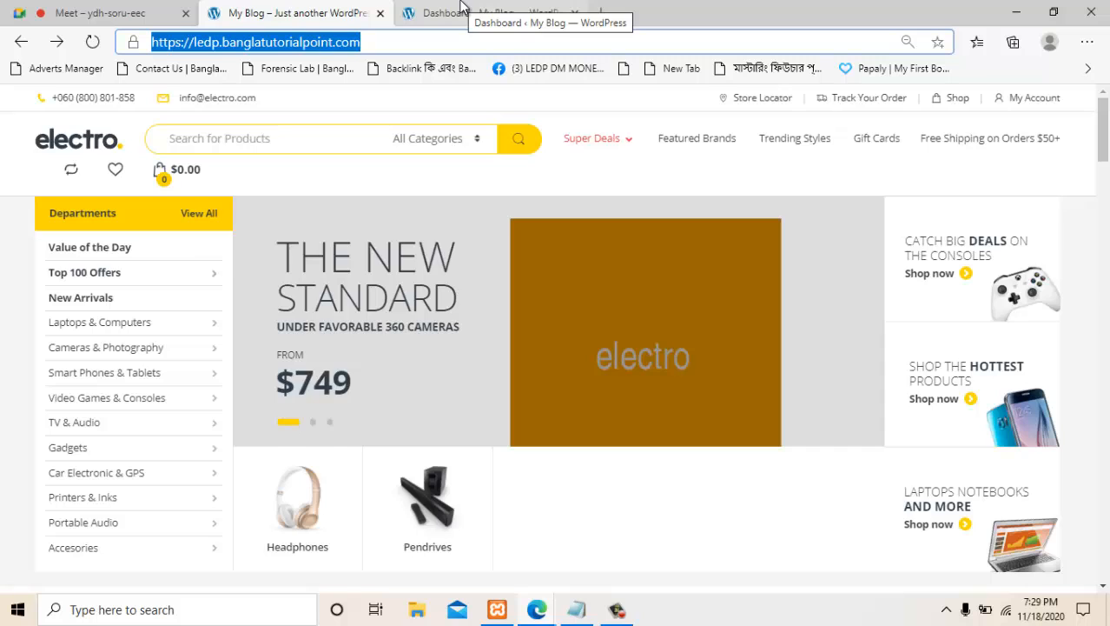
Open Slider Revolution from the WordPress admin dashboard and close its news banner.
{"action": "left_click", "coordinate": [461, 9]}
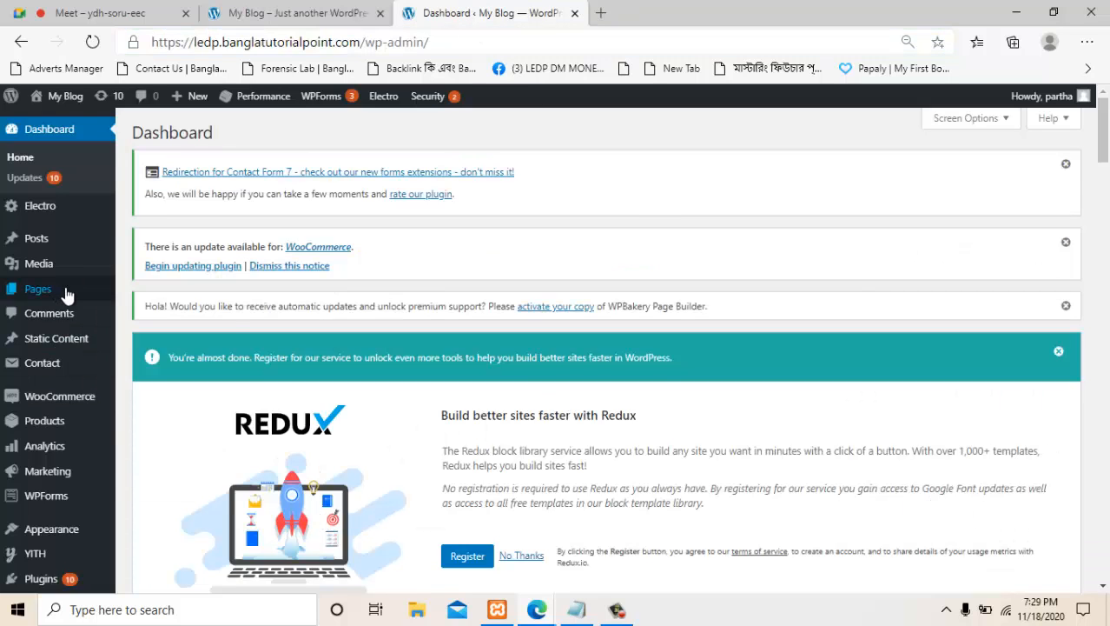
{"action": "scroll", "coordinate": [75, 347], "scroll_direction": "down", "scroll_amount": 1}
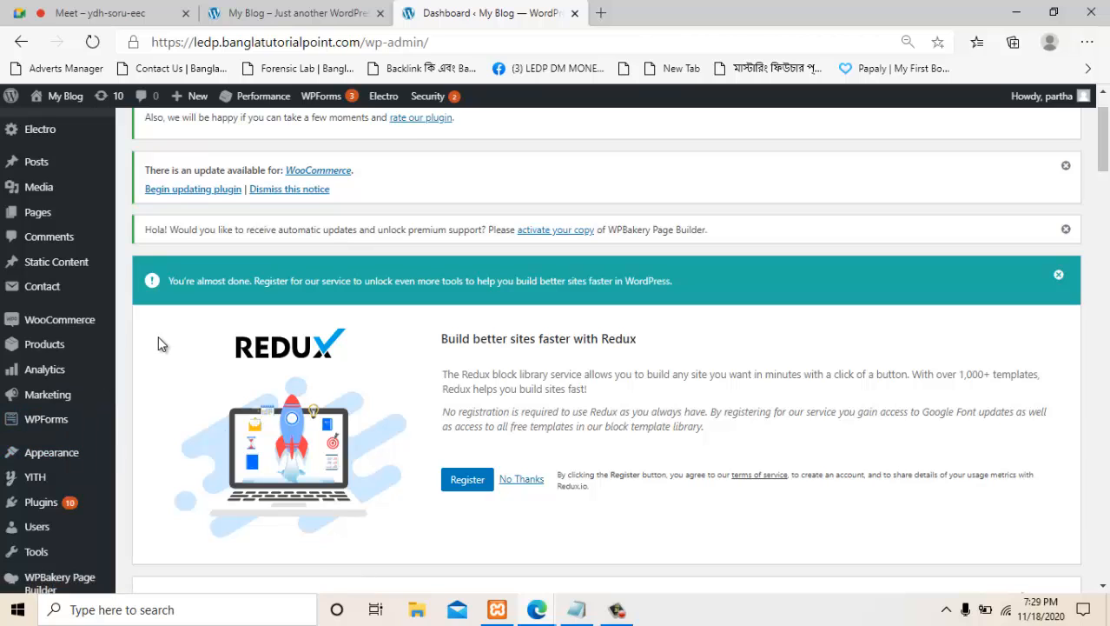
{"action": "left_click", "coordinate": [618, 611]}
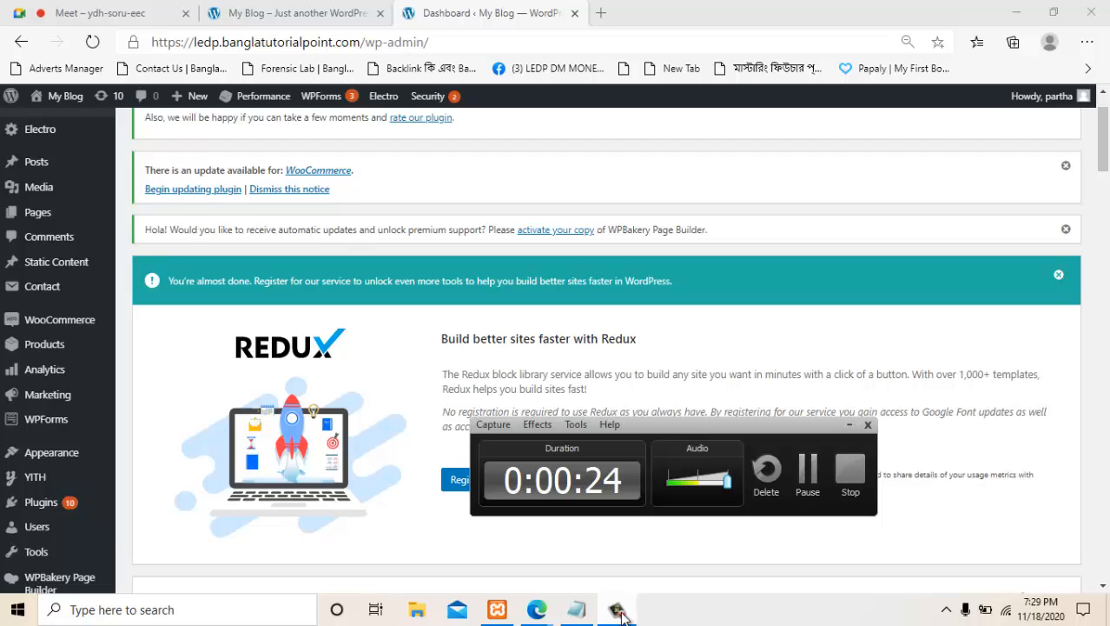
{"action": "left_click", "coordinate": [617, 611]}
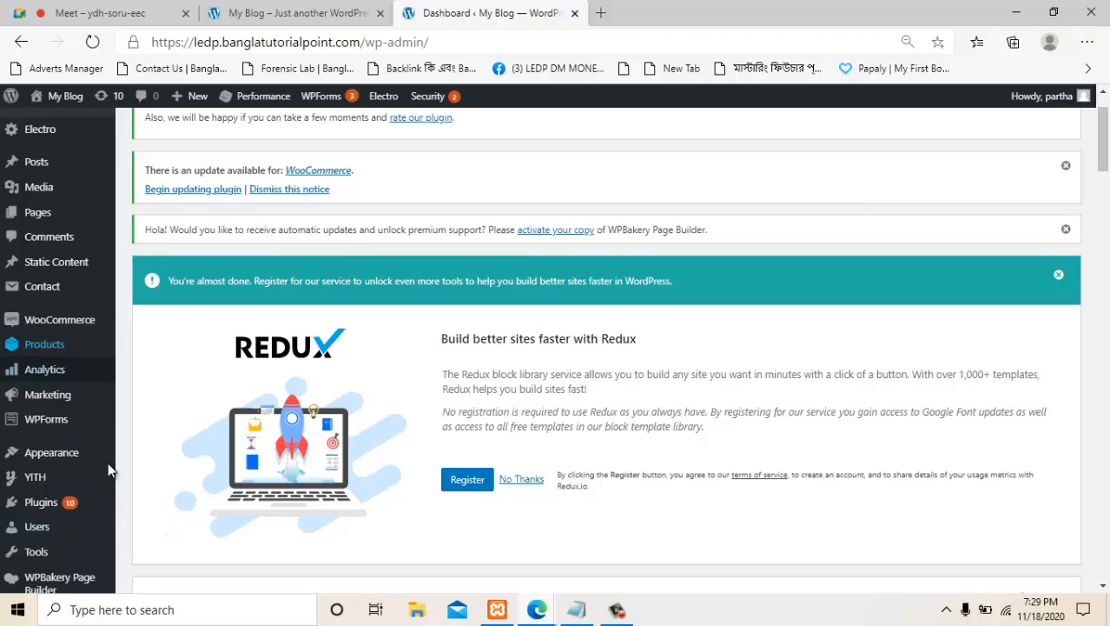
{"action": "scroll", "coordinate": [97, 558], "scroll_direction": "down", "scroll_amount": 3}
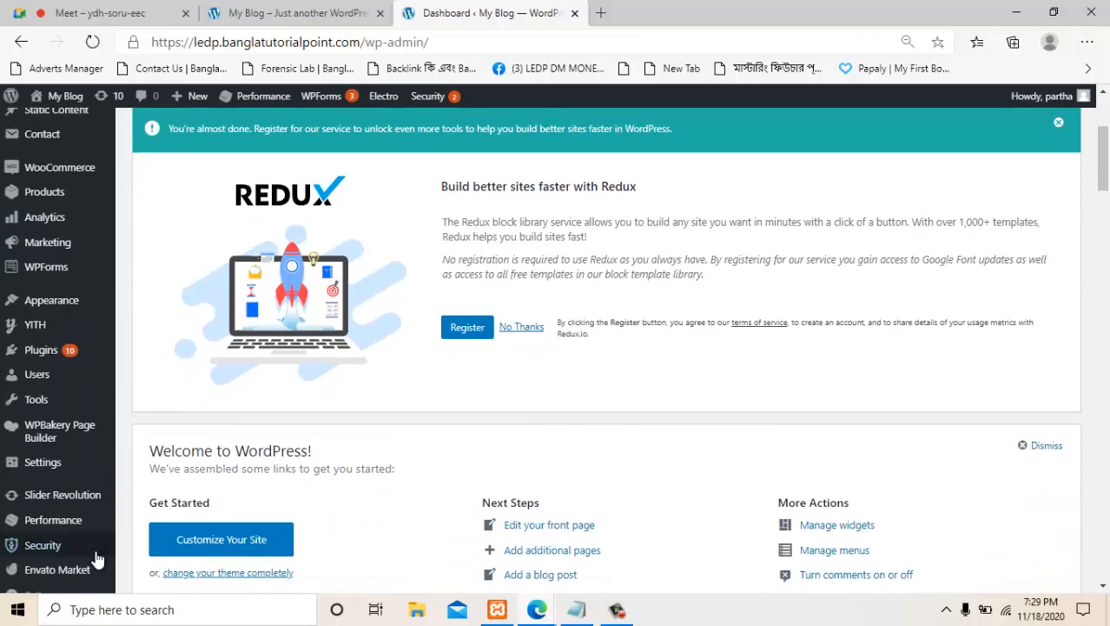
{"action": "left_click", "coordinate": [61, 502]}
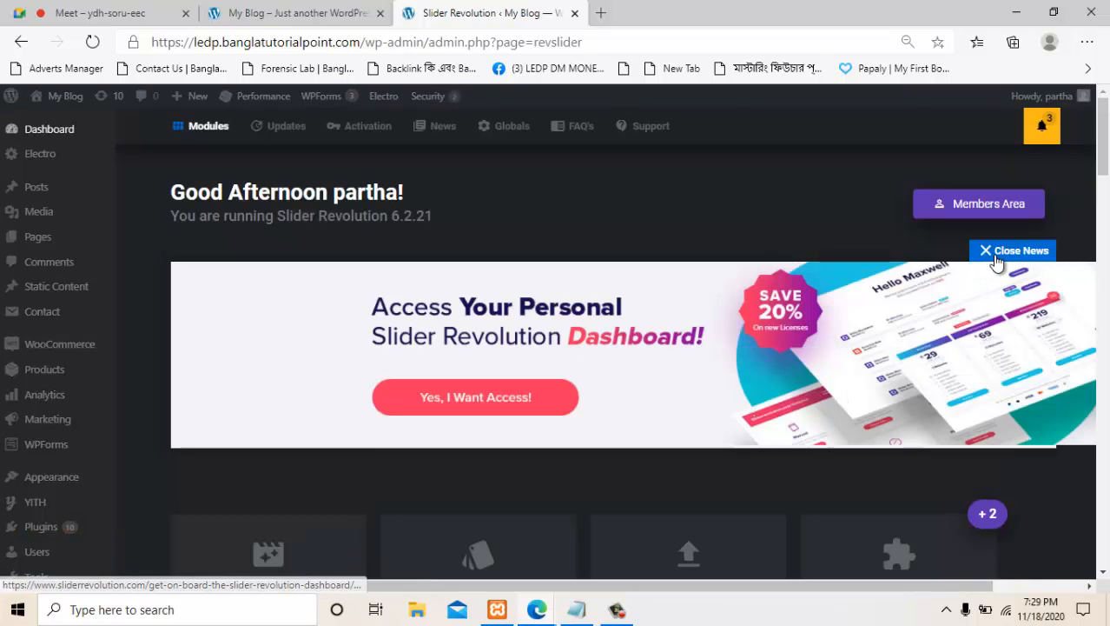
{"action": "left_click", "coordinate": [996, 252]}
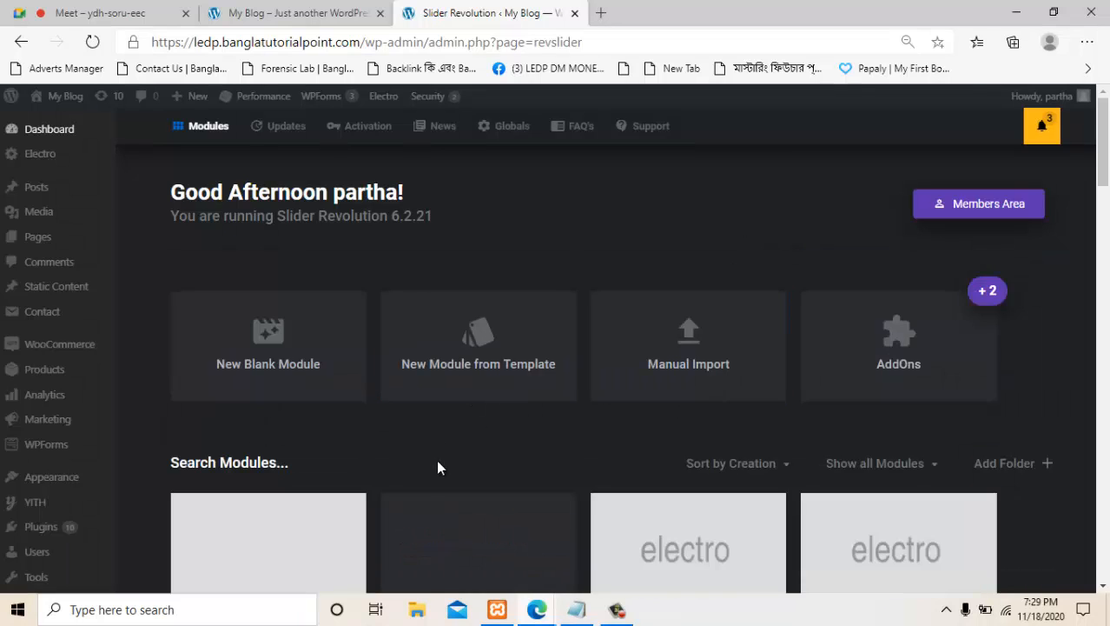
Open the existing Home-v4-slider module in the slider editor.
{"action": "scroll", "coordinate": [438, 467], "scroll_direction": "down", "scroll_amount": 3}
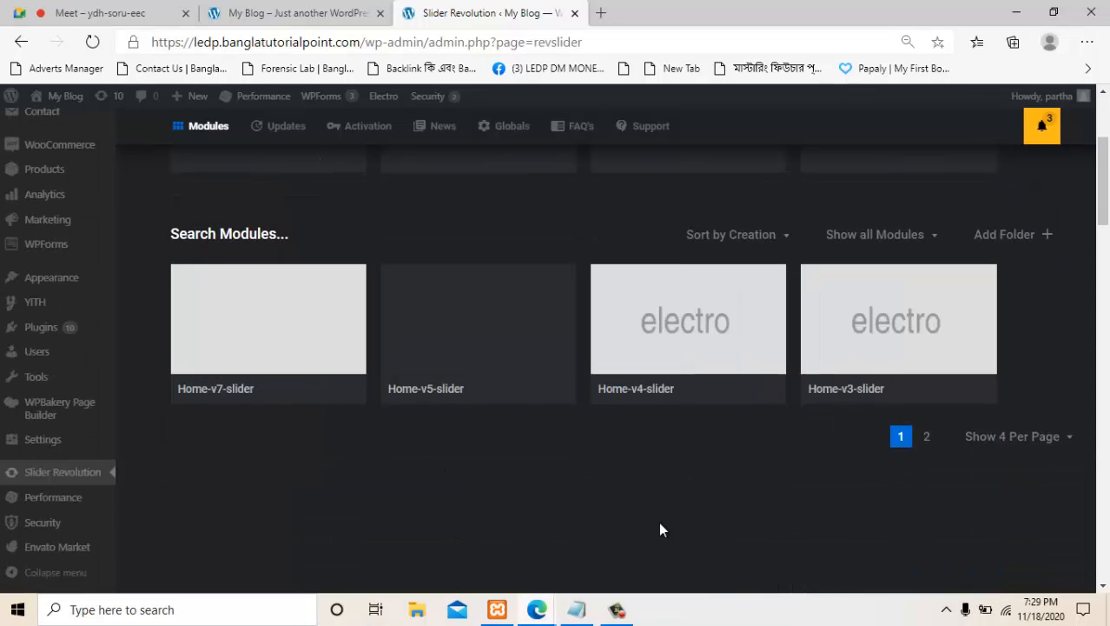
{"action": "scroll", "coordinate": [661, 529], "scroll_direction": "up", "scroll_amount": 2}
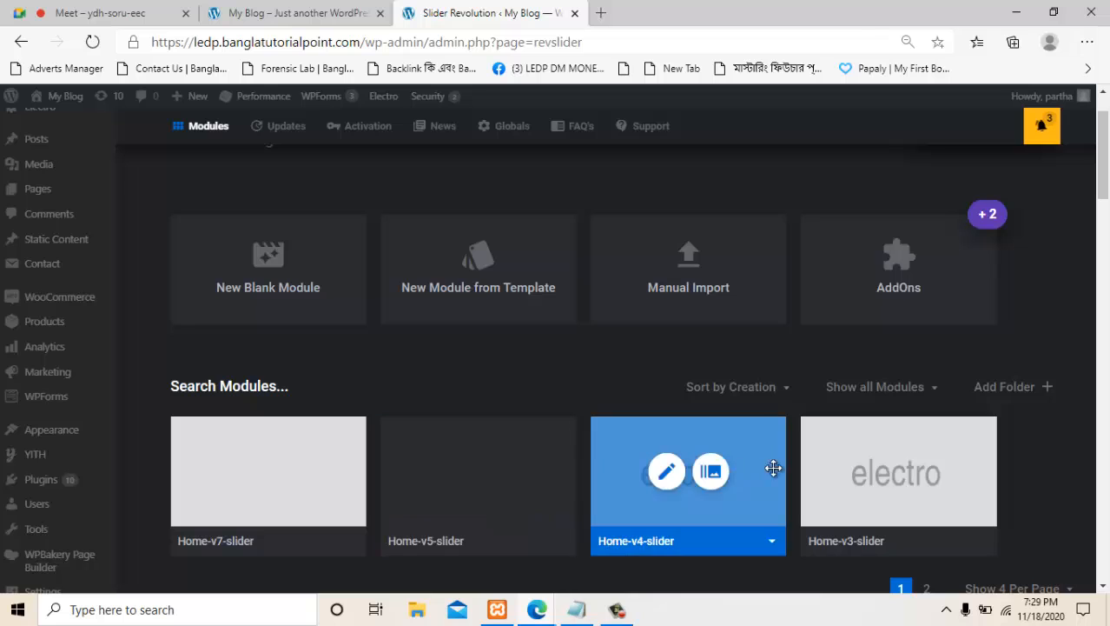
{"action": "scroll", "coordinate": [835, 469], "scroll_direction": "down", "scroll_amount": 1}
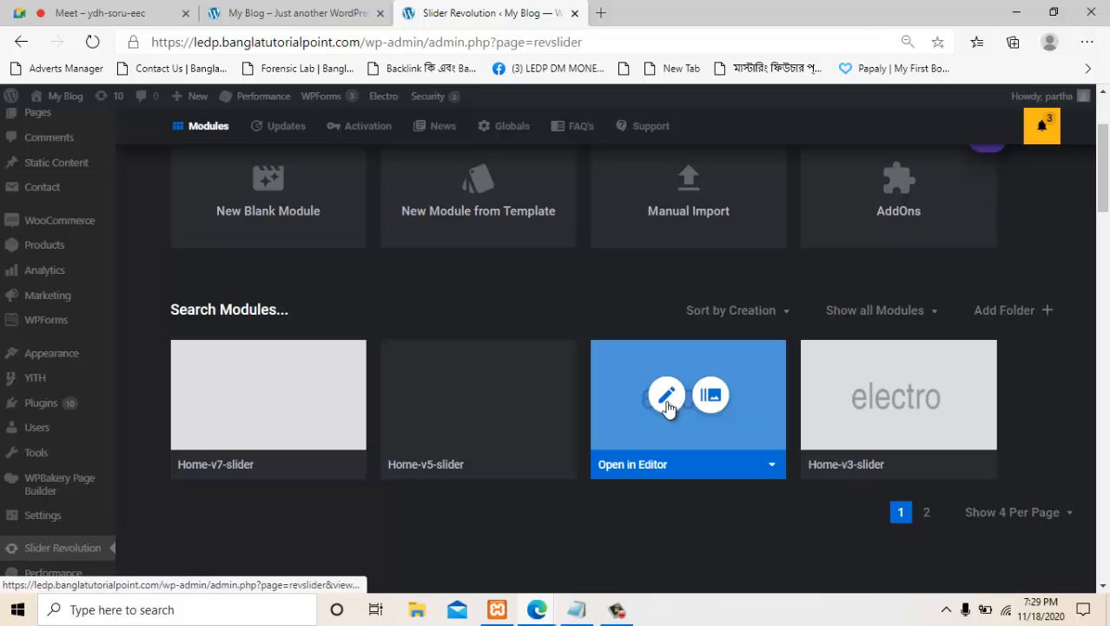
{"action": "left_click", "coordinate": [666, 398]}
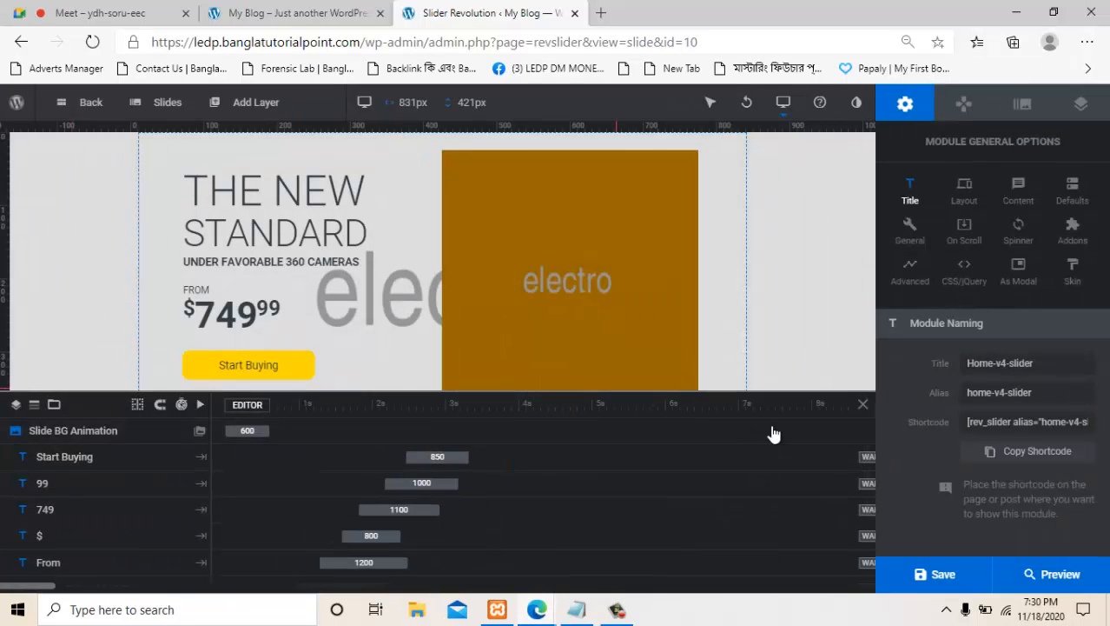
Examine Home-v4-slider's general slideshow options, its layout type and sizing, and its layer area sizes per device.
{"action": "left_click", "coordinate": [912, 234]}
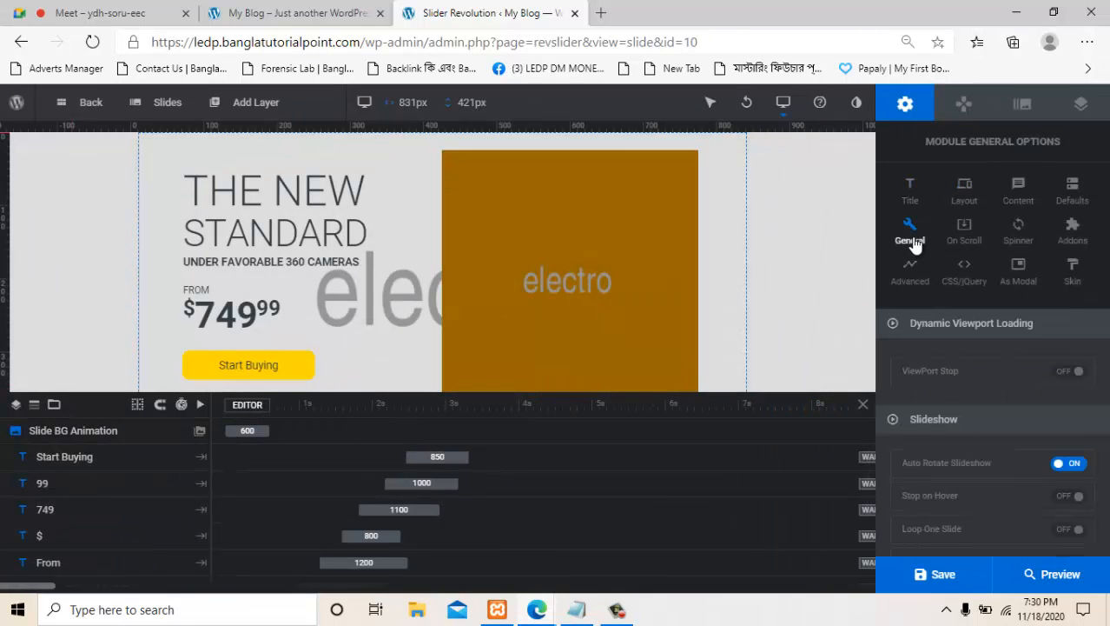
{"action": "scroll", "coordinate": [1005, 389], "scroll_direction": "down", "scroll_amount": 3}
{"action": "scroll", "coordinate": [1011, 437], "scroll_direction": "up", "scroll_amount": 2}
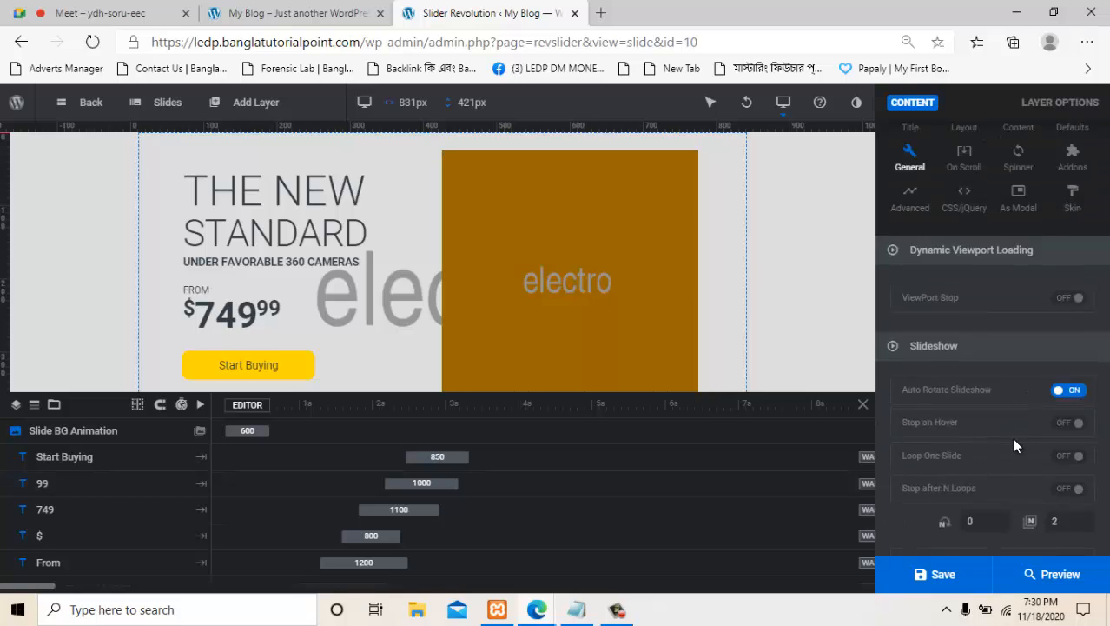
{"action": "scroll", "coordinate": [1016, 445], "scroll_direction": "up", "scroll_amount": 1}
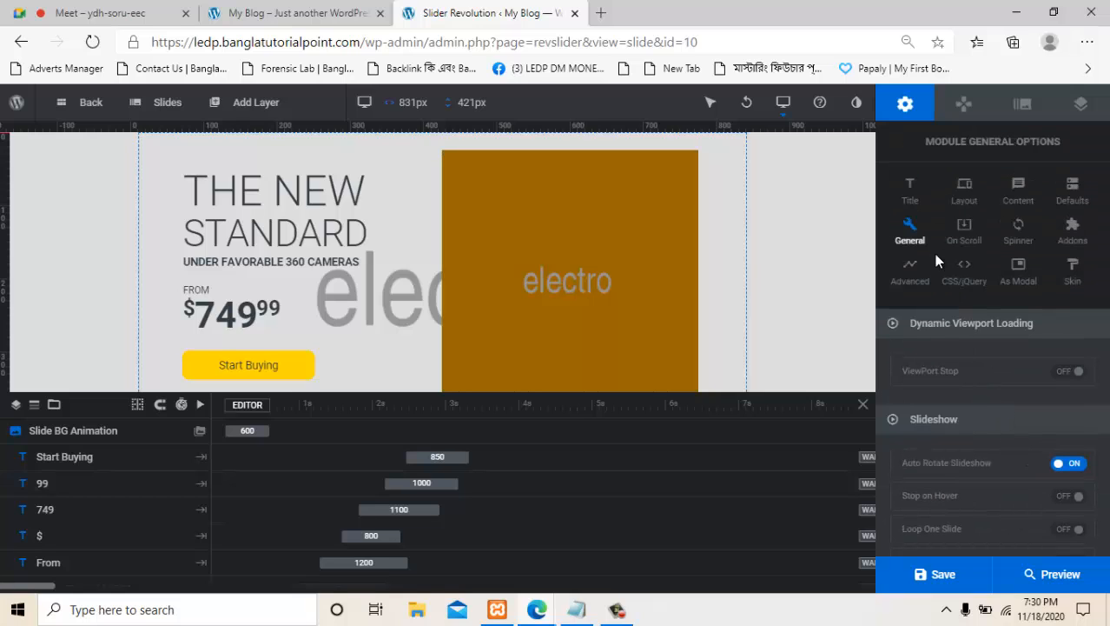
{"action": "left_click", "coordinate": [966, 197]}
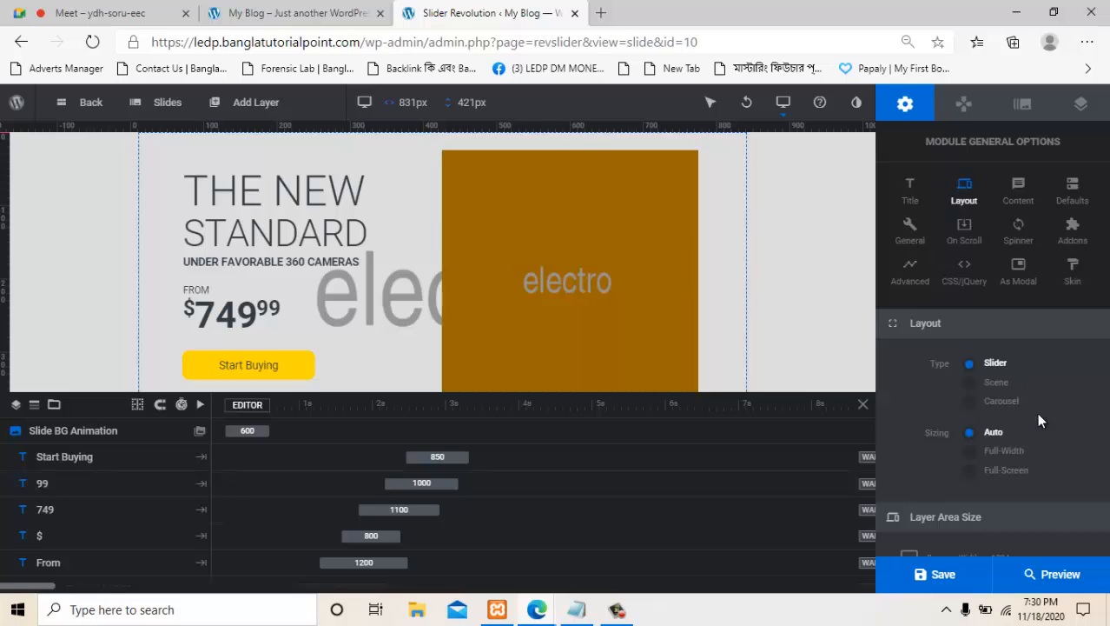
{"action": "scroll", "coordinate": [1039, 420], "scroll_direction": "down", "scroll_amount": 3}
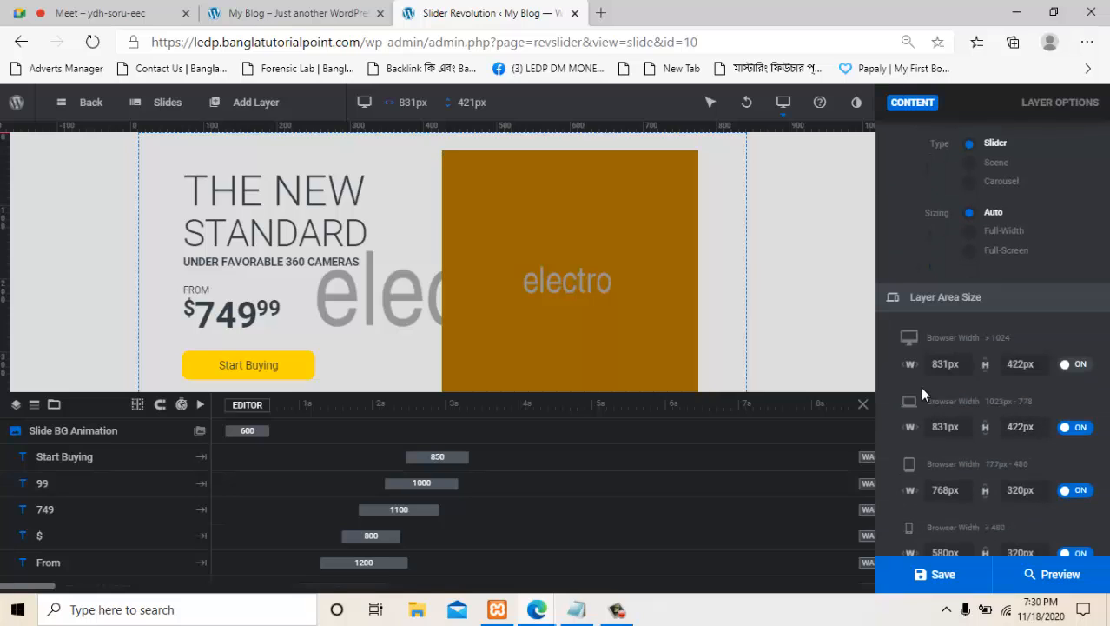
{"action": "scroll", "coordinate": [1049, 397], "scroll_direction": "down", "scroll_amount": 1}
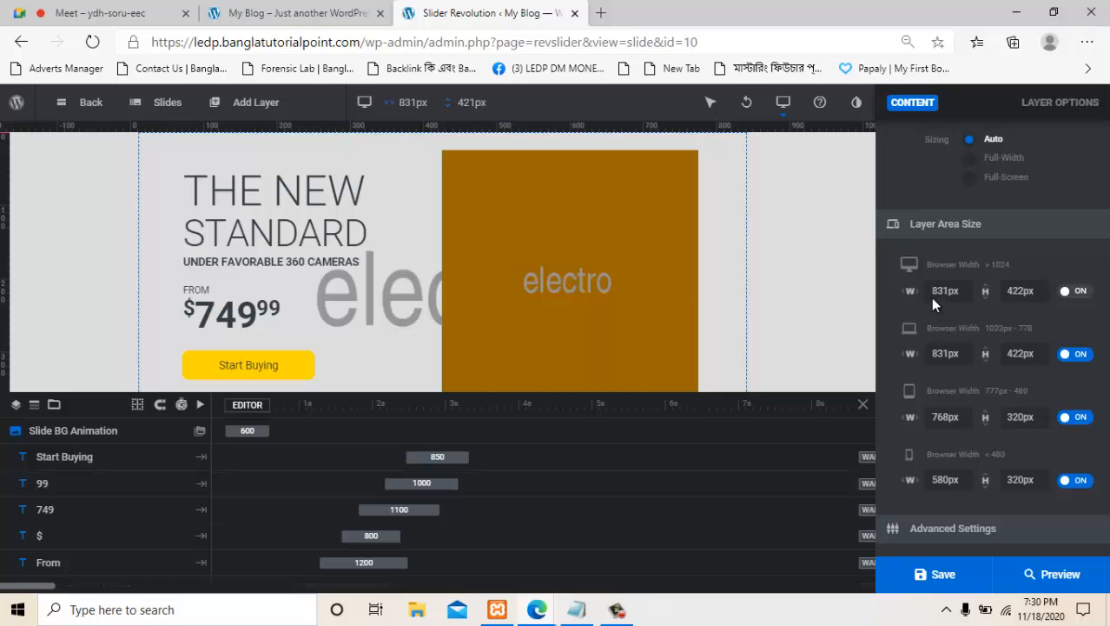
Note the desktop slider size as "831 422" in a new browser tab and return to the slider editor.
{"action": "mouse_move", "coordinate": [712, 102]}
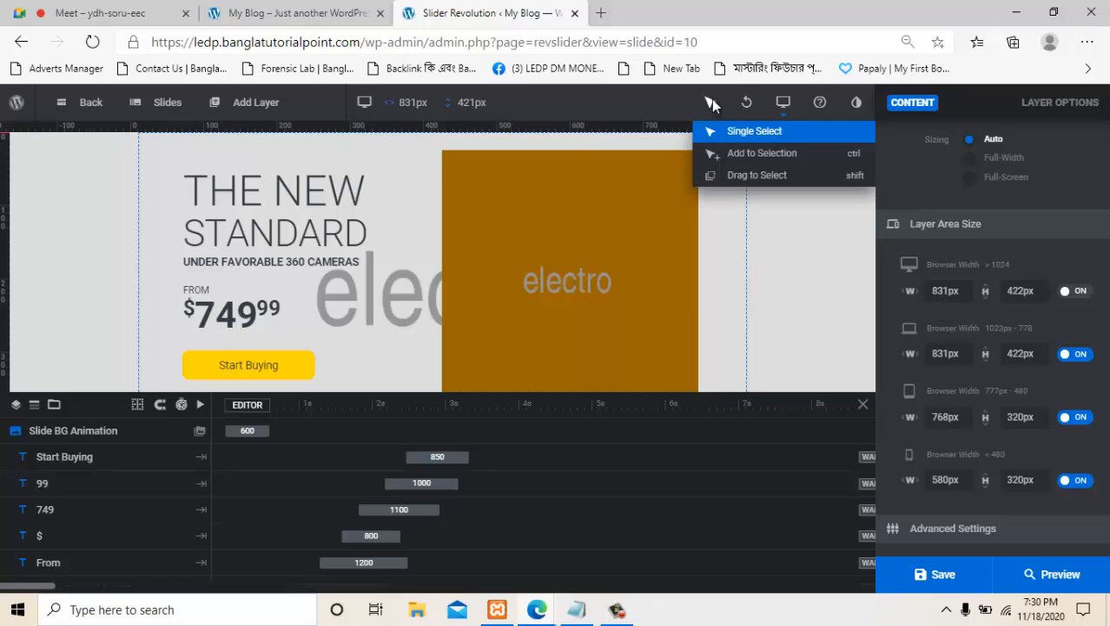
{"action": "left_click", "coordinate": [602, 15]}
{"action": "type", "text": "8"}
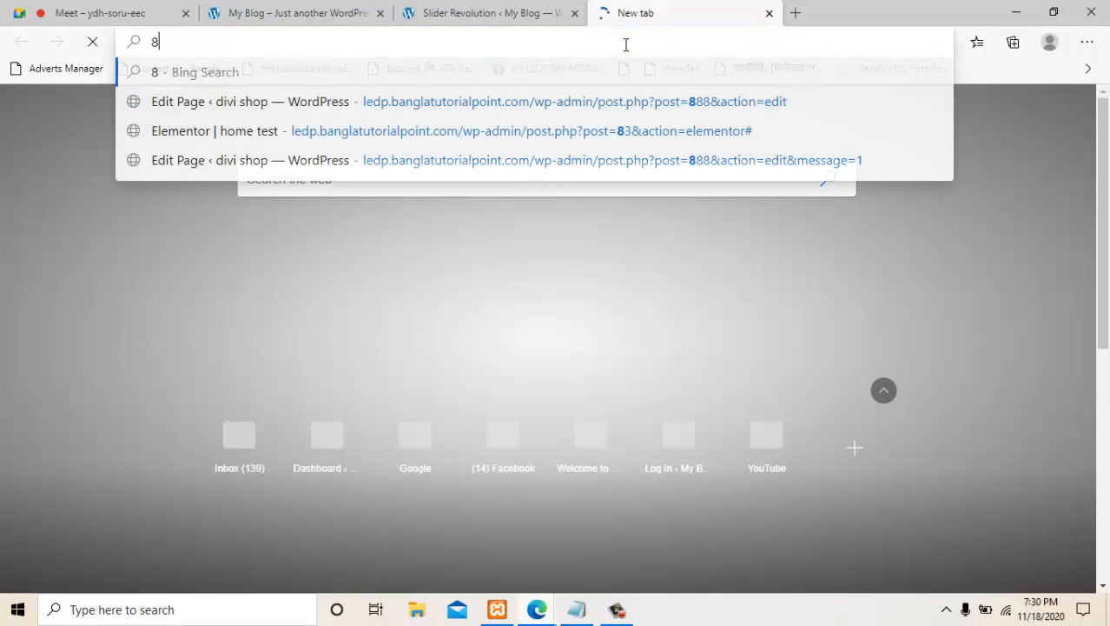
{"action": "type", "text": "31 422"}
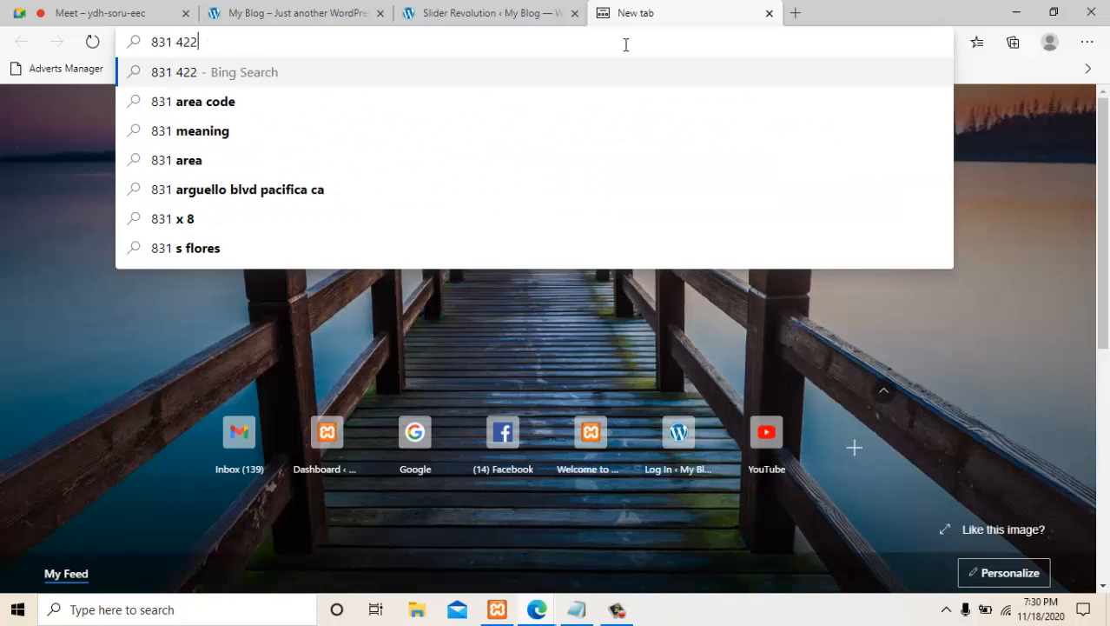
{"action": "left_click", "coordinate": [464, 11]}
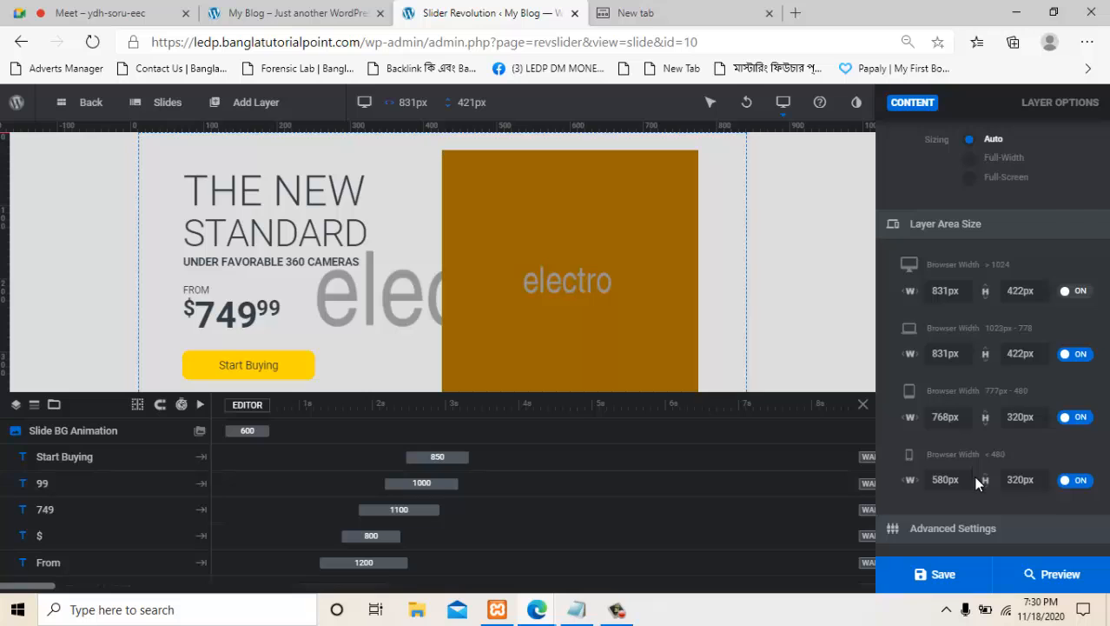
Look over the remaining layout settings of Home-v4-slider and return to the module overview.
{"action": "scroll", "coordinate": [978, 476], "scroll_direction": "down", "scroll_amount": 2}
{"action": "scroll", "coordinate": [976, 464], "scroll_direction": "up", "scroll_amount": 4}
{"action": "scroll", "coordinate": [977, 460], "scroll_direction": "up", "scroll_amount": 2}
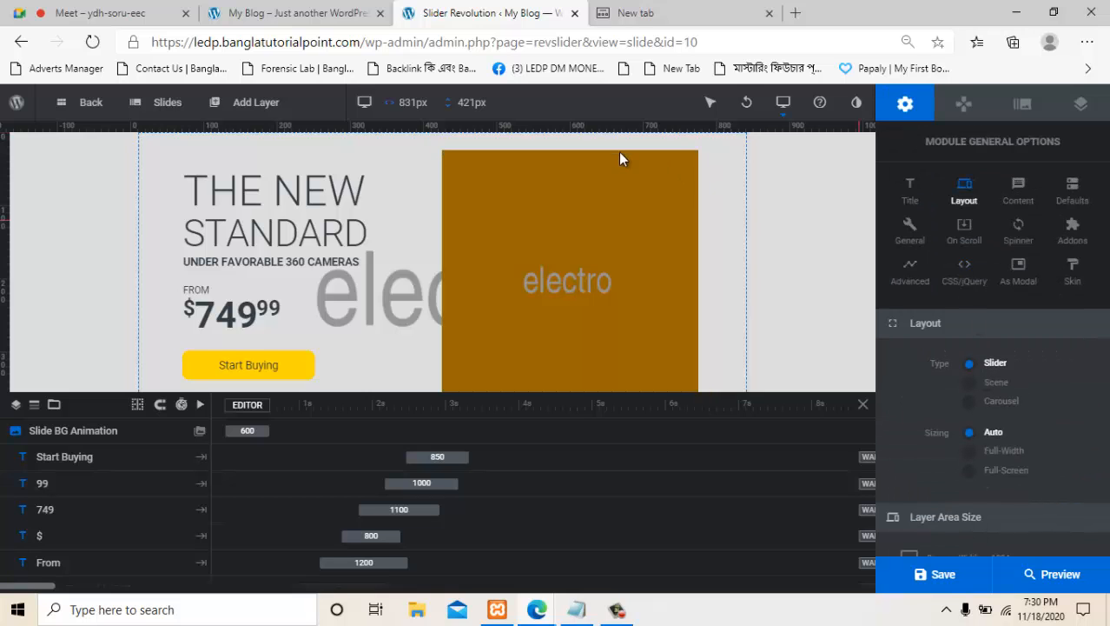
{"action": "left_click", "coordinate": [86, 107]}
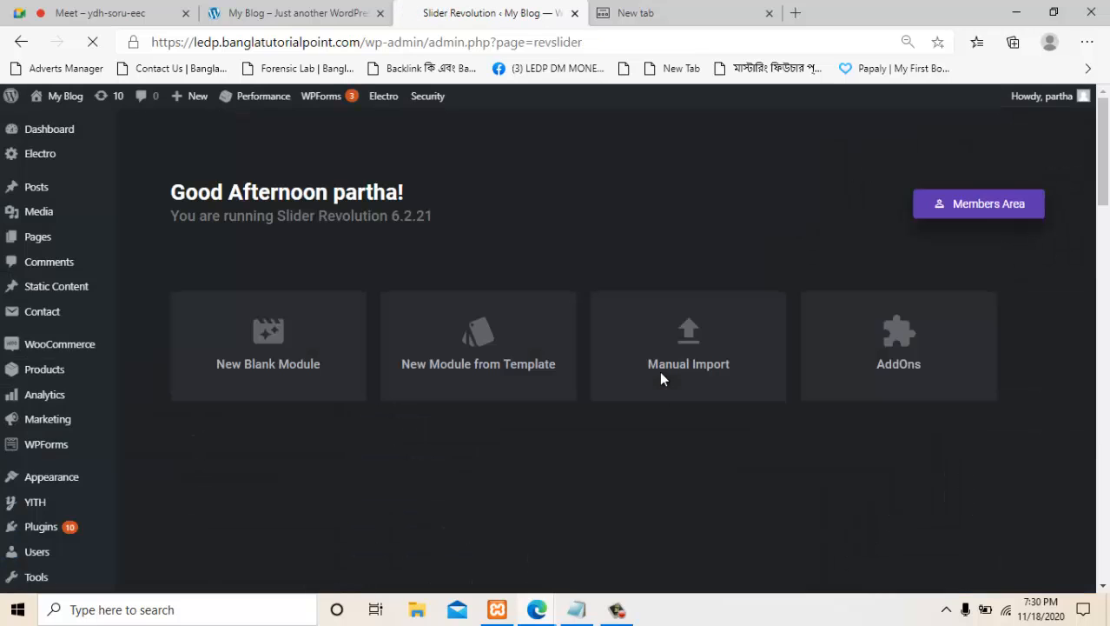
Create a new blank module and start its Module Creation Guide.
{"action": "scroll", "coordinate": [461, 459], "scroll_direction": "down", "scroll_amount": 4}
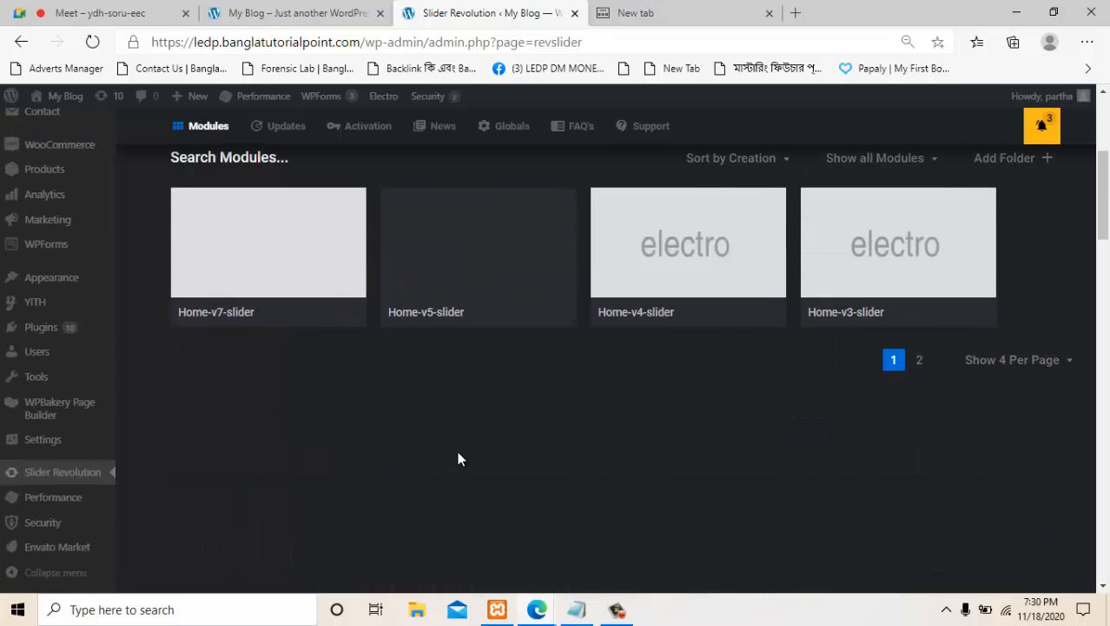
{"action": "scroll", "coordinate": [461, 459], "scroll_direction": "up", "scroll_amount": 3}
{"action": "scroll", "coordinate": [458, 459], "scroll_direction": "up", "scroll_amount": 1}
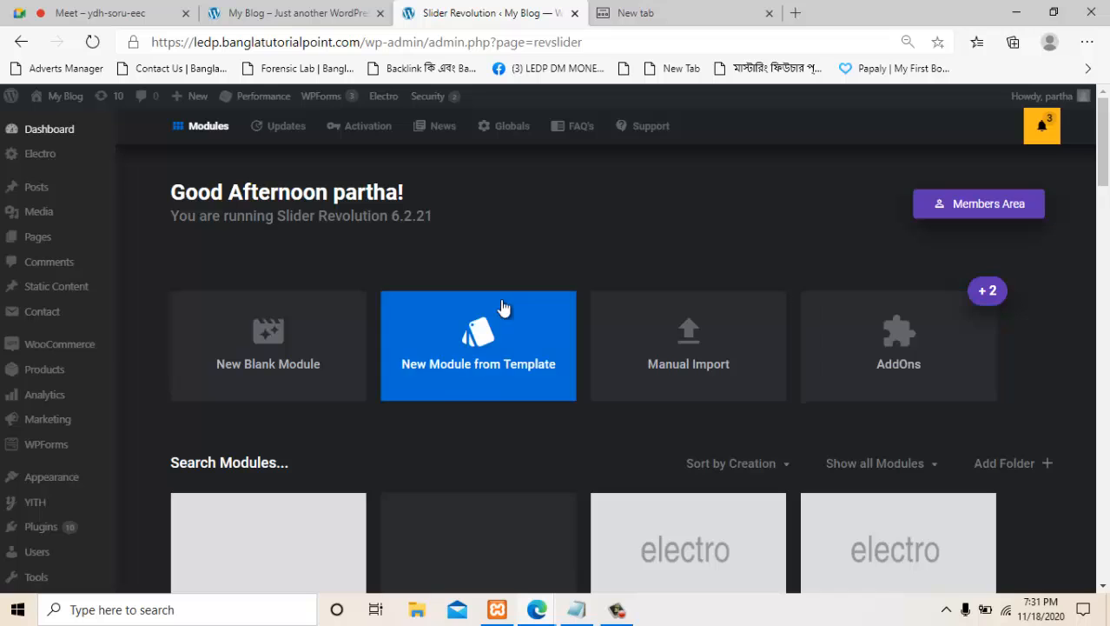
{"action": "scroll", "coordinate": [721, 417], "scroll_direction": "down", "scroll_amount": 3}
{"action": "scroll", "coordinate": [764, 417], "scroll_direction": "up", "scroll_amount": 3}
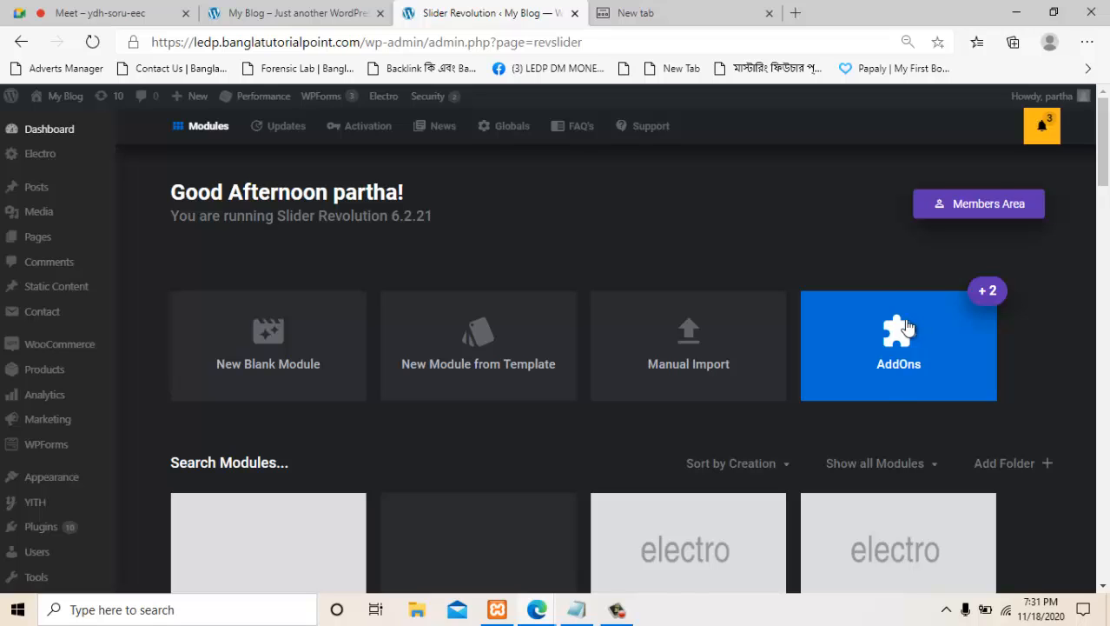
{"action": "left_click", "coordinate": [259, 359]}
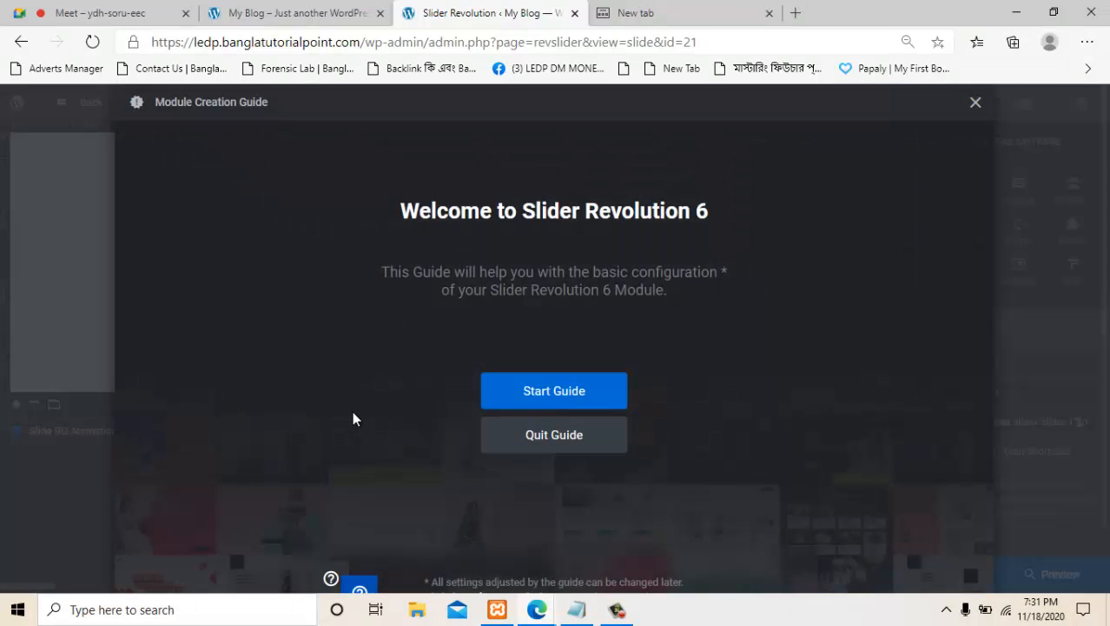
{"action": "left_click", "coordinate": [538, 401]}
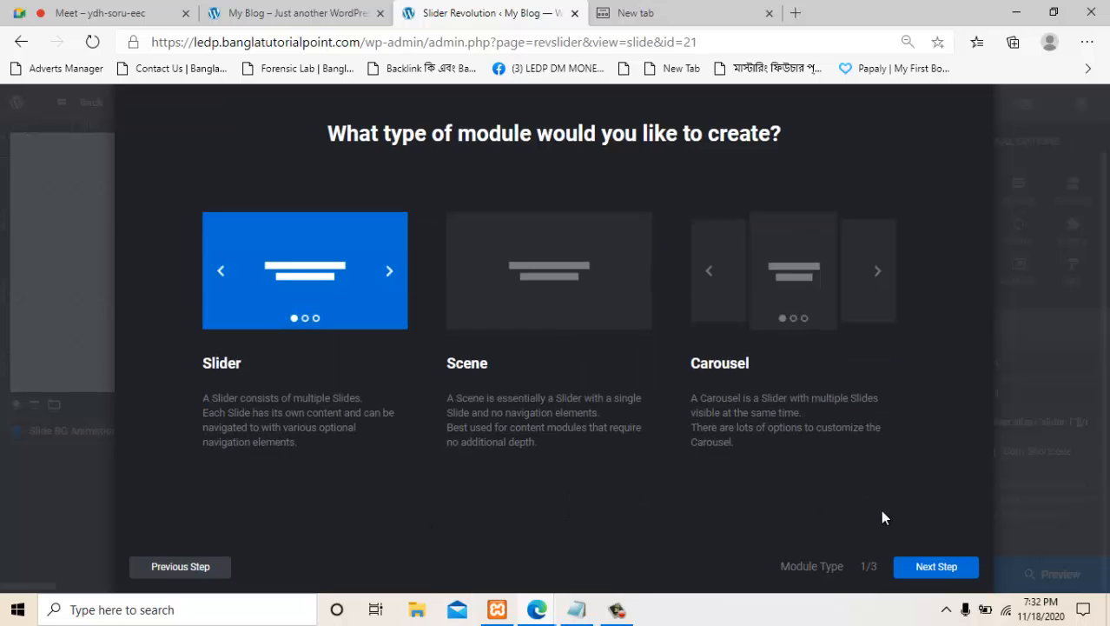
Complete the creation guide with module type Slider, size Full-Width and Intelligent Inheriting for content resizing, continuing to the editor.
{"action": "left_click", "coordinate": [959, 570]}
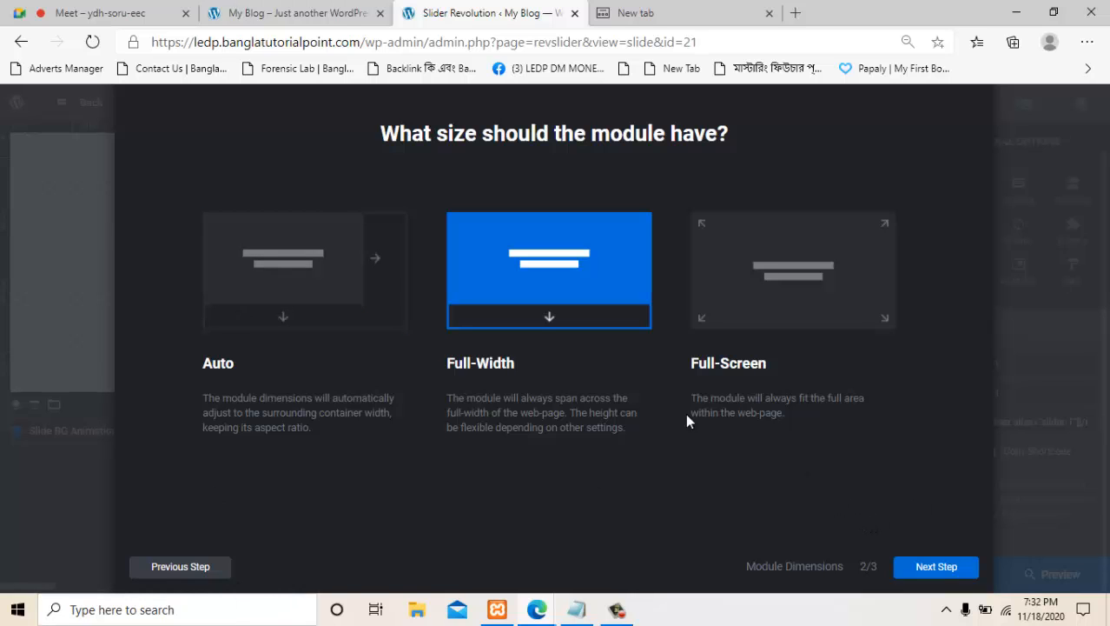
{"action": "left_click", "coordinate": [936, 566]}
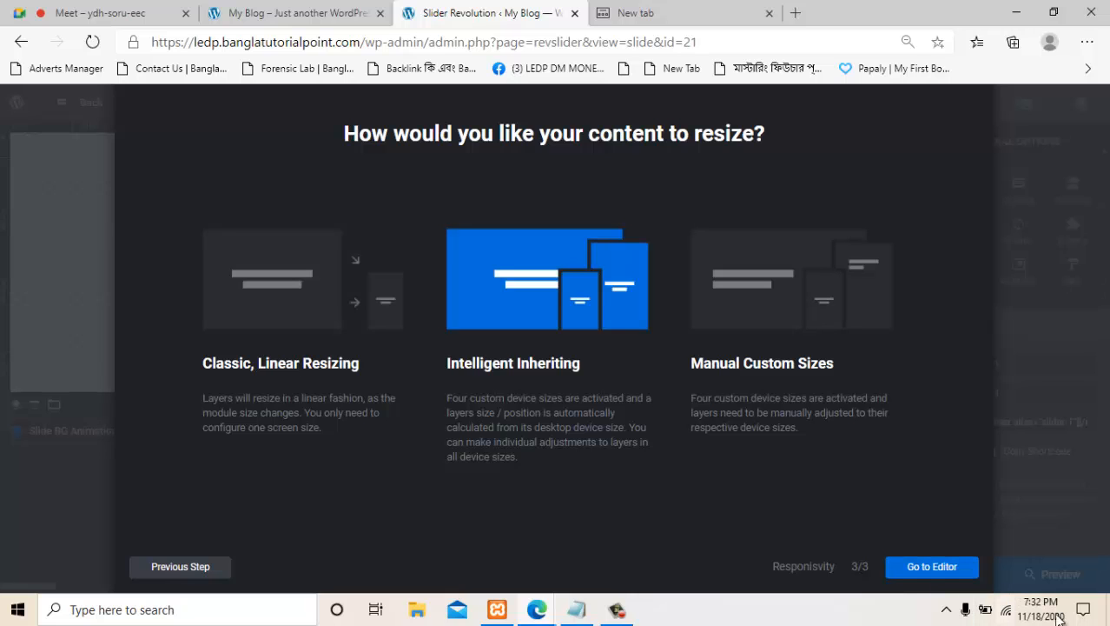
{"action": "left_click", "coordinate": [926, 567]}
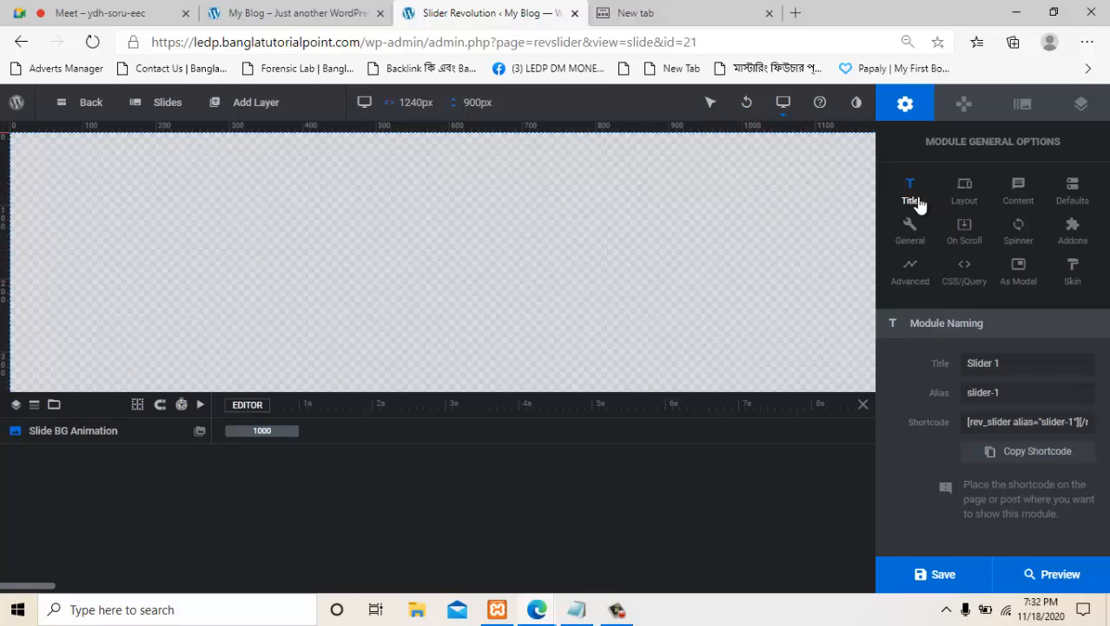
Look through the new module's navigation, slide and layer option groups.
{"action": "left_click", "coordinate": [961, 111]}
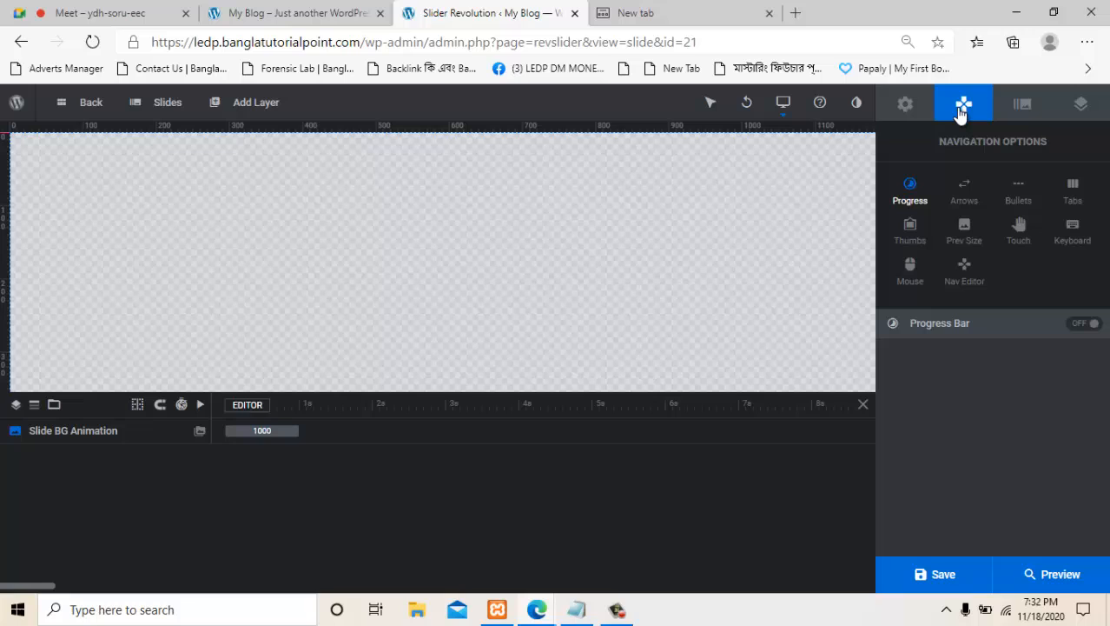
{"action": "left_click", "coordinate": [1021, 106]}
{"action": "left_click", "coordinate": [1083, 106]}
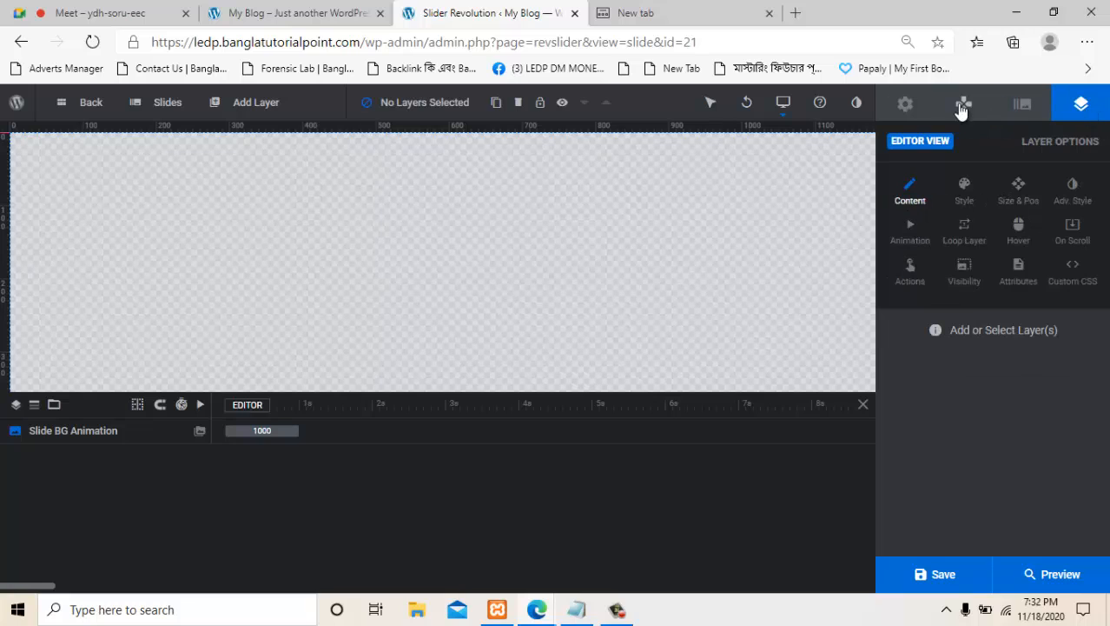
Set the new module's title to "test" in its general options.
{"action": "left_click", "coordinate": [906, 111]}
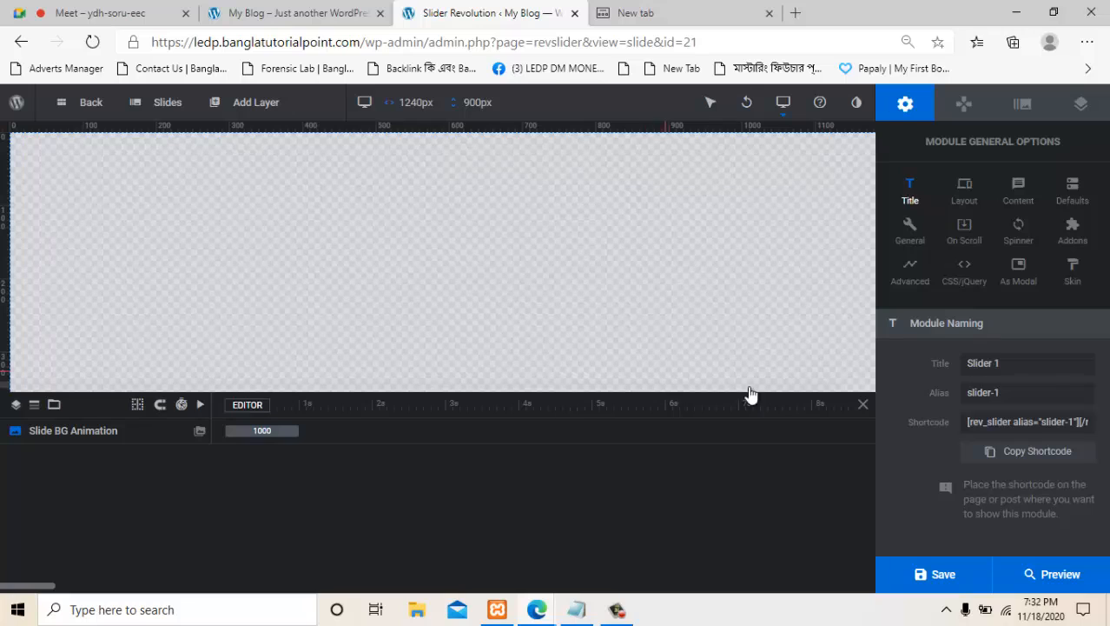
{"action": "left_click_drag", "start_coordinate": [1008, 364], "coordinate": [949, 338]}
{"action": "type", "text": "test"}
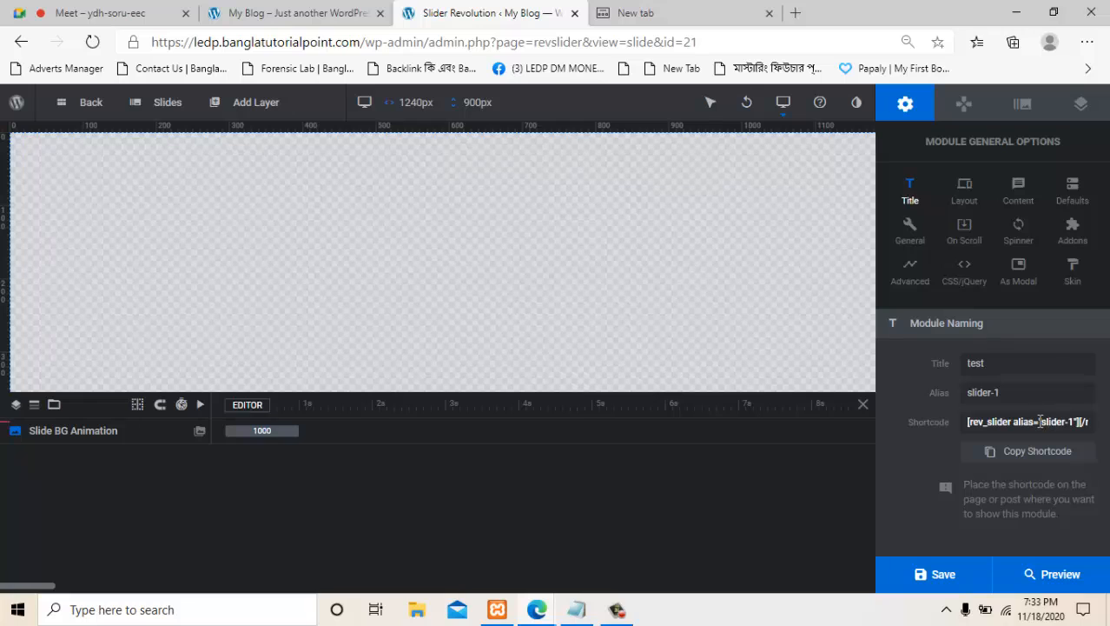
Copy the module's shortcode and bring up its layout options for type, sizing and layer area size.
{"action": "left_click", "coordinate": [994, 457]}
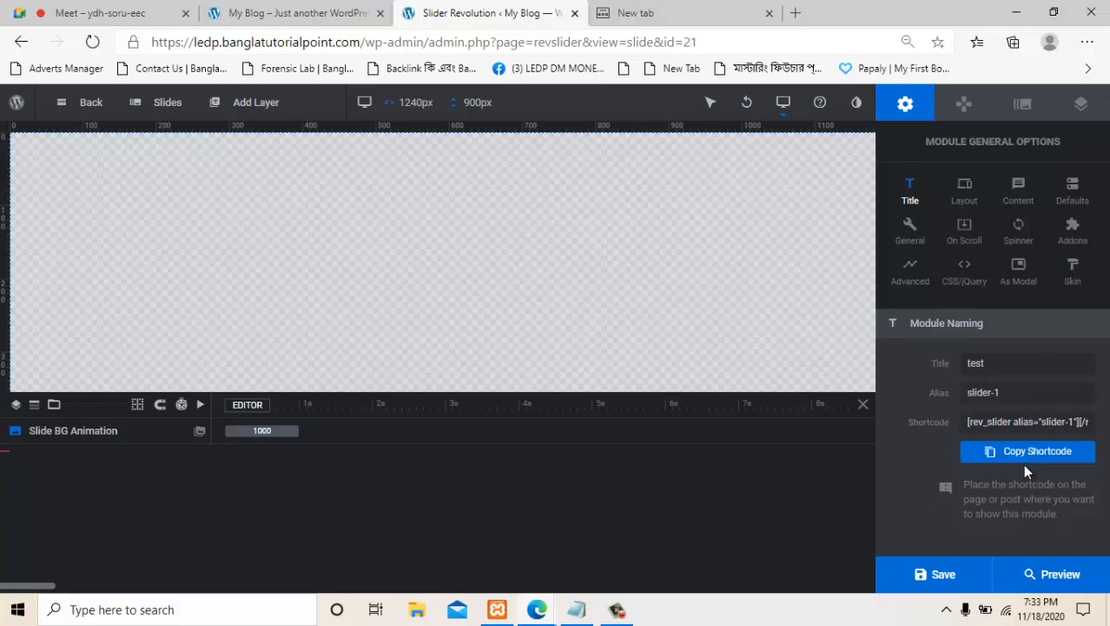
{"action": "left_click", "coordinate": [977, 203]}
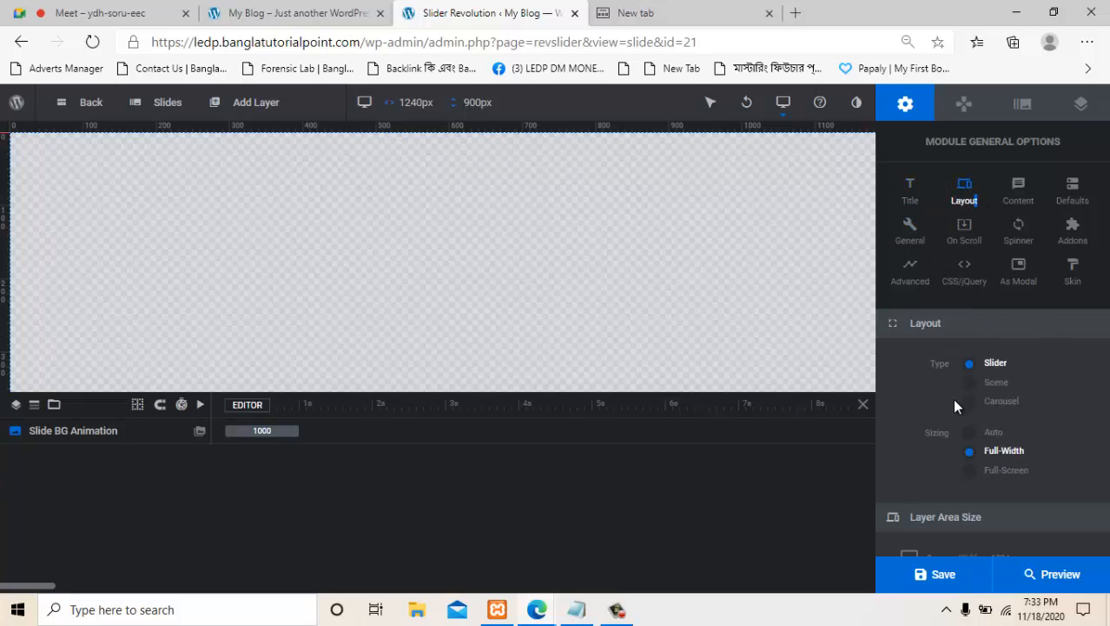
{"action": "scroll", "coordinate": [977, 407], "scroll_direction": "down", "scroll_amount": 1}
{"action": "scroll", "coordinate": [976, 406], "scroll_direction": "up", "scroll_amount": 1}
{"action": "scroll", "coordinate": [995, 384], "scroll_direction": "down", "scroll_amount": 1}
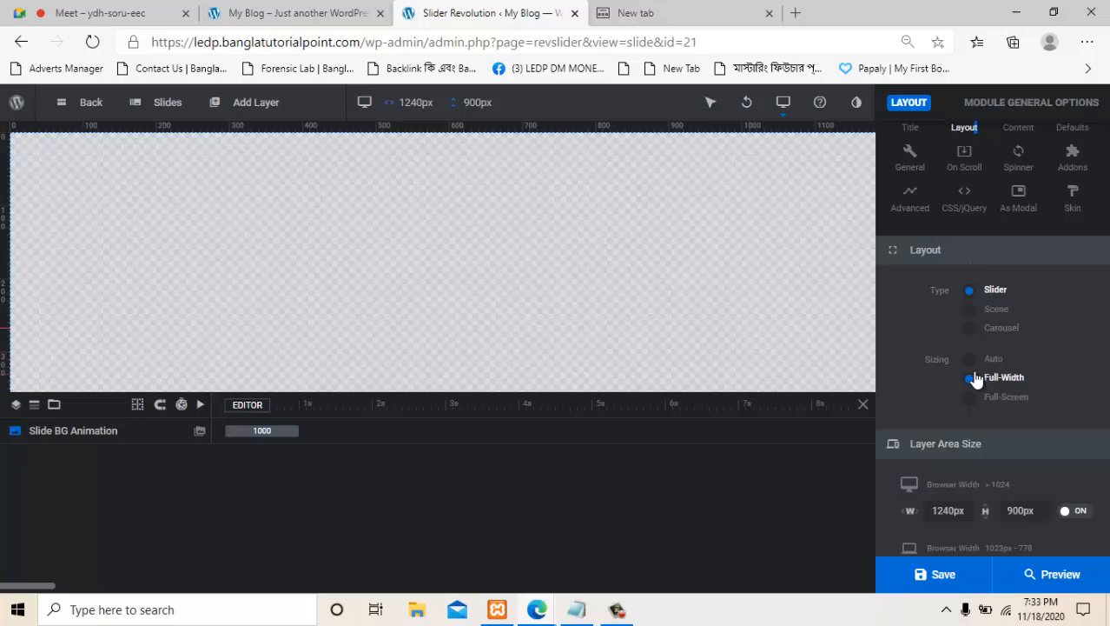
{"action": "scroll", "coordinate": [921, 385], "scroll_direction": "down", "scroll_amount": 2}
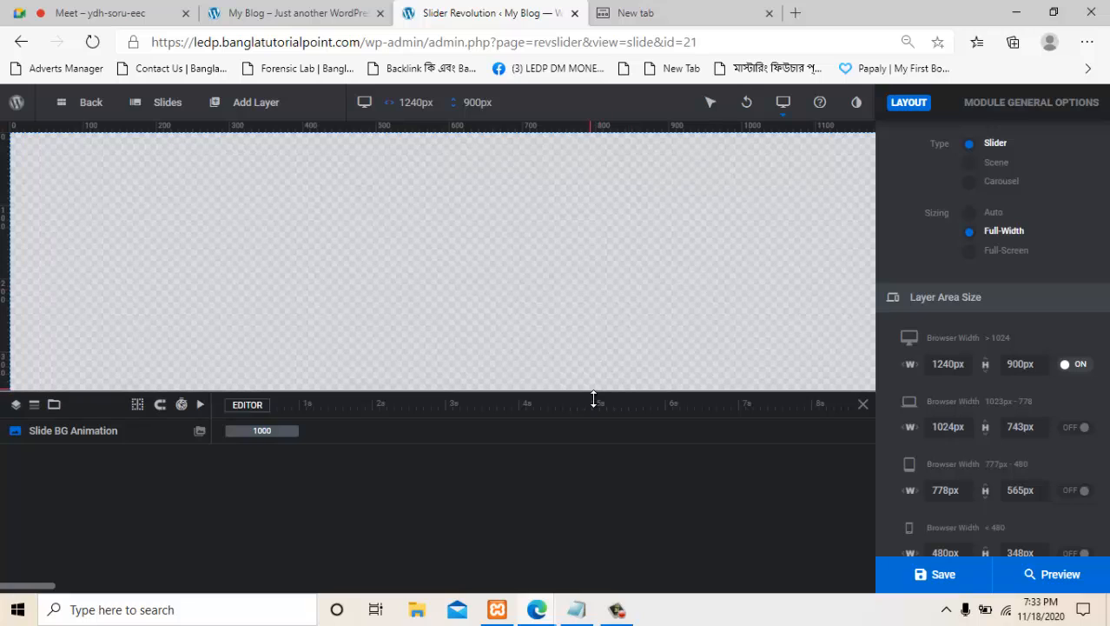
Check the noted reference size in the other browser tab and set the desktop layer area to 831 px wide and 422 px high.
{"action": "left_click_drag", "start_coordinate": [594, 398], "coordinate": [570, 359]}
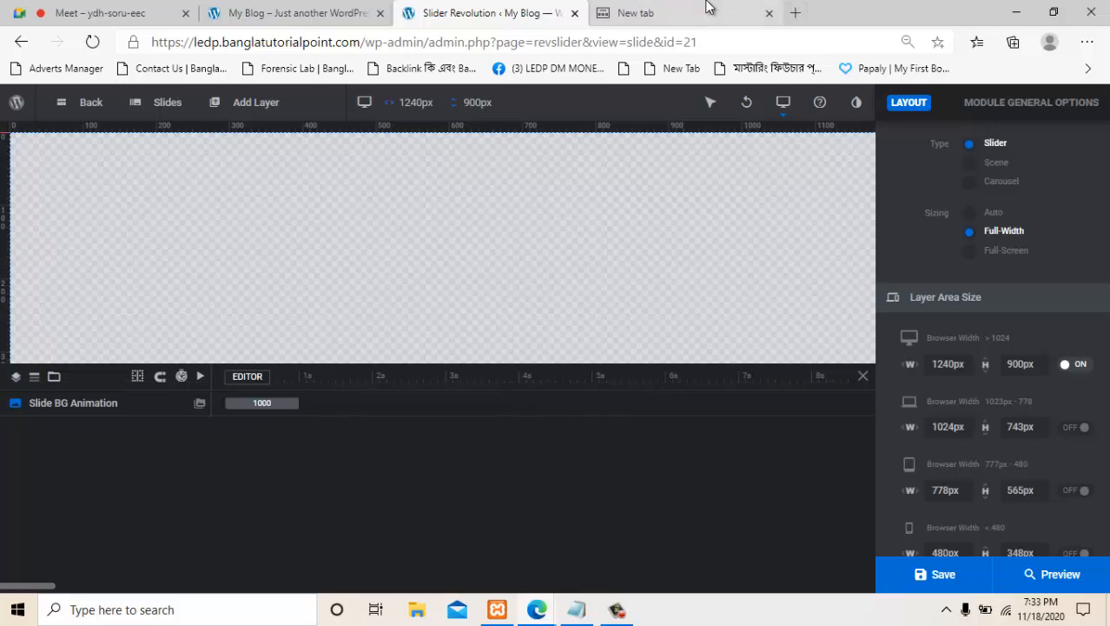
{"action": "left_click", "coordinate": [636, 13]}
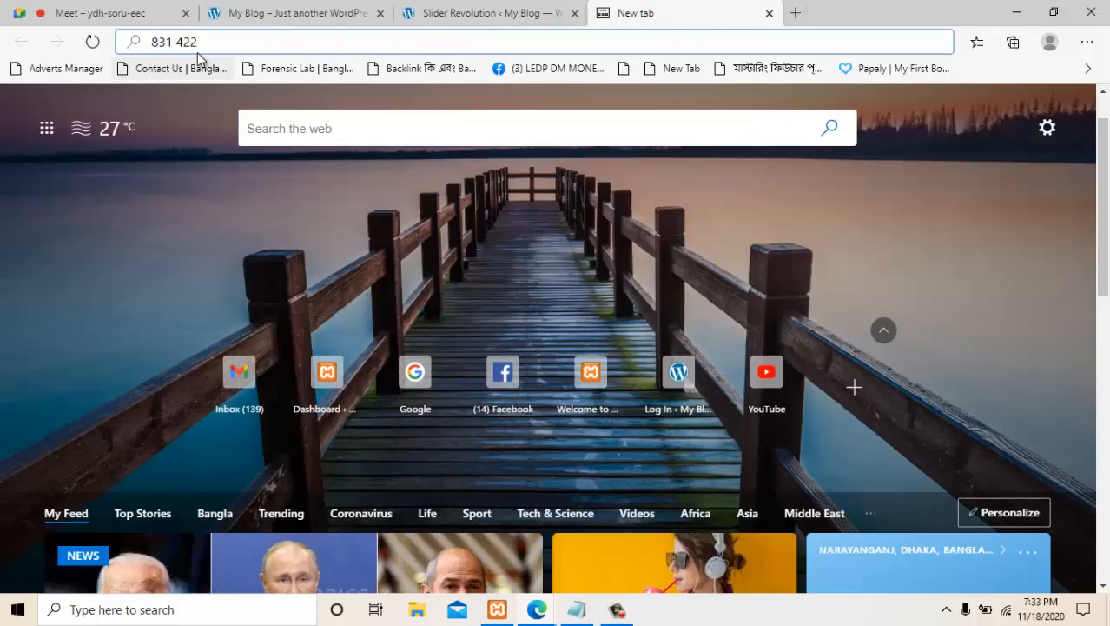
{"action": "left_click", "coordinate": [451, 11]}
{"action": "left_click_drag", "start_coordinate": [970, 363], "coordinate": [895, 359]}
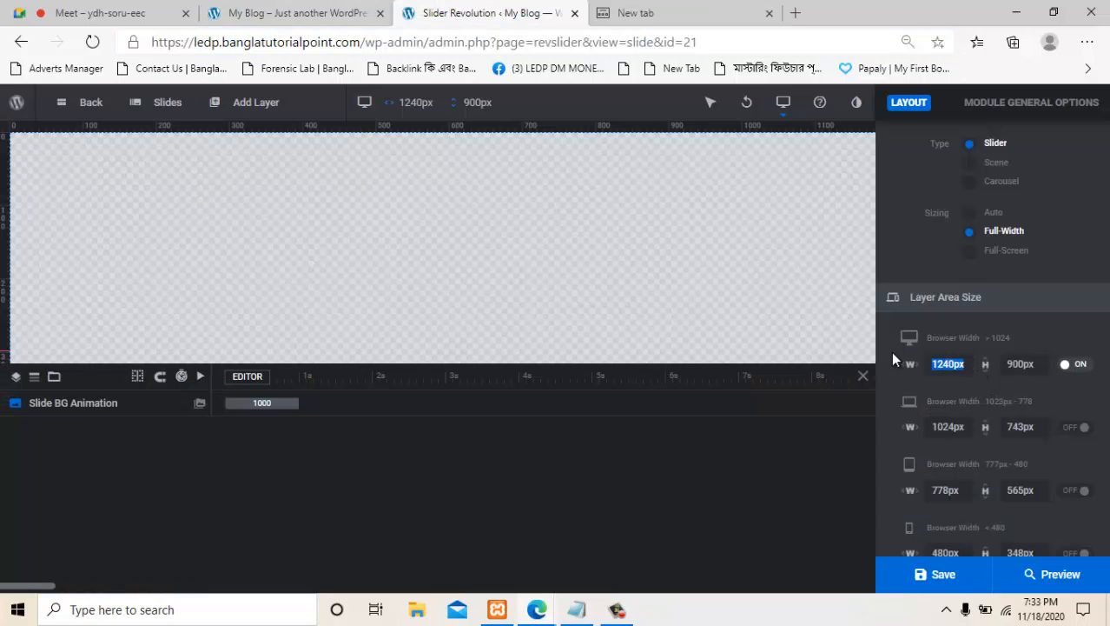
{"action": "type", "text": "831"}
{"action": "key", "text": "Tab"}
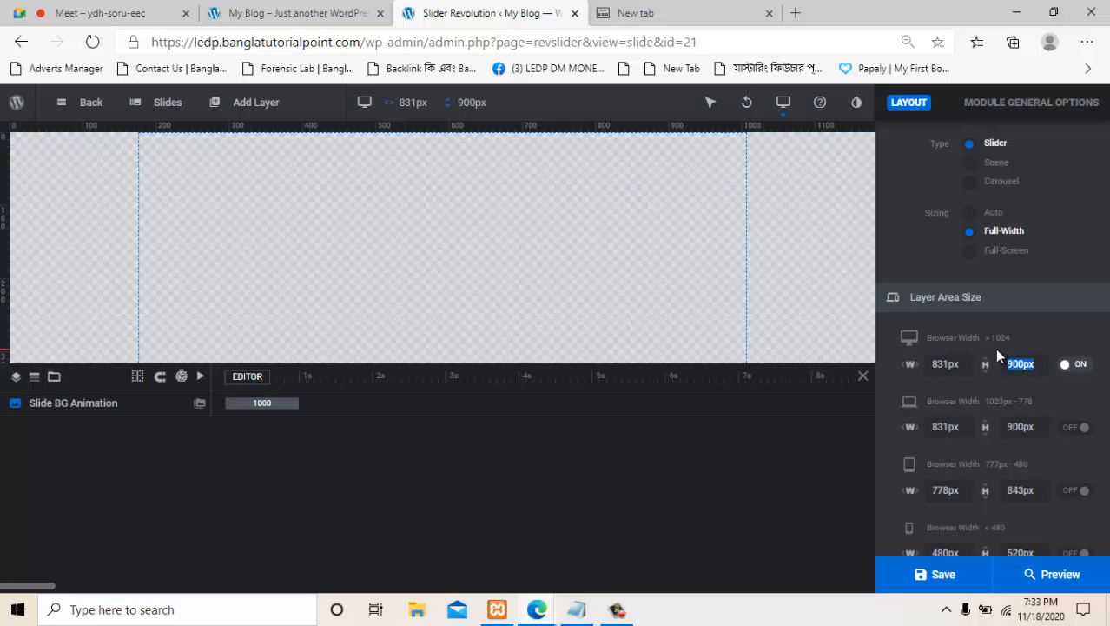
{"action": "type", "text": "422"}
{"action": "key", "text": "Return"}
Shrink the timeline area so the canvas shows the full slide height, and save the module.
{"action": "scroll", "coordinate": [1003, 435], "scroll_direction": "down", "scroll_amount": 1}
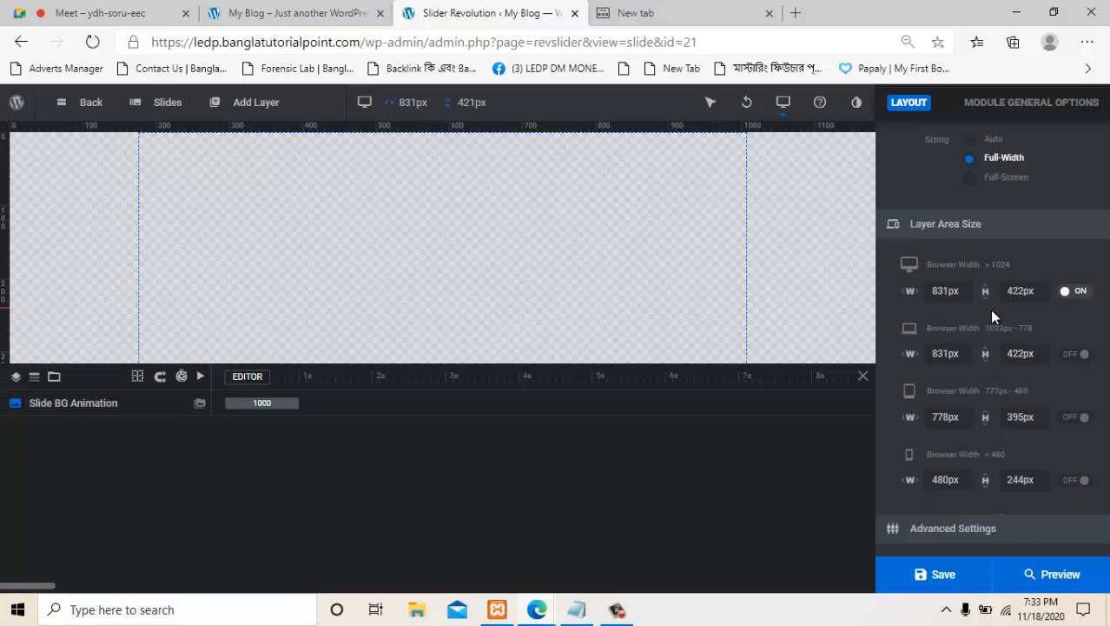
{"action": "scroll", "coordinate": [993, 316], "scroll_direction": "down", "scroll_amount": 1}
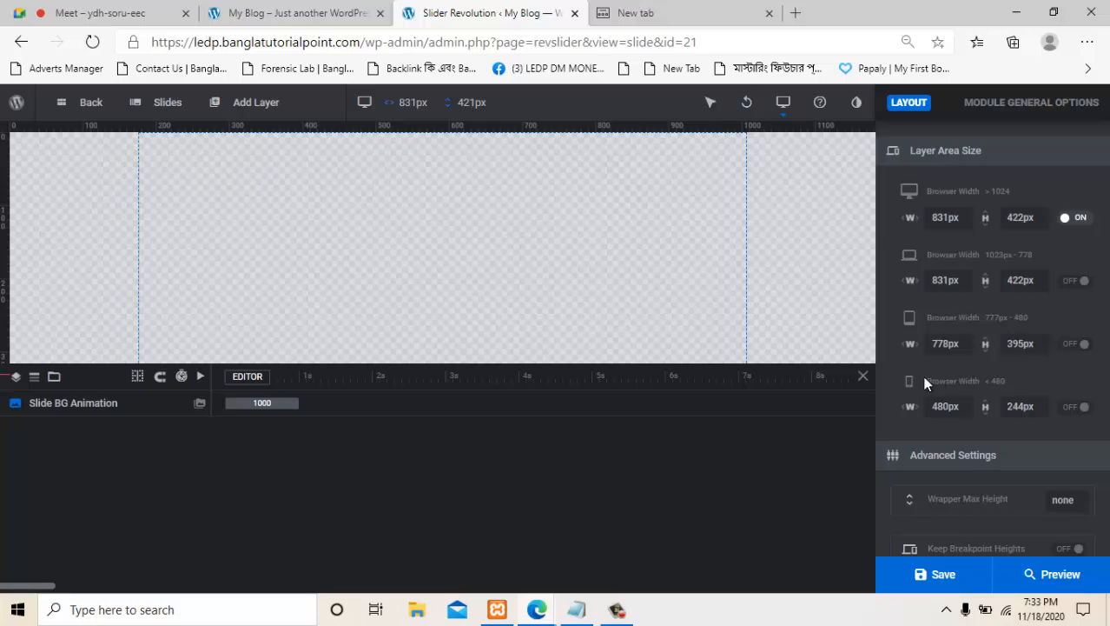
{"action": "scroll", "coordinate": [921, 382], "scroll_direction": "up", "scroll_amount": 2}
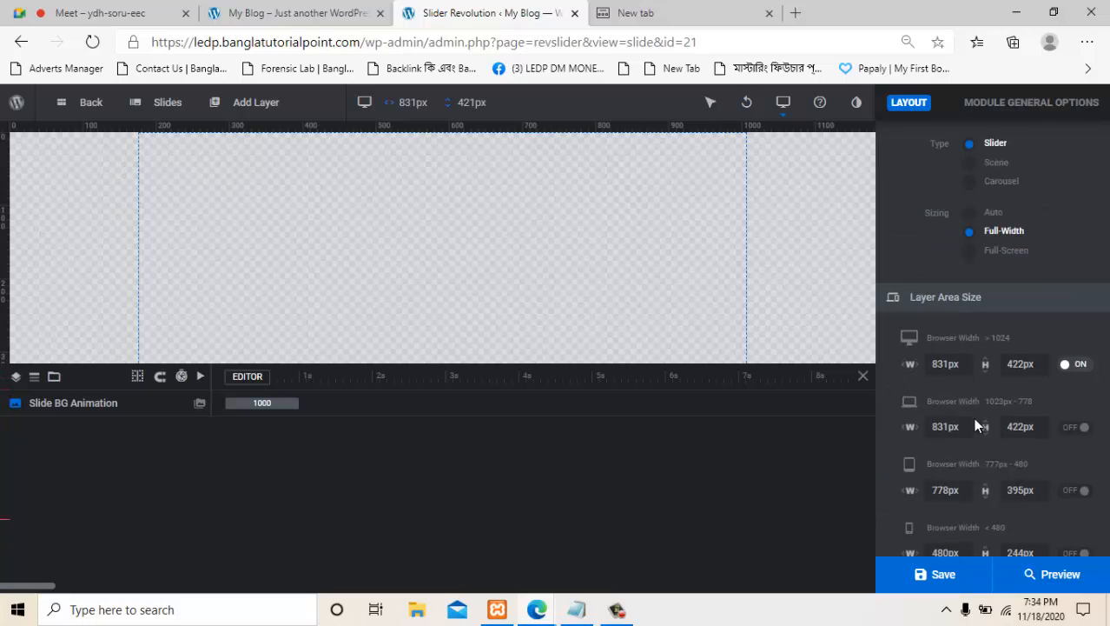
{"action": "scroll", "coordinate": [975, 424], "scroll_direction": "down", "scroll_amount": 3}
{"action": "scroll", "coordinate": [971, 304], "scroll_direction": "up", "scroll_amount": 4}
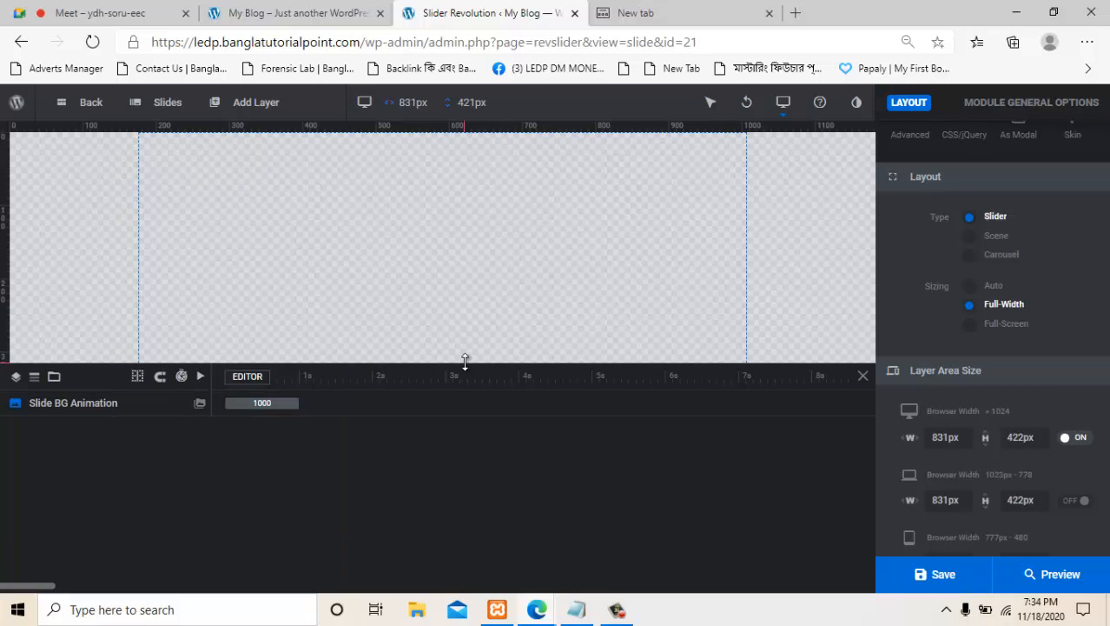
{"action": "left_click_drag", "start_coordinate": [464, 365], "coordinate": [488, 437]}
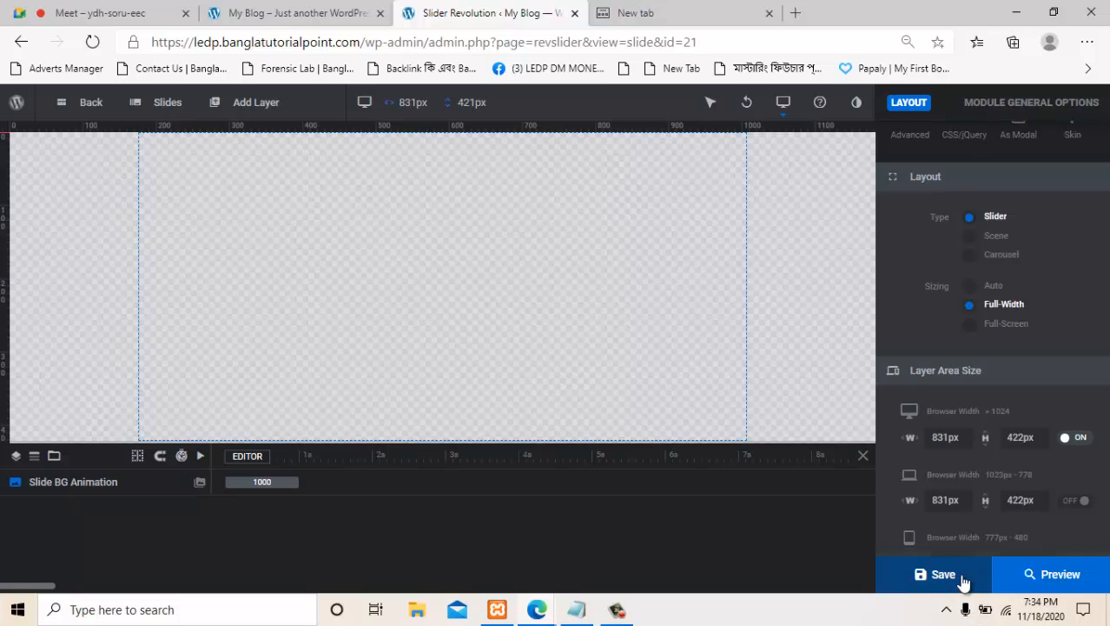
{"action": "left_click", "coordinate": [936, 580]}
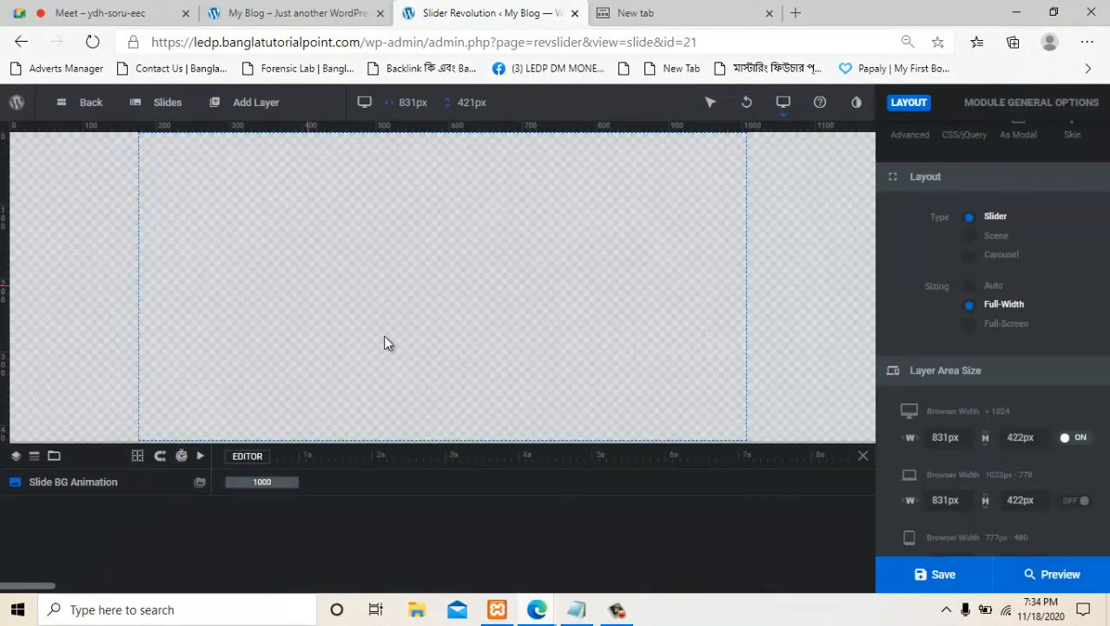
Look through the module's general settings for viewport loading, slideshow, first slide, mobile disabling and hiding under browser width.
{"action": "scroll", "coordinate": [1010, 347], "scroll_direction": "up", "scroll_amount": 3}
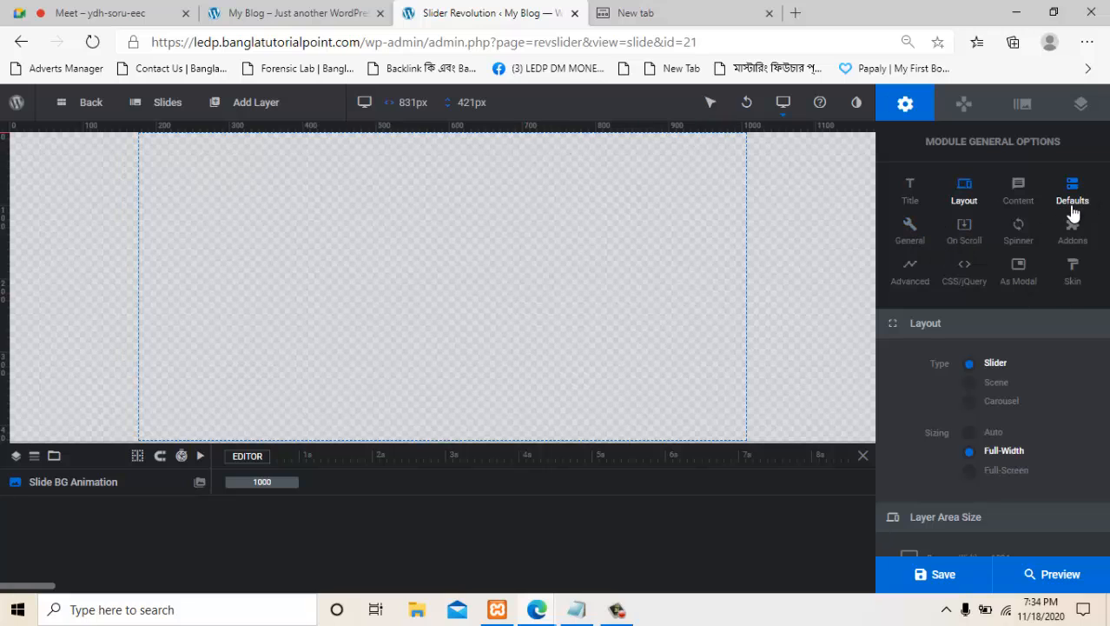
{"action": "scroll", "coordinate": [1073, 224], "scroll_direction": "down", "scroll_amount": 1}
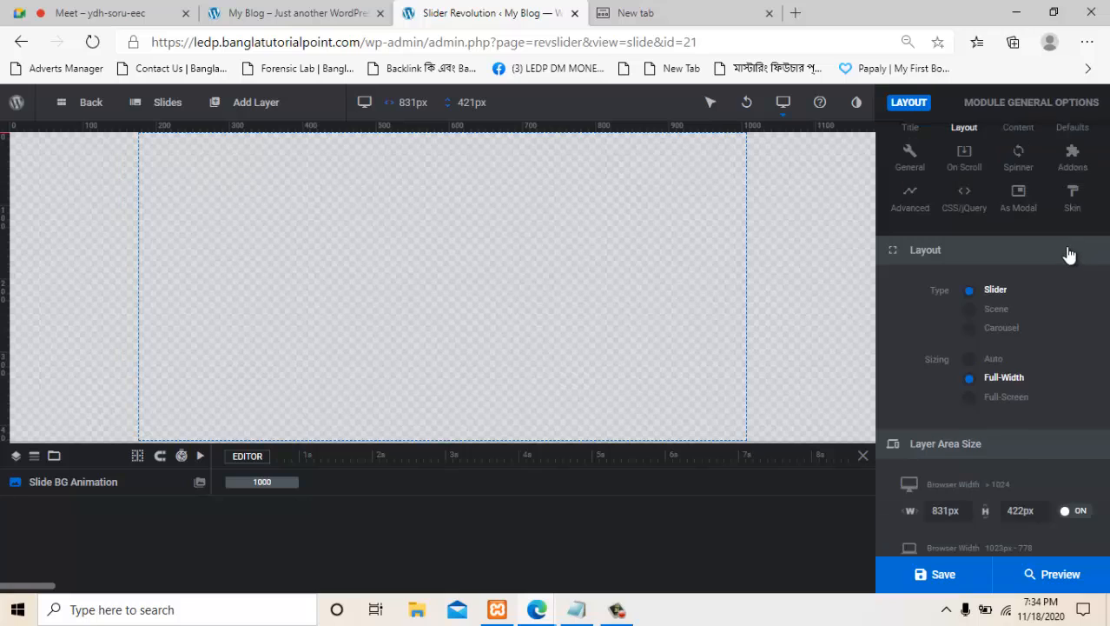
{"action": "scroll", "coordinate": [1062, 231], "scroll_direction": "up", "scroll_amount": 1}
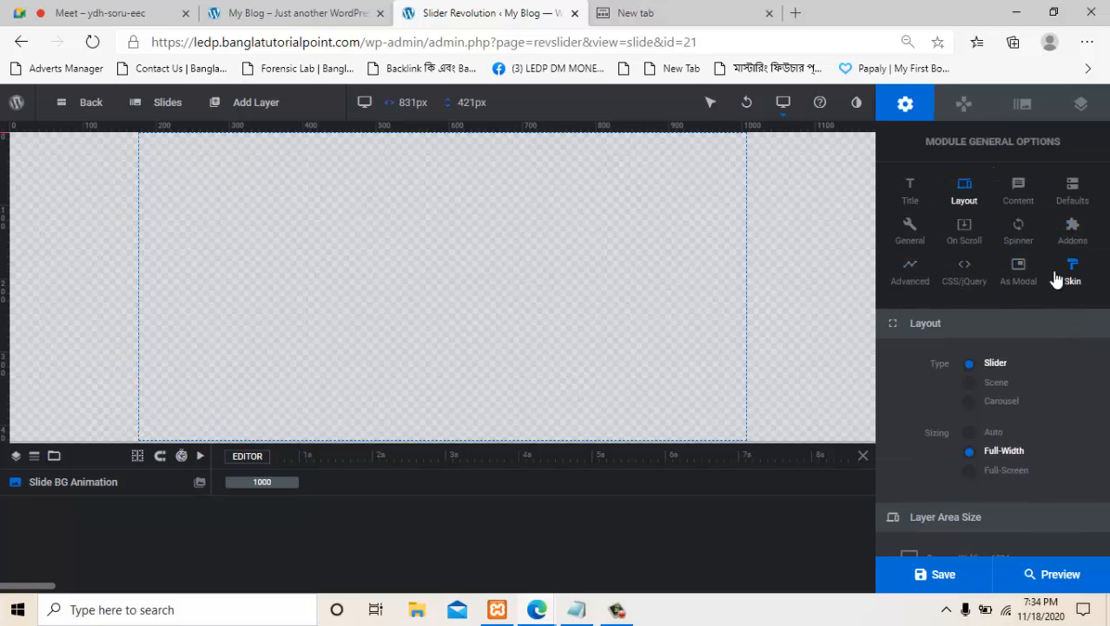
{"action": "left_click", "coordinate": [911, 237]}
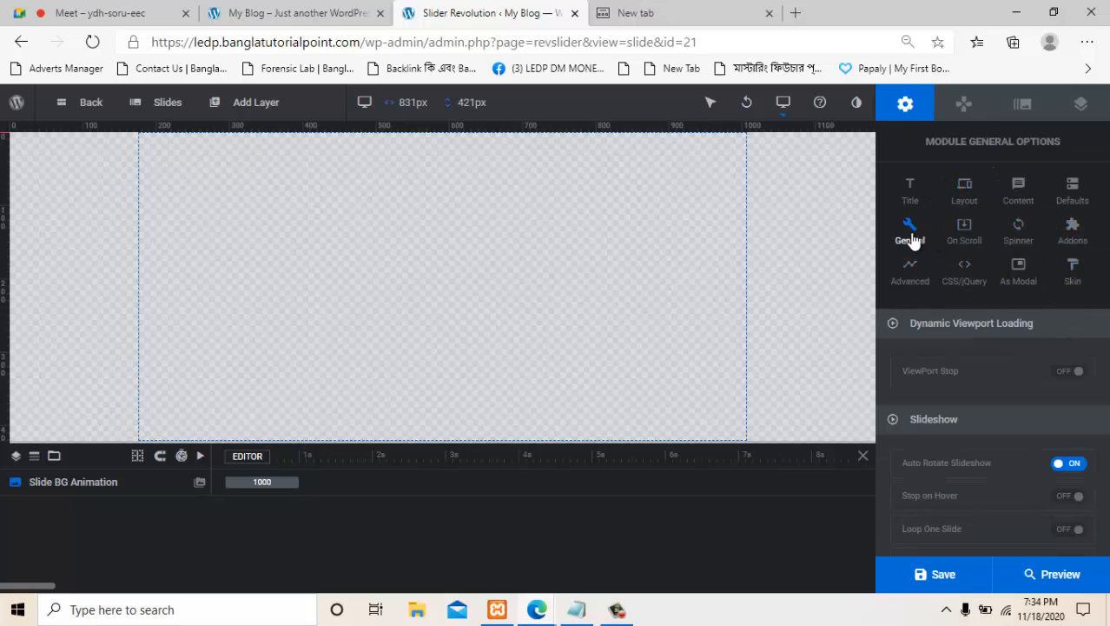
{"action": "scroll", "coordinate": [1060, 409], "scroll_direction": "down", "scroll_amount": 1}
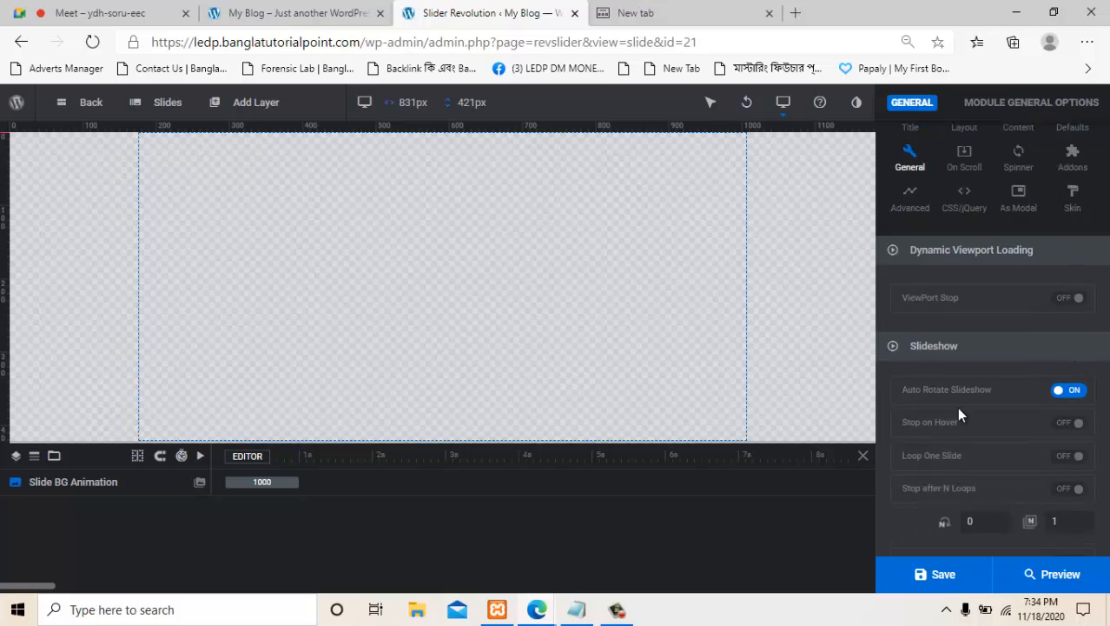
{"action": "scroll", "coordinate": [1003, 434], "scroll_direction": "up", "scroll_amount": 1}
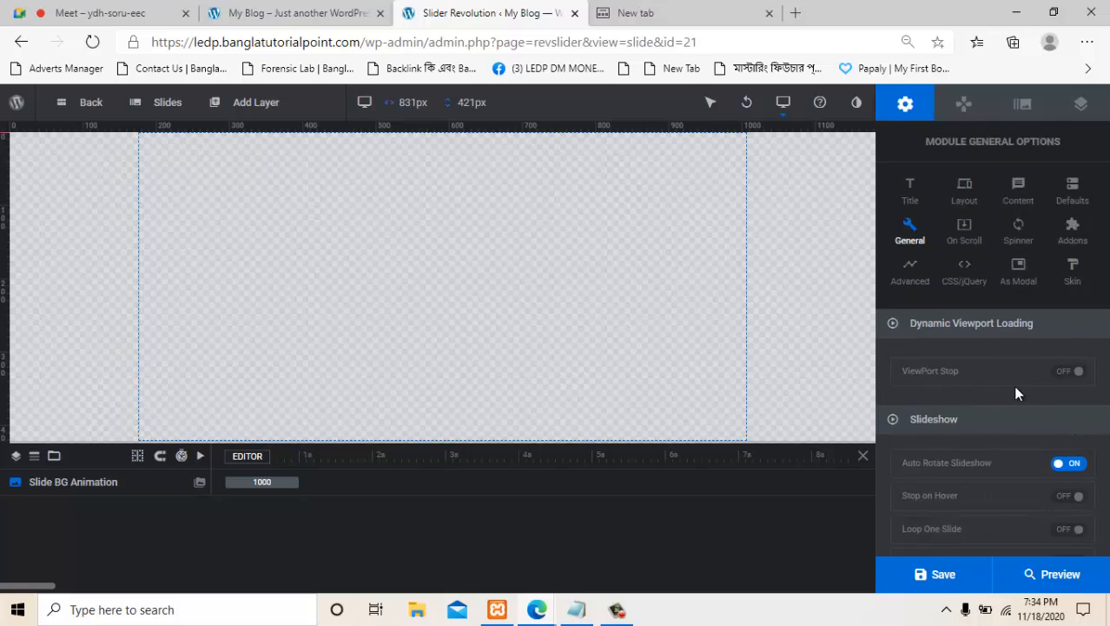
{"action": "scroll", "coordinate": [1058, 379], "scroll_direction": "down", "scroll_amount": 5}
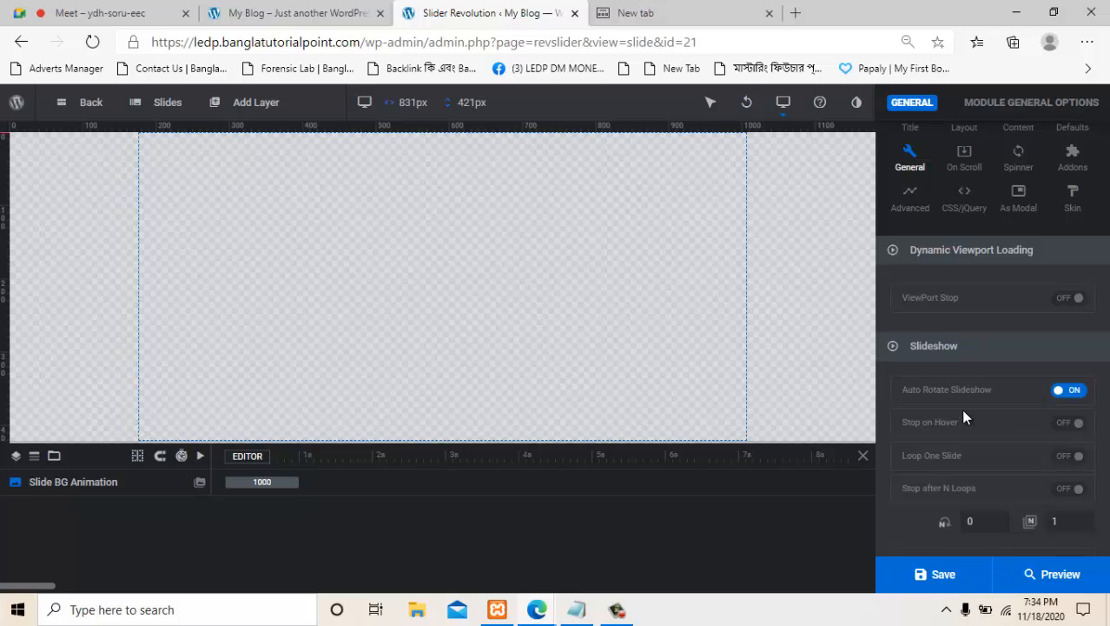
{"action": "scroll", "coordinate": [988, 404], "scroll_direction": "up", "scroll_amount": 3}
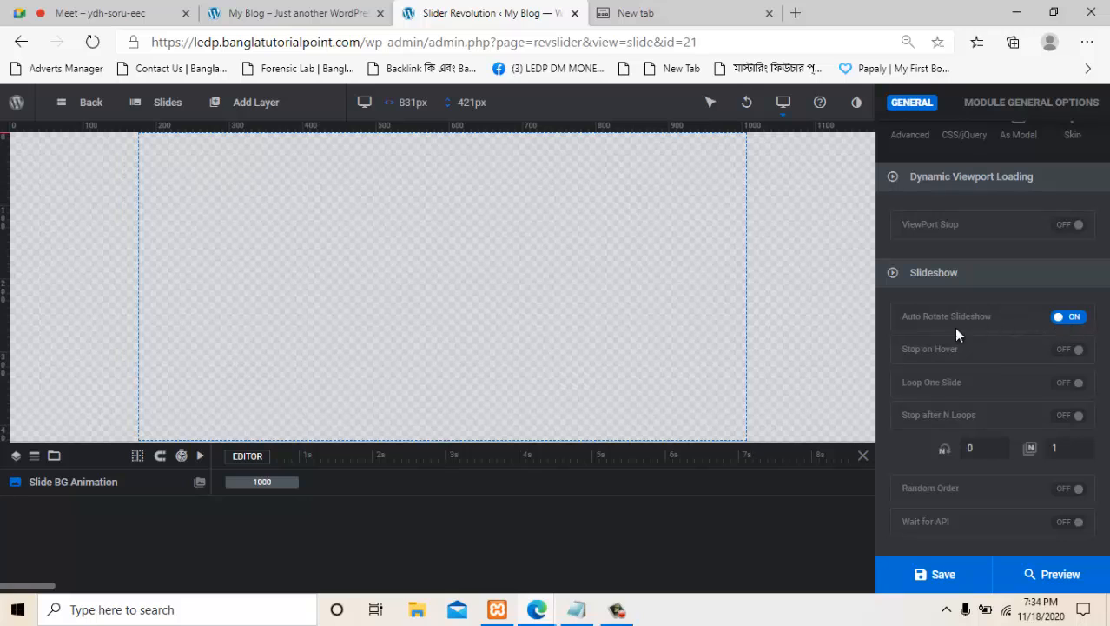
{"action": "scroll", "coordinate": [994, 365], "scroll_direction": "down", "scroll_amount": 7}
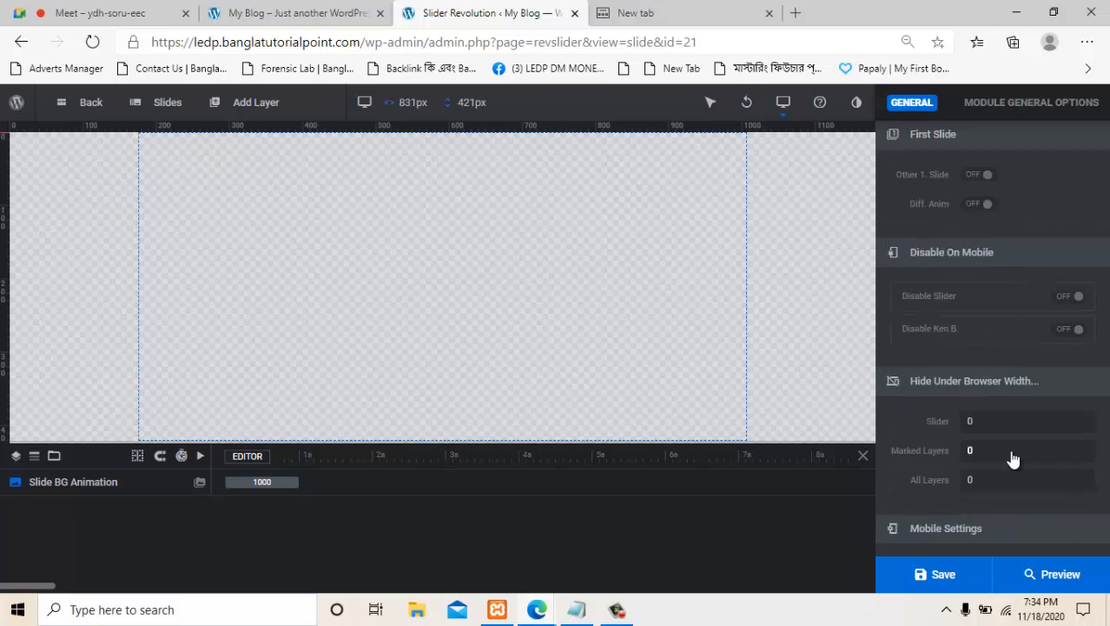
{"action": "scroll", "coordinate": [1006, 456], "scroll_direction": "down", "scroll_amount": 1}
{"action": "scroll", "coordinate": [1003, 417], "scroll_direction": "up", "scroll_amount": 9}
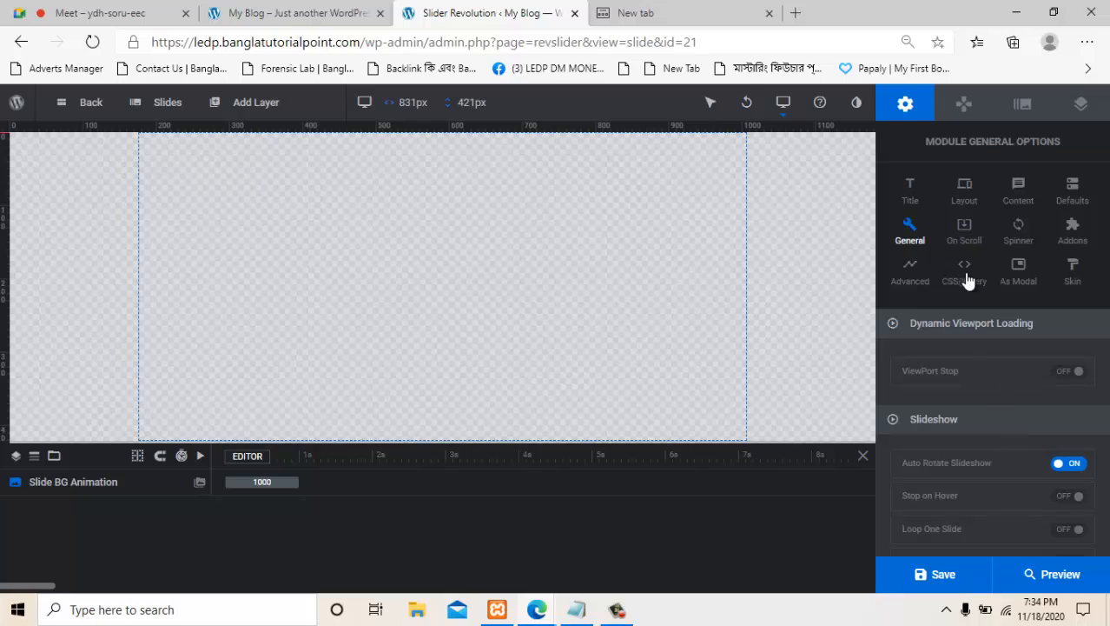
Review the layout and navigation options, and the slide's background source types, thumbnail, animation, progress and publishing rules.
{"action": "left_click", "coordinate": [966, 198]}
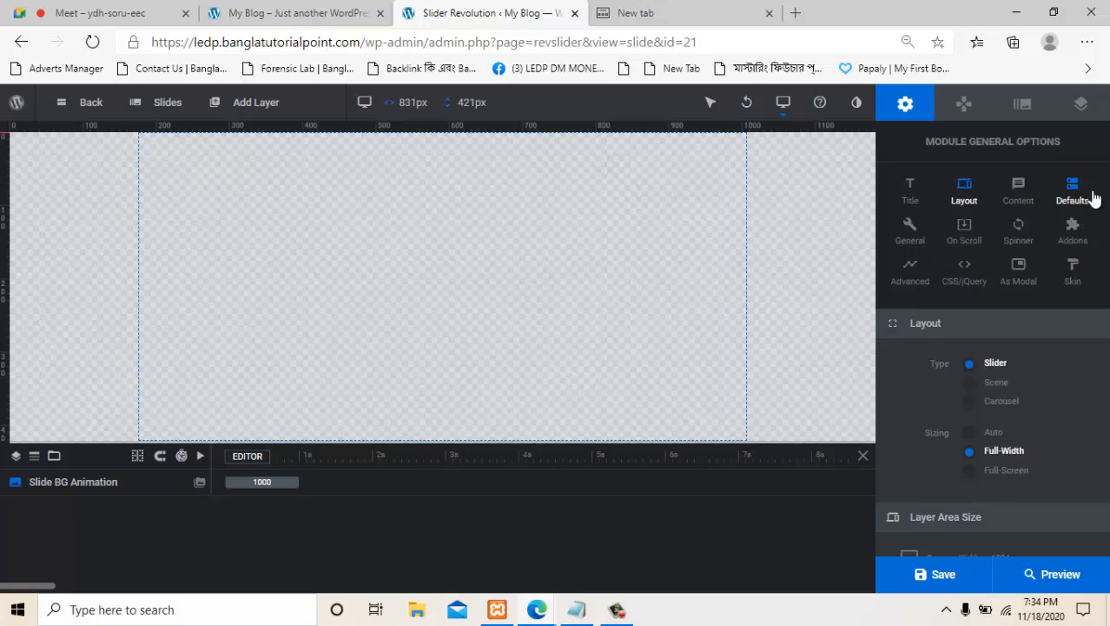
{"action": "left_click", "coordinate": [963, 106]}
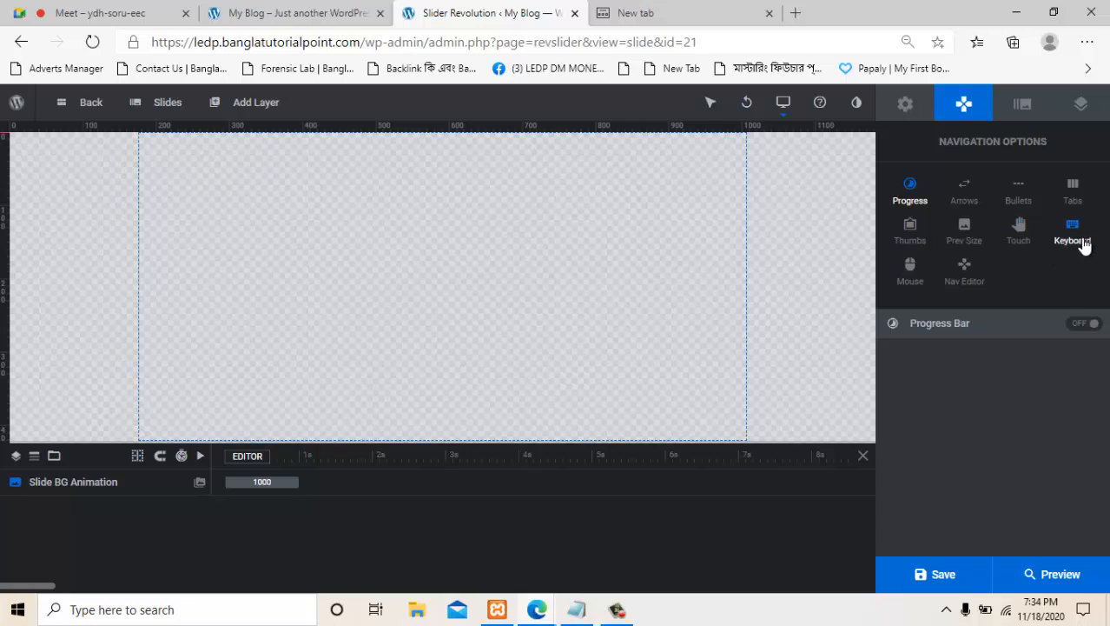
{"action": "left_click", "coordinate": [1022, 108]}
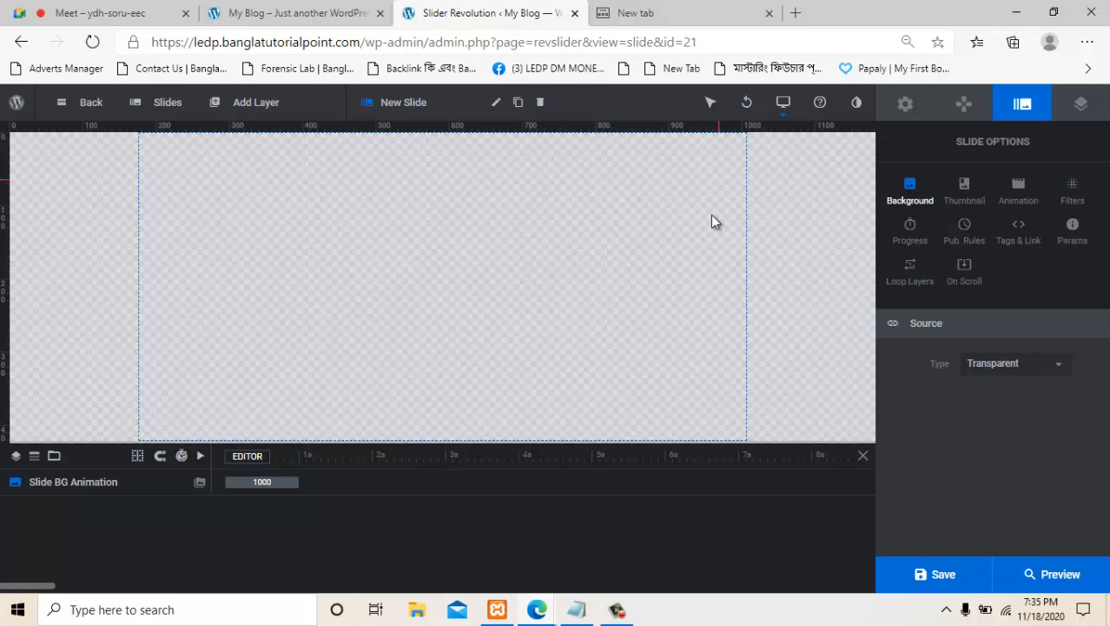
{"action": "left_click", "coordinate": [1003, 376]}
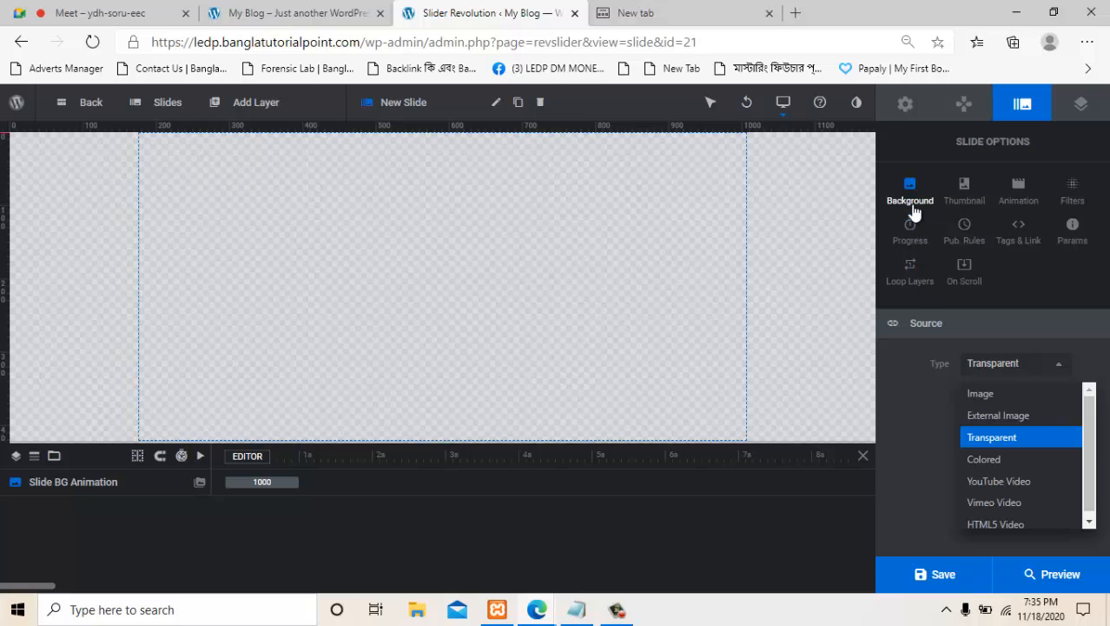
{"action": "left_click", "coordinate": [966, 203]}
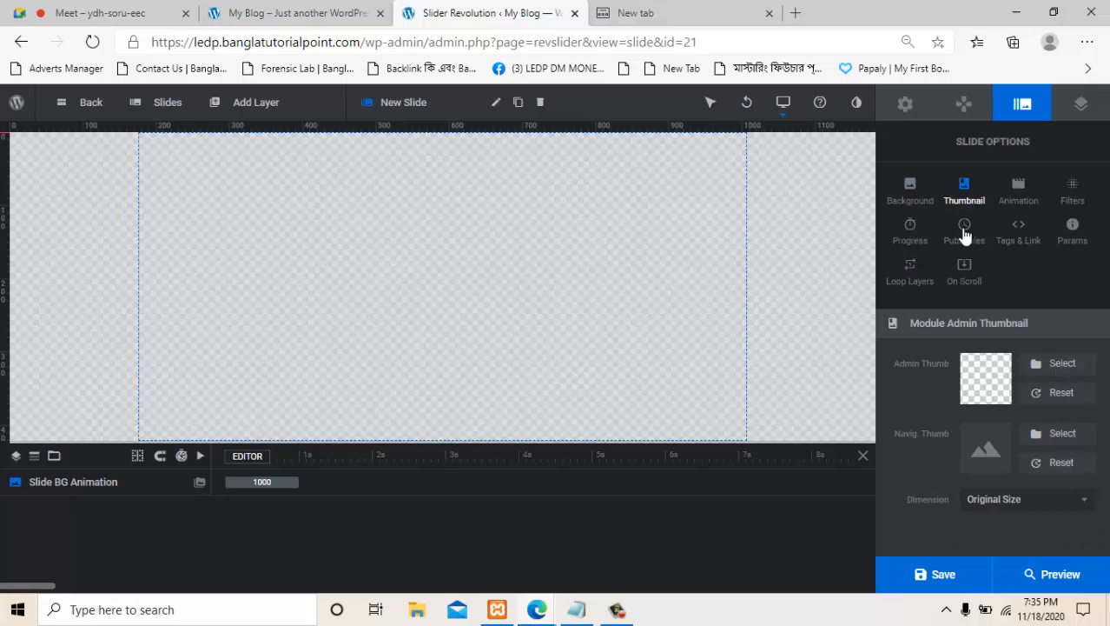
{"action": "left_click", "coordinate": [1018, 193]}
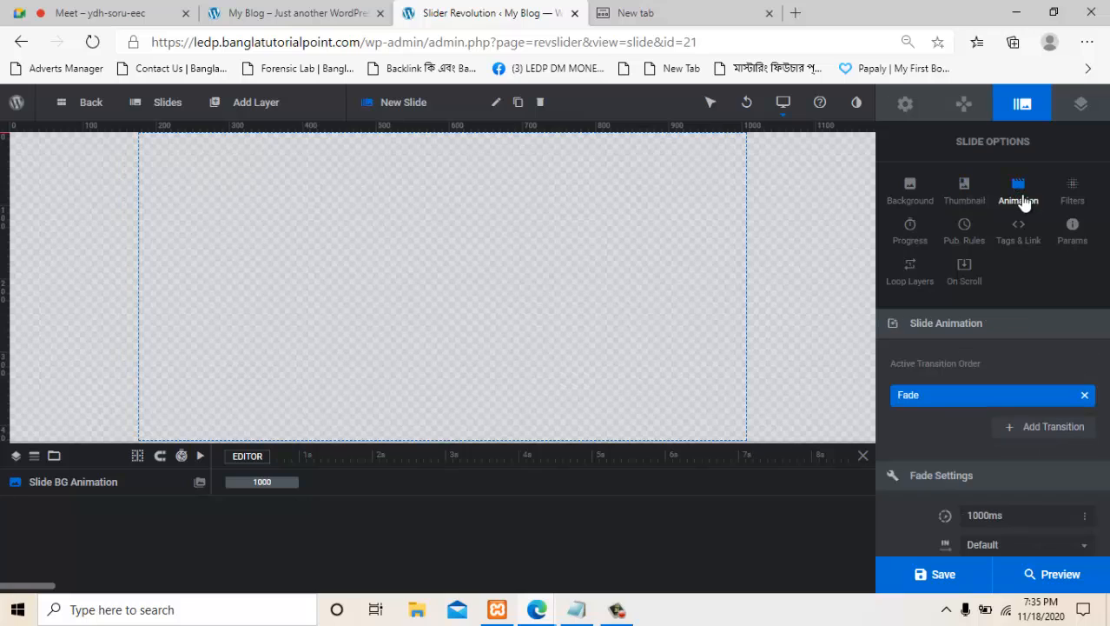
{"action": "left_click", "coordinate": [905, 232]}
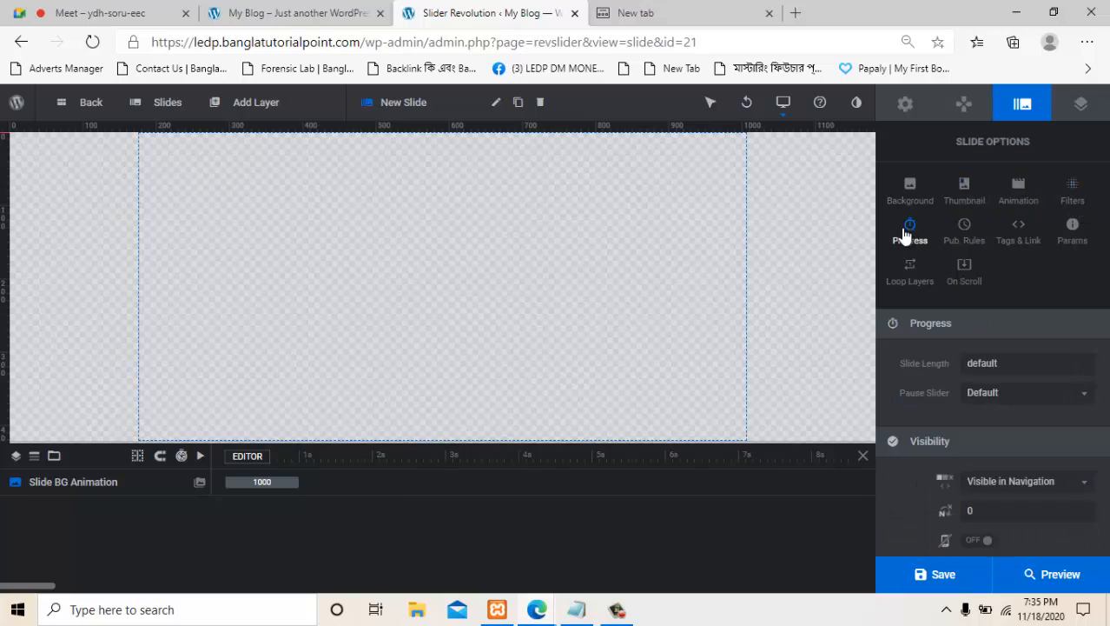
{"action": "left_click", "coordinate": [958, 233]}
Set the slide background's source type to Colored and open its background color for editing.
{"action": "left_click", "coordinate": [928, 197]}
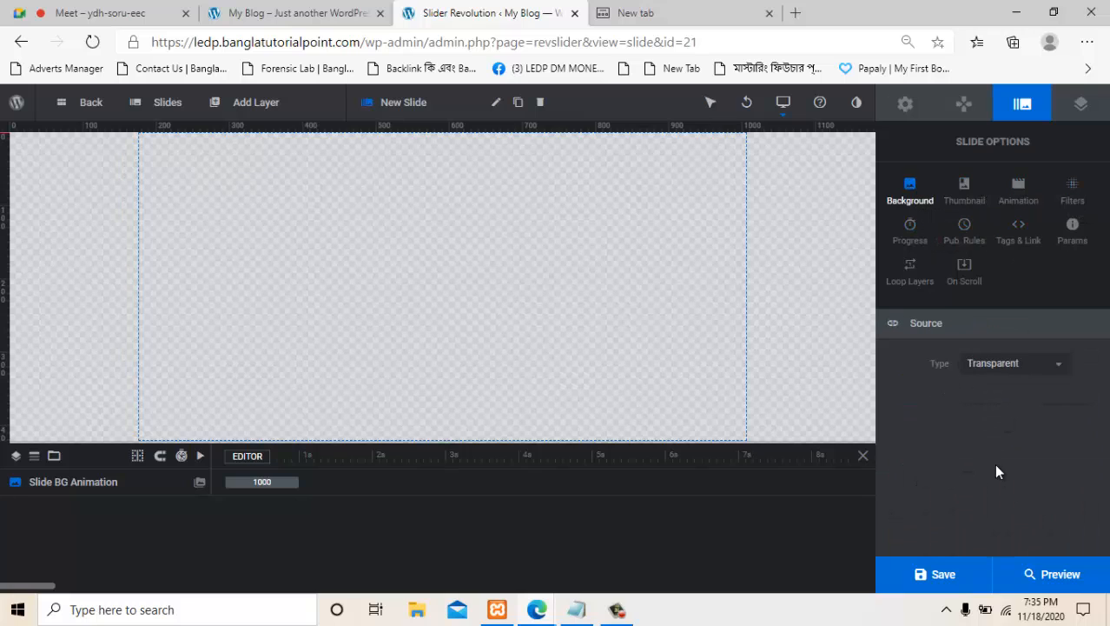
{"action": "left_click", "coordinate": [993, 364]}
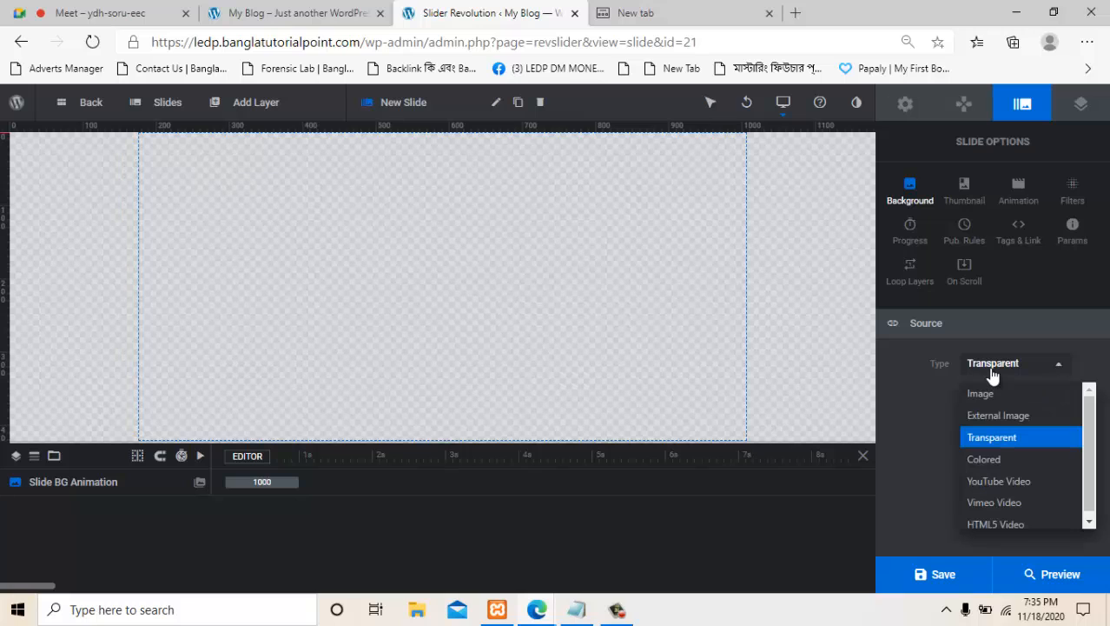
{"action": "left_click", "coordinate": [986, 459]}
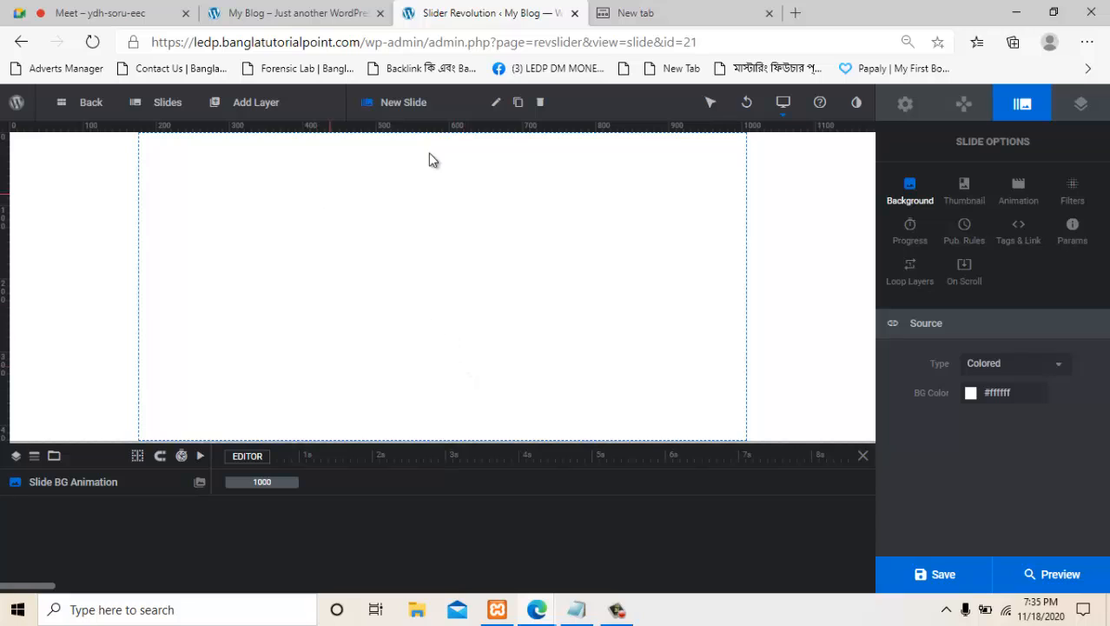
{"action": "left_click", "coordinate": [974, 398]}
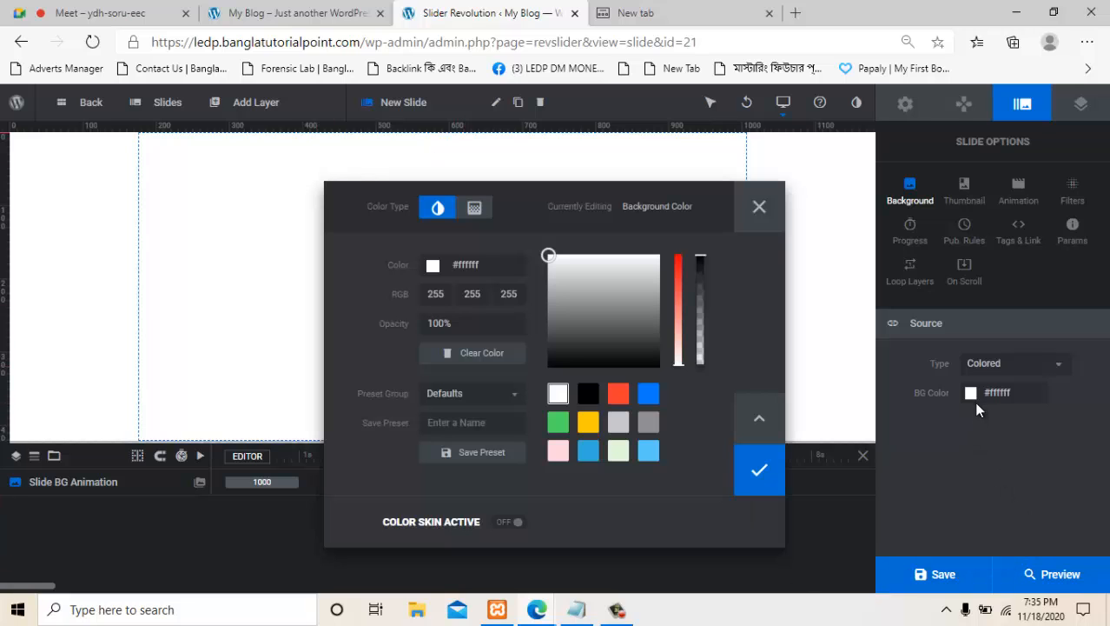
Try several solid preset colors on the slide background, including red #ff3a2d, blue #34aadc, green and light blue #5ac8fa.
{"action": "left_click", "coordinate": [588, 399]}
{"action": "left_click", "coordinate": [617, 397]}
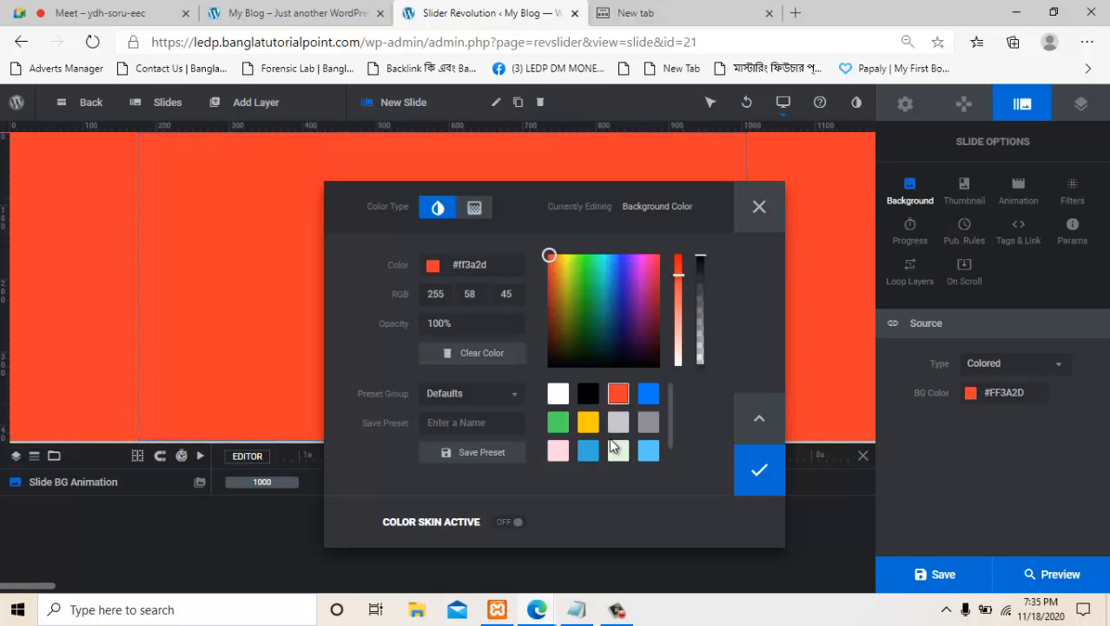
{"action": "left_click", "coordinate": [589, 451]}
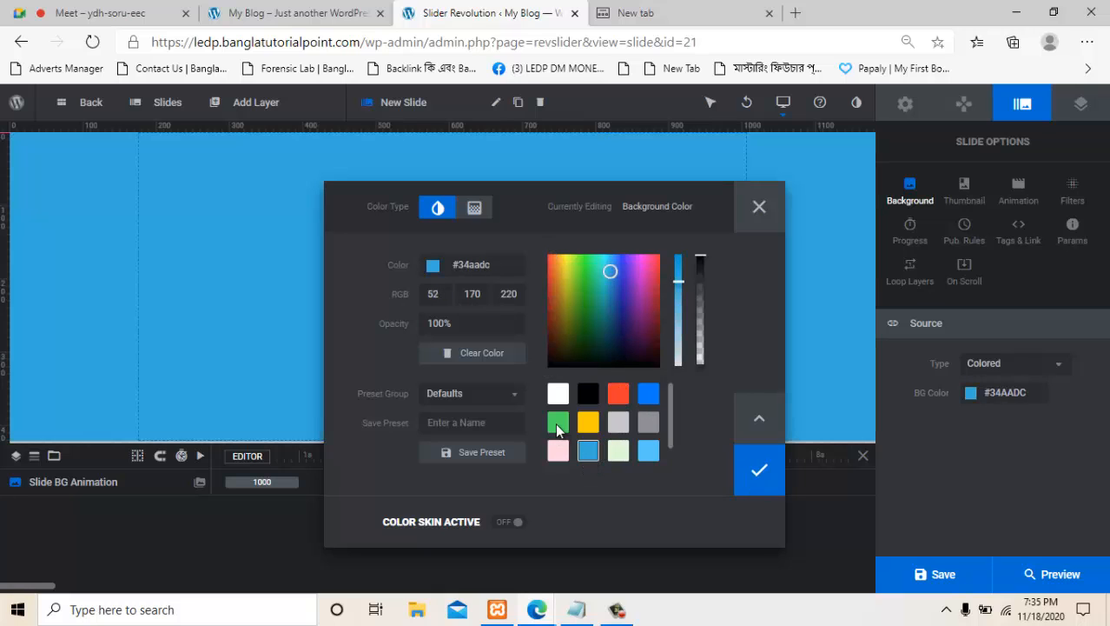
{"action": "left_click", "coordinate": [557, 423]}
{"action": "left_click", "coordinate": [652, 451]}
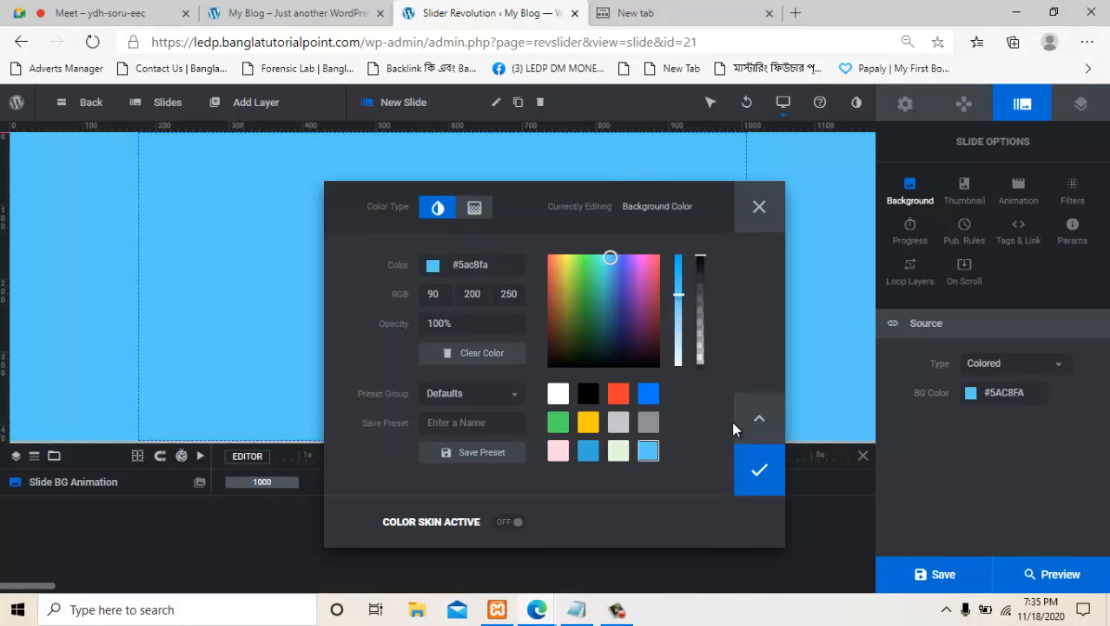
Switch the background color to a gradient and choose the preset running from light blue #1ad6fd to darker blue.
{"action": "left_click_drag", "start_coordinate": [682, 212], "coordinate": [764, 245]}
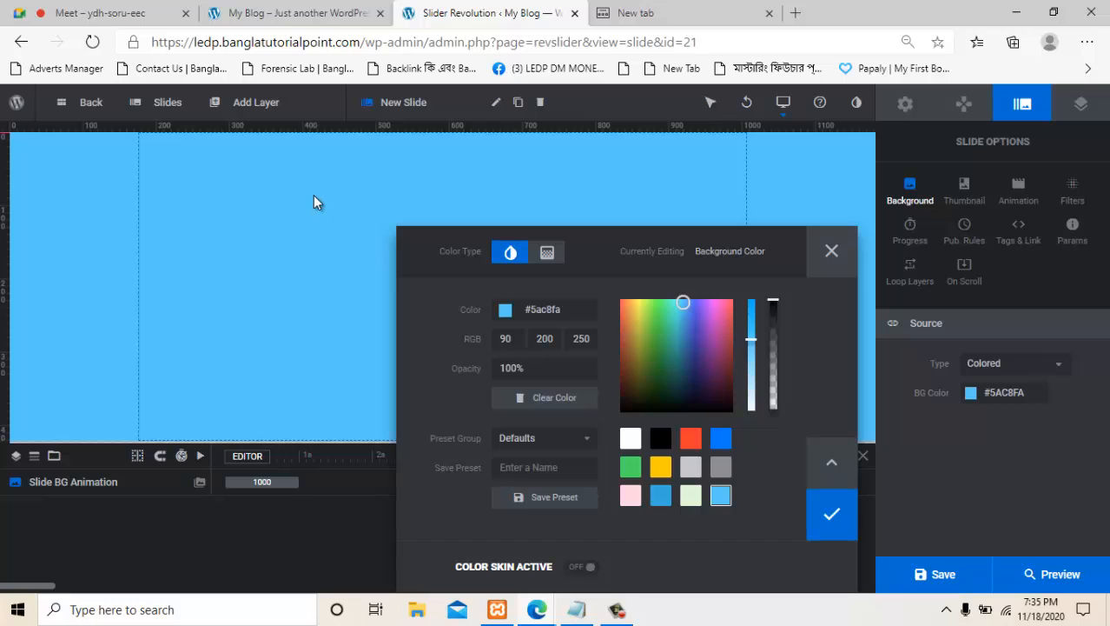
{"action": "left_click", "coordinate": [548, 253]}
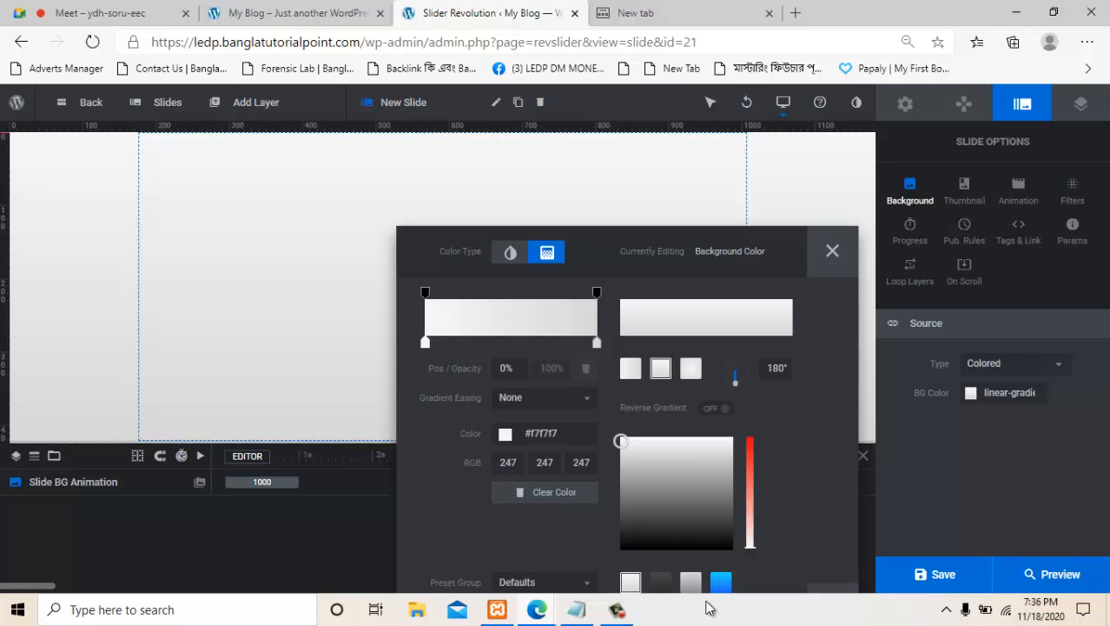
{"action": "left_click_drag", "start_coordinate": [719, 249], "coordinate": [776, 105]}
{"action": "left_click", "coordinate": [777, 437]}
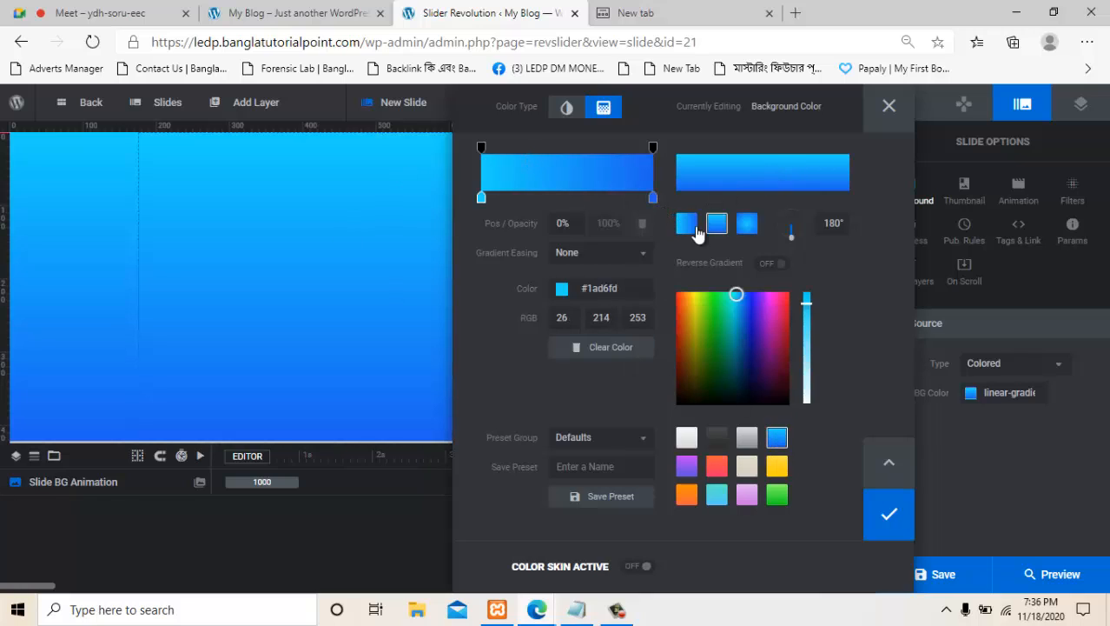
Change the gradient's first color to #0bc6c6, make it a horizontal linear gradient at 90°, and apply it.
{"action": "left_click", "coordinate": [748, 241]}
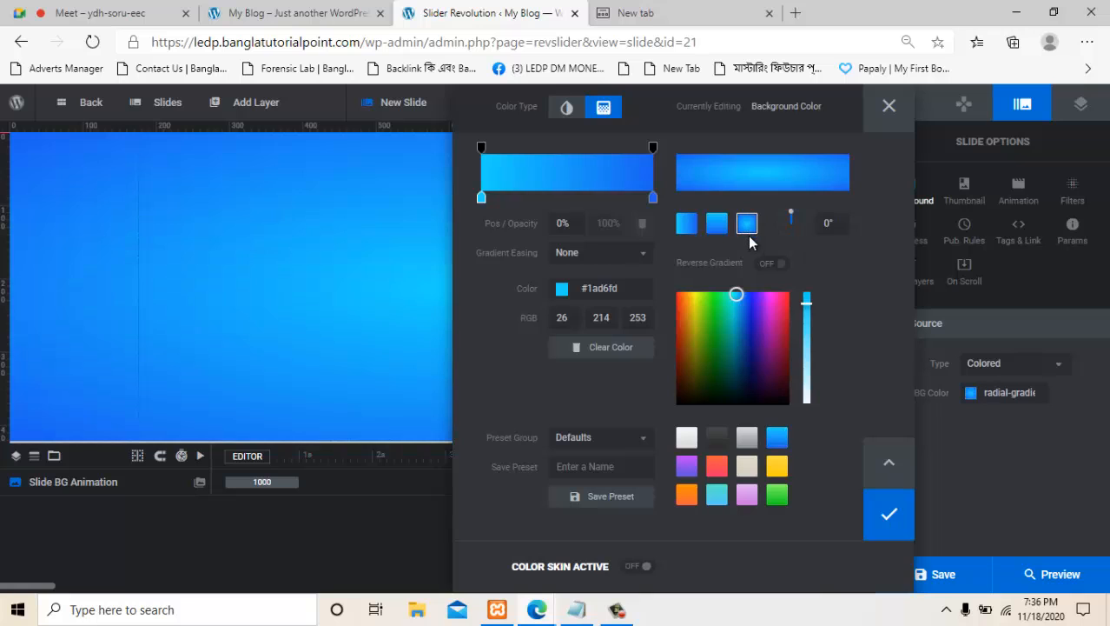
{"action": "left_click", "coordinate": [759, 322]}
{"action": "mouse_move", "coordinate": [758, 321]}
{"action": "left_mouse_down"}
{"action": "mouse_move", "coordinate": [726, 330]}
{"action": "mouse_move", "coordinate": [716, 300]}
{"action": "mouse_move", "coordinate": [733, 313]}
{"action": "left_mouse_up"}
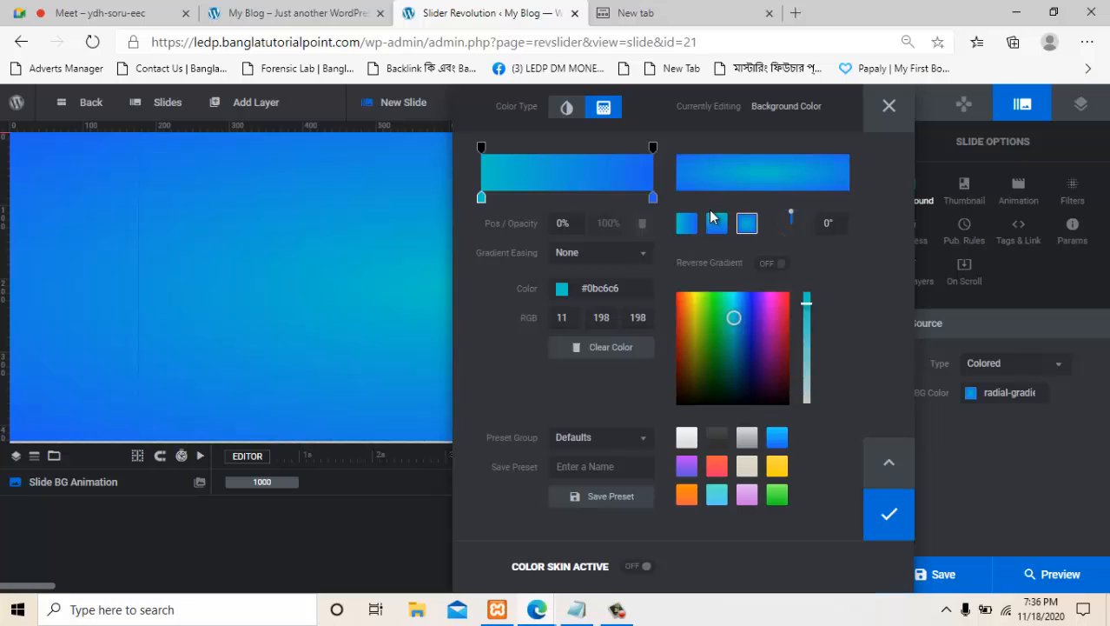
{"action": "left_click", "coordinate": [715, 225]}
{"action": "left_click", "coordinate": [686, 223]}
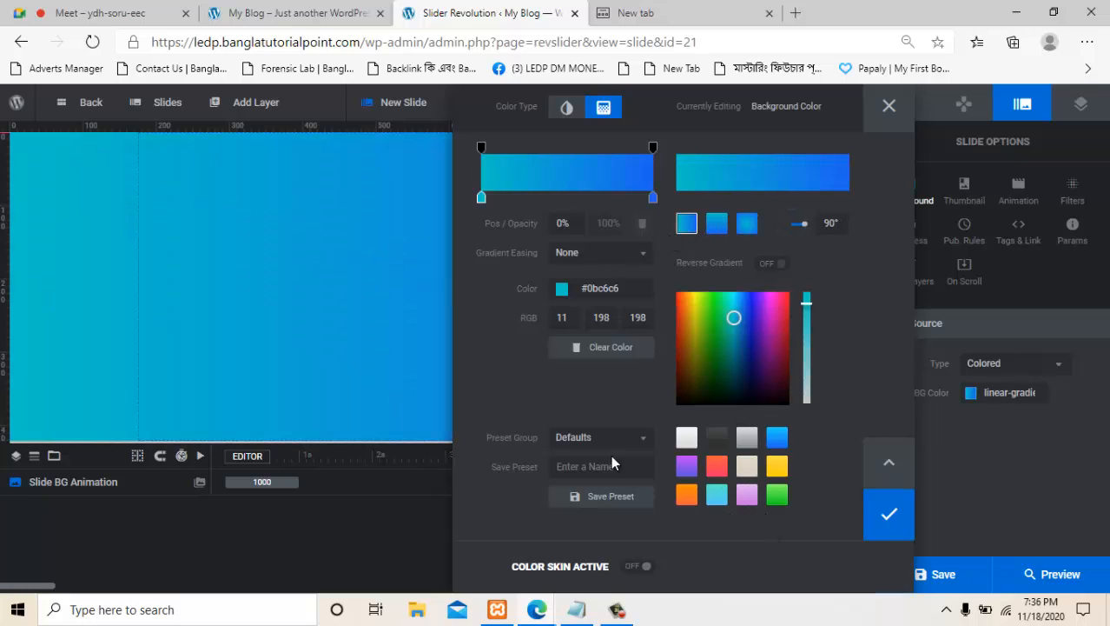
{"action": "left_click", "coordinate": [898, 530]}
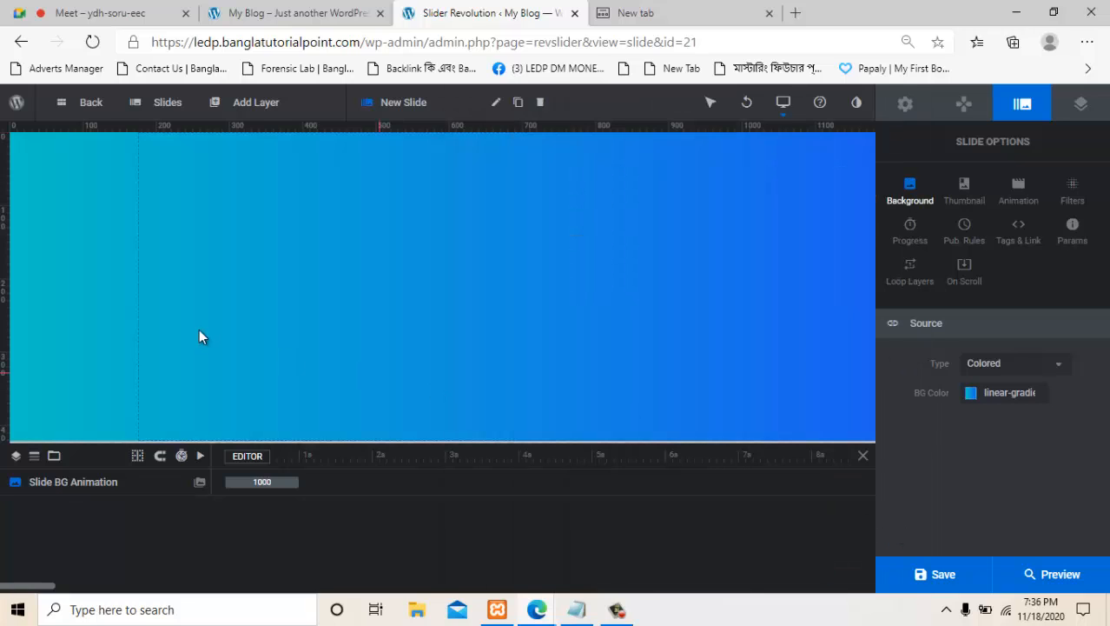
Try Image and YouTube Video as the background source type and look at the YouTube ID and poster image fields.
{"action": "left_click", "coordinate": [1035, 370]}
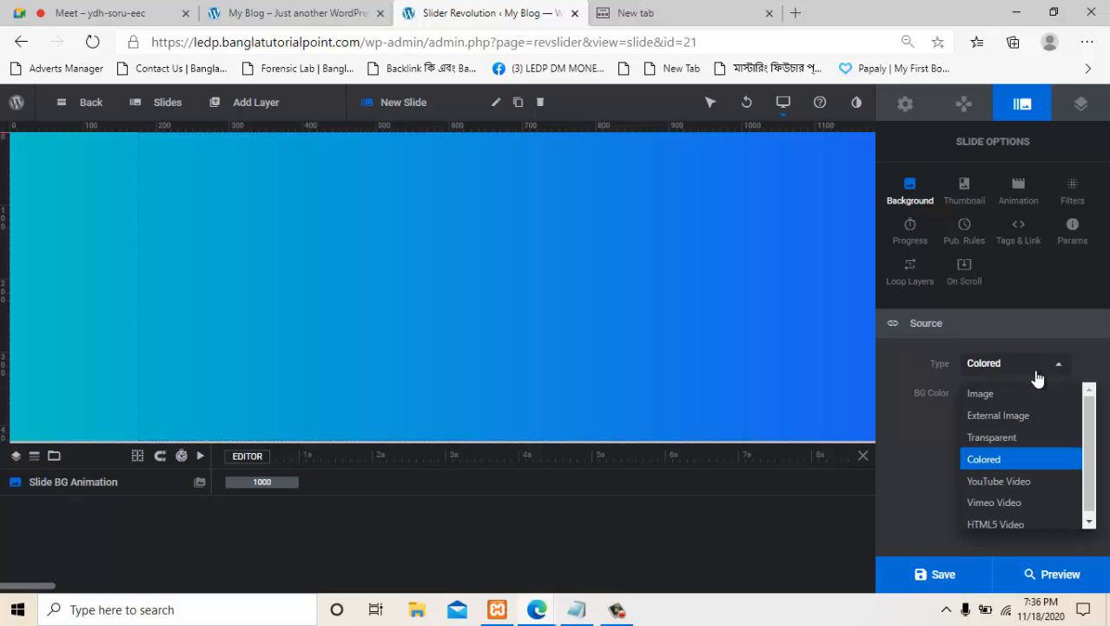
{"action": "left_click", "coordinate": [1013, 397]}
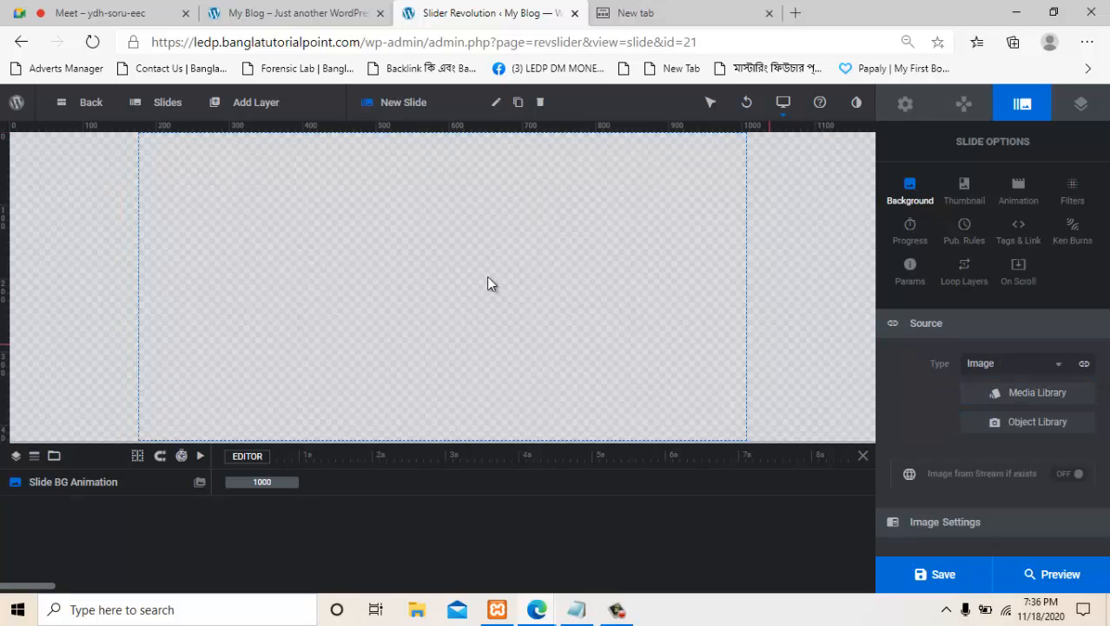
{"action": "left_click", "coordinate": [1018, 366]}
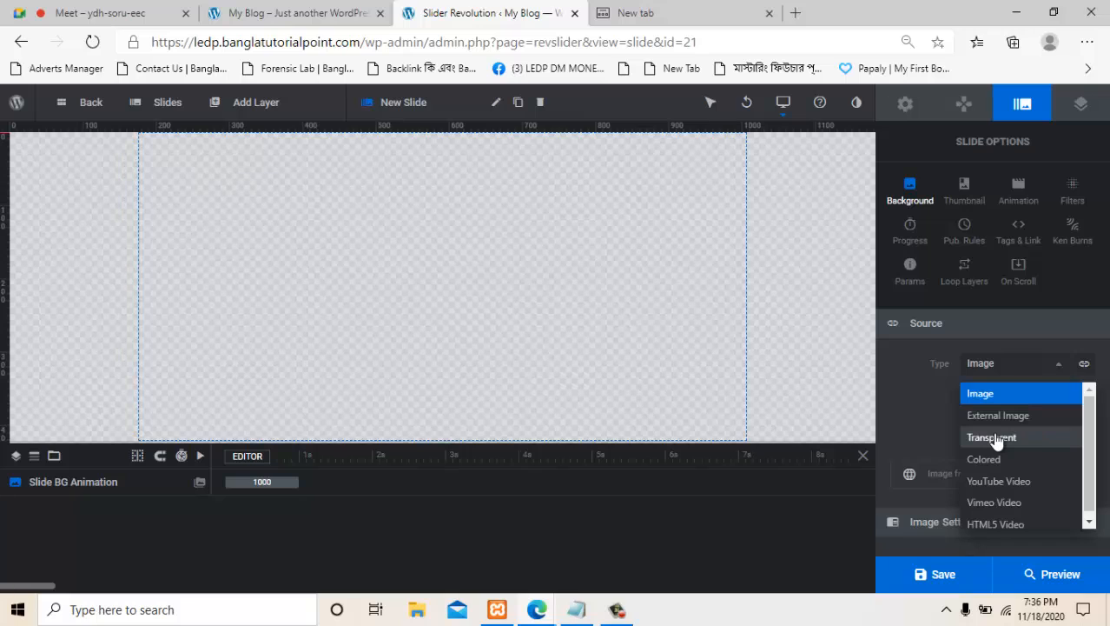
{"action": "scroll", "coordinate": [1052, 480], "scroll_direction": "down", "scroll_amount": 1}
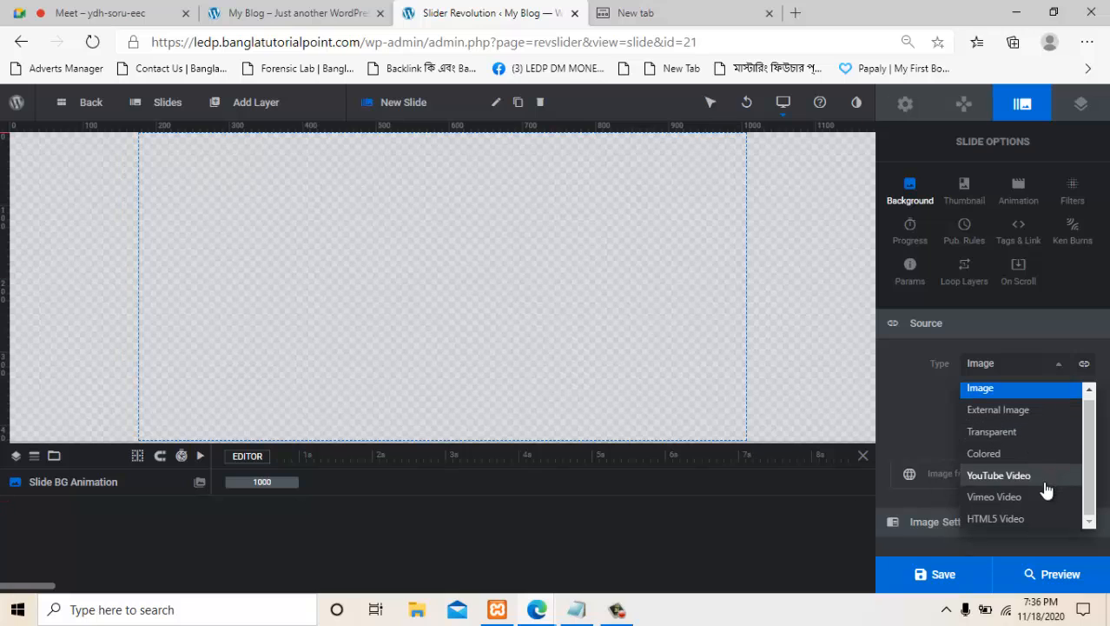
{"action": "left_click", "coordinate": [998, 478]}
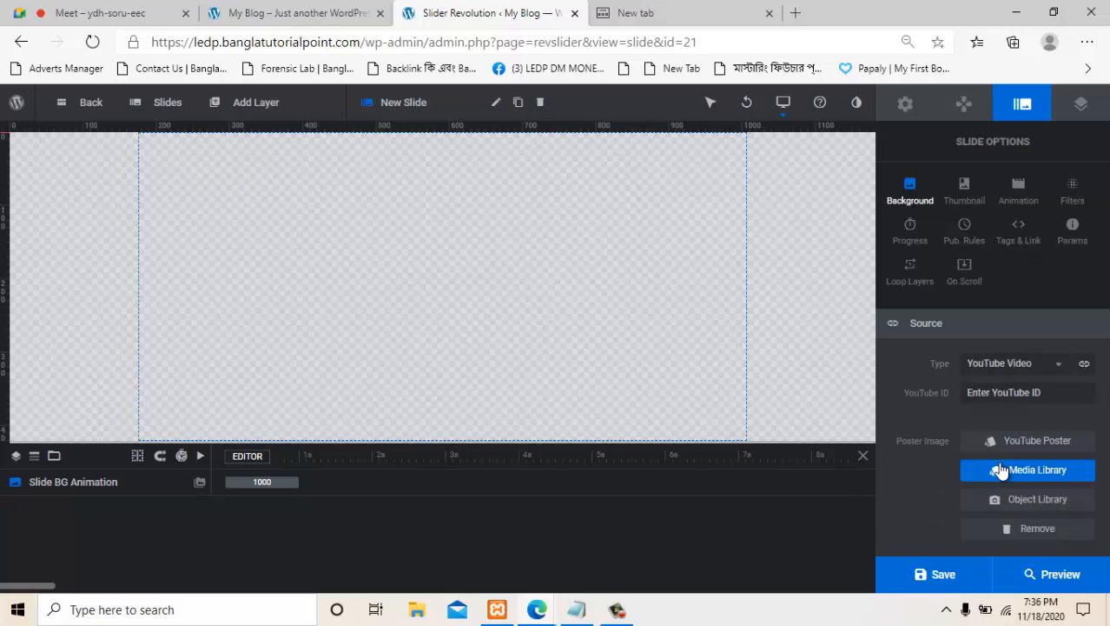
{"action": "left_click", "coordinate": [1005, 398]}
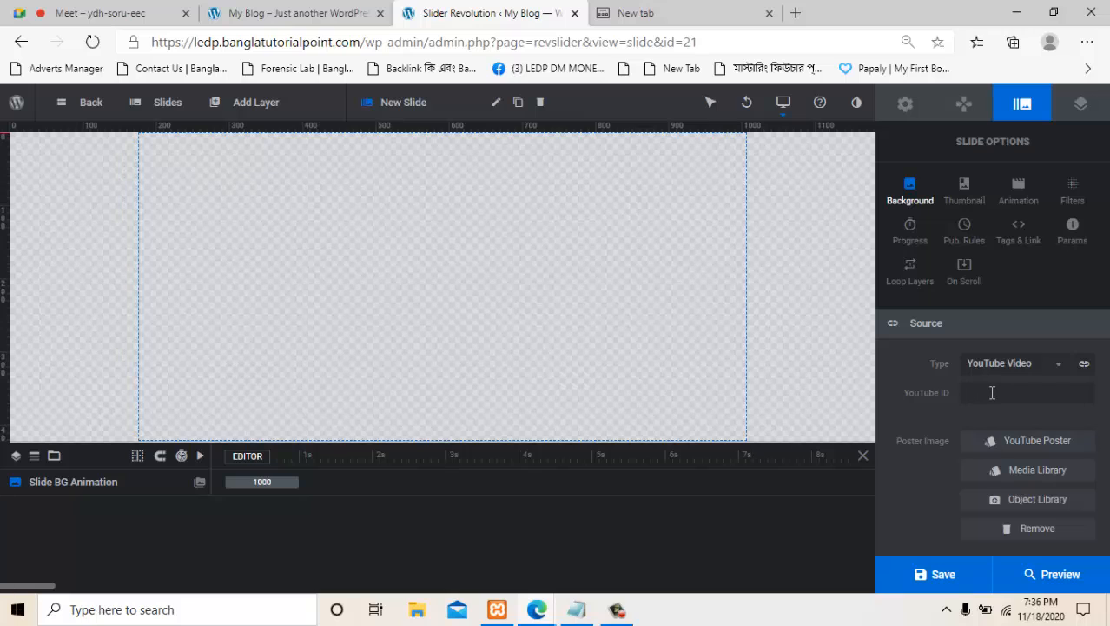
{"action": "left_click", "coordinate": [1084, 369]}
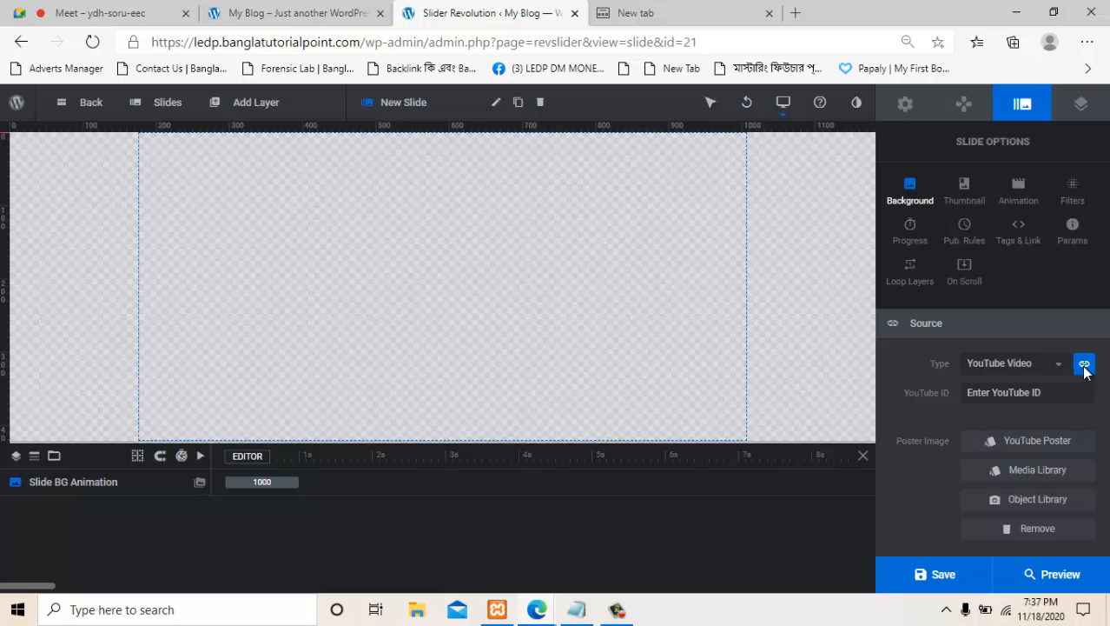
{"action": "left_click", "coordinate": [1029, 393]}
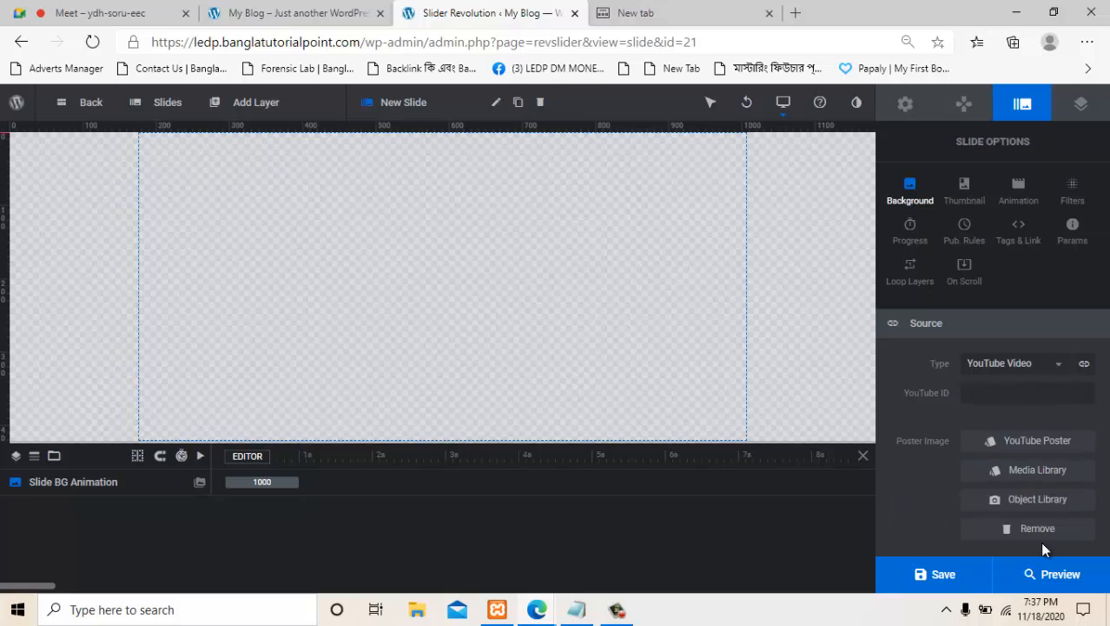
Try HTML5 Video as the background source, look through the media library for a video, and return the type to Colored.
{"action": "left_click", "coordinate": [1056, 367]}
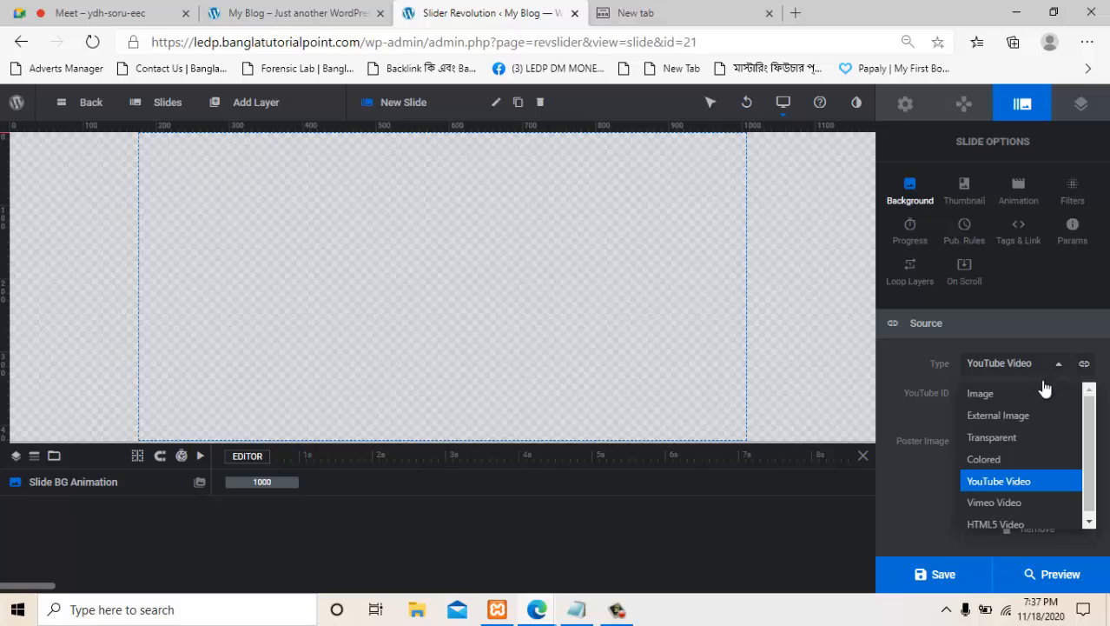
{"action": "scroll", "coordinate": [1025, 513], "scroll_direction": "down", "scroll_amount": 1}
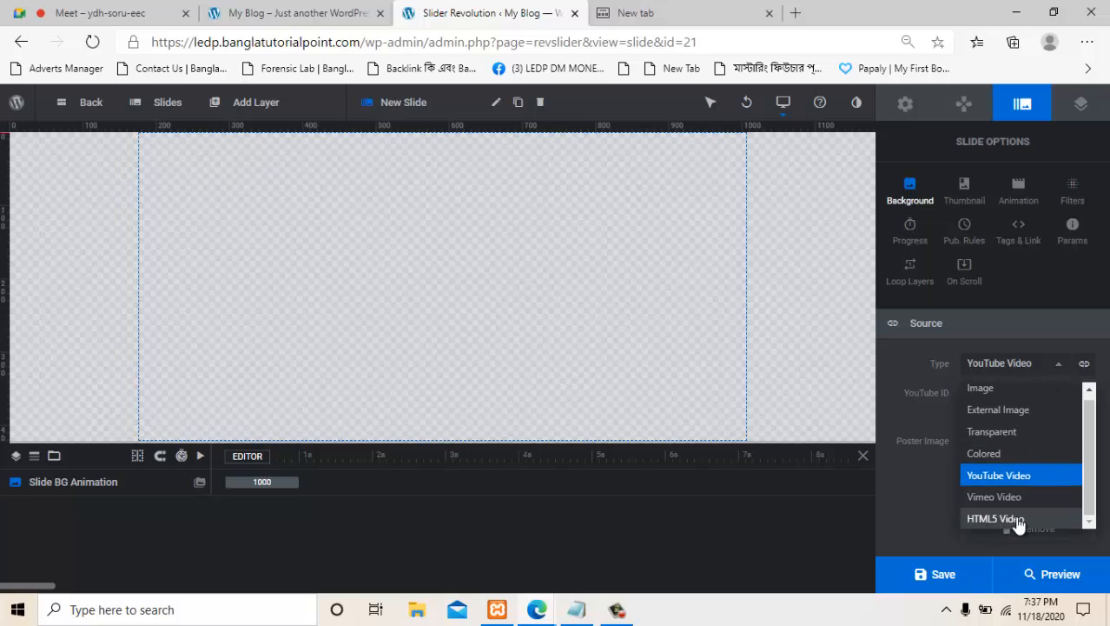
{"action": "left_click", "coordinate": [1018, 520]}
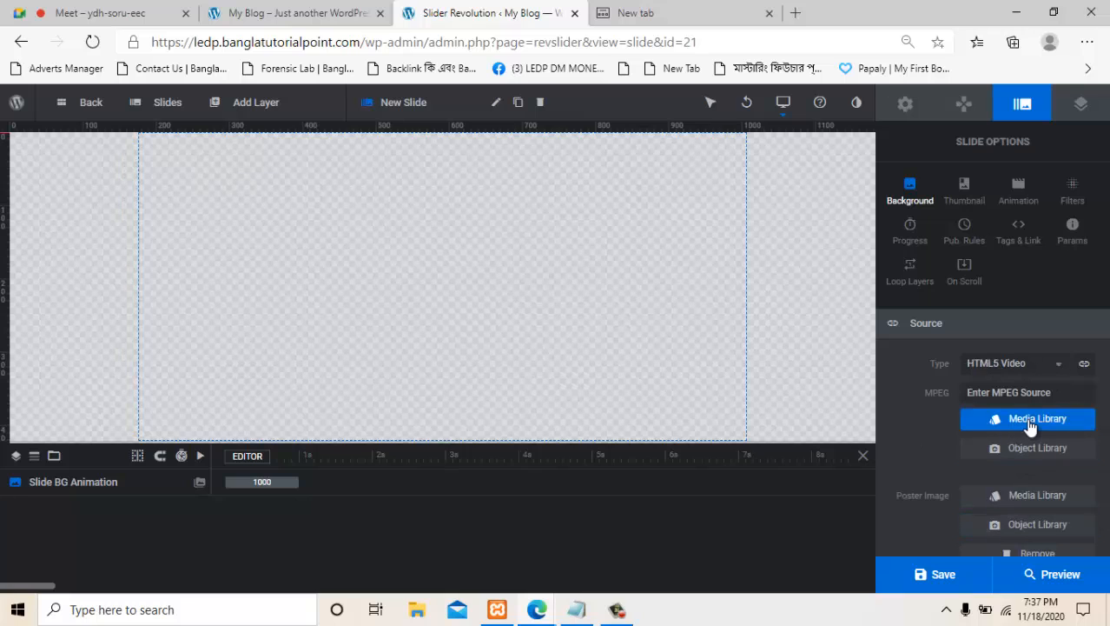
{"action": "left_click", "coordinate": [1029, 421]}
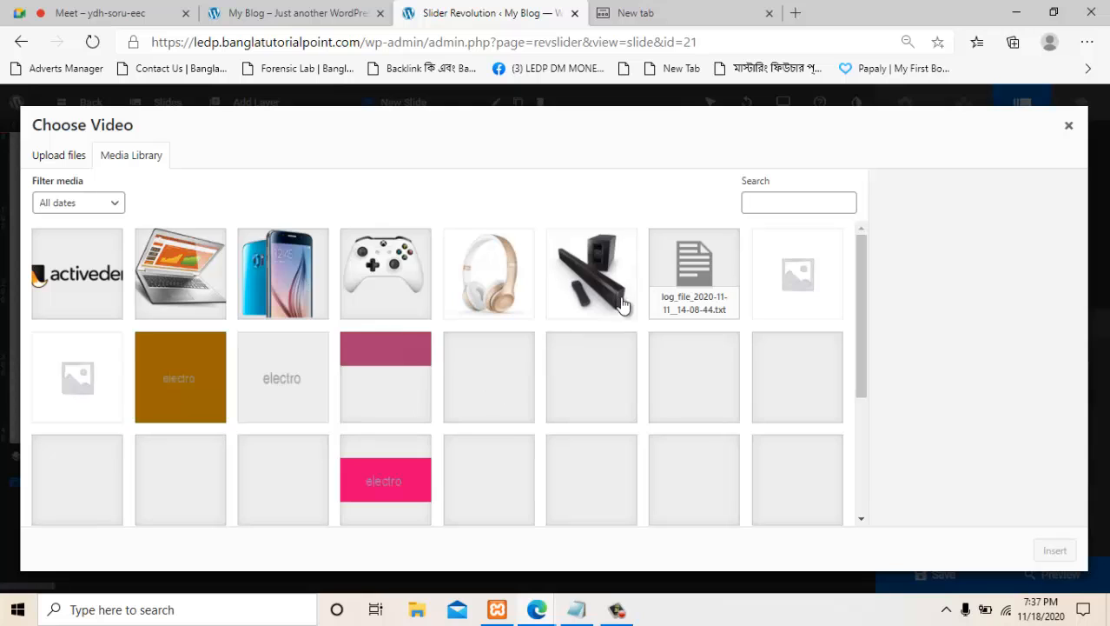
{"action": "left_click", "coordinate": [1068, 125]}
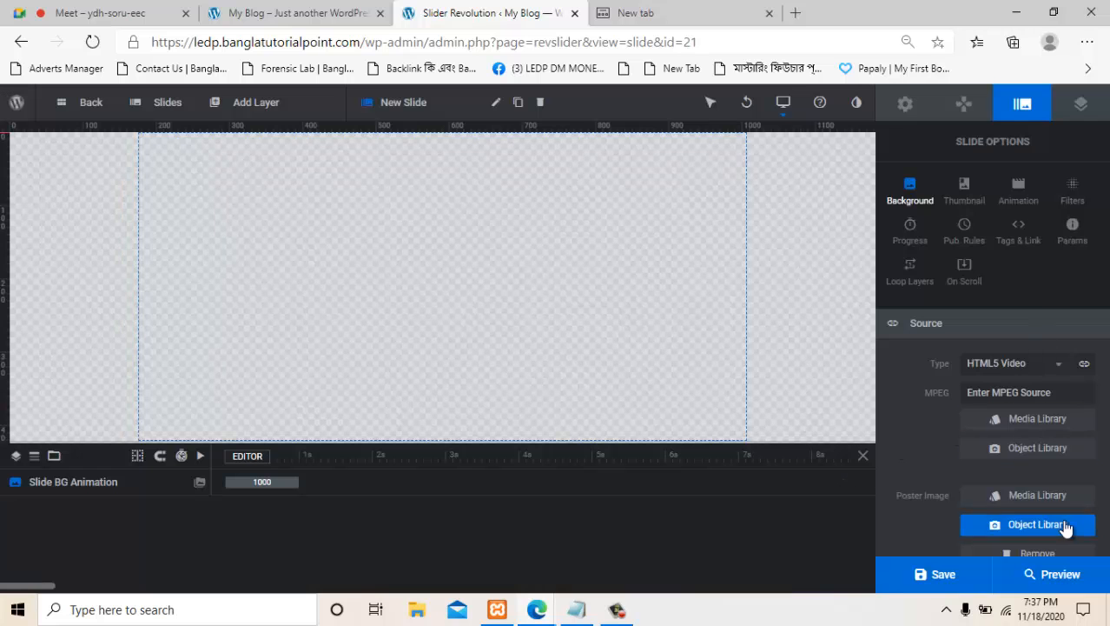
{"action": "scroll", "coordinate": [1028, 498], "scroll_direction": "down", "scroll_amount": 2}
{"action": "scroll", "coordinate": [1029, 498], "scroll_direction": "up", "scroll_amount": 2}
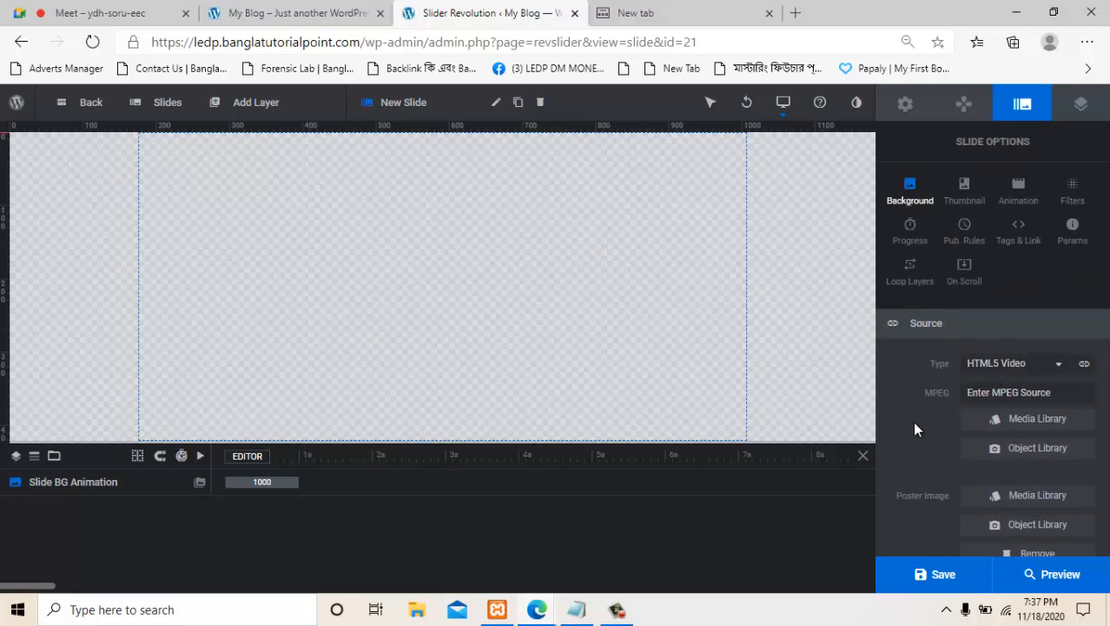
{"action": "left_click", "coordinate": [1010, 365]}
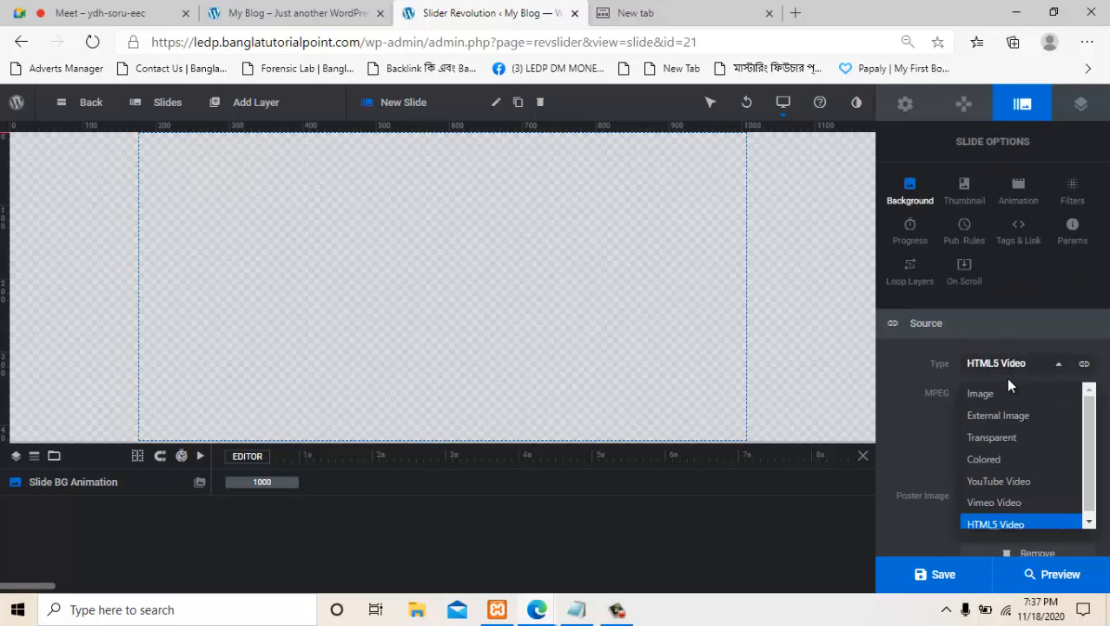
{"action": "left_click", "coordinate": [985, 459]}
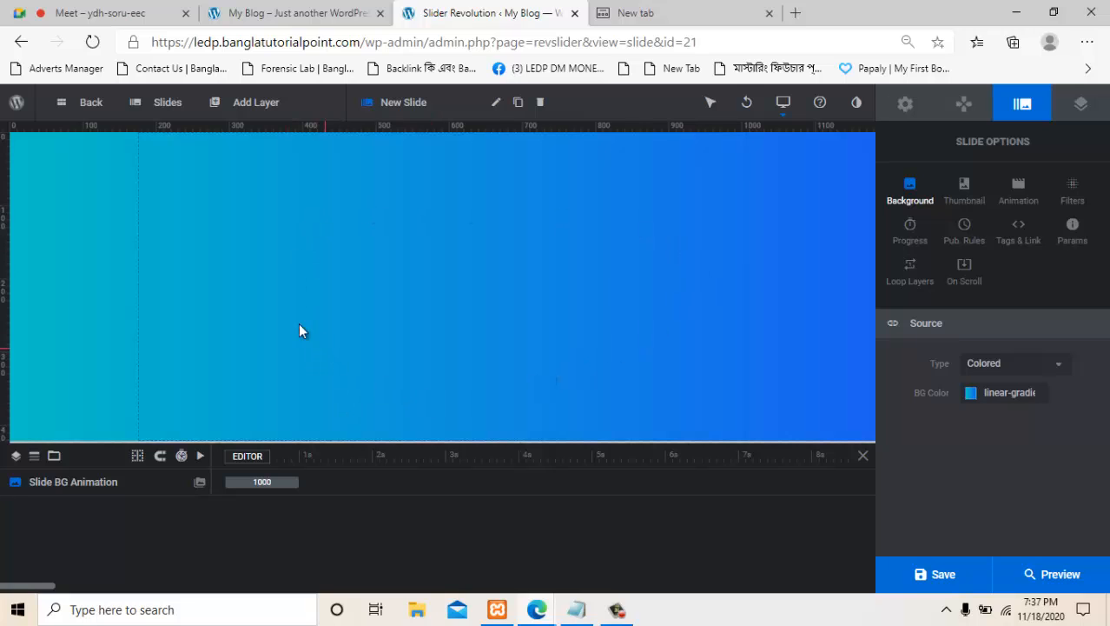
Review the slide list and the available layer types, and compare with the existing slider on the site's home page.
{"action": "left_click", "coordinate": [252, 103]}
{"action": "mouse_move", "coordinate": [159, 108]}
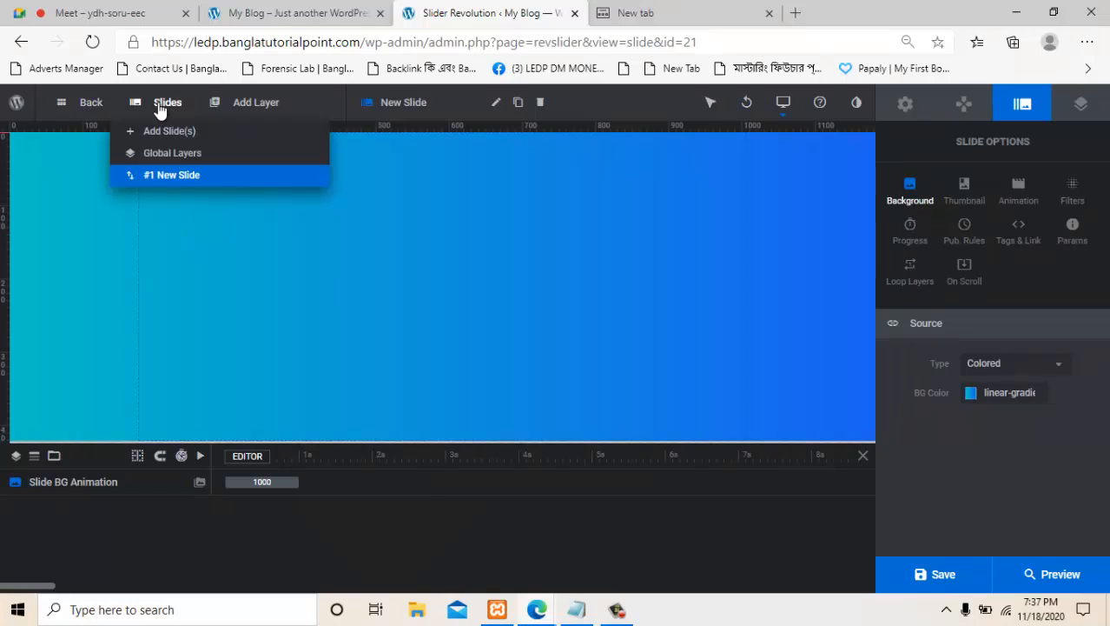
{"action": "mouse_move", "coordinate": [178, 178]}
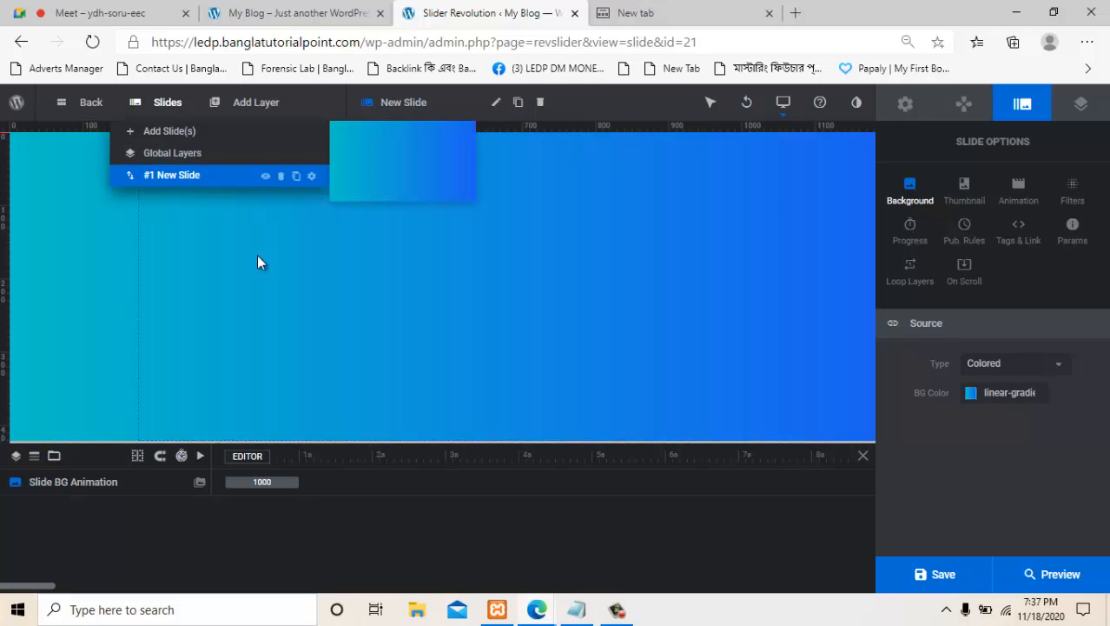
{"action": "mouse_move", "coordinate": [259, 105]}
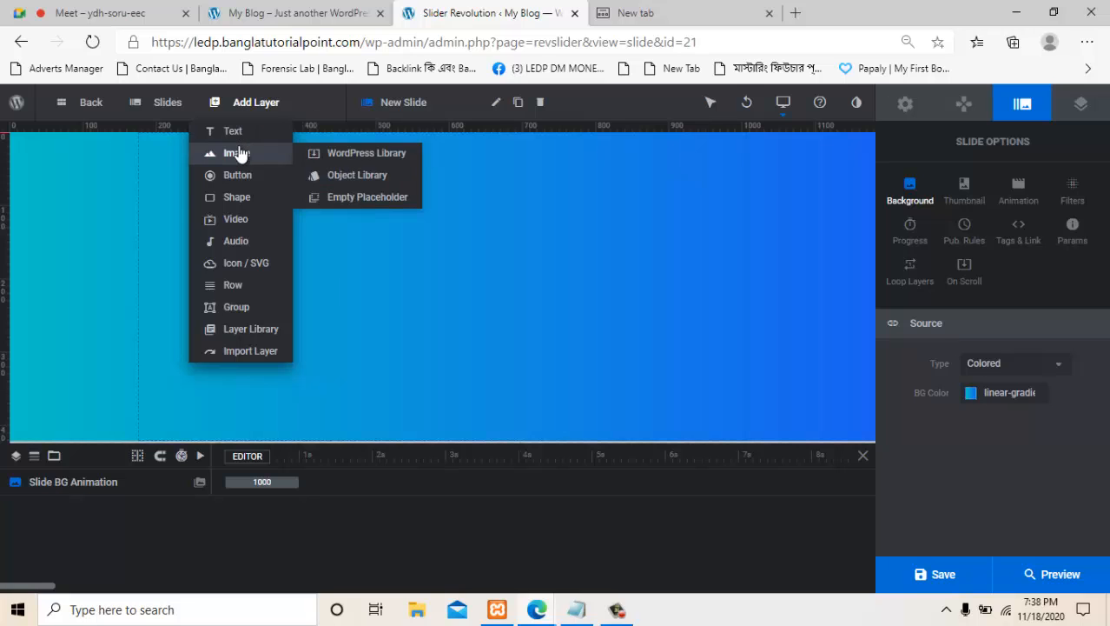
{"action": "left_click", "coordinate": [318, 11]}
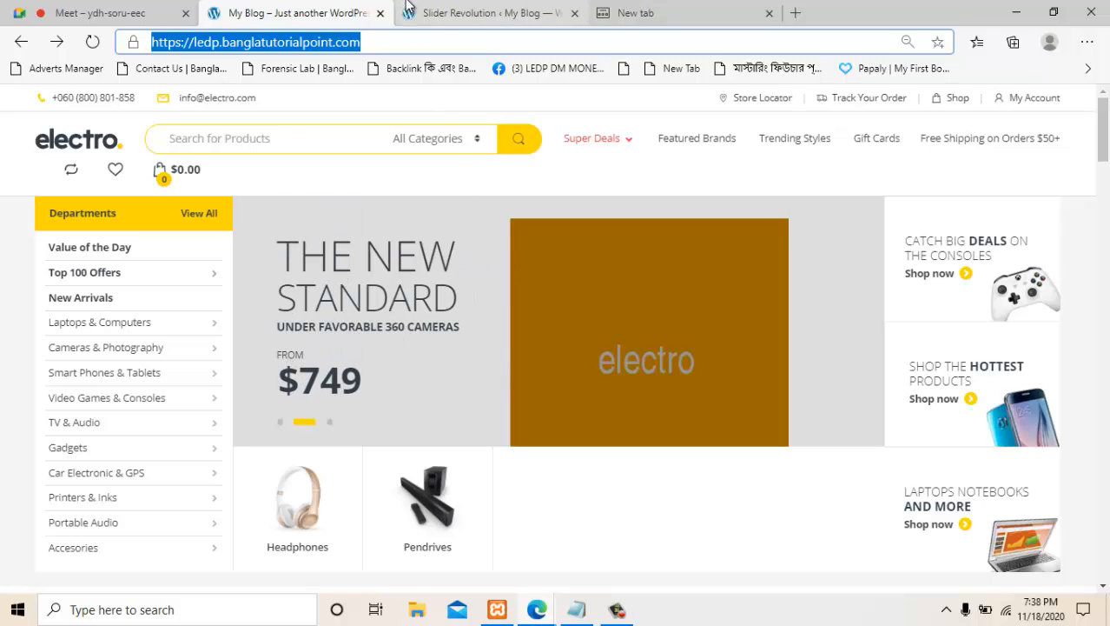
{"action": "left_click", "coordinate": [478, 16]}
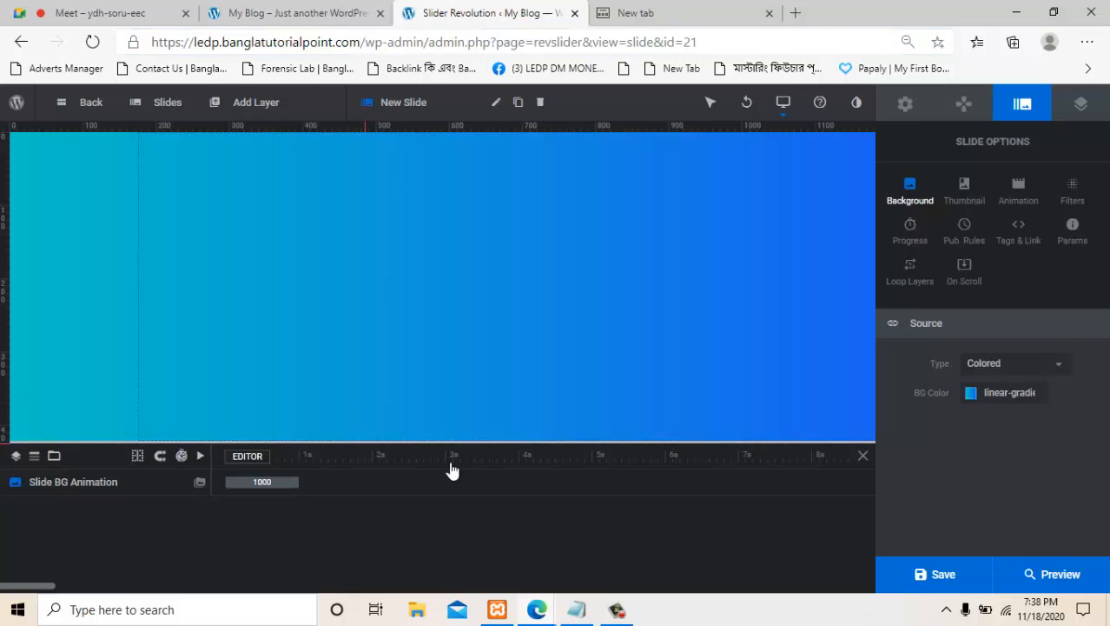
Switch to the google meat note in Notepad and insert several blank lines above its first line.
{"action": "left_click", "coordinate": [576, 612]}
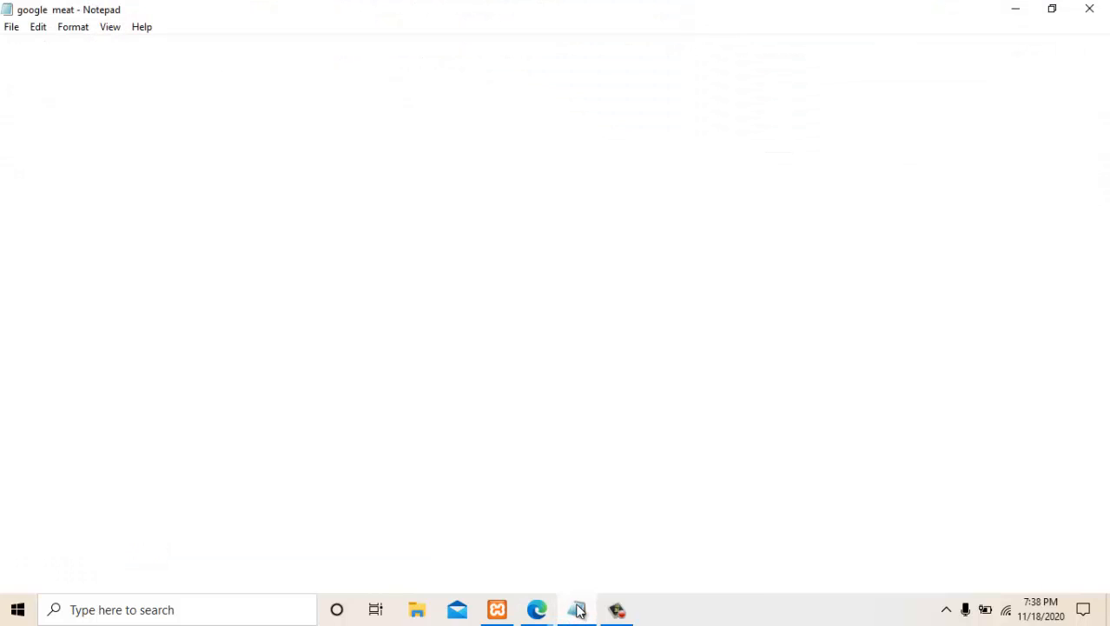
{"action": "scroll", "coordinate": [452, 408], "scroll_direction": "up", "scroll_amount": 5}
{"action": "scroll", "coordinate": [464, 398], "scroll_direction": "up", "scroll_amount": 5}
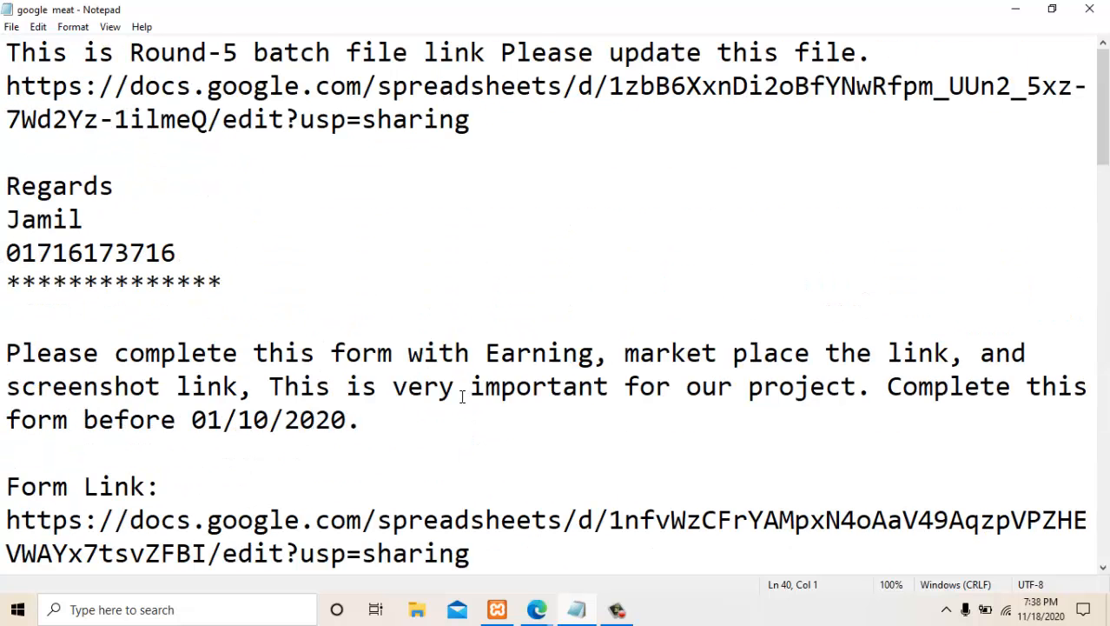
{"action": "left_click", "coordinate": [10, 55]}
{"action": "key", "text": "Return"}
{"action": "key", "text": "Return"}
{"action": "key", "text": "Return"}
{"action": "key", "text": "Return"}
{"action": "key", "text": "Return"}
{"action": "key", "text": "Return"}
{"action": "key", "text": "Return"}
{"action": "key", "text": "Return"}
{"action": "key", "text": "Return"}
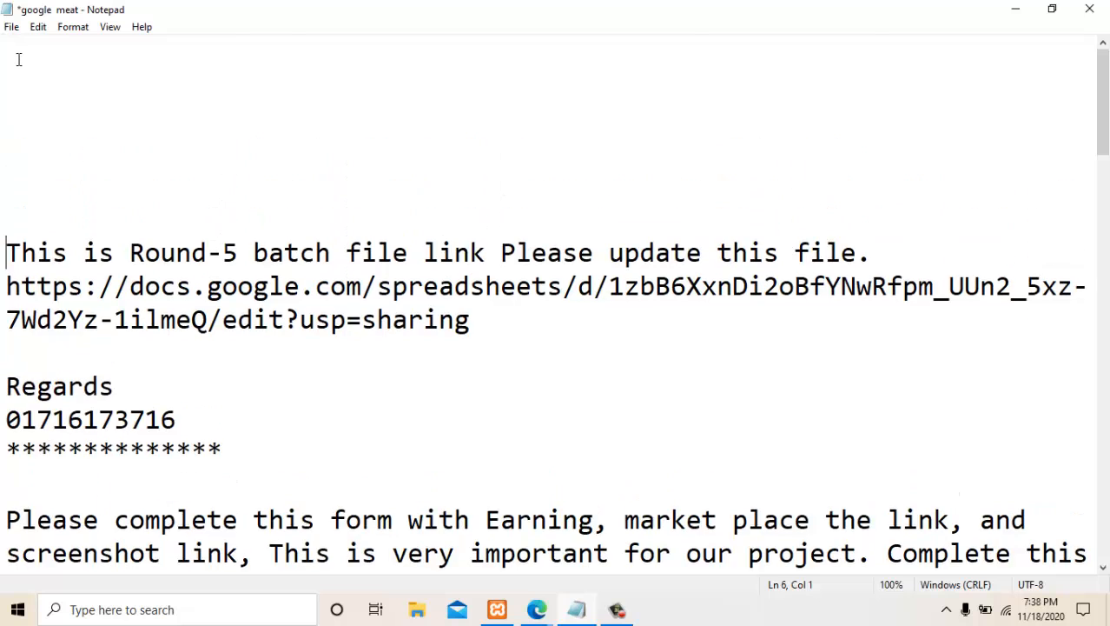
{"action": "left_click", "coordinate": [37, 59]}
Show the site's home page in the browser and place the smaller Notepad window over it, leaving the slider's headline uncovered.
{"action": "left_click_drag", "start_coordinate": [129, 12], "coordinate": [276, 78]}
{"action": "left_click", "coordinate": [315, 8]}
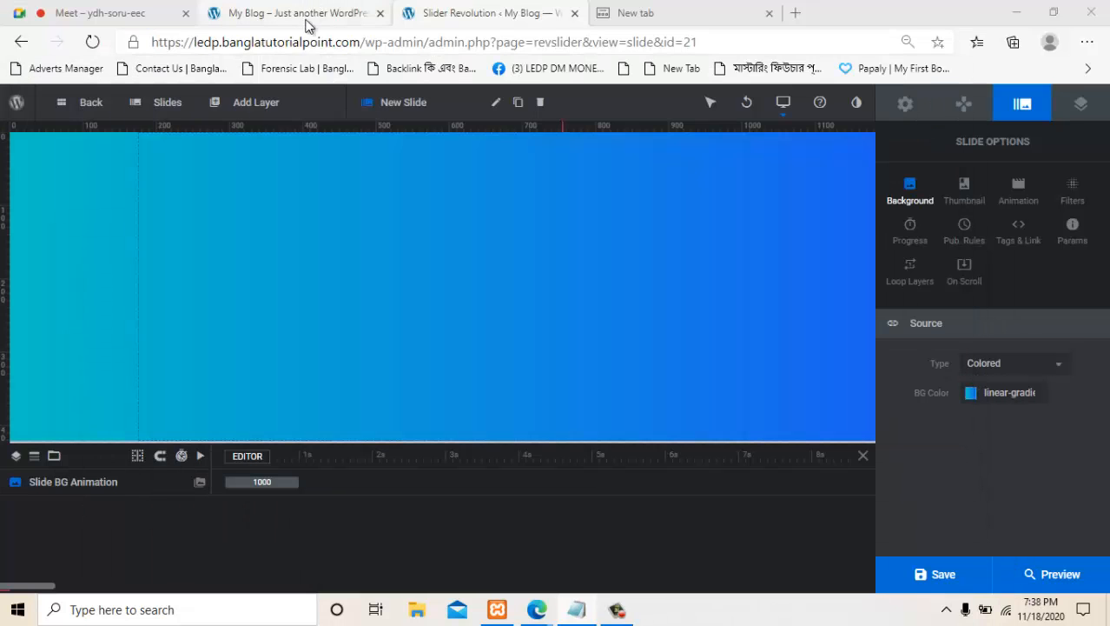
{"action": "left_click", "coordinate": [309, 19]}
{"action": "left_click", "coordinate": [577, 609]}
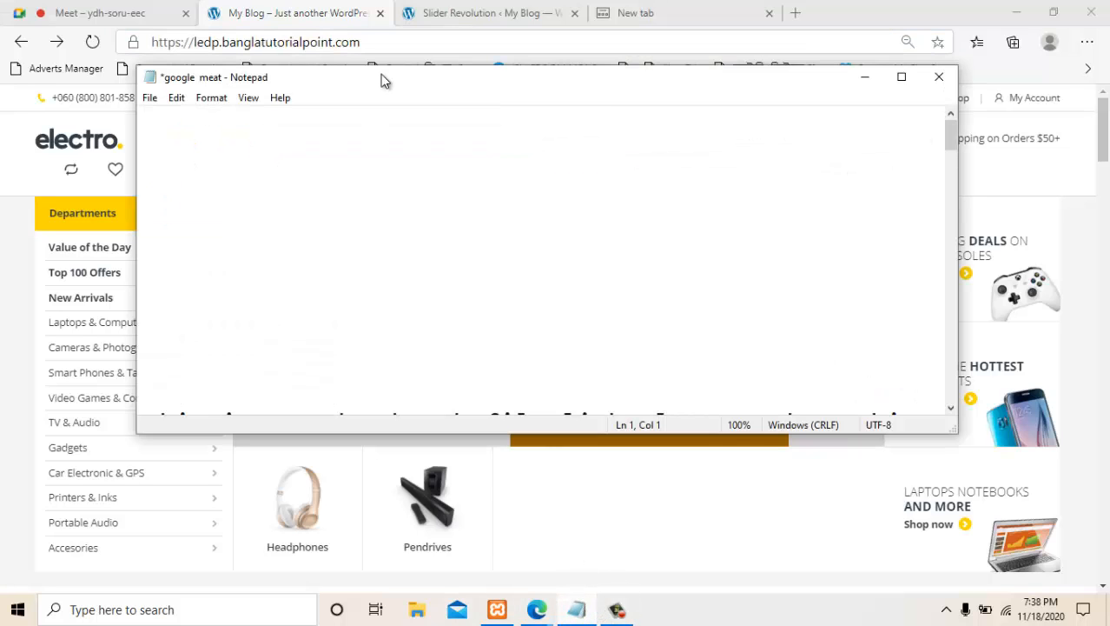
{"action": "left_click_drag", "start_coordinate": [384, 79], "coordinate": [489, 371]}
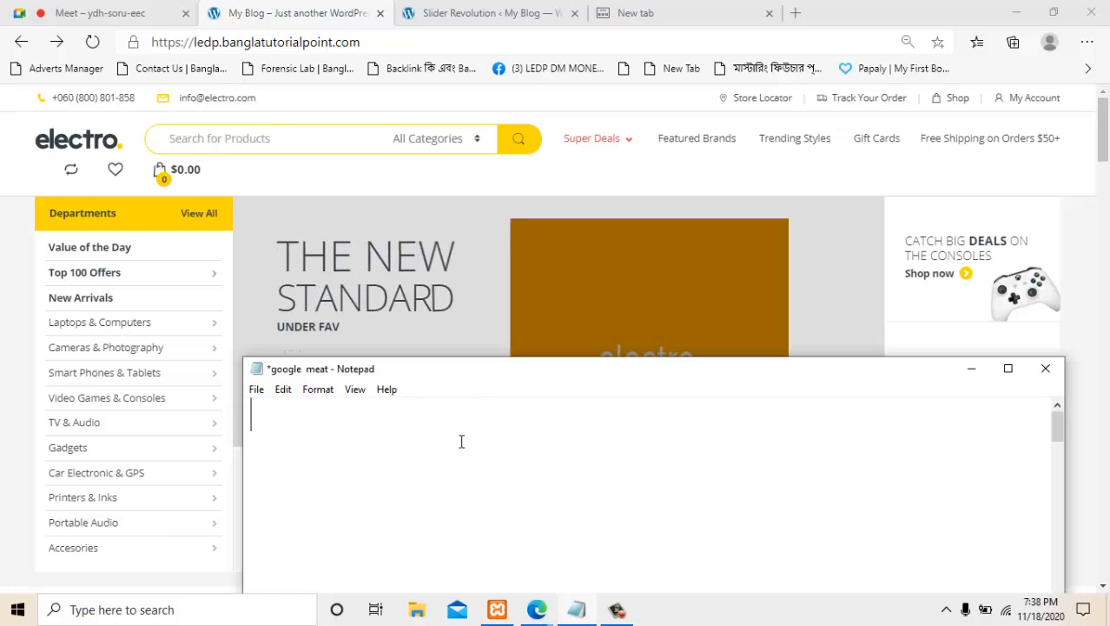
Write the slider headline THE NEW and STANDARD on two separate lines at the beginning of the note.
{"action": "type", "text": "TH"}
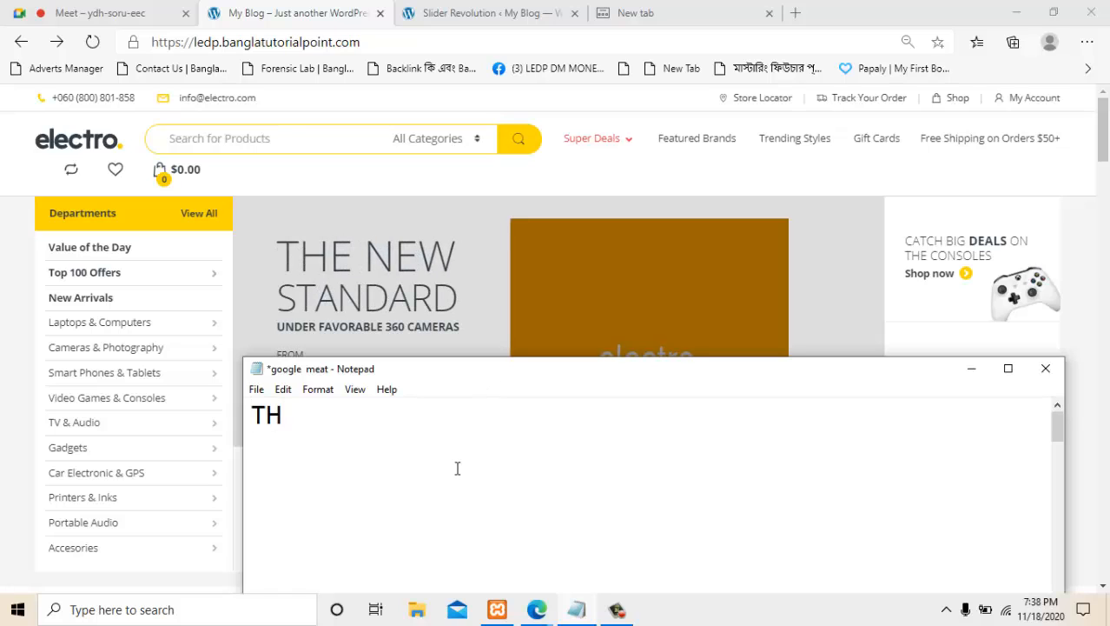
{"action": "type", "text": "E NE"}
{"action": "type", "text": "W "}
{"action": "type", "text": "STAN"}
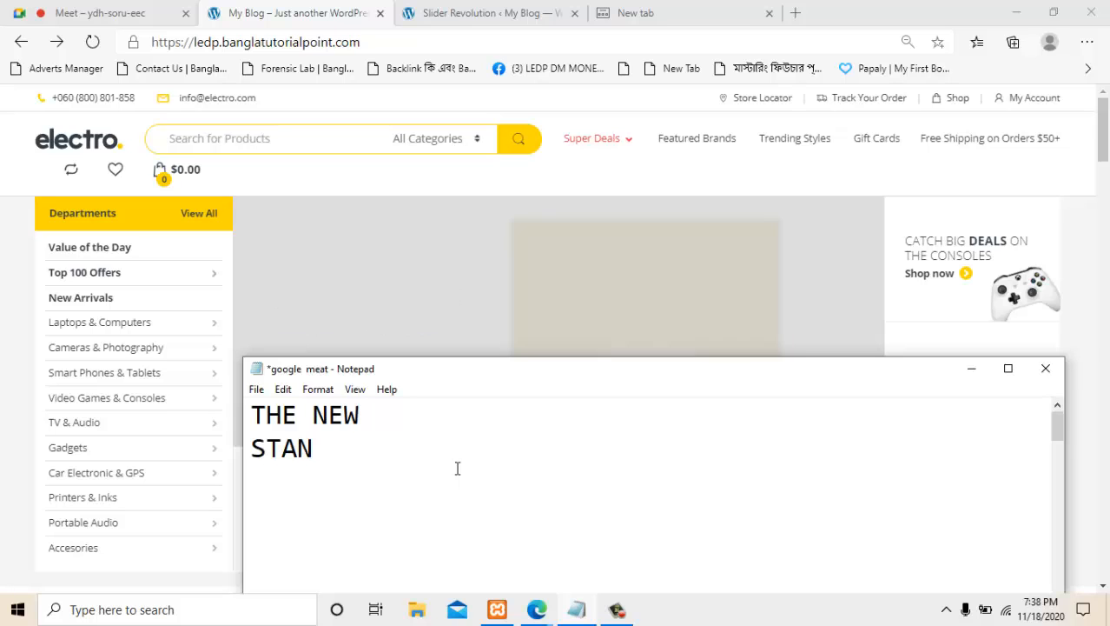
{"action": "type", "text": "D"}
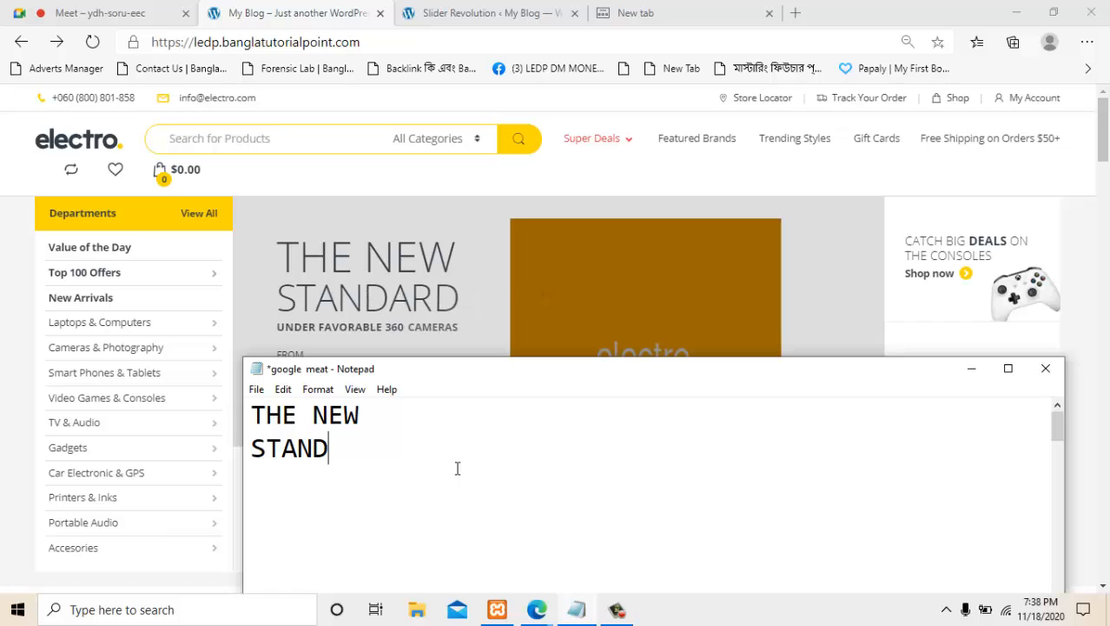
{"action": "type", "text": "ARD"}
{"action": "key", "text": "Return"}
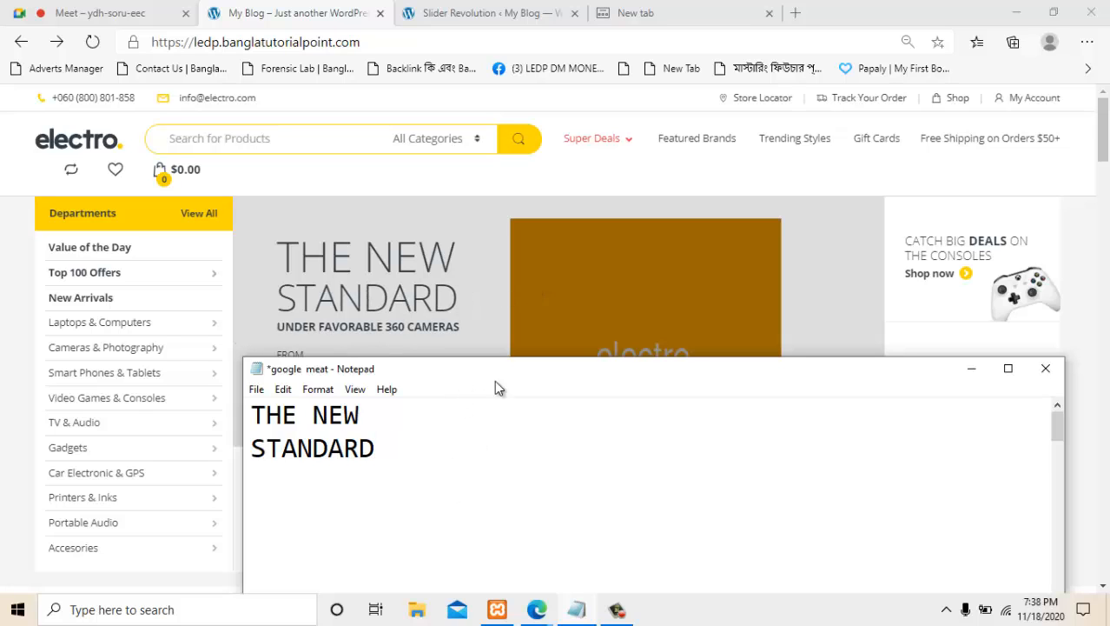
Add FORM and $749 on separate lines below STANDARD in the note, and return to the Slider Revolution editor.
{"action": "left_click_drag", "start_coordinate": [452, 369], "coordinate": [668, 276]}
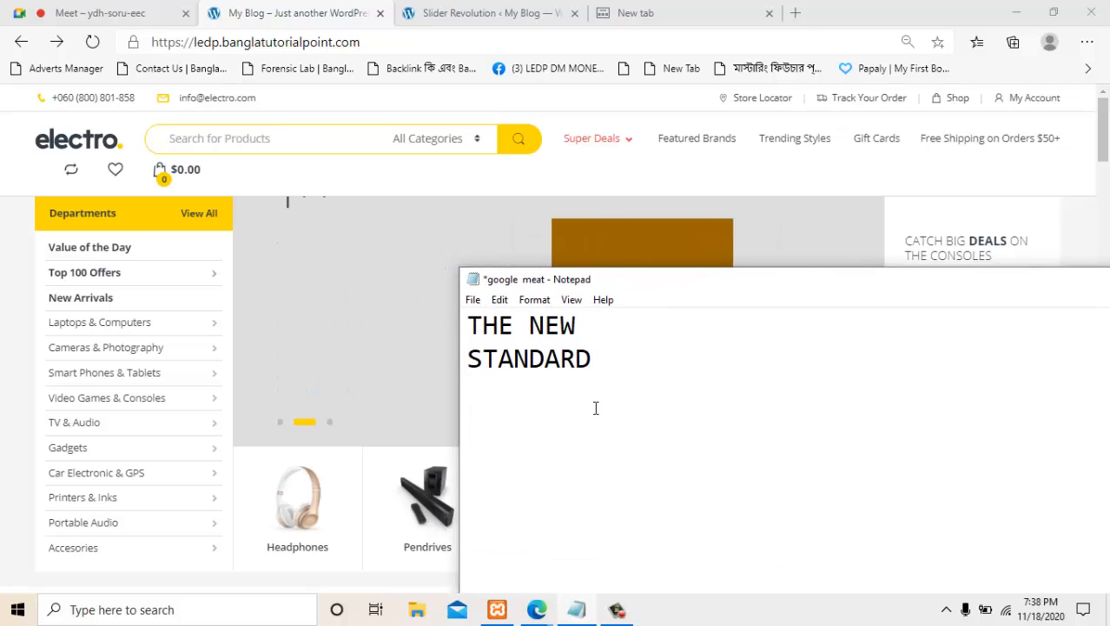
{"action": "type", "text": "FORM"}
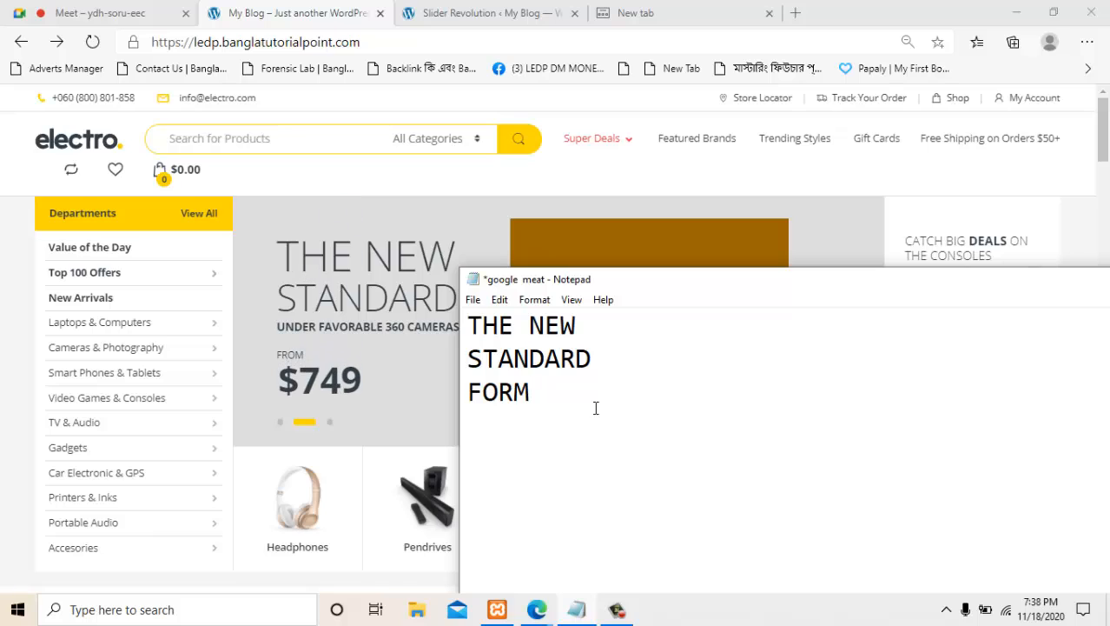
{"action": "key", "text": "Return"}
{"action": "type", "text": "$749"}
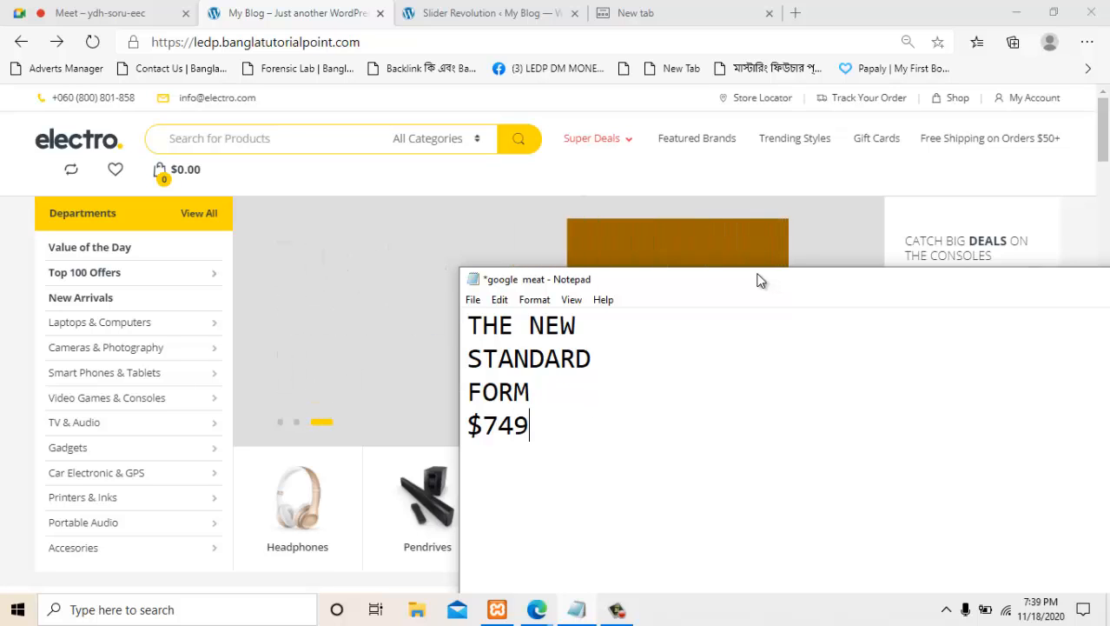
{"action": "left_click_drag", "start_coordinate": [759, 281], "coordinate": [639, 504]}
{"action": "left_click_drag", "start_coordinate": [612, 181], "coordinate": [612, 207]}
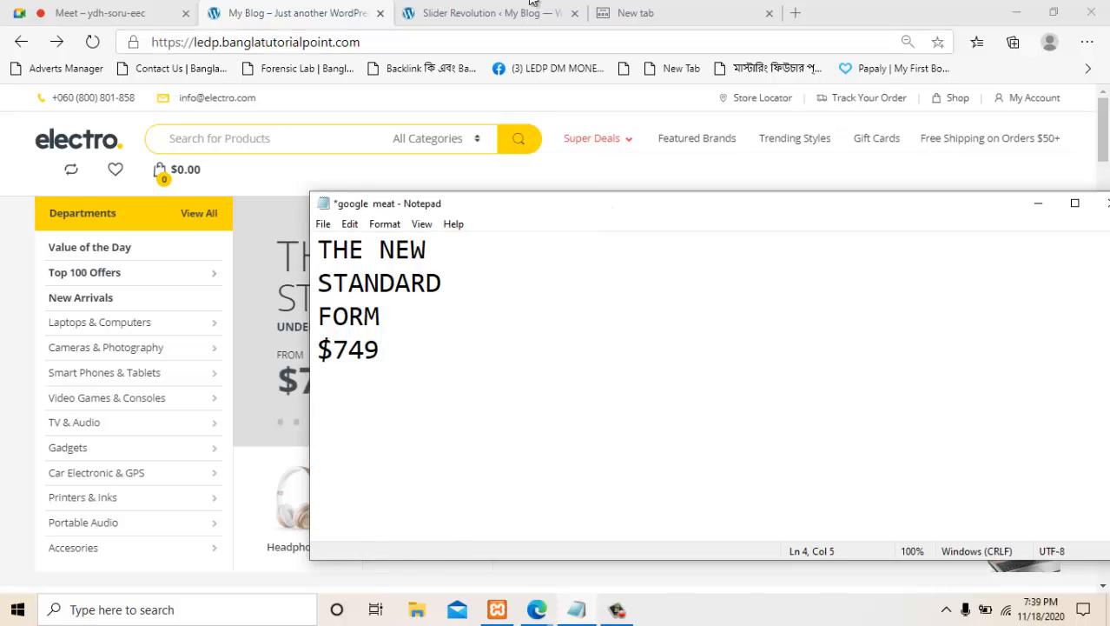
{"action": "left_click", "coordinate": [517, 11]}
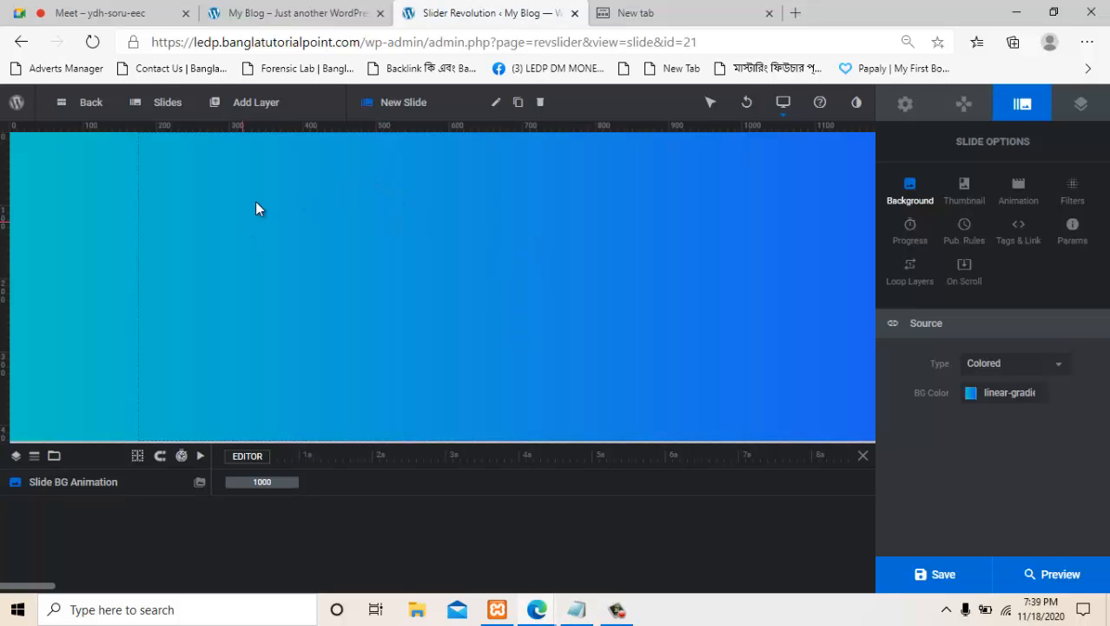
{"action": "mouse_move", "coordinate": [255, 102]}
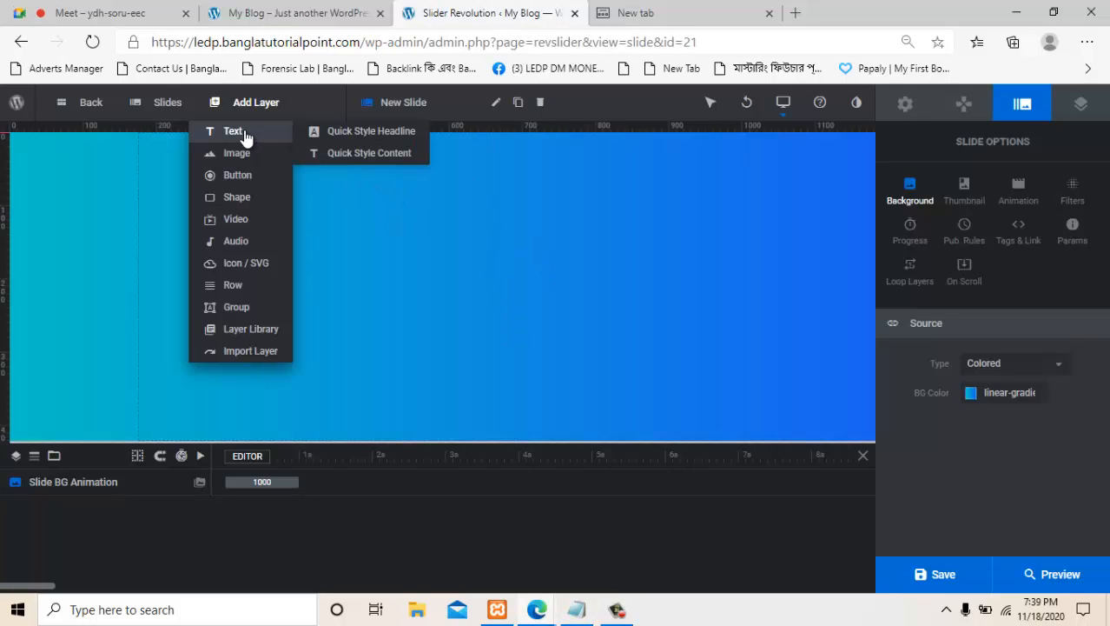
{"action": "left_click", "coordinate": [268, 137]}
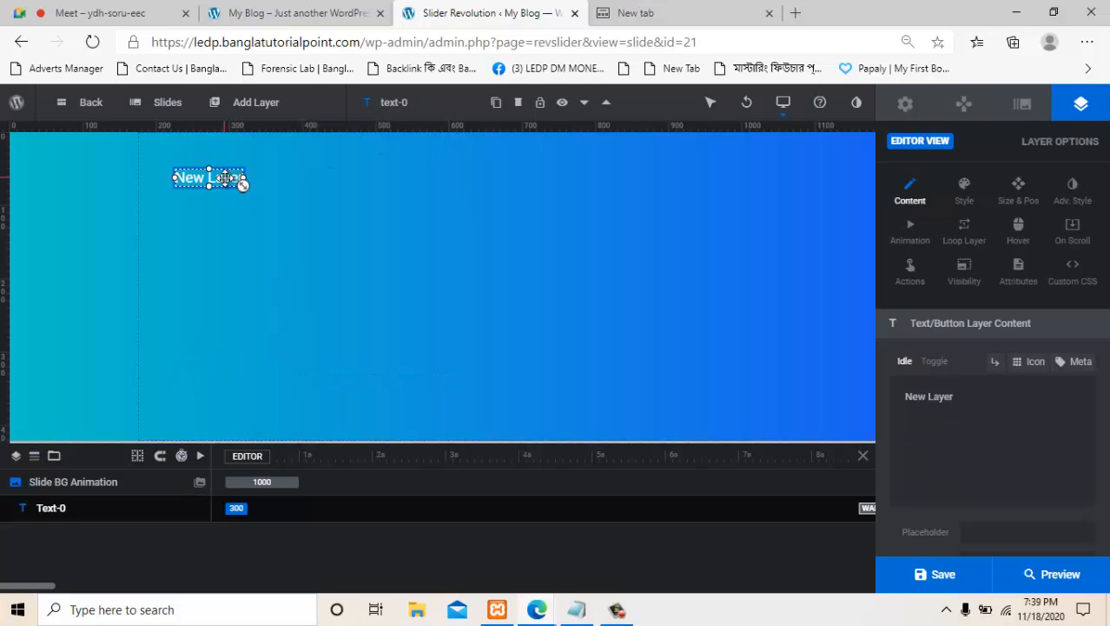
{"action": "key", "text": "Delete"}
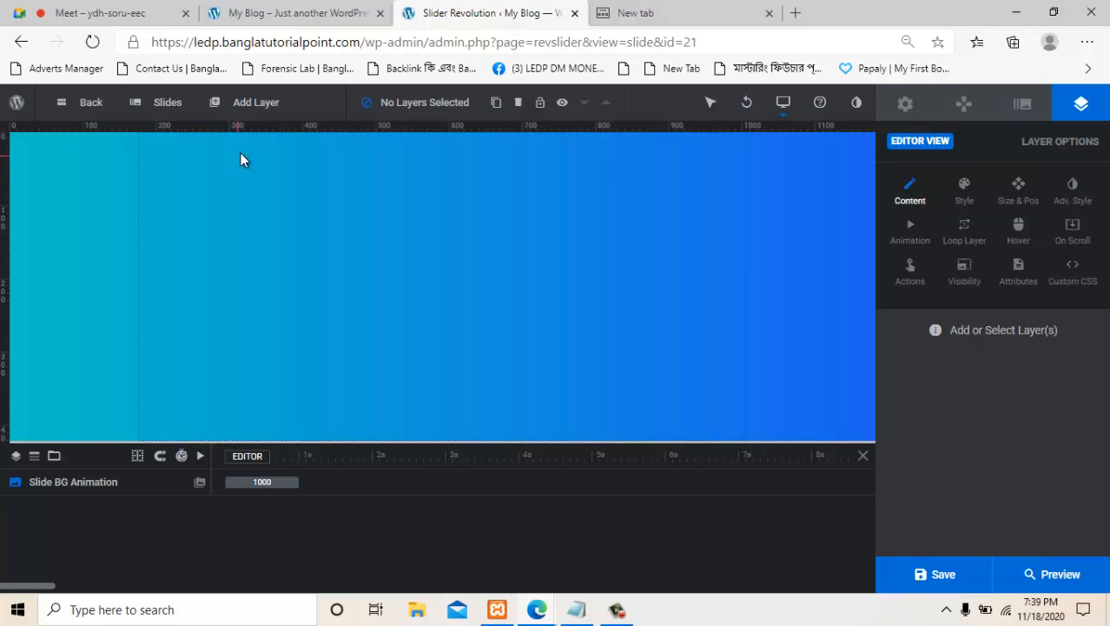
Add a text layer with Quick Style Headline and browse the available headline presets.
{"action": "mouse_move", "coordinate": [247, 111]}
{"action": "mouse_move", "coordinate": [236, 138]}
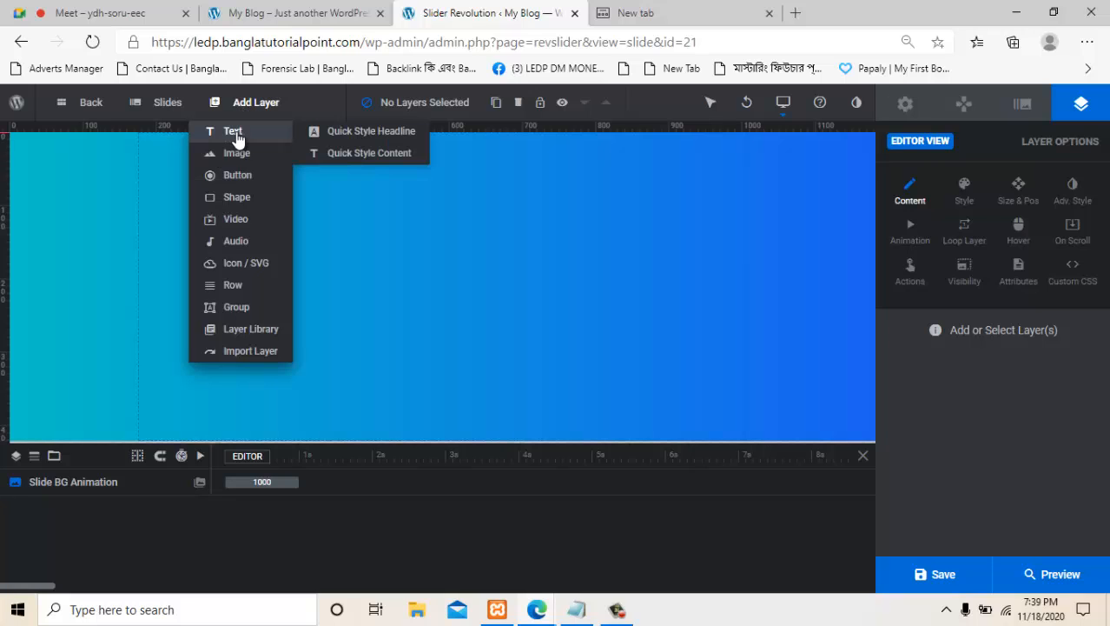
{"action": "left_click", "coordinate": [376, 136]}
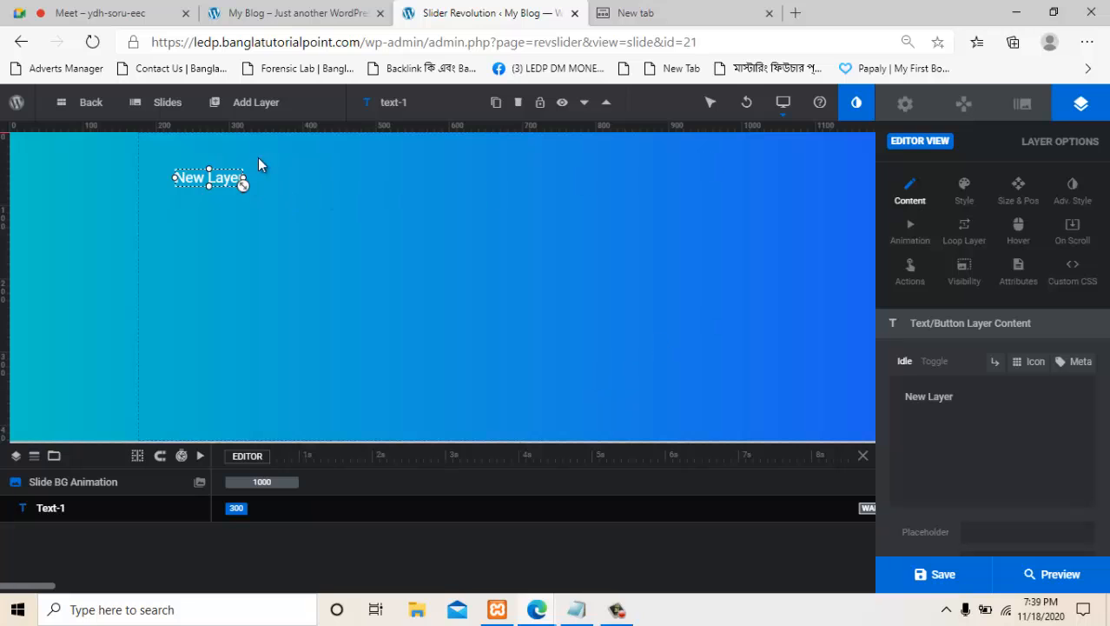
{"action": "left_click", "coordinate": [256, 102]}
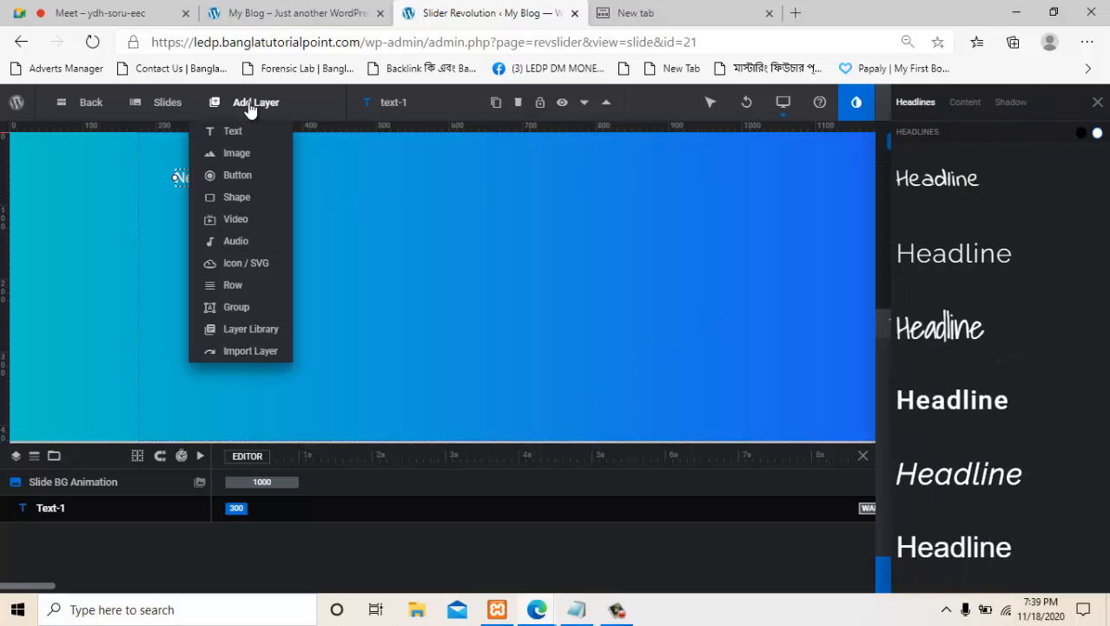
{"action": "scroll", "coordinate": [949, 408], "scroll_direction": "down", "scroll_amount": 6}
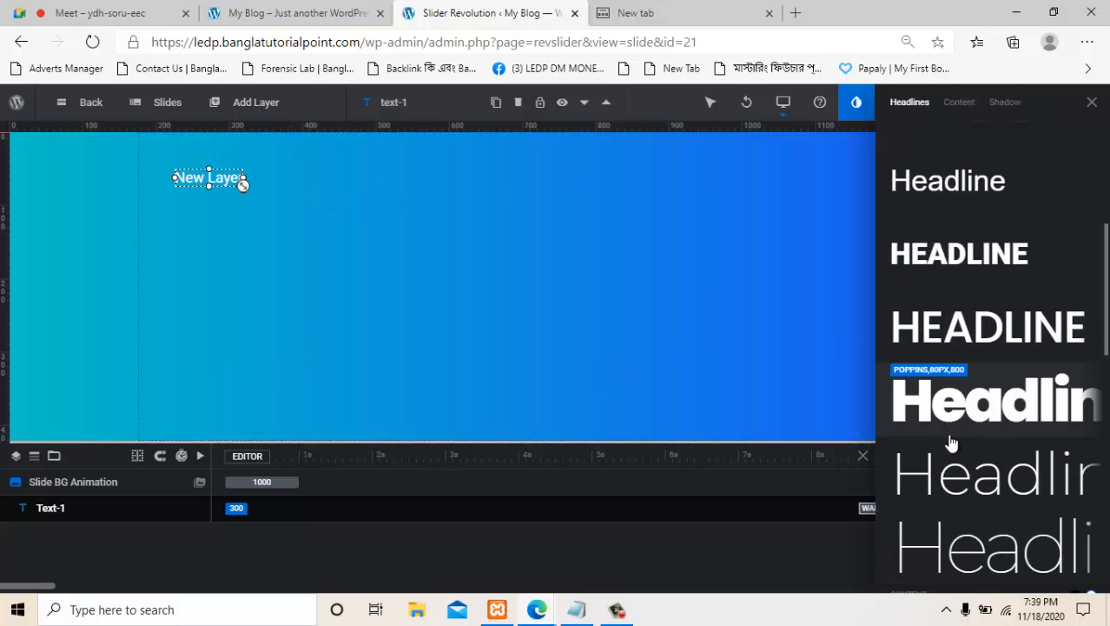
{"action": "scroll", "coordinate": [956, 469], "scroll_direction": "up", "scroll_amount": 4}
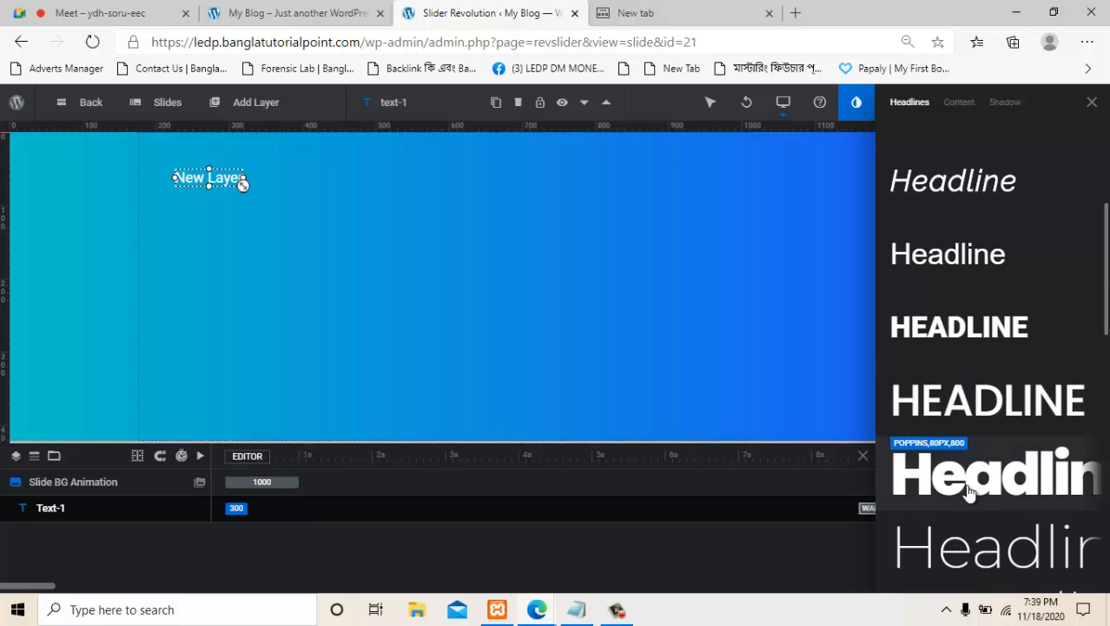
Try several headline presets on the new text layer, settle on the uppercase Roboto 40 px 900 style, and deselect the layer.
{"action": "left_click", "coordinate": [971, 491]}
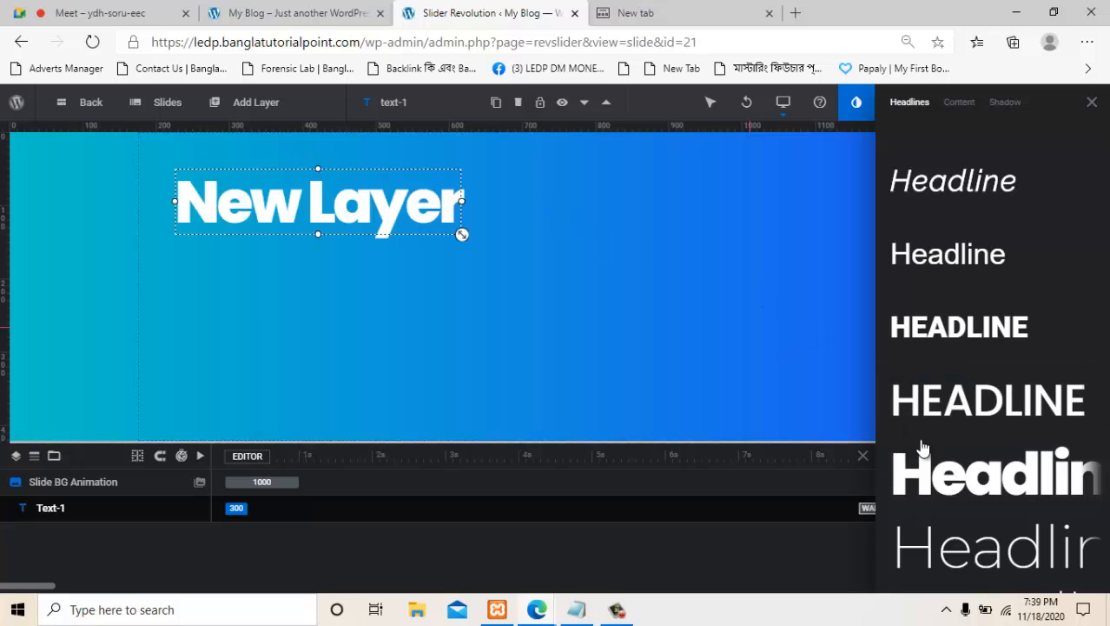
{"action": "left_click", "coordinate": [936, 341]}
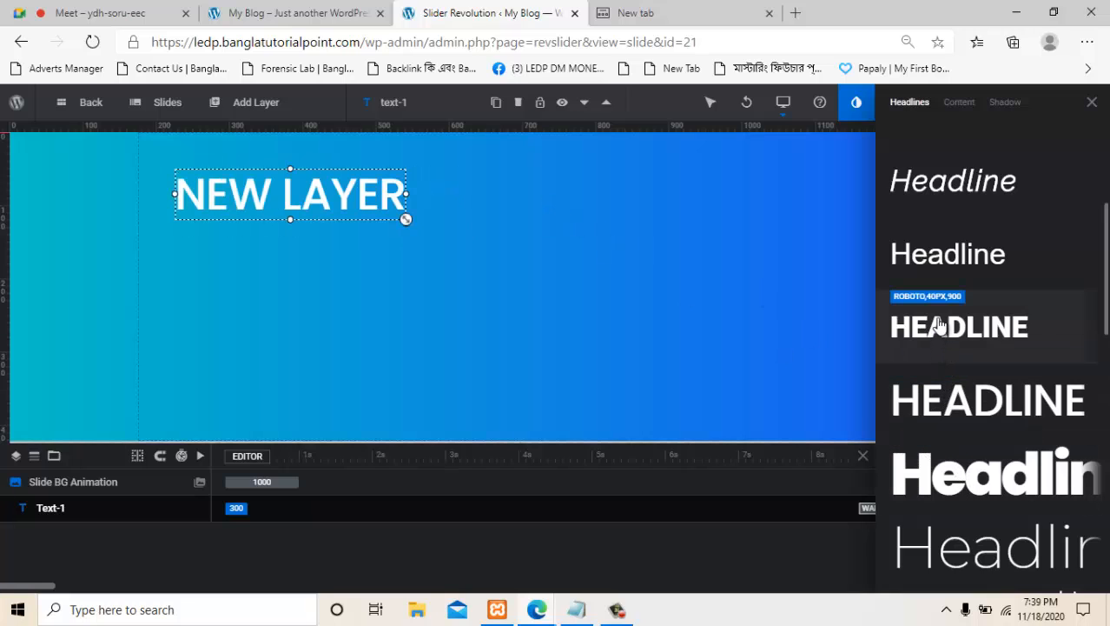
{"action": "left_click", "coordinate": [944, 272]}
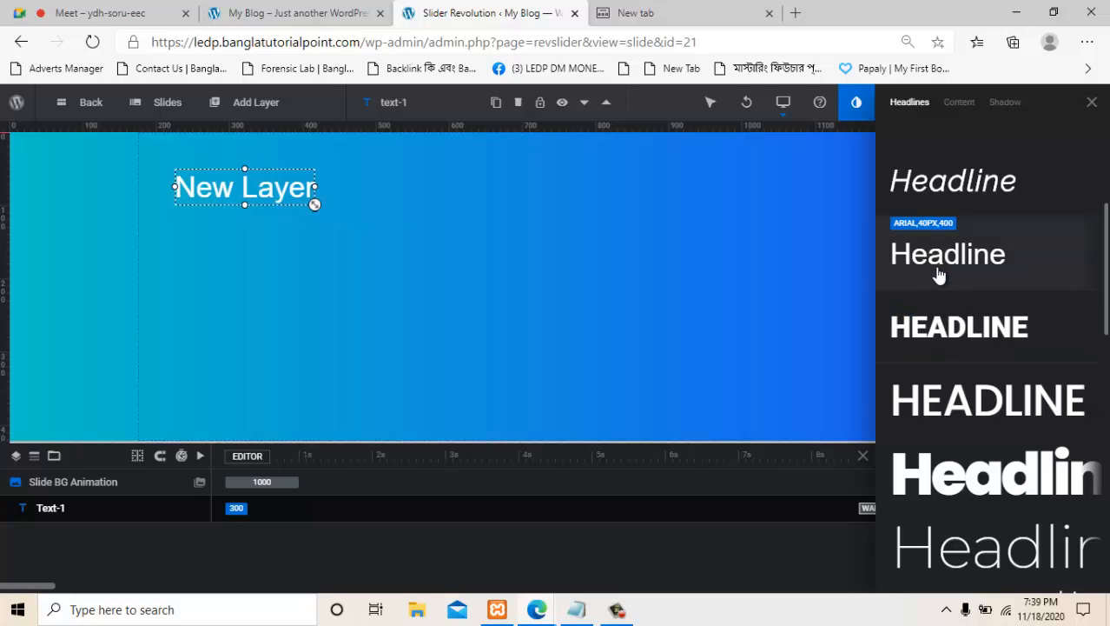
{"action": "left_click", "coordinate": [954, 324]}
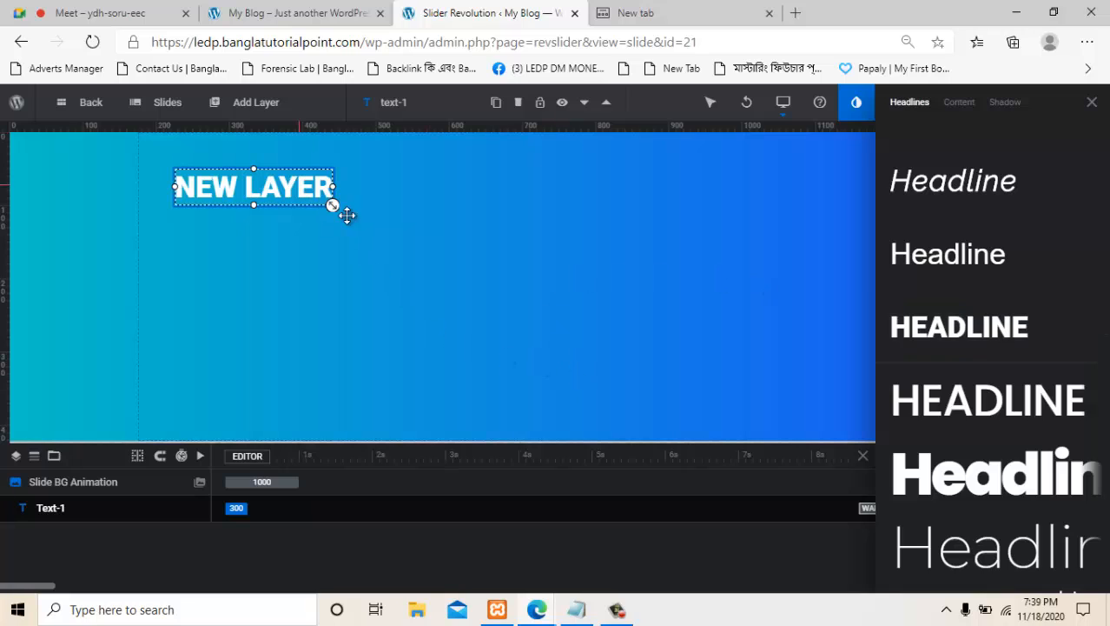
{"action": "left_click", "coordinate": [432, 268]}
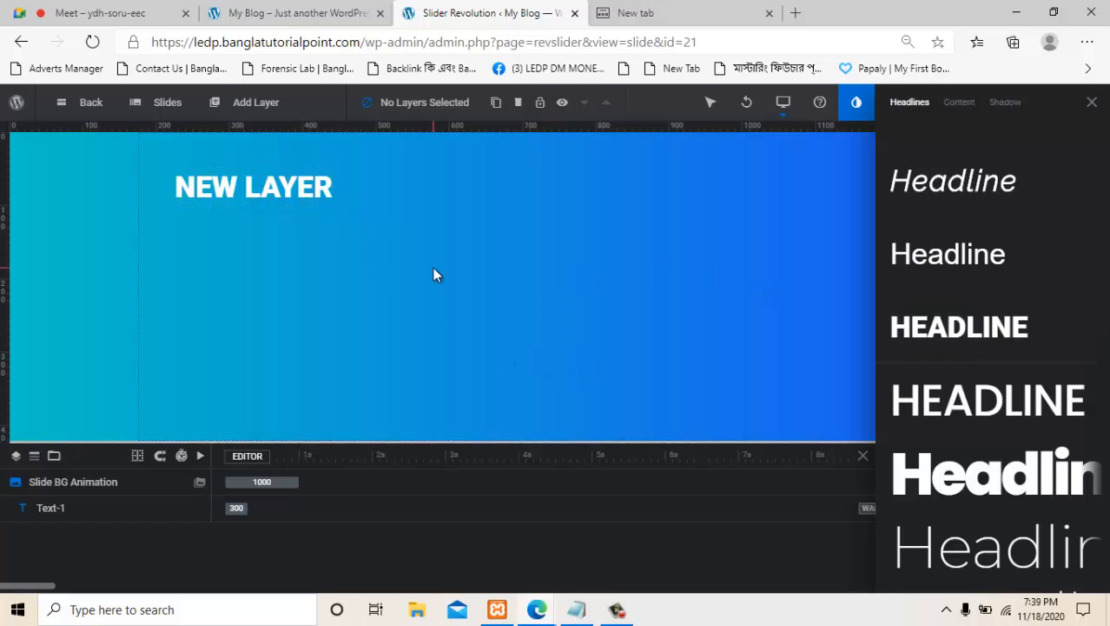
Browse the content and shadow presets, add a text shadow layer from them, and close the preset library.
{"action": "left_click", "coordinate": [960, 105]}
{"action": "left_click", "coordinate": [1005, 102]}
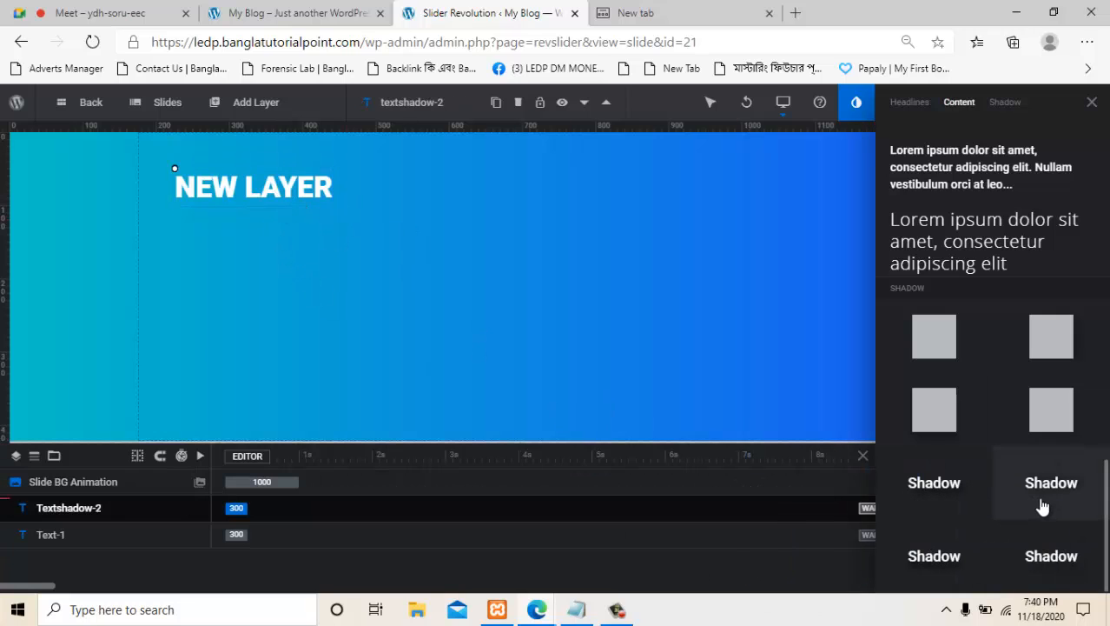
{"action": "scroll", "coordinate": [947, 408], "scroll_direction": "up", "scroll_amount": 5}
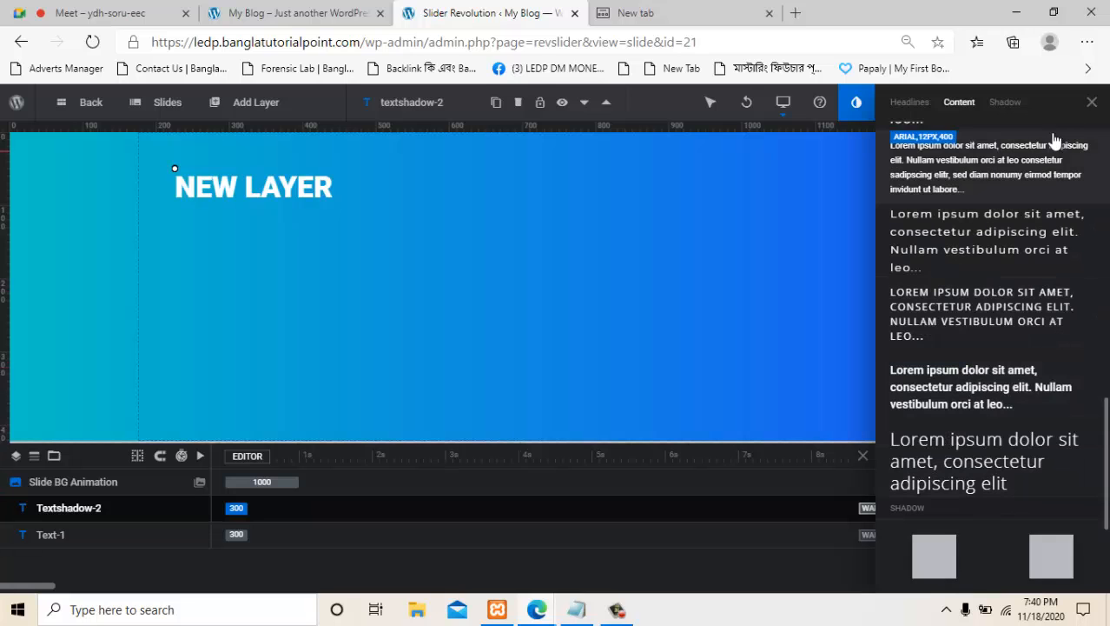
{"action": "left_click", "coordinate": [1091, 104]}
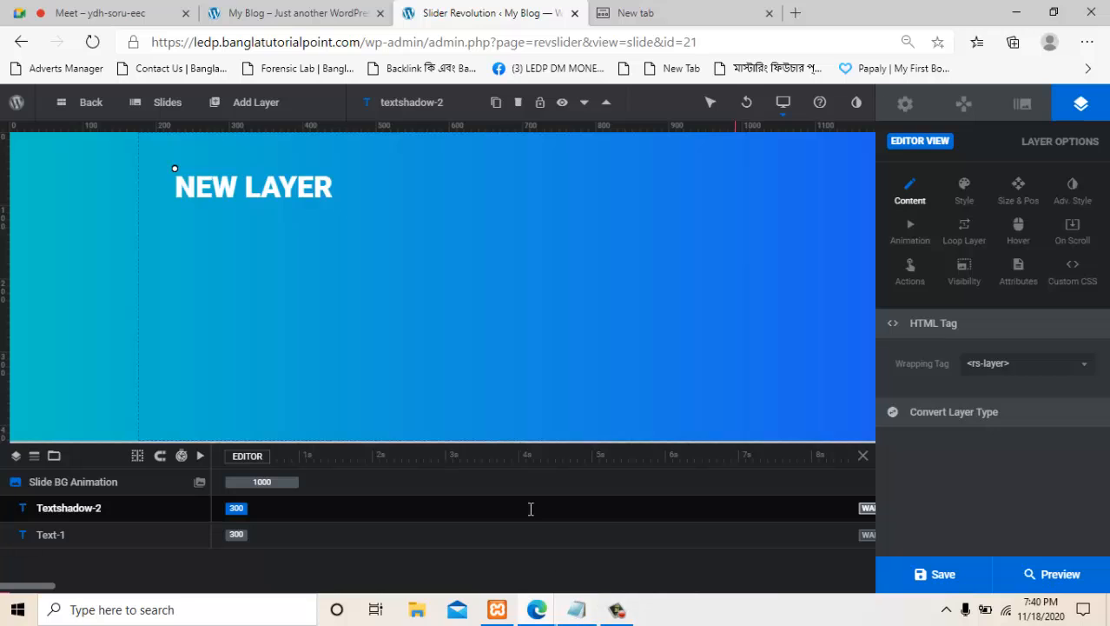
Copy THE NEW from the note and replace the headline layer's placeholder text with it.
{"action": "left_click", "coordinate": [577, 609]}
{"action": "left_click_drag", "start_coordinate": [439, 249], "coordinate": [314, 250]}
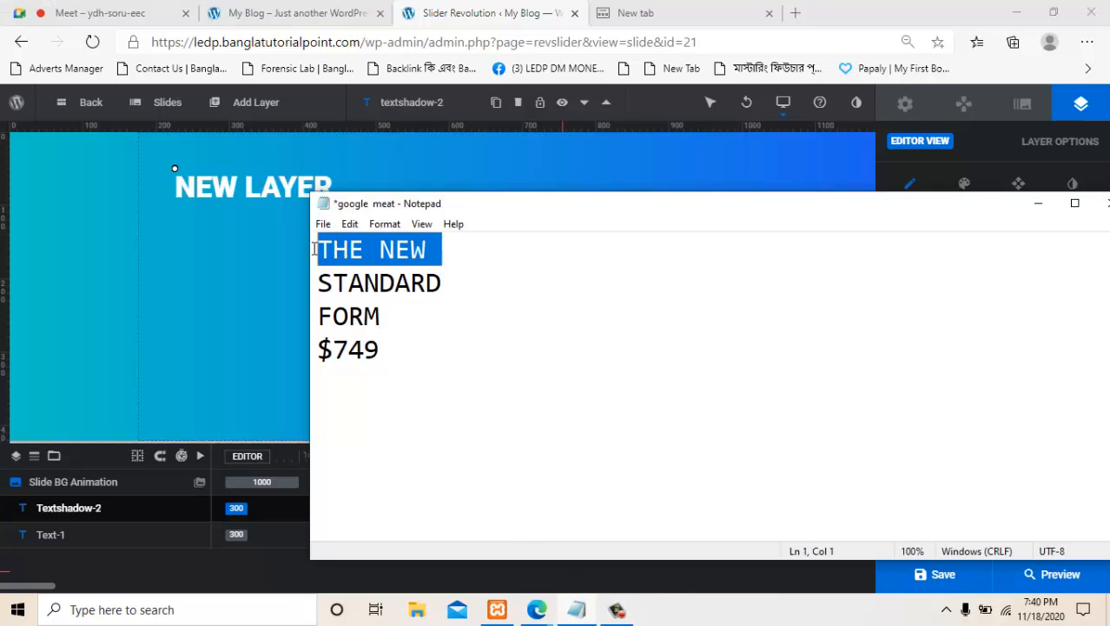
{"action": "right_click", "coordinate": [347, 251]}
{"action": "left_click", "coordinate": [382, 298]}
{"action": "left_click", "coordinate": [280, 178]}
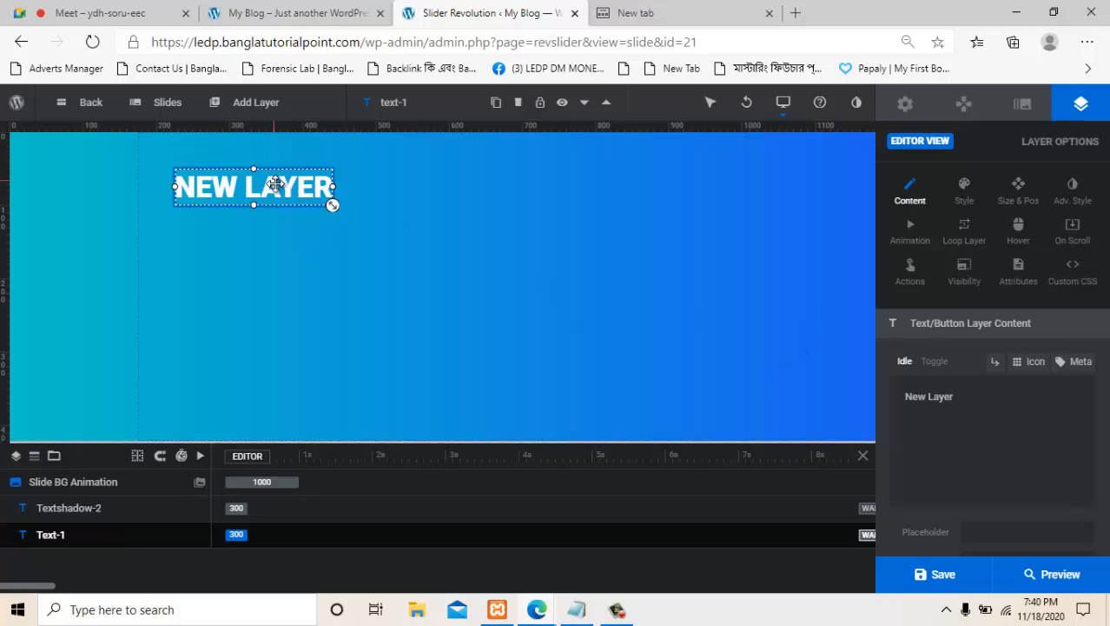
{"action": "left_click", "coordinate": [990, 404]}
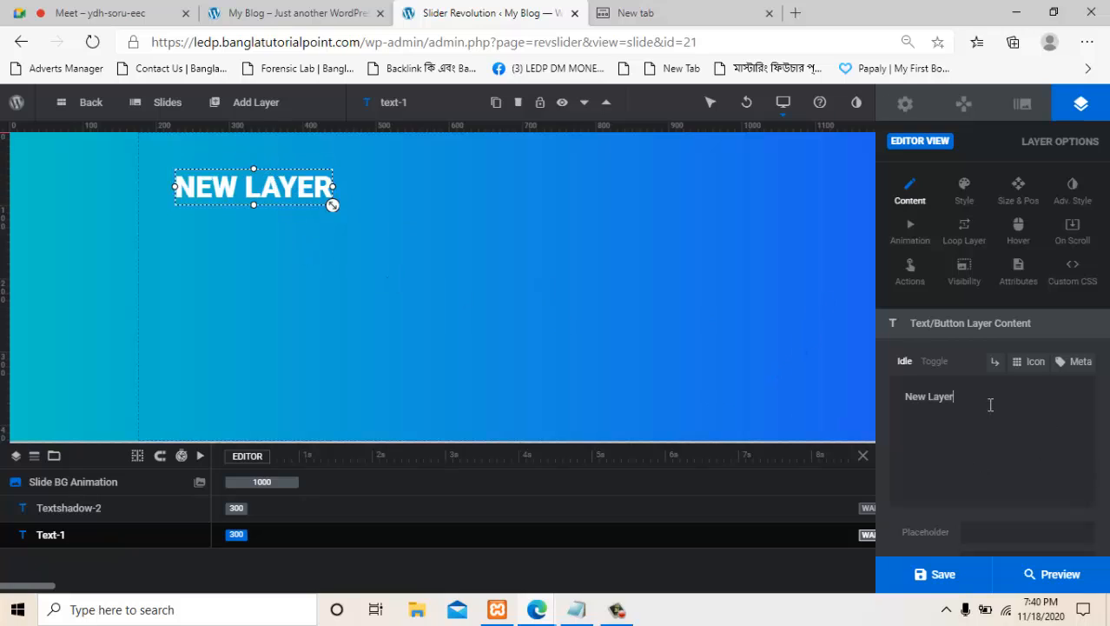
{"action": "left_click_drag", "start_coordinate": [990, 404], "coordinate": [882, 398]}
{"action": "type", "text": "THE NEW"}
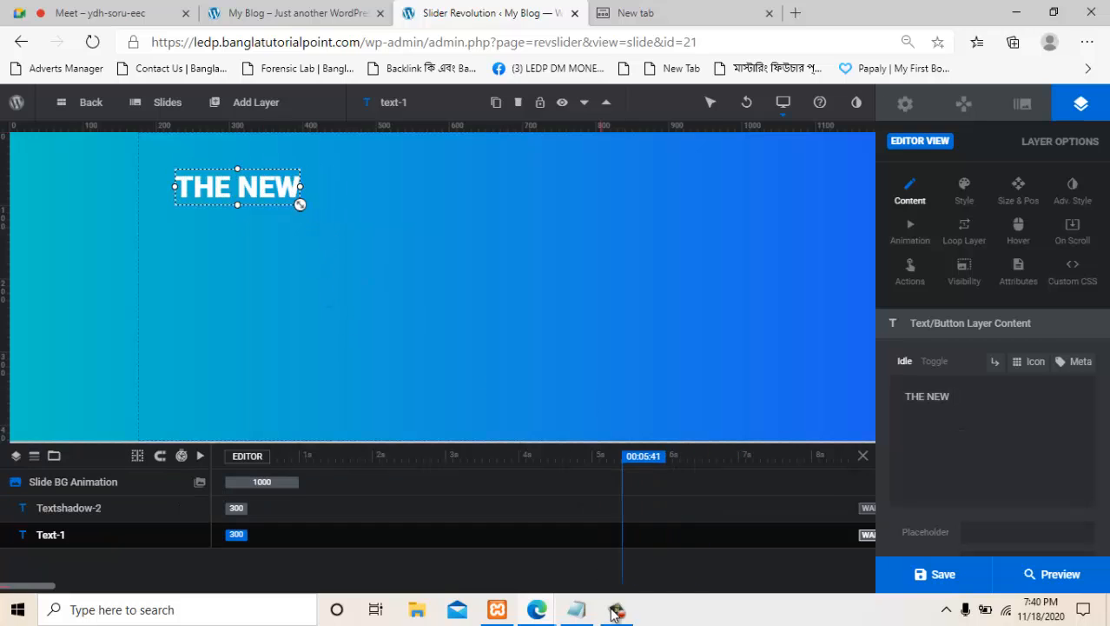
{"action": "left_click", "coordinate": [566, 314]}
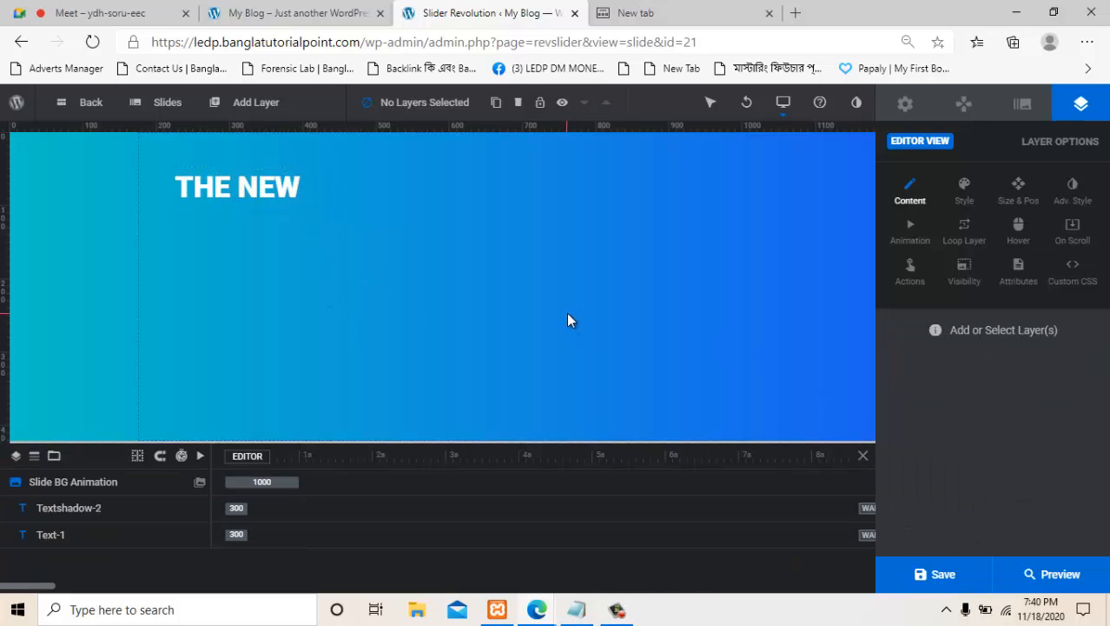
{"action": "left_click", "coordinate": [284, 108]}
{"action": "left_click", "coordinate": [243, 136]}
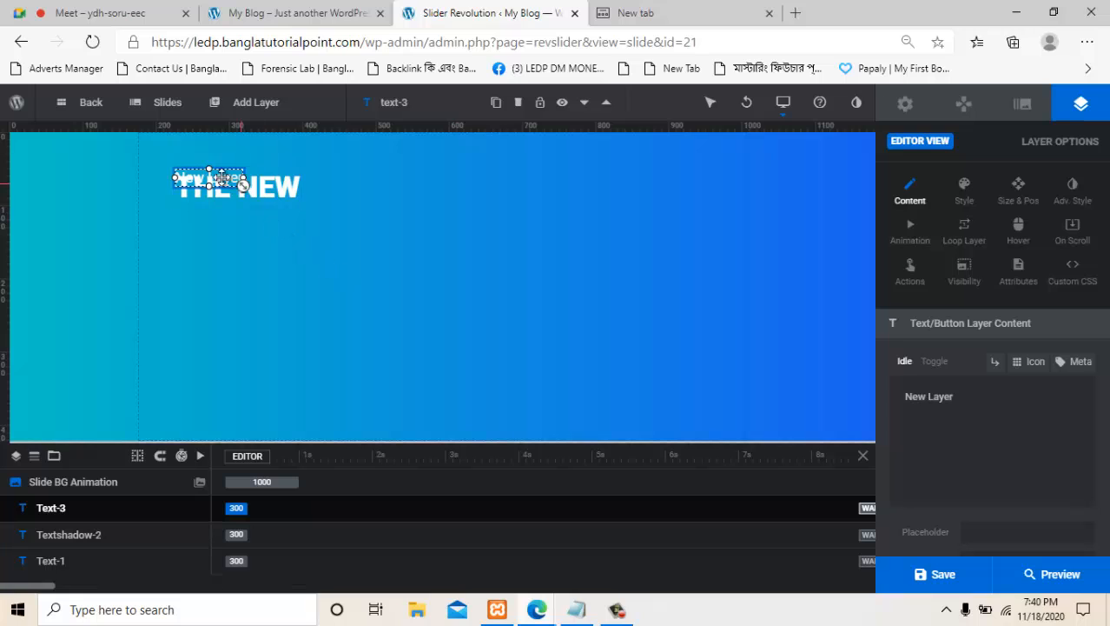
{"action": "left_click_drag", "start_coordinate": [221, 185], "coordinate": [470, 246]}
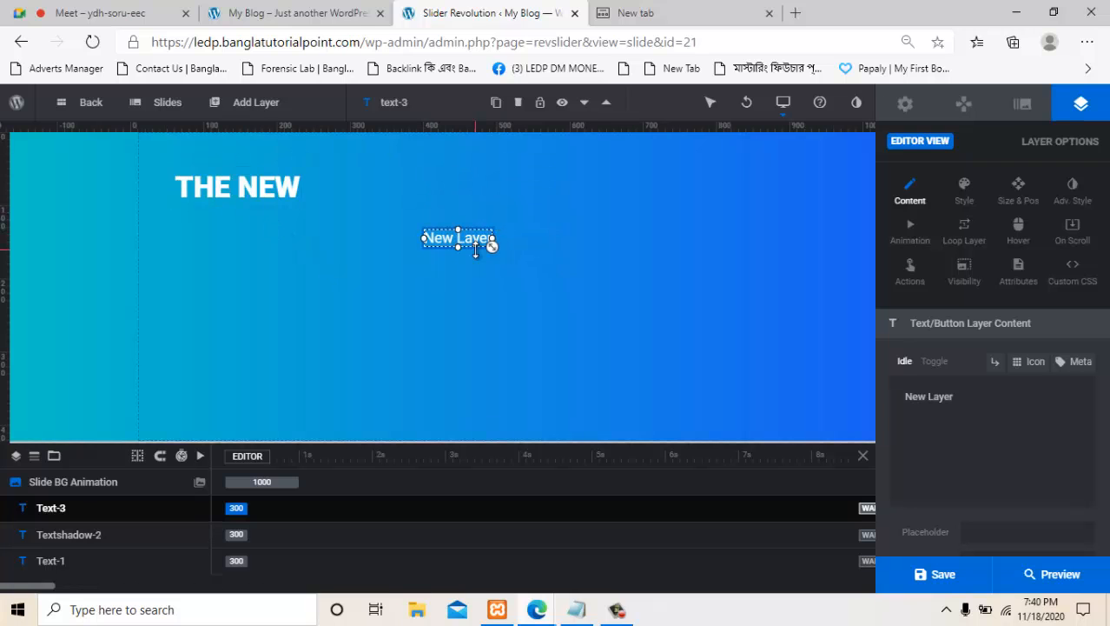
{"action": "key", "text": "Delete"}
Duplicate the THE NEW headline layer and place the copy below the original.
{"action": "left_click", "coordinate": [276, 199]}
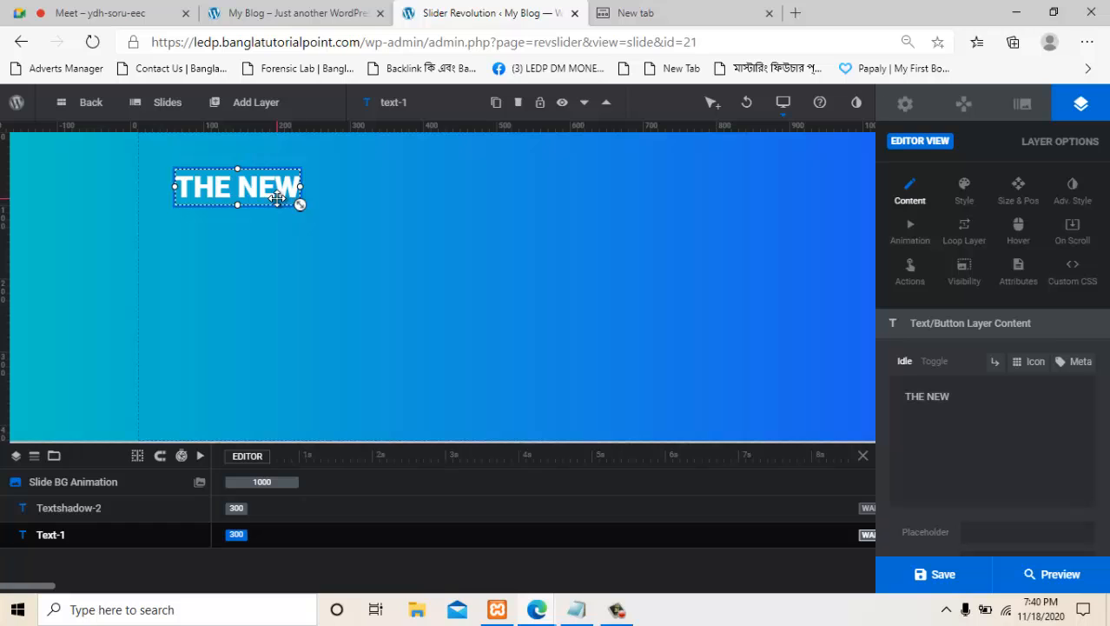
{"action": "key", "text": "ctrl+d"}
{"action": "left_click_drag", "start_coordinate": [249, 181], "coordinate": [271, 255]}
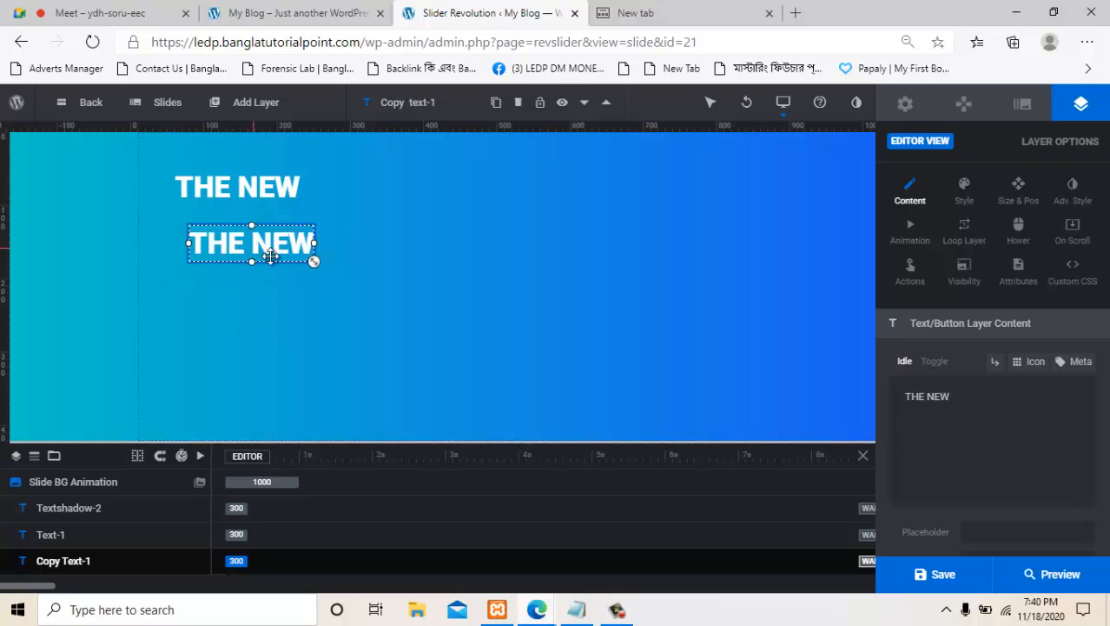
Copy STANDARD from the note and replace the duplicated headline's text with it.
{"action": "left_click", "coordinate": [576, 609]}
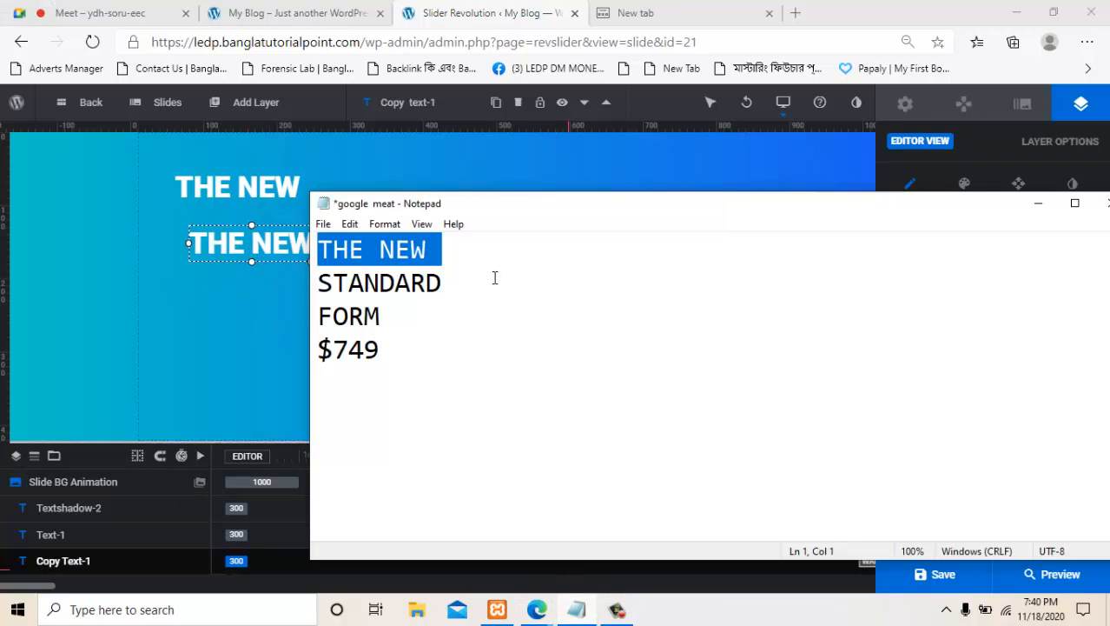
{"action": "left_click_drag", "start_coordinate": [494, 277], "coordinate": [209, 286]}
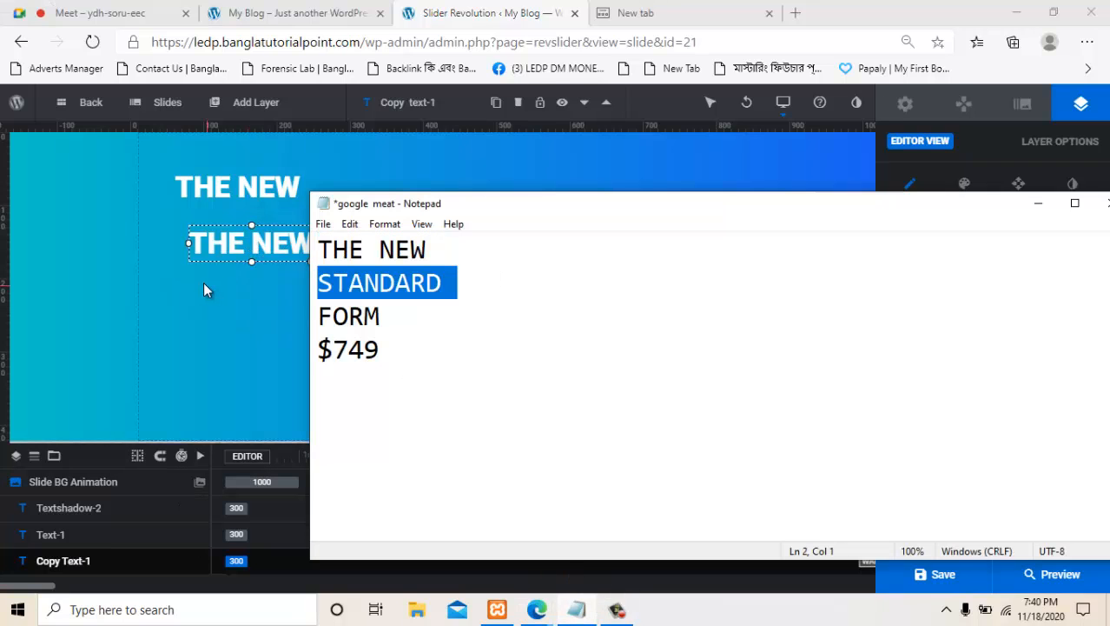
{"action": "left_click", "coordinate": [213, 250]}
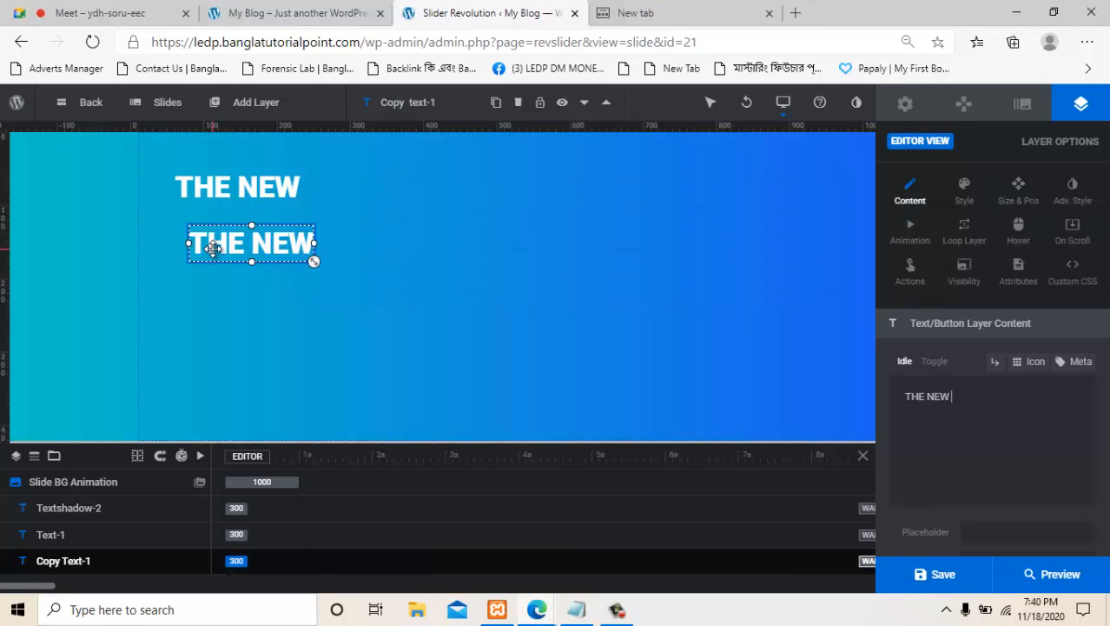
{"action": "left_click_drag", "start_coordinate": [920, 382], "coordinate": [858, 384]}
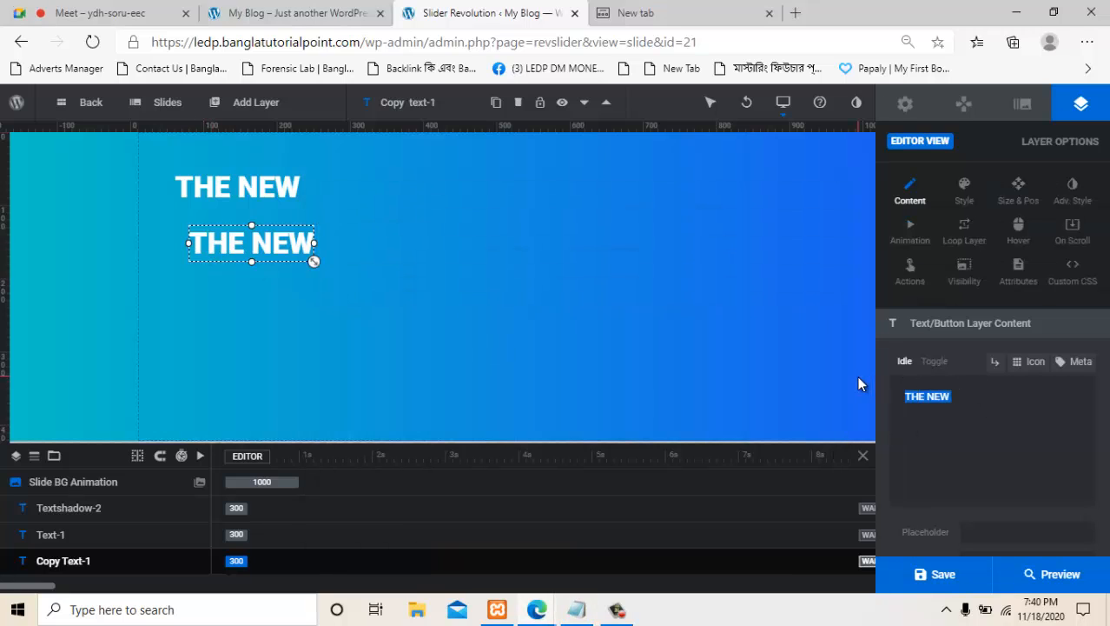
{"action": "key", "text": "ctrl+v"}
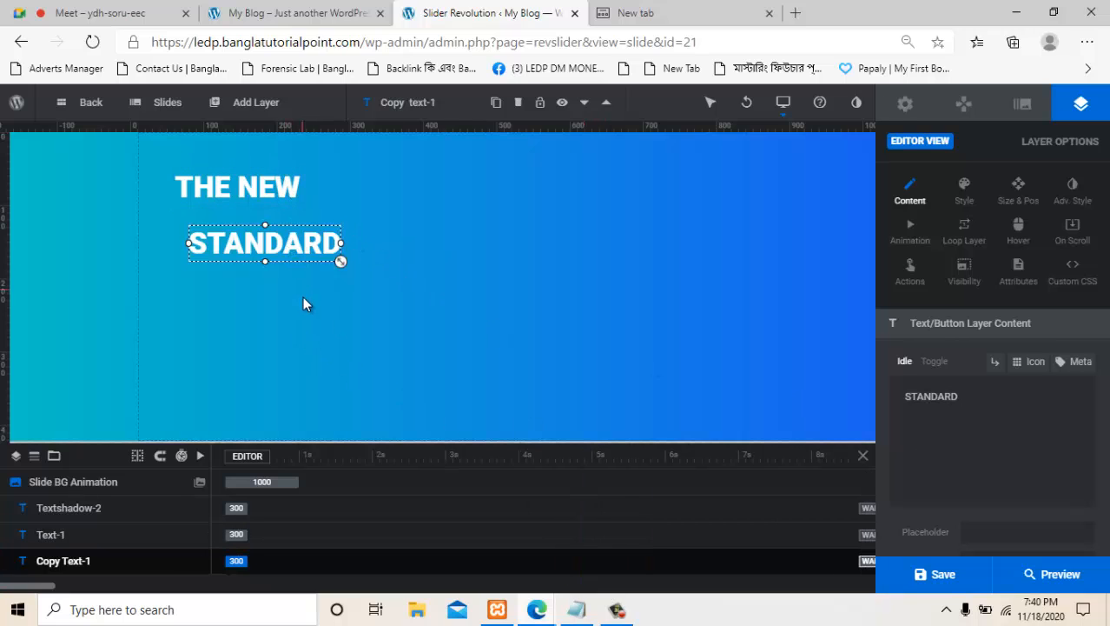
Lower the THE NEW headline and place STANDARD directly beneath it, roughly left-aligned as in the site's existing slider.
{"action": "left_click_drag", "start_coordinate": [292, 241], "coordinate": [302, 296]}
{"action": "left_click_drag", "start_coordinate": [262, 185], "coordinate": [277, 235]}
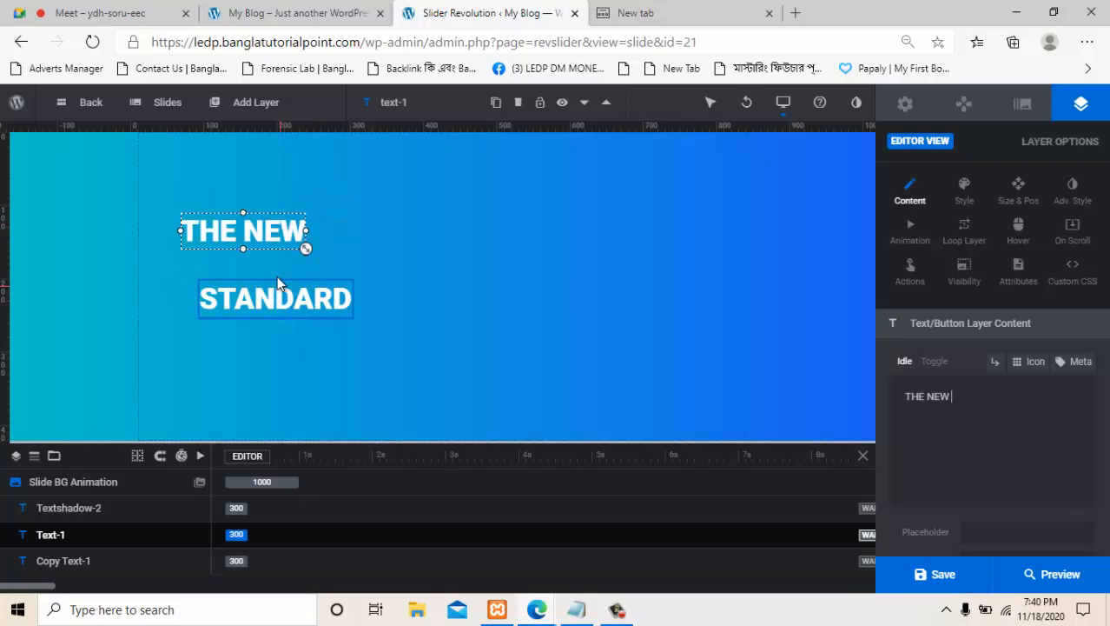
{"action": "left_click_drag", "start_coordinate": [277, 278], "coordinate": [277, 252]}
{"action": "left_click", "coordinate": [420, 311]}
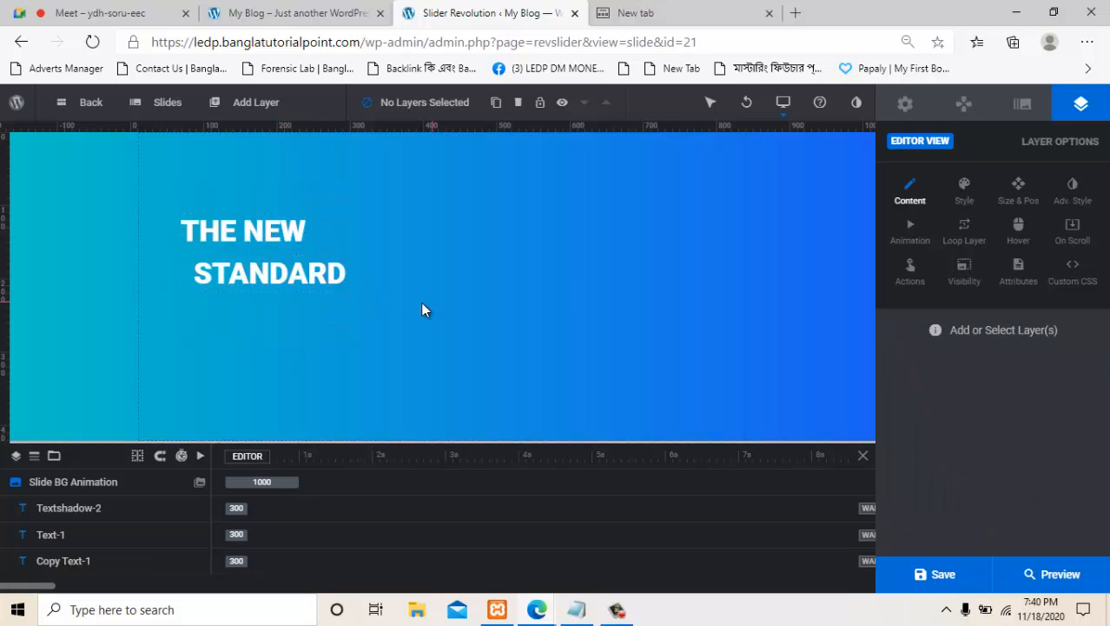
{"action": "left_click", "coordinate": [308, 13]}
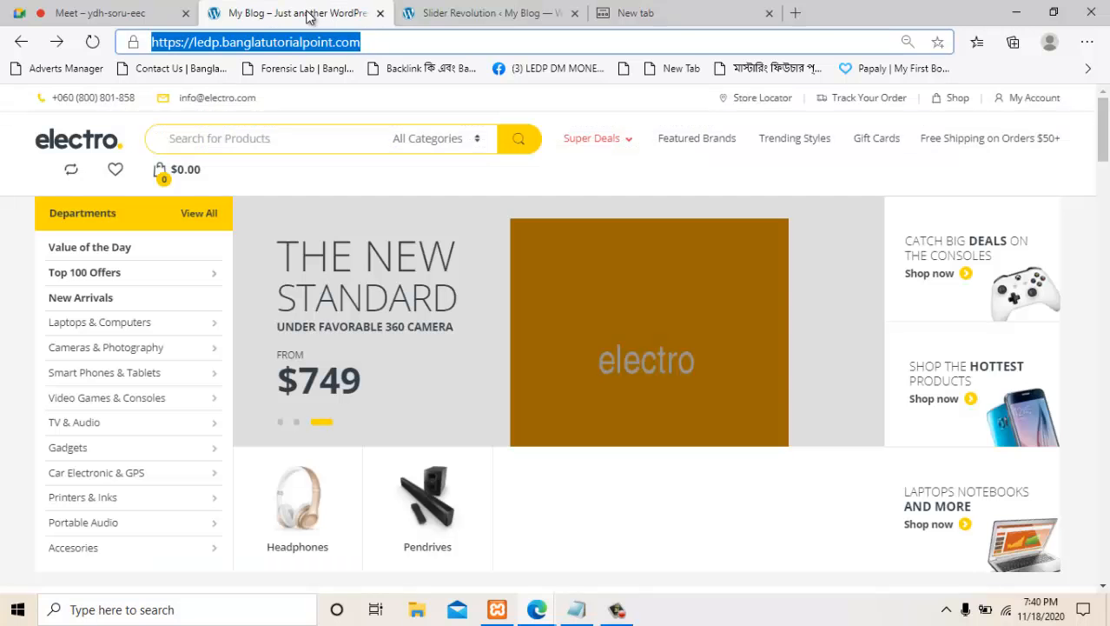
{"action": "left_click", "coordinate": [441, 7]}
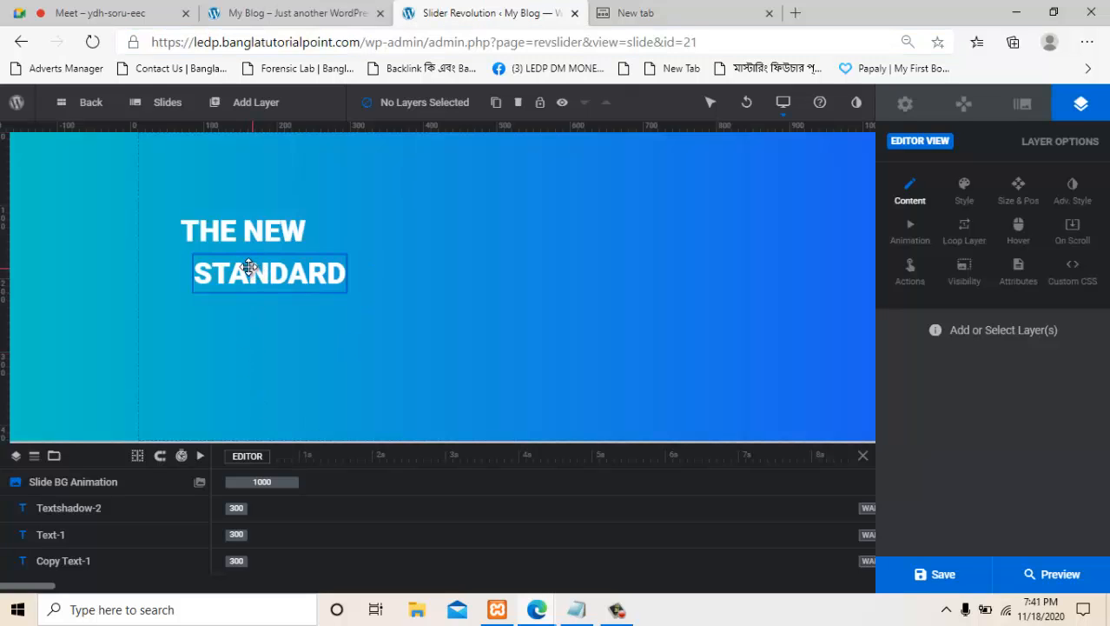
{"action": "left_click_drag", "start_coordinate": [248, 266], "coordinate": [244, 268]}
{"action": "left_click", "coordinate": [380, 328]}
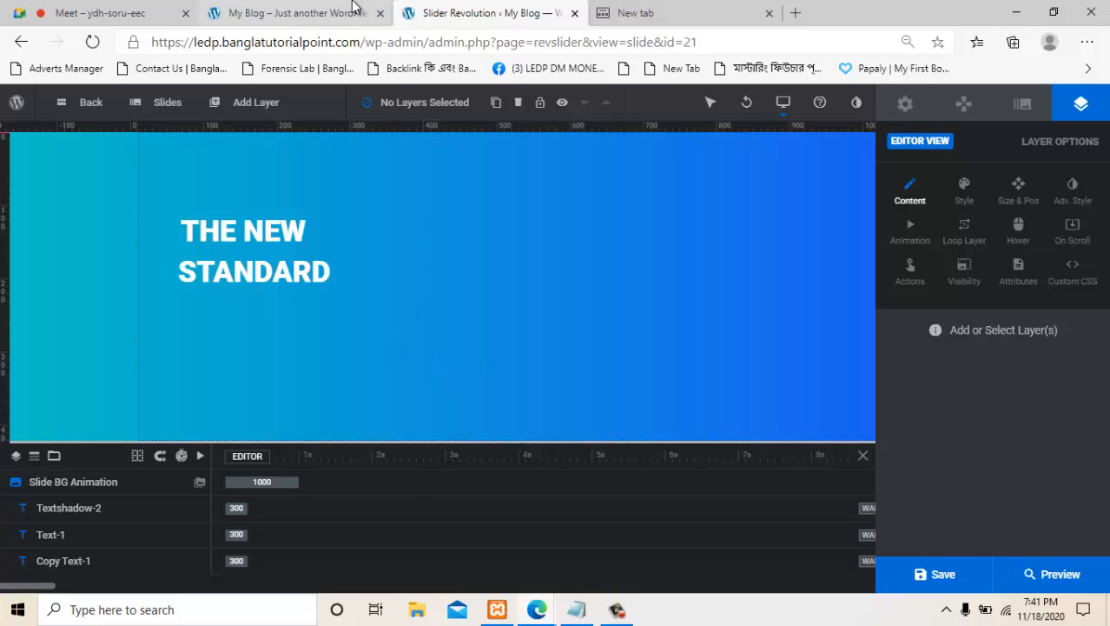
Check the existing slider on the site, copy FORM from the note, and return to the slide editor.
{"action": "left_click", "coordinate": [324, 11]}
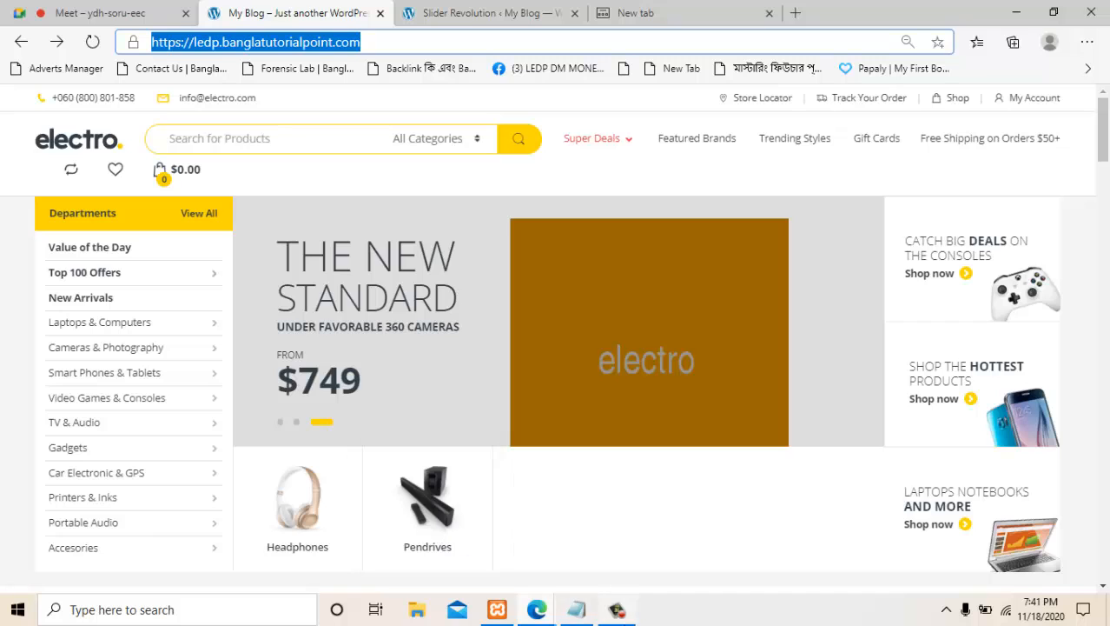
{"action": "left_click", "coordinate": [580, 611]}
{"action": "double_click", "coordinate": [371, 316]}
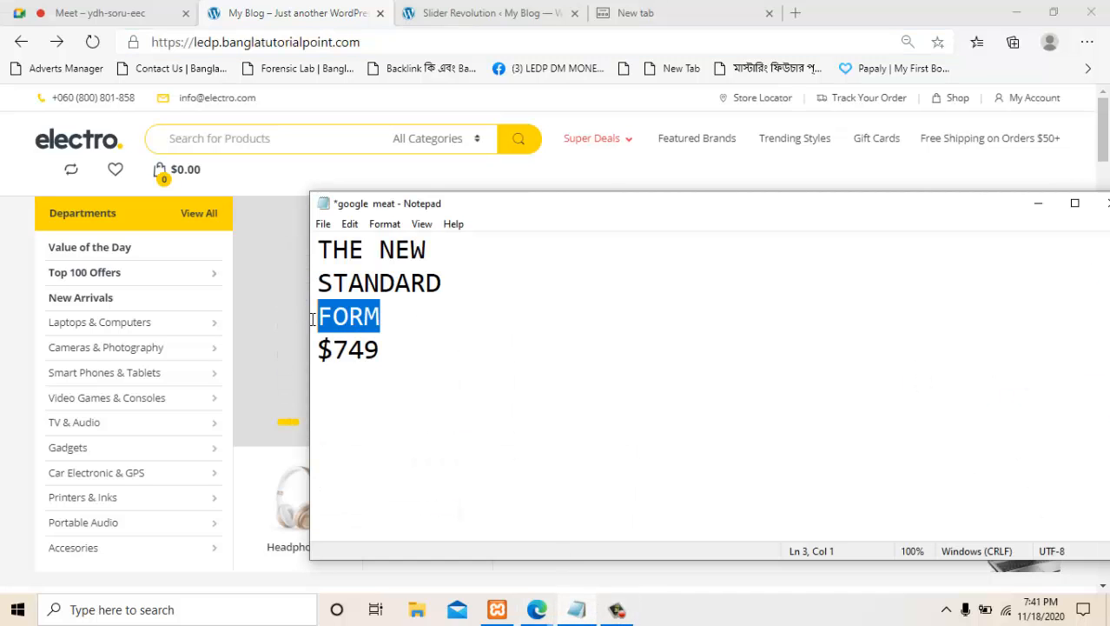
{"action": "left_click", "coordinate": [512, 12]}
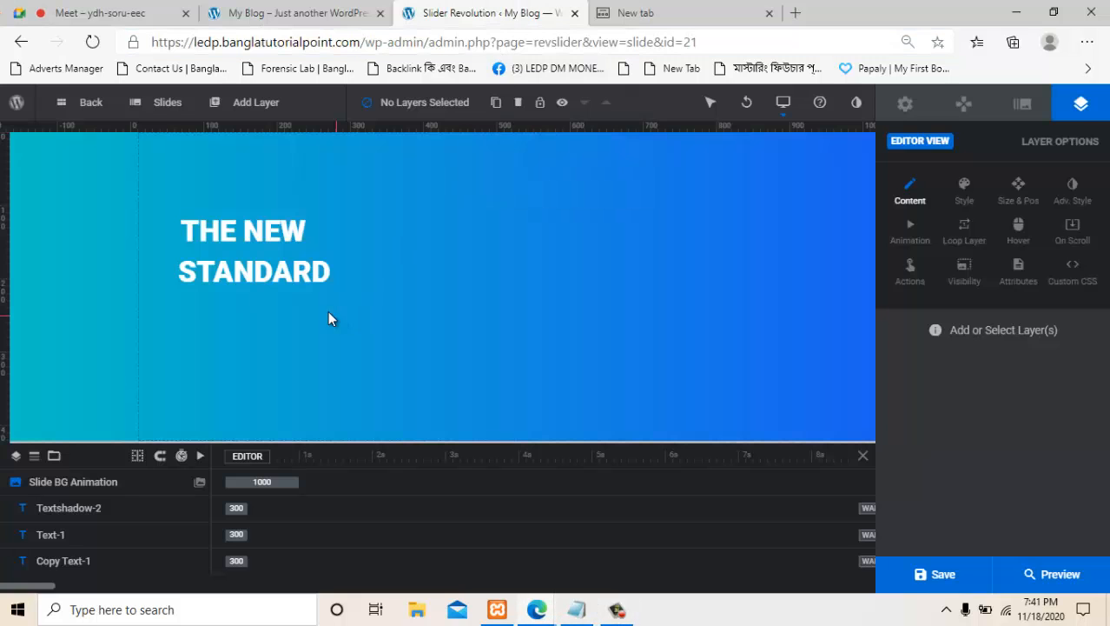
Add a plain text layer, place it just under STANDARD, and replace its placeholder text with FORM.
{"action": "mouse_move", "coordinate": [260, 106]}
{"action": "mouse_move", "coordinate": [250, 134]}
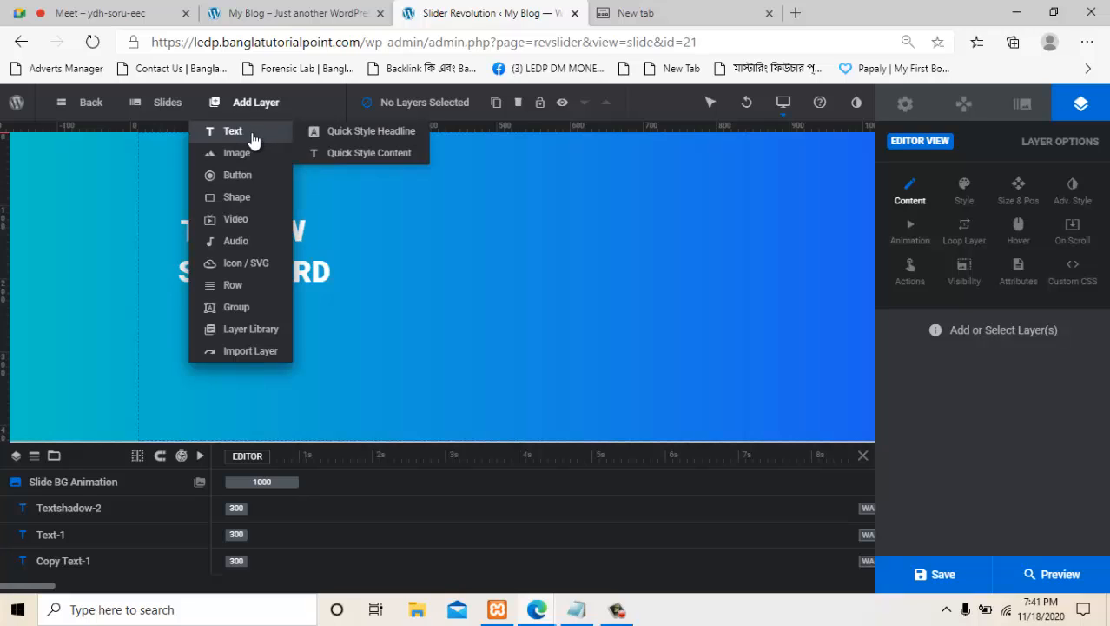
{"action": "left_click", "coordinate": [263, 137]}
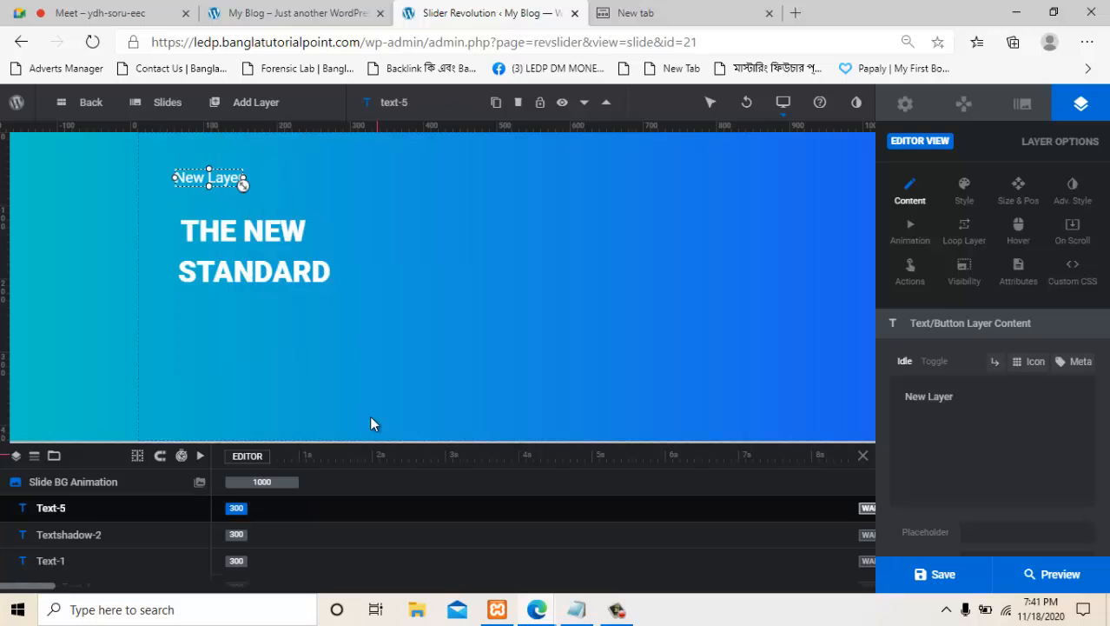
{"action": "left_click_drag", "start_coordinate": [235, 179], "coordinate": [251, 310]}
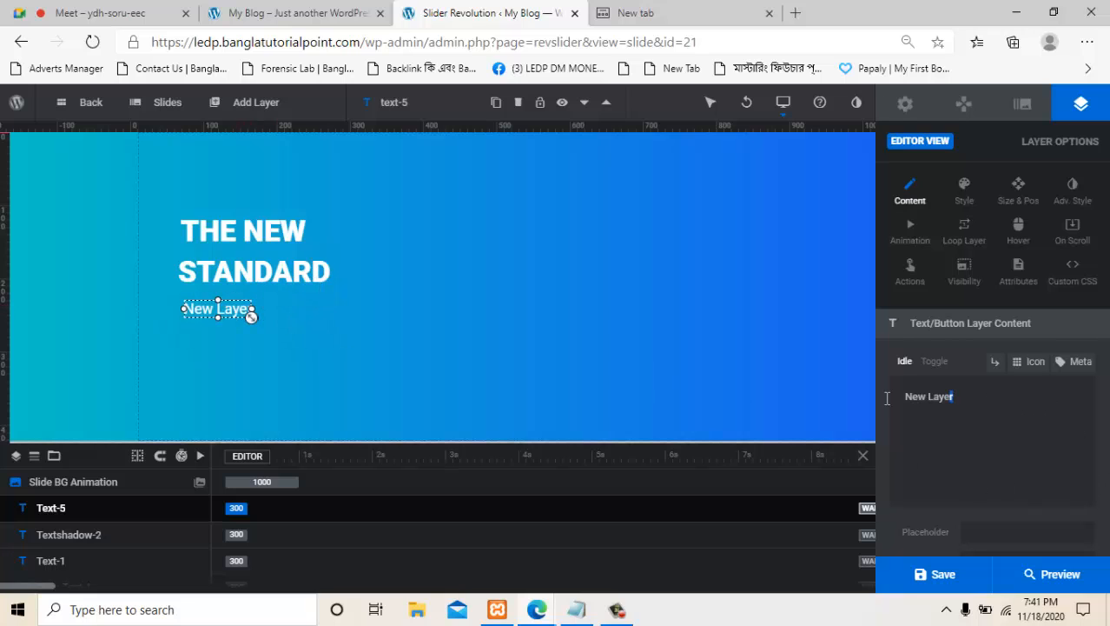
{"action": "left_click_drag", "start_coordinate": [887, 398], "coordinate": [871, 395]}
{"action": "type", "text": "FORM"}
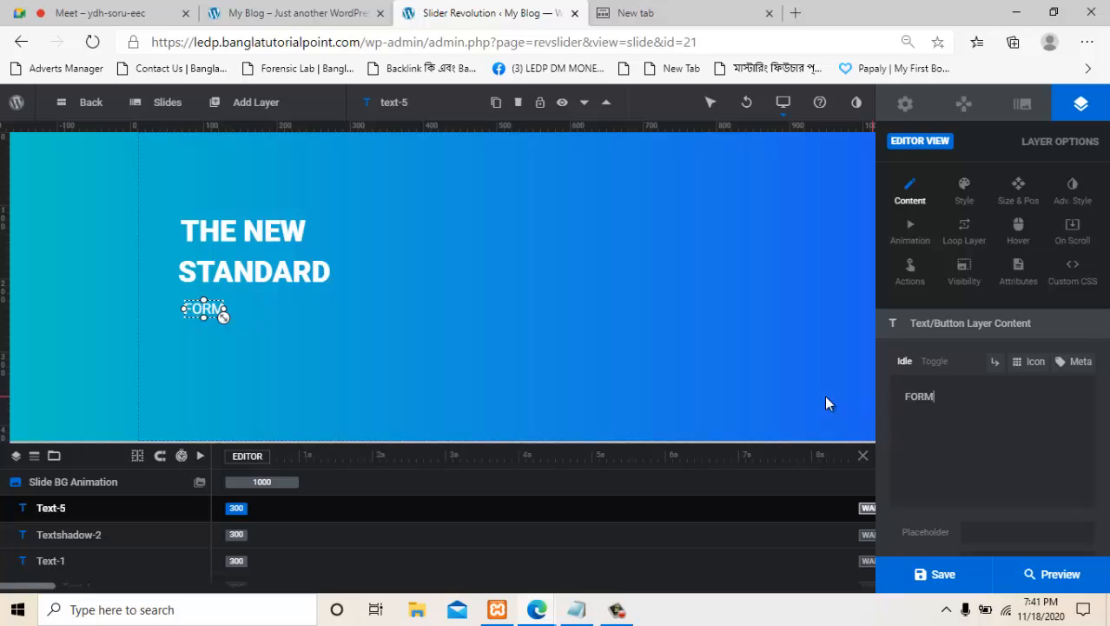
{"action": "left_click", "coordinate": [280, 327]}
{"action": "left_click", "coordinate": [214, 311]}
{"action": "left_click", "coordinate": [264, 385]}
Add another plain text layer and place it directly under FORM.
{"action": "mouse_move", "coordinate": [252, 113]}
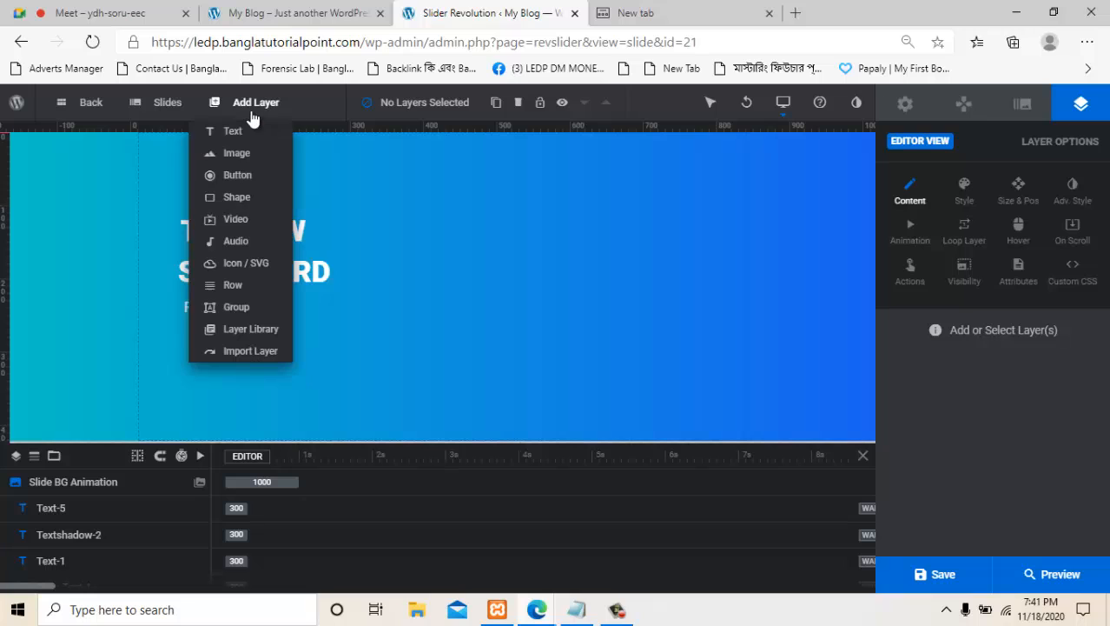
{"action": "left_click", "coordinate": [243, 131]}
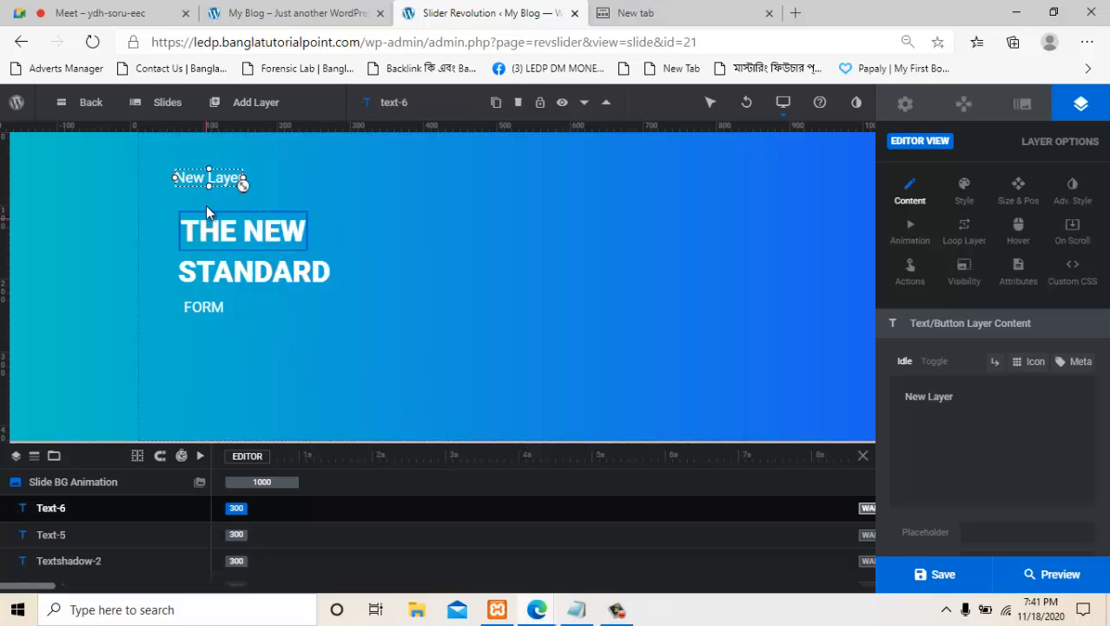
{"action": "left_click_drag", "start_coordinate": [225, 177], "coordinate": [236, 330]}
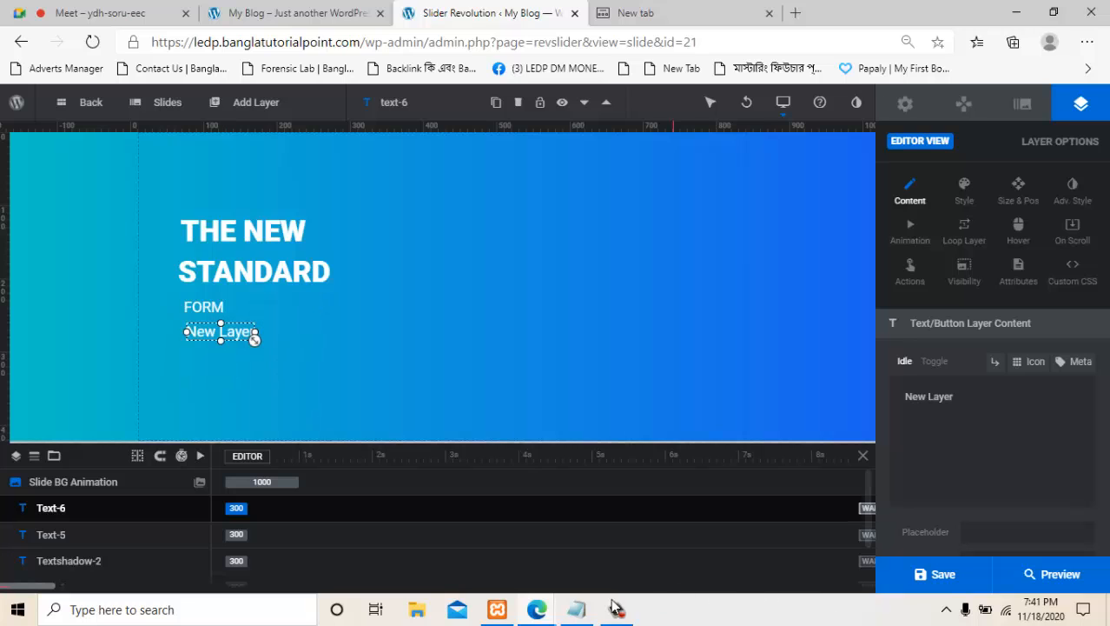
Copy $749 from the note, replace the newest text layer's placeholder with it, and deselect the layer.
{"action": "left_click", "coordinate": [613, 604]}
{"action": "left_click_drag", "start_coordinate": [422, 363], "coordinate": [297, 353]}
{"action": "key", "text": "ctrl+c"}
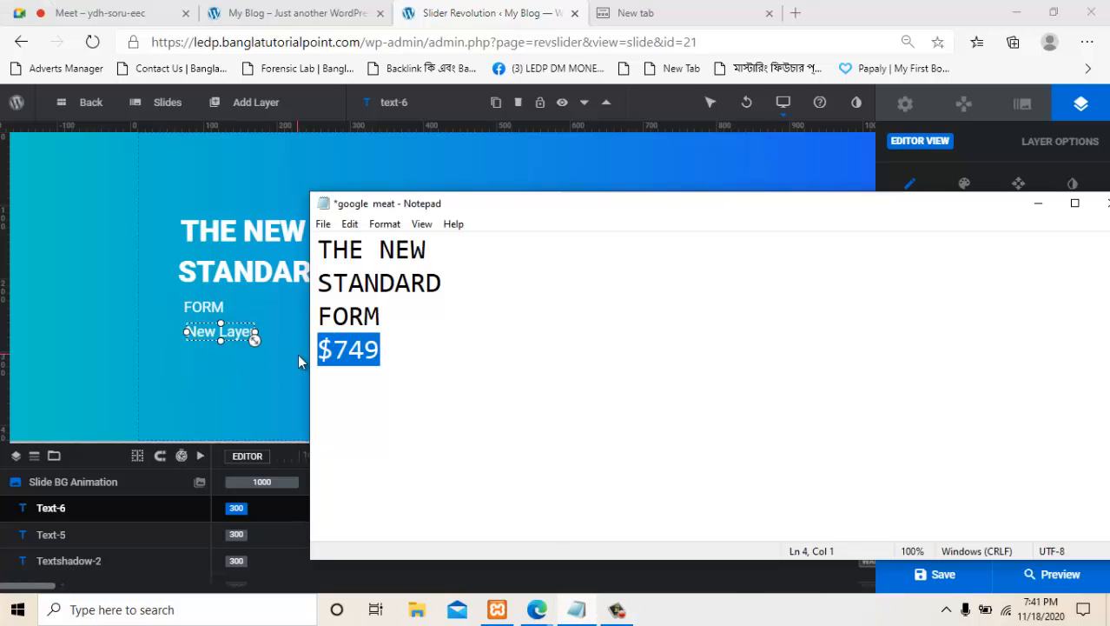
{"action": "left_click", "coordinate": [234, 331]}
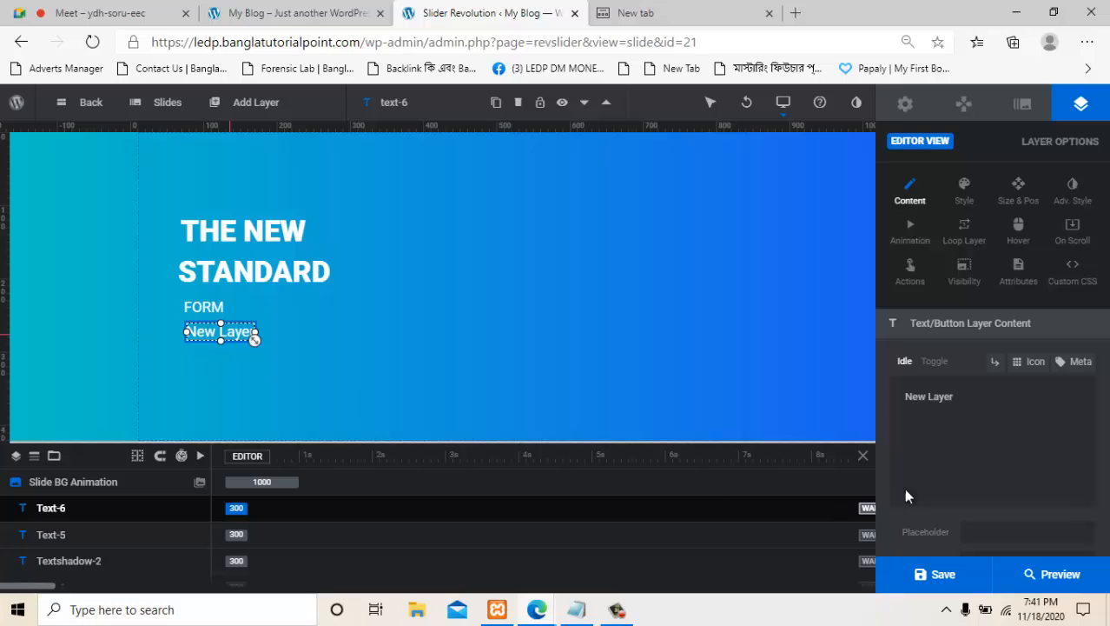
{"action": "left_click_drag", "start_coordinate": [946, 390], "coordinate": [793, 394]}
{"action": "key", "text": "ctrl+v"}
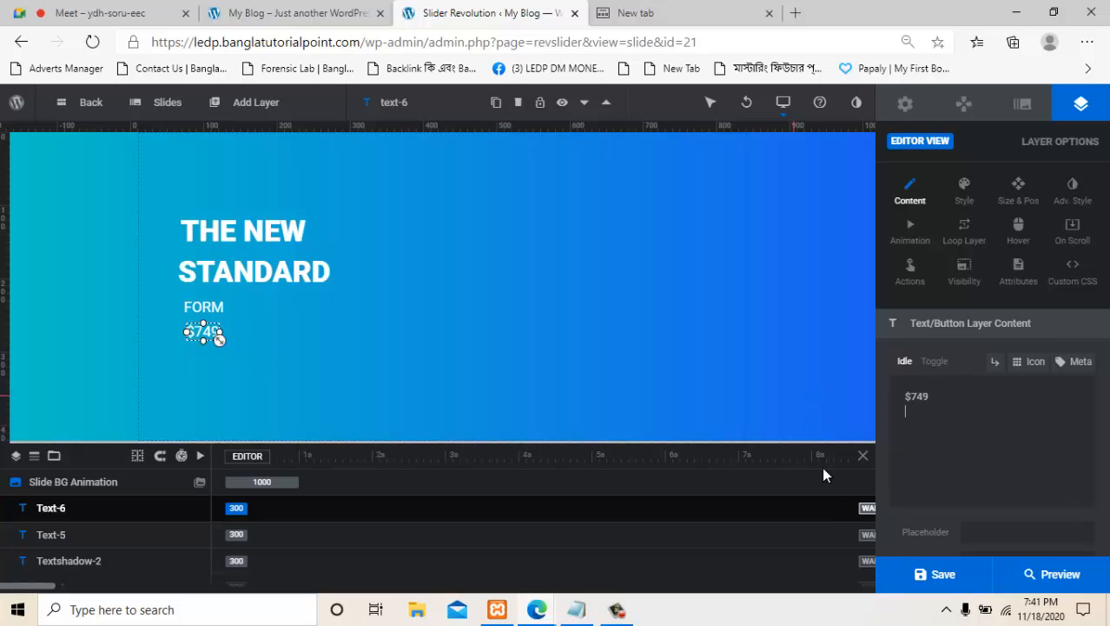
{"action": "left_click", "coordinate": [411, 356]}
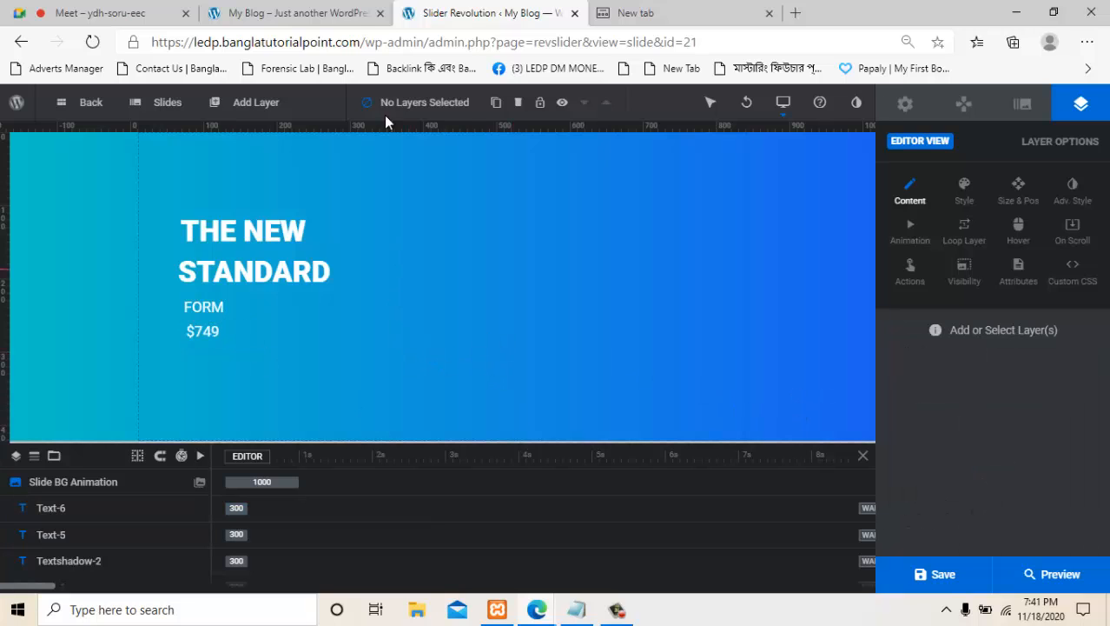
Compare with the site's existing slider and set the $749 layer's text color to black, #000000.
{"action": "key", "text": "ctrl+shift+Tab"}
{"action": "left_click", "coordinate": [502, 7]}
{"action": "left_click", "coordinate": [207, 331]}
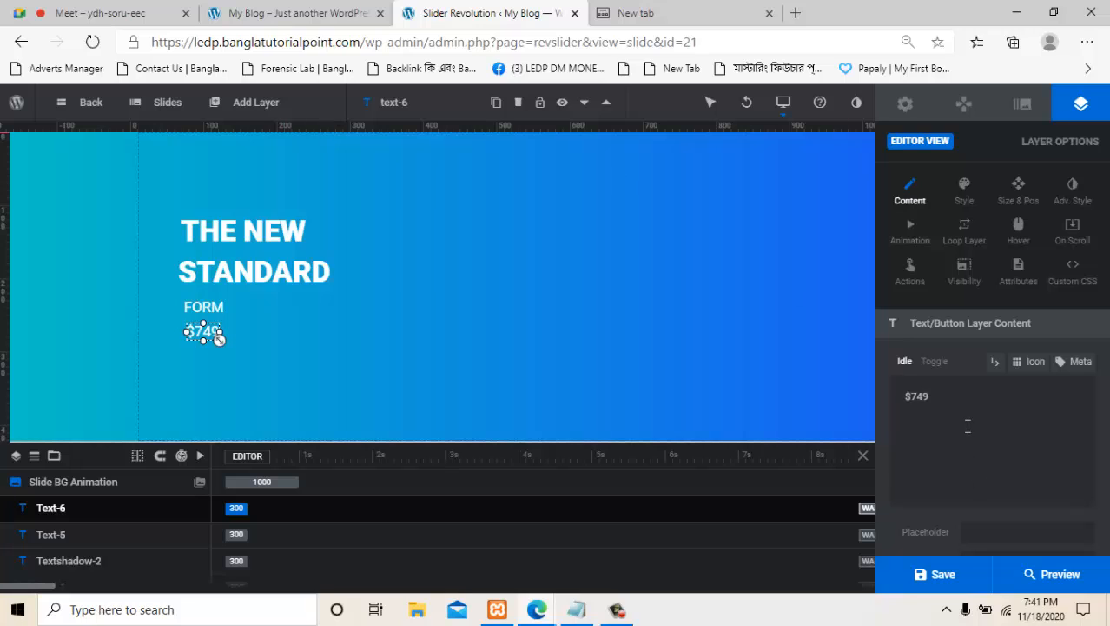
{"action": "left_click", "coordinate": [965, 202]}
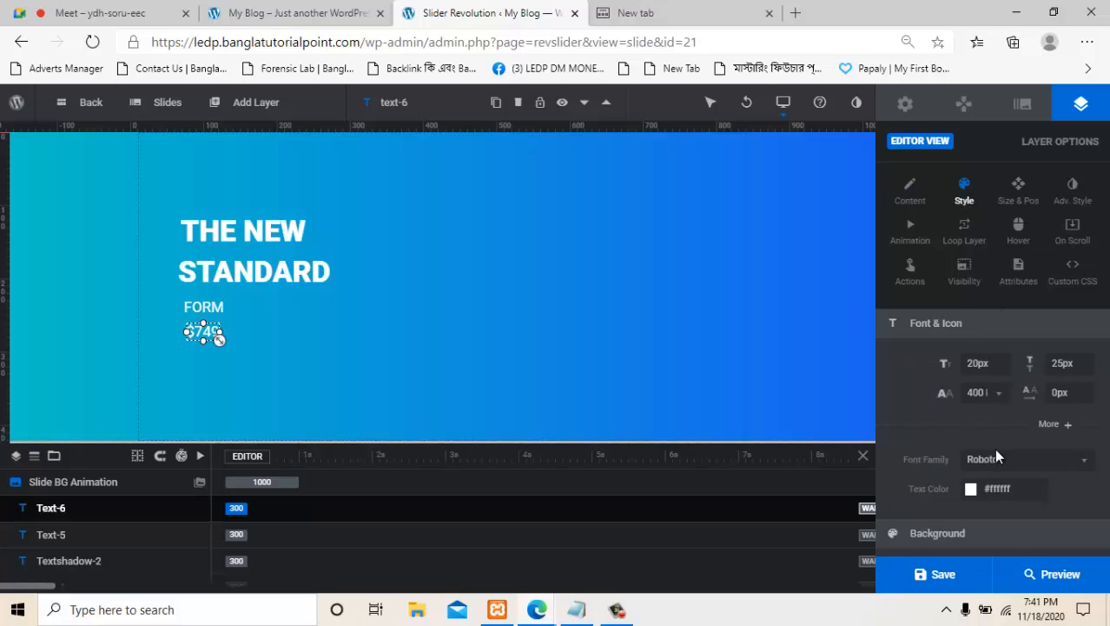
{"action": "scroll", "coordinate": [919, 426], "scroll_direction": "down", "scroll_amount": 1}
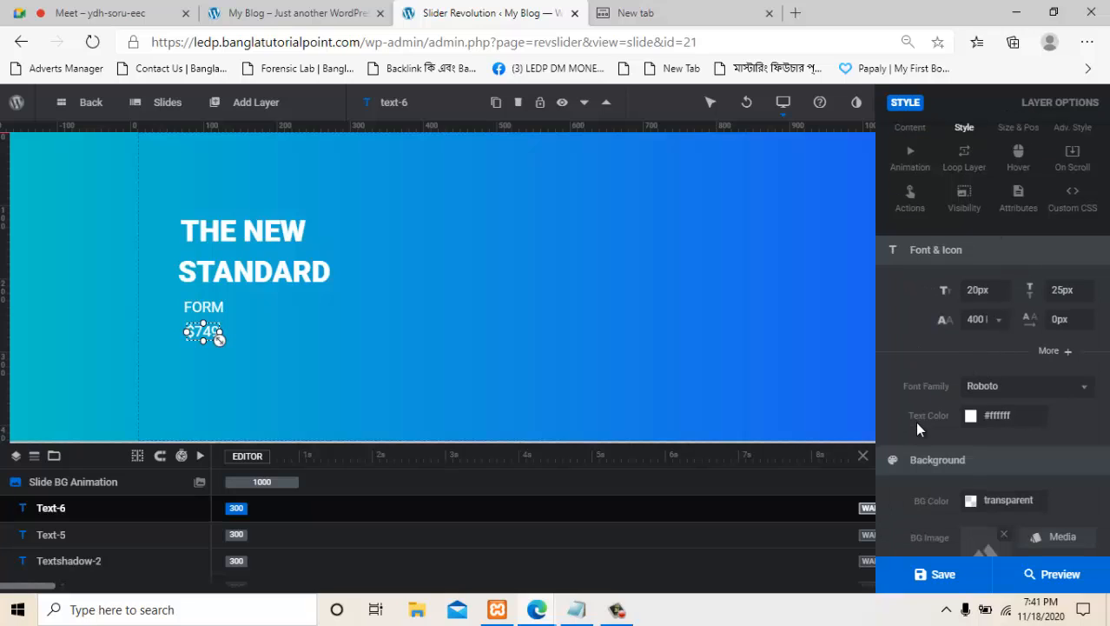
{"action": "left_click", "coordinate": [979, 415]}
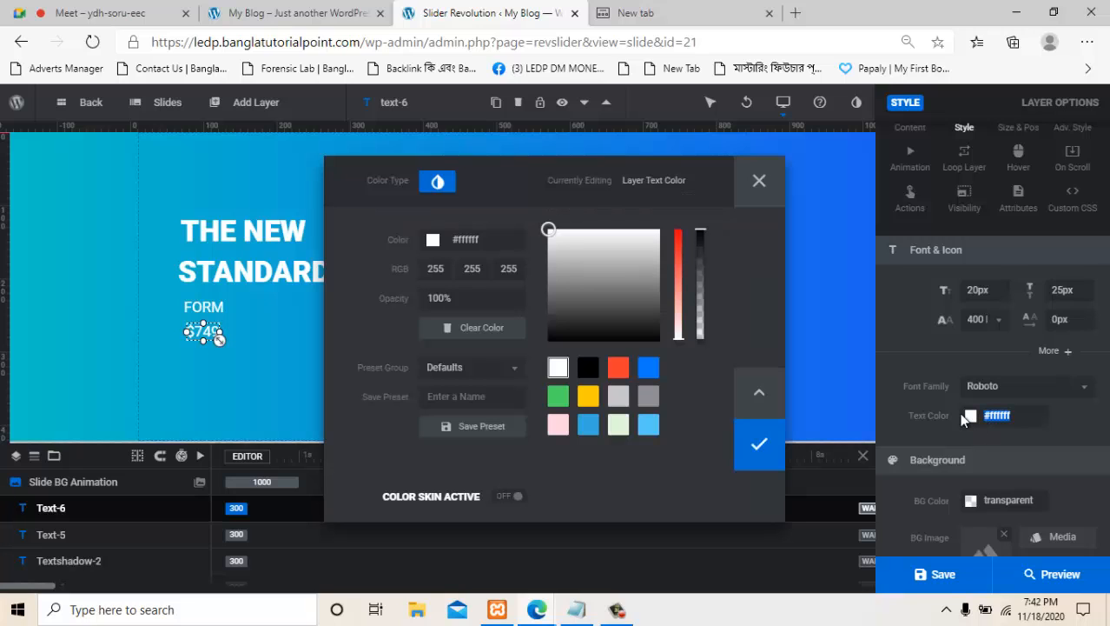
{"action": "left_click", "coordinate": [587, 369]}
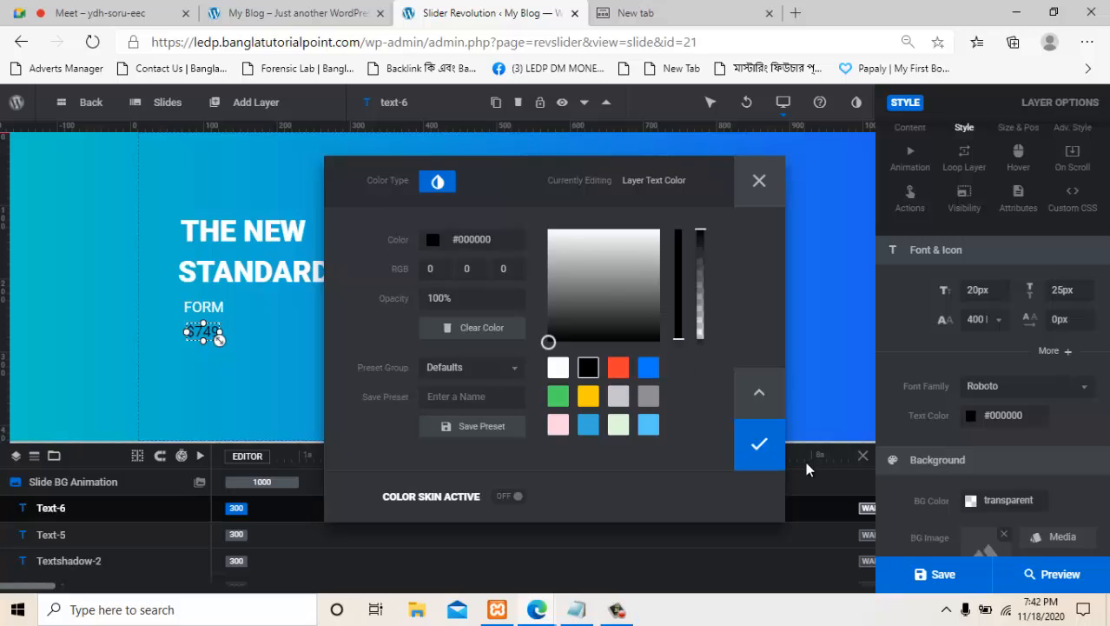
{"action": "left_click", "coordinate": [782, 462]}
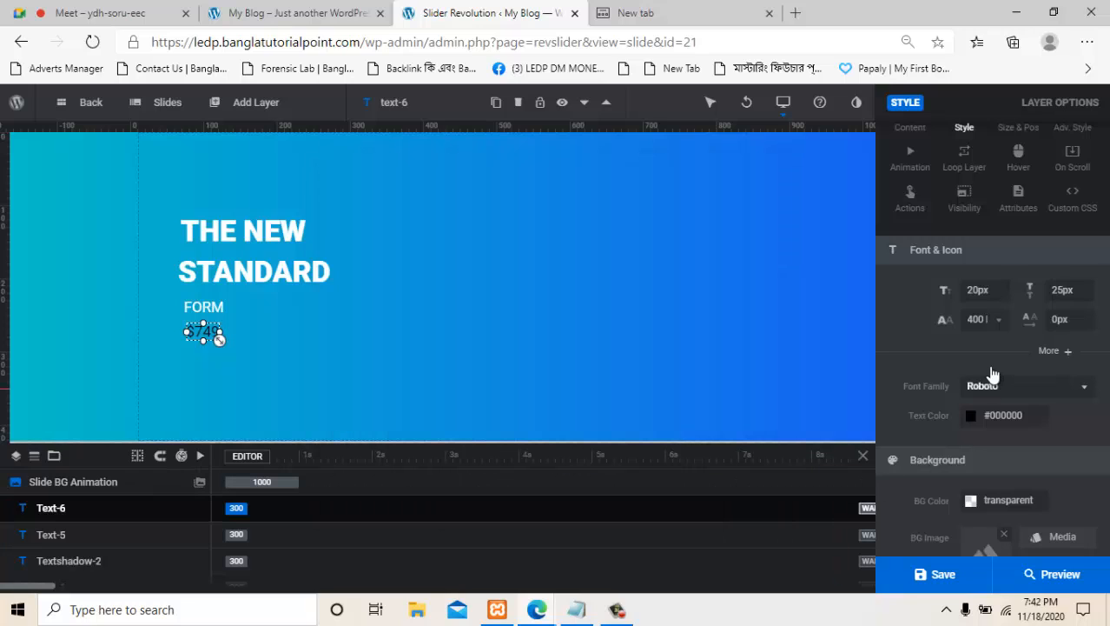
Enlarge the $749 text layer to a font size of about 45 px and deselect it.
{"action": "left_click", "coordinate": [995, 289]}
{"action": "left_click_drag", "start_coordinate": [220, 340], "coordinate": [261, 361]}
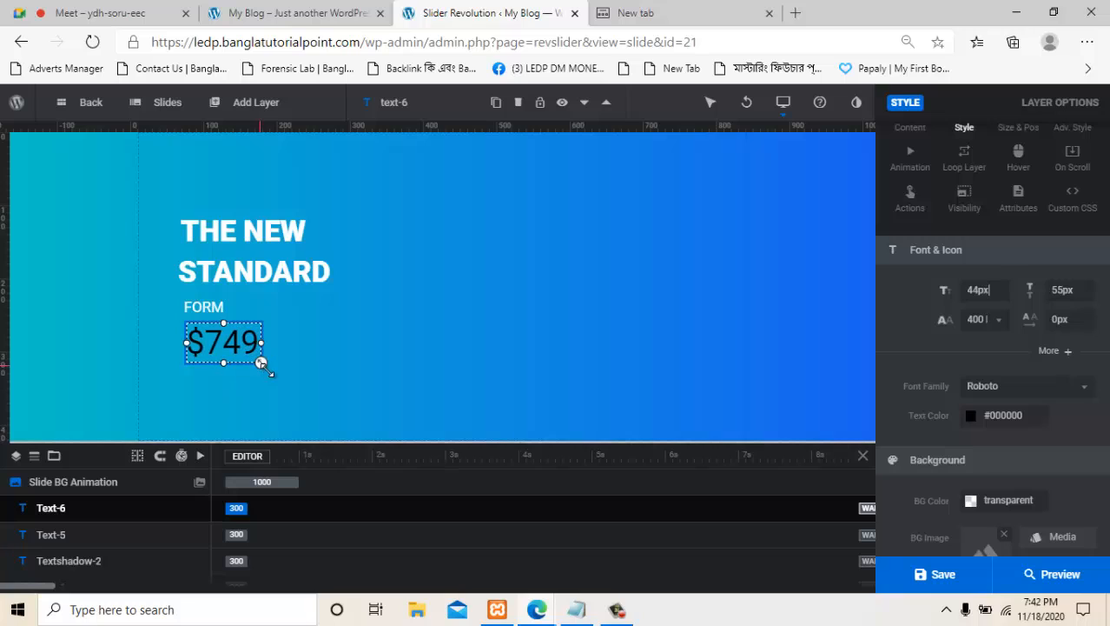
{"action": "left_click", "coordinate": [323, 367]}
Set the FORM layer's text color to the yellow preset, #ffcc00.
{"action": "left_click", "coordinate": [211, 309]}
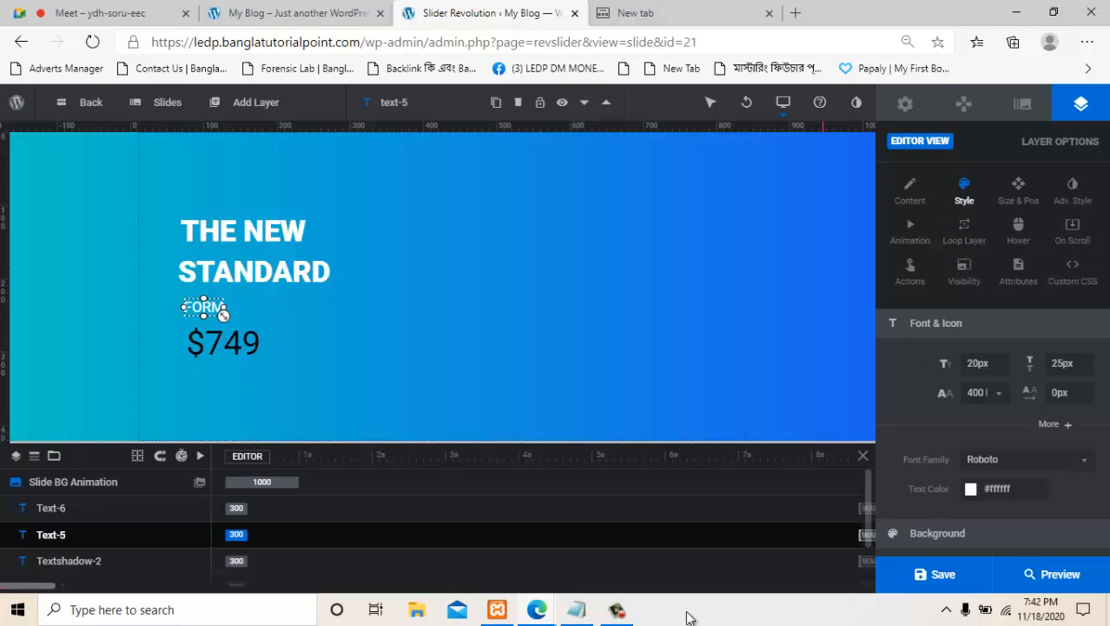
{"action": "left_click", "coordinate": [618, 611]}
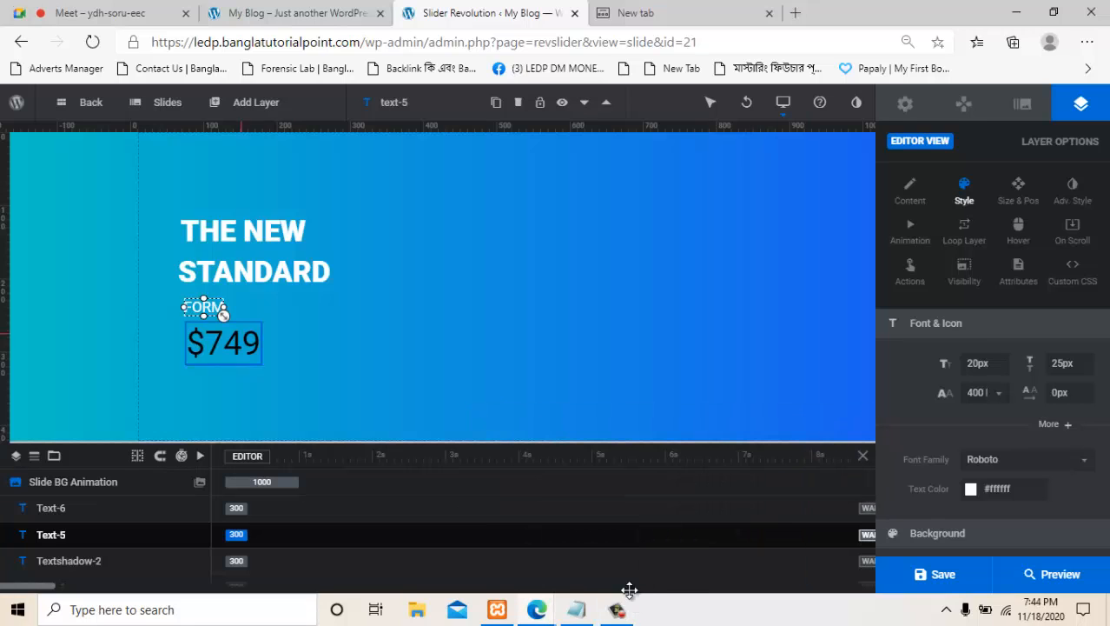
{"action": "scroll", "coordinate": [992, 391], "scroll_direction": "down", "scroll_amount": 1}
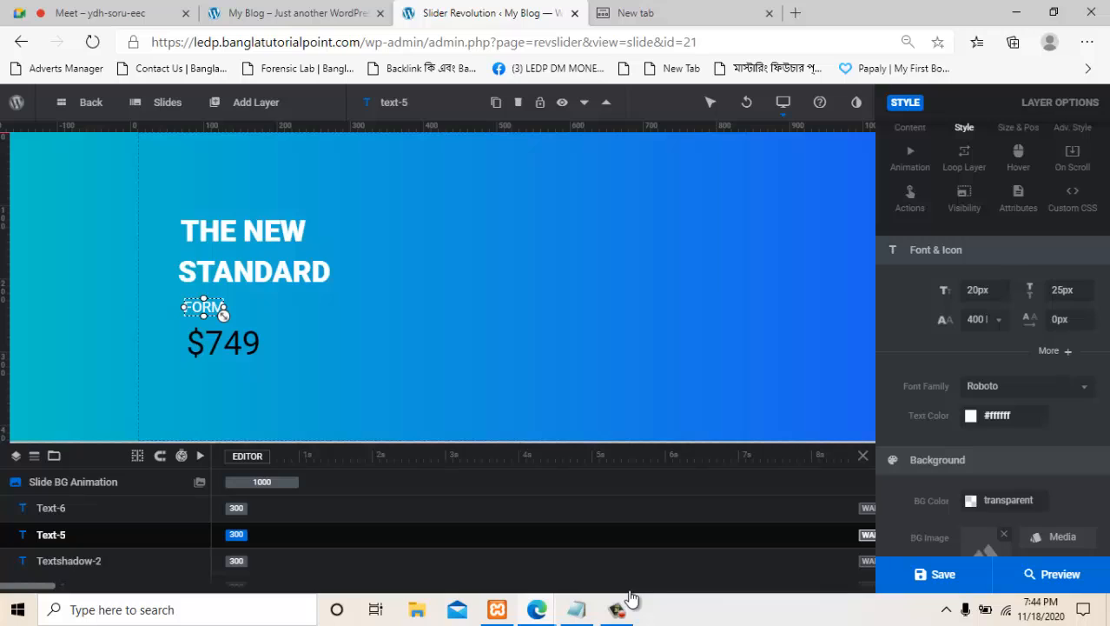
{"action": "left_click", "coordinate": [998, 415]}
{"action": "left_click", "coordinate": [588, 396]}
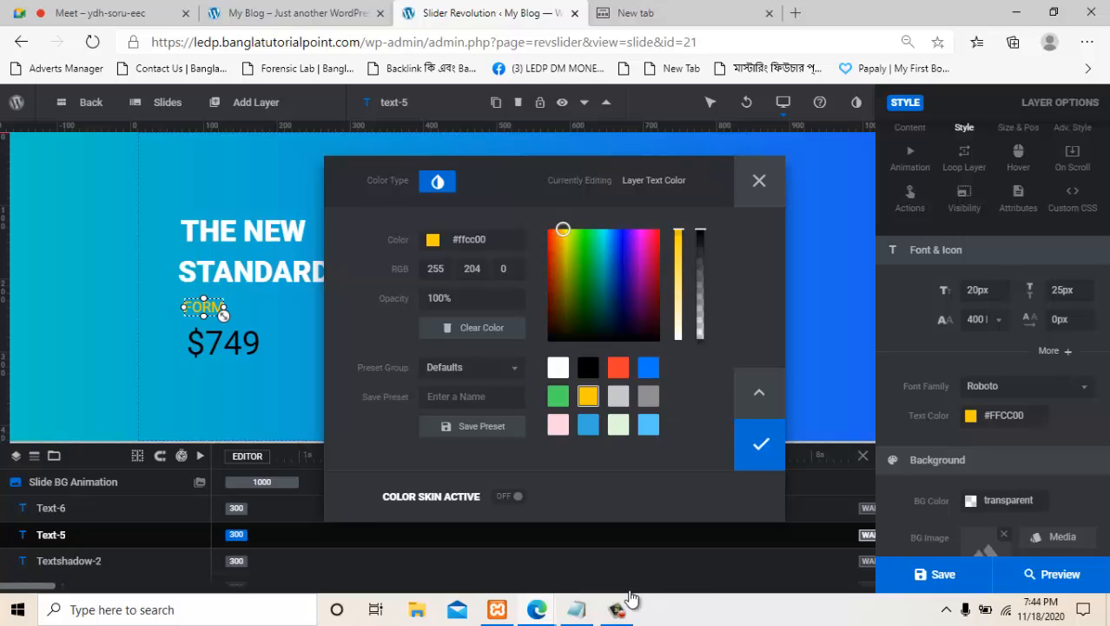
{"action": "left_click", "coordinate": [760, 444]}
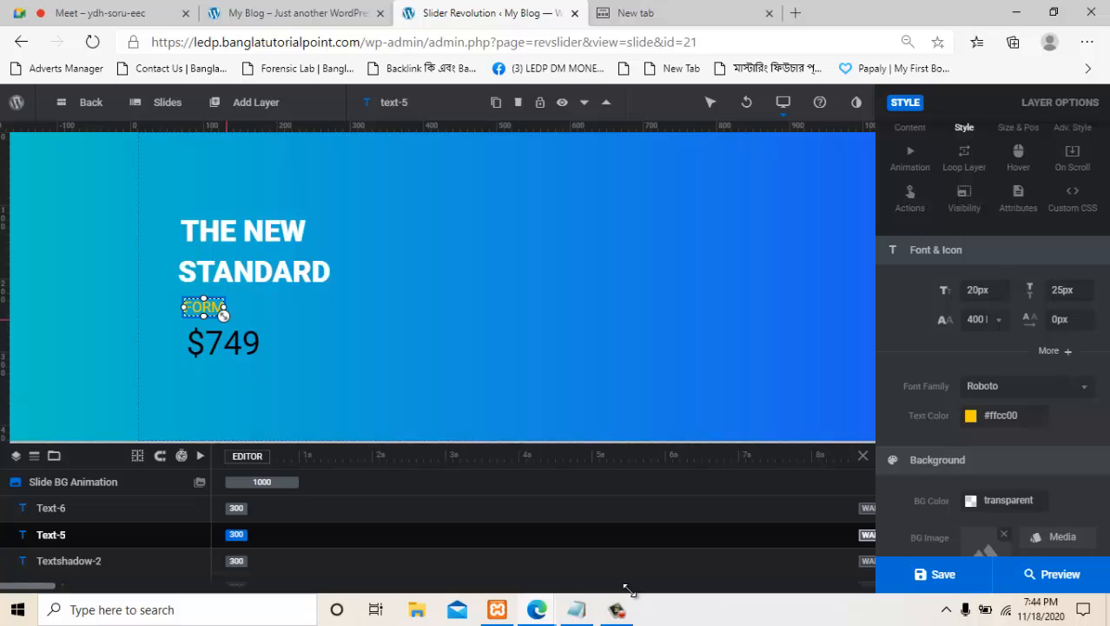
Enlarge the FORM text to a font size of about 32 px and nudge the $749 layer slightly left and down beneath it.
{"action": "mouse_move", "coordinate": [226, 318]}
{"action": "left_mouse_down"}
{"action": "mouse_move", "coordinate": [269, 337]}
{"action": "mouse_move", "coordinate": [247, 327]}
{"action": "left_mouse_up"}
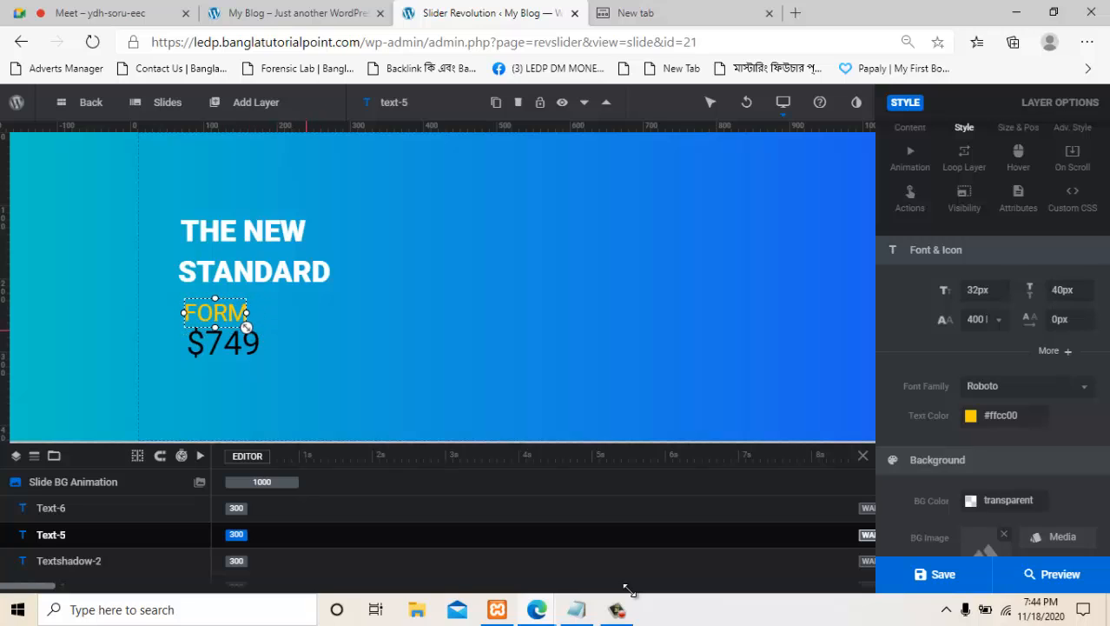
{"action": "left_click", "coordinate": [334, 322]}
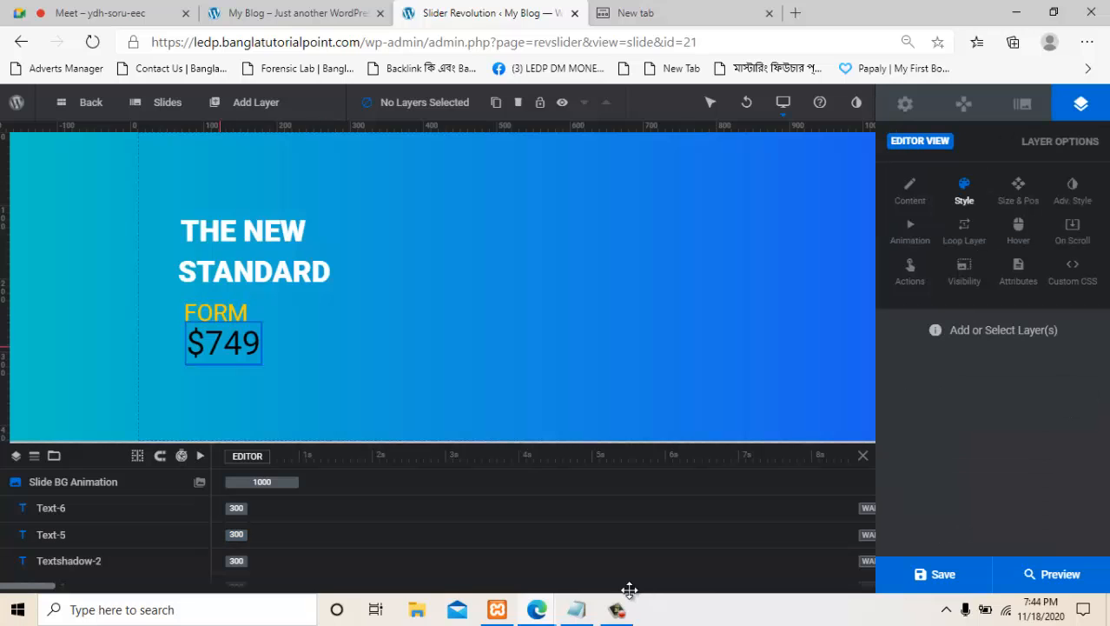
{"action": "left_click", "coordinate": [222, 346]}
{"action": "left_click_drag", "start_coordinate": [223, 344], "coordinate": [219, 347]}
{"action": "left_click", "coordinate": [359, 347]}
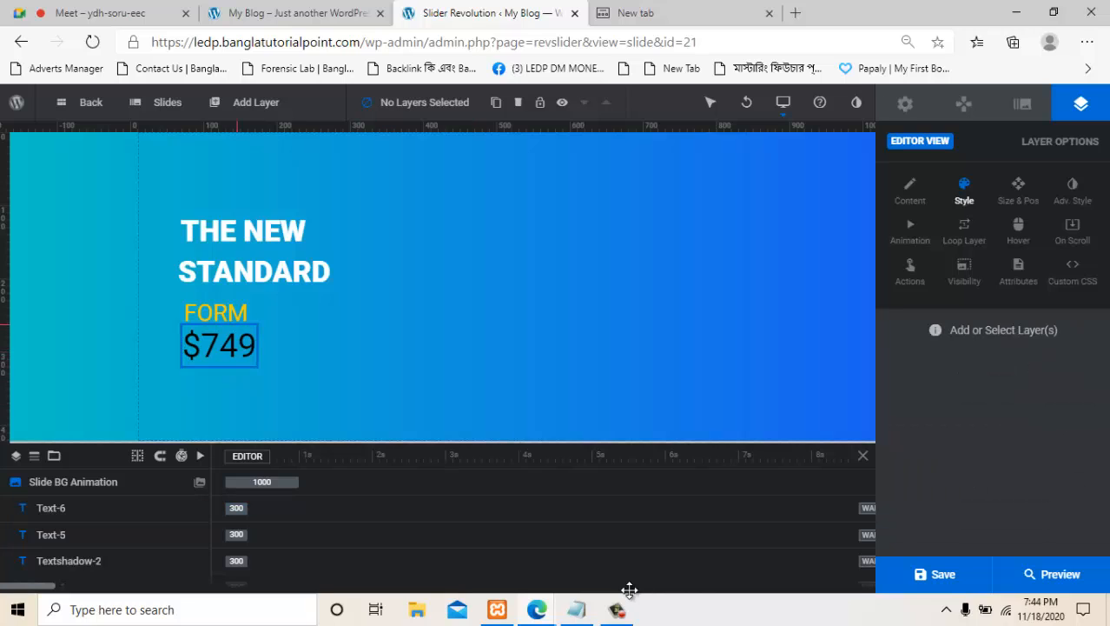
Set the FORM layer's font weight to 700 Bold.
{"action": "left_click", "coordinate": [215, 312]}
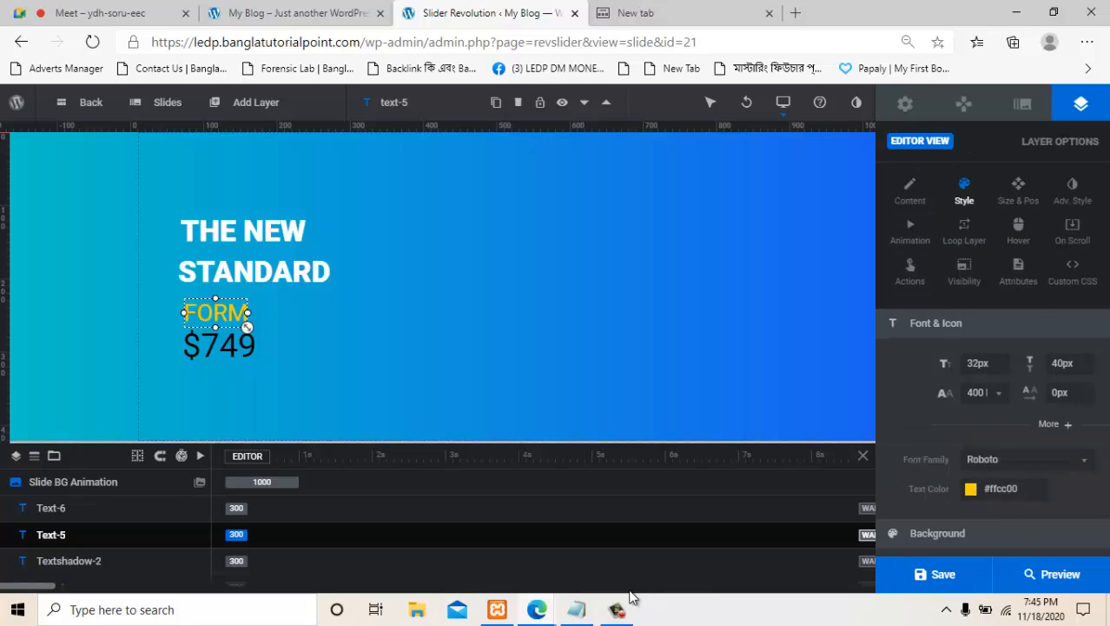
{"action": "left_click", "coordinate": [1018, 190]}
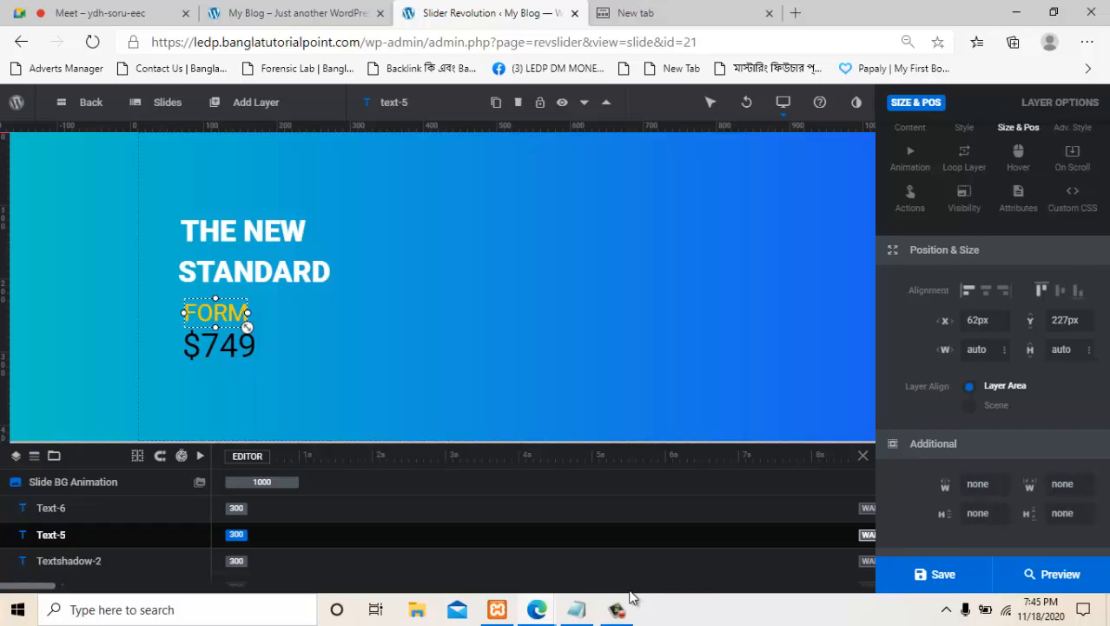
{"action": "left_click", "coordinate": [964, 190]}
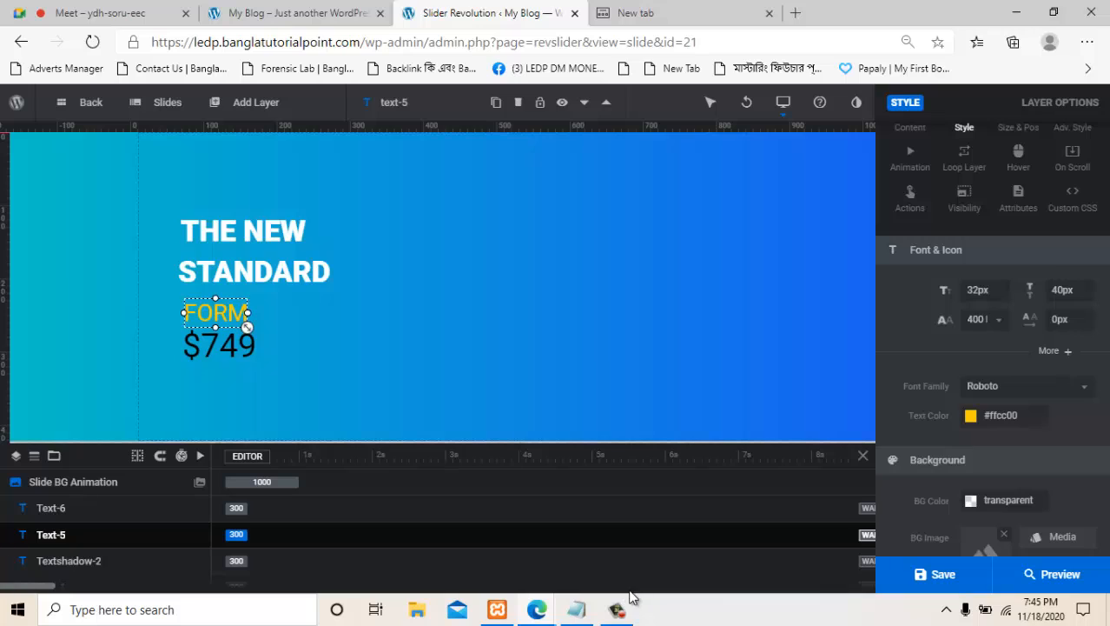
{"action": "left_click", "coordinate": [987, 320]}
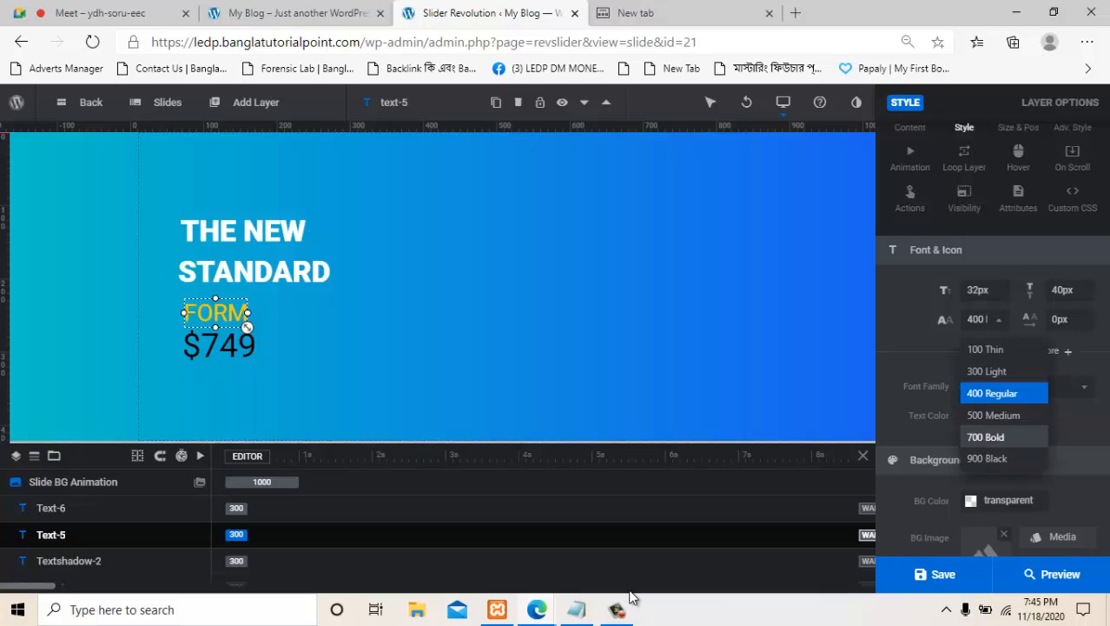
{"action": "left_click", "coordinate": [985, 437]}
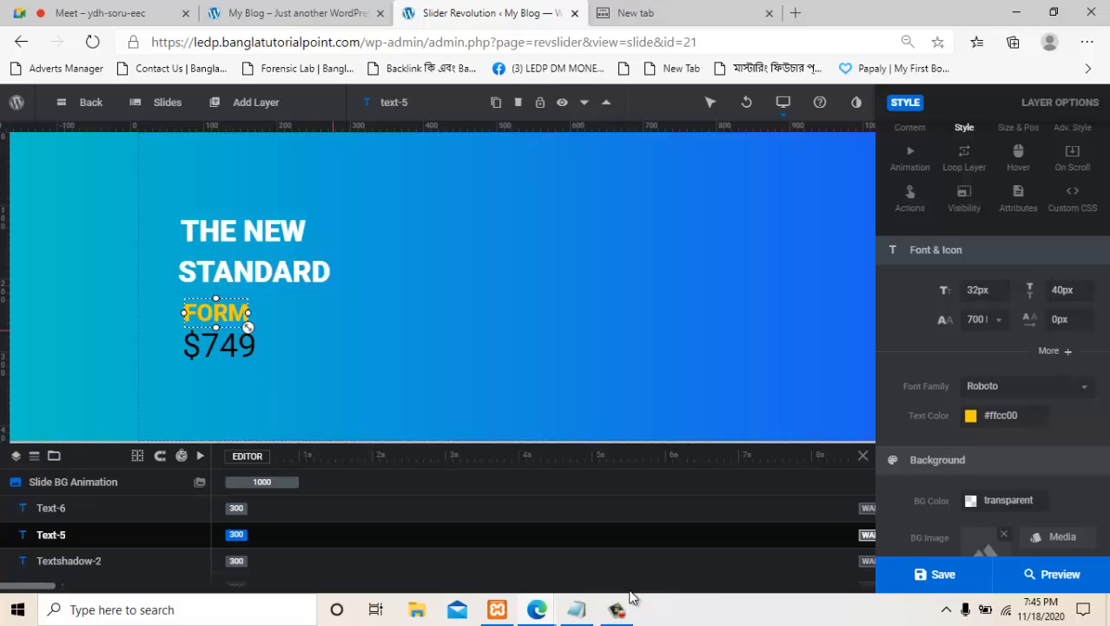
Set the $749 layer's font weight to 700 Bold and deselect the layer.
{"action": "left_click", "coordinate": [265, 350]}
{"action": "left_click", "coordinate": [236, 347]}
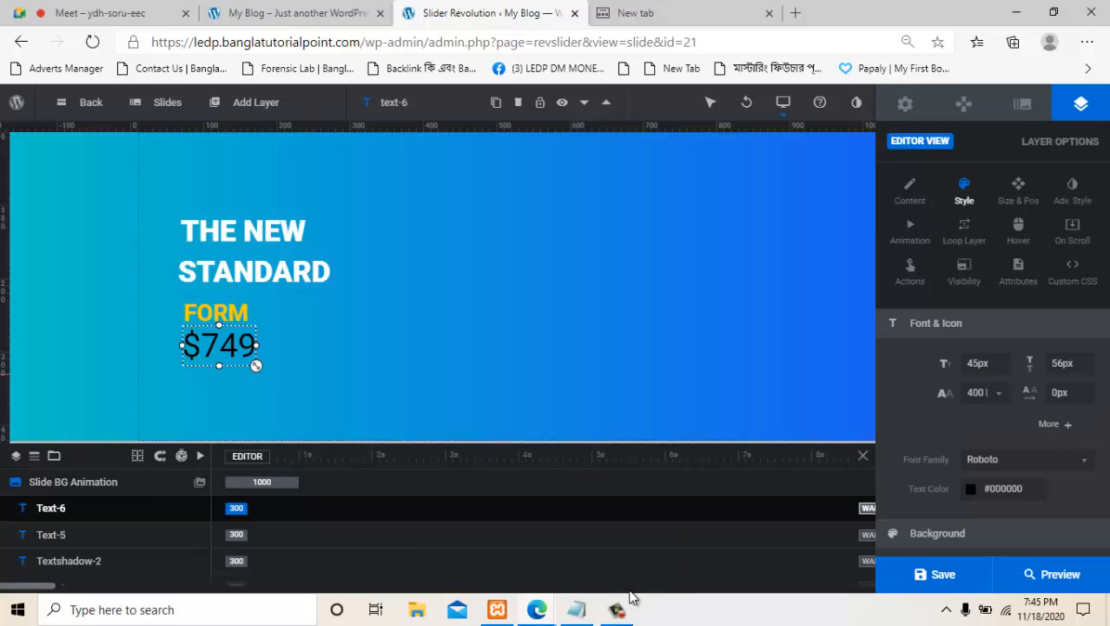
{"action": "left_click", "coordinate": [981, 392]}
{"action": "left_click", "coordinate": [990, 508]}
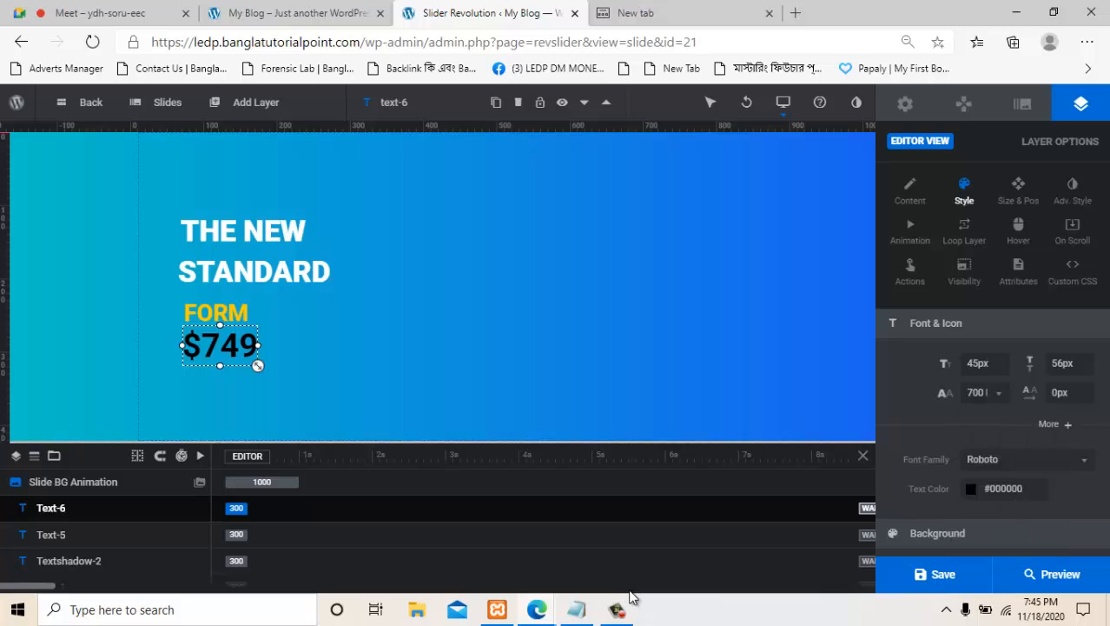
{"action": "left_click", "coordinate": [486, 296]}
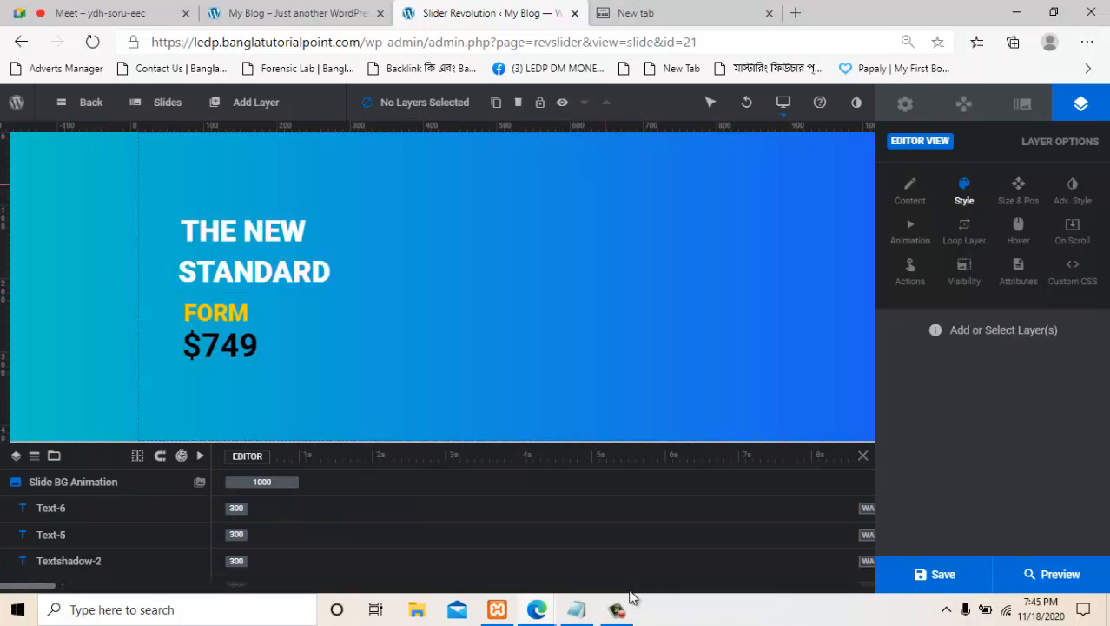
Add an image layer and place its placeholder to the right of the text layers.
{"action": "mouse_move", "coordinate": [255, 103]}
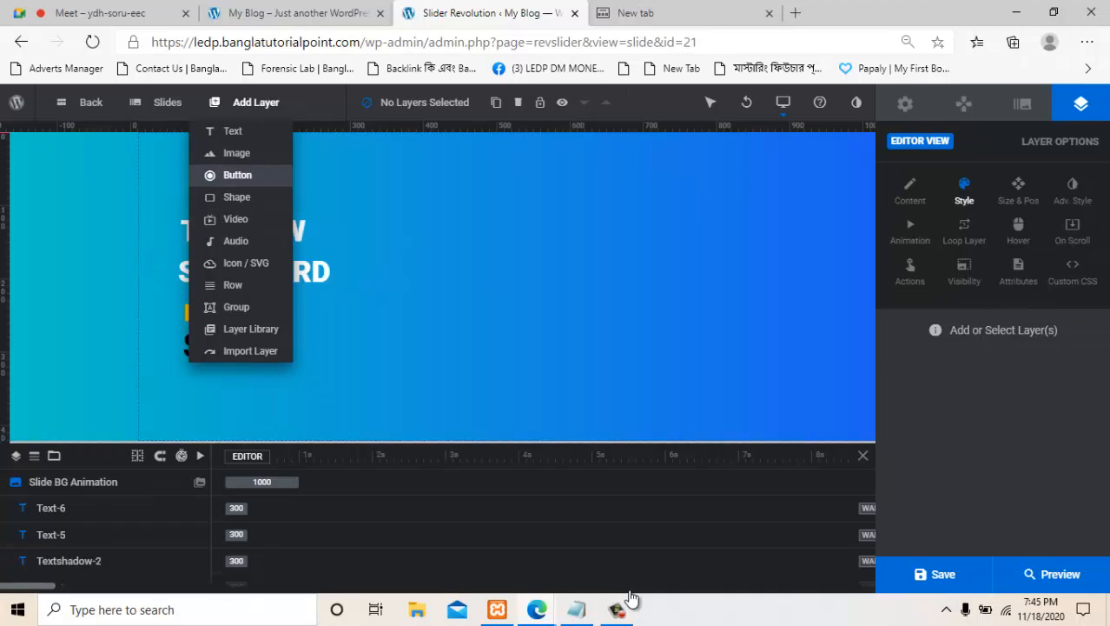
{"action": "mouse_move", "coordinate": [237, 153]}
{"action": "left_click", "coordinate": [367, 196]}
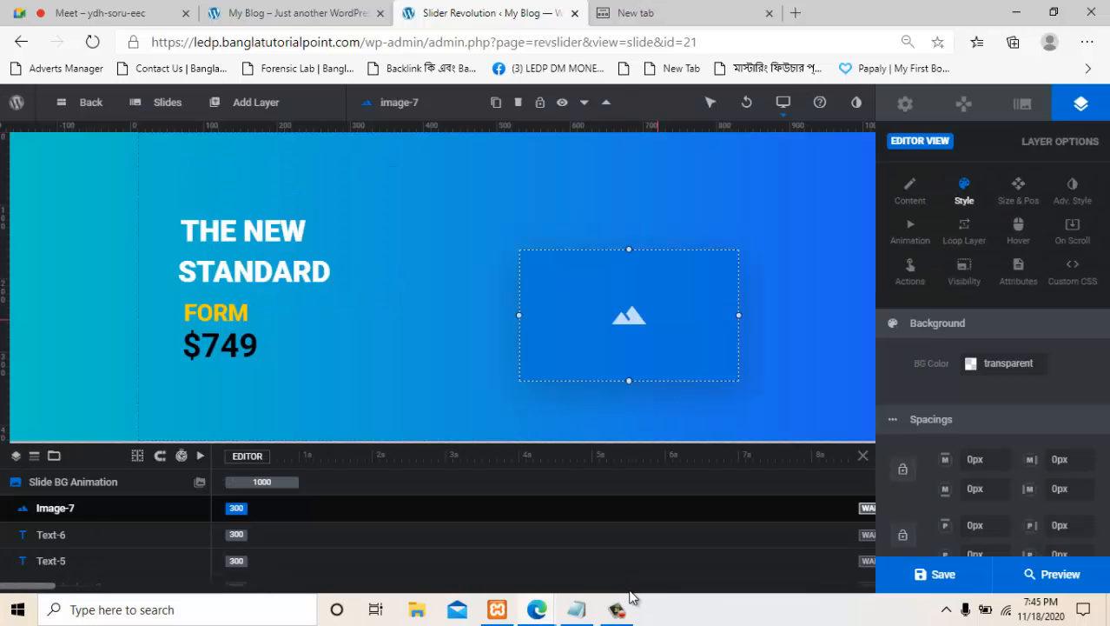
{"action": "mouse_move", "coordinate": [629, 315]}
{"action": "left_mouse_down"}
{"action": "mouse_move", "coordinate": [667, 320]}
{"action": "mouse_move", "coordinate": [513, 246]}
{"action": "mouse_move", "coordinate": [631, 295]}
{"action": "mouse_move", "coordinate": [624, 288]}
{"action": "left_mouse_up"}
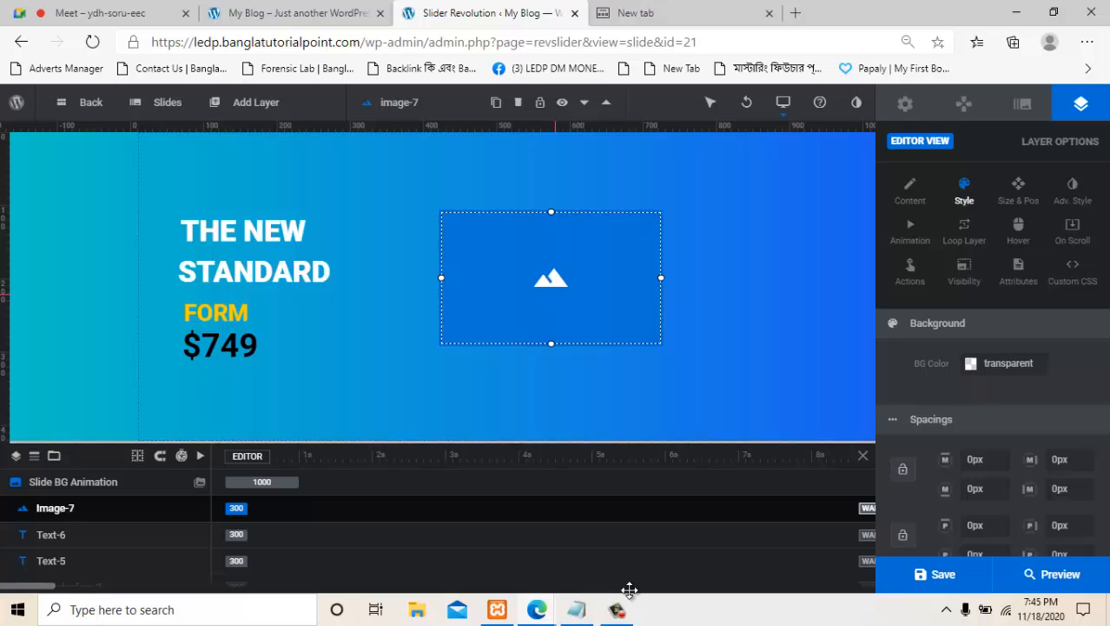
Fill the image layer with Headphones-300x300-1.jpg from the media library and move it up slightly, level with the text.
{"action": "double_click", "coordinate": [556, 292]}
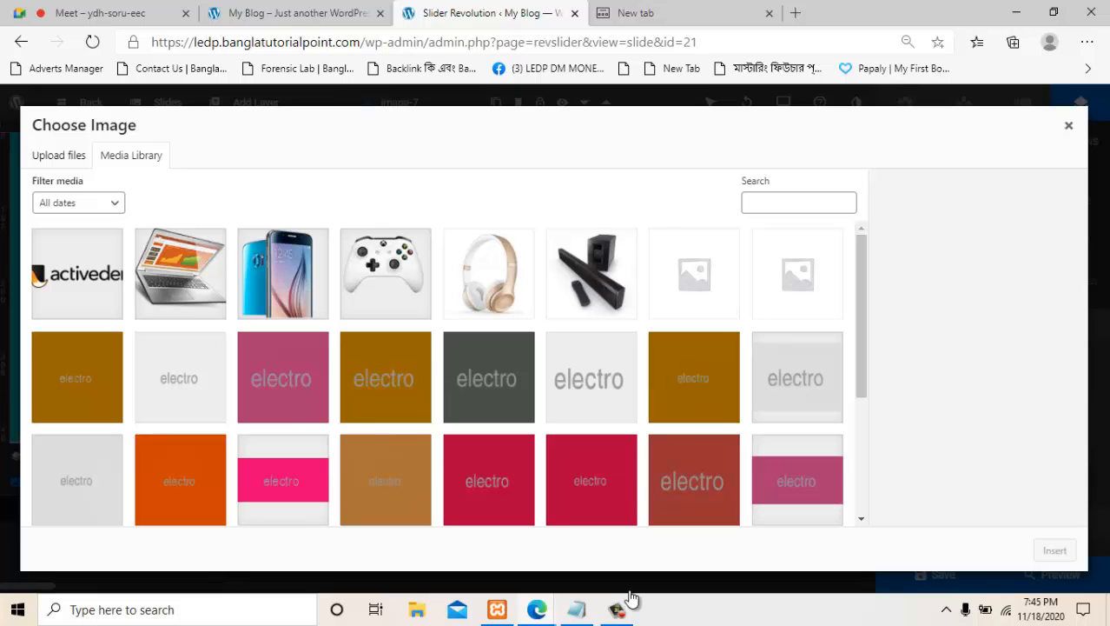
{"action": "scroll", "coordinate": [448, 373], "scroll_direction": "down", "scroll_amount": 1}
{"action": "scroll", "coordinate": [449, 374], "scroll_direction": "up", "scroll_amount": 1}
{"action": "left_click", "coordinate": [488, 274]}
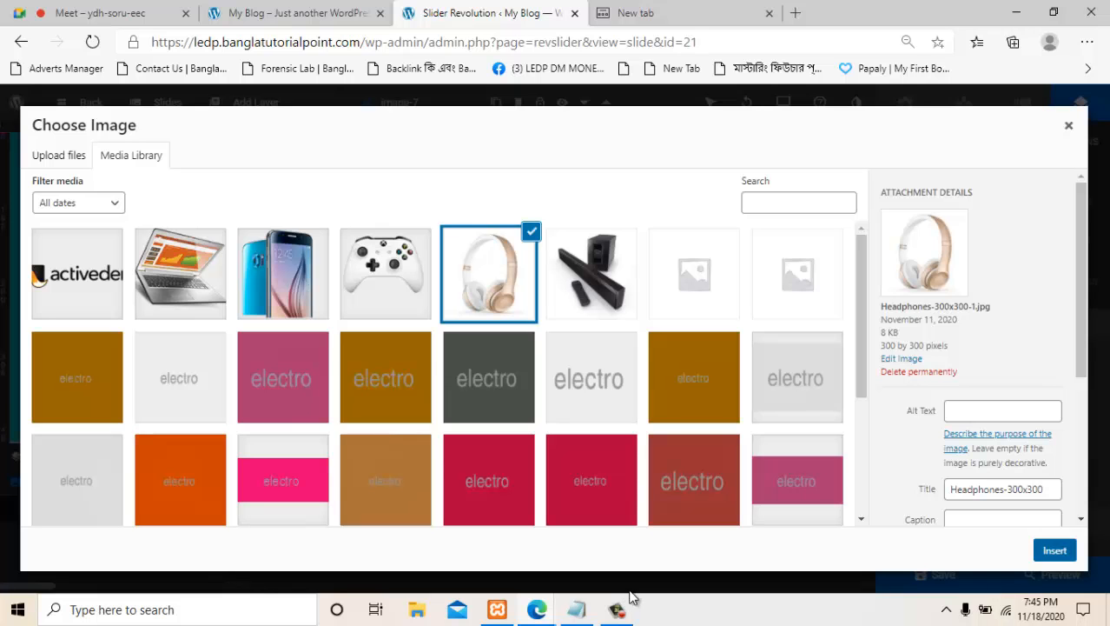
{"action": "left_click", "coordinate": [1055, 550]}
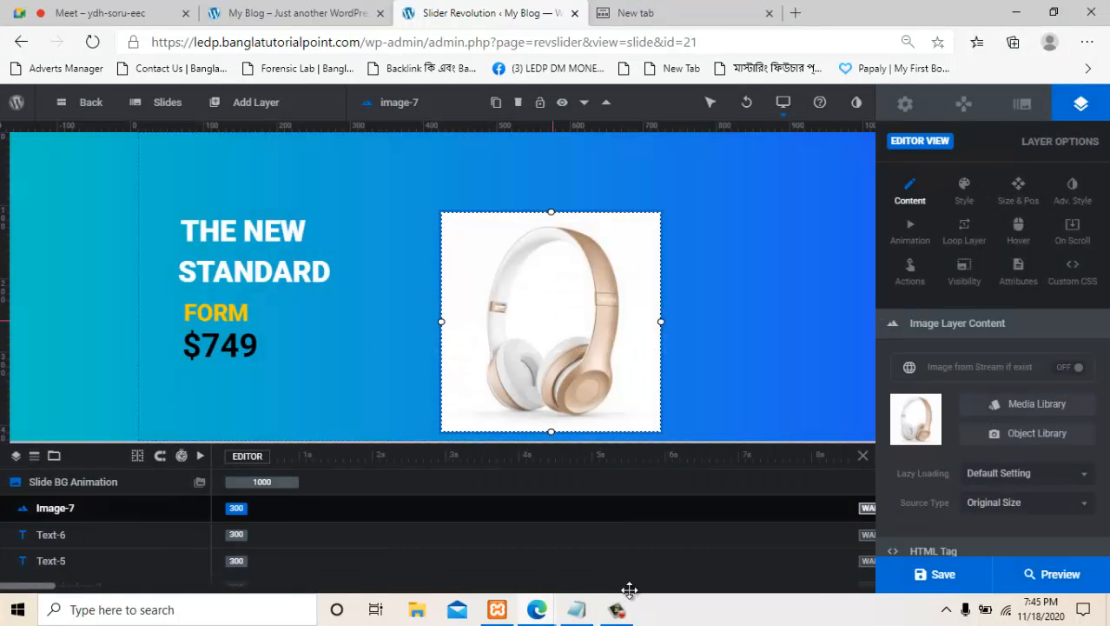
{"action": "left_click_drag", "start_coordinate": [553, 321], "coordinate": [545, 285]}
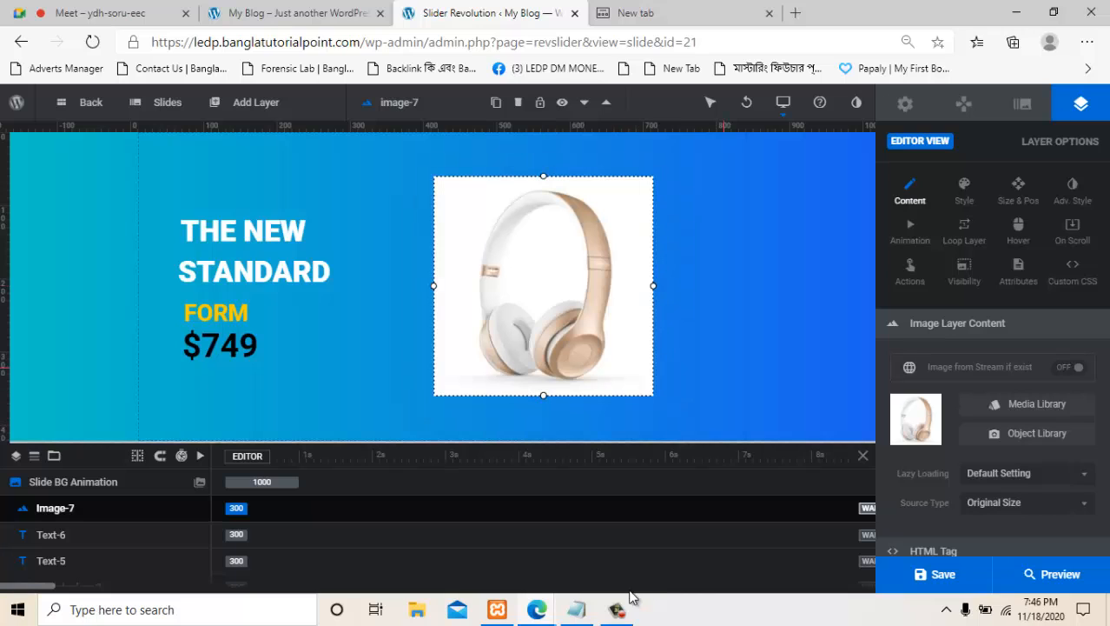
{"action": "left_click", "coordinate": [724, 368]}
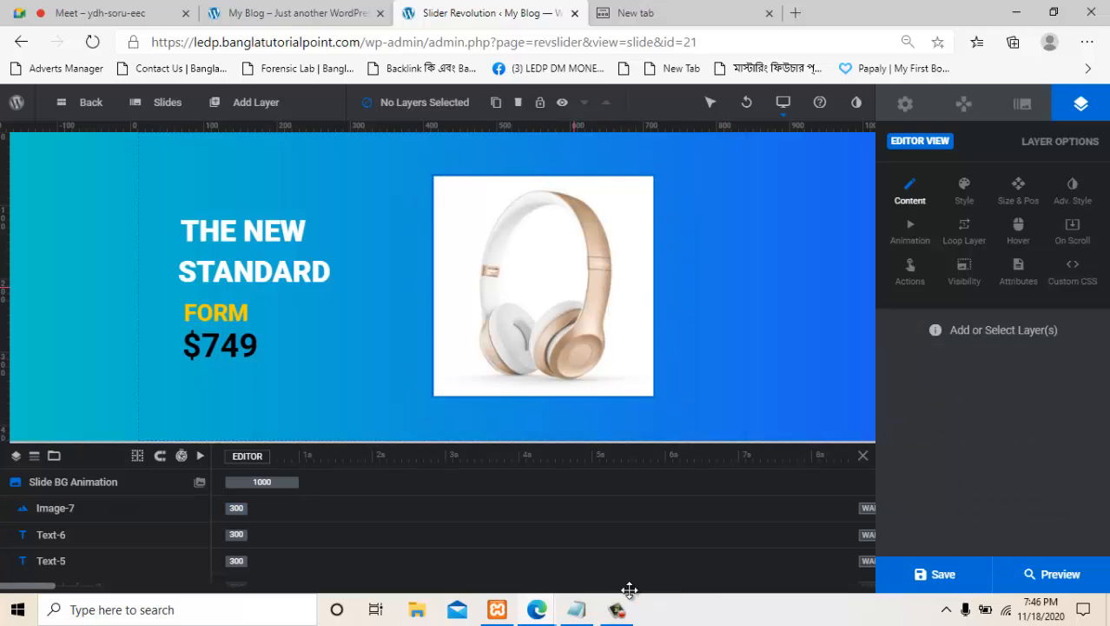
Replace the headphones picture in the image layer with the laptop image home-sl-da-3.png from the media library.
{"action": "double_click", "coordinate": [577, 283]}
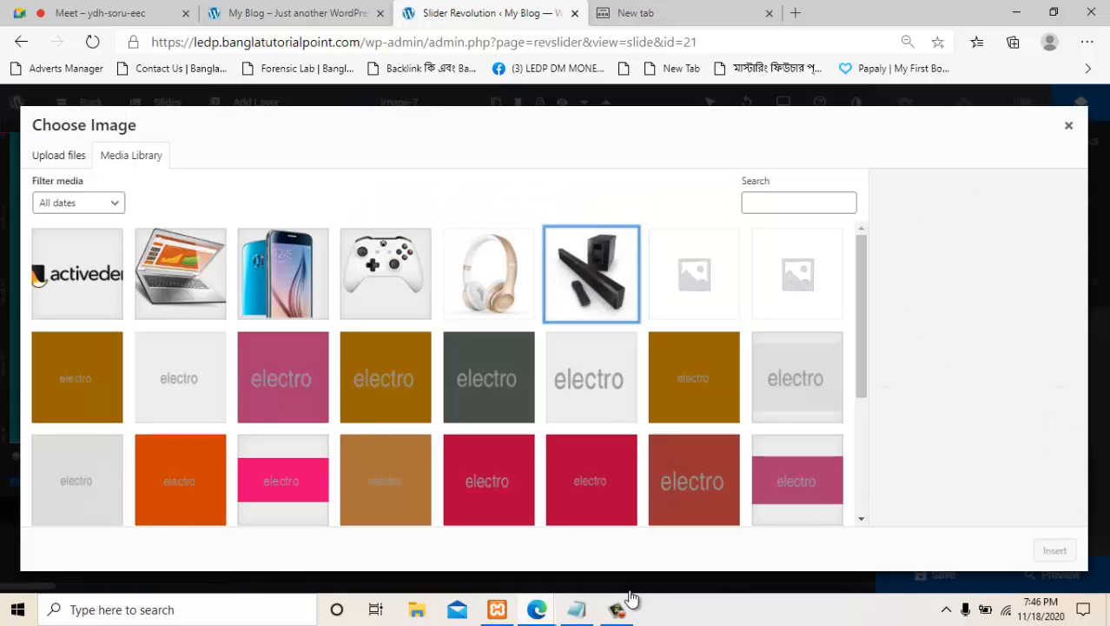
{"action": "left_click", "coordinate": [181, 274]}
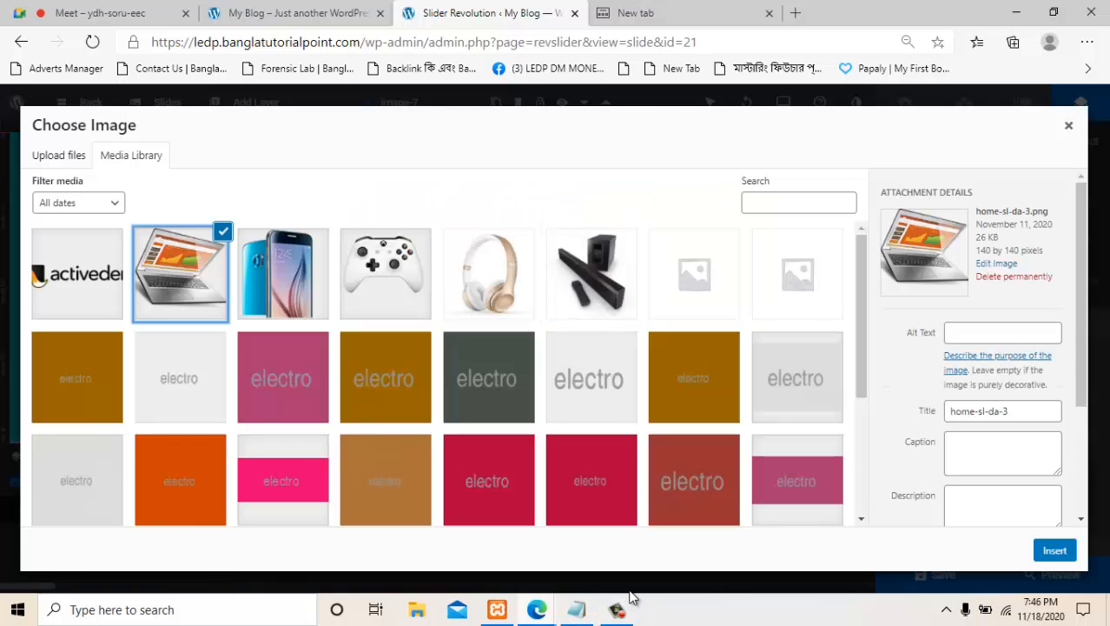
{"action": "left_click", "coordinate": [1055, 550]}
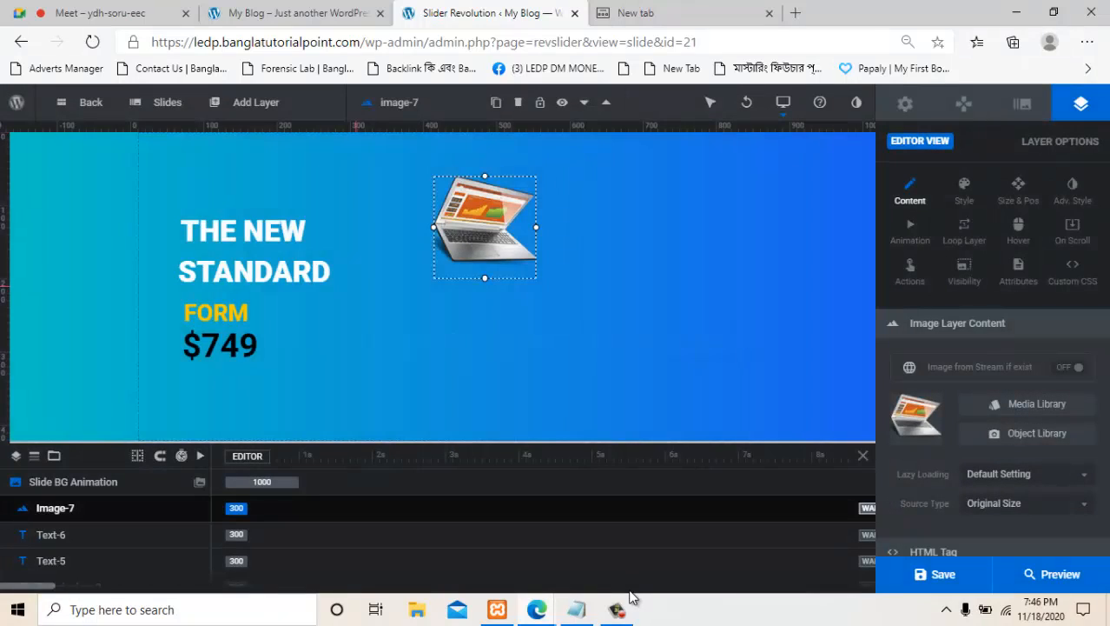
Enlarge the laptop image and place it to the right of the text block, level with the headings, and deselect it.
{"action": "left_click_drag", "start_coordinate": [450, 246], "coordinate": [471, 303]}
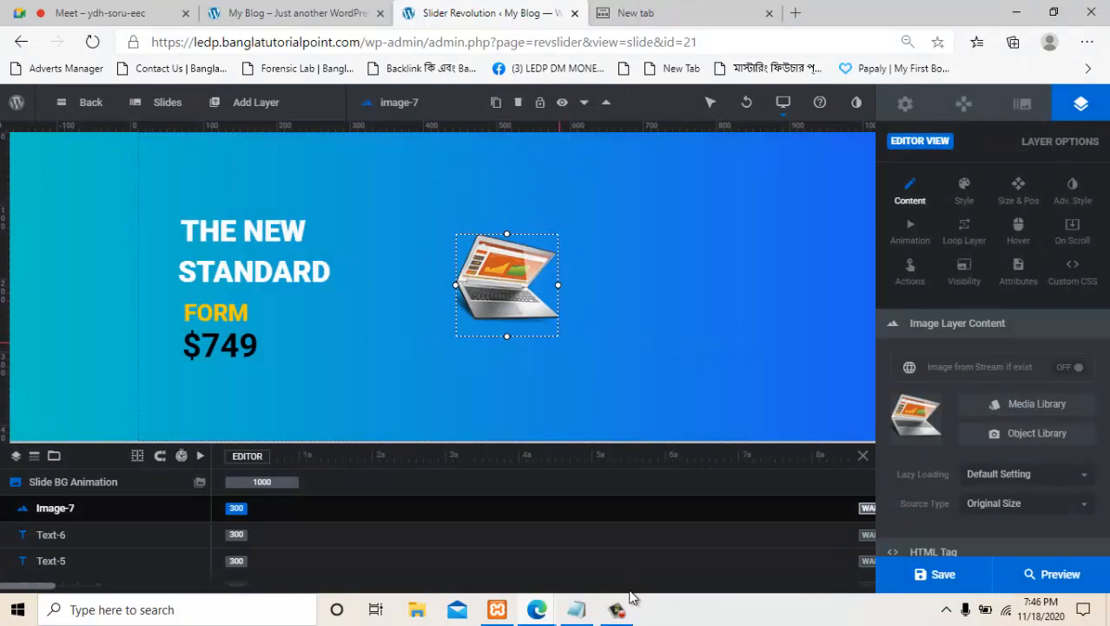
{"action": "left_click_drag", "start_coordinate": [558, 336], "coordinate": [631, 409]}
{"action": "left_click_drag", "start_coordinate": [532, 357], "coordinate": [526, 331]}
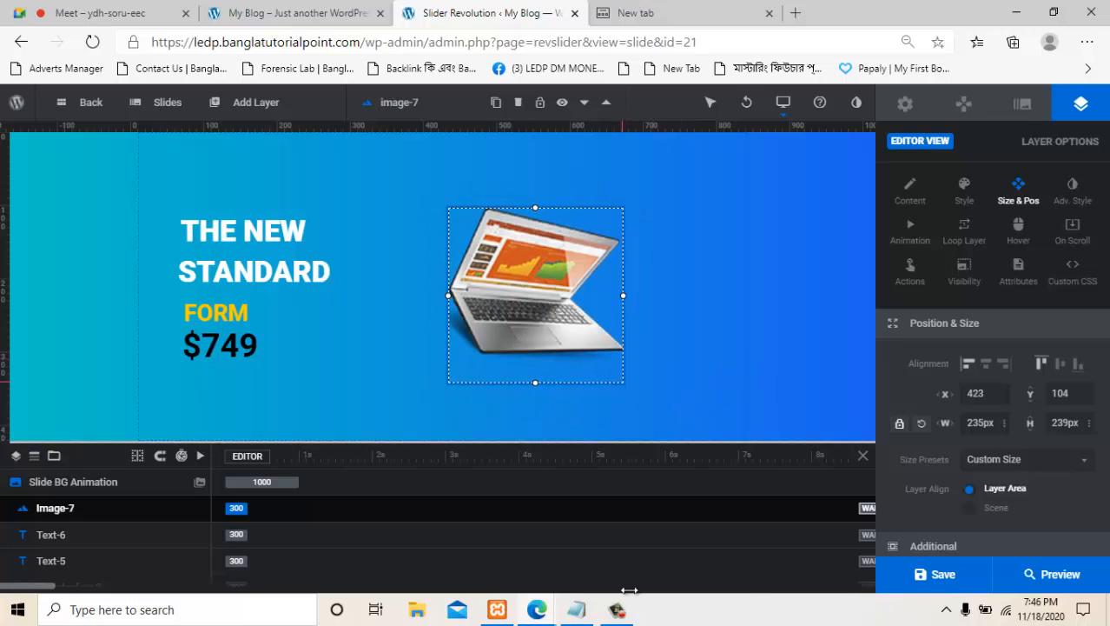
{"action": "left_click_drag", "start_coordinate": [623, 382], "coordinate": [641, 400]}
{"action": "left_click_drag", "start_coordinate": [557, 320], "coordinate": [530, 319]}
{"action": "key", "text": "Escape"}
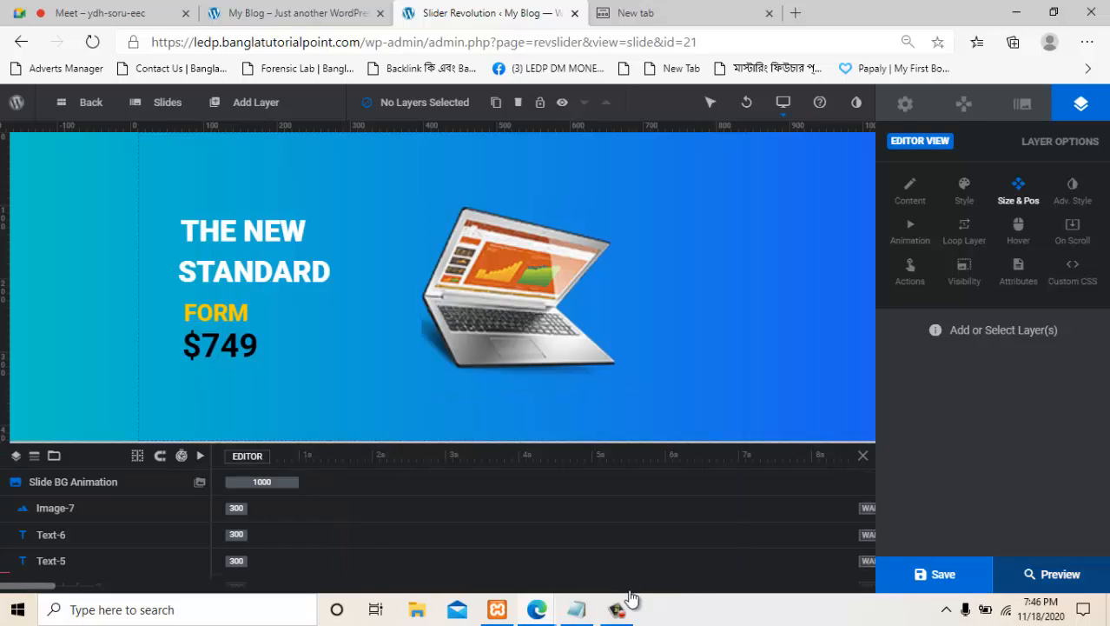
Preview the test slider in the desktop view and close the preview.
{"action": "left_click", "coordinate": [1052, 574]}
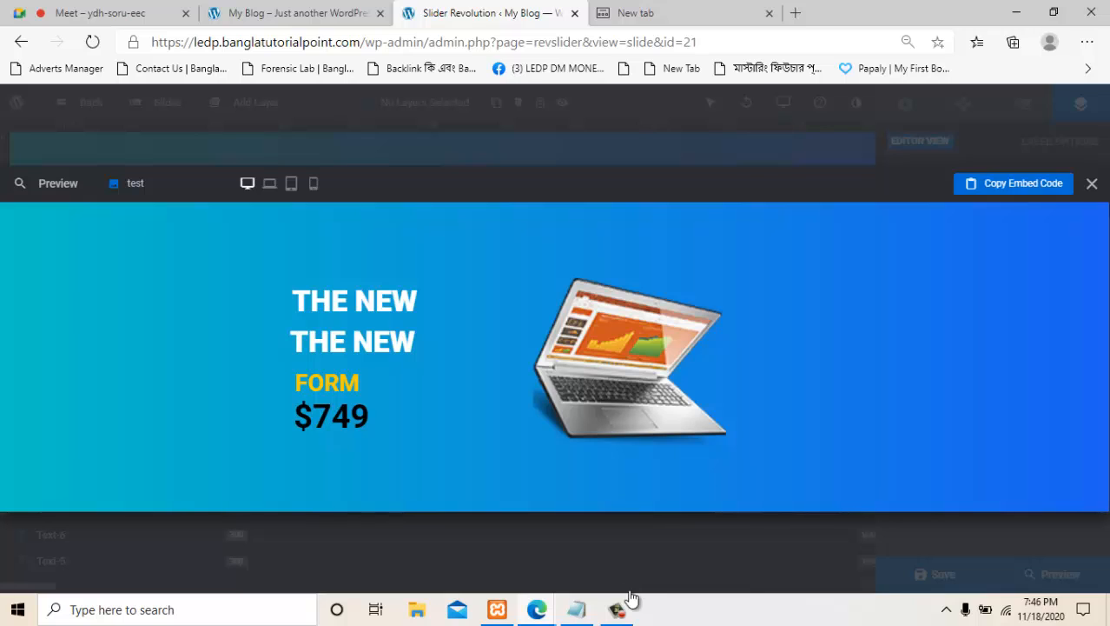
{"action": "left_click", "coordinate": [1092, 183]}
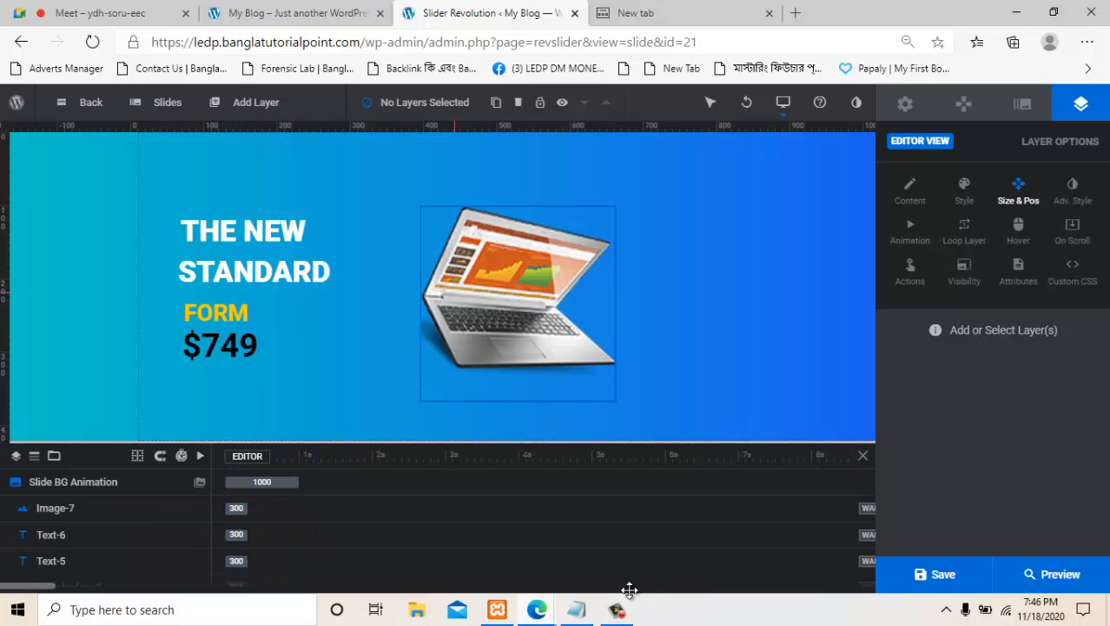
Undo the last repositioning of the laptop image.
{"action": "scroll", "coordinate": [431, 508], "scroll_direction": "down", "scroll_amount": 1}
{"action": "scroll", "coordinate": [420, 508], "scroll_direction": "up", "scroll_amount": 1}
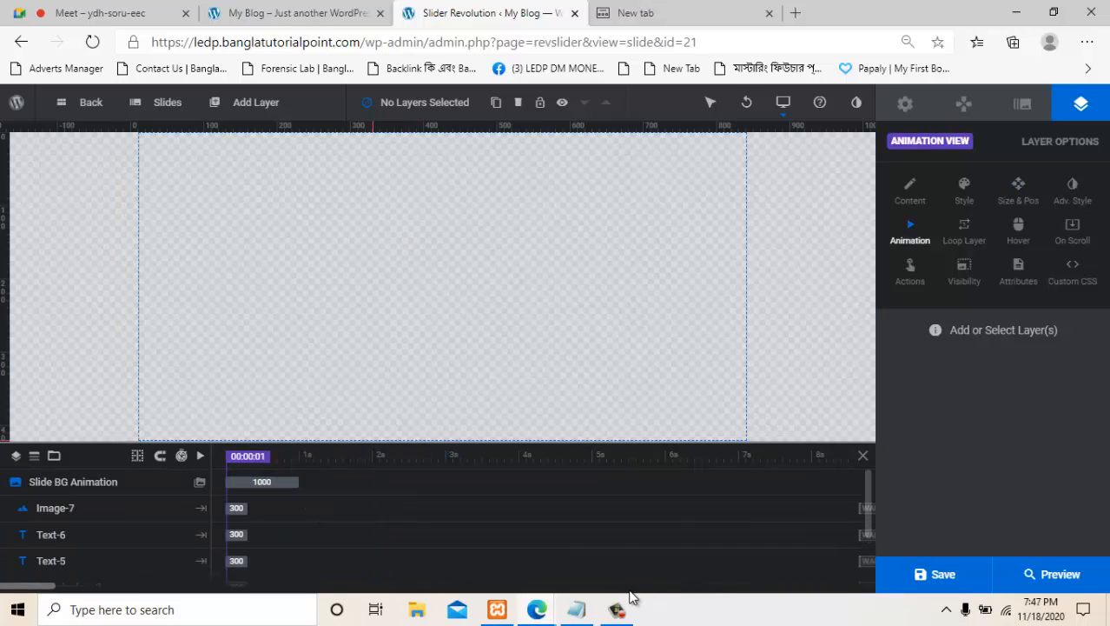
{"action": "key", "text": "ctrl+z"}
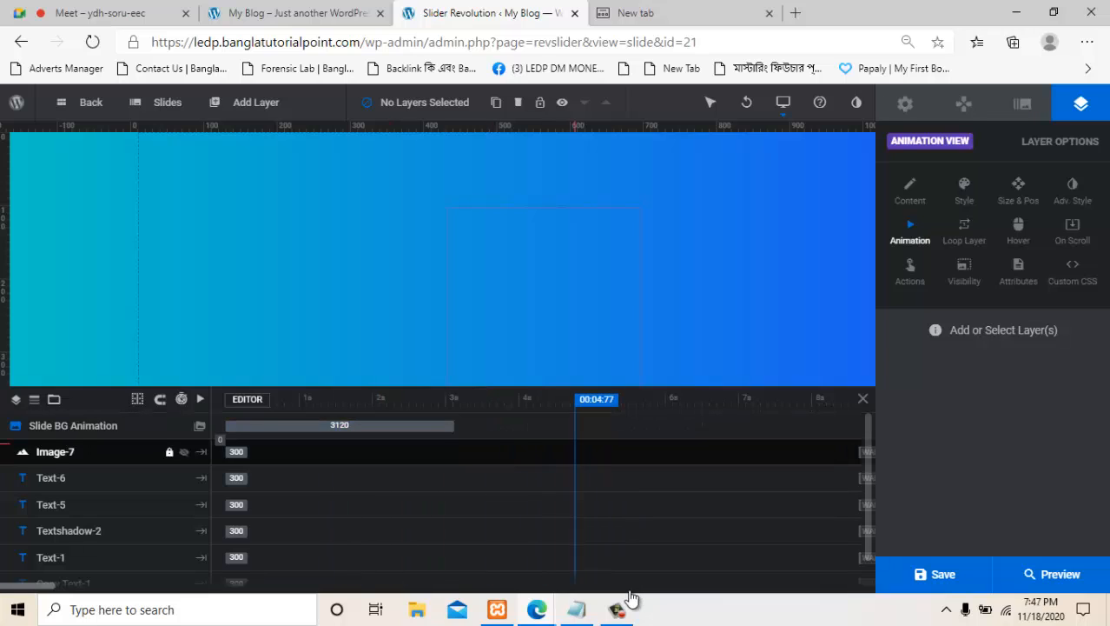
Undo the recent animation timing changes to the slide background and the layers, and deselect everything.
{"action": "key", "text": "ctrl+z"}
{"action": "key", "text": "ctrl+z"}
{"action": "key", "text": "ctrl+z"}
{"action": "key", "text": "ctrl+z"}
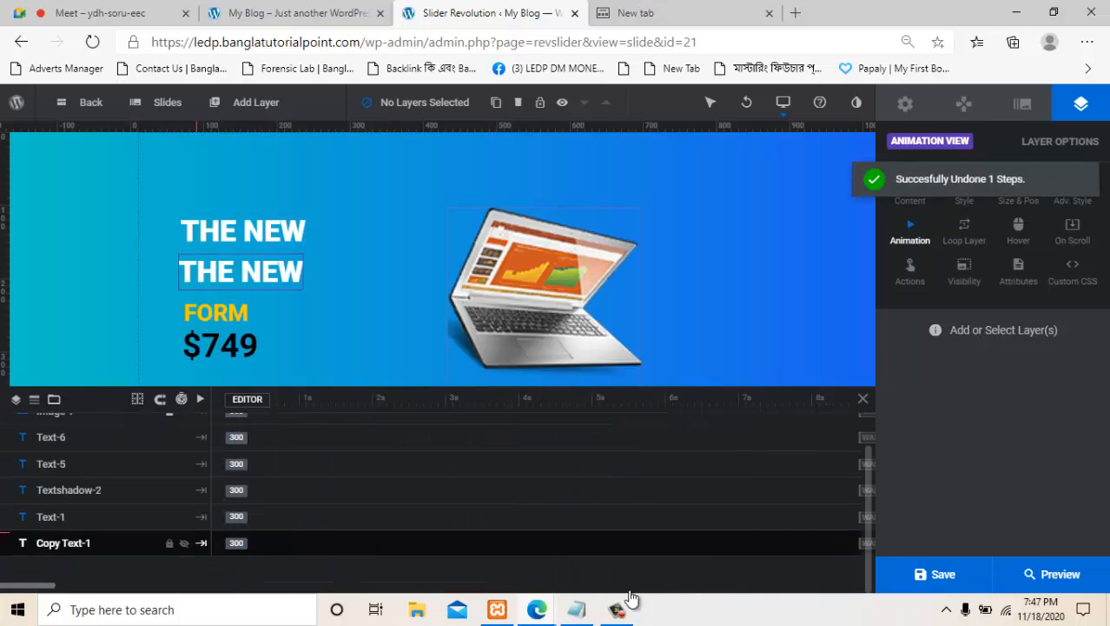
{"action": "left_click", "coordinate": [731, 282]}
{"action": "scroll", "coordinate": [731, 283], "scroll_direction": "down", "scroll_amount": 1}
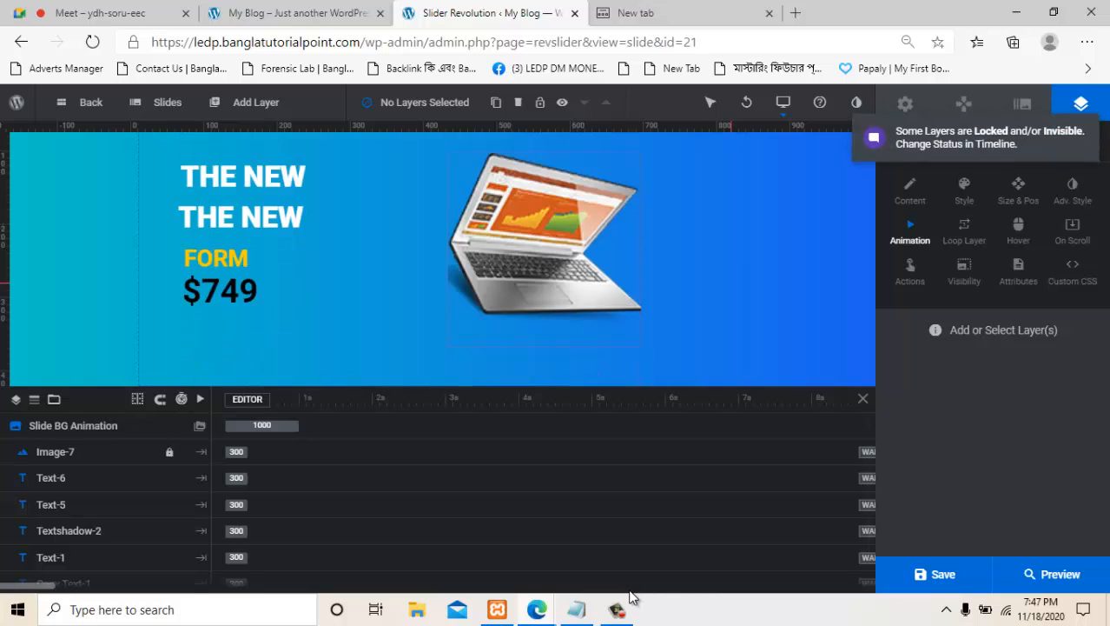
Shorten the timeline area, examine the Textshadow-2 layer's entrance frame and deselect the layer.
{"action": "left_click_drag", "start_coordinate": [630, 590], "coordinate": [634, 596]}
{"action": "scroll", "coordinate": [373, 519], "scroll_direction": "down", "scroll_amount": 2}
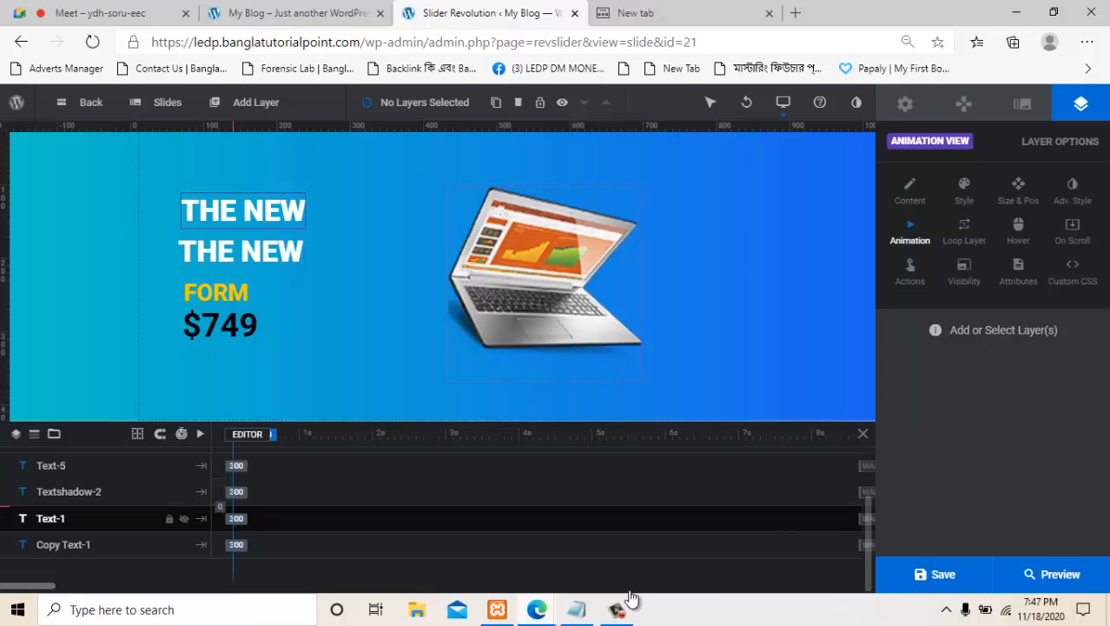
{"action": "mouse_move", "coordinate": [237, 491]}
{"action": "left_mouse_down"}
{"action": "mouse_move", "coordinate": [295, 491]}
{"action": "mouse_move", "coordinate": [234, 495]}
{"action": "left_mouse_up"}
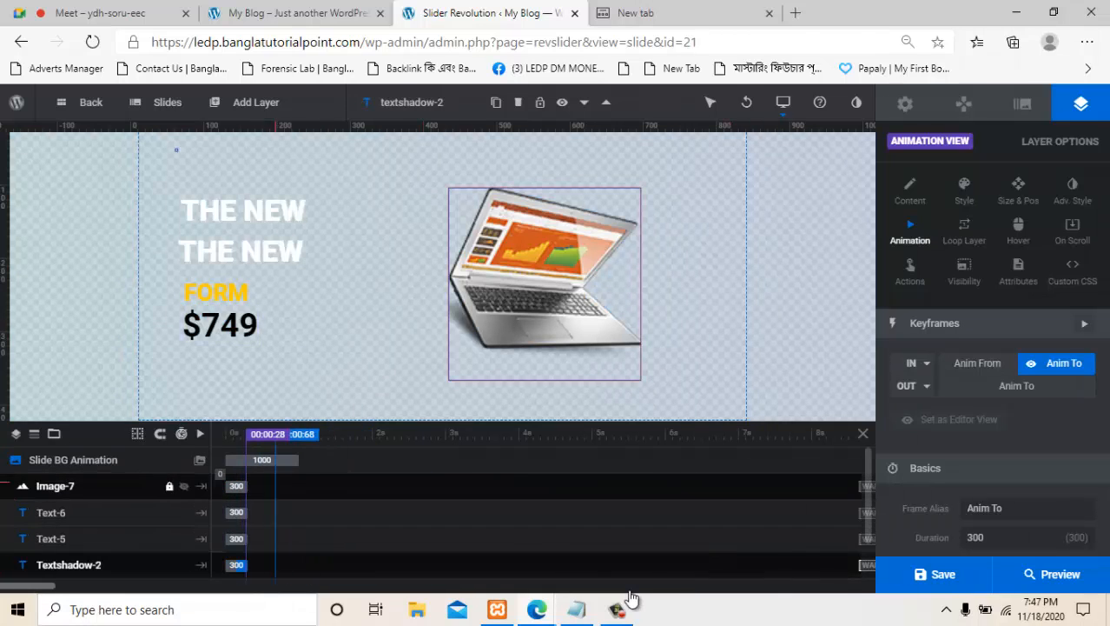
{"action": "scroll", "coordinate": [344, 516], "scroll_direction": "down", "scroll_amount": 1}
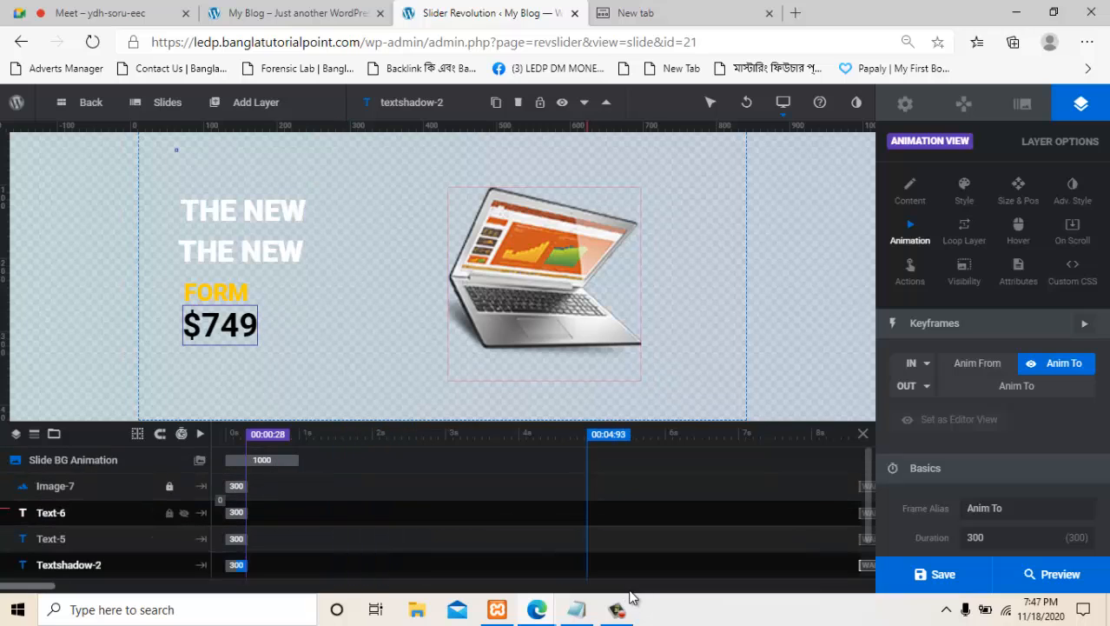
{"action": "key", "text": "ctrl+z"}
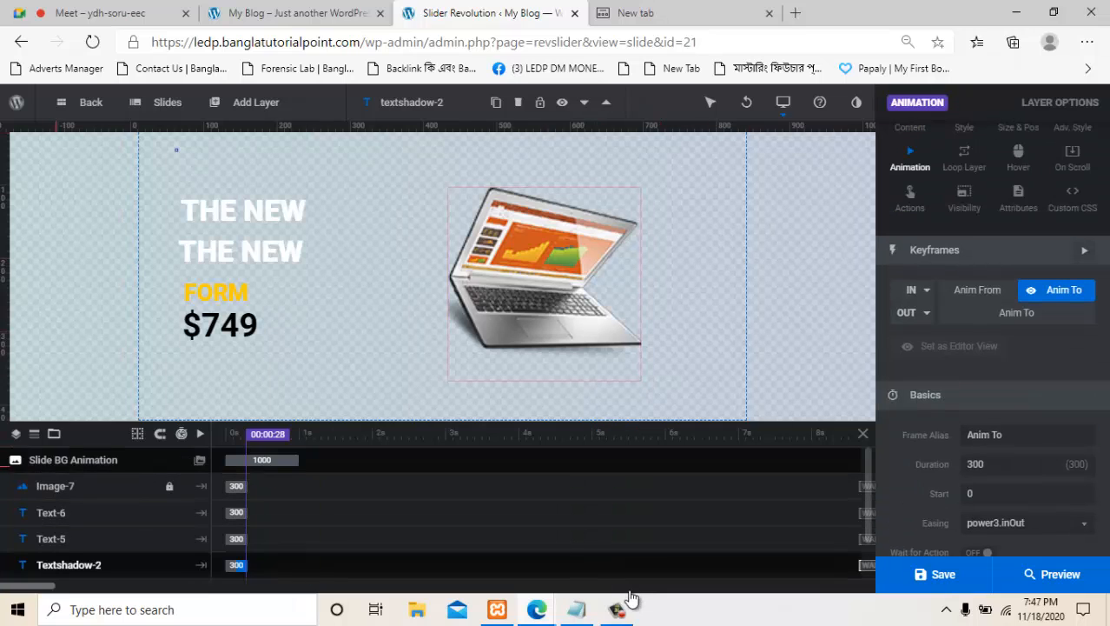
{"action": "scroll", "coordinate": [325, 524], "scroll_direction": "down", "scroll_amount": 1}
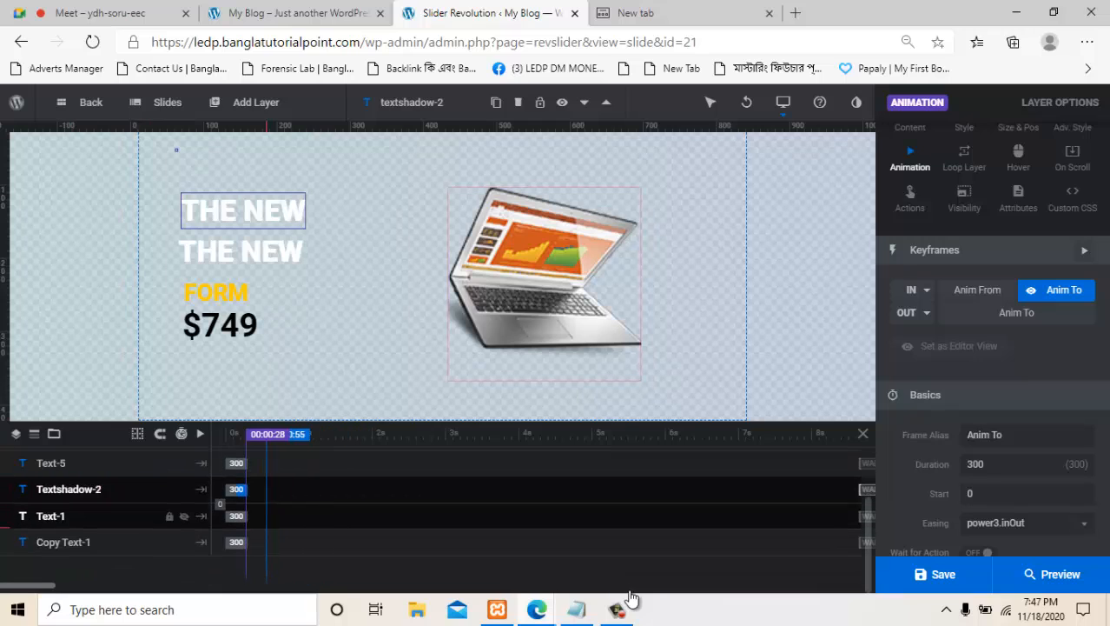
{"action": "scroll", "coordinate": [265, 526], "scroll_direction": "up", "scroll_amount": 1}
{"action": "left_click", "coordinate": [486, 294]}
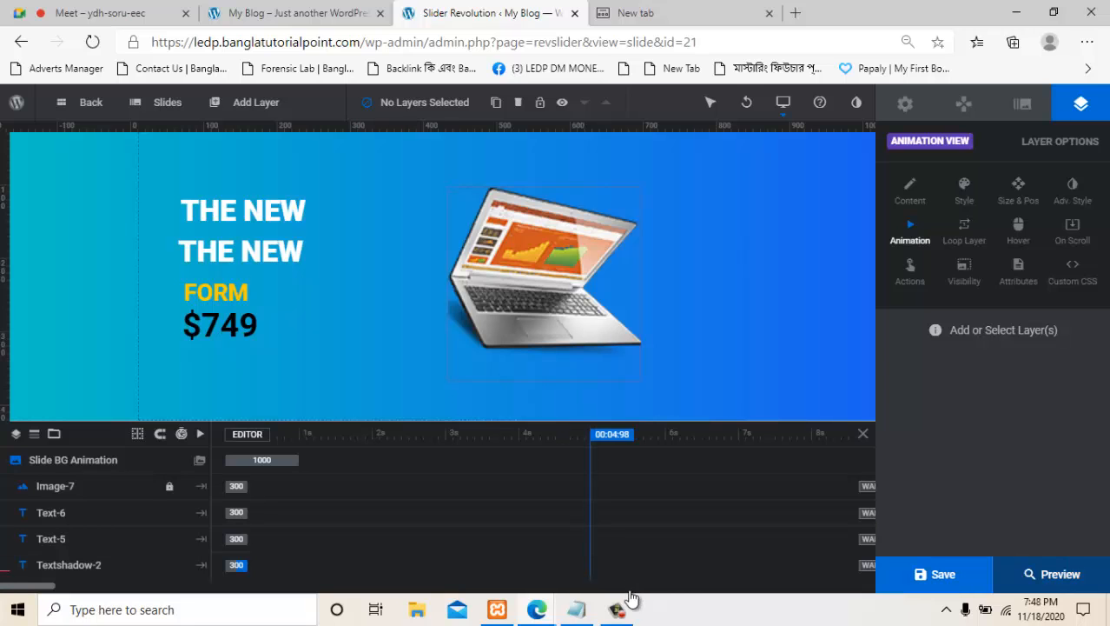
Preview the test slider in the desktop, notebook, tablet and mobile views, return to desktop and close the preview.
{"action": "left_click", "coordinate": [1052, 574]}
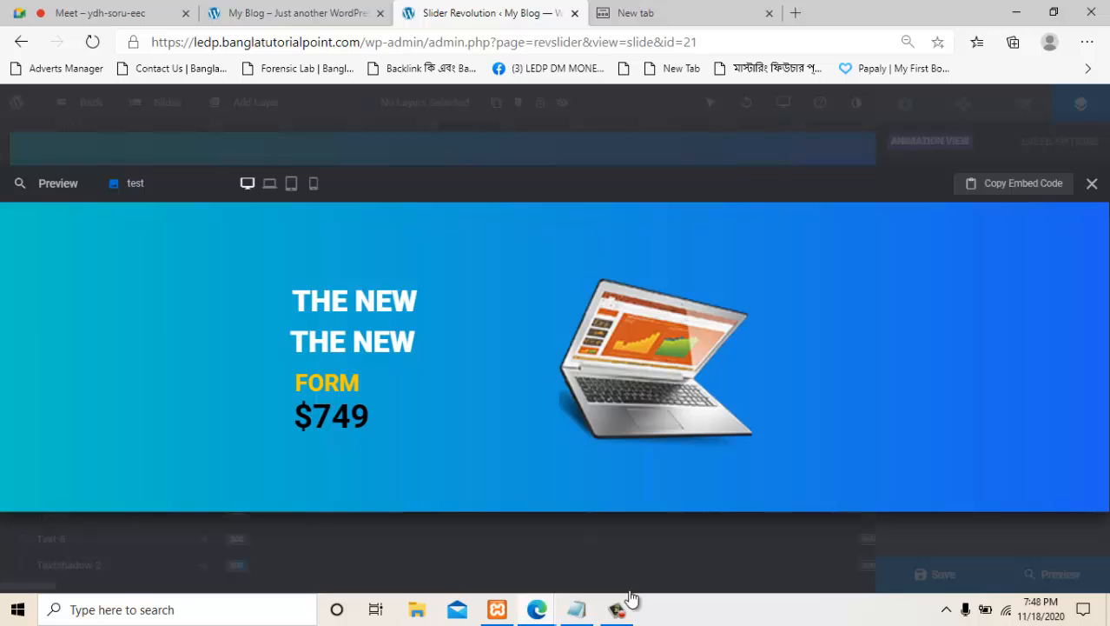
{"action": "left_click", "coordinate": [270, 182]}
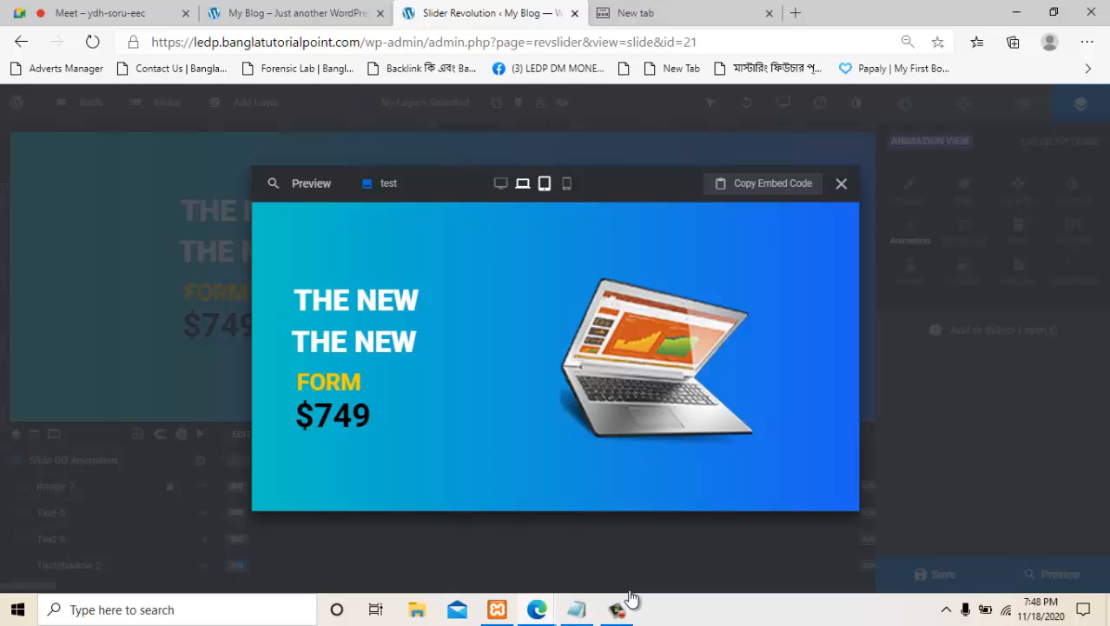
{"action": "left_click", "coordinate": [545, 183]}
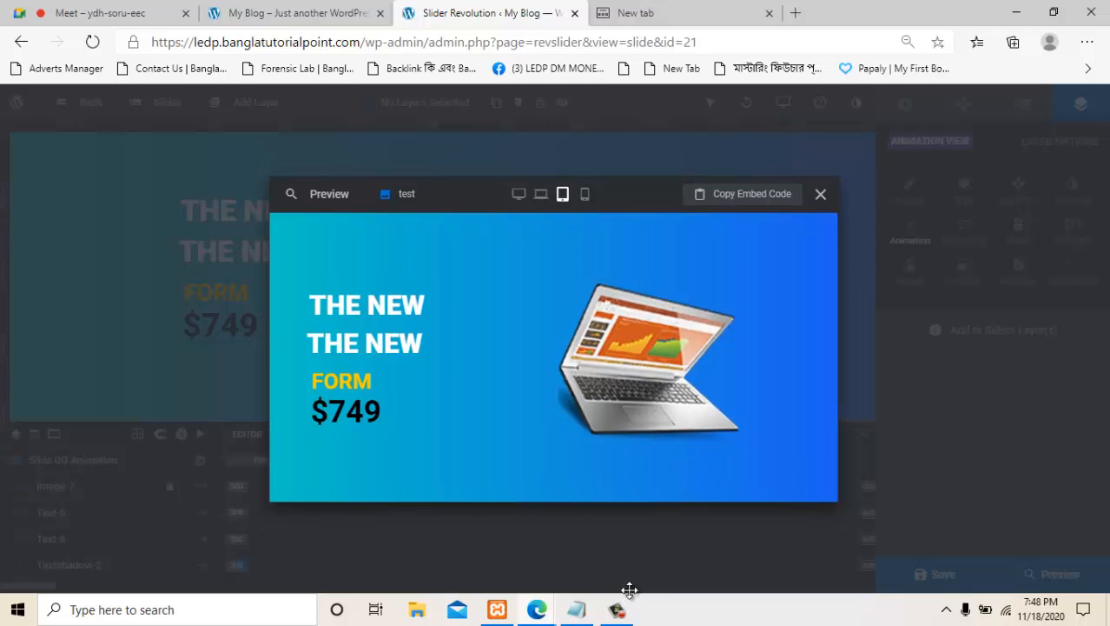
{"action": "left_click", "coordinate": [585, 194]}
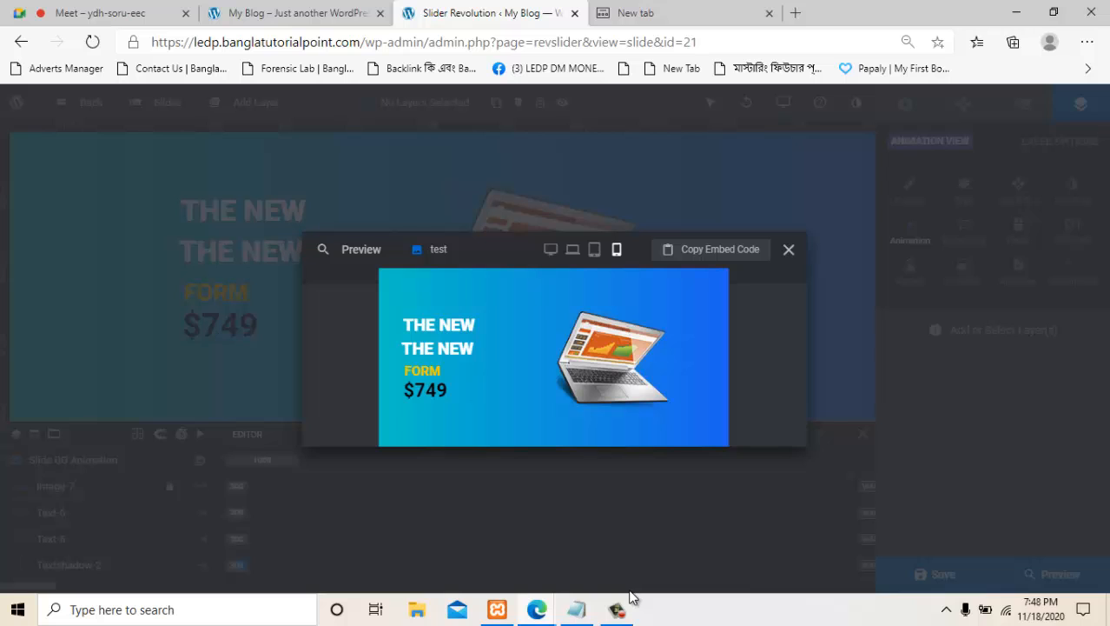
{"action": "left_click", "coordinate": [551, 249]}
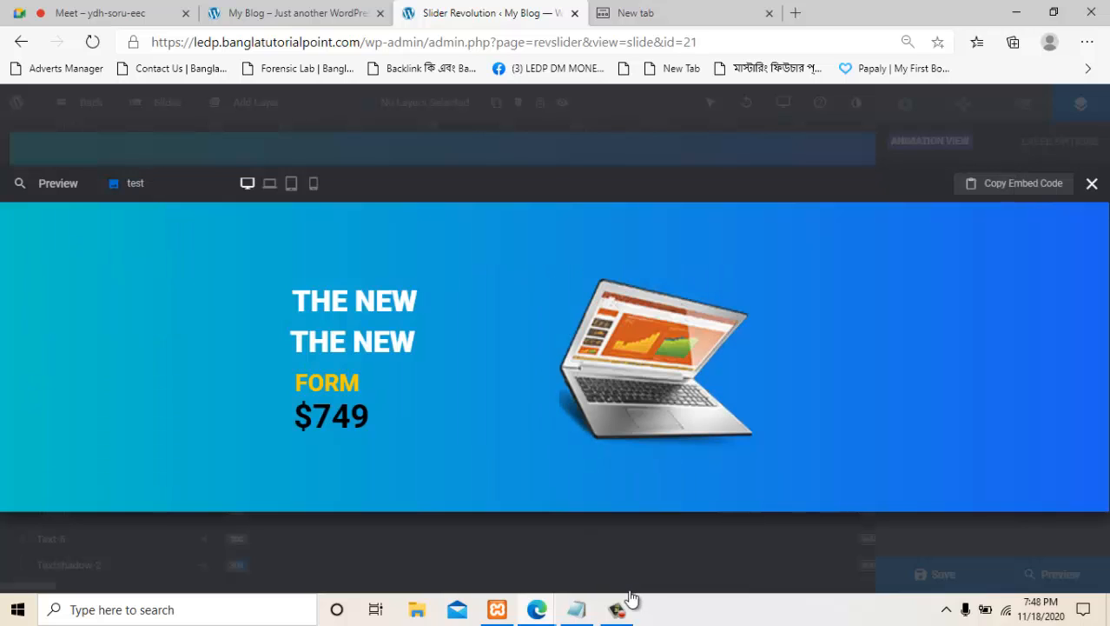
{"action": "key", "text": "Escape"}
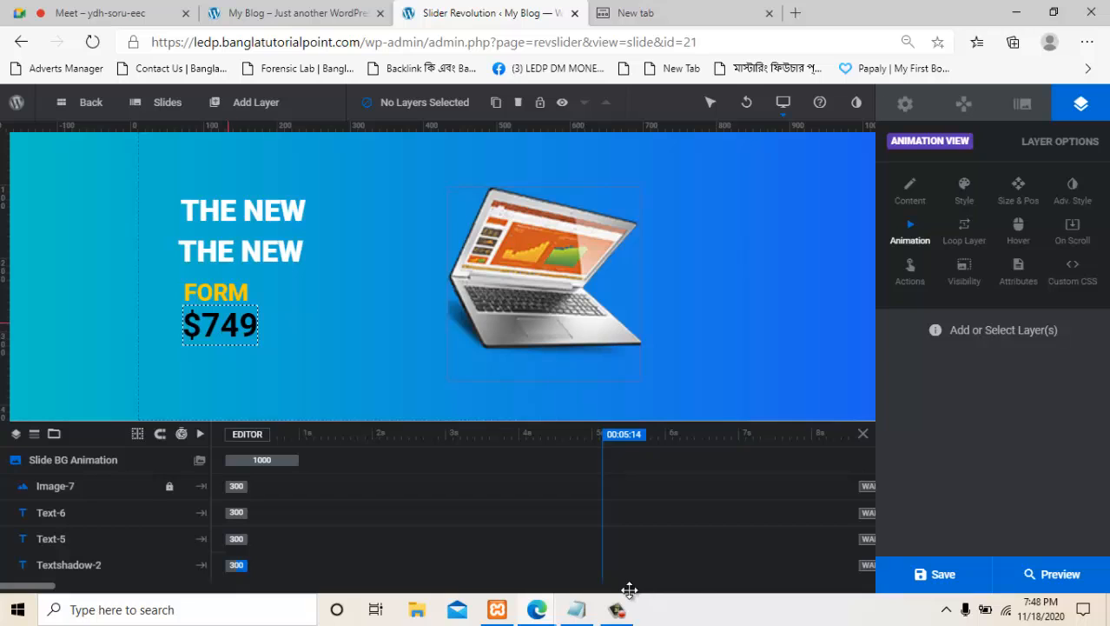
Shift the $749 price text and the FORM text slightly to the right and deselect them.
{"action": "left_click_drag", "start_coordinate": [231, 329], "coordinate": [242, 330]}
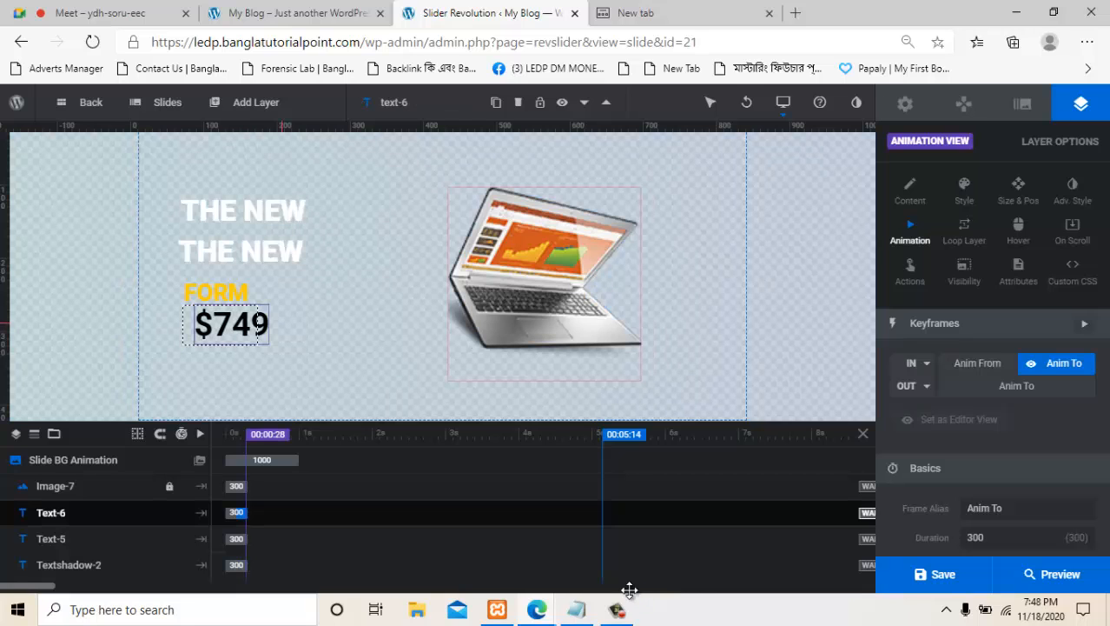
{"action": "left_click_drag", "start_coordinate": [231, 289], "coordinate": [236, 289]}
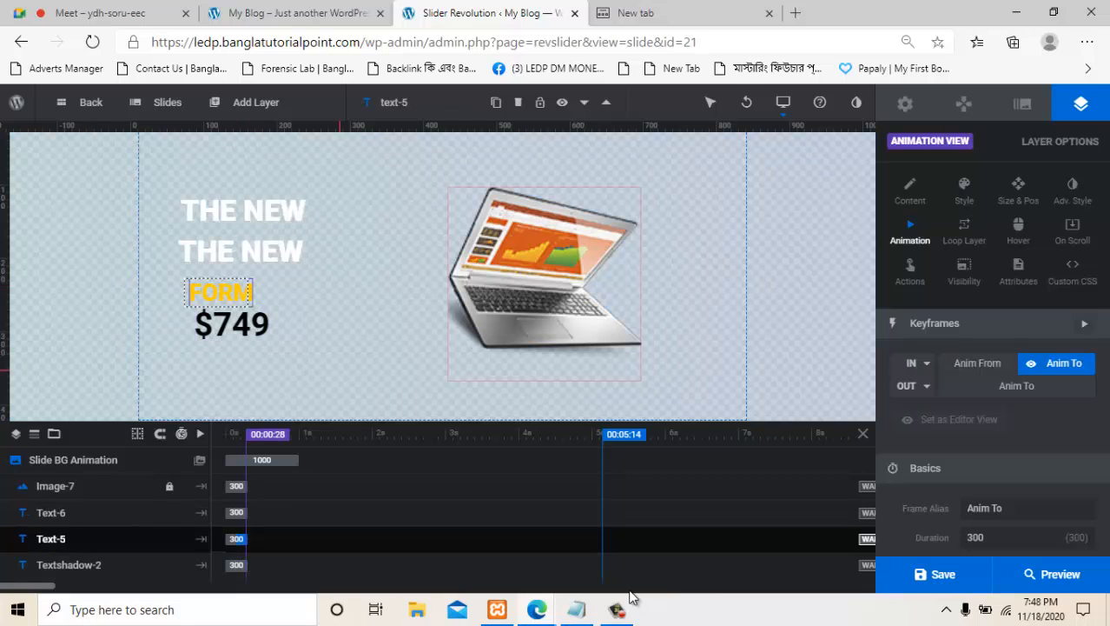
{"action": "left_click", "coordinate": [333, 364]}
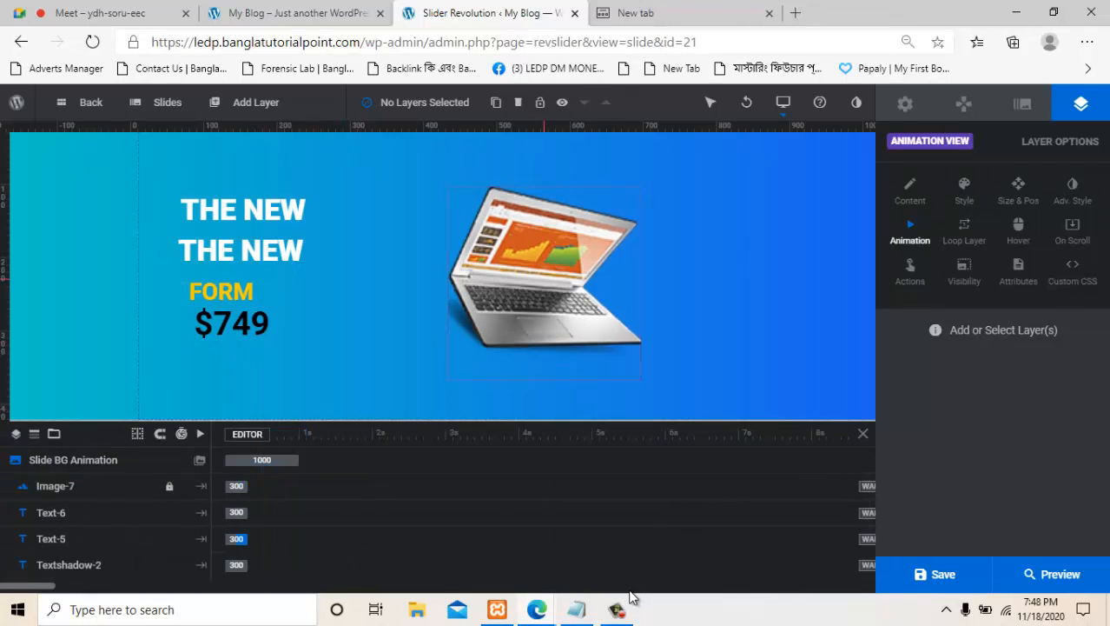
Go through the image and text layers in the timeline to identify which canvas element each one controls.
{"action": "scroll", "coordinate": [396, 541], "scroll_direction": "down", "scroll_amount": 2}
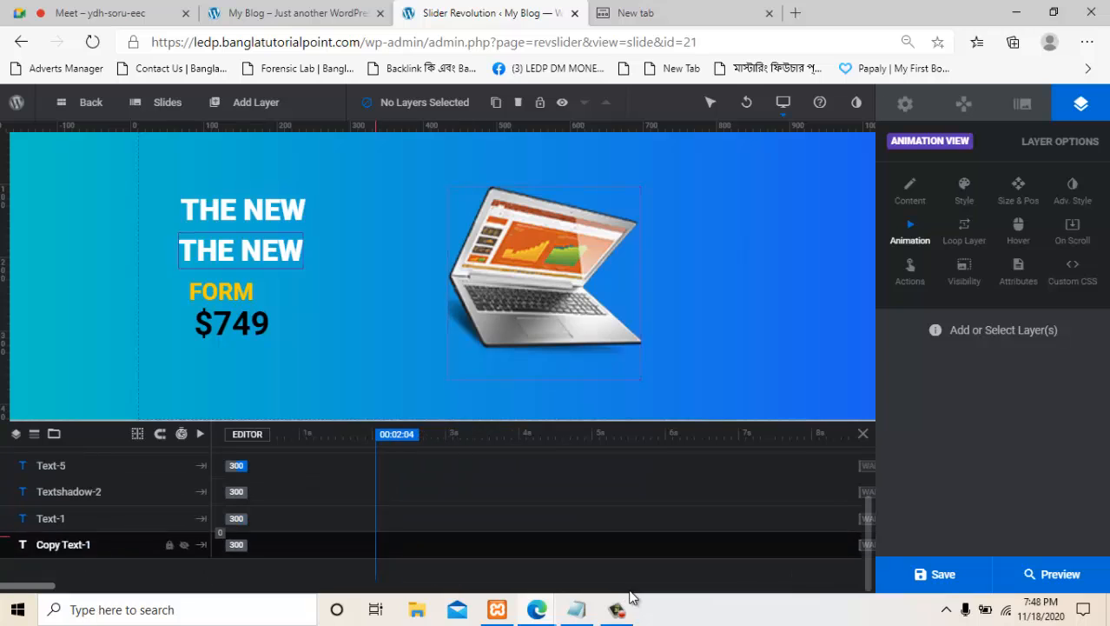
{"action": "scroll", "coordinate": [196, 540], "scroll_direction": "up", "scroll_amount": 2}
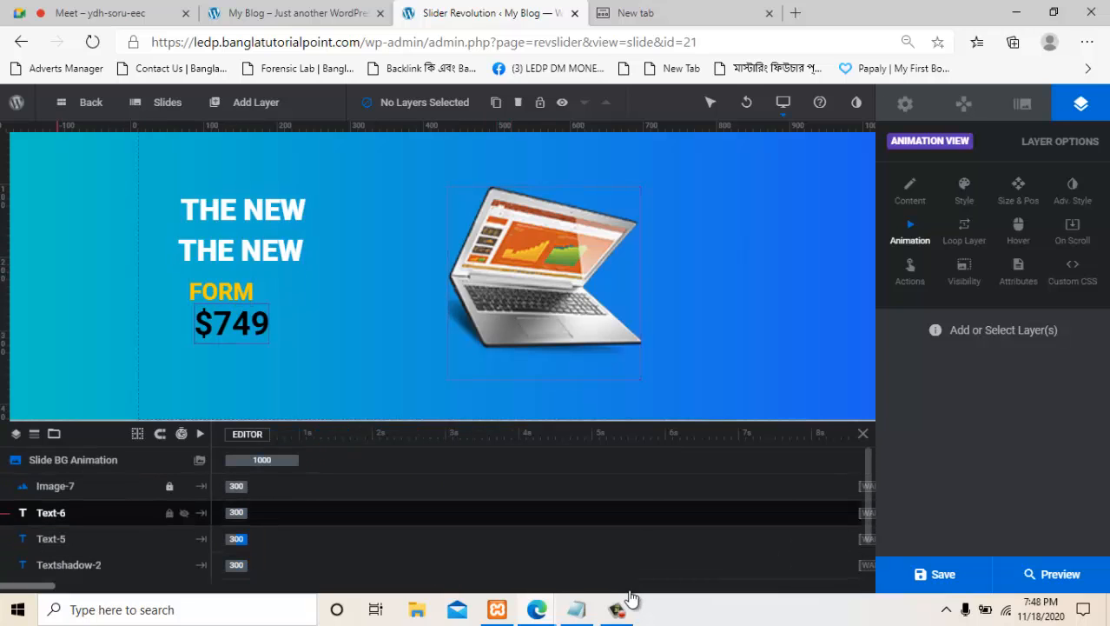
{"action": "left_click", "coordinate": [57, 512]}
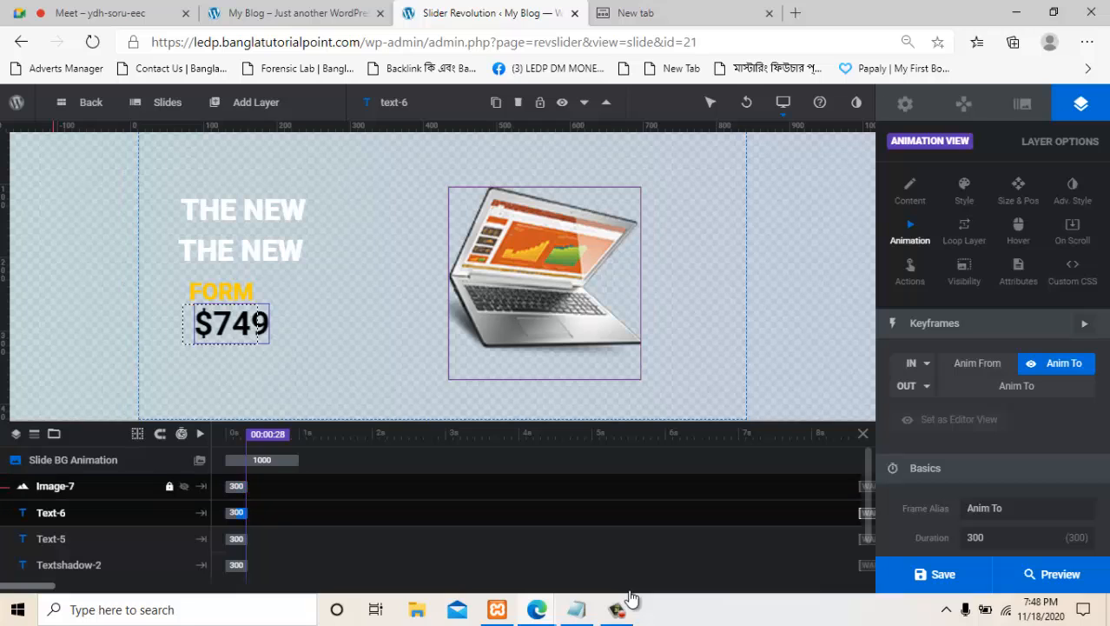
{"action": "left_click", "coordinate": [54, 487]}
{"action": "left_click", "coordinate": [50, 513]}
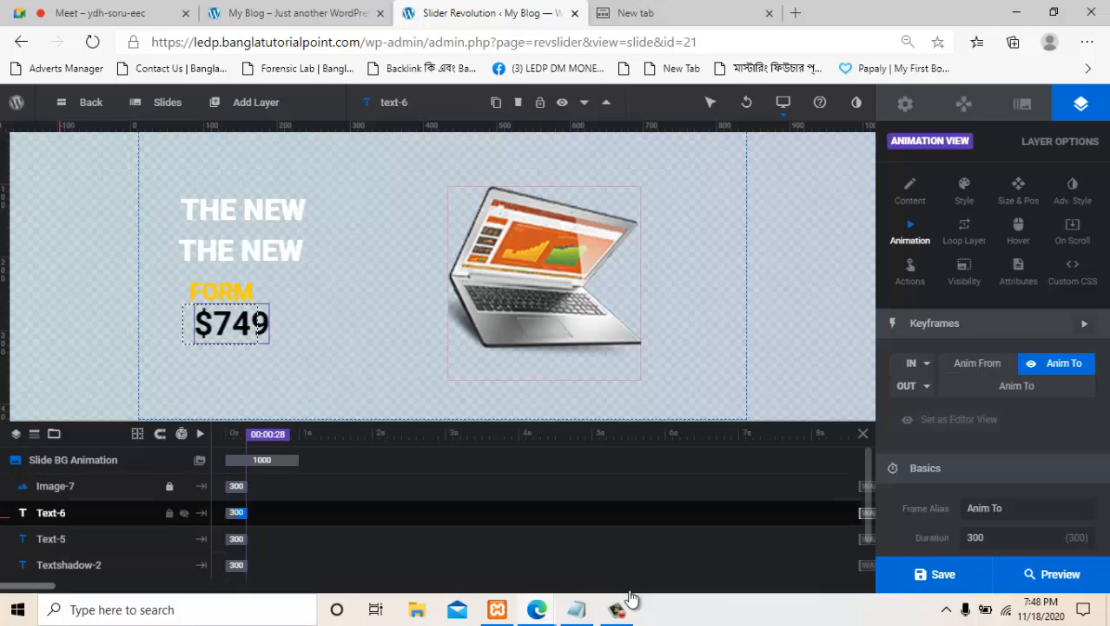
{"action": "left_click", "coordinate": [50, 539]}
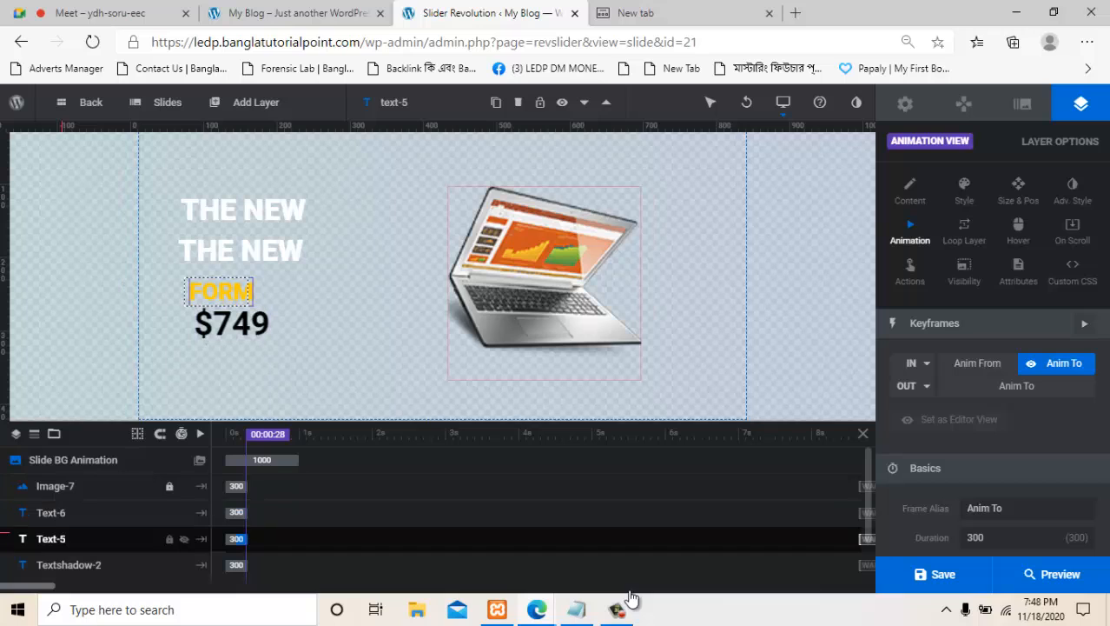
{"action": "scroll", "coordinate": [105, 513], "scroll_direction": "down", "scroll_amount": 2}
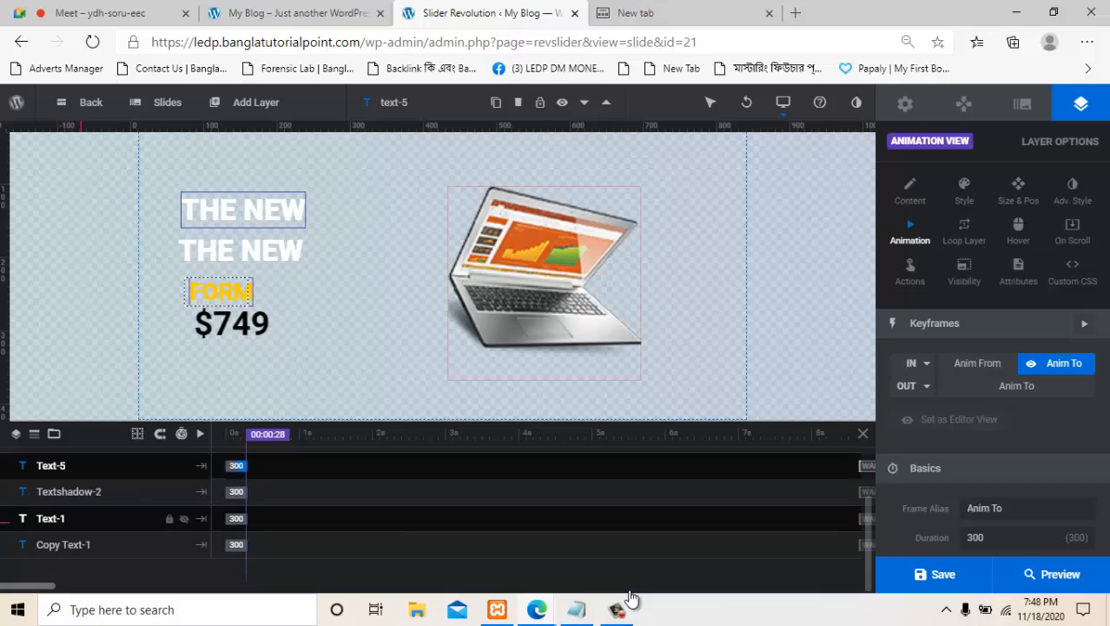
{"action": "left_click", "coordinate": [81, 521]}
{"action": "left_click", "coordinate": [85, 544]}
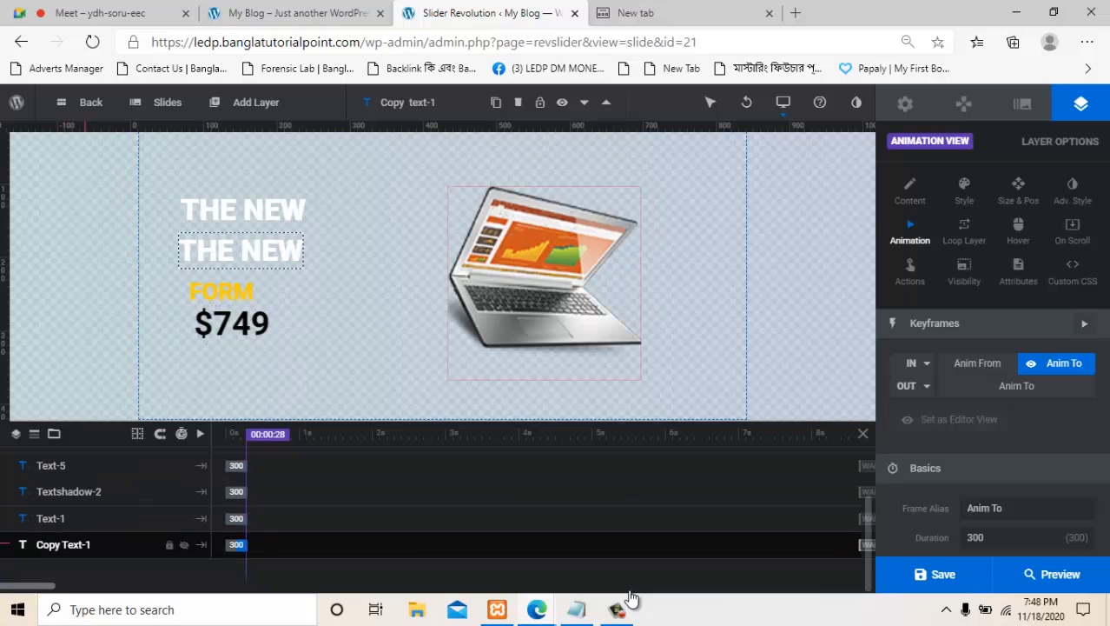
{"action": "scroll", "coordinate": [339, 513], "scroll_direction": "up", "scroll_amount": 2}
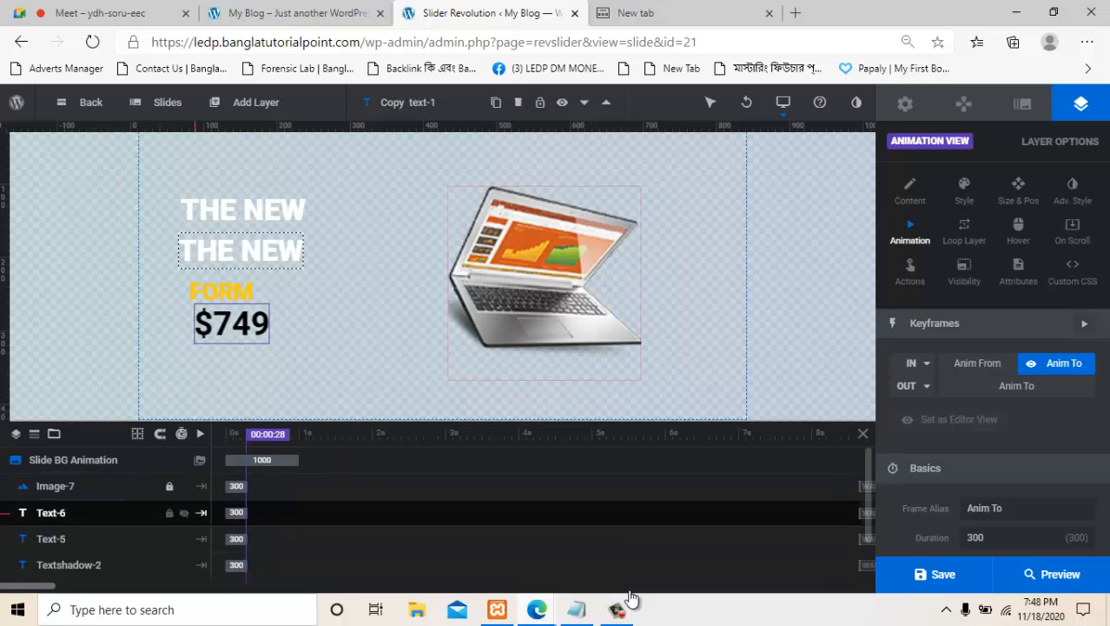
{"action": "scroll", "coordinate": [292, 518], "scroll_direction": "down", "scroll_amount": 2}
{"action": "scroll", "coordinate": [379, 514], "scroll_direction": "up", "scroll_amount": 2}
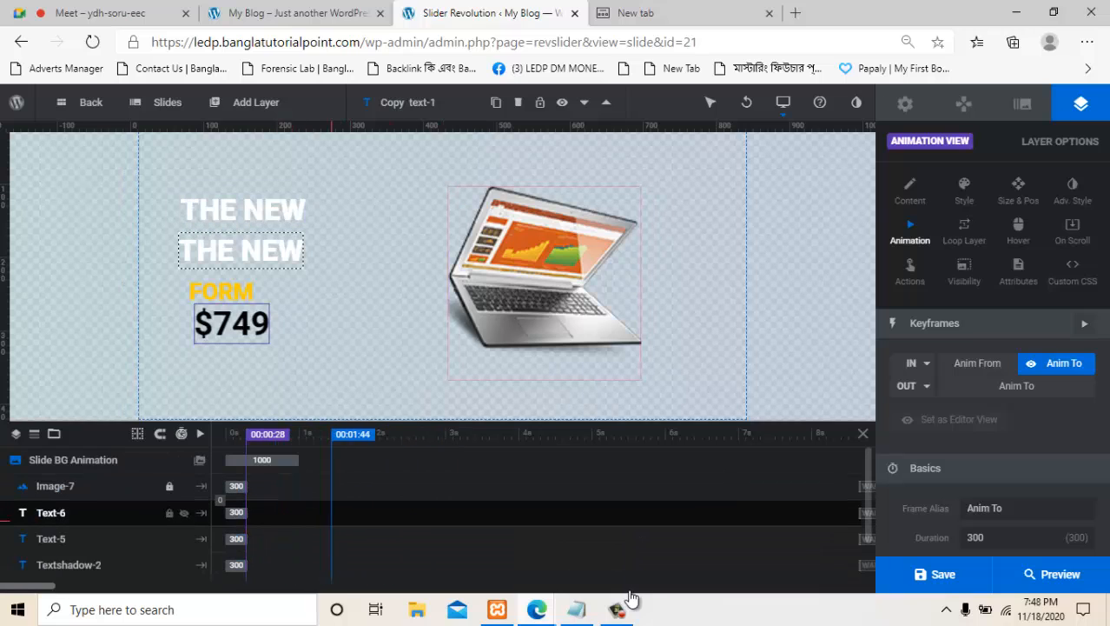
Delay Text-6's entrance to end at about 1.77 s and Text-5's to just under 1 s, preview the slider and deselect.
{"action": "left_click_drag", "start_coordinate": [238, 512], "coordinate": [347, 506]}
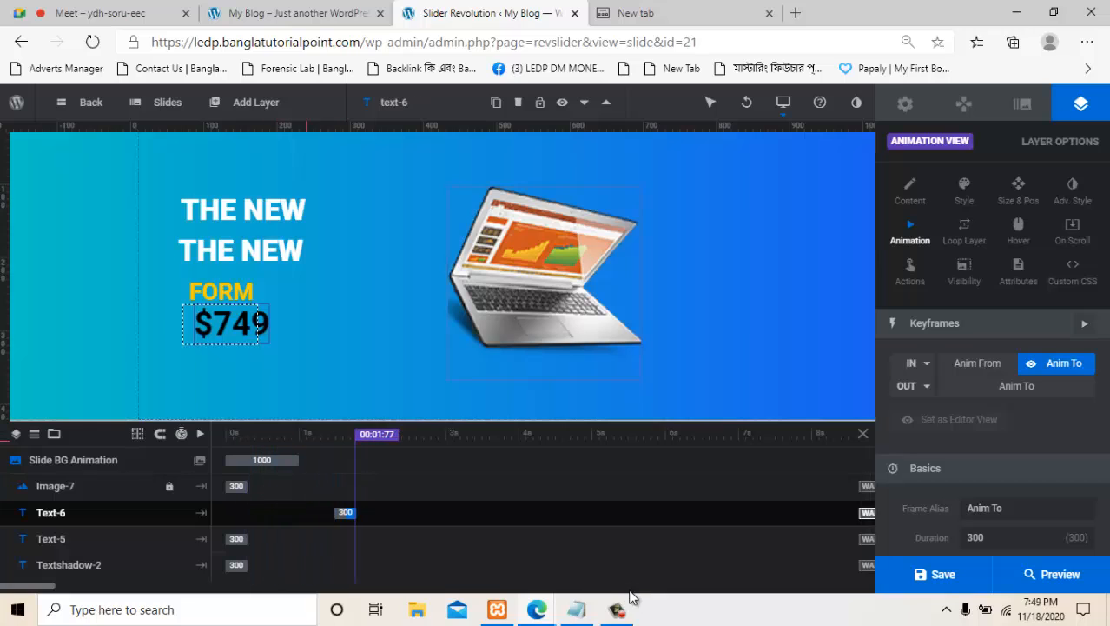
{"action": "left_click_drag", "start_coordinate": [235, 539], "coordinate": [281, 539]}
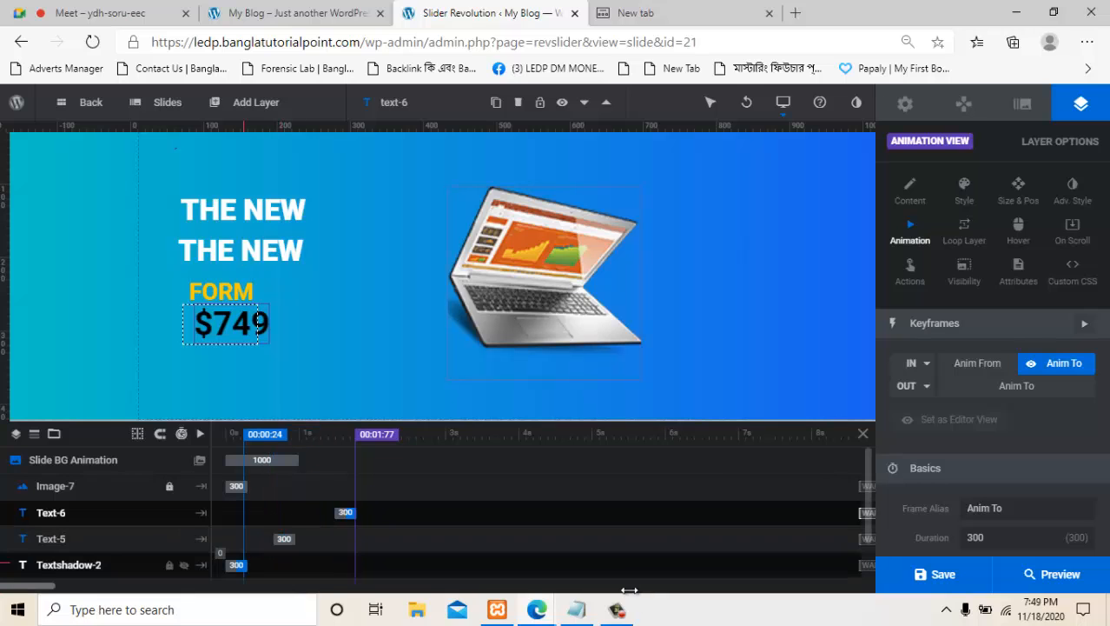
{"action": "left_click", "coordinate": [1052, 574]}
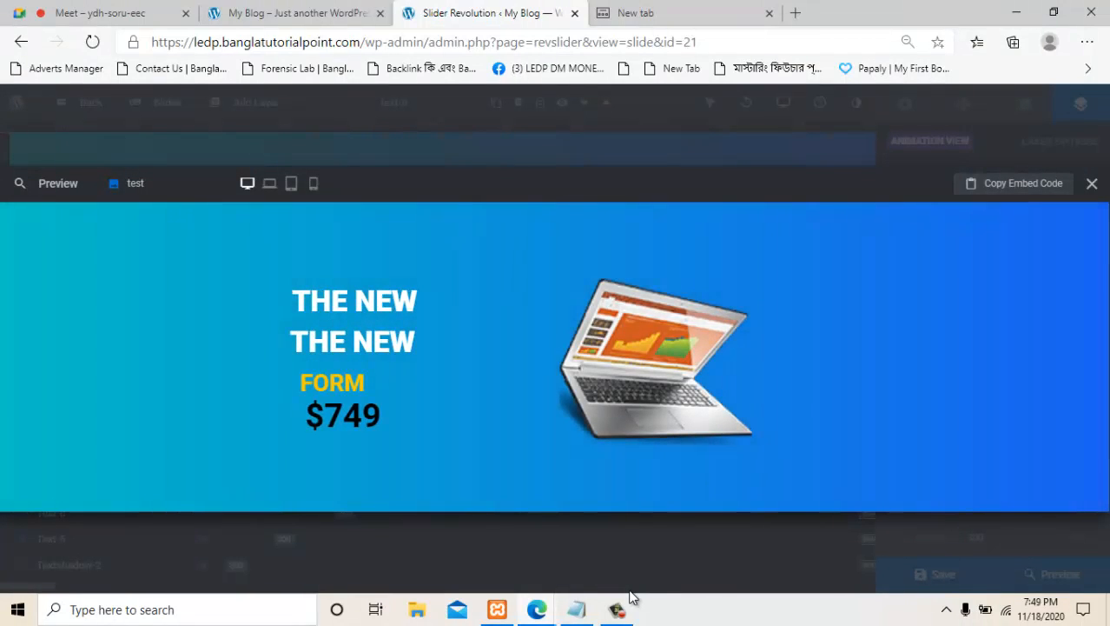
{"action": "key", "text": "Escape"}
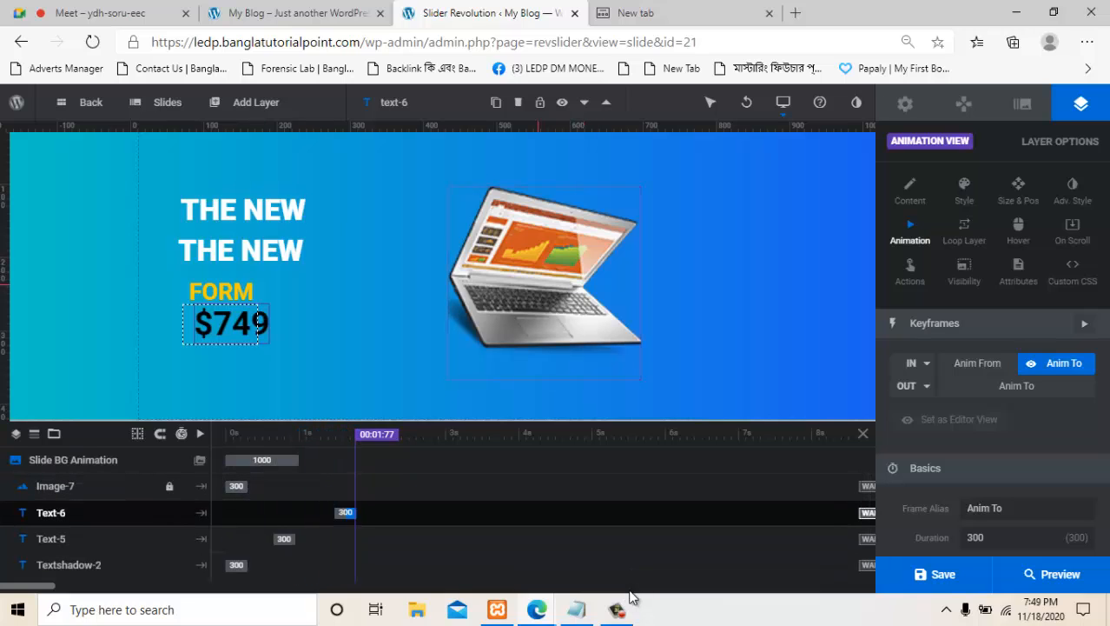
{"action": "left_click", "coordinate": [537, 285]}
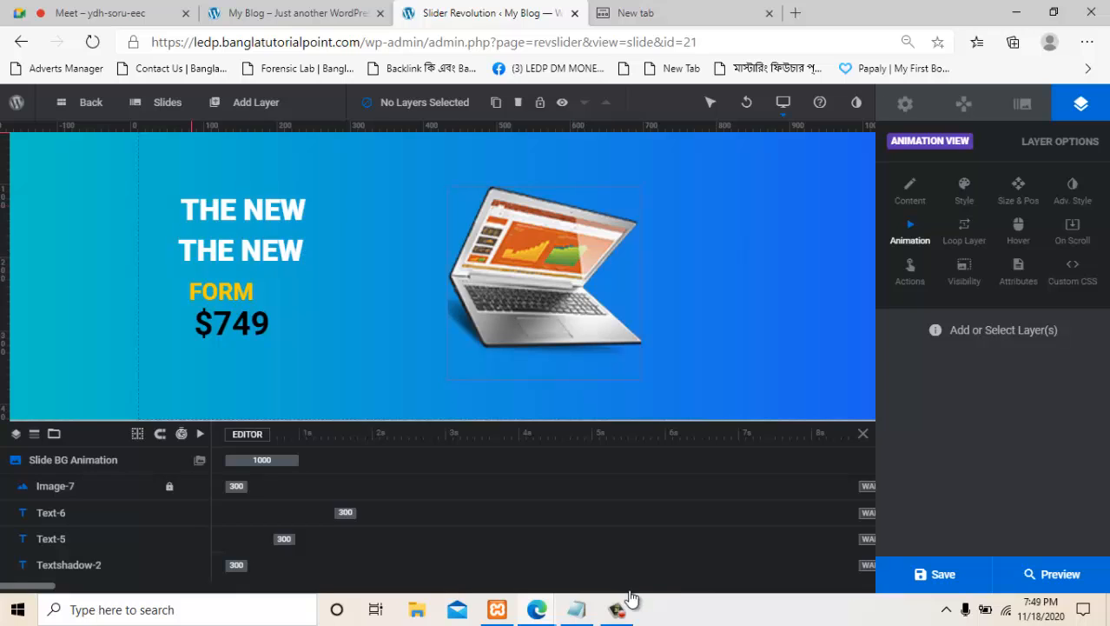
Delay the Image-7 laptop layer's entrance animation to start at 790 ms.
{"action": "mouse_move", "coordinate": [168, 102]}
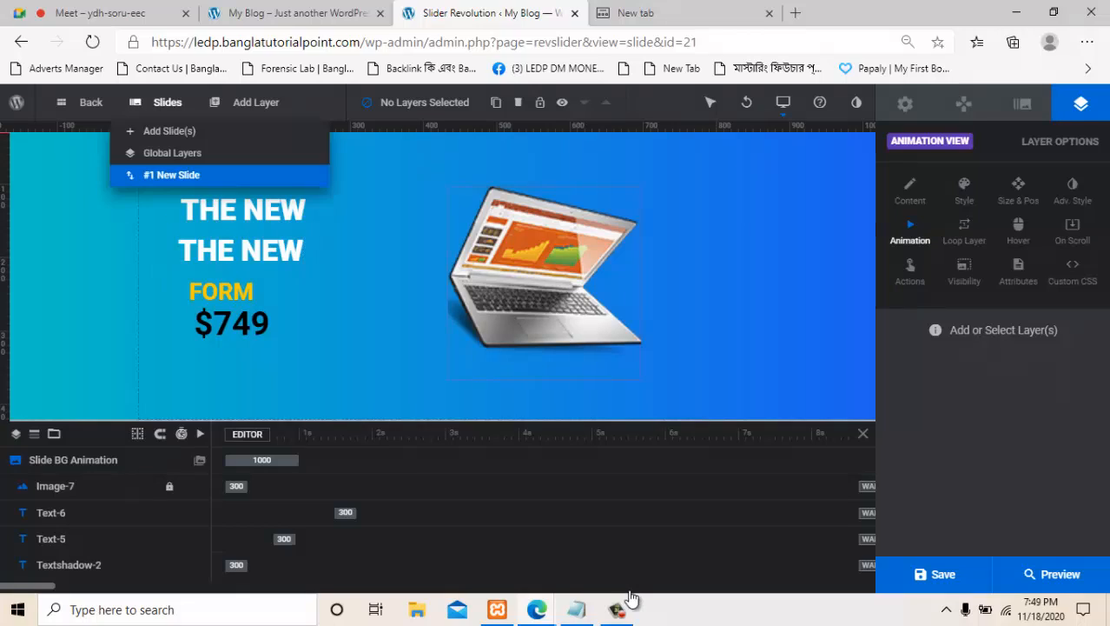
{"action": "mouse_move", "coordinate": [169, 130]}
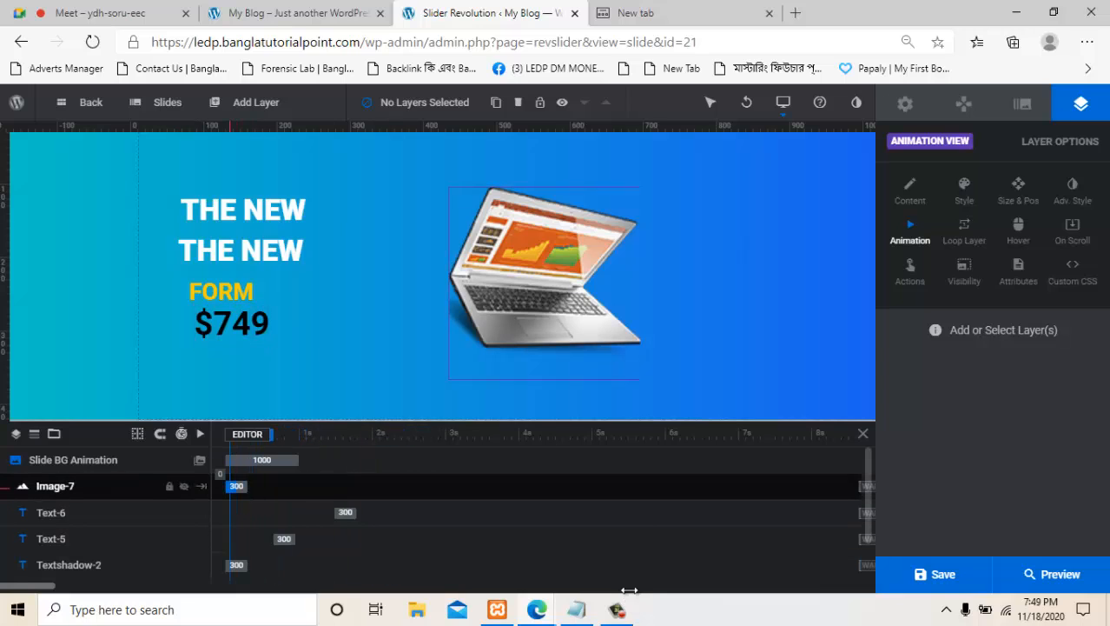
{"action": "left_click_drag", "start_coordinate": [236, 486], "coordinate": [294, 486]}
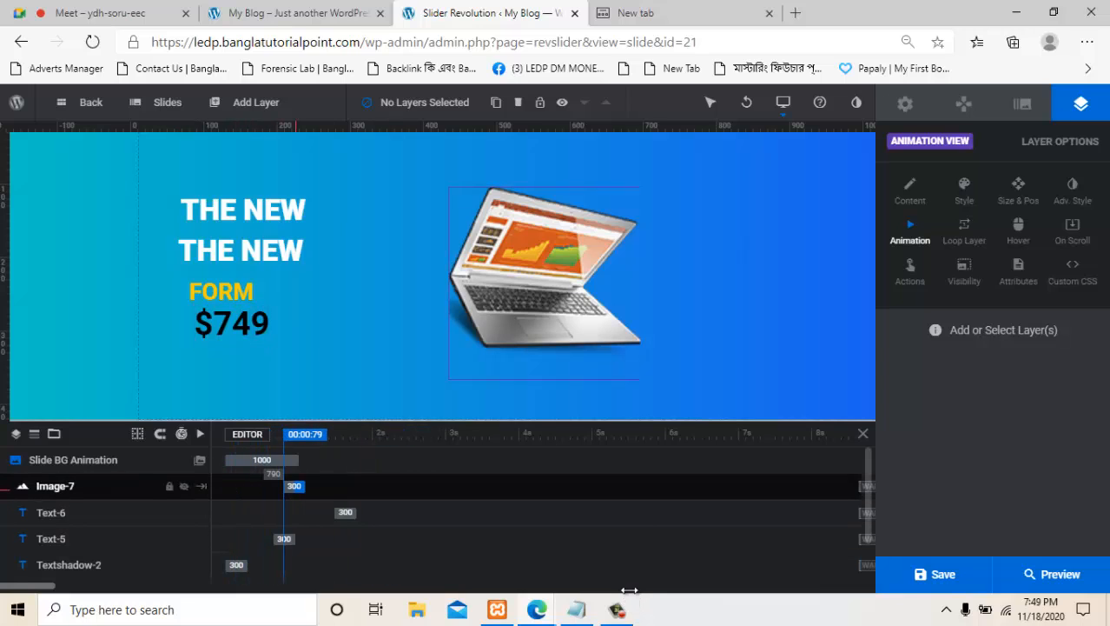
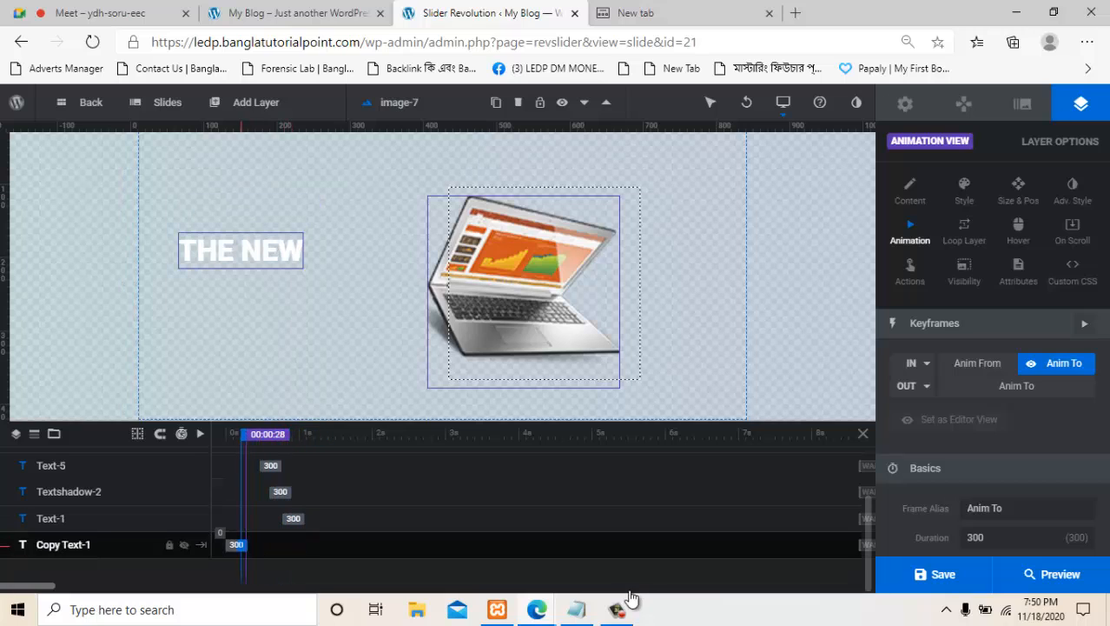
Delay Copy Text-1's entrance to start at 780 ms and lengthen the slide background animation to 1410 ms.
{"action": "left_click_drag", "start_coordinate": [239, 546], "coordinate": [296, 546]}
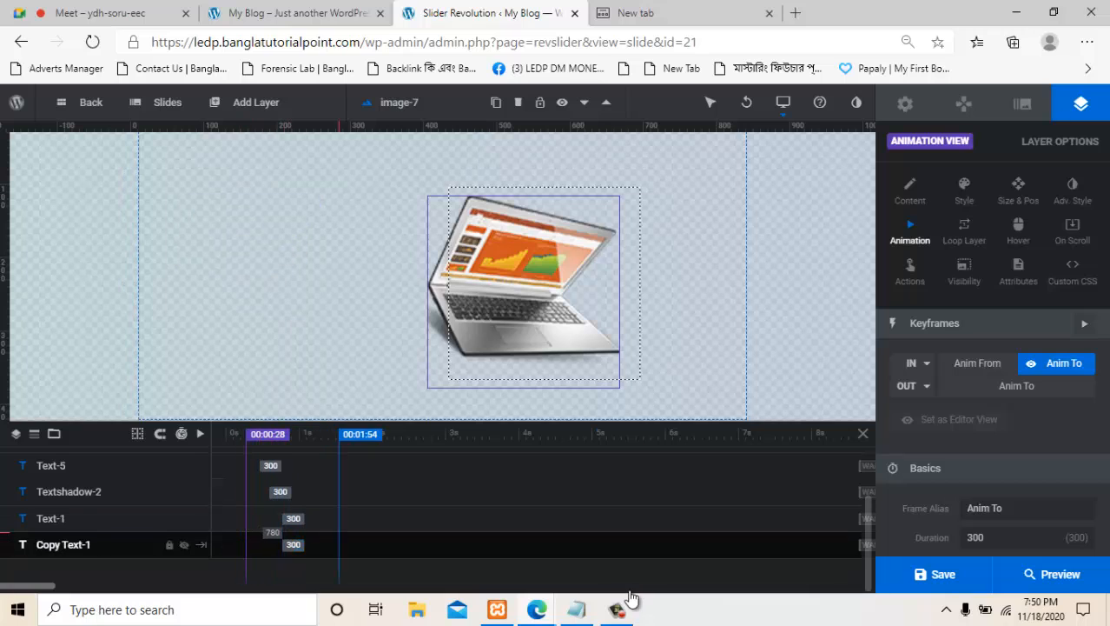
{"action": "left_click_drag", "start_coordinate": [868, 543], "coordinate": [868, 495]}
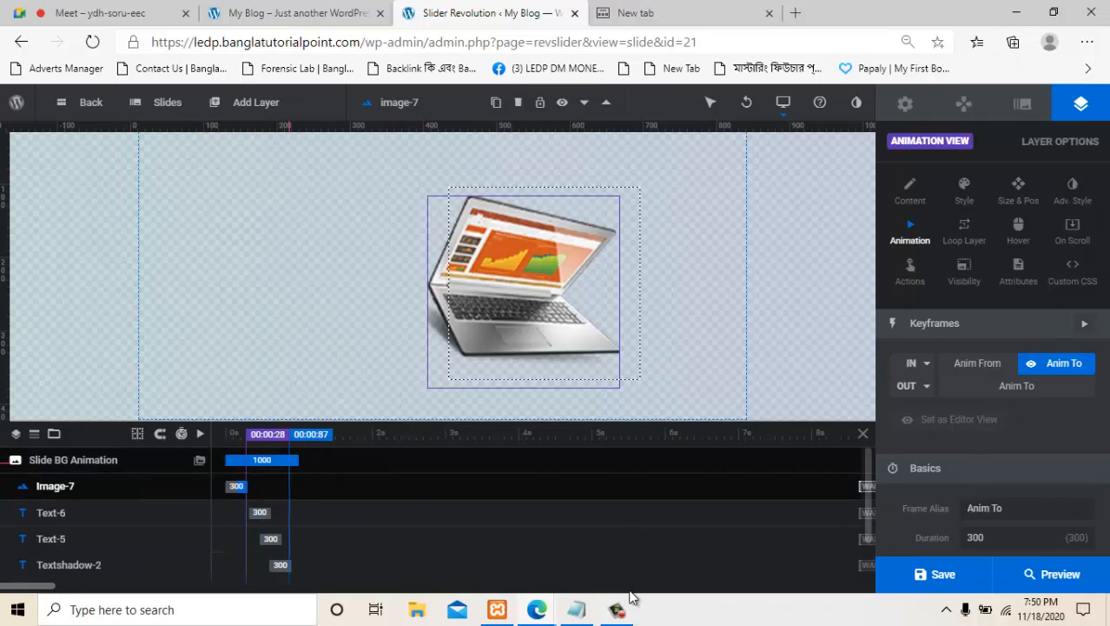
{"action": "left_click_drag", "start_coordinate": [297, 460], "coordinate": [327, 460]}
{"action": "scroll", "coordinate": [444, 490], "scroll_direction": "down", "scroll_amount": 1}
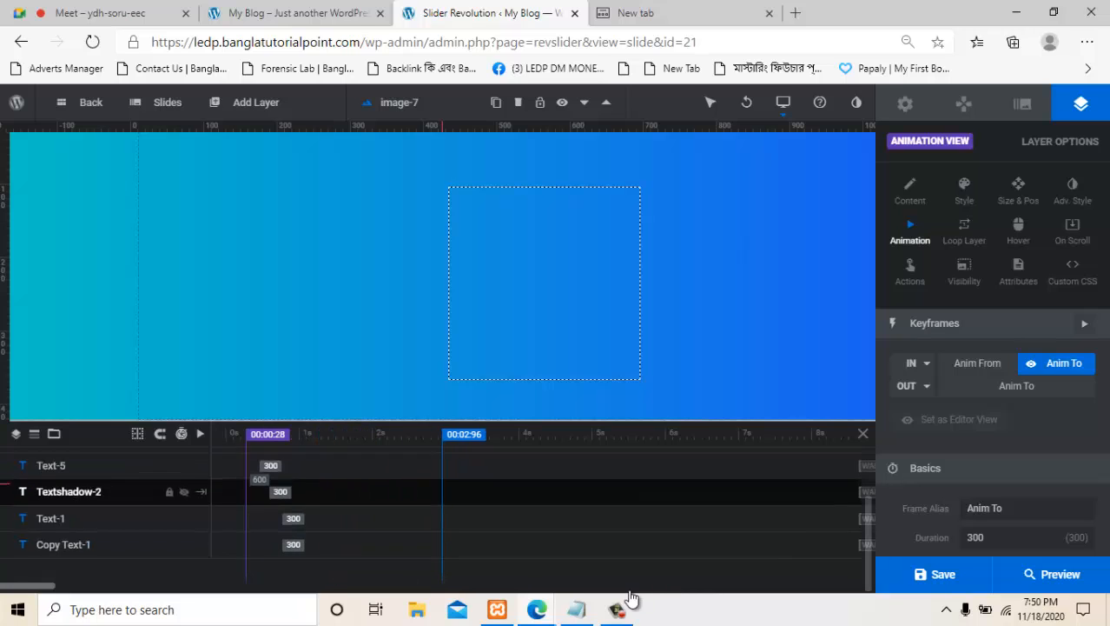
{"action": "scroll", "coordinate": [460, 488], "scroll_direction": "up", "scroll_amount": 1}
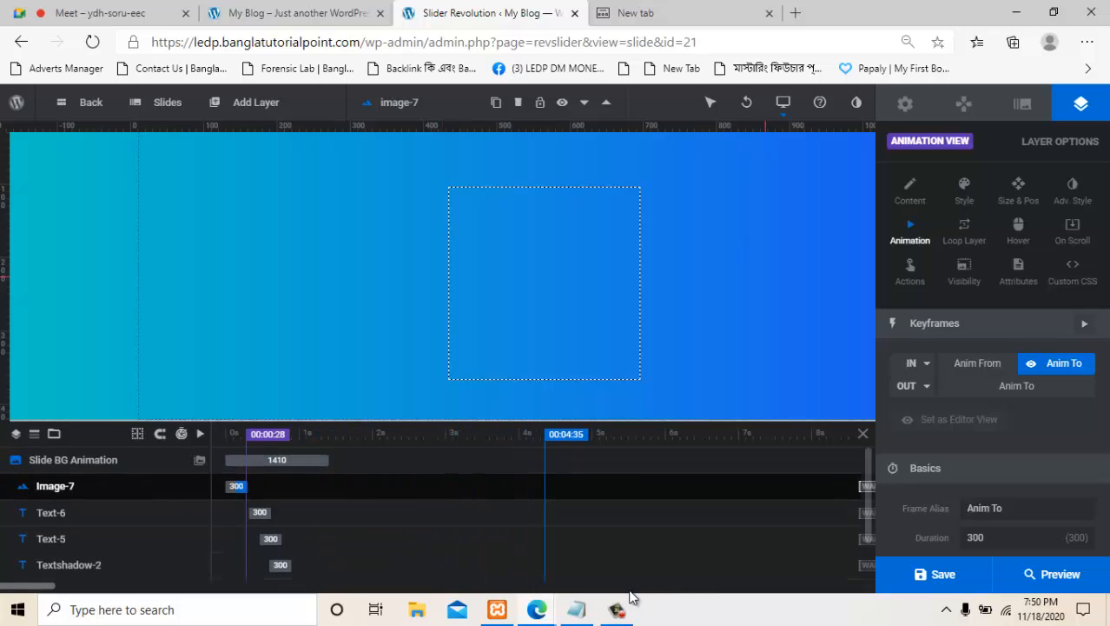
Preview the test slider to check the entrance timing, and close the preview.
{"action": "left_click", "coordinate": [770, 348]}
{"action": "left_click", "coordinate": [1052, 574]}
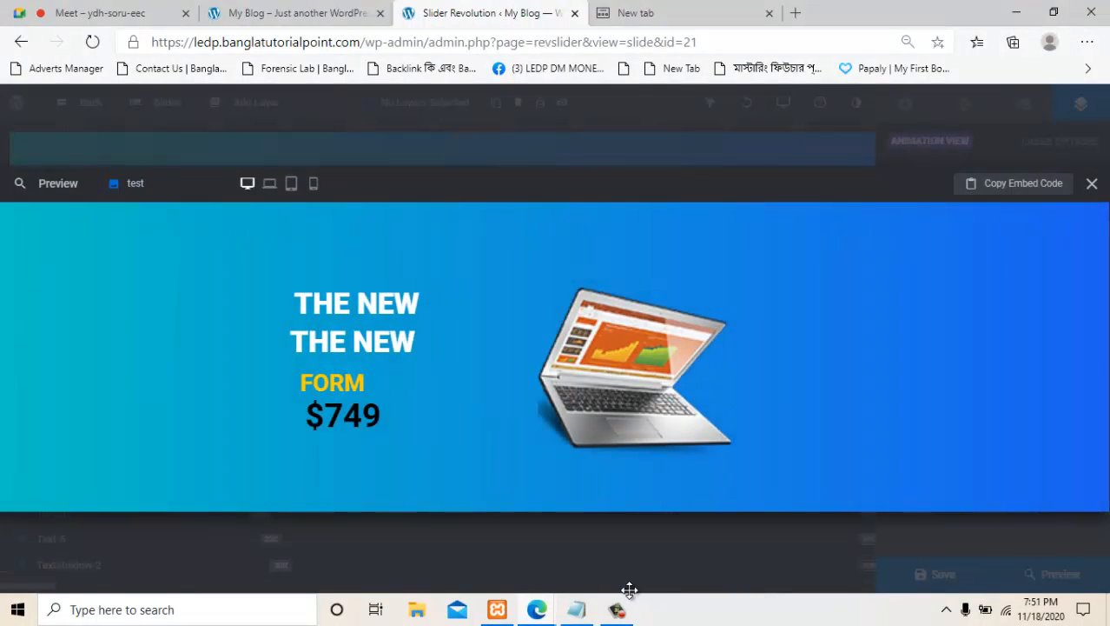
{"action": "key", "text": "Escape"}
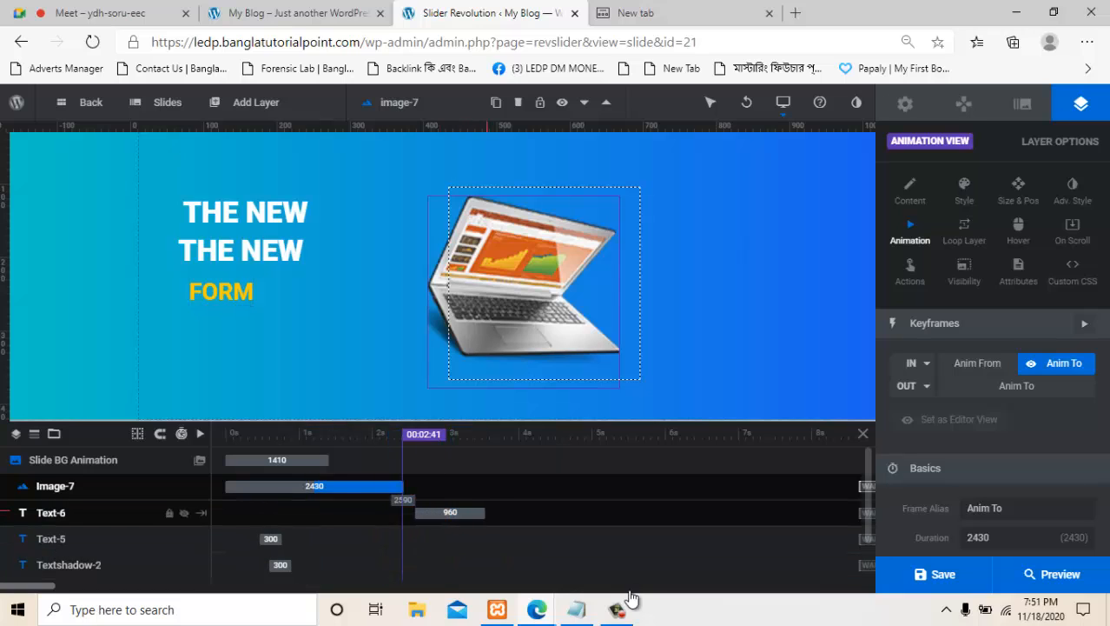
Delay the entrances of Text-5 and Textshadow-2 to start at about 3.5 s, each lasting 610 ms.
{"action": "left_click_drag", "start_coordinate": [275, 537], "coordinate": [515, 539]}
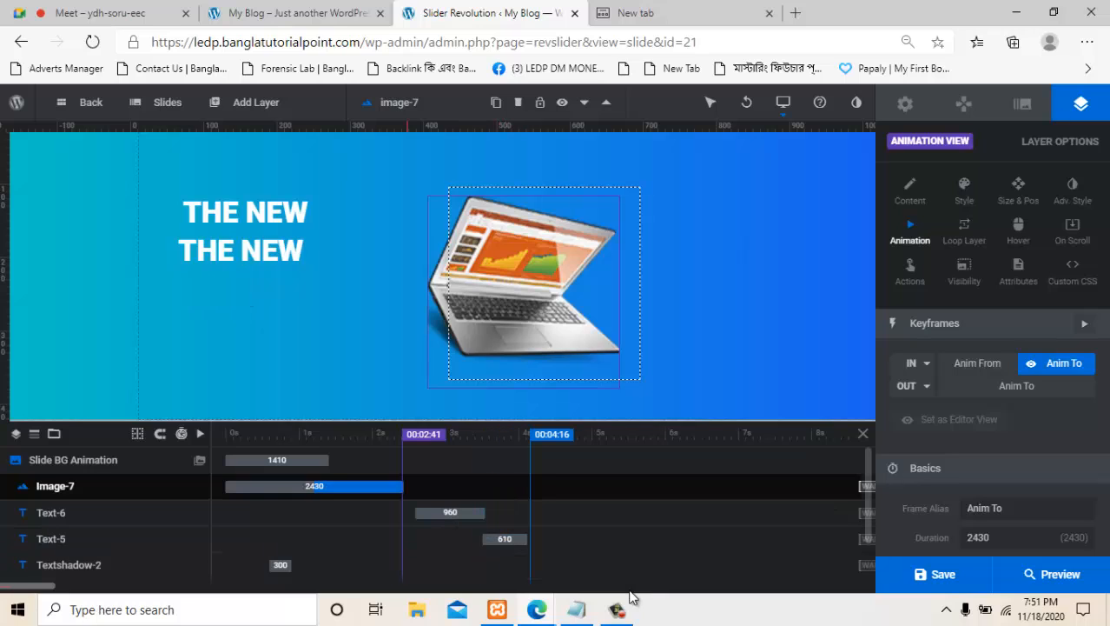
{"action": "left_click_drag", "start_coordinate": [278, 564], "coordinate": [526, 564]}
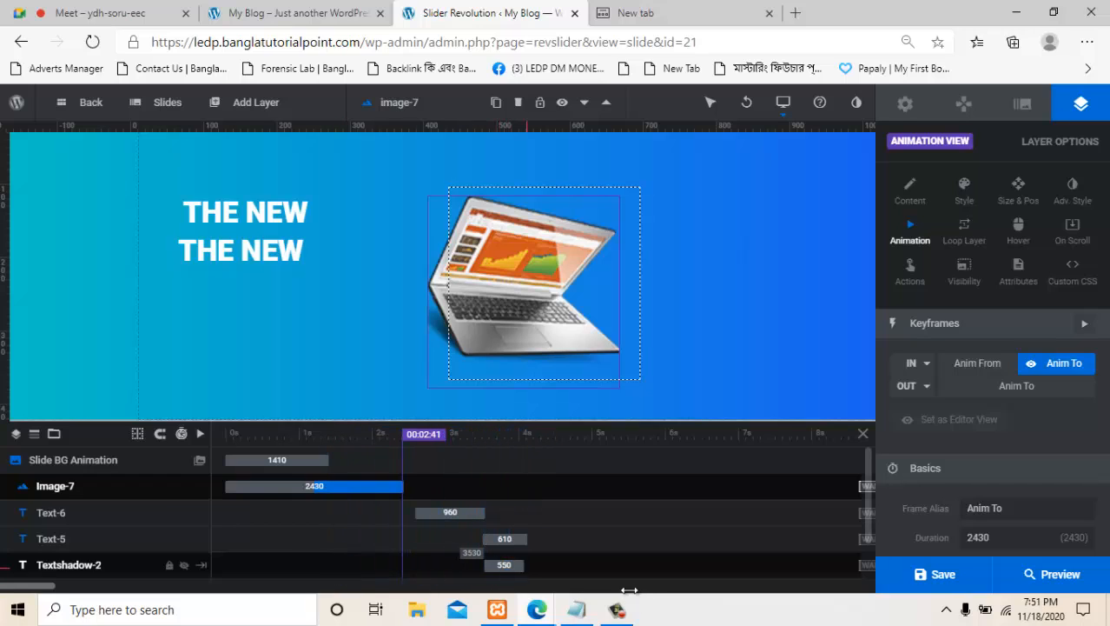
{"action": "scroll", "coordinate": [569, 531], "scroll_direction": "down", "scroll_amount": 2}
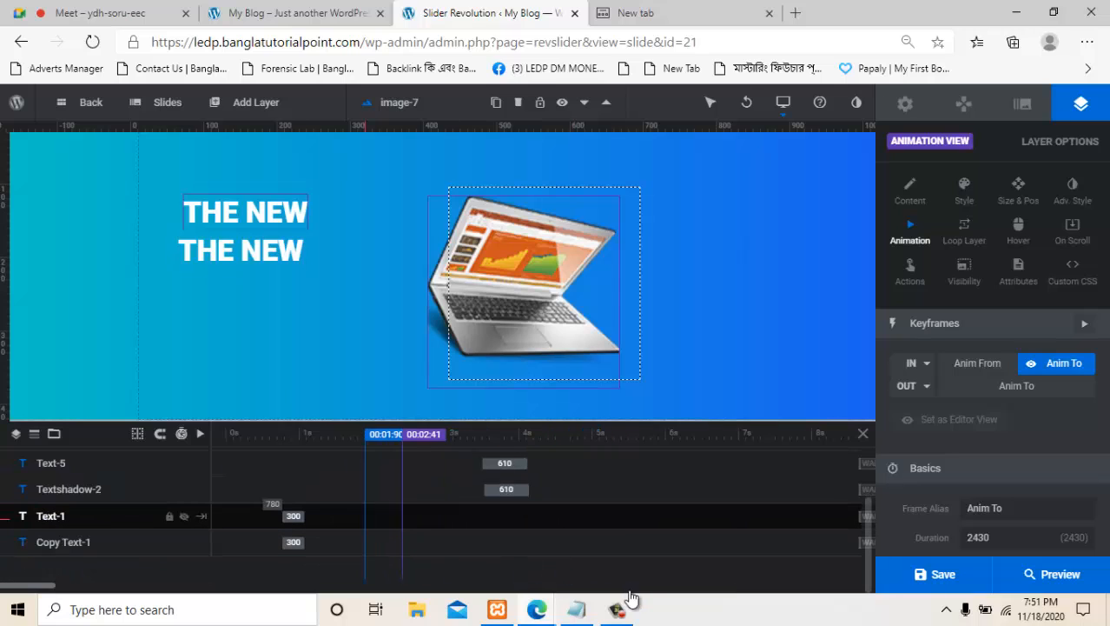
Delay Text-1's entrance to end at about 4.17 s and Copy Text-1's at about 4.29 s, and preview the slider.
{"action": "left_click_drag", "start_coordinate": [293, 517], "coordinate": [523, 521]}
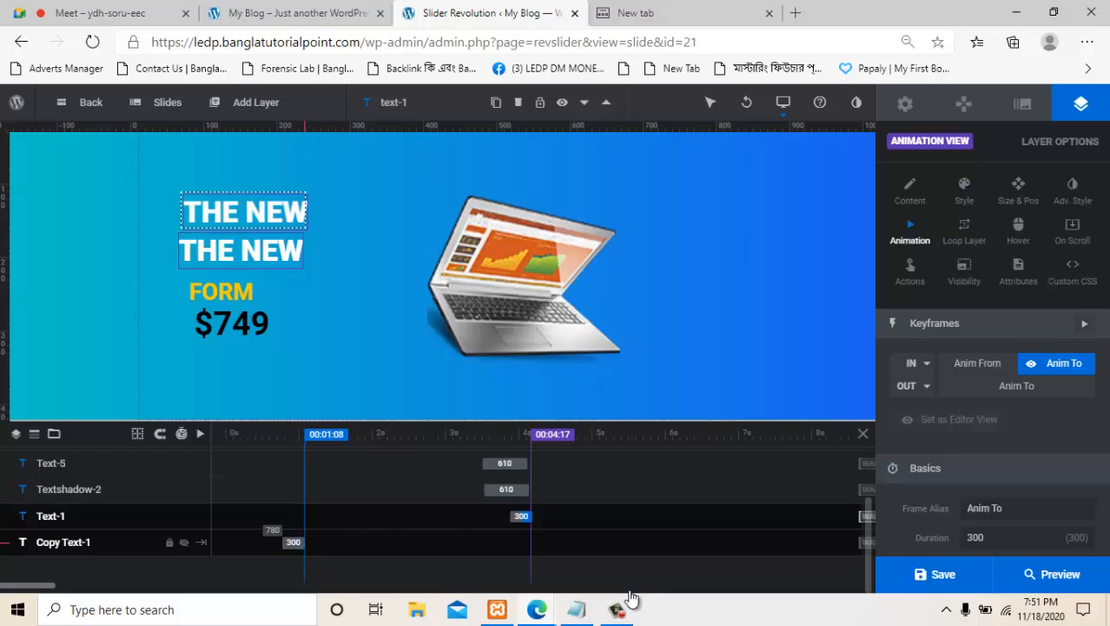
{"action": "left_click_drag", "start_coordinate": [297, 545], "coordinate": [536, 548]}
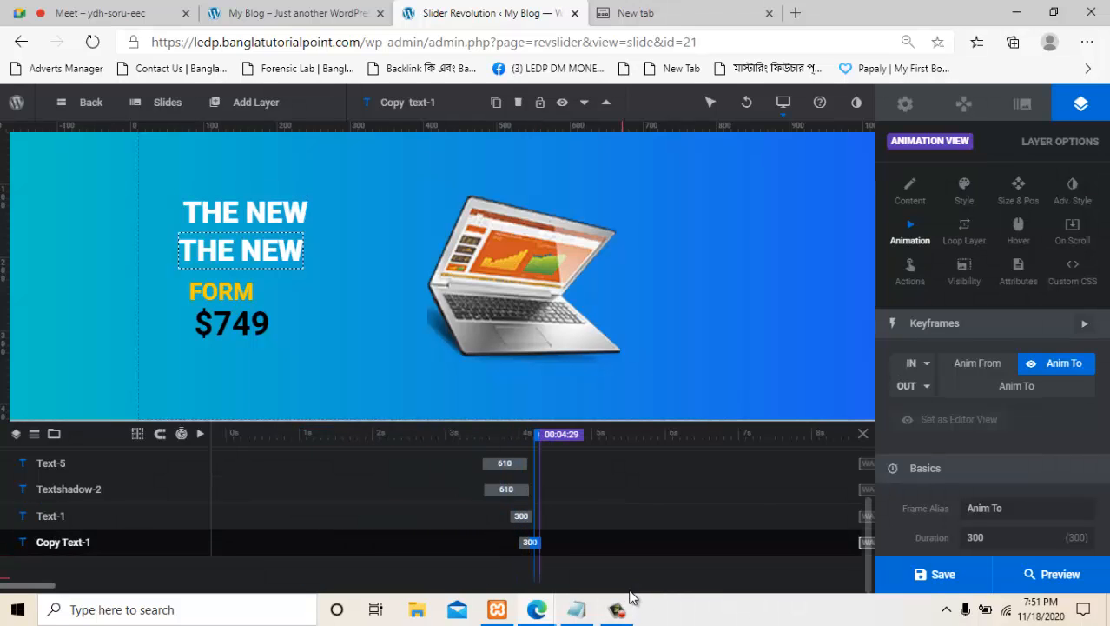
{"action": "left_click", "coordinate": [1052, 575]}
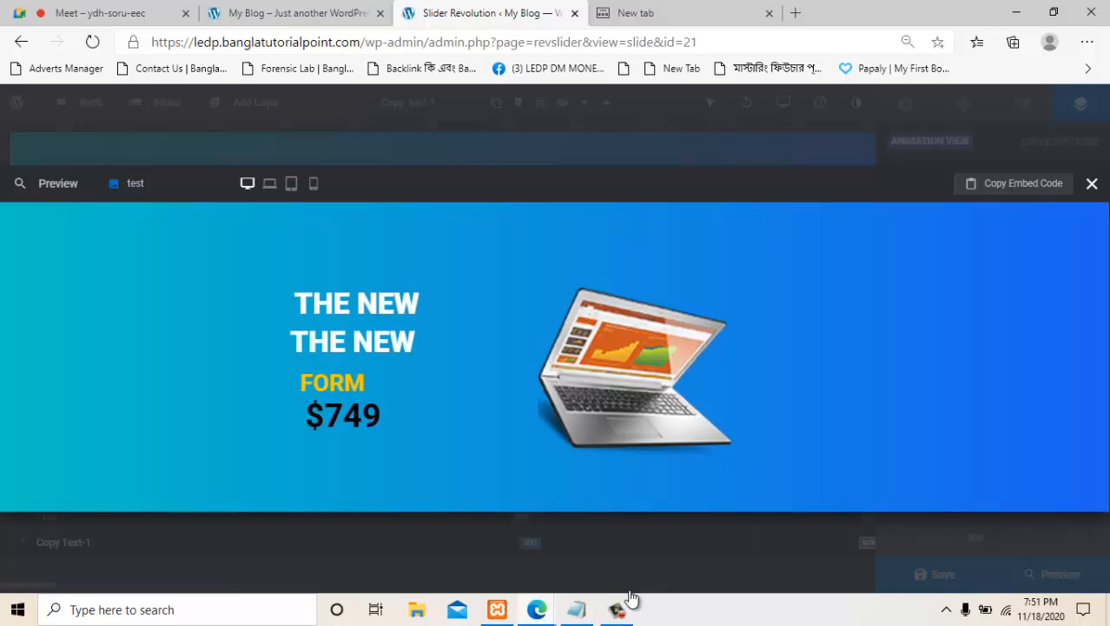
{"action": "key", "text": "Escape"}
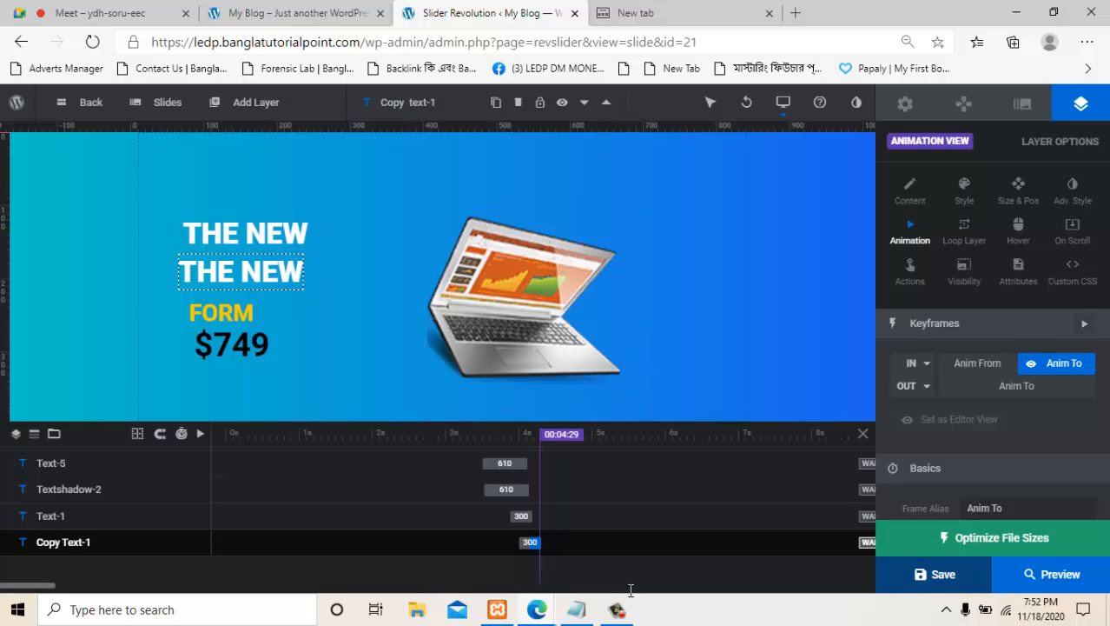
Save the slider and copy its shortcode with the alias slider-1 from the module naming options.
{"action": "scroll", "coordinate": [967, 493], "scroll_direction": "down", "scroll_amount": 3}
{"action": "scroll", "coordinate": [1019, 493], "scroll_direction": "down", "scroll_amount": 4}
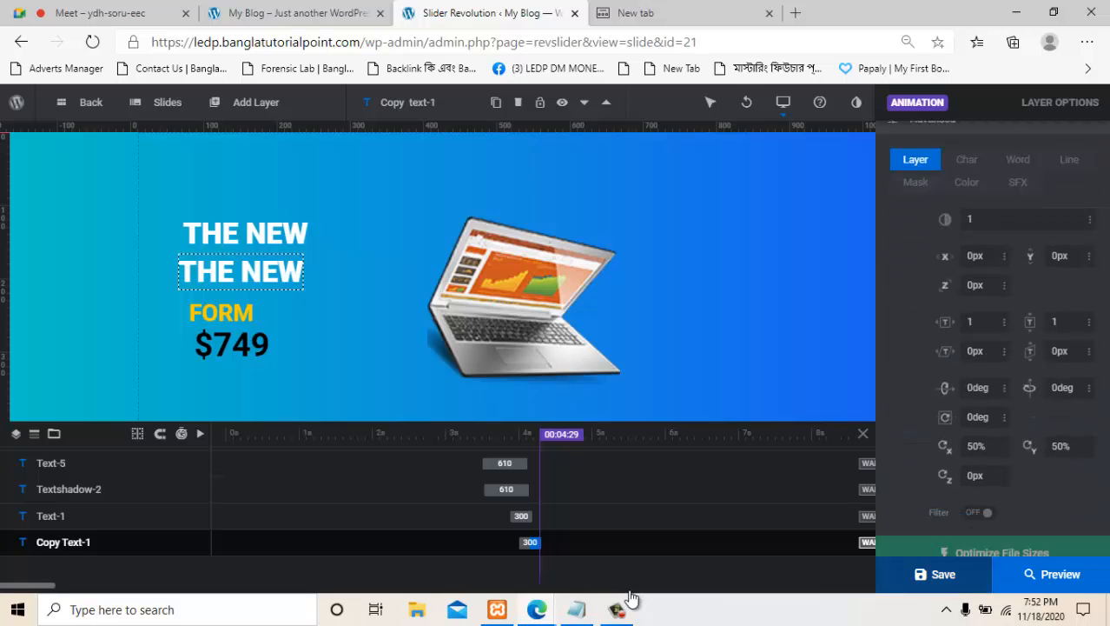
{"action": "left_click", "coordinate": [935, 575]}
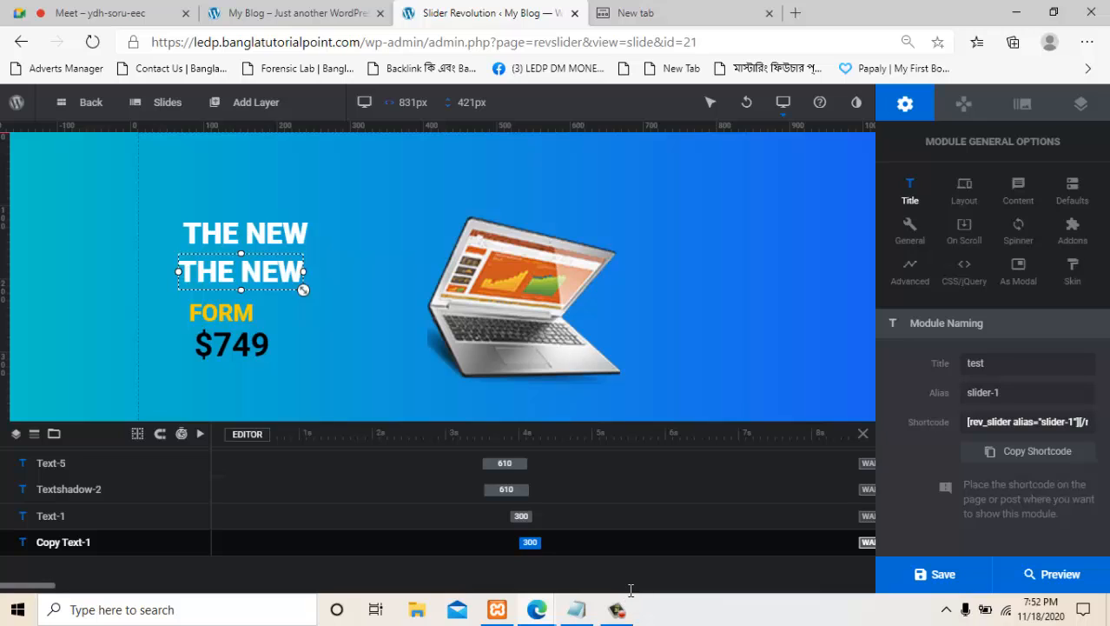
{"action": "right_click", "coordinate": [1025, 422]}
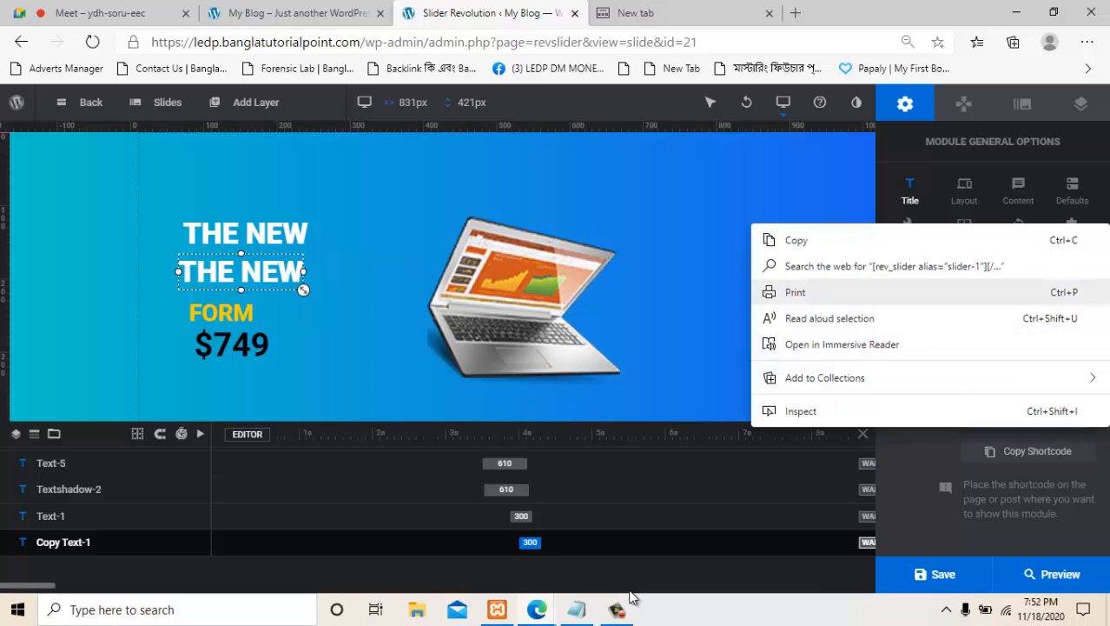
{"action": "left_click", "coordinate": [928, 241]}
Switch to the Electro home page, reload it and open its page editor in a new browser tab.
{"action": "left_click", "coordinate": [297, 13]}
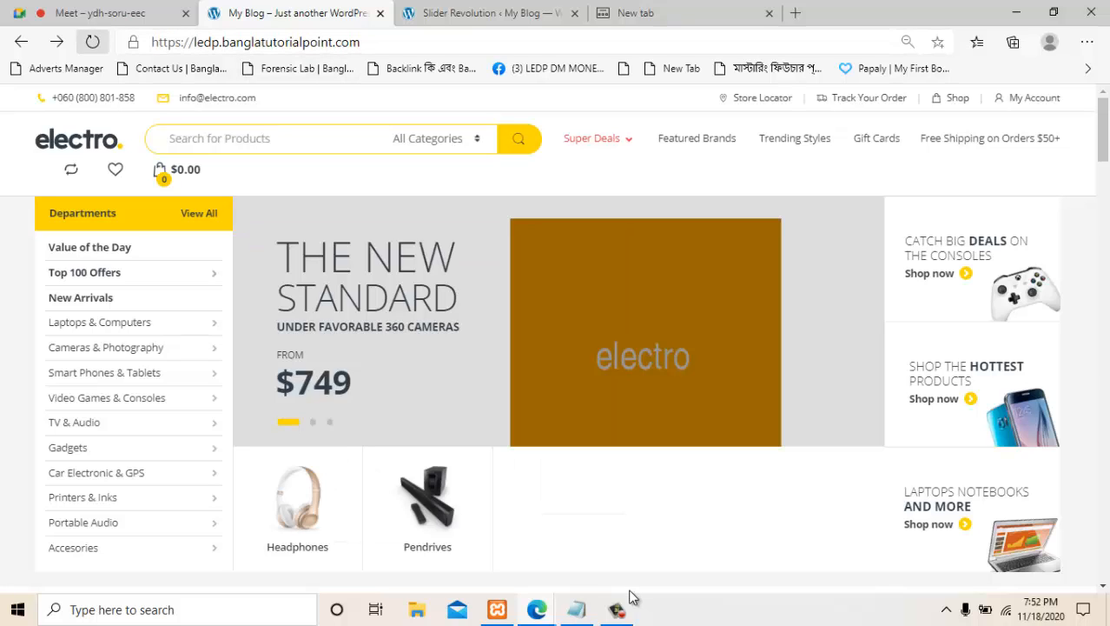
{"action": "key", "text": "ctrl+Tab"}
{"action": "key", "text": "ctrl+shift+Tab"}
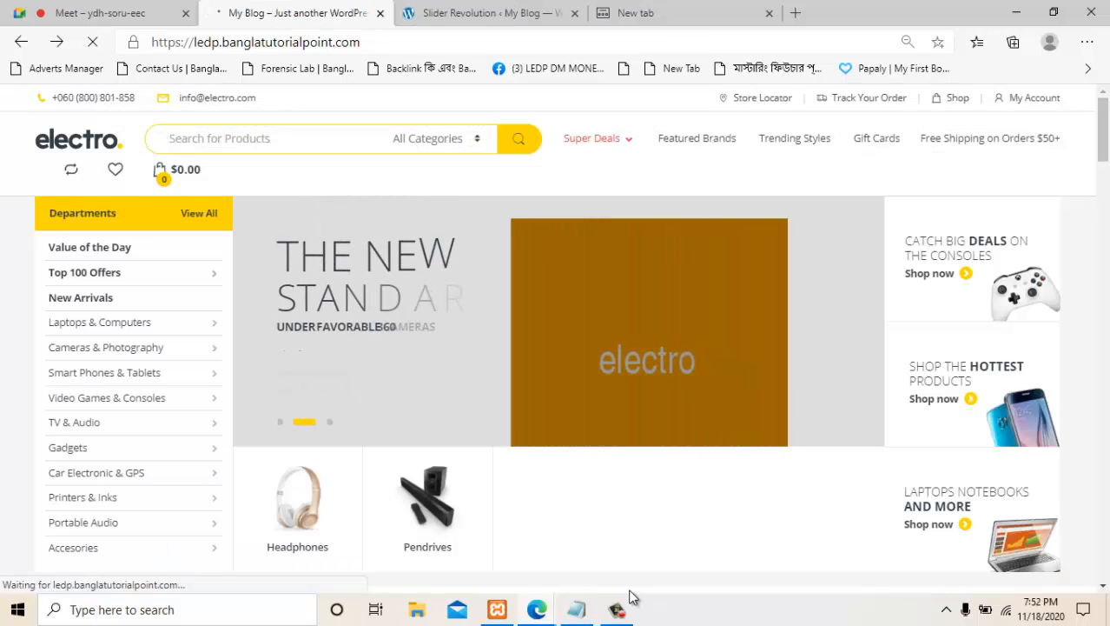
{"action": "key", "text": "ctrl+Tab"}
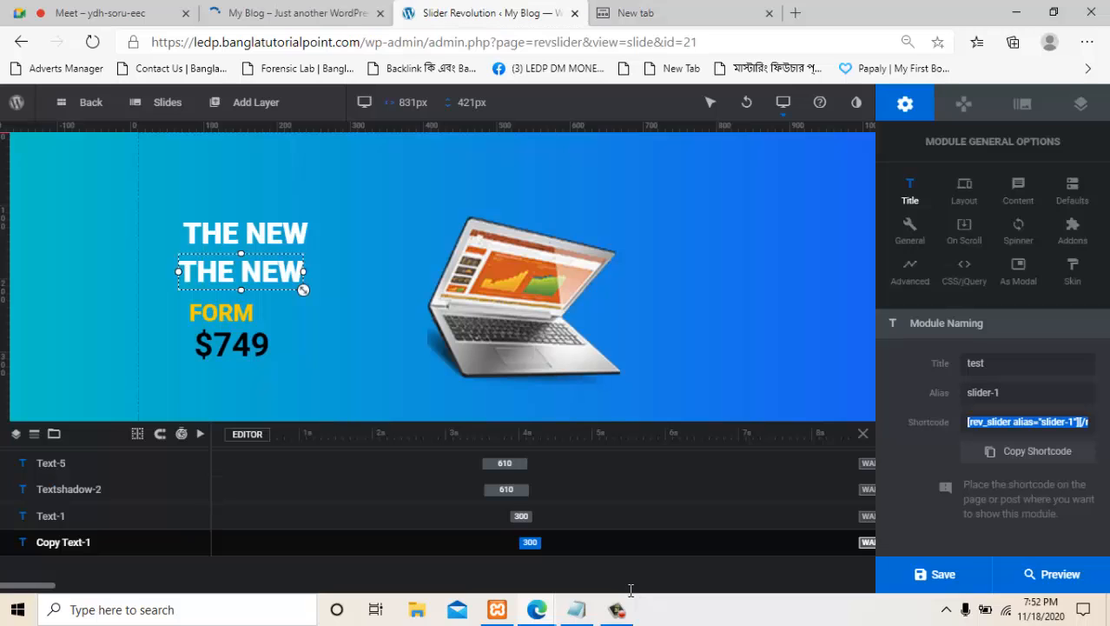
{"action": "key", "text": "ctrl+shift+Tab"}
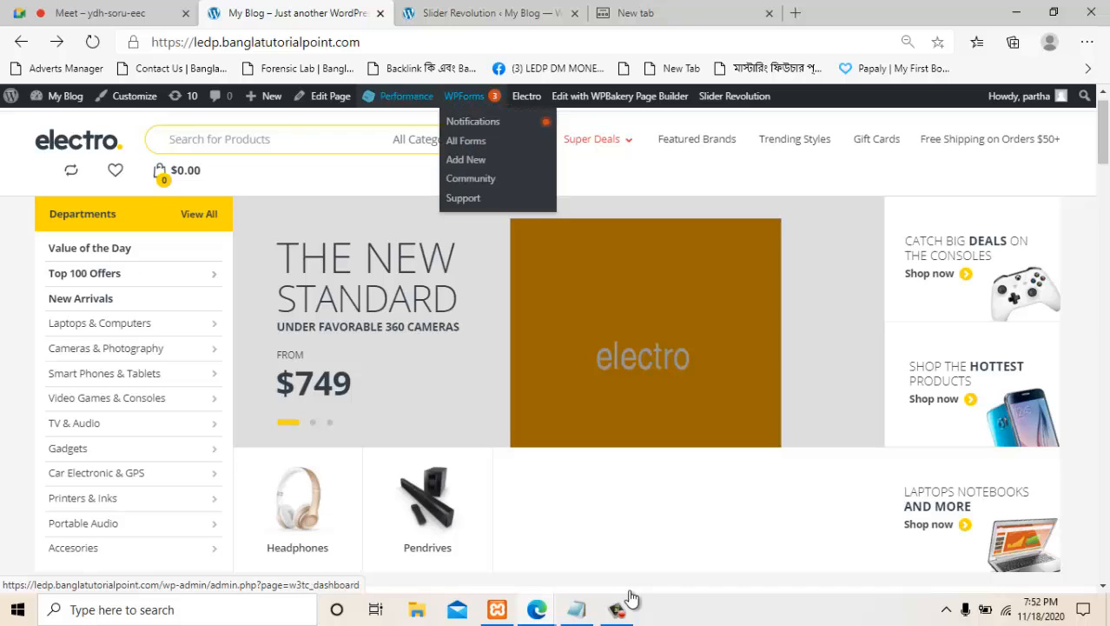
{"action": "right_click", "coordinate": [320, 92]}
{"action": "left_click", "coordinate": [398, 105]}
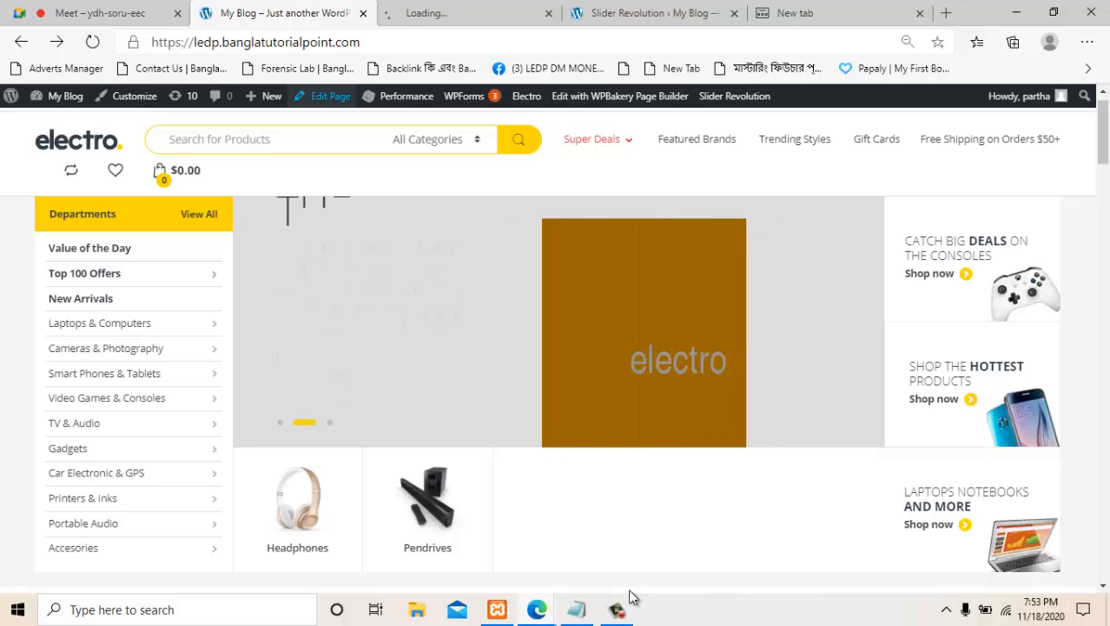
{"action": "left_click", "coordinate": [428, 13]}
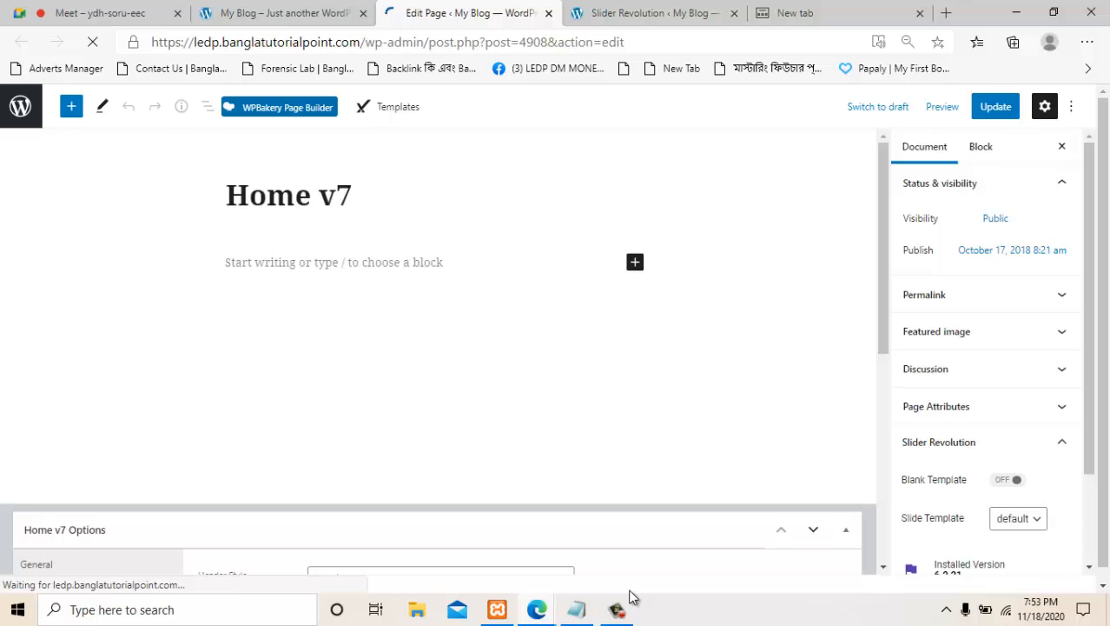
Paste the copied shortcode [rev_slider alias="slider-1"][/rev_slider] as the Slider Shortcode in the Home v7 vertical menu and slider options.
{"action": "scroll", "coordinate": [632, 591], "scroll_direction": "down", "scroll_amount": 3}
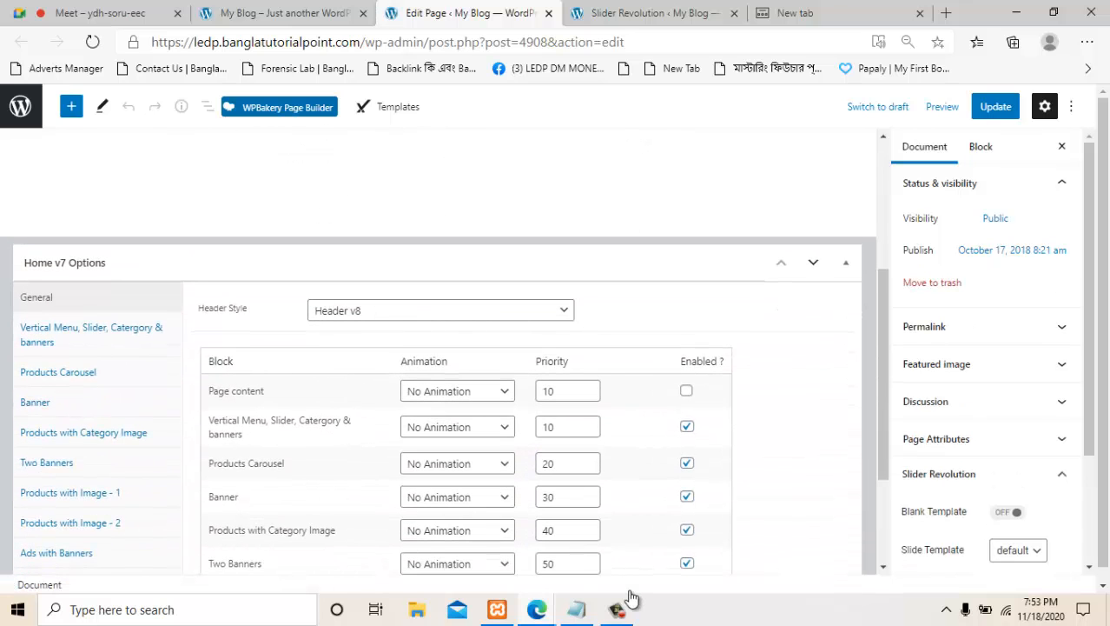
{"action": "left_click", "coordinate": [92, 328]}
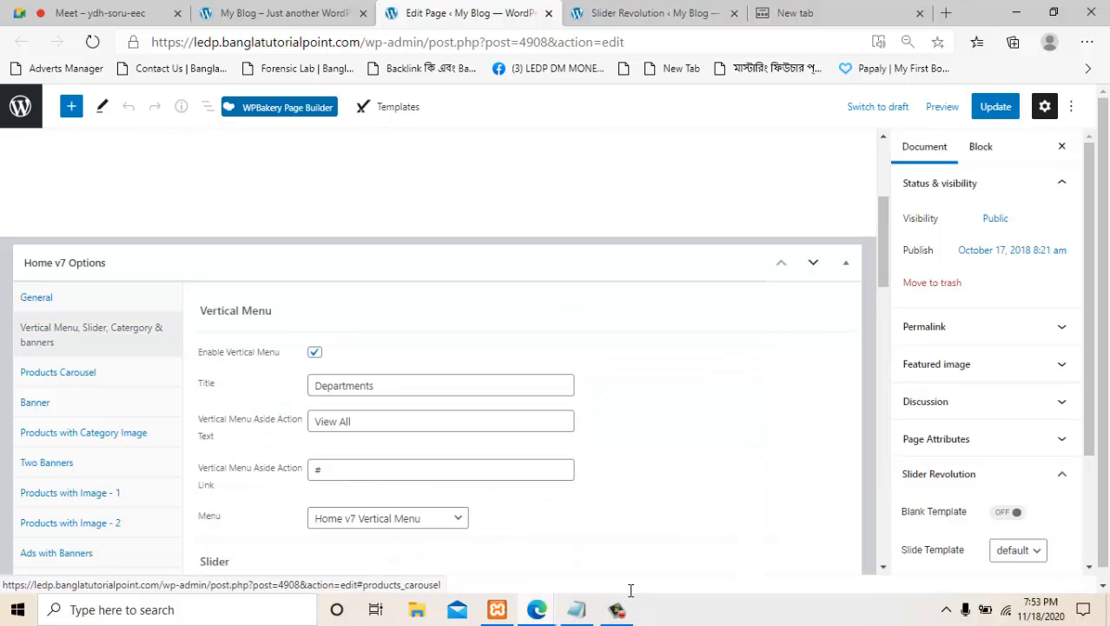
{"action": "scroll", "coordinate": [443, 364], "scroll_direction": "down", "scroll_amount": 2}
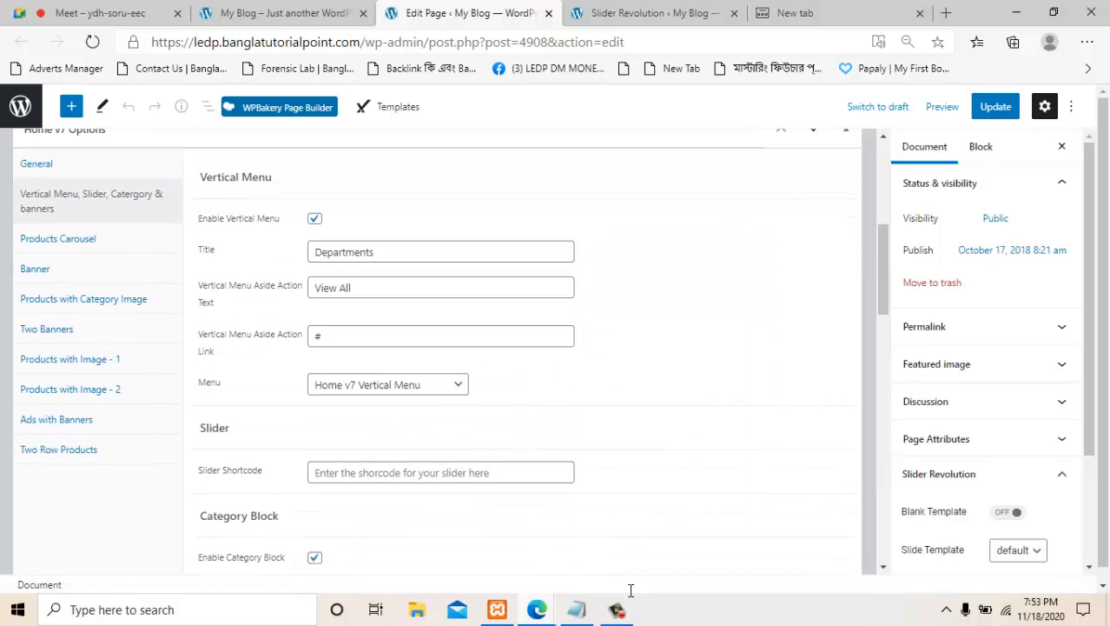
{"action": "left_click", "coordinate": [332, 473]}
{"action": "right_click", "coordinate": [332, 473]}
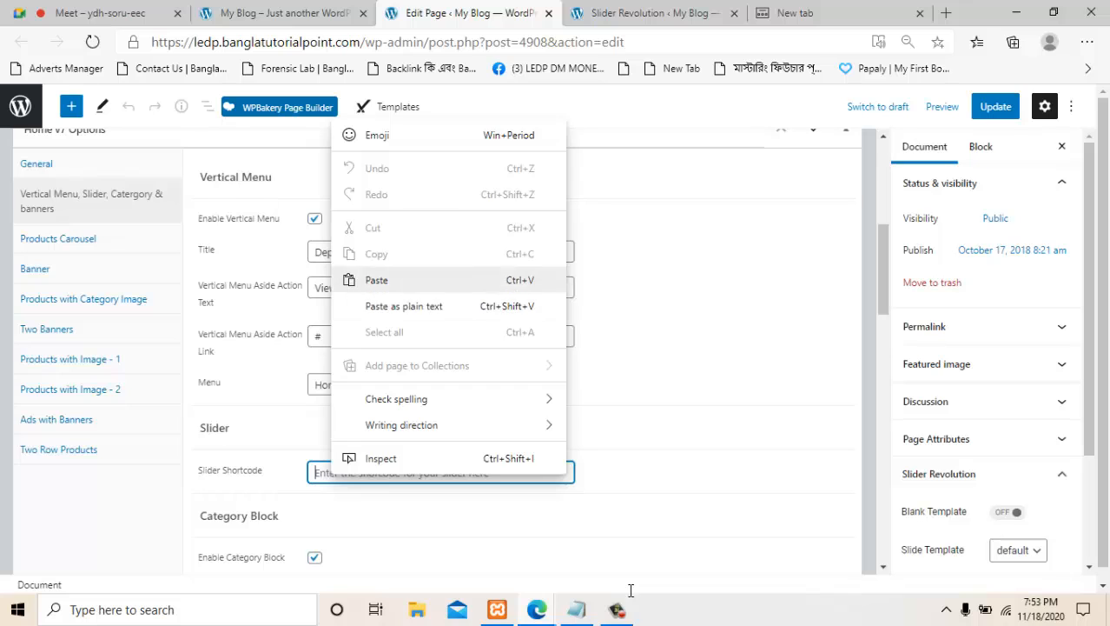
{"action": "left_click", "coordinate": [376, 279]}
Update the Home v7 page and reload the site's home page to check the new slider.
{"action": "left_click", "coordinate": [996, 106]}
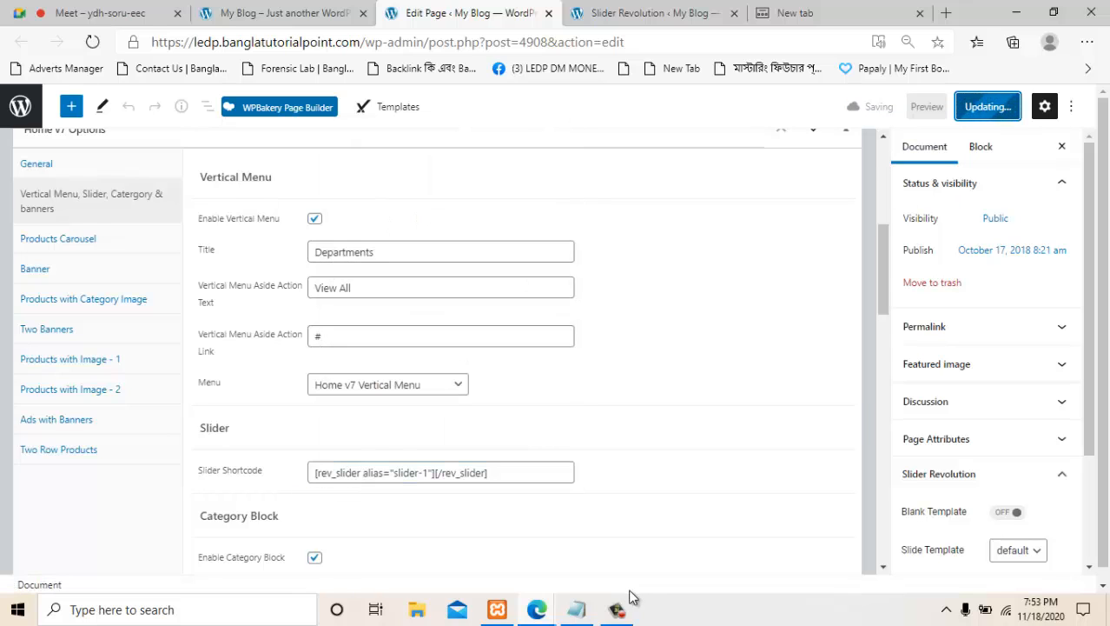
{"action": "left_click", "coordinate": [284, 13]}
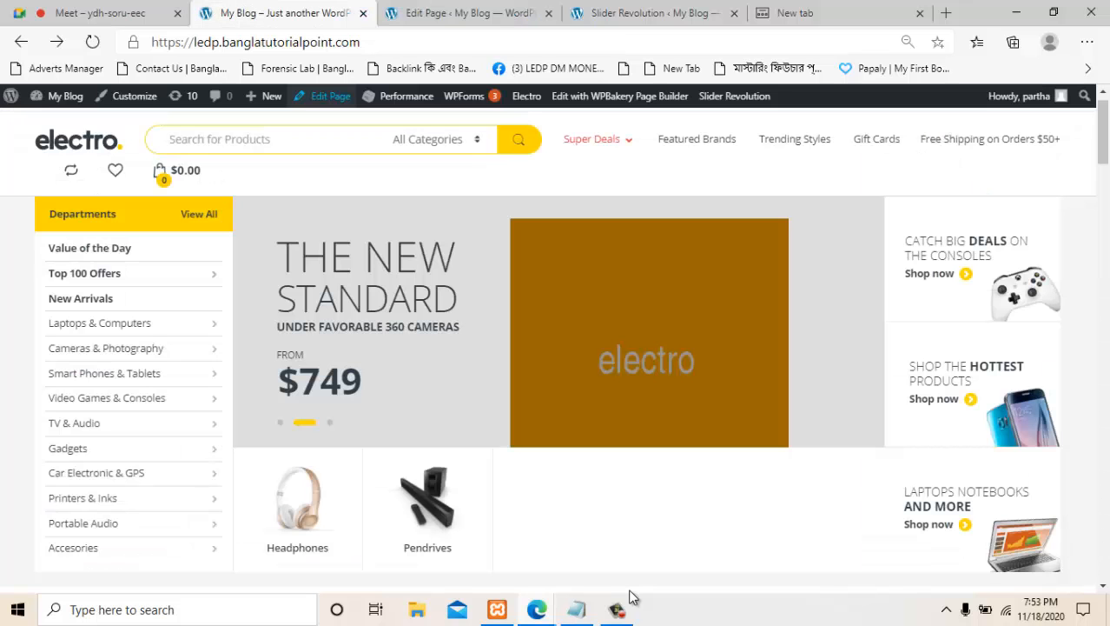
{"action": "left_click", "coordinate": [92, 42]}
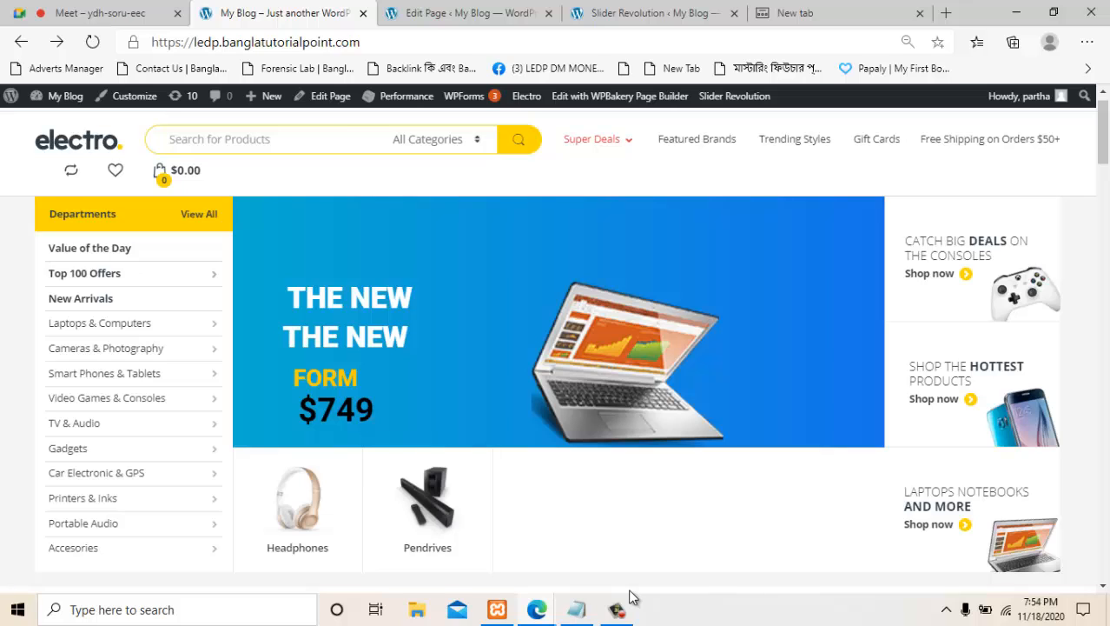
Reorder the browser tabs so the Slider Revolution editor sits directly after the blog home page.
{"action": "key", "text": "ctrl+Tab"}
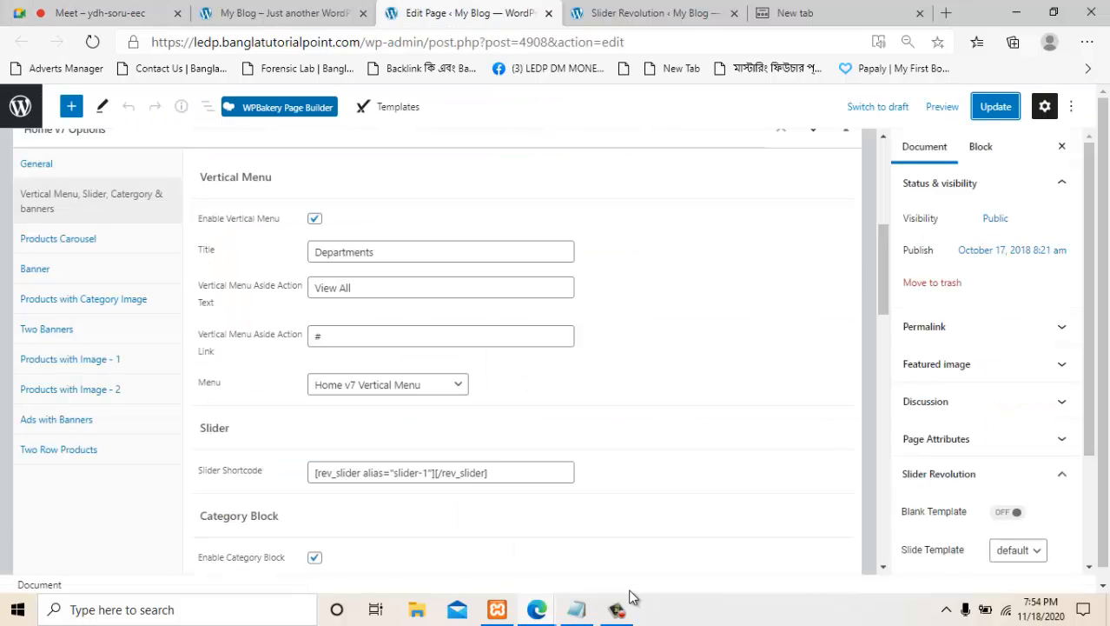
{"action": "key", "text": "ctrl+Tab"}
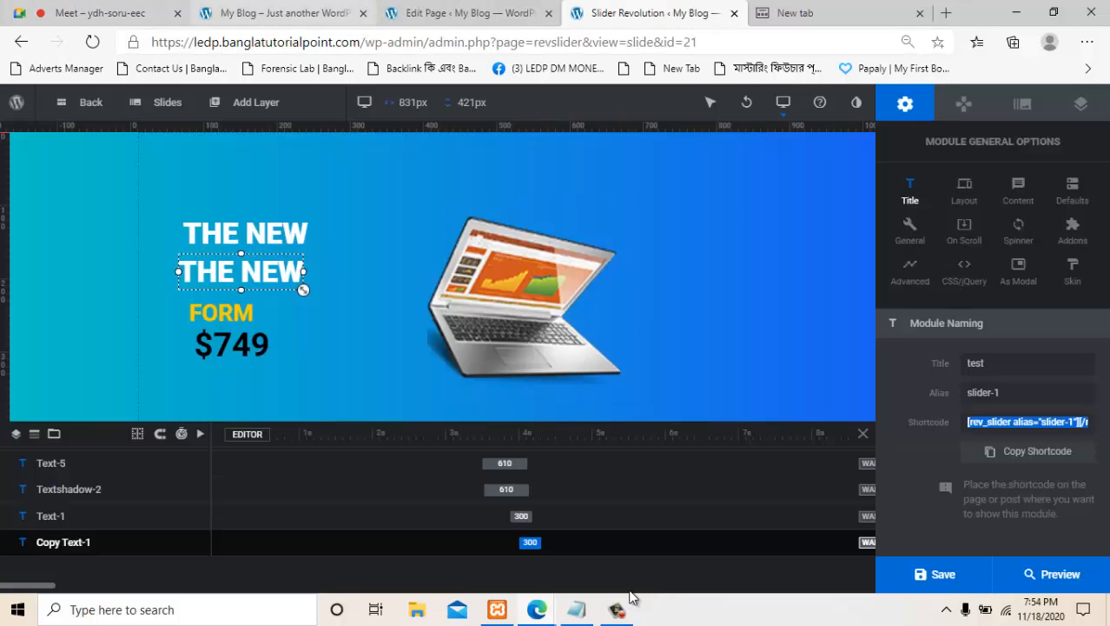
{"action": "left_click_drag", "start_coordinate": [626, 13], "coordinate": [454, 14]}
{"action": "left_click", "coordinate": [285, 13]}
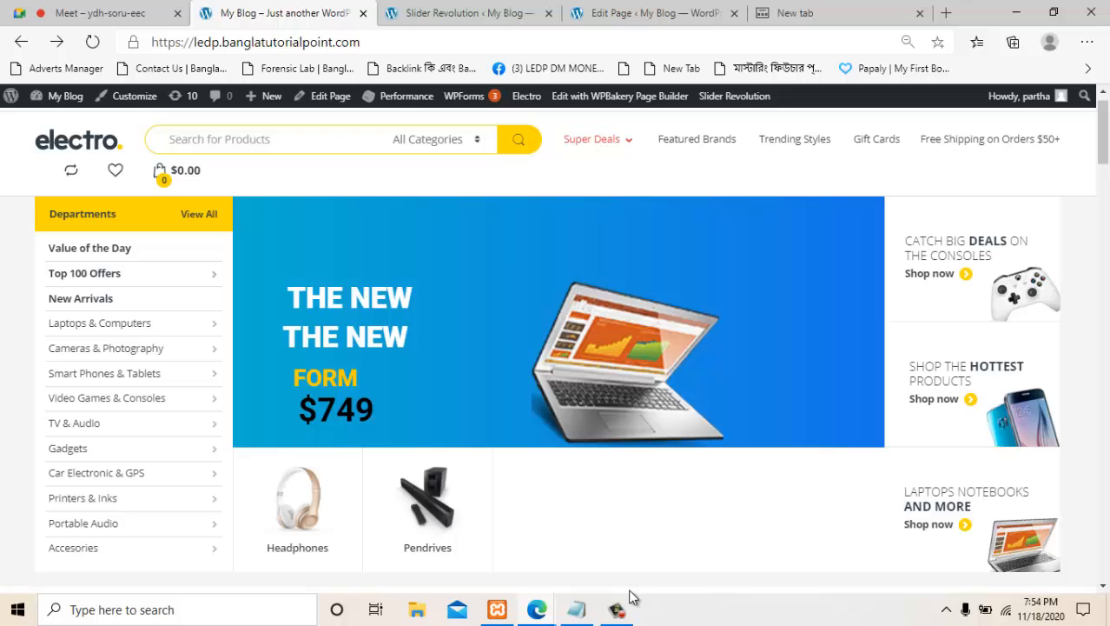
Move the laptop image slightly up and to the right on the slide, save it, and check the blog home page.
{"action": "key", "text": "ctrl+Tab"}
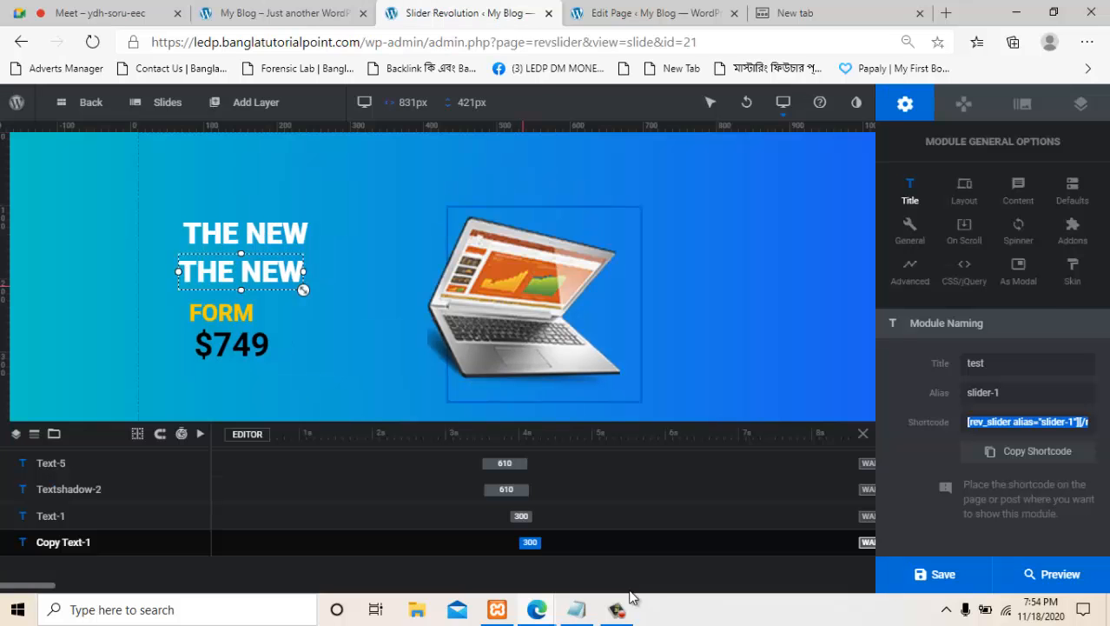
{"action": "left_click_drag", "start_coordinate": [523, 284], "coordinate": [545, 256]}
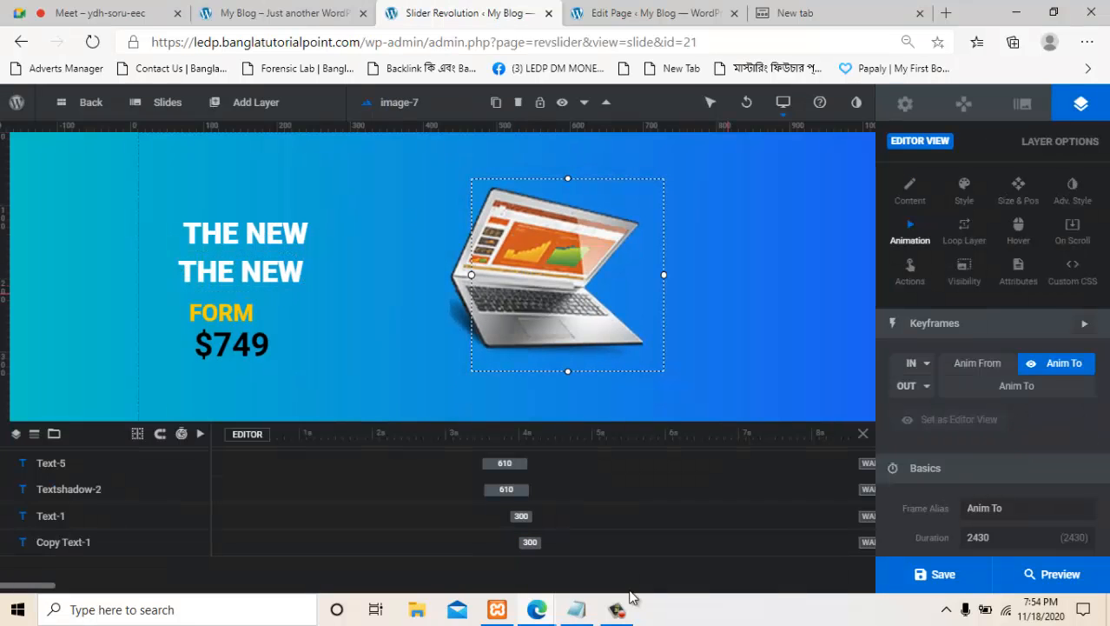
{"action": "left_click", "coordinate": [317, 13]}
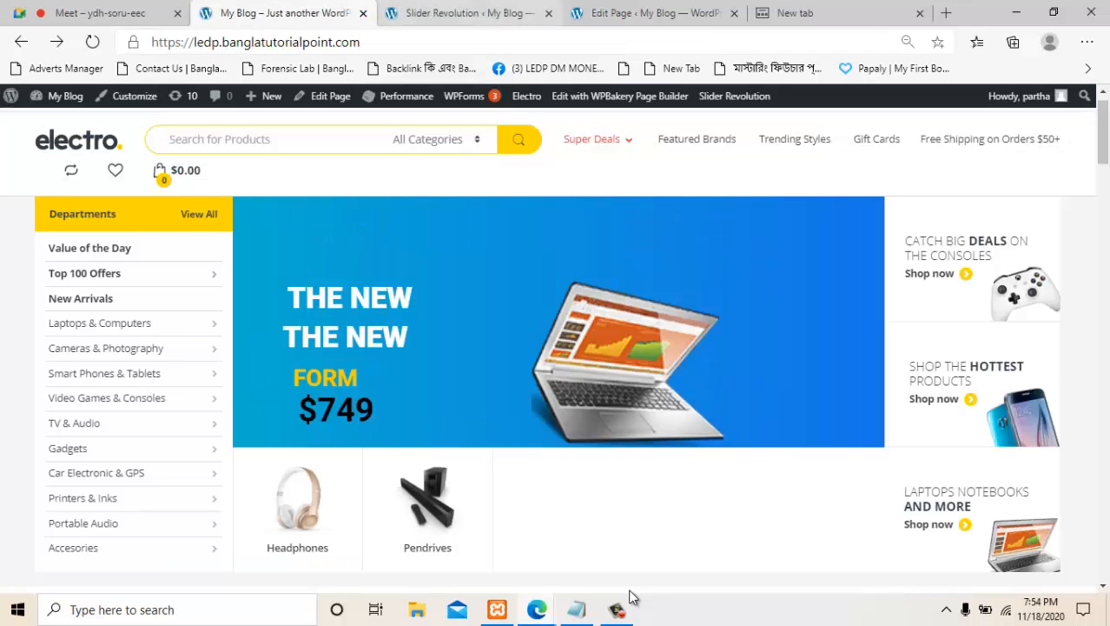
{"action": "left_click", "coordinate": [461, 13]}
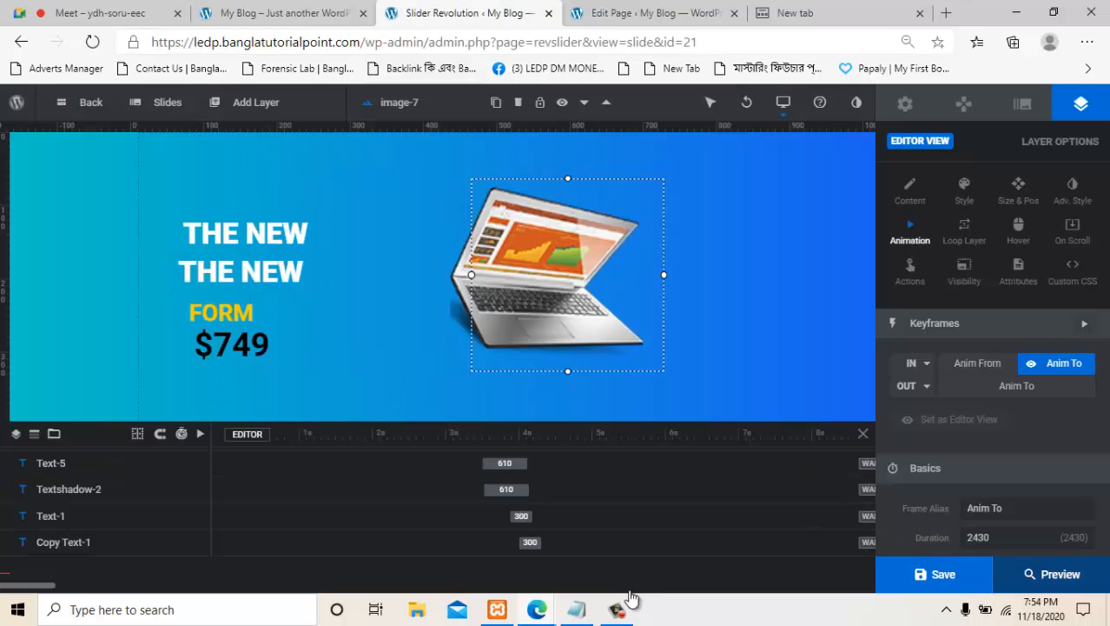
{"action": "left_click", "coordinate": [935, 574]}
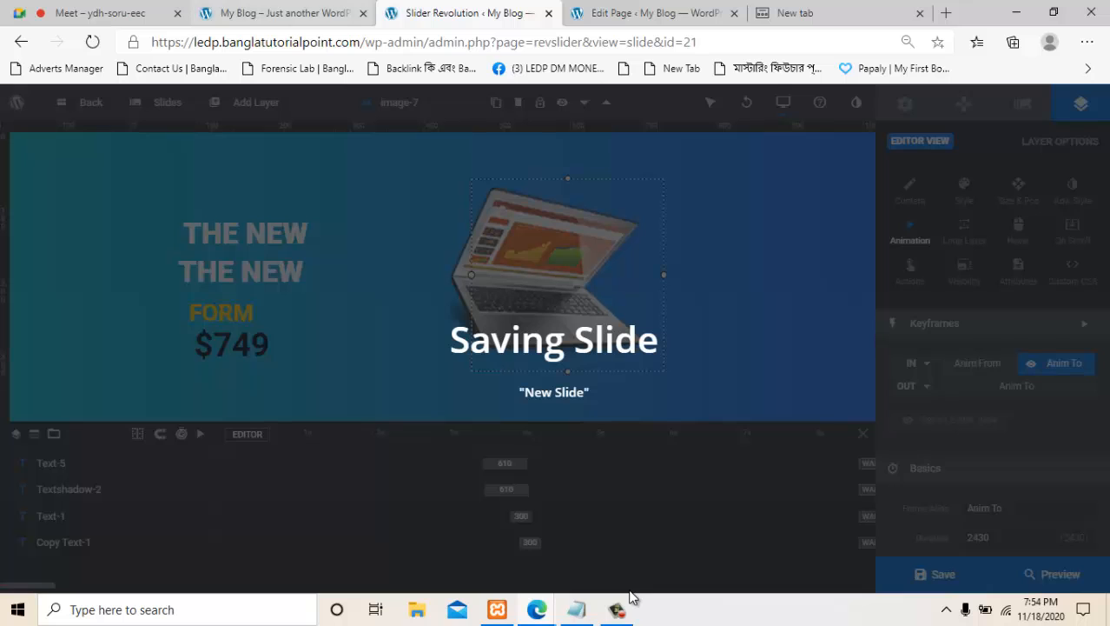
{"action": "left_click", "coordinate": [237, 12]}
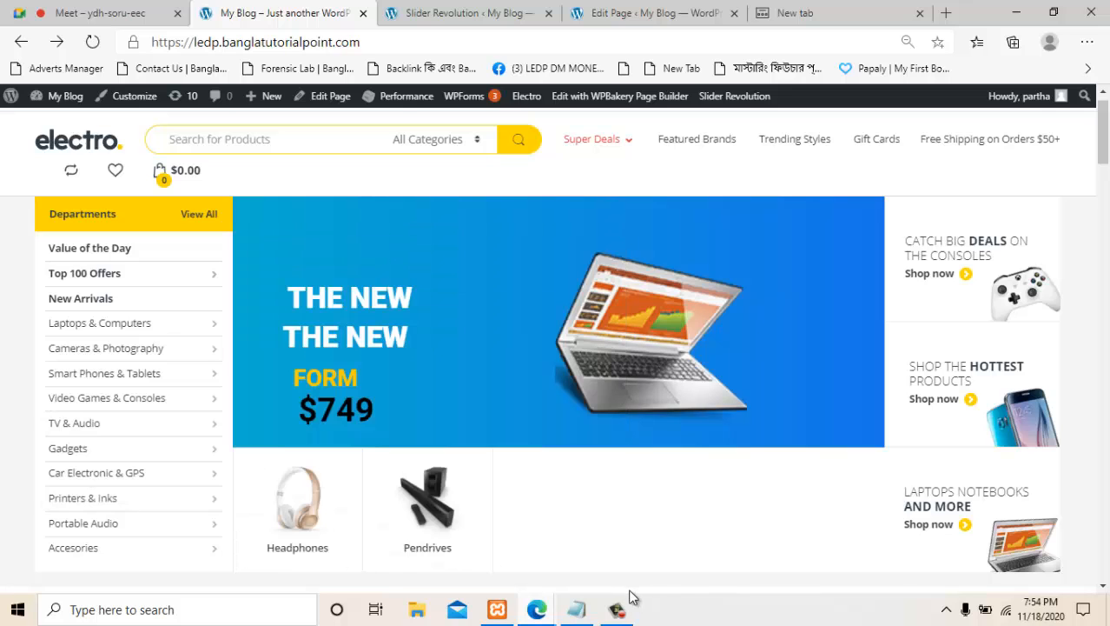
Shift both THE NEW headings, FORM and $749 up and to the right on the slide, roughly centred under each other.
{"action": "key", "text": "ctrl+Tab"}
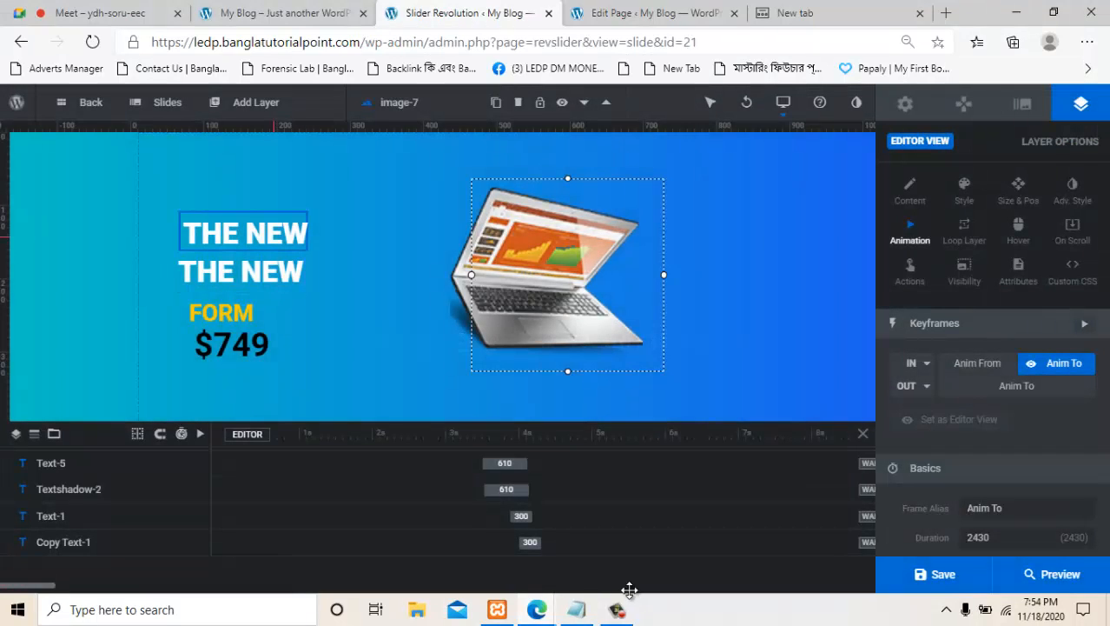
{"action": "left_click_drag", "start_coordinate": [274, 236], "coordinate": [310, 228]}
{"action": "left_click_drag", "start_coordinate": [241, 271], "coordinate": [283, 260]}
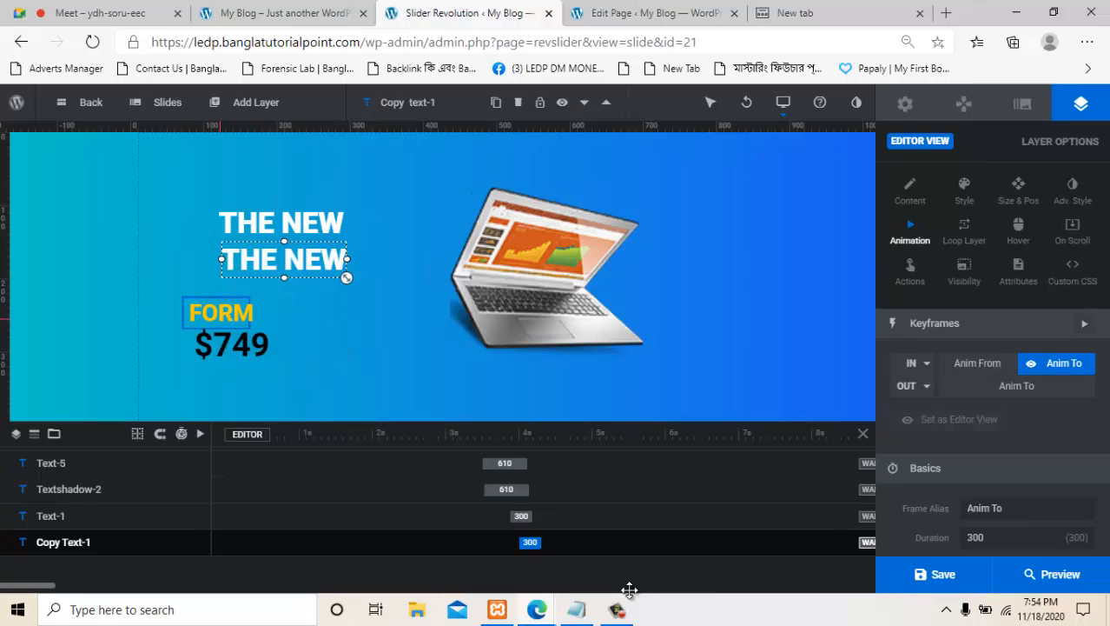
{"action": "left_click_drag", "start_coordinate": [221, 313], "coordinate": [279, 300]}
{"action": "left_click_drag", "start_coordinate": [241, 345], "coordinate": [262, 328]}
{"action": "left_click", "coordinate": [373, 352]}
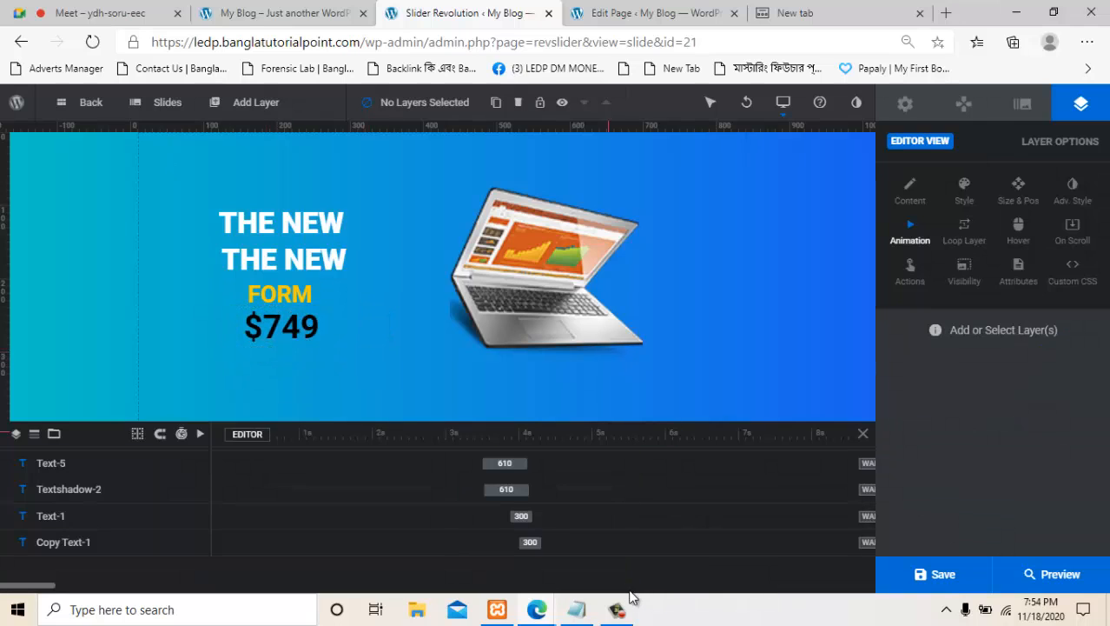
Save the slide and reload the blog home page to check the repositioned text.
{"action": "key", "text": "ctrl+s"}
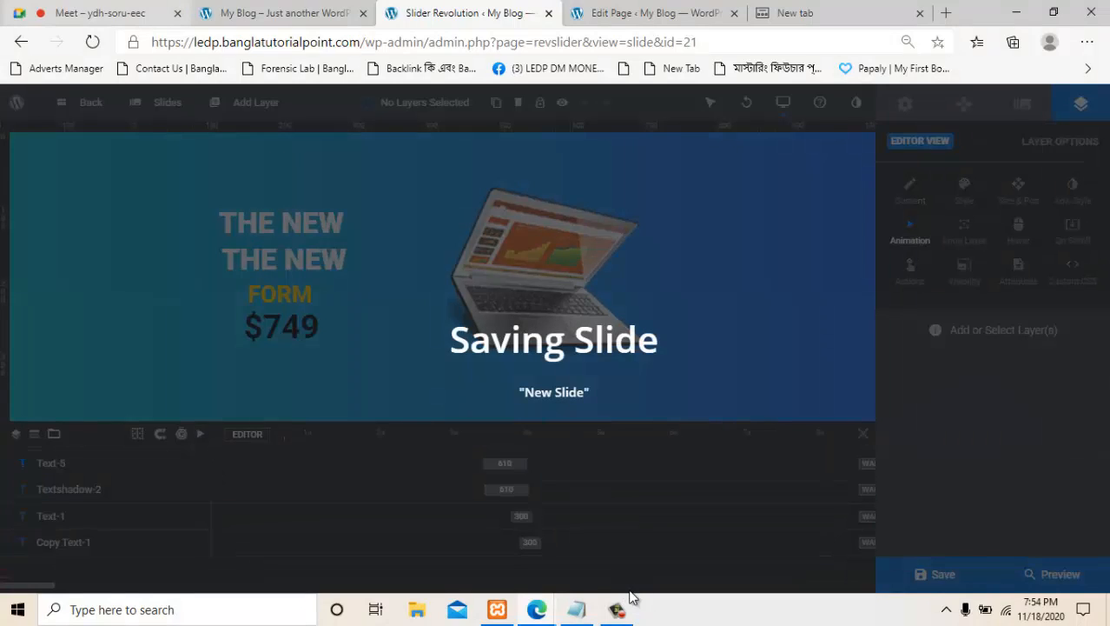
{"action": "key", "text": "ctrl+shift+Tab"}
{"action": "key", "text": "F5"}
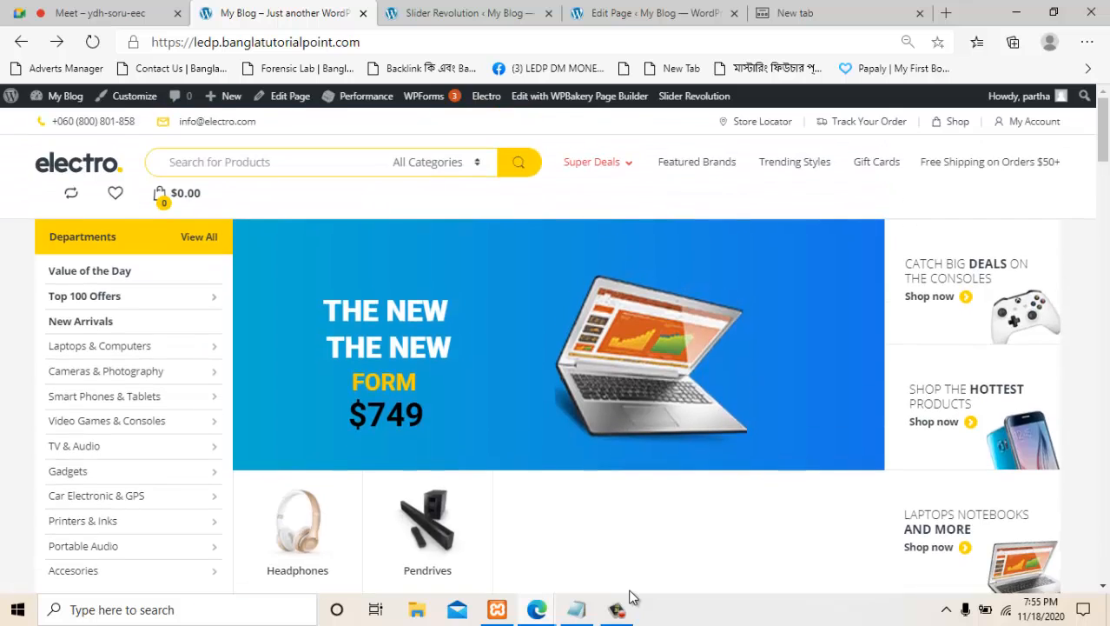
Duplicate the #1 New Slide in the slider and open the slide settings of the copy.
{"action": "key", "text": "ctrl+Tab"}
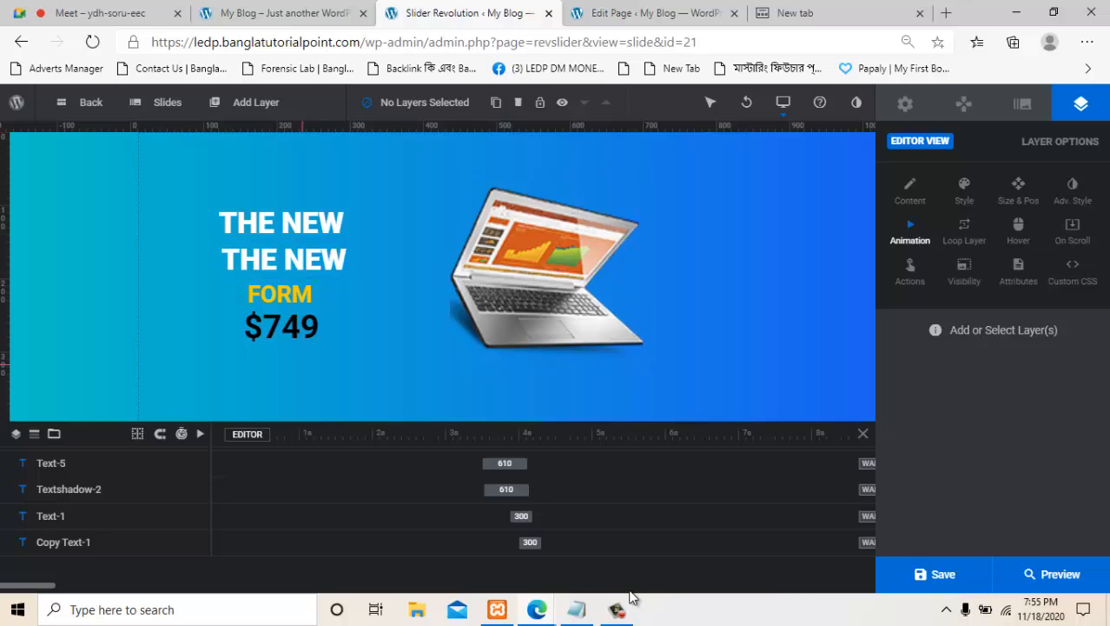
{"action": "mouse_move", "coordinate": [255, 103]}
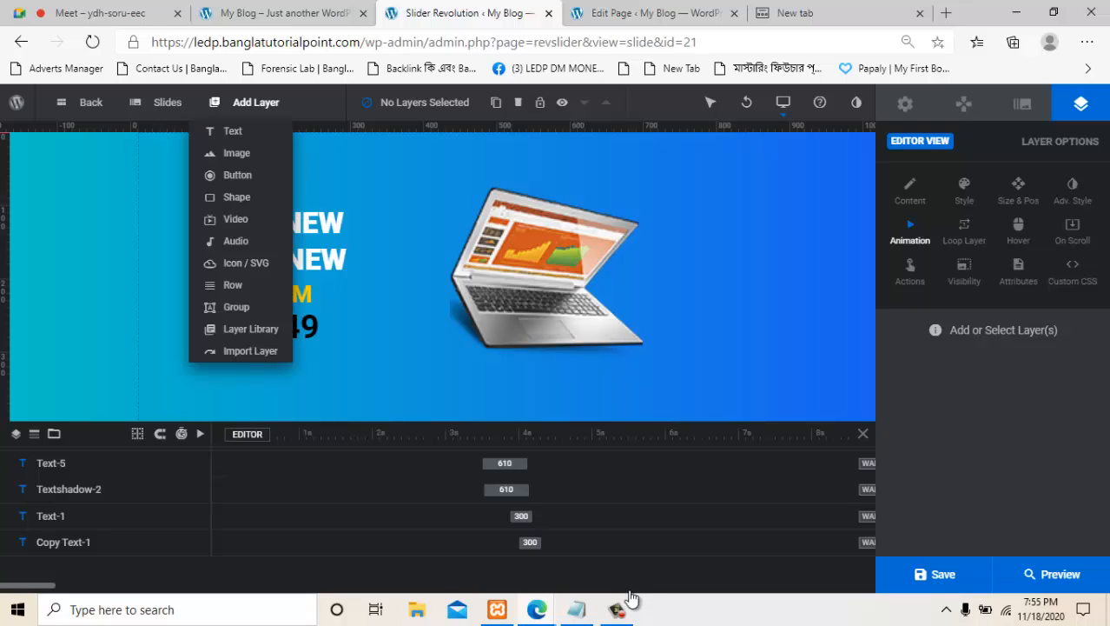
{"action": "mouse_move", "coordinate": [167, 102]}
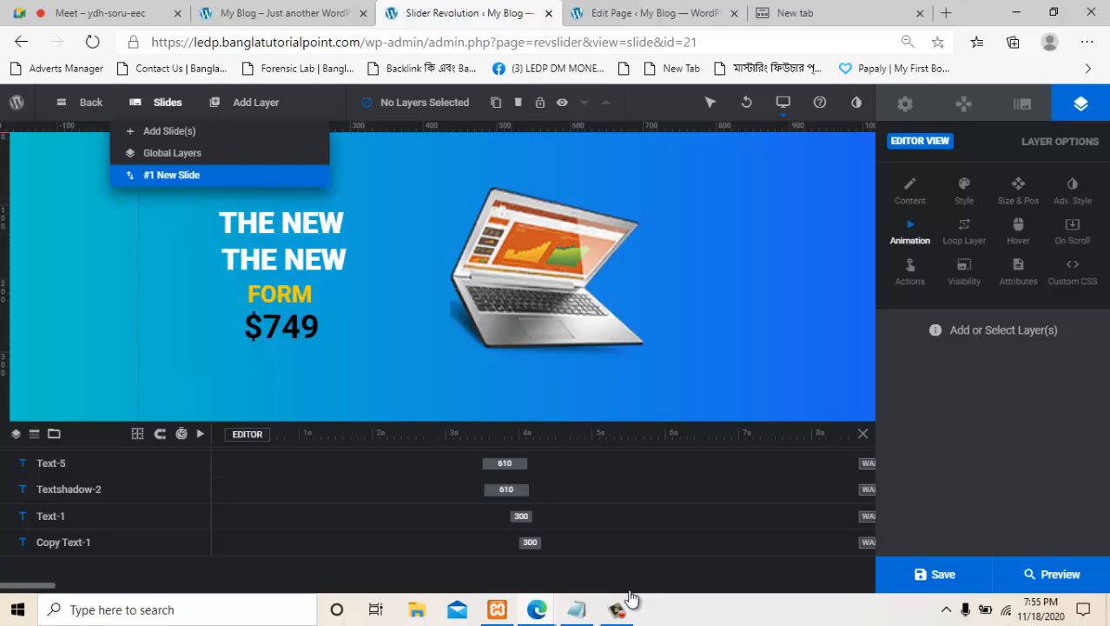
{"action": "mouse_move", "coordinate": [174, 175]}
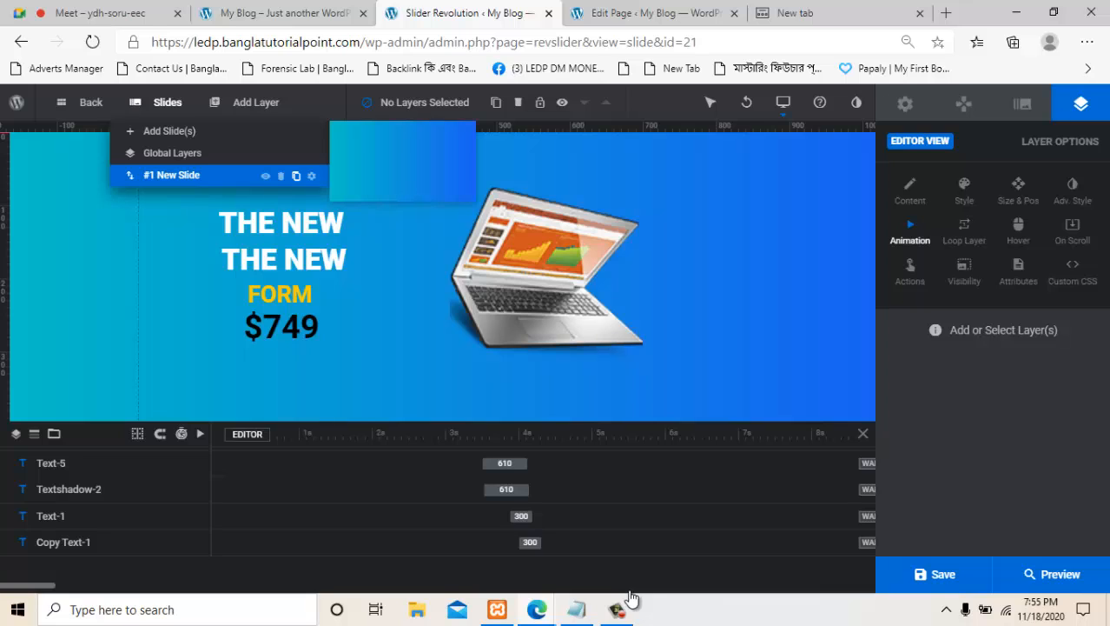
{"action": "mouse_move", "coordinate": [170, 131]}
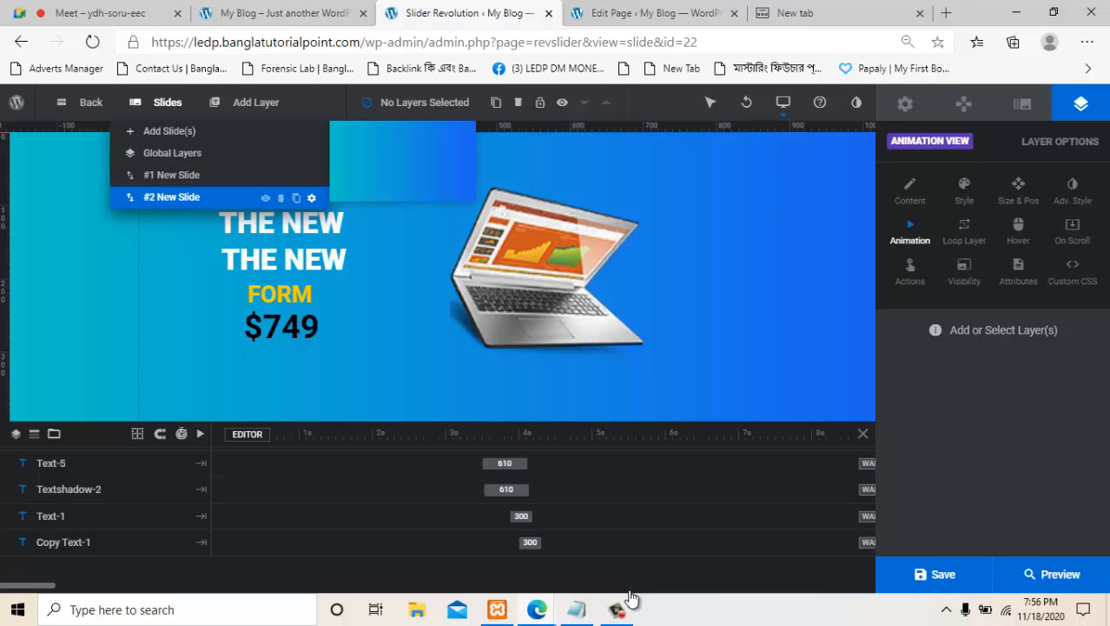
{"action": "left_click", "coordinate": [311, 198]}
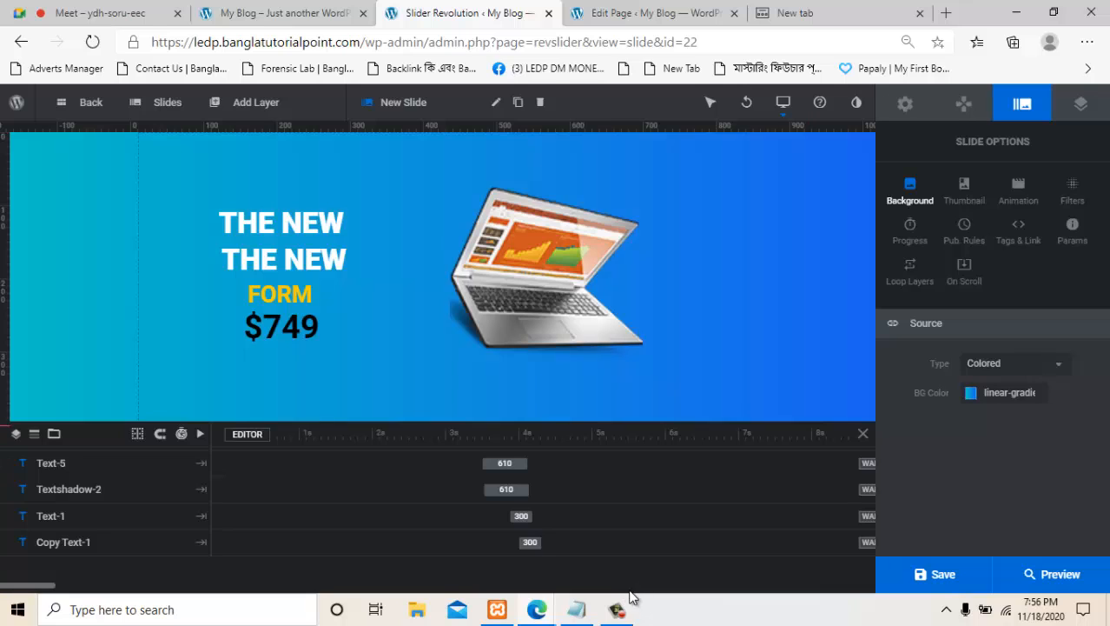
Replace the laptop image on the second slide with home-sl-da-2.png from the media library.
{"action": "left_click", "coordinate": [560, 279]}
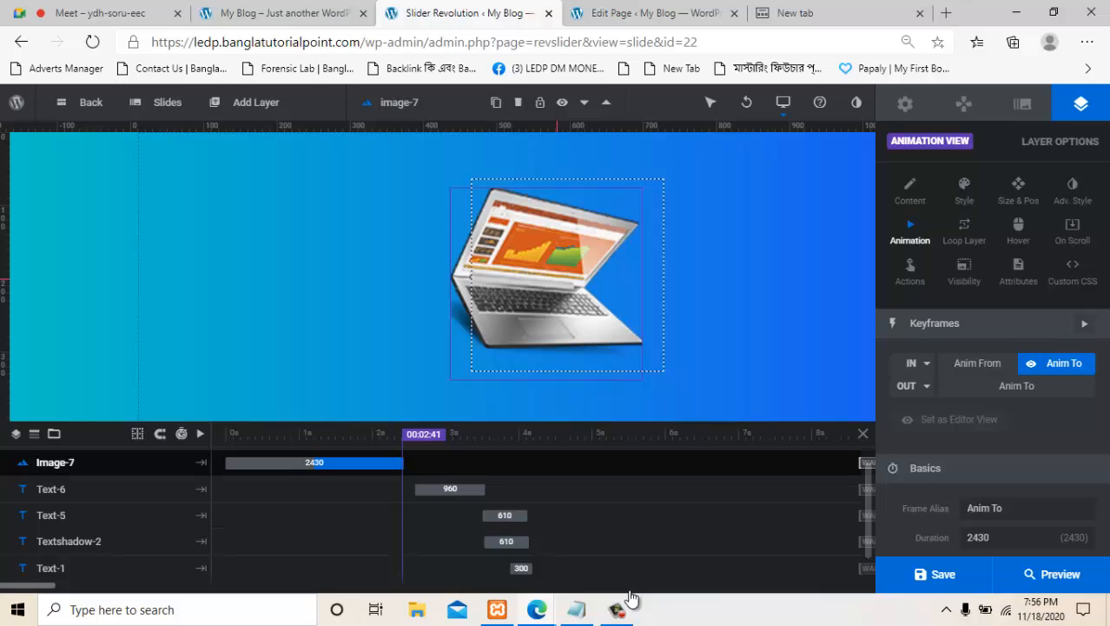
{"action": "double_click", "coordinate": [557, 279]}
{"action": "left_click", "coordinate": [283, 273]}
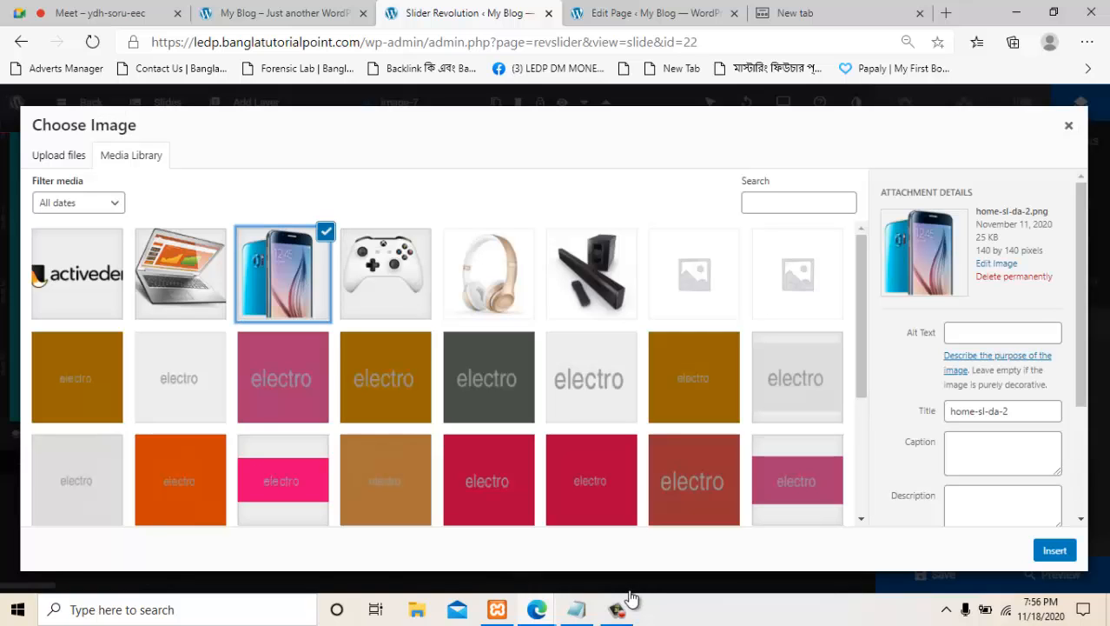
{"action": "left_click", "coordinate": [1054, 550]}
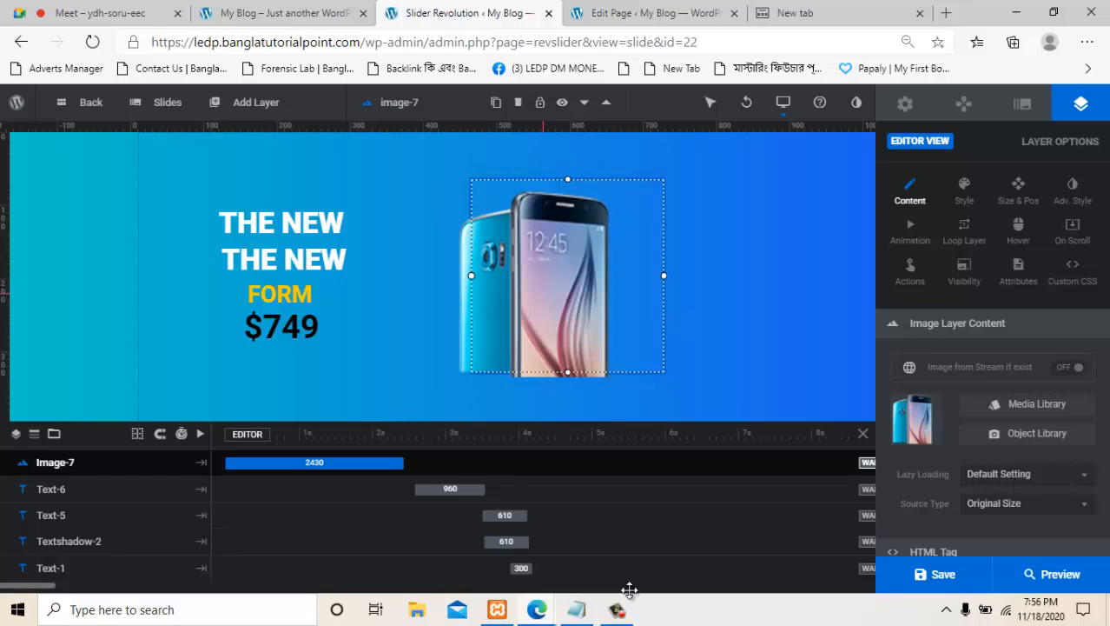
{"action": "left_click", "coordinate": [303, 300]}
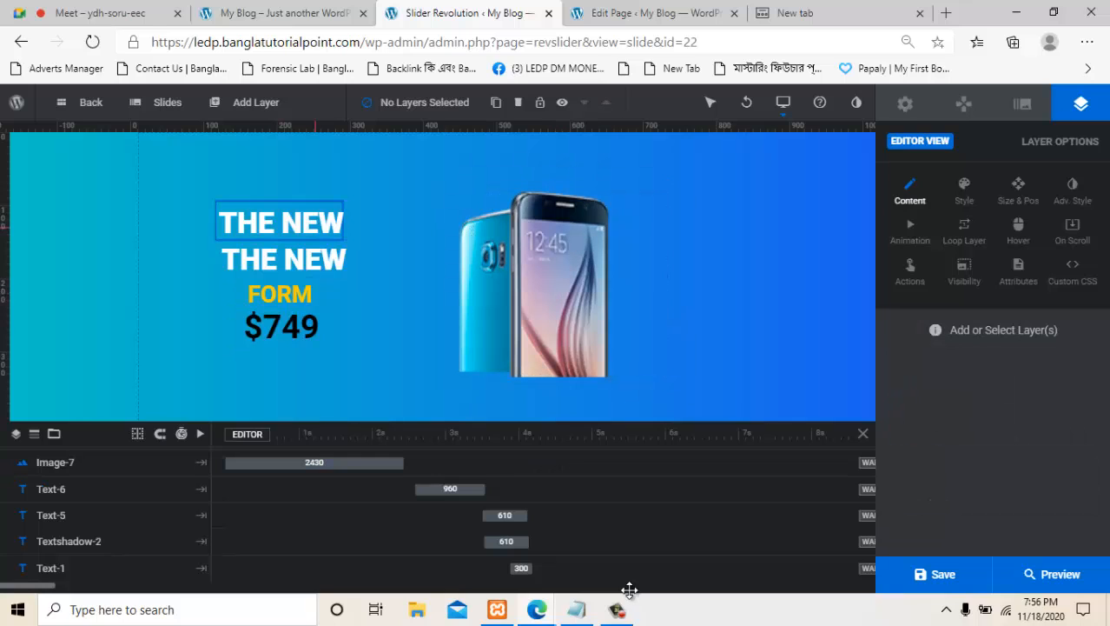
Replace the second THE NEW heading with STANDARD copied from the Notepad text, and enlarge it centred beneath the first heading.
{"action": "left_click", "coordinate": [631, 596]}
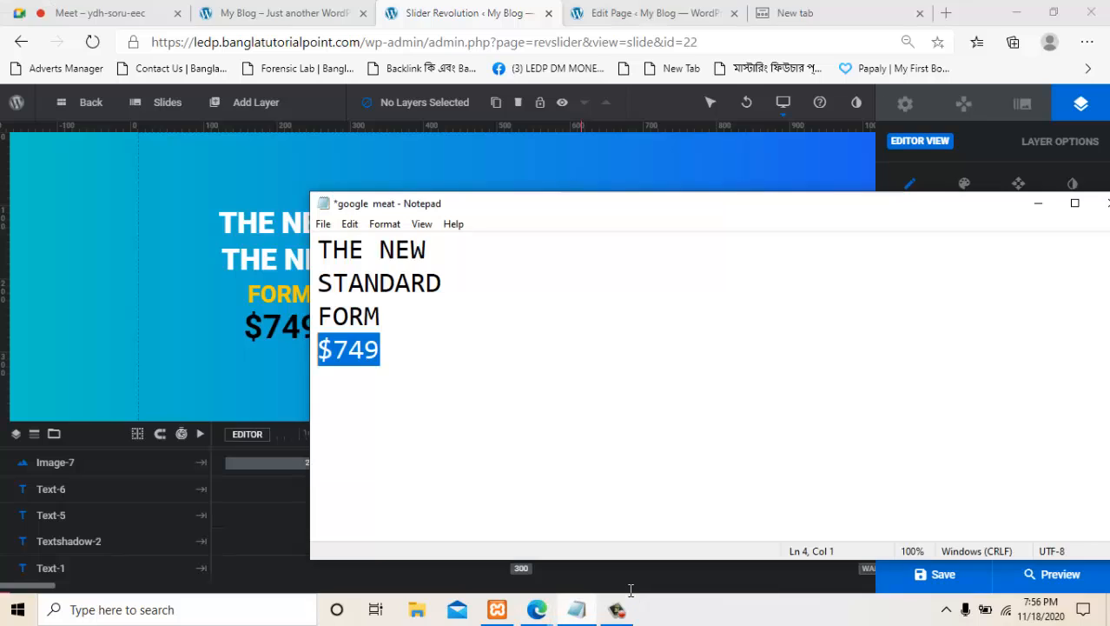
{"action": "left_click_drag", "start_coordinate": [443, 284], "coordinate": [318, 284]}
{"action": "key", "text": "ctrl+c"}
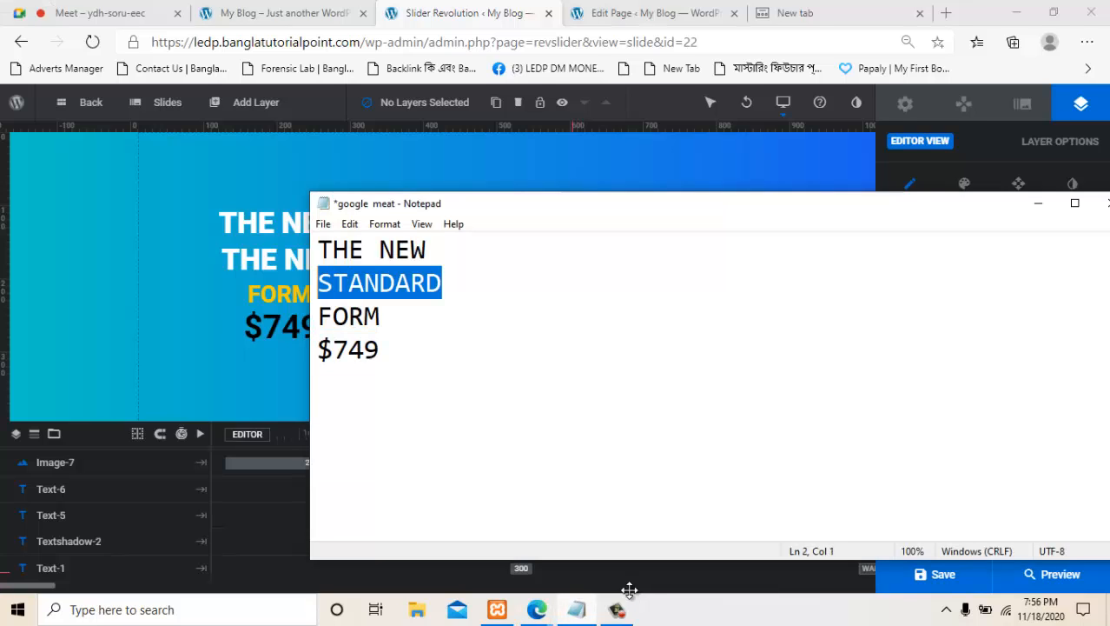
{"action": "left_click", "coordinate": [249, 260]}
{"action": "left_click", "coordinate": [250, 260]}
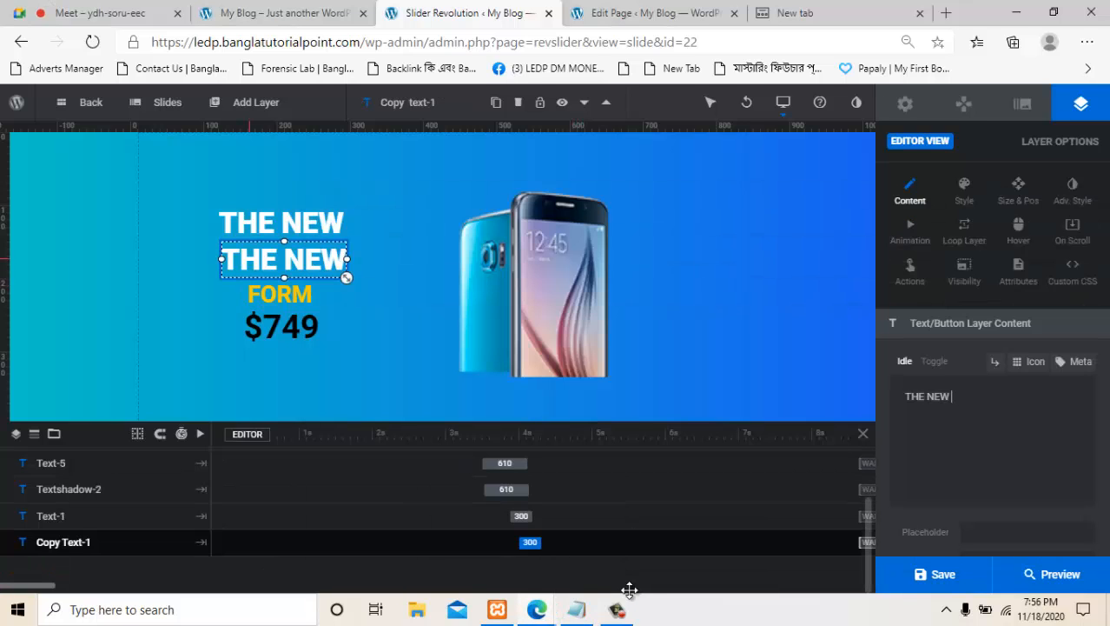
{"action": "key", "text": "ctrl+a"}
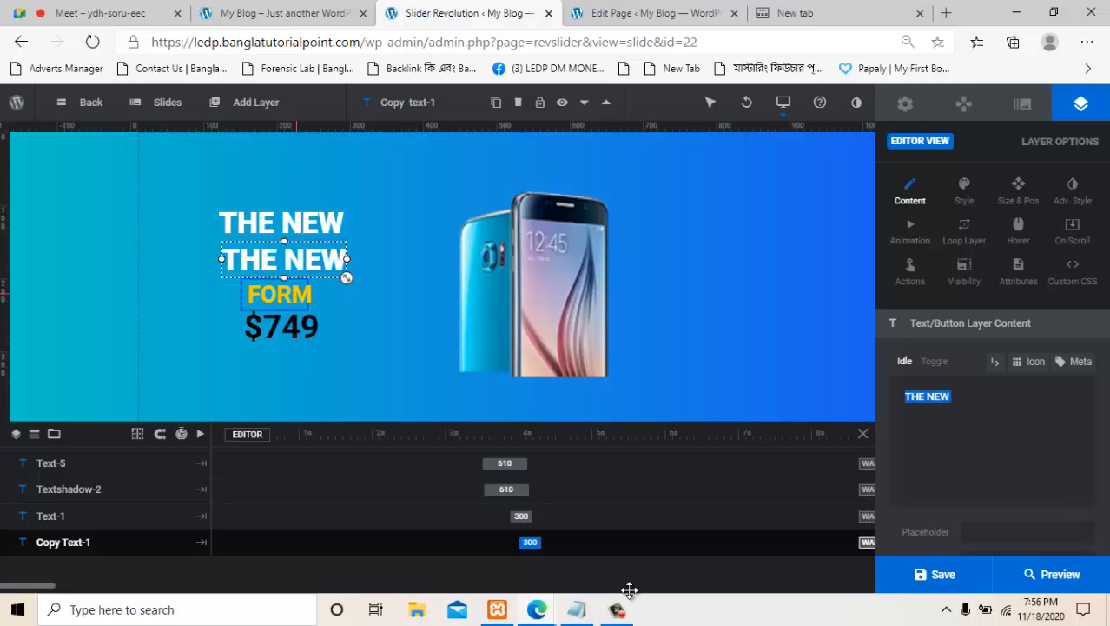
{"action": "key", "text": "ctrl+v"}
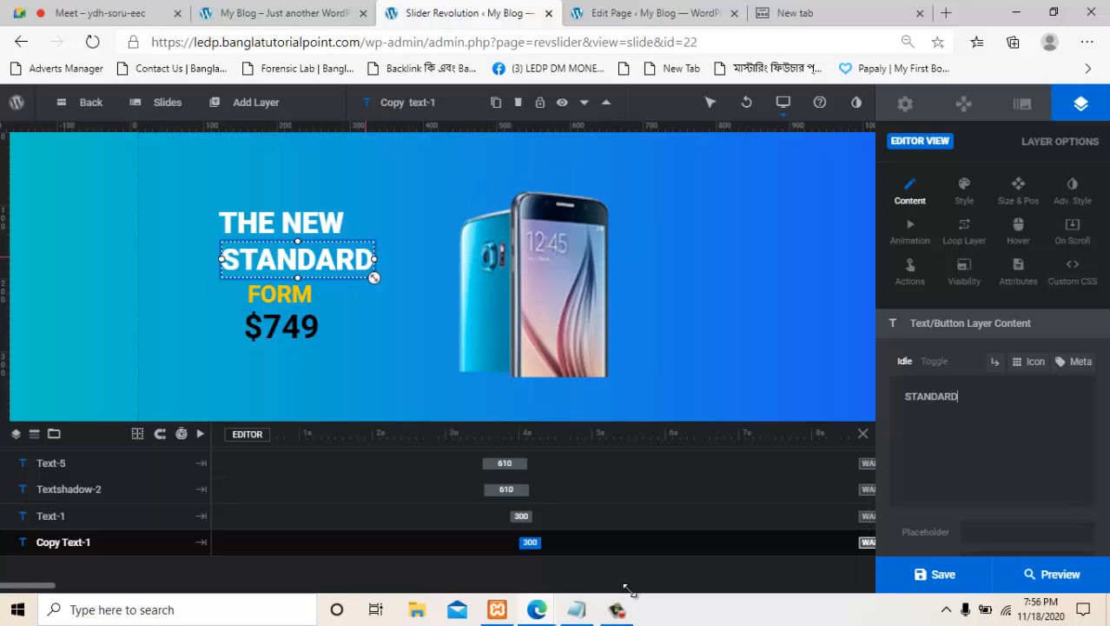
{"action": "mouse_move", "coordinate": [374, 278]}
{"action": "left_mouse_down"}
{"action": "mouse_move", "coordinate": [362, 273]}
{"action": "mouse_move", "coordinate": [413, 294]}
{"action": "mouse_move", "coordinate": [361, 265]}
{"action": "left_mouse_up"}
{"action": "left_click", "coordinate": [367, 330]}
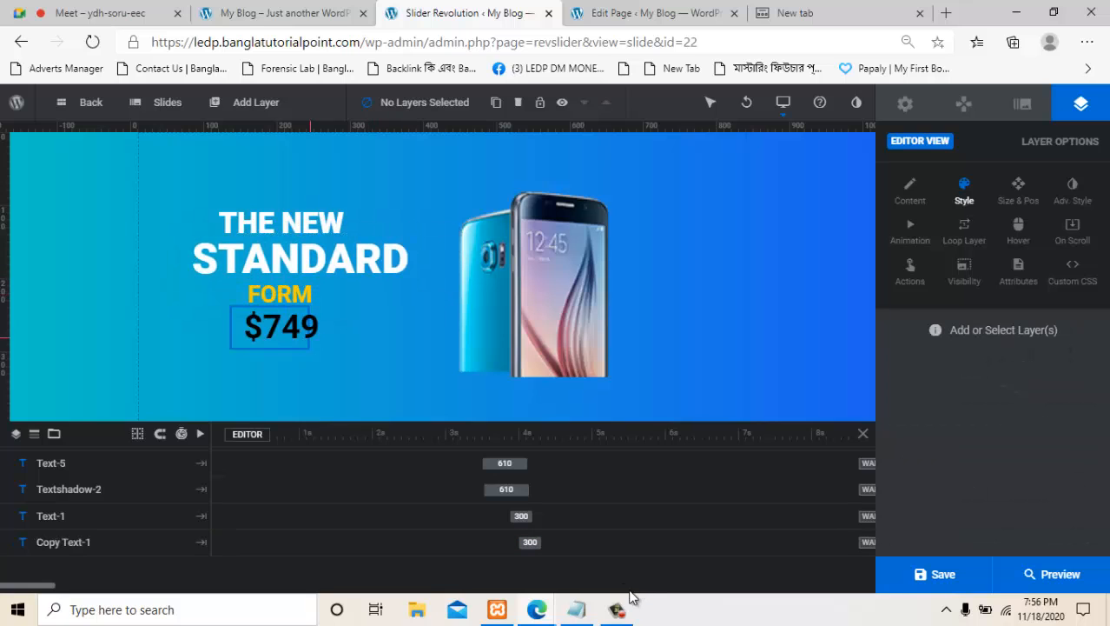
Enlarge the yellow FORM text to 48px and move the $749 price down below it.
{"action": "left_click_drag", "start_coordinate": [307, 324], "coordinate": [311, 337]}
{"action": "mouse_move", "coordinate": [289, 295]}
{"action": "left_mouse_down"}
{"action": "mouse_move", "coordinate": [293, 309]}
{"action": "mouse_move", "coordinate": [315, 302]}
{"action": "mouse_move", "coordinate": [348, 332]}
{"action": "mouse_move", "coordinate": [302, 309]}
{"action": "left_mouse_up"}
{"action": "left_click", "coordinate": [348, 306]}
{"action": "left_click_drag", "start_coordinate": [631, 597], "coordinate": [627, 595]}
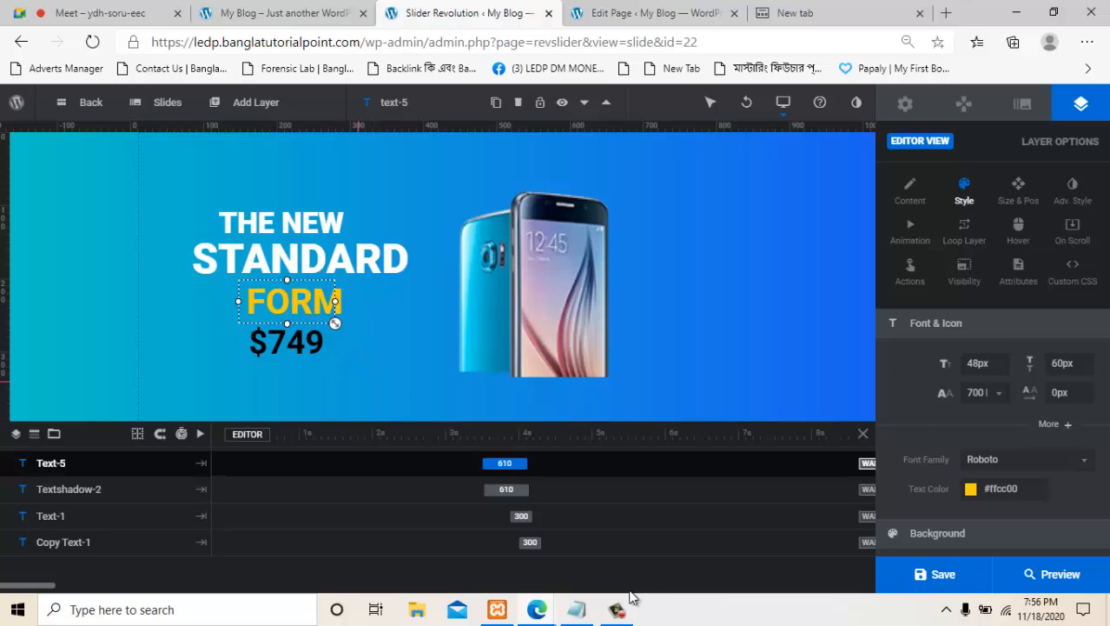
{"action": "left_click", "coordinate": [629, 590]}
{"action": "left_click_drag", "start_coordinate": [302, 342], "coordinate": [310, 348]}
{"action": "left_click", "coordinate": [154, 366]}
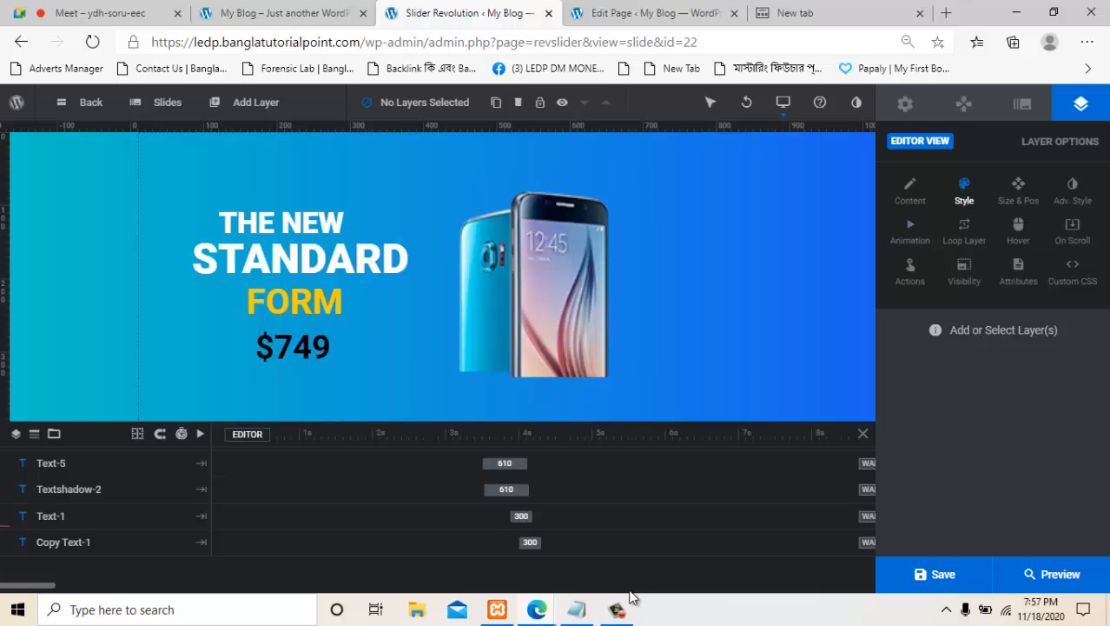
Save the second slide and reload the blog home page to check the slider.
{"action": "key", "text": "ctrl+s"}
{"action": "key", "text": "ctrl+s"}
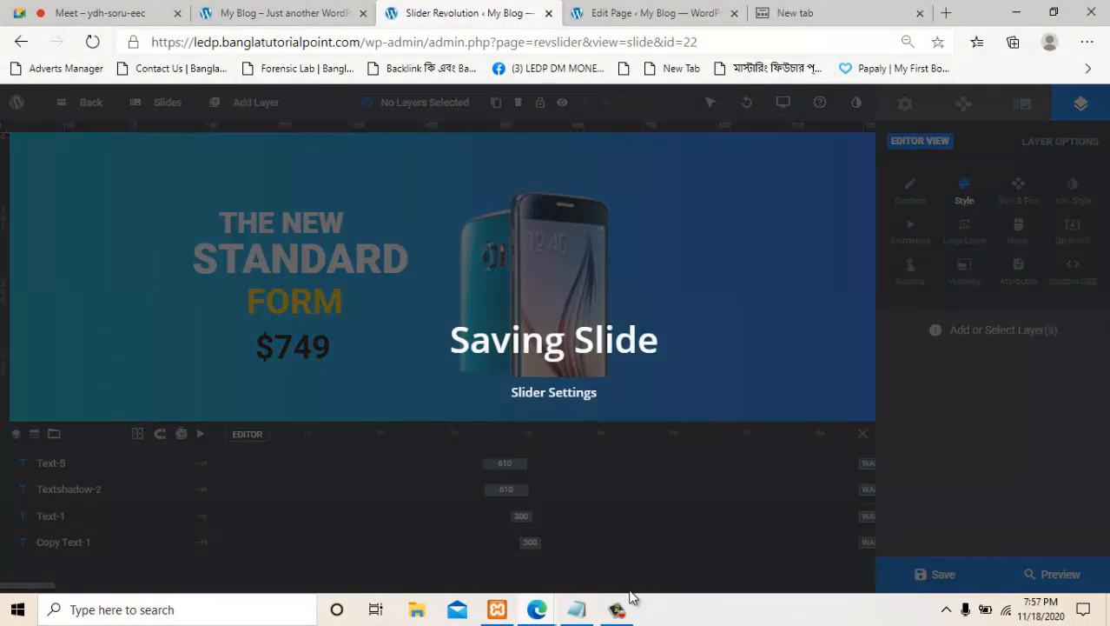
{"action": "key", "text": "ctrl+shift+Tab"}
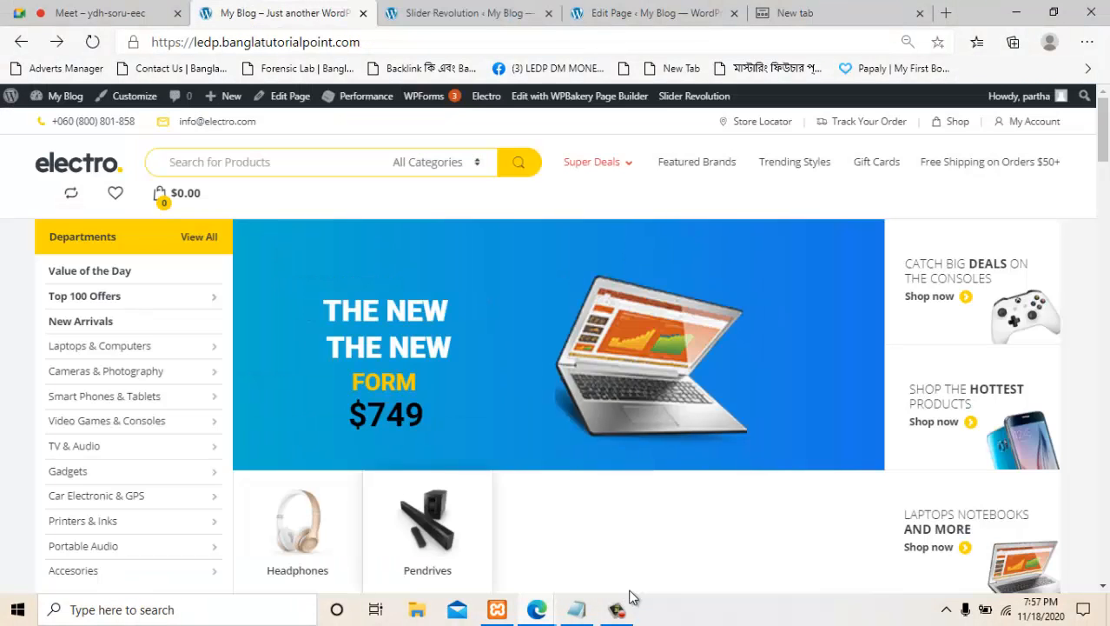
{"action": "key", "text": "F5"}
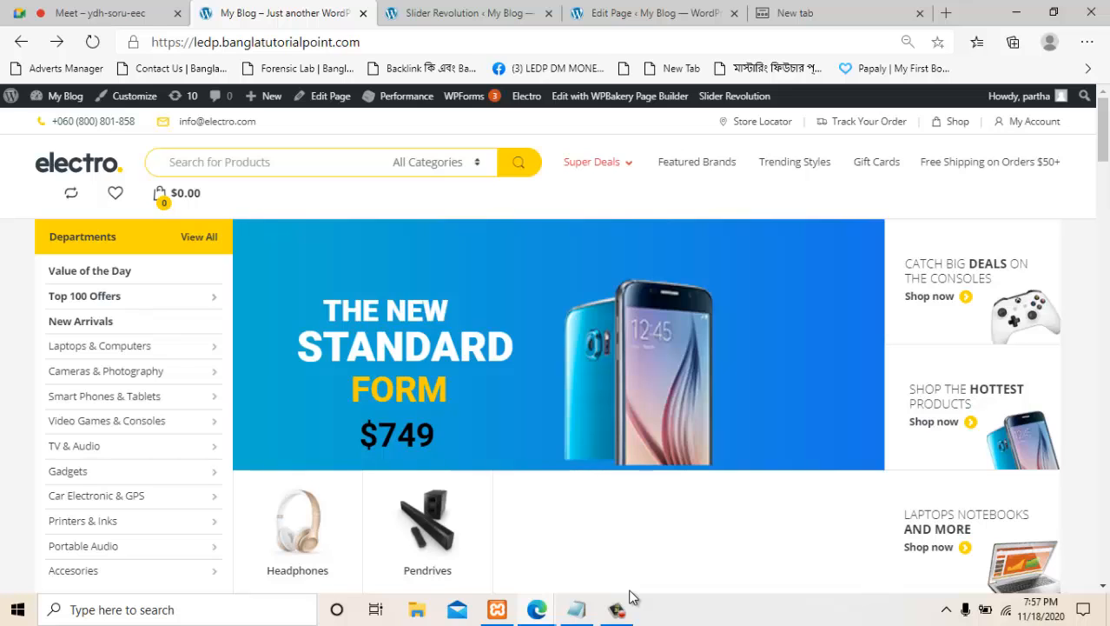
Set the module's default slide duration to 1000 ms, save it, and reload the blog home page to check the timing.
{"action": "key", "text": "ctrl+Tab"}
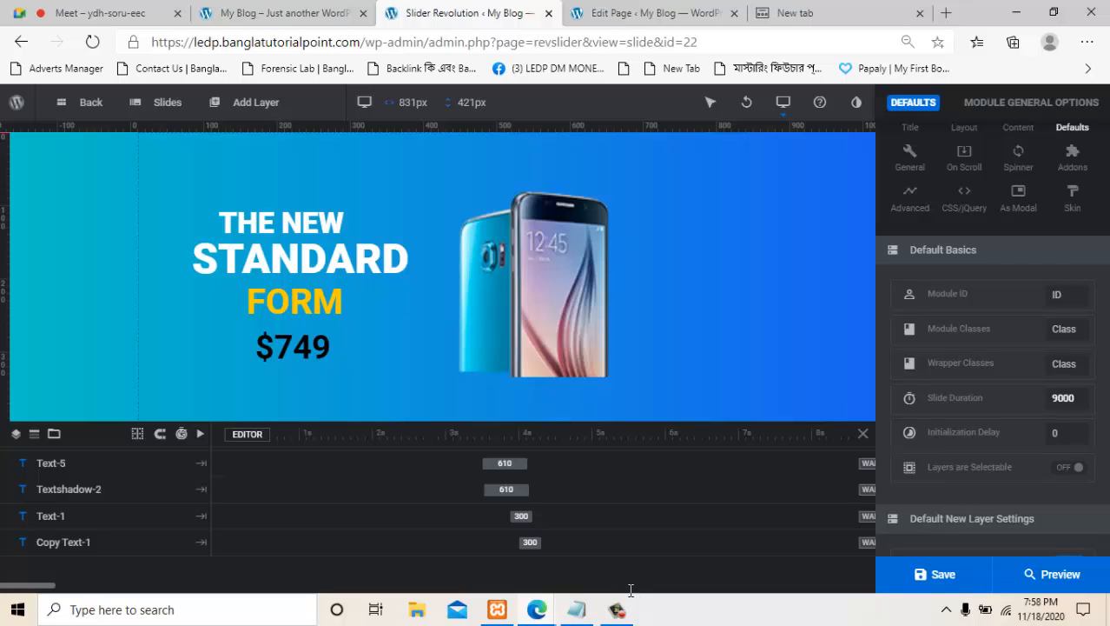
{"action": "double_click", "coordinate": [1067, 398]}
{"action": "left_click", "coordinate": [1065, 398]}
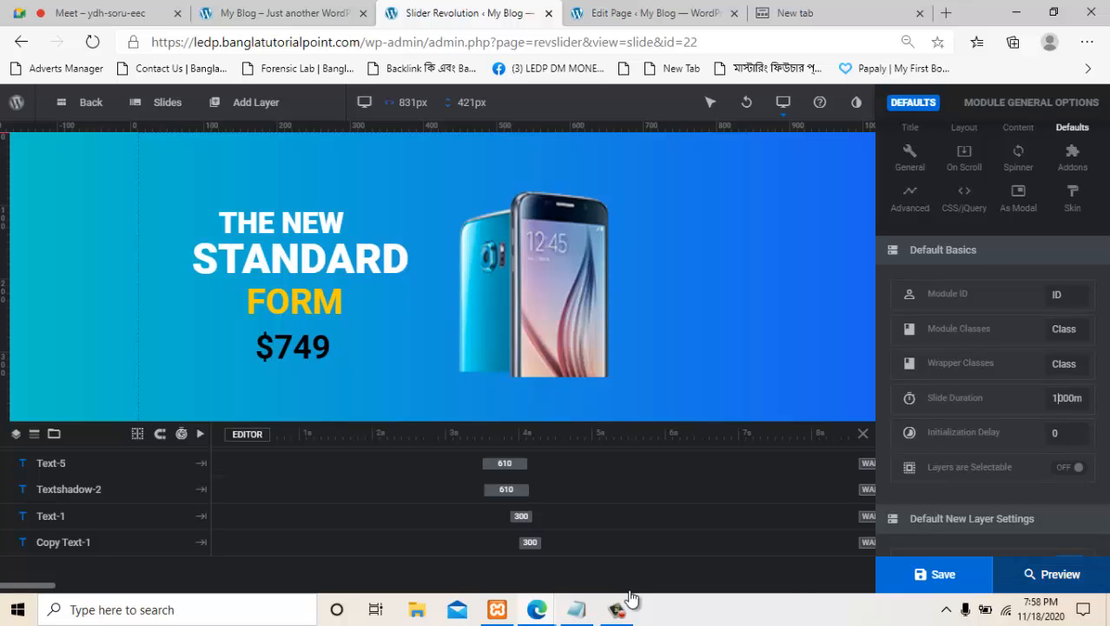
{"action": "left_click", "coordinate": [935, 574]}
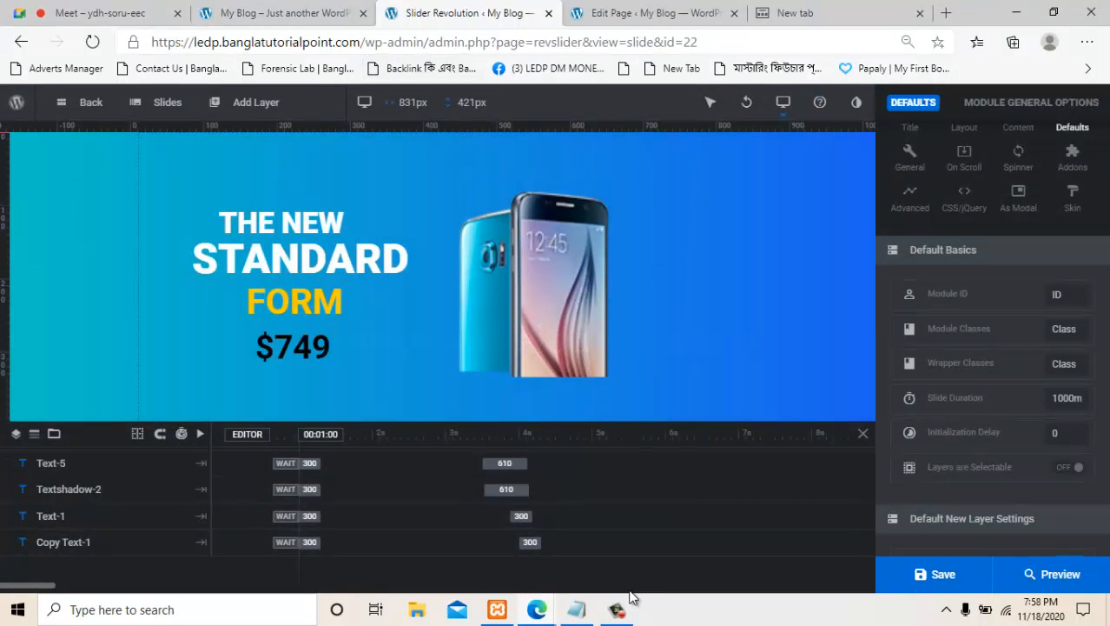
{"action": "left_click", "coordinate": [285, 14]}
{"action": "key", "text": "F5"}
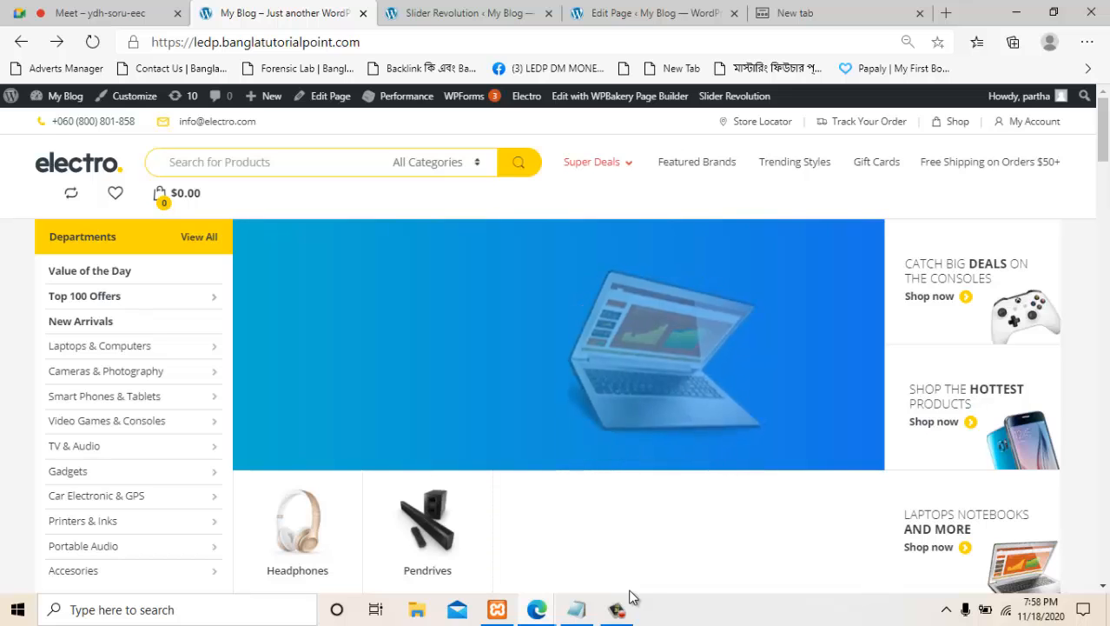
Set the module's default slide duration to 5000 ms, save it, and reload the blog home page to check the timing.
{"action": "key", "text": "ctrl+Tab"}
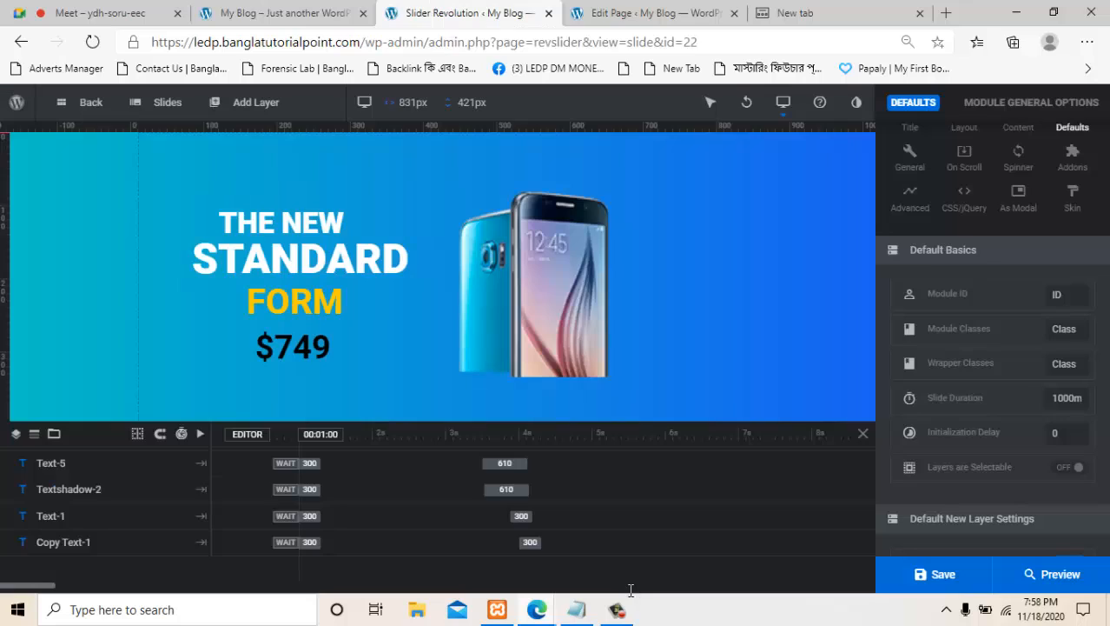
{"action": "double_click", "coordinate": [1067, 398]}
{"action": "left_click", "coordinate": [1064, 398]}
{"action": "key", "text": "BackSpace"}
{"action": "left_click", "coordinate": [936, 574]}
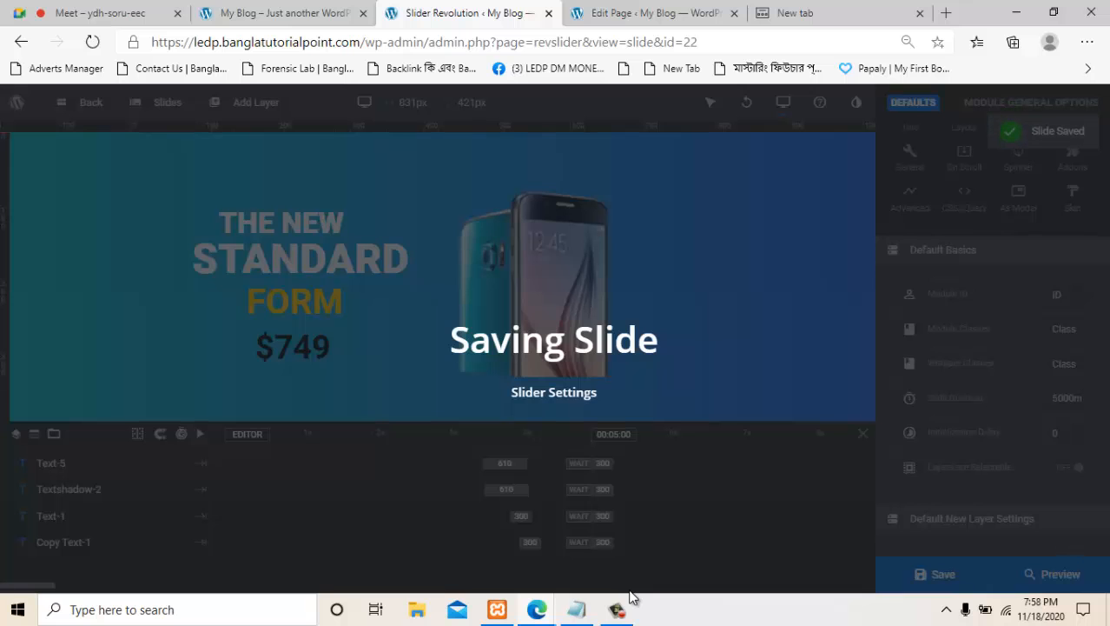
{"action": "key", "text": "ctrl+shift+Tab"}
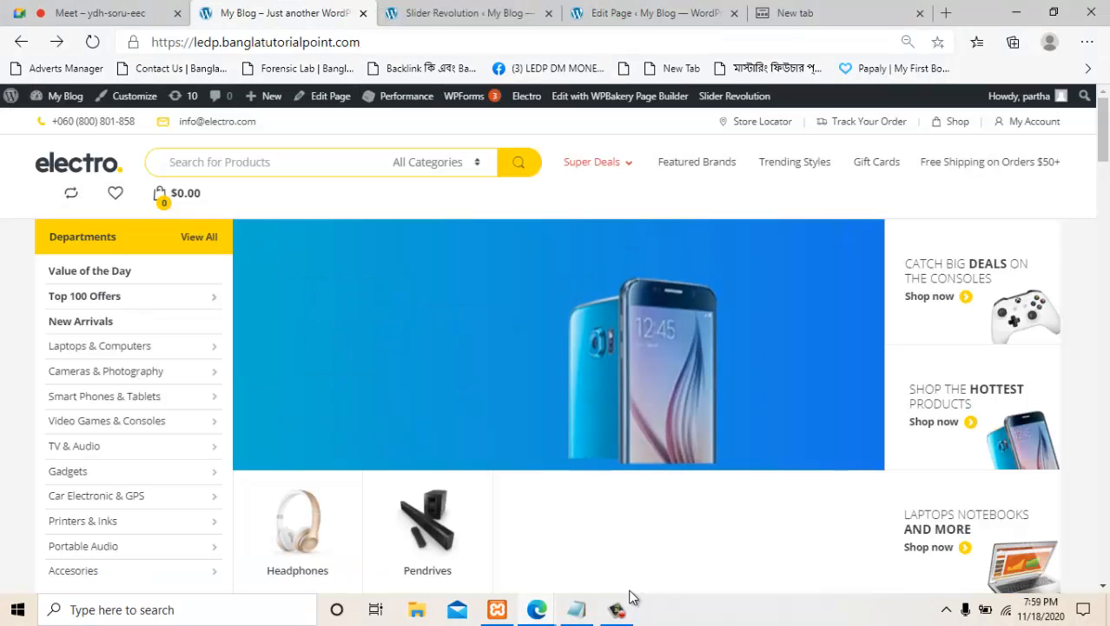
{"action": "key", "text": "F5"}
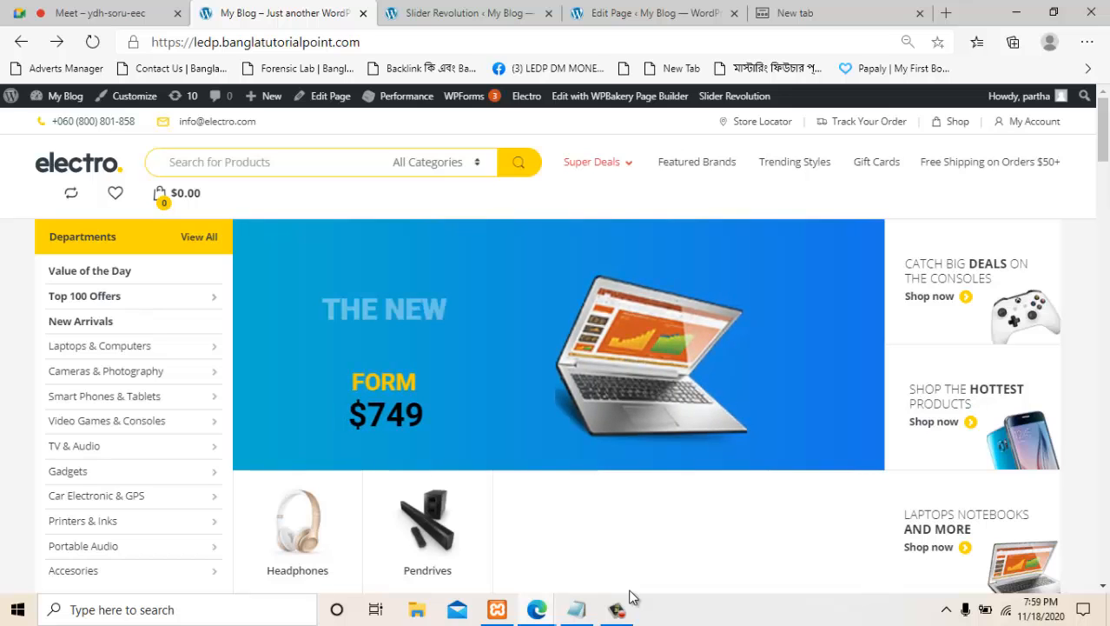
Return to the slide editor and save the slide again.
{"action": "key", "text": "ctrl+Tab"}
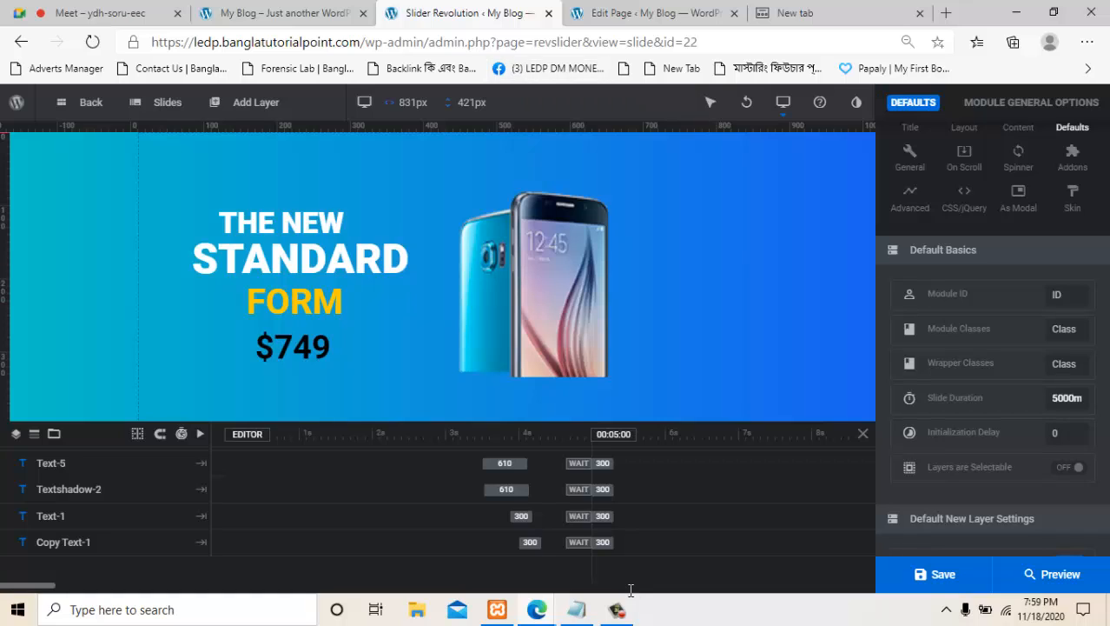
{"action": "key", "text": "ctrl+a"}
{"action": "scroll", "coordinate": [993, 391], "scroll_direction": "down", "scroll_amount": 1}
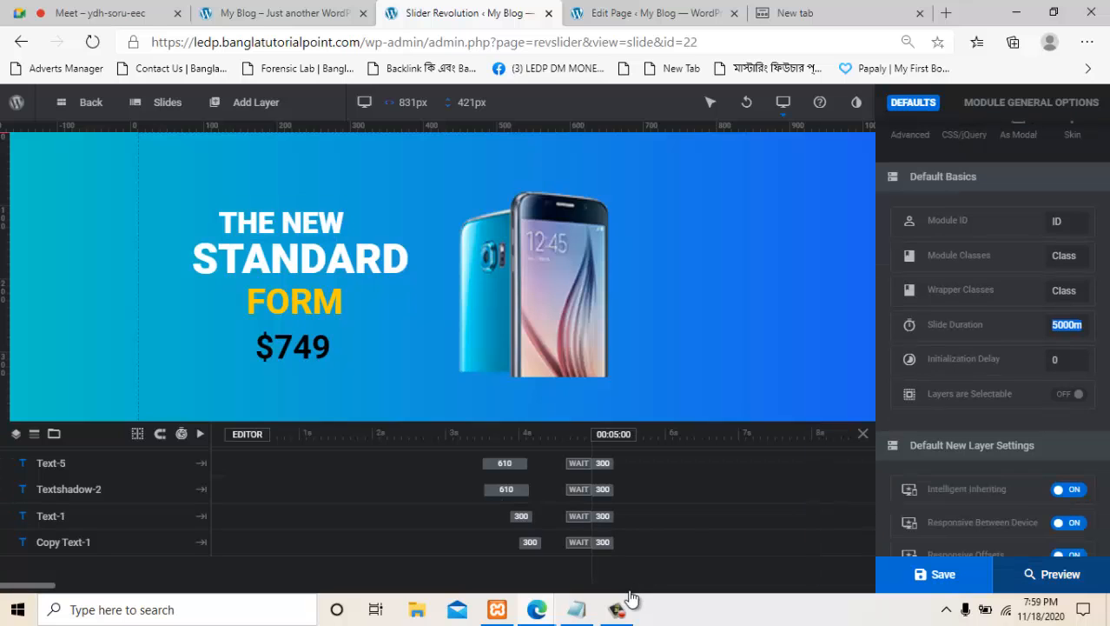
{"action": "left_click", "coordinate": [935, 574]}
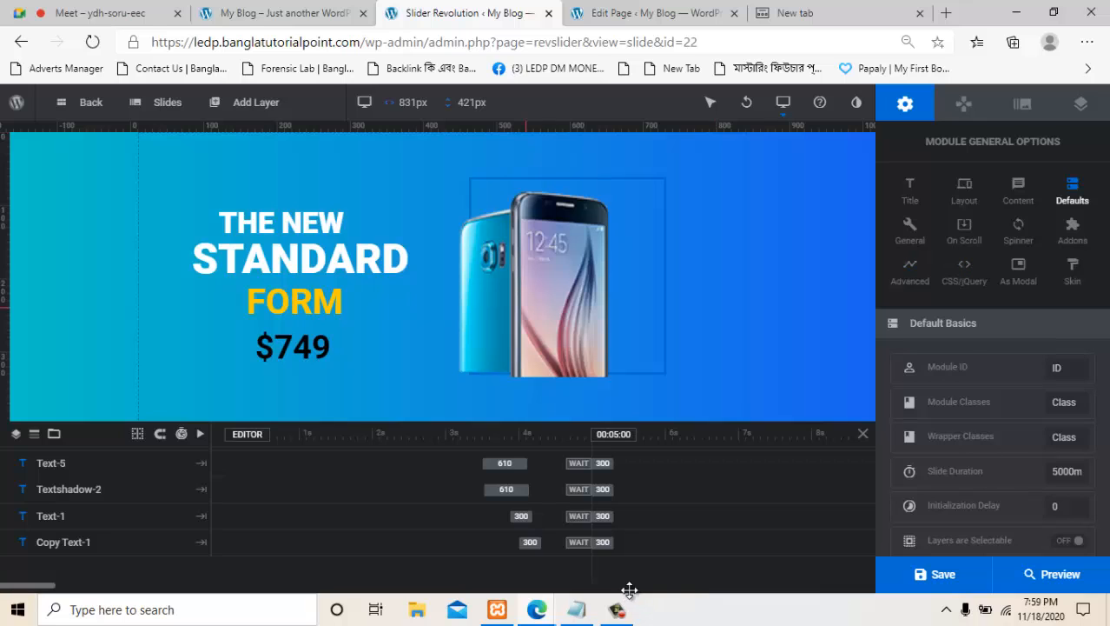
Apply the Smooth Pop Up v.2 entrance animation to the phone image layer.
{"action": "left_click", "coordinate": [525, 306]}
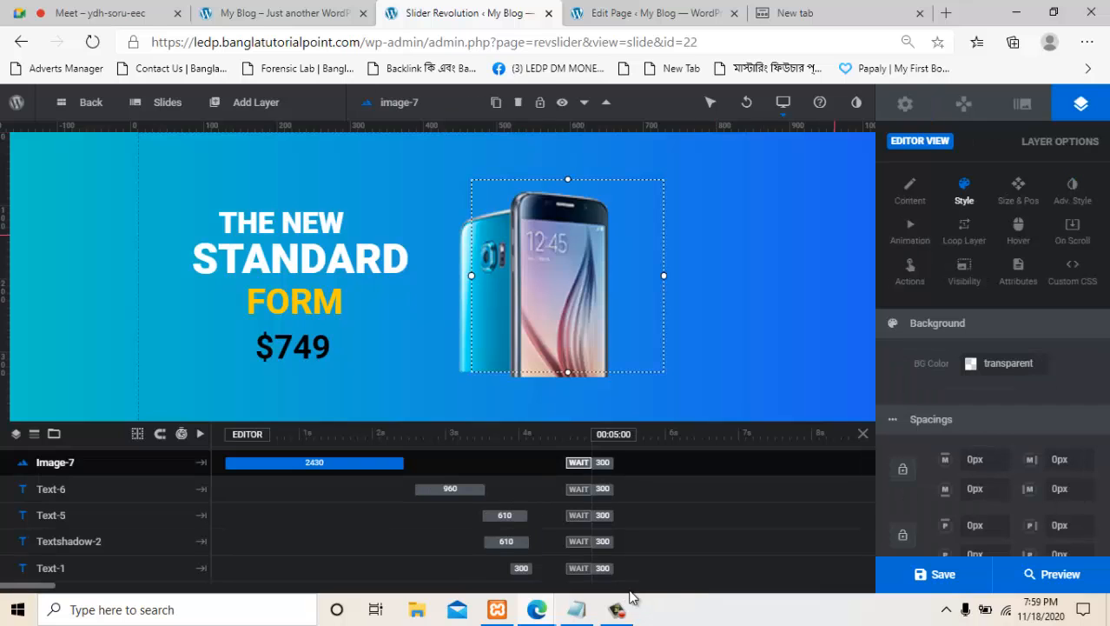
{"action": "left_click", "coordinate": [910, 230]}
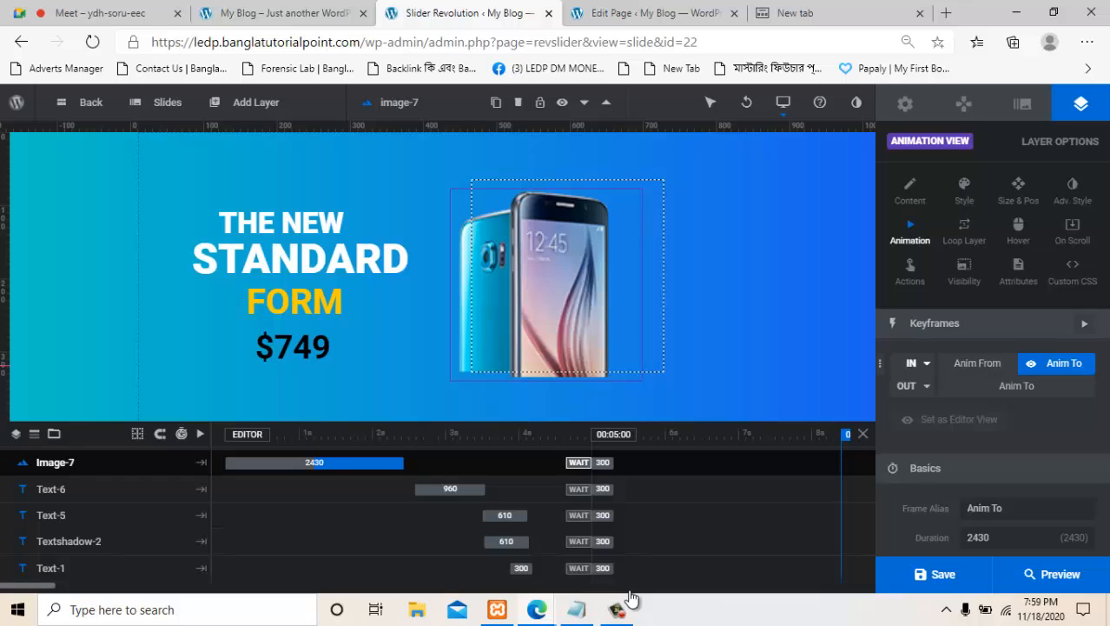
{"action": "left_click", "coordinate": [919, 363]}
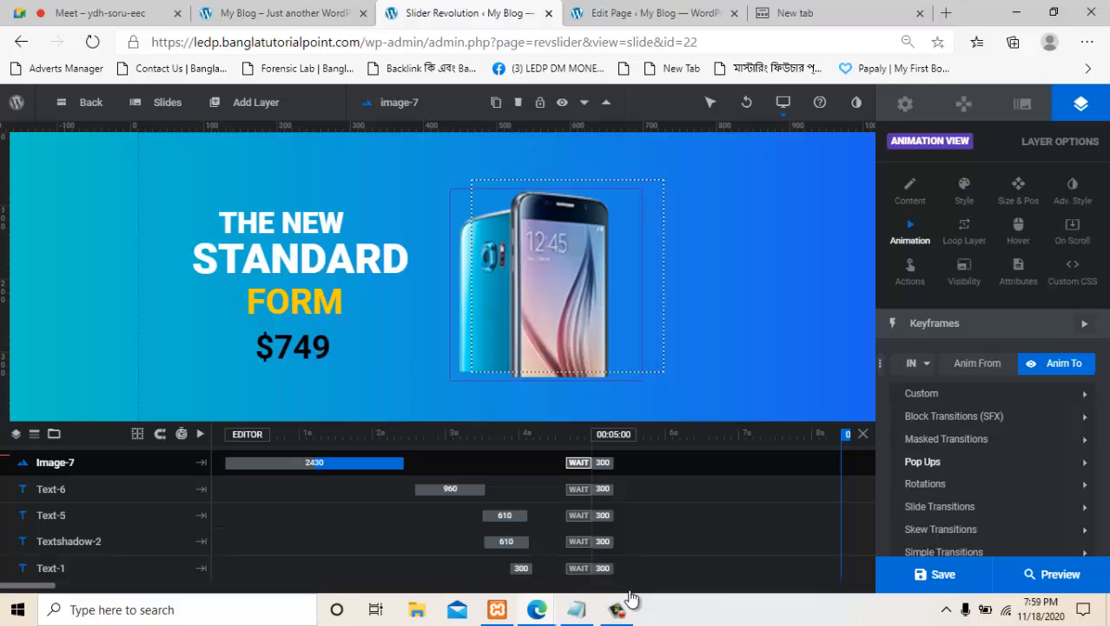
{"action": "left_click", "coordinate": [923, 461]}
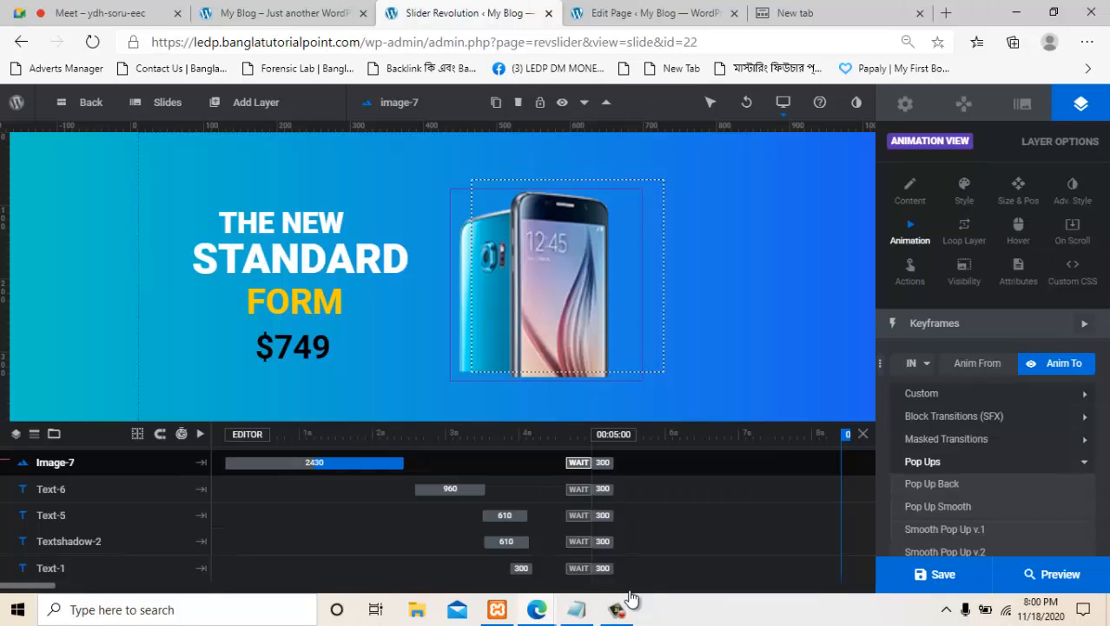
{"action": "scroll", "coordinate": [945, 478], "scroll_direction": "down", "scroll_amount": 1}
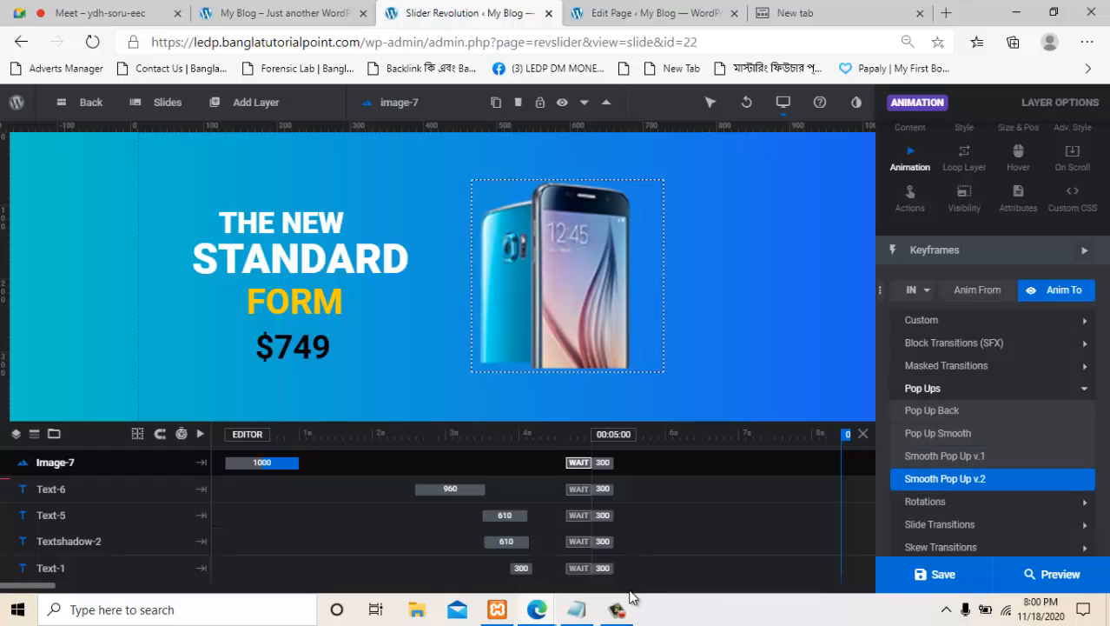
{"action": "left_click", "coordinate": [945, 479]}
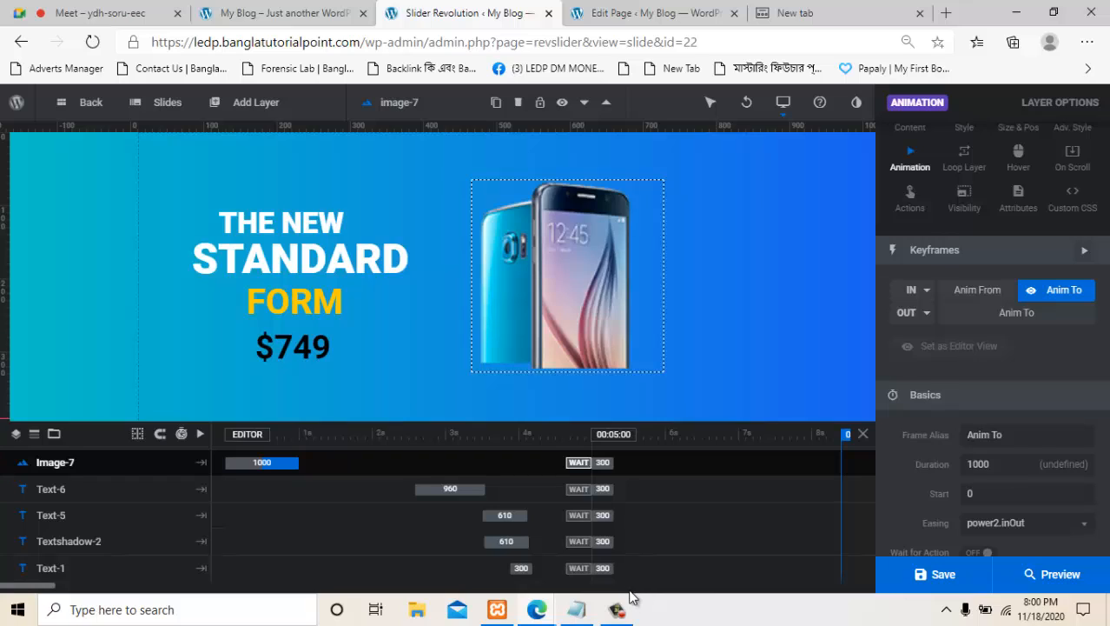
Set the phone image's entrance animation duration to 2000 ms and preview the slider.
{"action": "scroll", "coordinate": [993, 347], "scroll_direction": "down", "scroll_amount": 1}
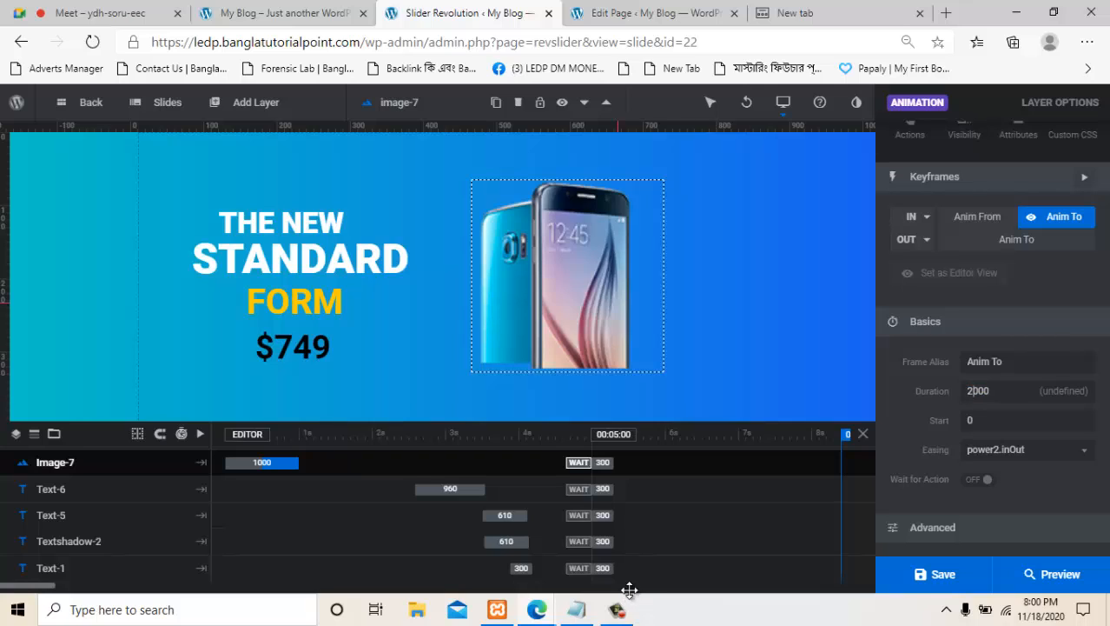
{"action": "left_click", "coordinate": [1052, 574]}
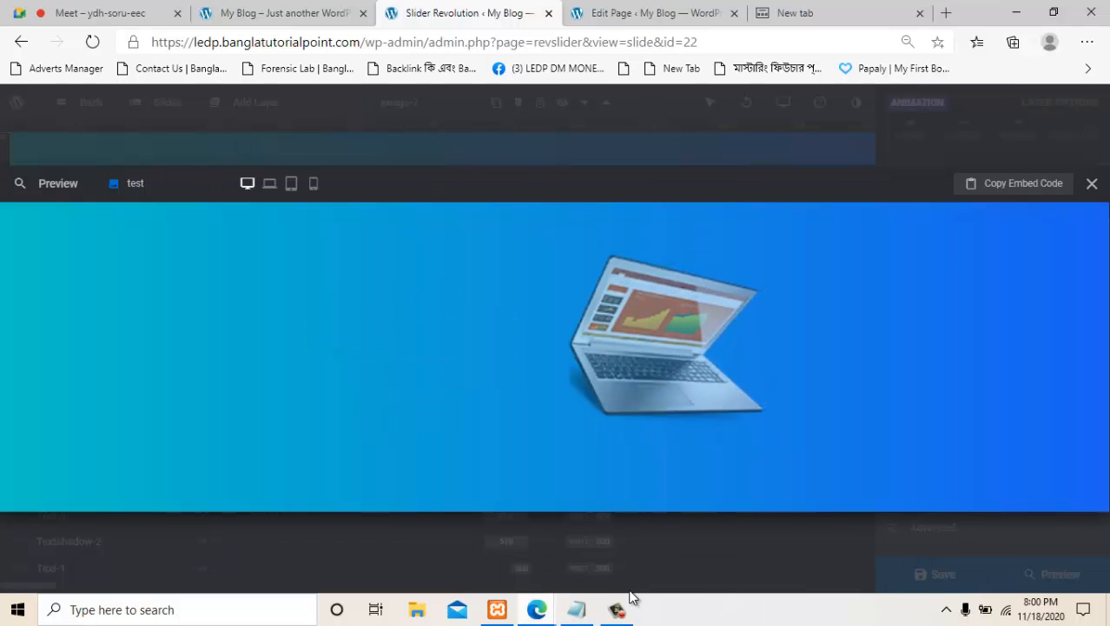
{"action": "key", "text": "Escape"}
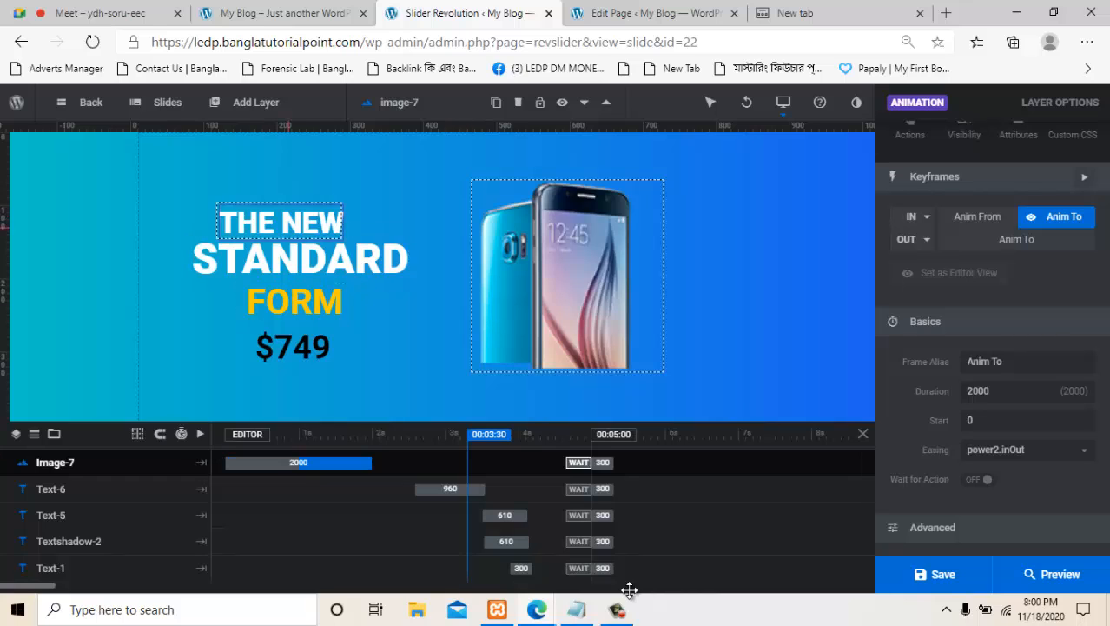
Reorder the slides so the phone slide comes first.
{"action": "mouse_move", "coordinate": [256, 103]}
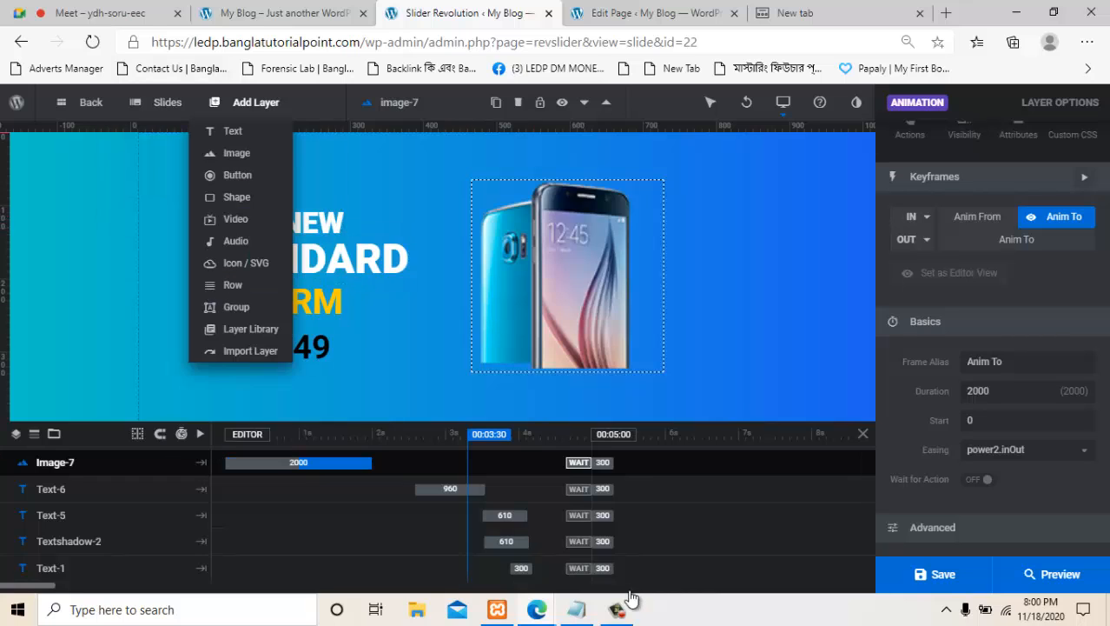
{"action": "mouse_move", "coordinate": [168, 102]}
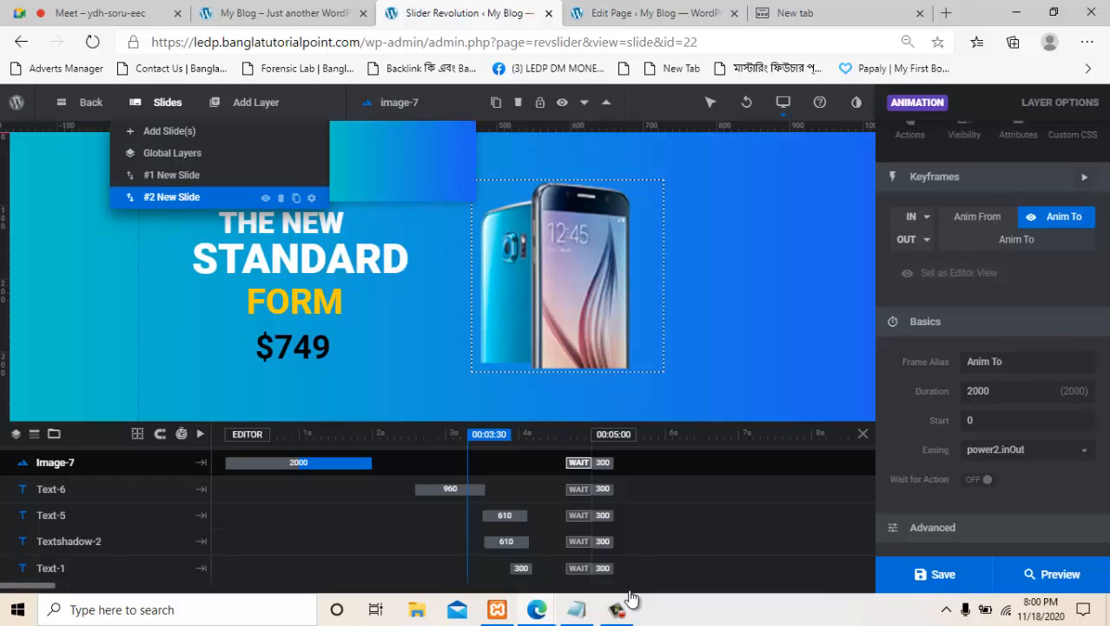
{"action": "left_click_drag", "start_coordinate": [131, 197], "coordinate": [130, 175]}
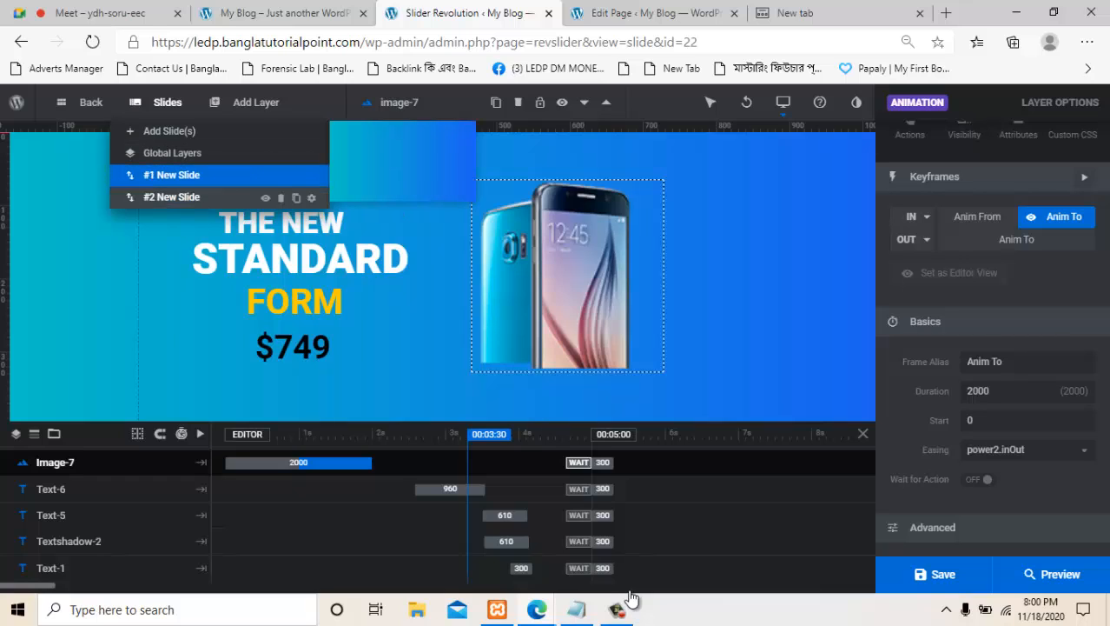
Add a blank third slide to the slider.
{"action": "mouse_move", "coordinate": [255, 103]}
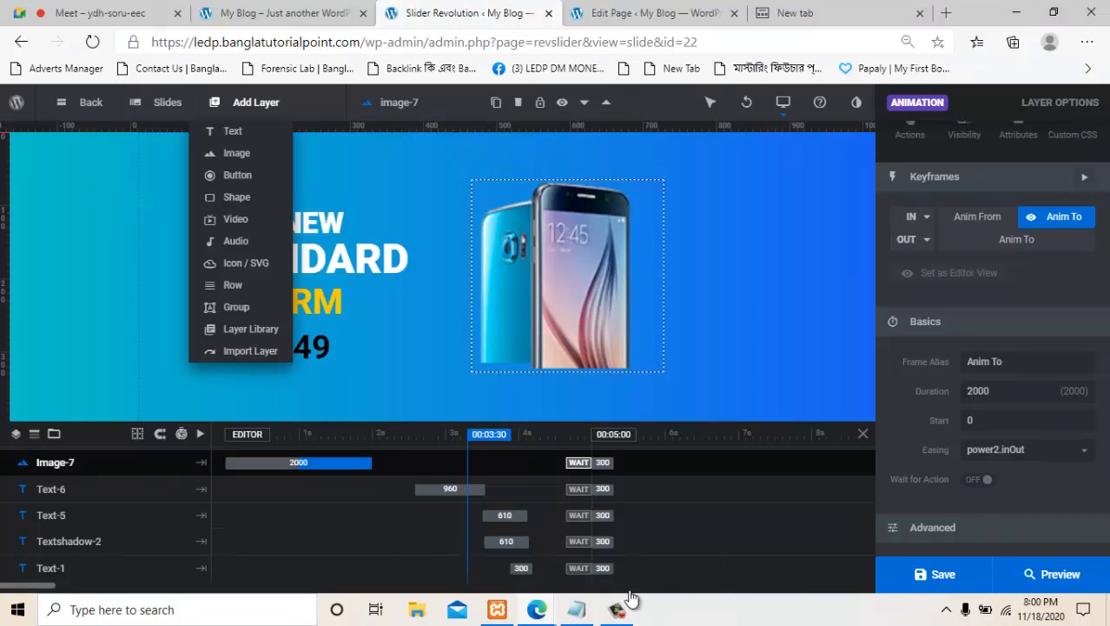
{"action": "mouse_move", "coordinate": [167, 103]}
{"action": "mouse_move", "coordinate": [169, 131]}
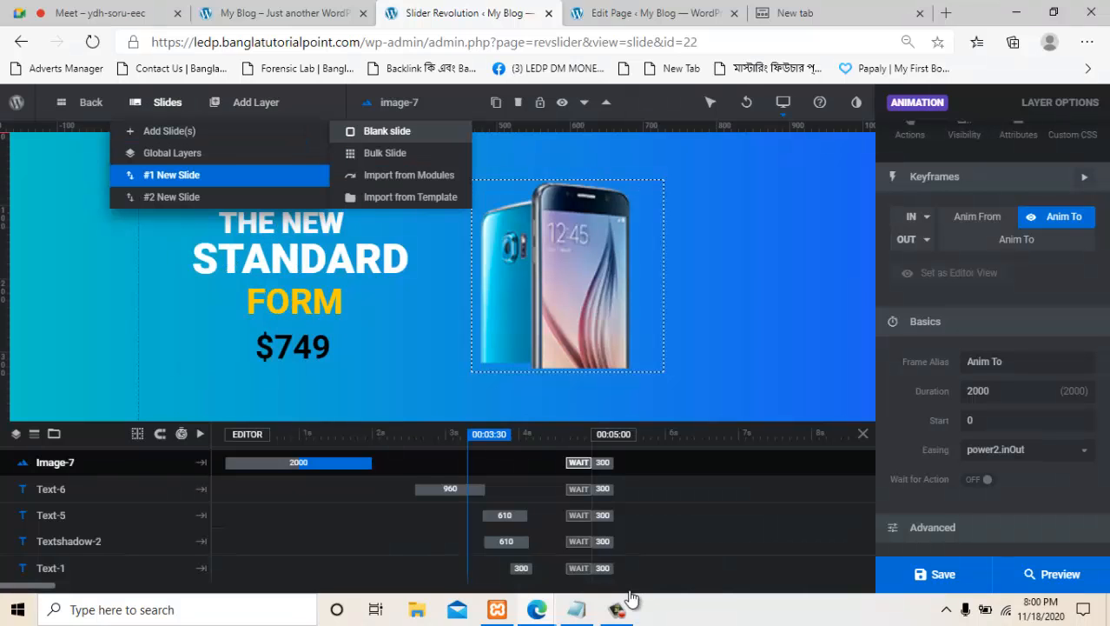
{"action": "left_click", "coordinate": [386, 131]}
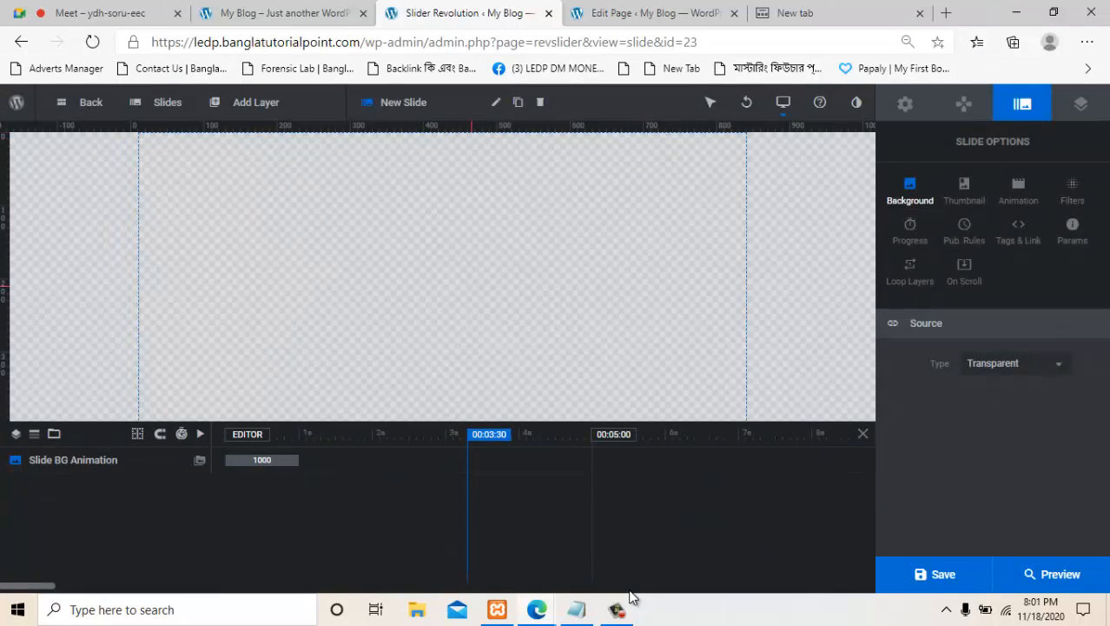
Give the new slide a colored background in blue #007aff.
{"action": "left_click", "coordinate": [1016, 364]}
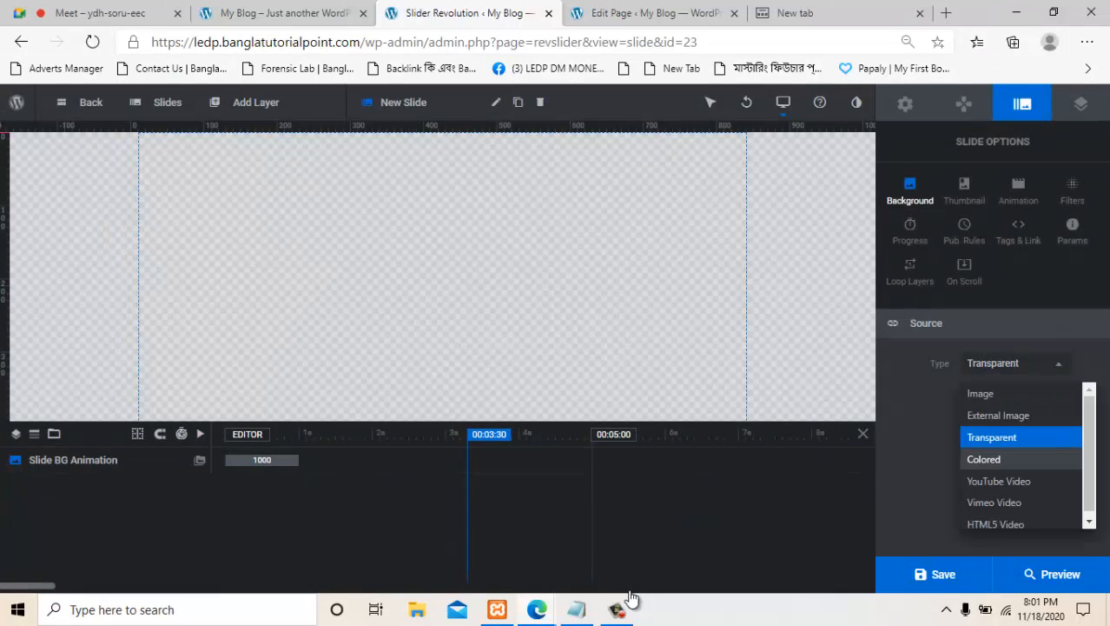
{"action": "left_click", "coordinate": [984, 458]}
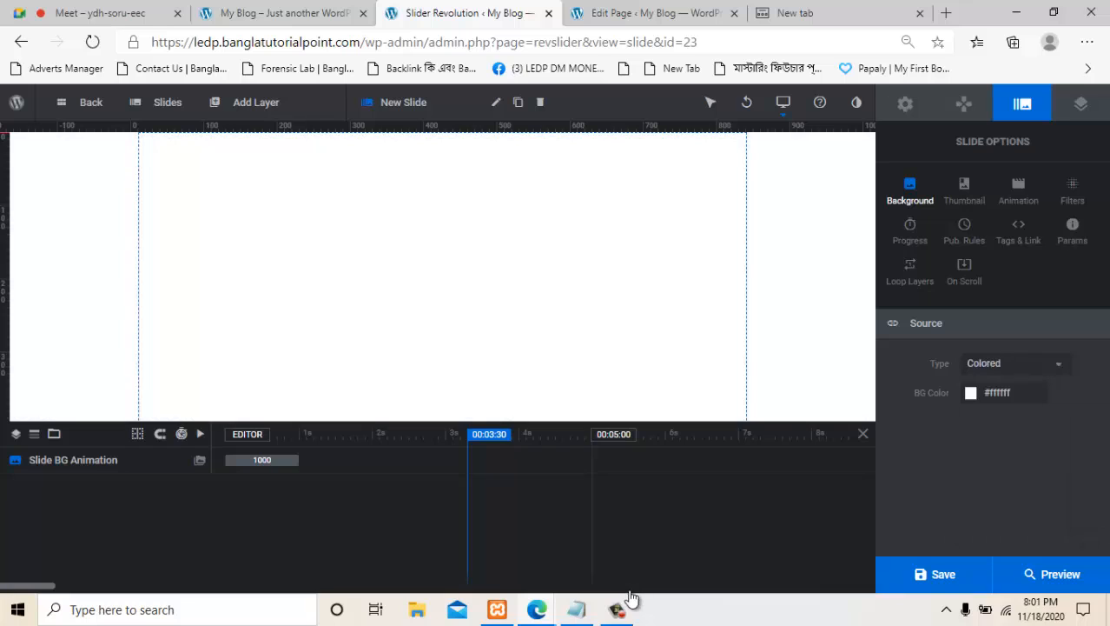
{"action": "left_click", "coordinate": [997, 392]}
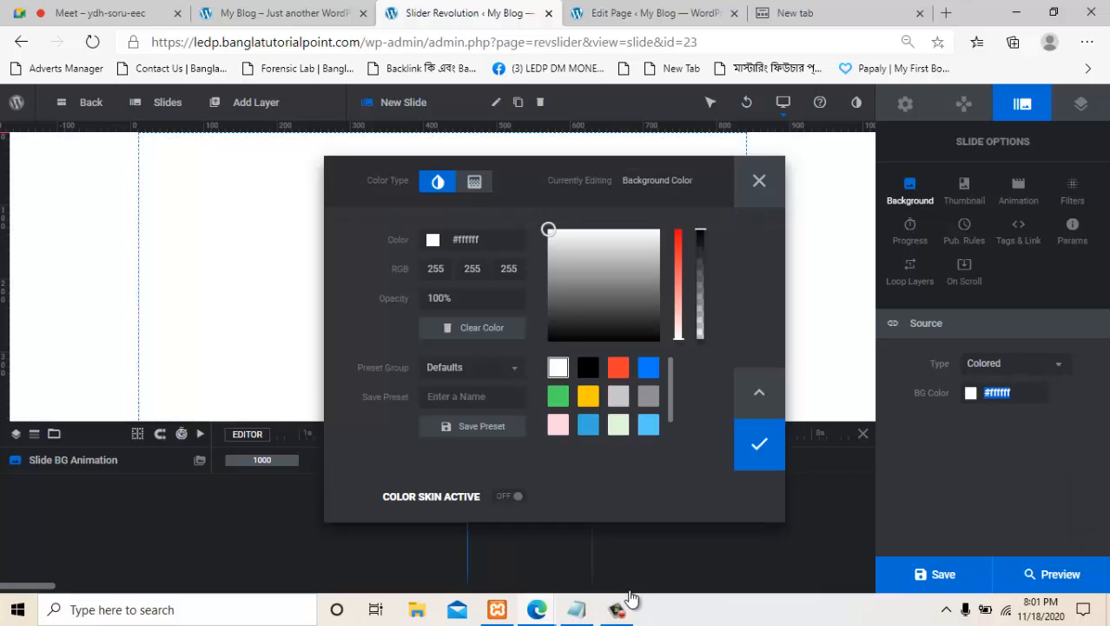
{"action": "left_click", "coordinate": [588, 397]}
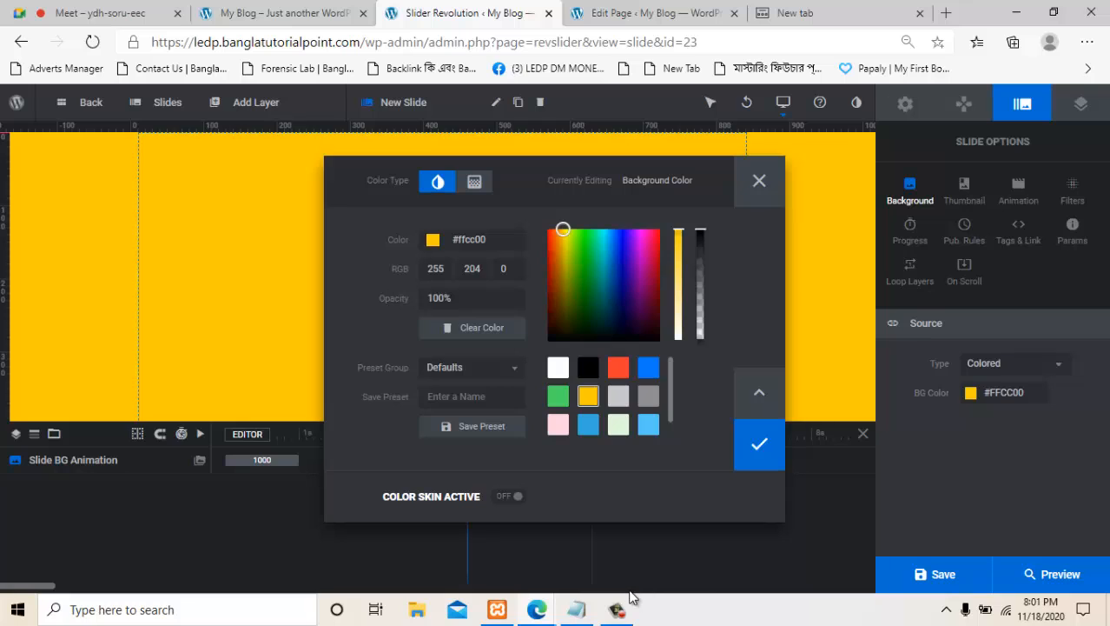
{"action": "left_click", "coordinate": [648, 367]}
{"action": "left_click", "coordinate": [760, 444]}
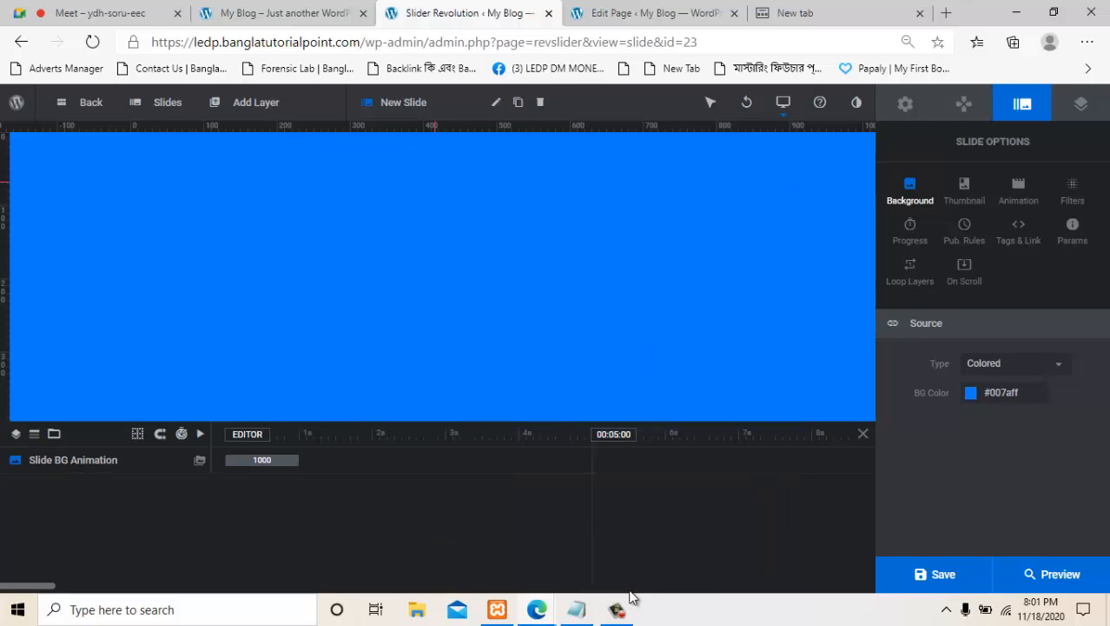
Add an empty image placeholder to the blue slide and move it to the slide's right half.
{"action": "mouse_move", "coordinate": [249, 102]}
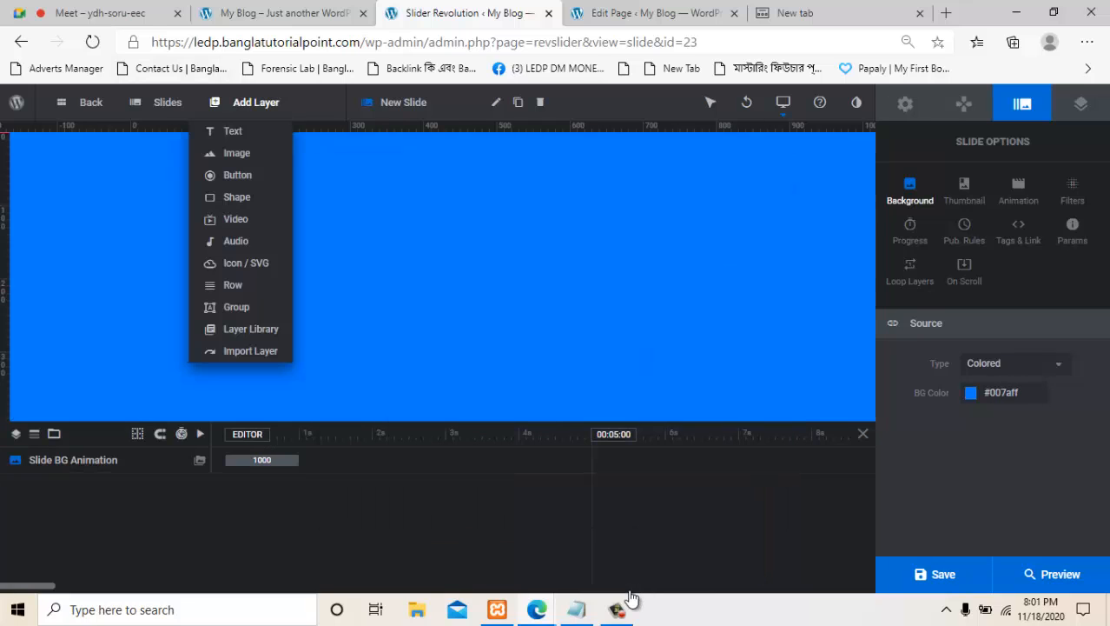
{"action": "mouse_move", "coordinate": [237, 153]}
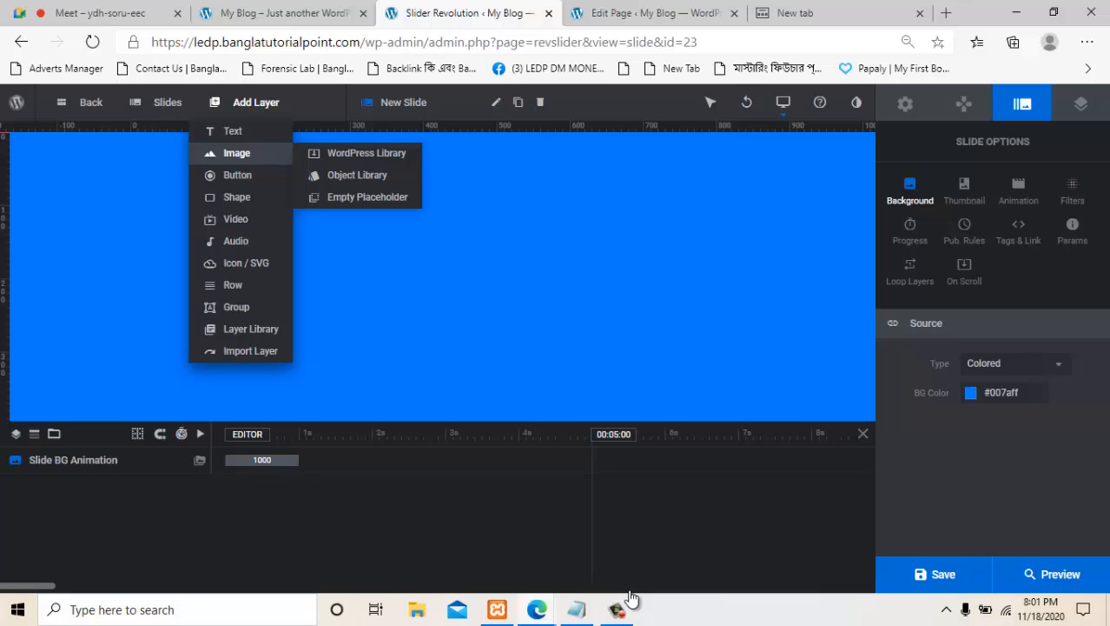
{"action": "left_click", "coordinate": [368, 197]}
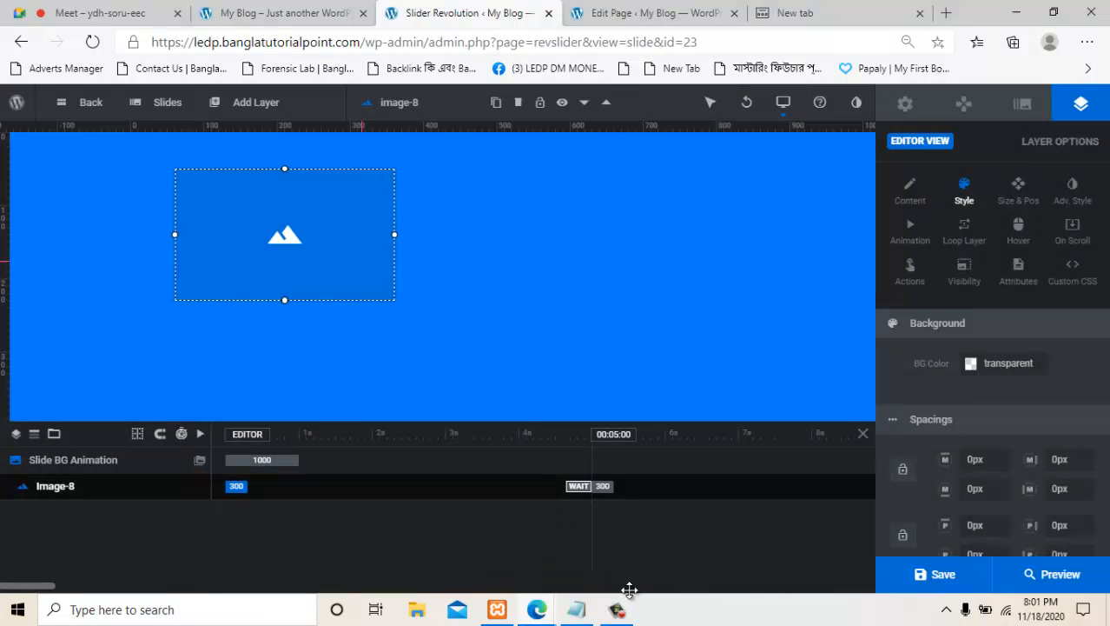
{"action": "left_click_drag", "start_coordinate": [285, 234], "coordinate": [596, 278]}
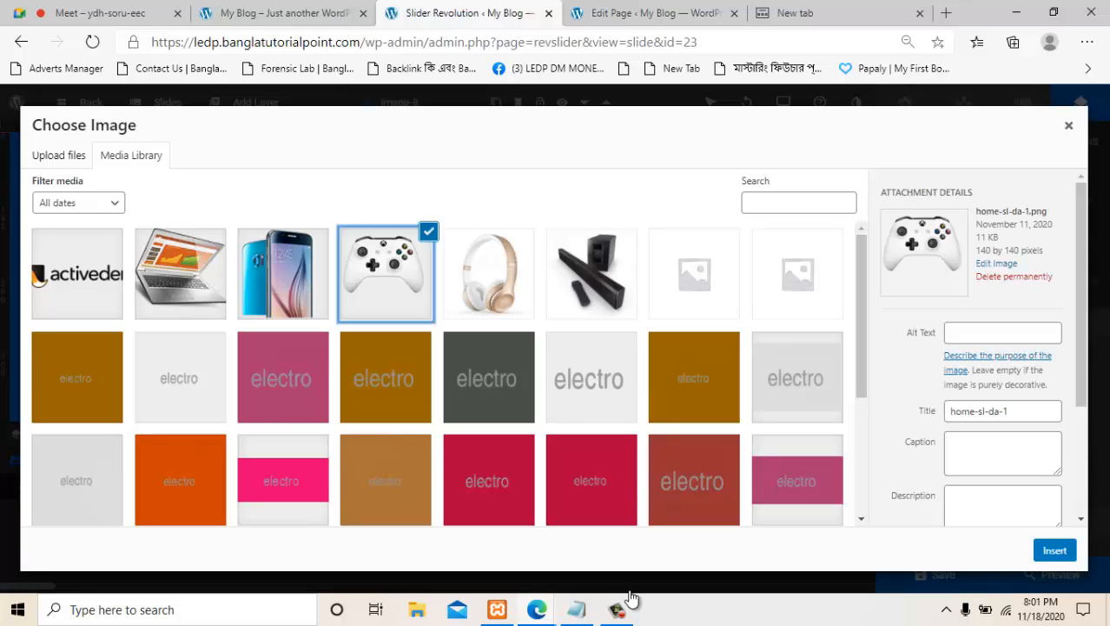
Insert the game controller image home-sl-da-1.png into the placeholder and position it at about X 469 px, Y 91 px.
{"action": "left_click", "coordinate": [1056, 547]}
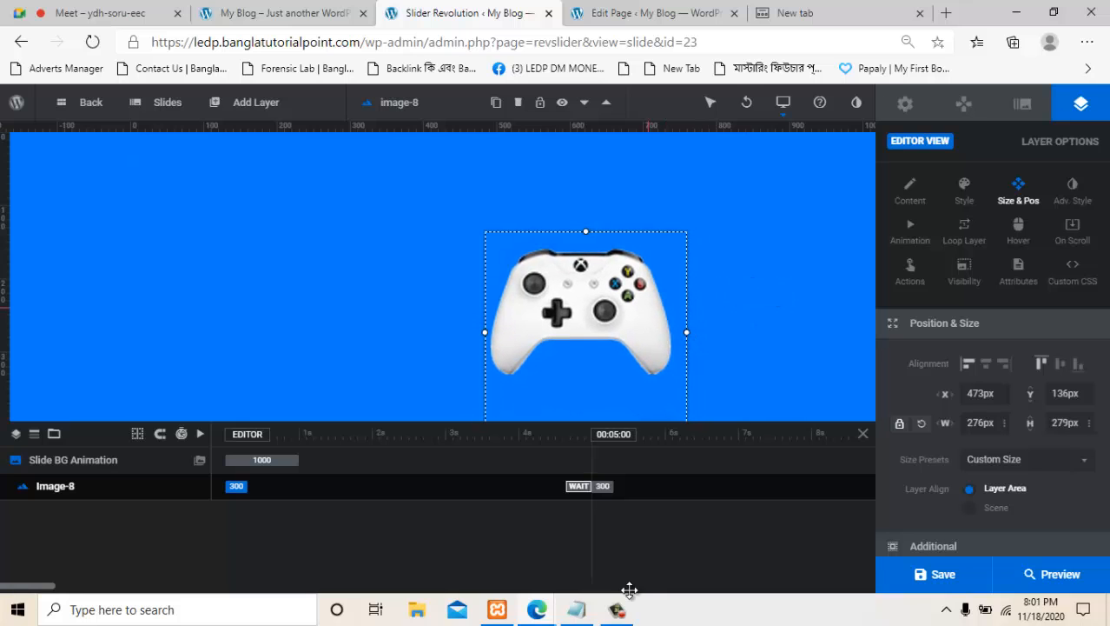
{"action": "mouse_move", "coordinate": [627, 307]}
{"action": "left_mouse_down"}
{"action": "mouse_move", "coordinate": [656, 266]}
{"action": "mouse_move", "coordinate": [630, 262]}
{"action": "left_mouse_up"}
{"action": "left_click", "coordinate": [325, 333]}
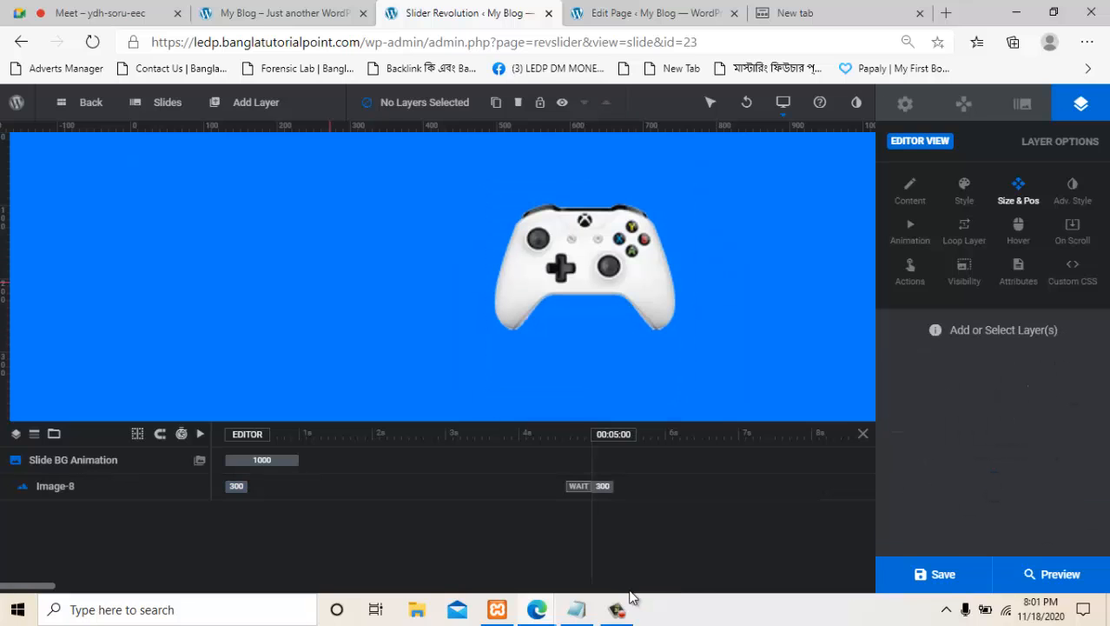
{"action": "mouse_move", "coordinate": [256, 103]}
{"action": "mouse_move", "coordinate": [237, 153]}
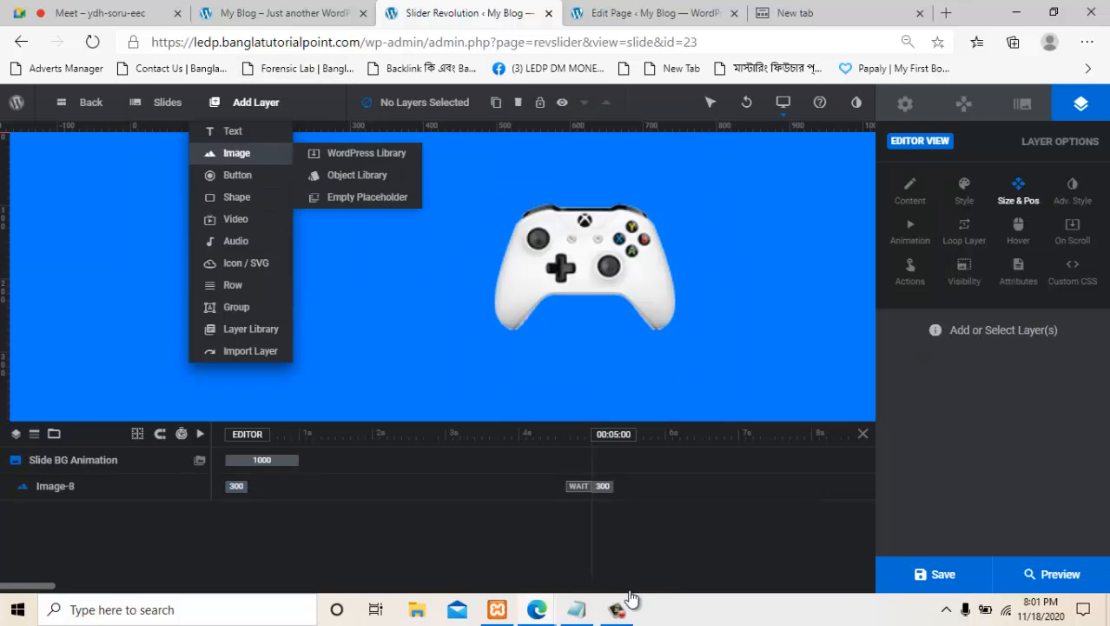
{"action": "mouse_move", "coordinate": [233, 131]}
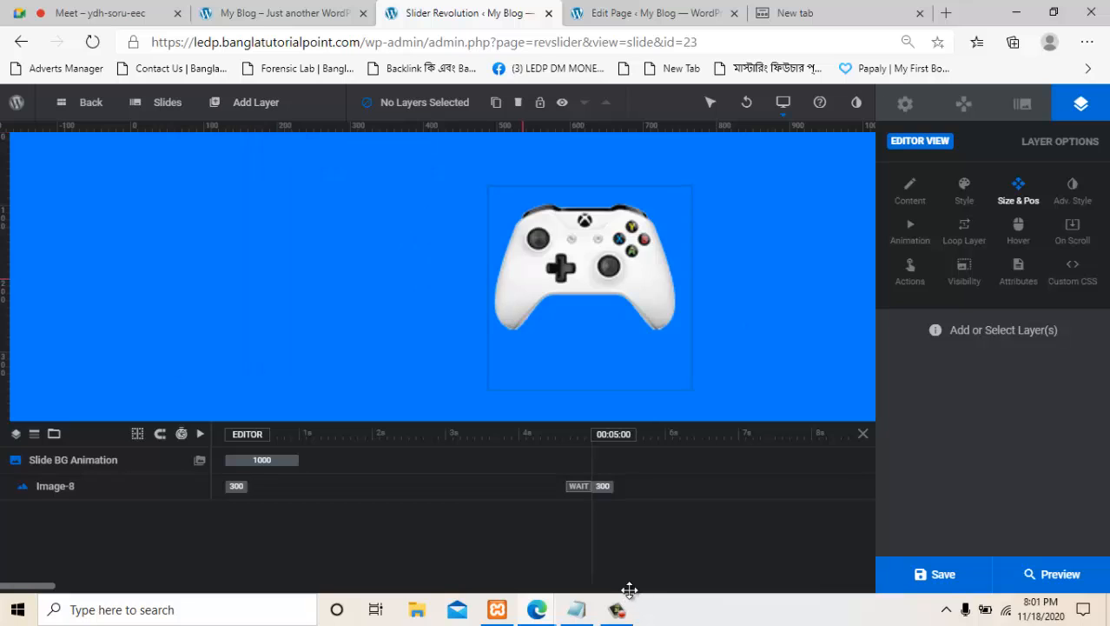
{"action": "left_click_drag", "start_coordinate": [581, 266], "coordinate": [575, 277]}
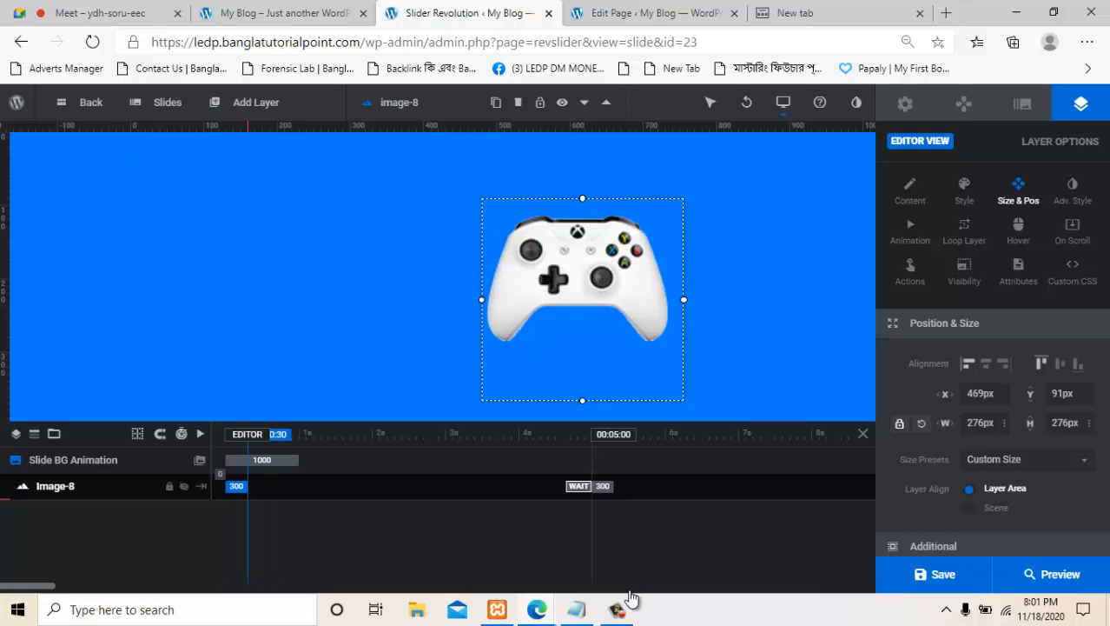
Give the controller image the Long Slide from Top entrance animation.
{"action": "left_click", "coordinate": [909, 231]}
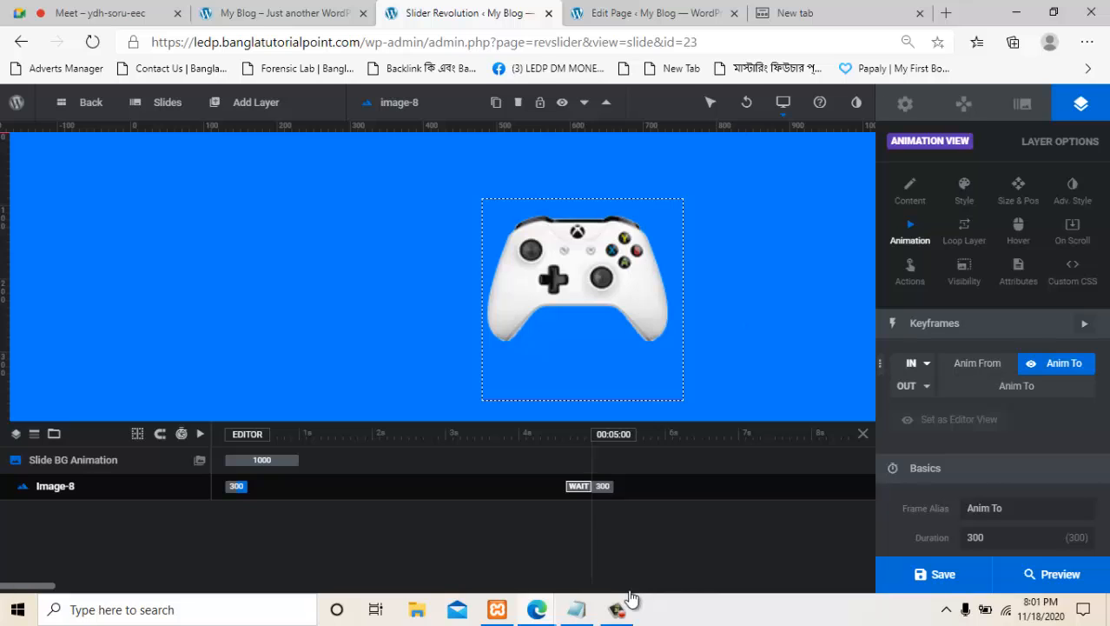
{"action": "left_click", "coordinate": [917, 363]}
{"action": "scroll", "coordinate": [946, 479], "scroll_direction": "down", "scroll_amount": 1}
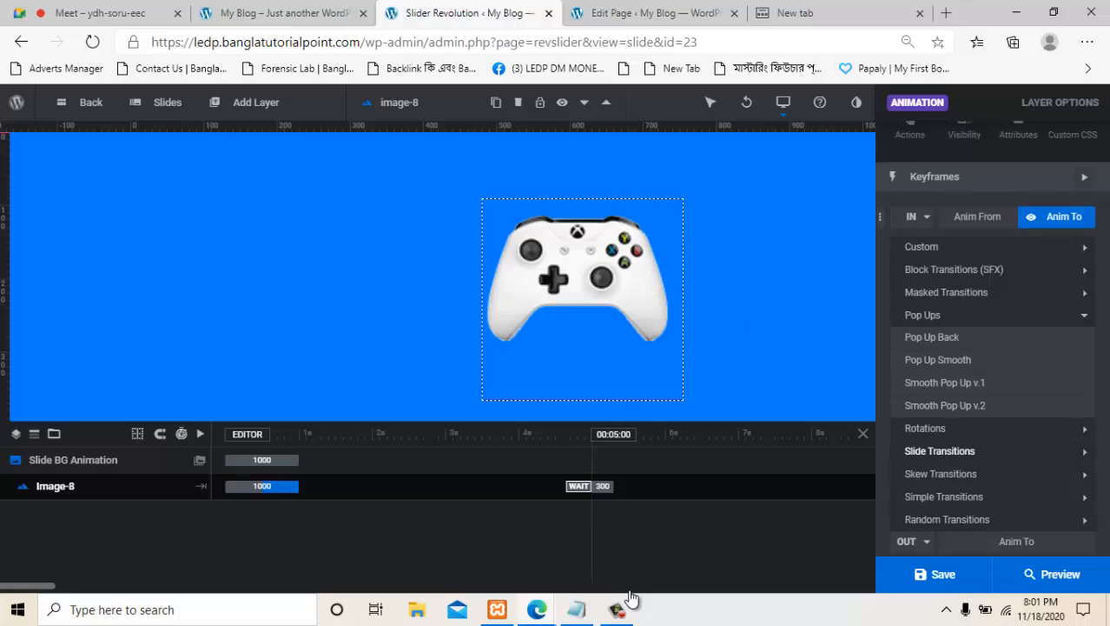
{"action": "left_click", "coordinate": [942, 451]}
{"action": "scroll", "coordinate": [945, 449], "scroll_direction": "down", "scroll_amount": 1}
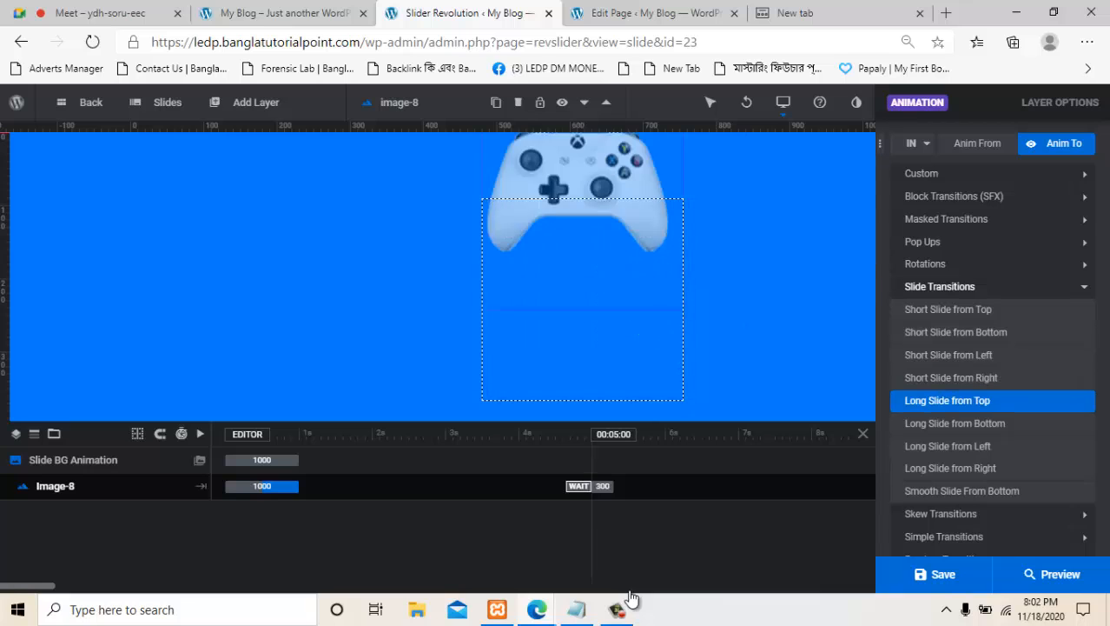
{"action": "left_click", "coordinate": [948, 401]}
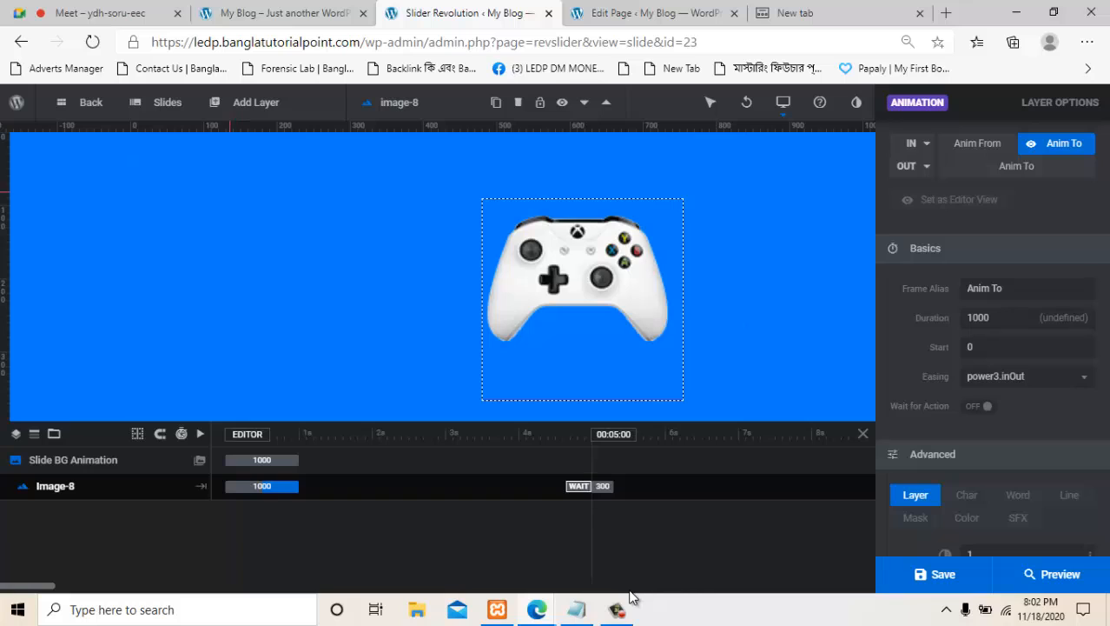
Add a Quick Style Headline text layer in the Poppins, 60px, 500 style and place it beside the controller.
{"action": "mouse_move", "coordinate": [256, 103]}
{"action": "mouse_move", "coordinate": [233, 131]}
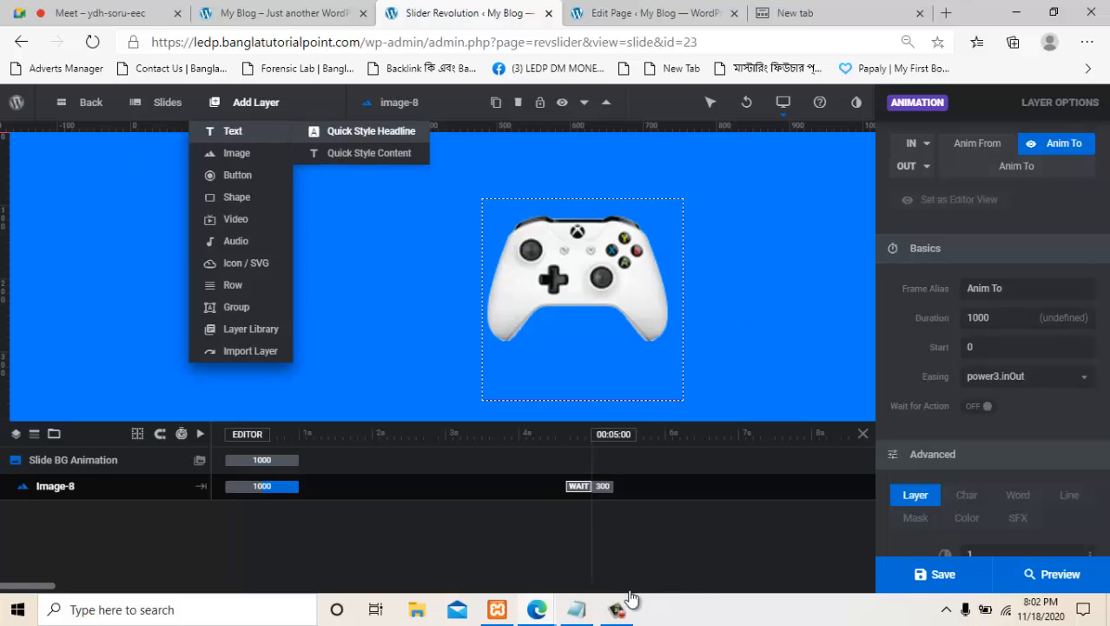
{"action": "left_click", "coordinate": [371, 131]}
{"action": "scroll", "coordinate": [981, 399], "scroll_direction": "down", "scroll_amount": 3}
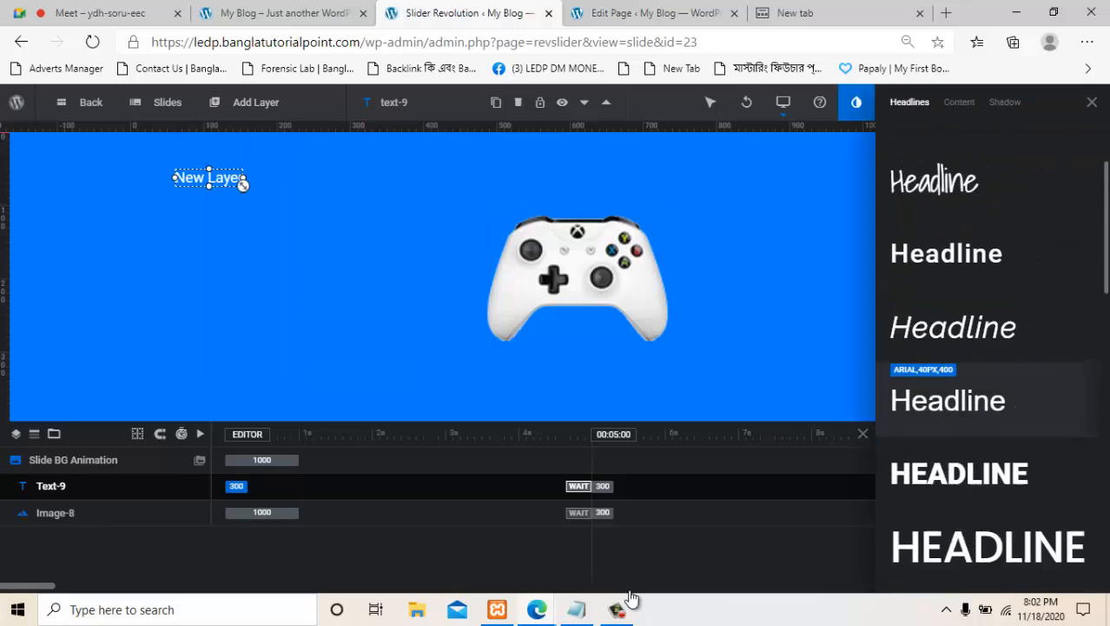
{"action": "left_click", "coordinate": [987, 474]}
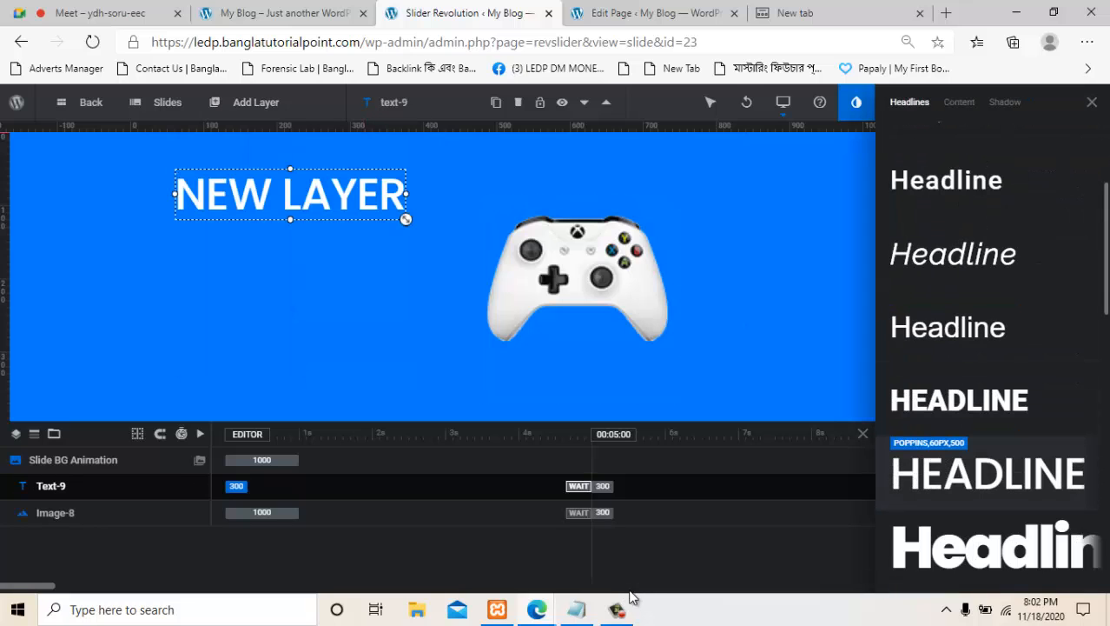
{"action": "mouse_move", "coordinate": [277, 192]}
{"action": "left_mouse_down"}
{"action": "mouse_move", "coordinate": [272, 266]}
{"action": "mouse_move", "coordinate": [286, 254]}
{"action": "left_mouse_up"}
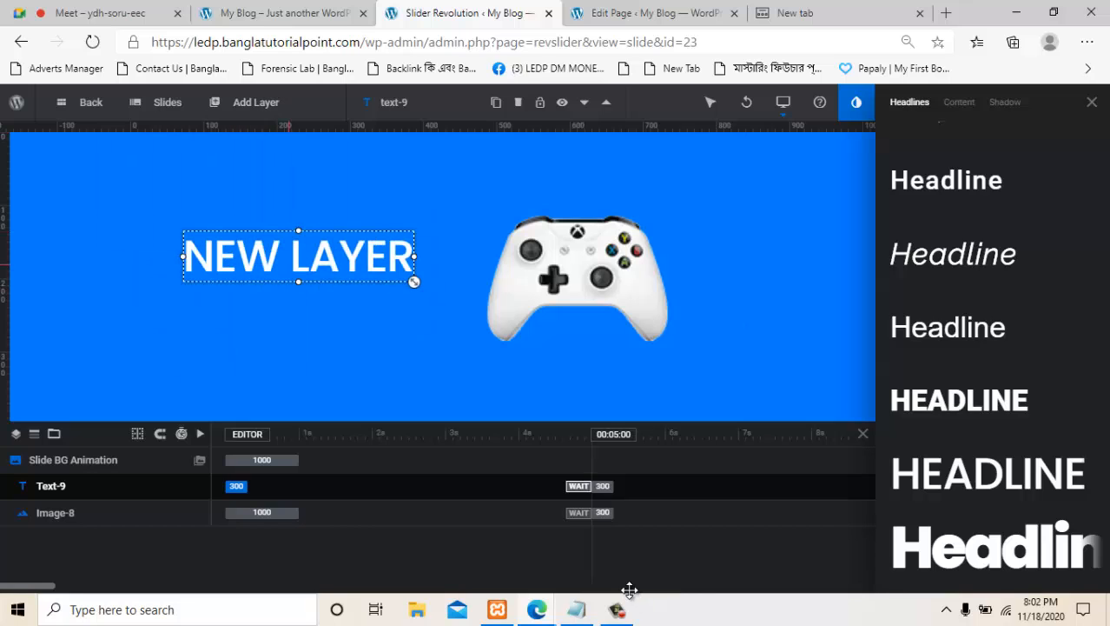
{"action": "left_click", "coordinate": [1092, 103]}
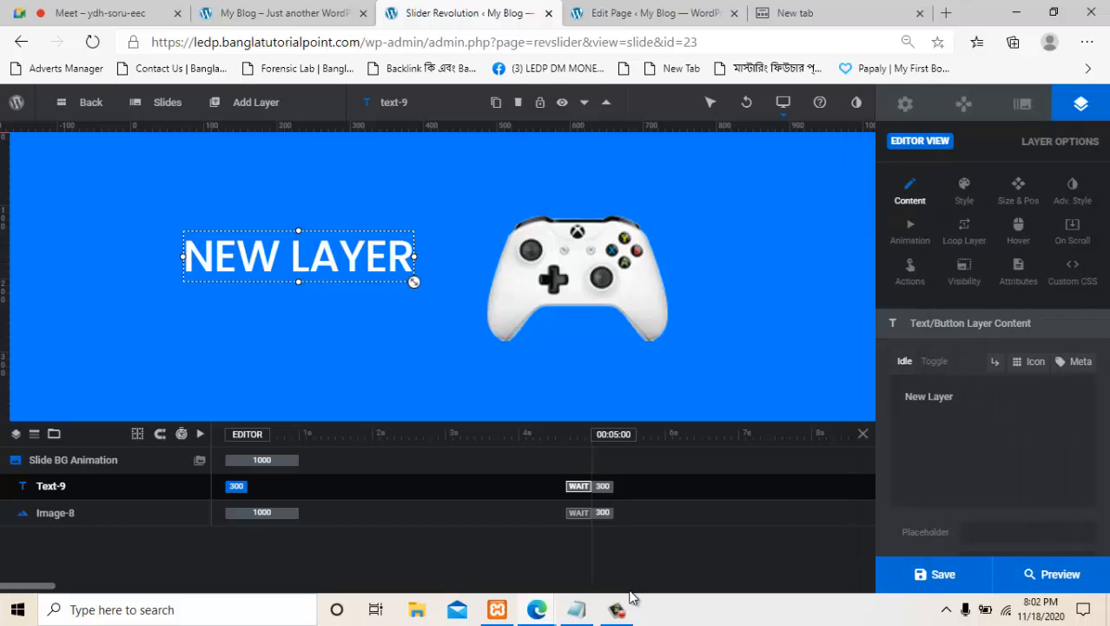
Change the headline text to "Top new game" and move the layer higher on the slide.
{"action": "left_click_drag", "start_coordinate": [955, 397], "coordinate": [842, 378]}
{"action": "type", "text": "T"}
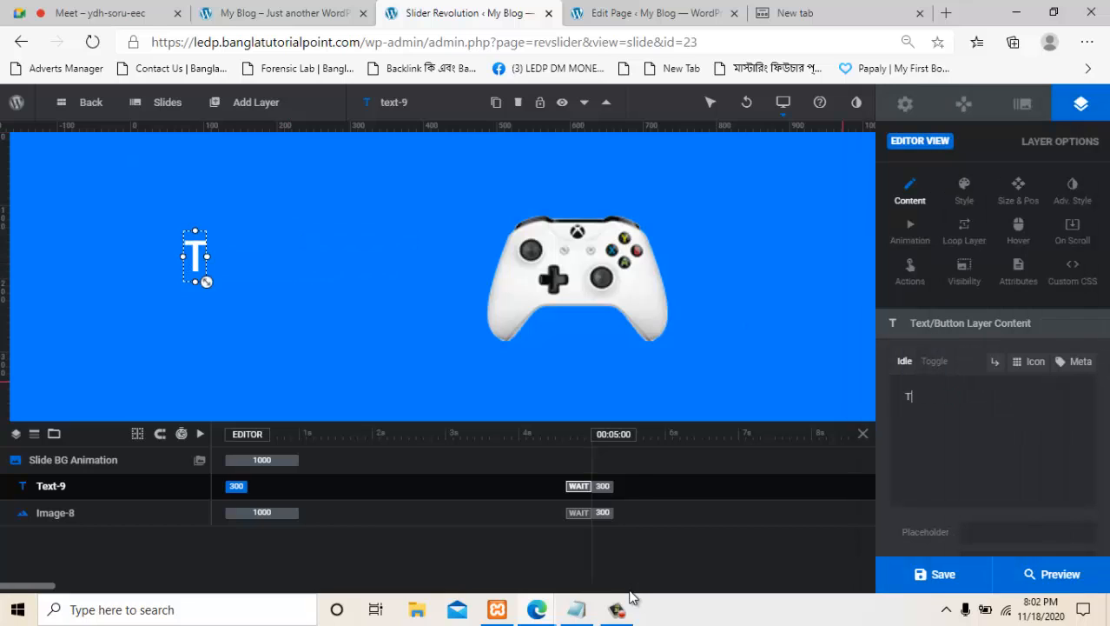
{"action": "type", "text": "opnew"}
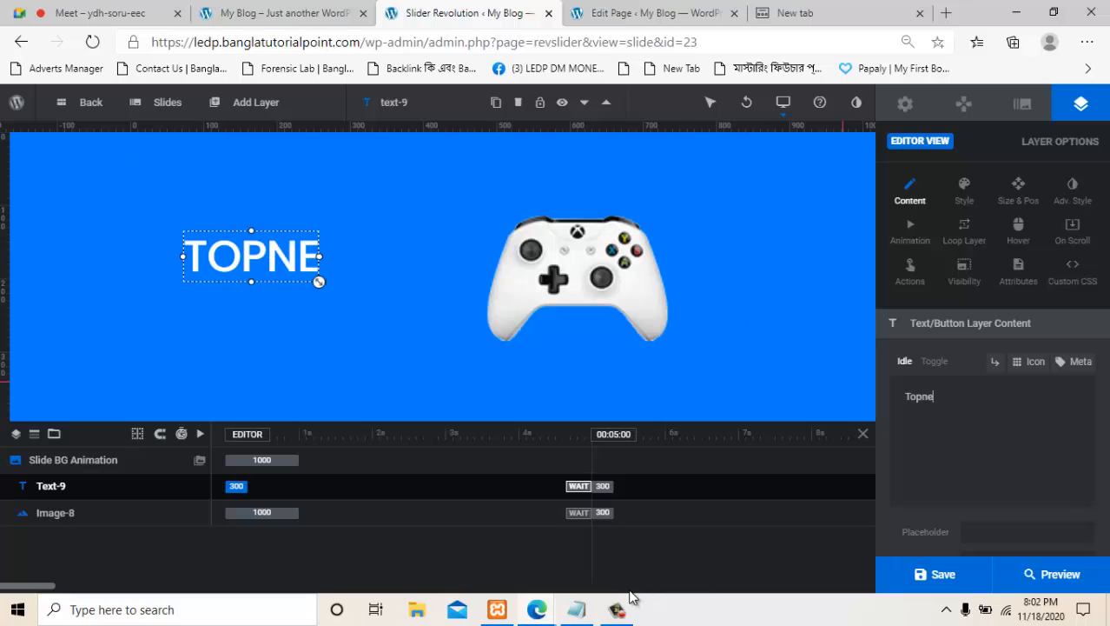
{"action": "key", "text": "BackSpace"}
{"action": "key", "text": "BackSpace"}
{"action": "key", "text": "BackSpace"}
{"action": "type", "text": "new"}
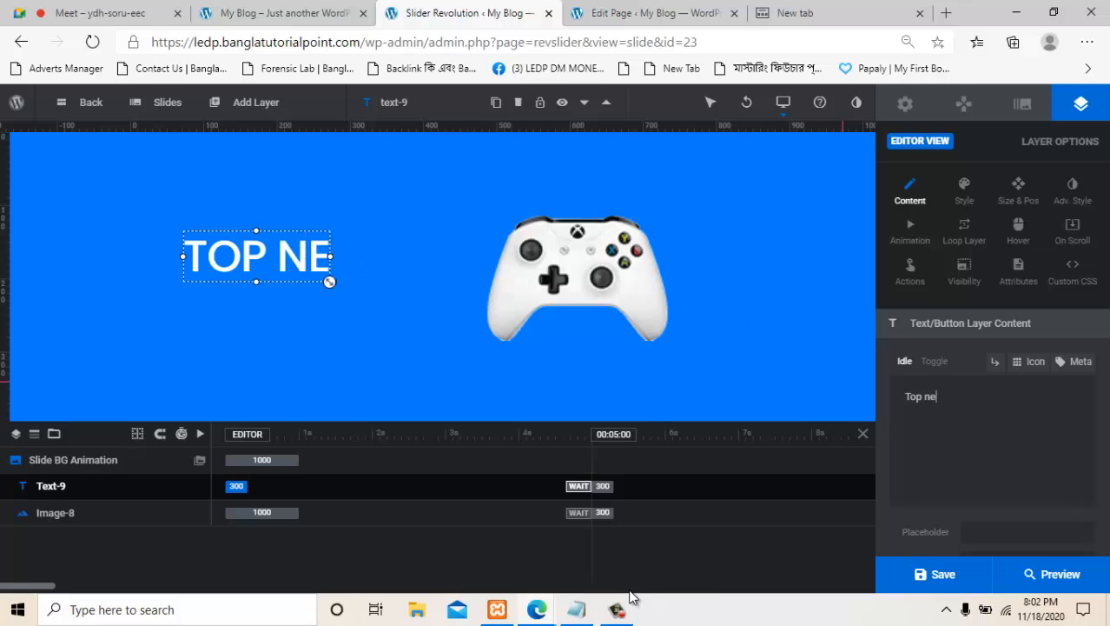
{"action": "type", "text": " game"}
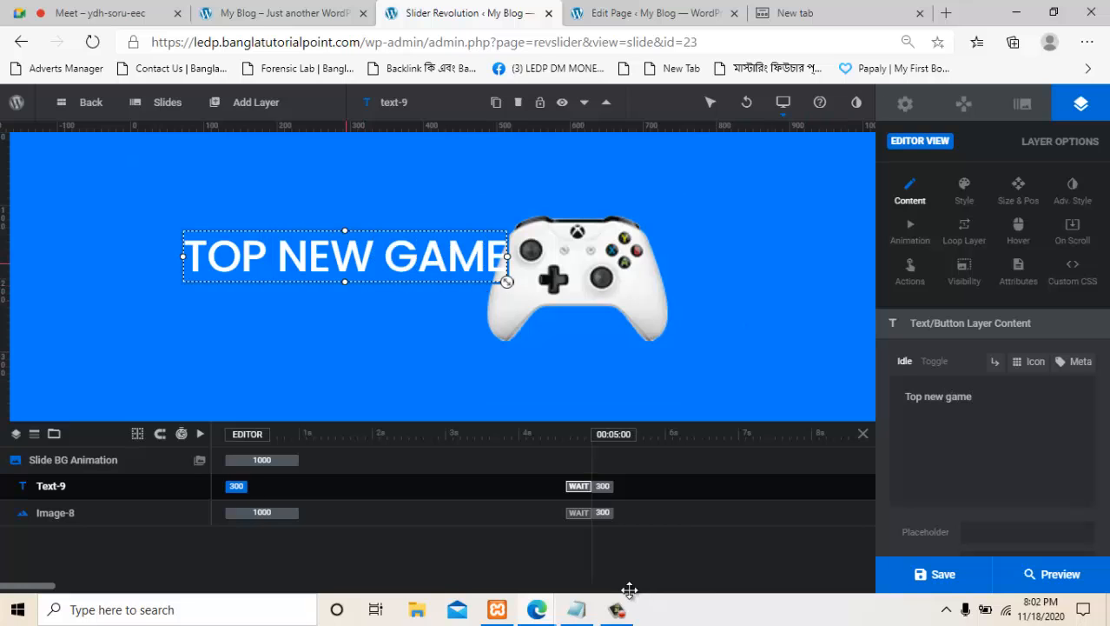
{"action": "mouse_move", "coordinate": [346, 262]}
{"action": "left_mouse_down"}
{"action": "mouse_move", "coordinate": [318, 240]}
{"action": "mouse_move", "coordinate": [367, 328]}
{"action": "mouse_move", "coordinate": [492, 368]}
{"action": "mouse_move", "coordinate": [309, 237]}
{"action": "mouse_move", "coordinate": [375, 211]}
{"action": "left_mouse_up"}
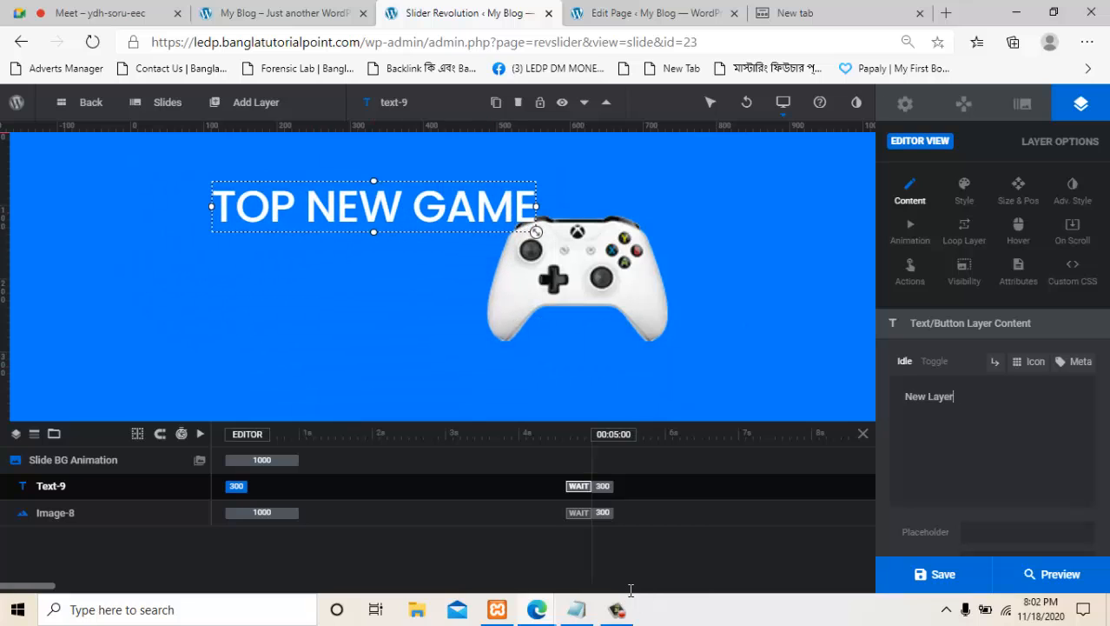
Replace the headline text with "Top New" and lower it to the middle height of the controller.
{"action": "key", "text": "ctrl+a"}
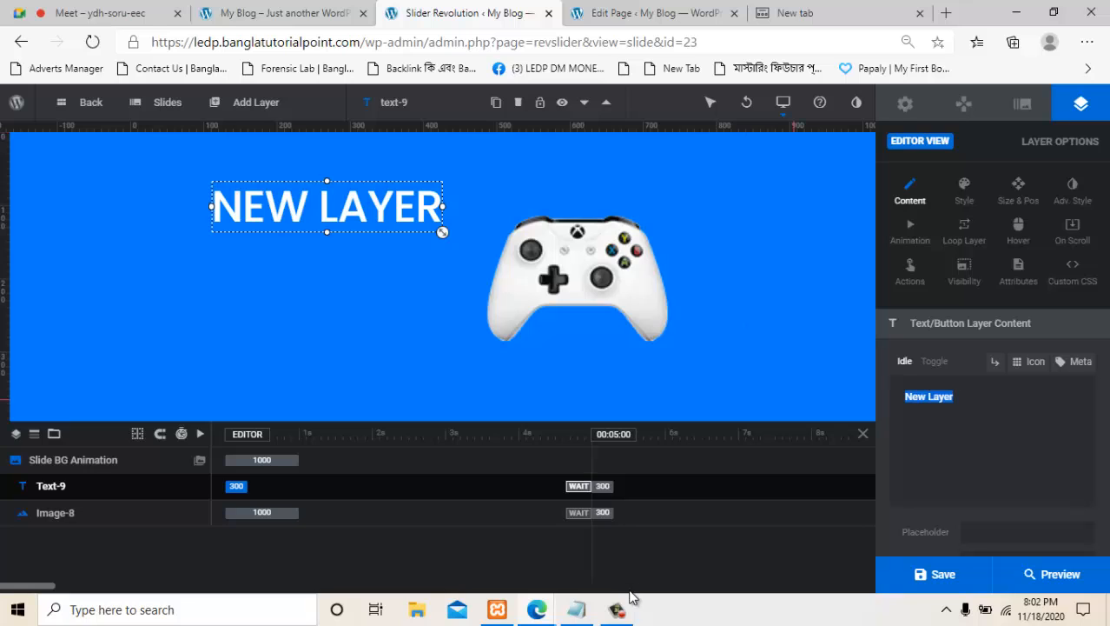
{"action": "type", "text": "Top New"}
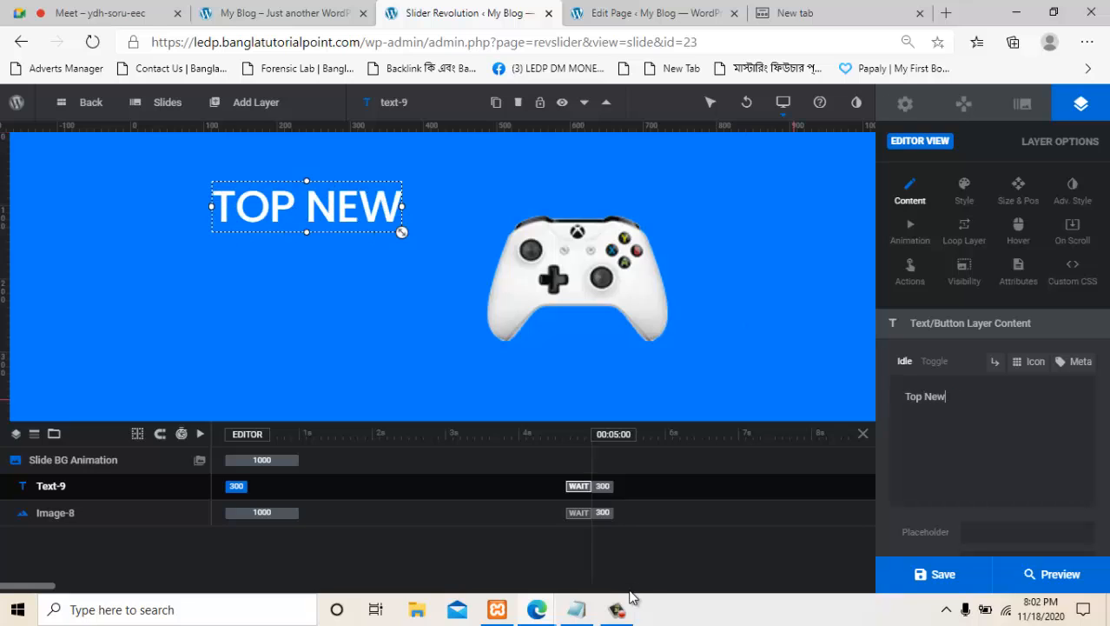
{"action": "mouse_move", "coordinate": [332, 211]}
{"action": "left_mouse_down"}
{"action": "mouse_move", "coordinate": [308, 285]}
{"action": "mouse_move", "coordinate": [325, 263]}
{"action": "left_mouse_up"}
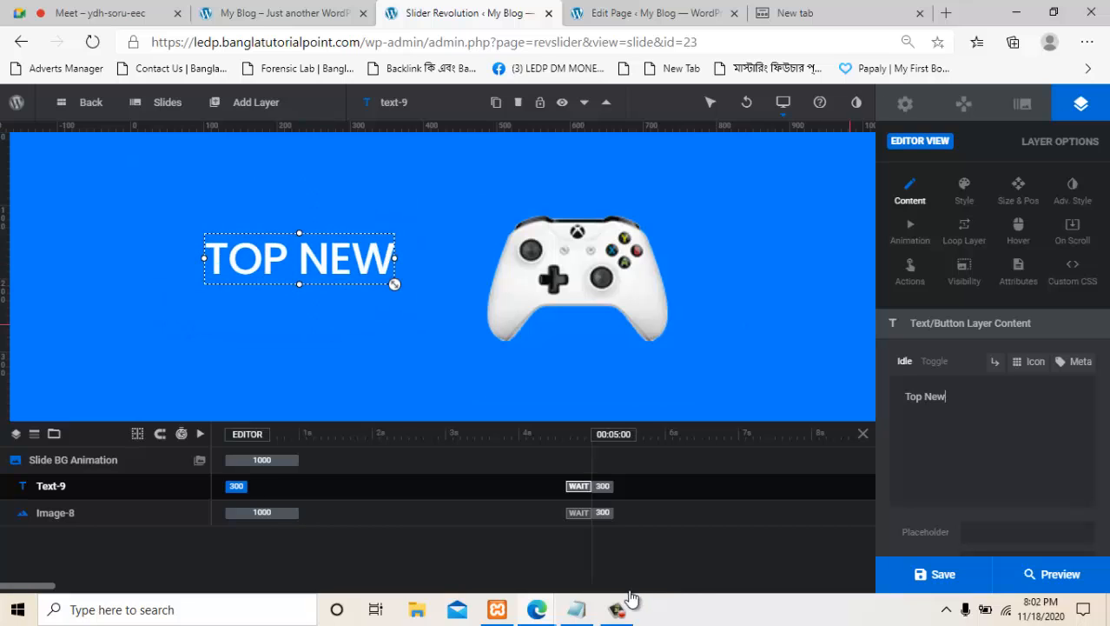
Set the headline's text color to black #000000.
{"action": "left_click", "coordinate": [965, 189]}
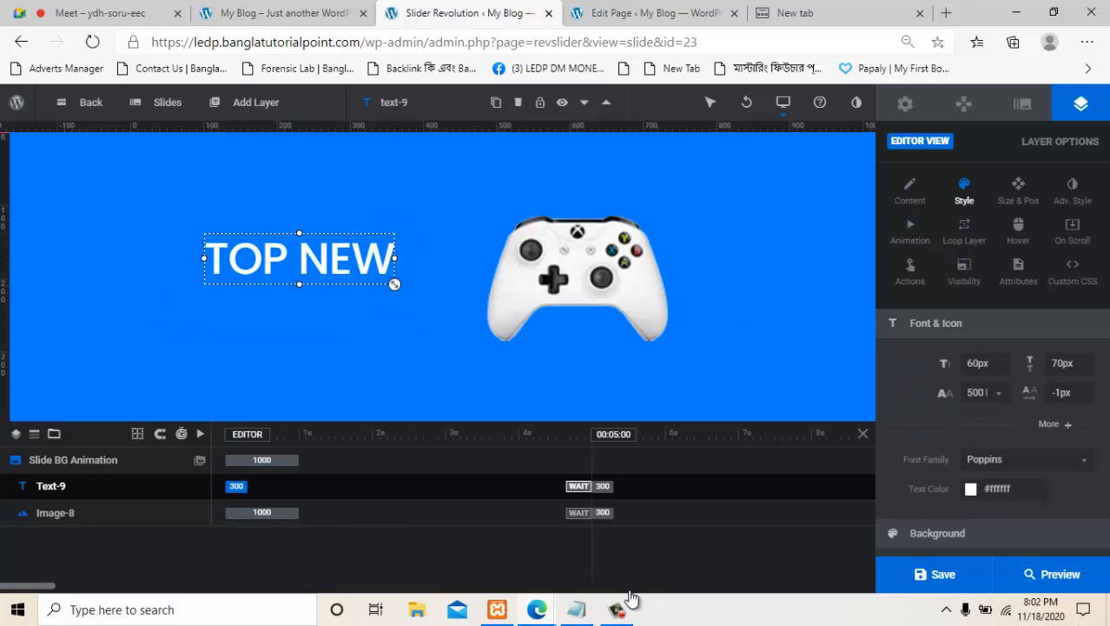
{"action": "left_click", "coordinate": [971, 489]}
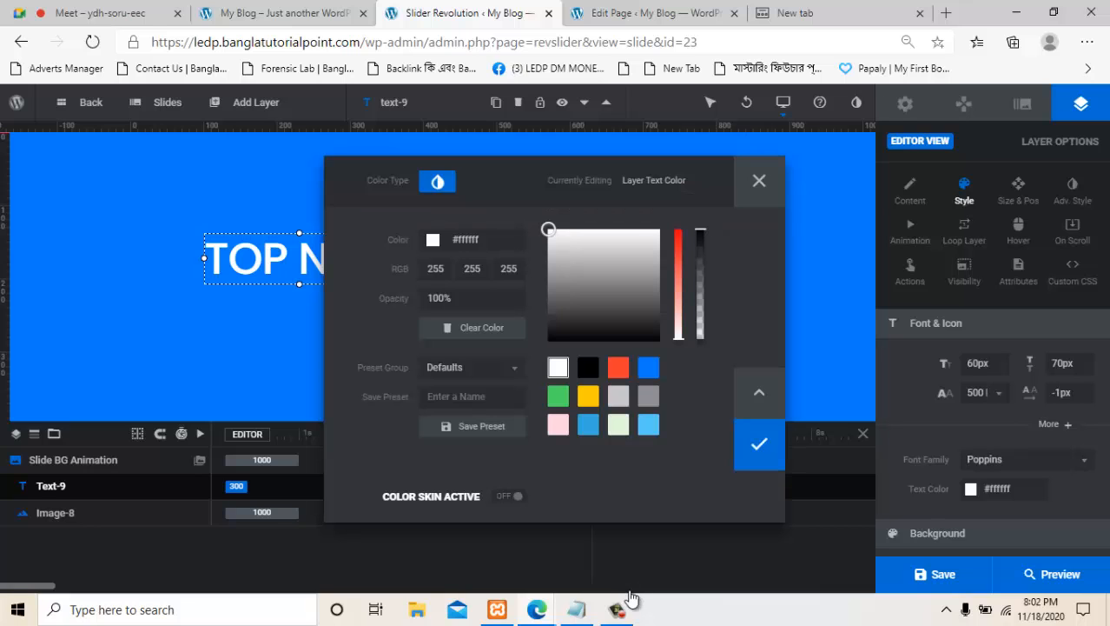
{"action": "left_click", "coordinate": [588, 368]}
{"action": "left_click", "coordinate": [761, 444]}
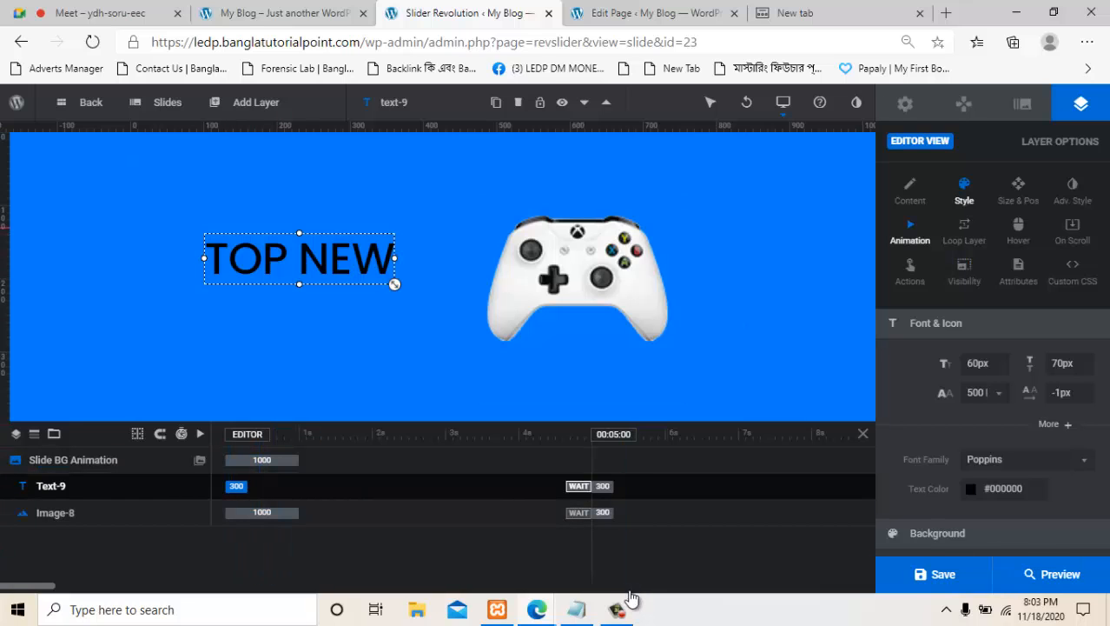
Give the headline the Smooth Pop Up v.2 entrance animation and preview the slider.
{"action": "left_click", "coordinate": [909, 231]}
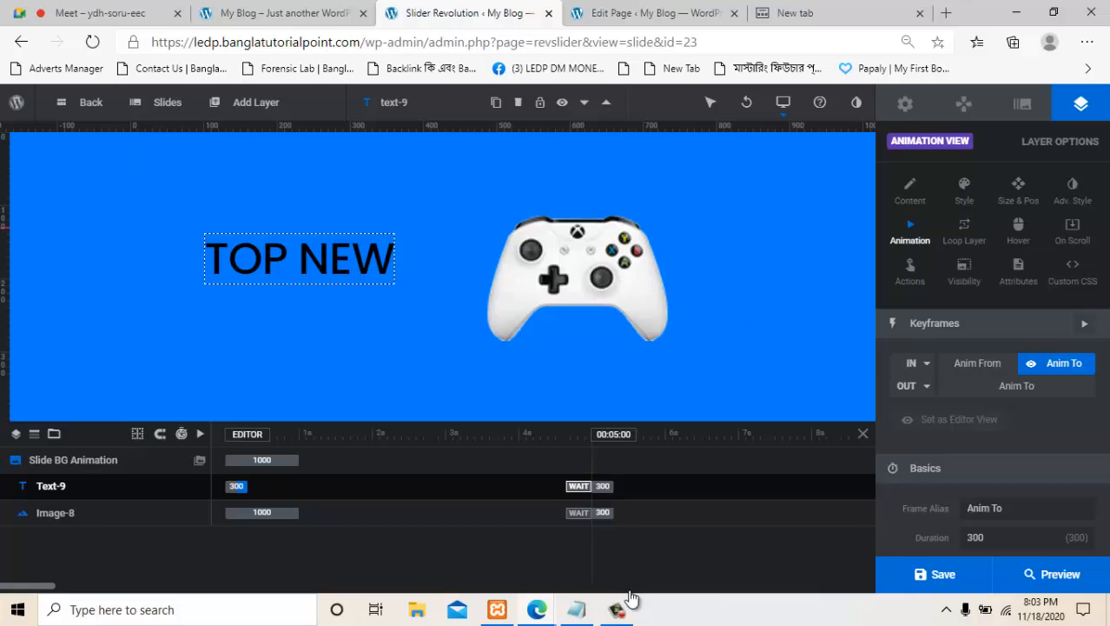
{"action": "left_click", "coordinate": [918, 363]}
{"action": "scroll", "coordinate": [951, 472], "scroll_direction": "down", "scroll_amount": 2}
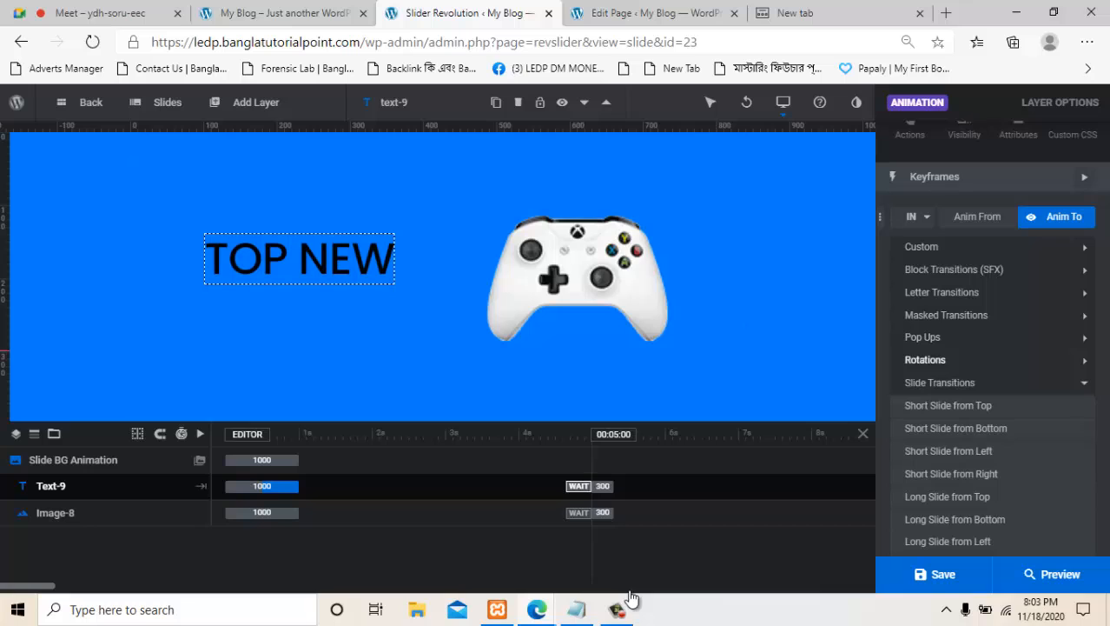
{"action": "left_click", "coordinate": [923, 337]}
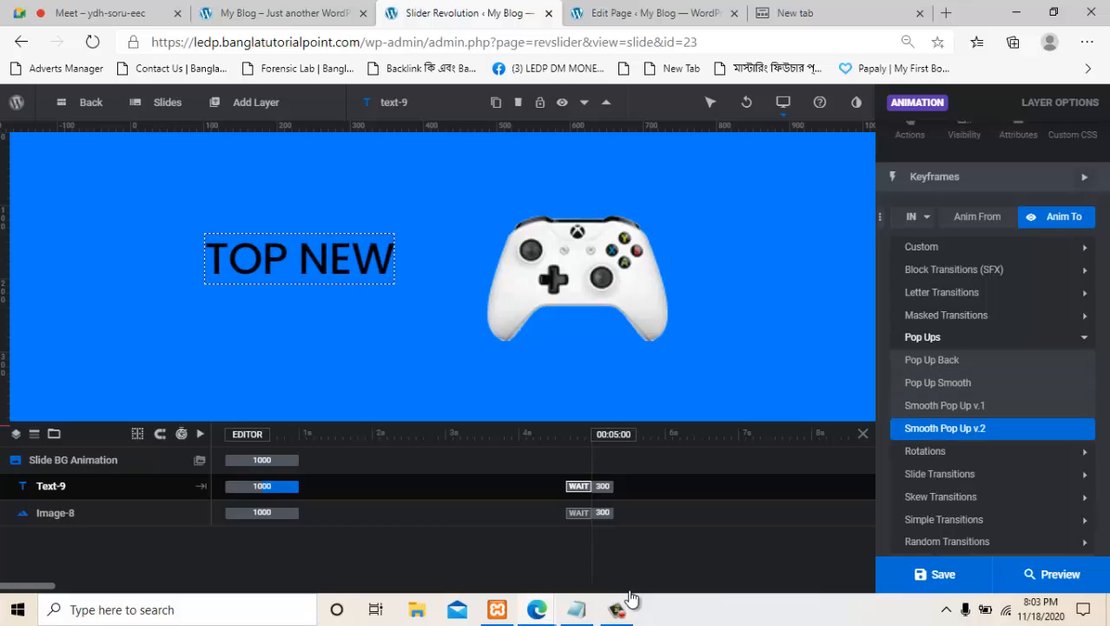
{"action": "left_click", "coordinate": [945, 429]}
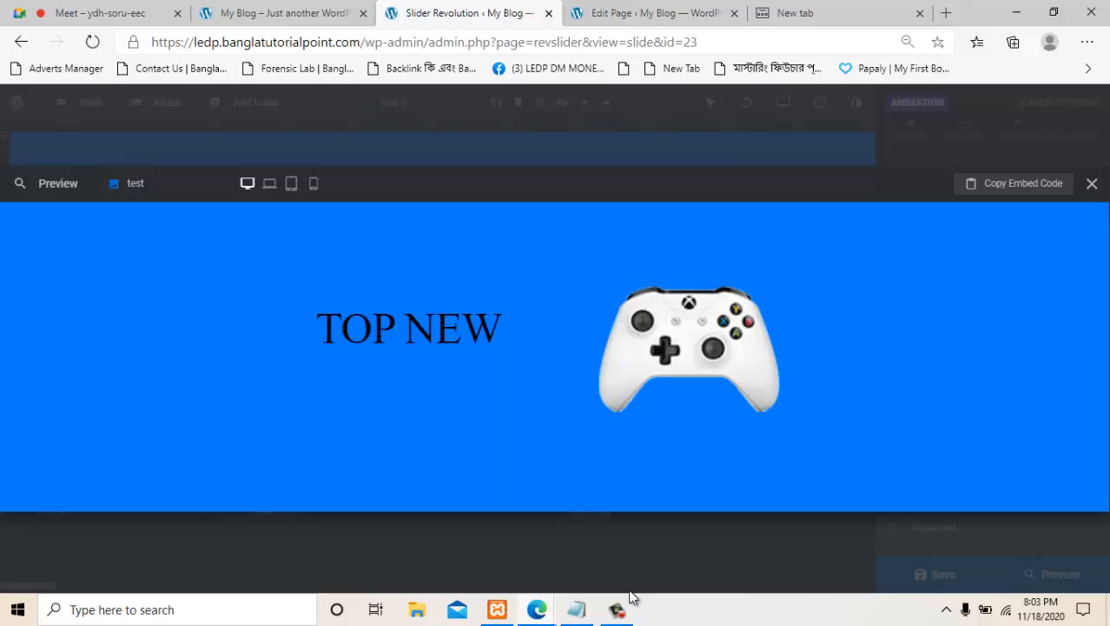
{"action": "key", "text": "Escape"}
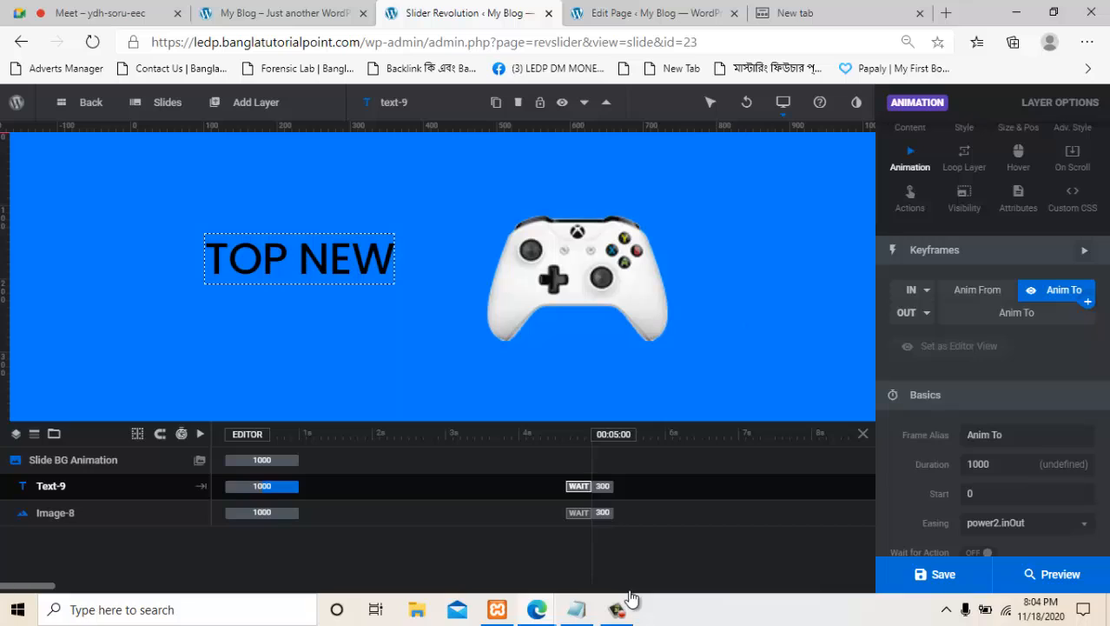
Add an extra keyframe after Anim To in the headline's animation.
{"action": "left_click", "coordinate": [1088, 302]}
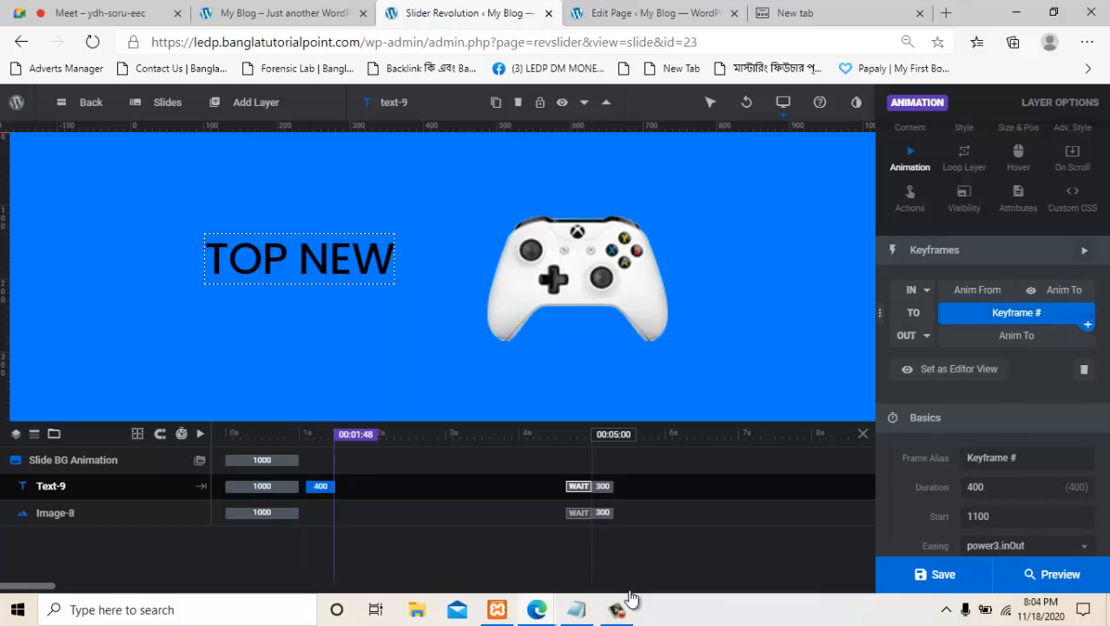
{"action": "scroll", "coordinate": [992, 348], "scroll_direction": "down", "scroll_amount": 3}
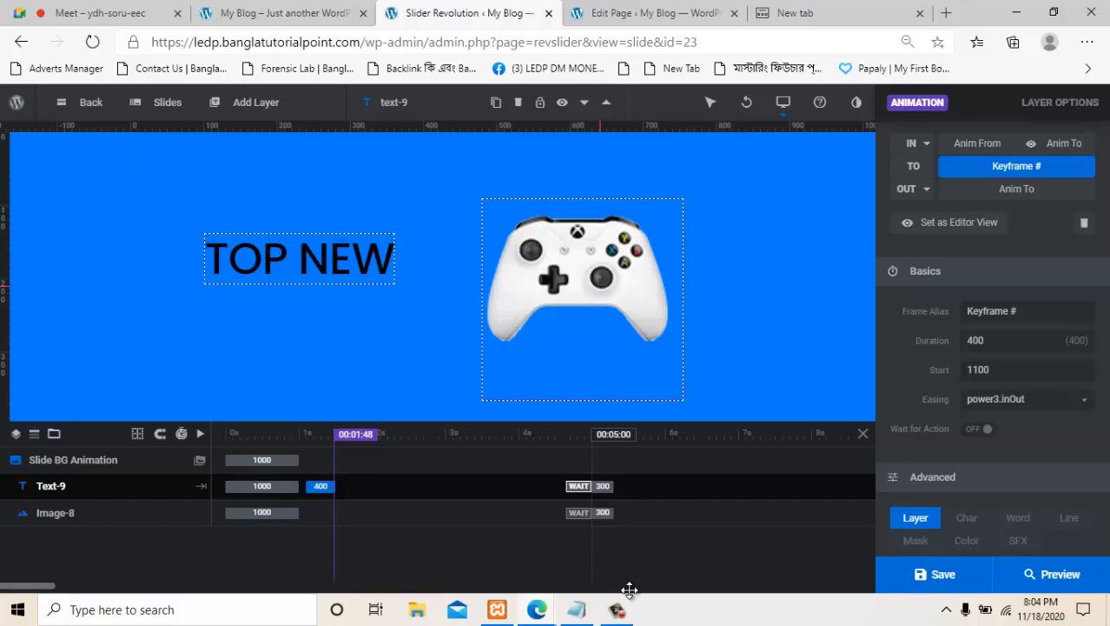
Offset the controller image by X 2px and Y -12px in its Anim To keyframe.
{"action": "left_click", "coordinate": [591, 284]}
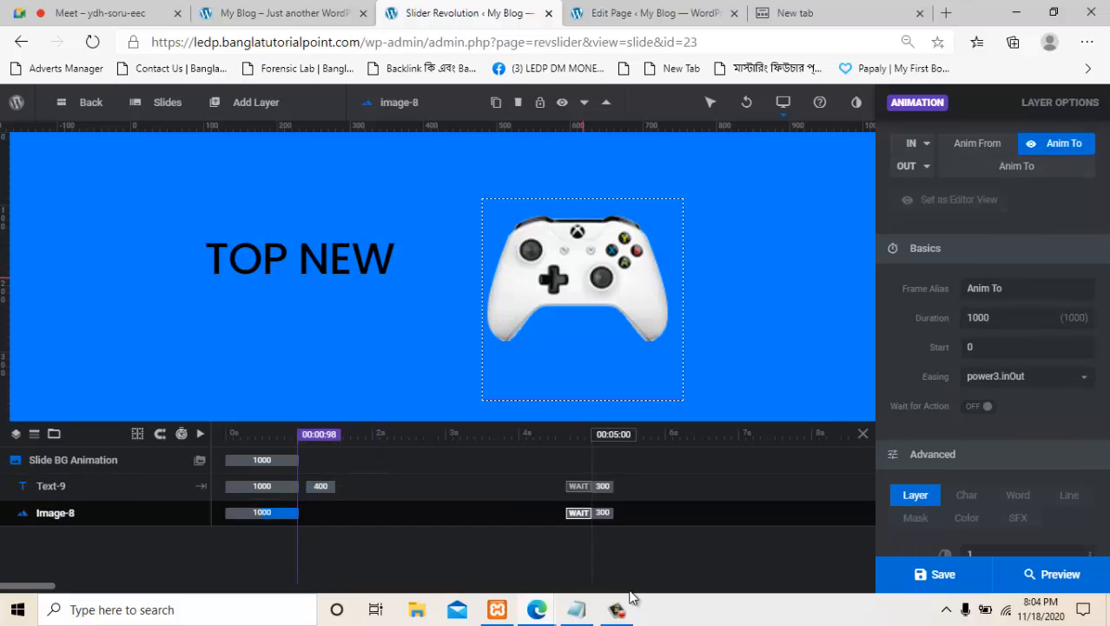
{"action": "mouse_move", "coordinate": [583, 278]}
{"action": "left_mouse_down"}
{"action": "mouse_move", "coordinate": [585, 294]}
{"action": "mouse_move", "coordinate": [585, 261]}
{"action": "left_mouse_up"}
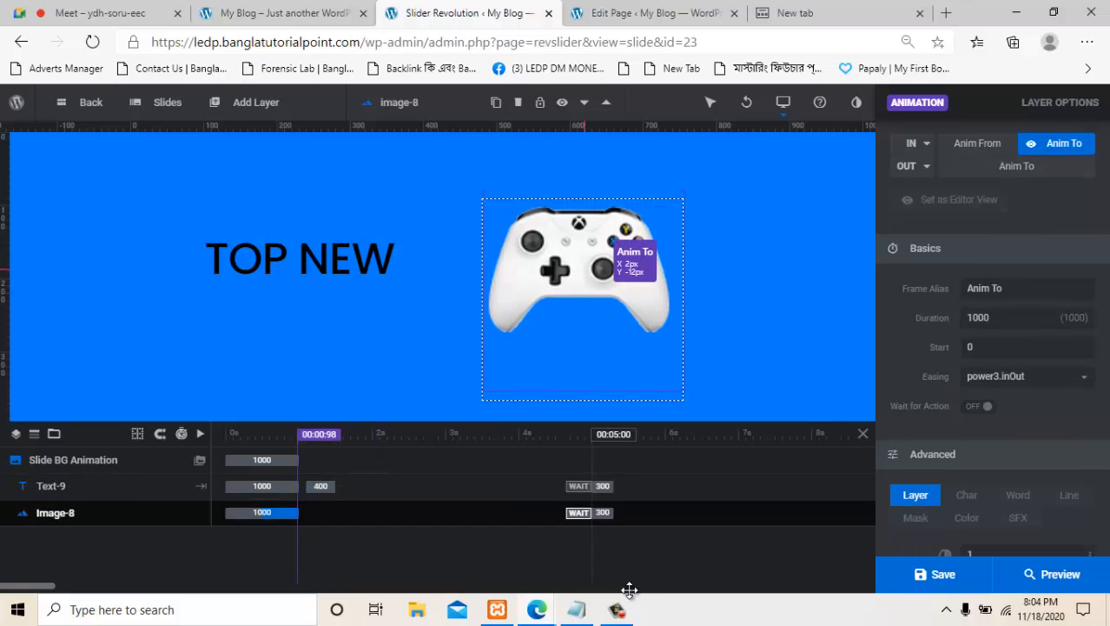
{"action": "scroll", "coordinate": [990, 409], "scroll_direction": "down", "scroll_amount": 3}
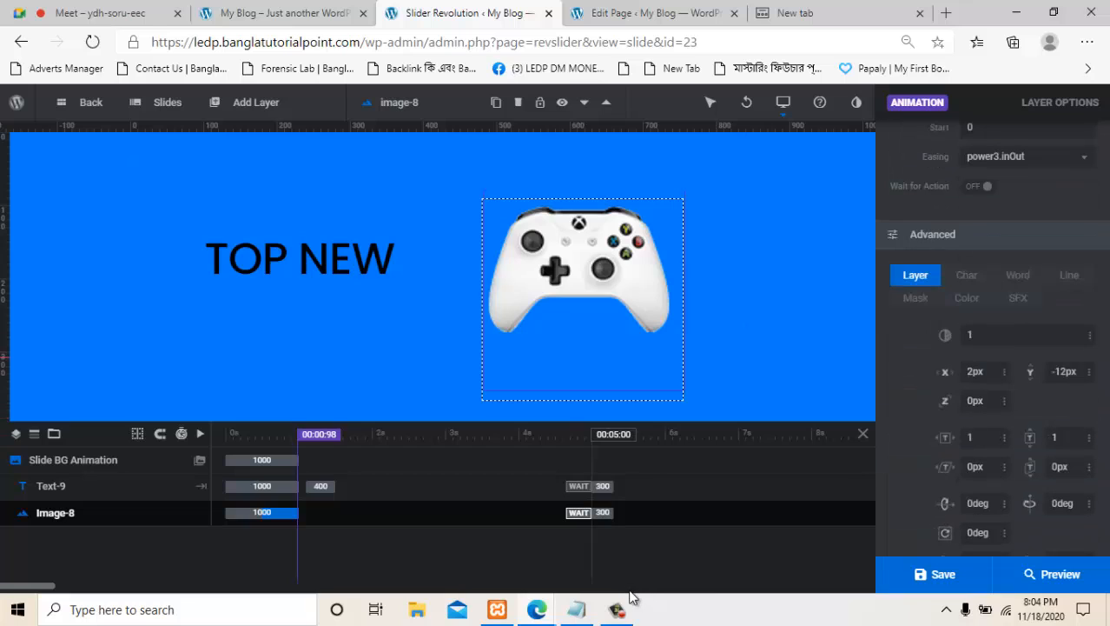
Set the controller image's X offset to 7px in its Anim To keyframe.
{"action": "left_click", "coordinate": [976, 372]}
{"action": "type", "text": "12"}
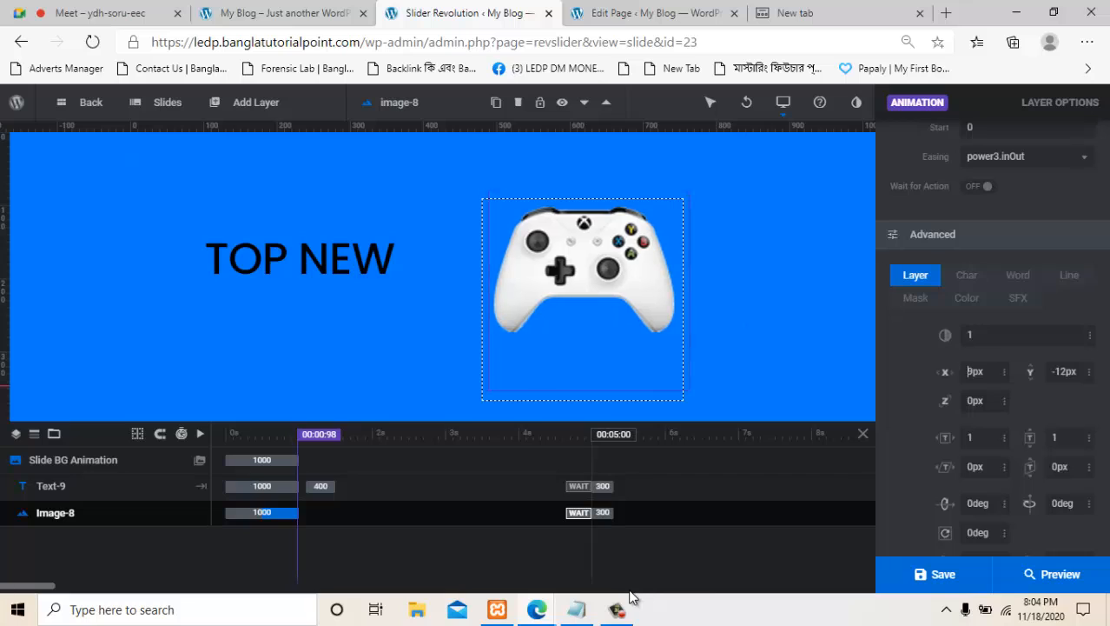
{"action": "key", "text": "Down"}
{"action": "key", "text": "Down"}
{"action": "key", "text": "Down"}
{"action": "key", "text": "Down"}
{"action": "key", "text": "Down"}
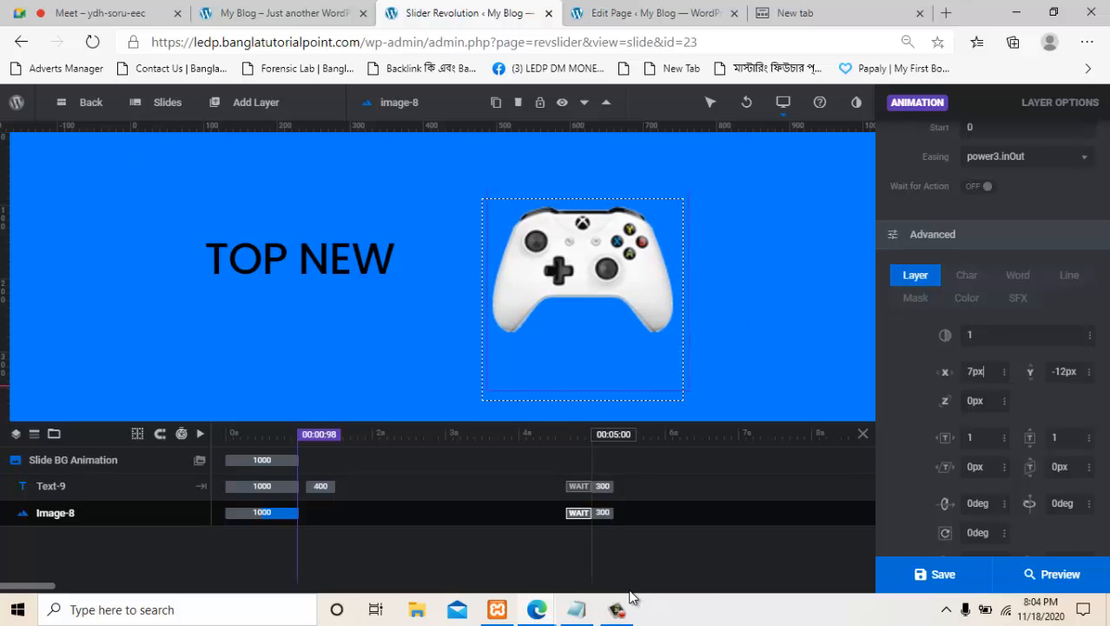
{"action": "key", "text": "Tab"}
Move the controller image directly below the headline, at about X -379px and Y 107px, and save the slider.
{"action": "mouse_move", "coordinate": [615, 278]}
{"action": "left_mouse_down"}
{"action": "mouse_move", "coordinate": [545, 282]}
{"action": "mouse_move", "coordinate": [543, 349]}
{"action": "mouse_move", "coordinate": [342, 365]}
{"action": "left_mouse_up"}
{"action": "left_click_drag", "start_coordinate": [631, 597], "coordinate": [629, 591]}
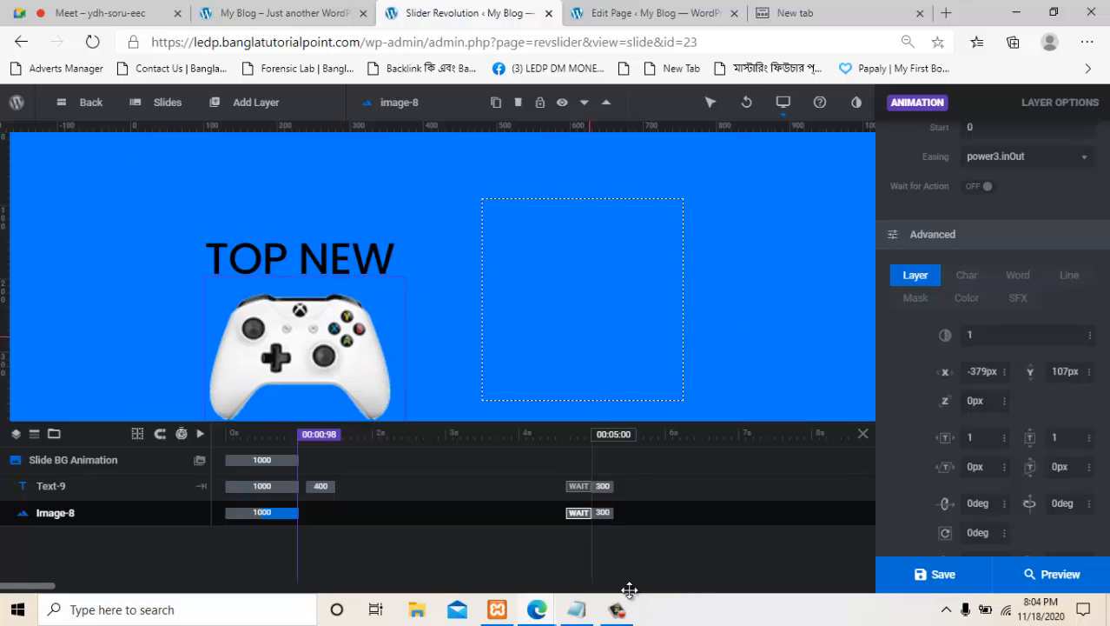
{"action": "left_click", "coordinate": [630, 590]}
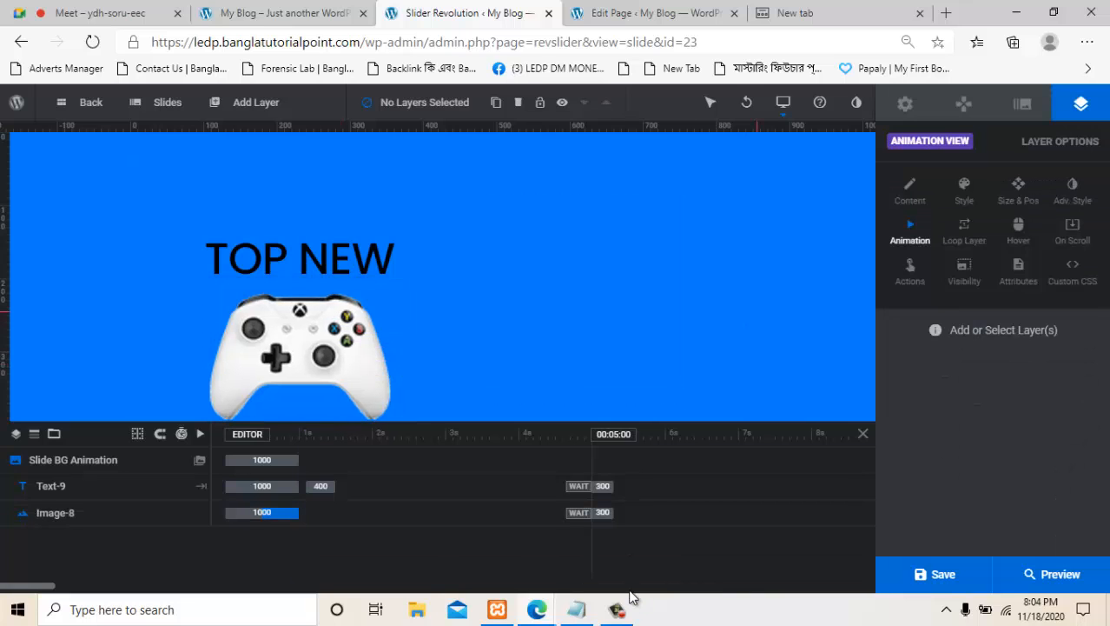
{"action": "key", "text": "ctrl+s"}
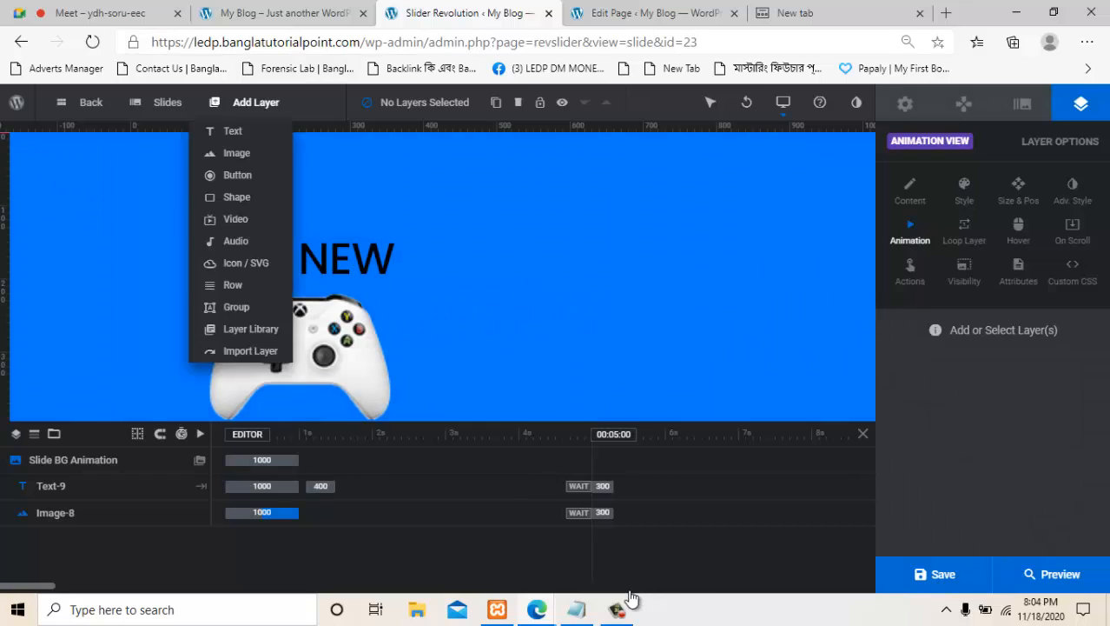
Move slide #3 to the first position in the slide order and preview the slider.
{"action": "mouse_move", "coordinate": [167, 103]}
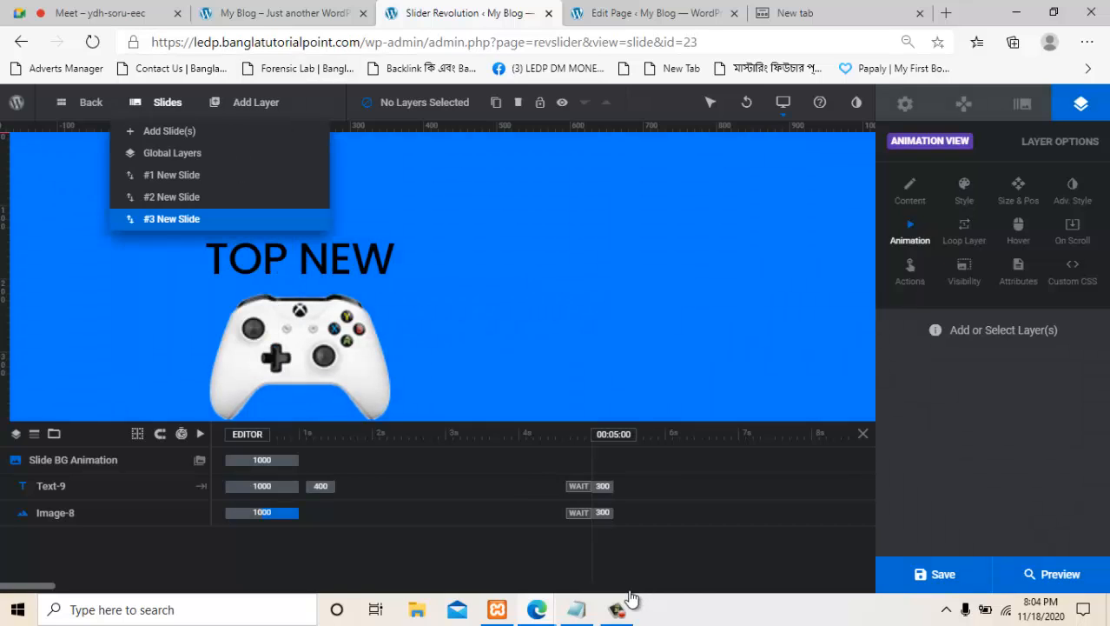
{"action": "left_click_drag", "start_coordinate": [131, 219], "coordinate": [127, 174]}
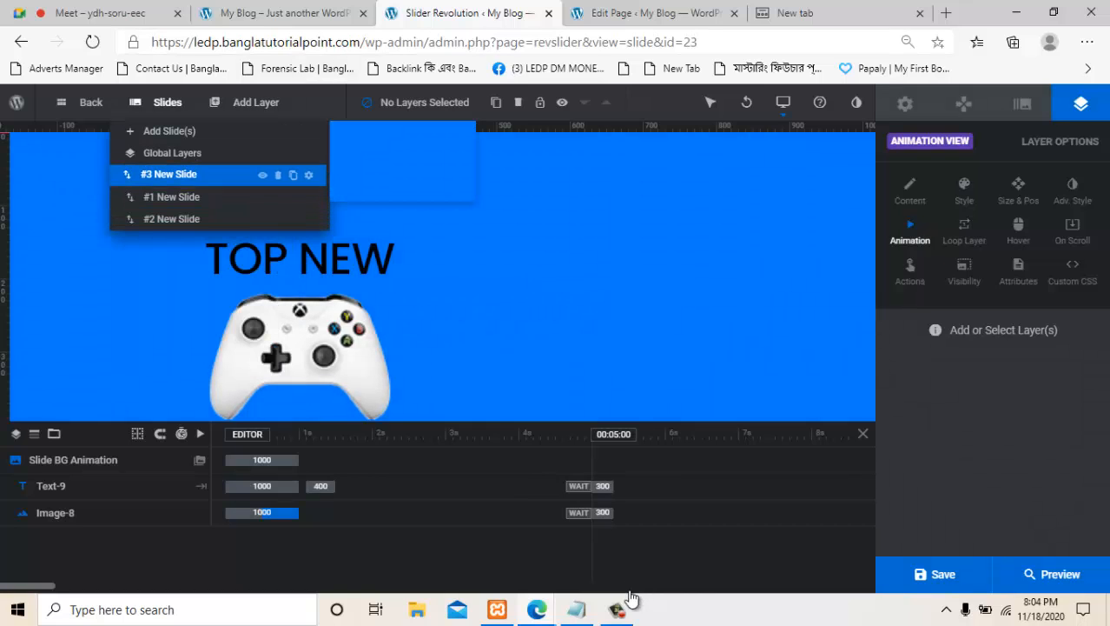
{"action": "left_click", "coordinate": [676, 304]}
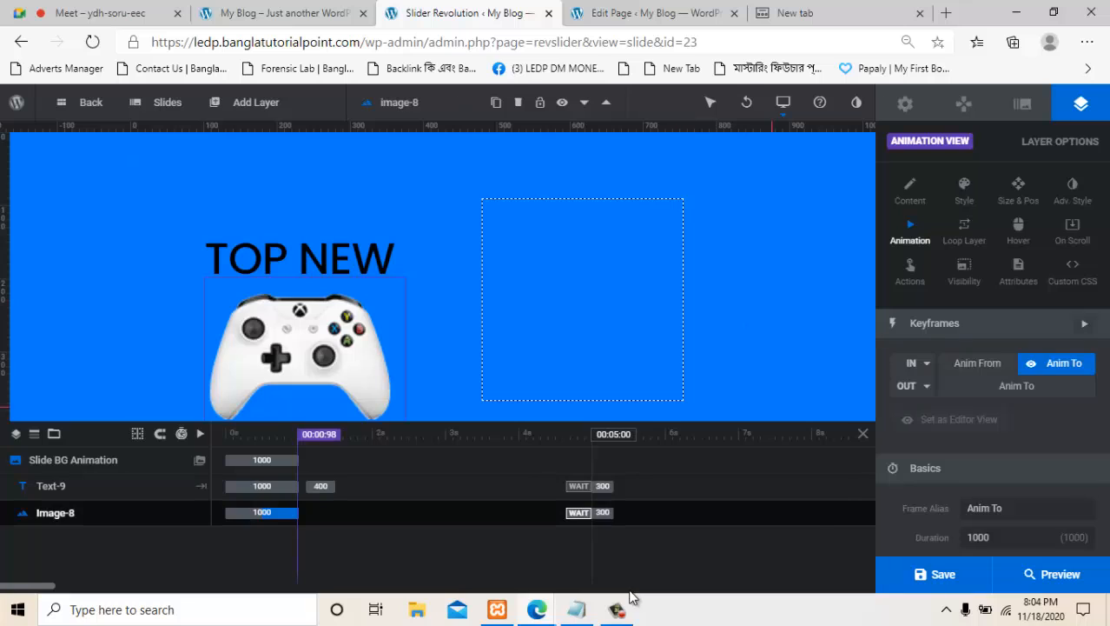
{"action": "left_click", "coordinate": [1052, 574]}
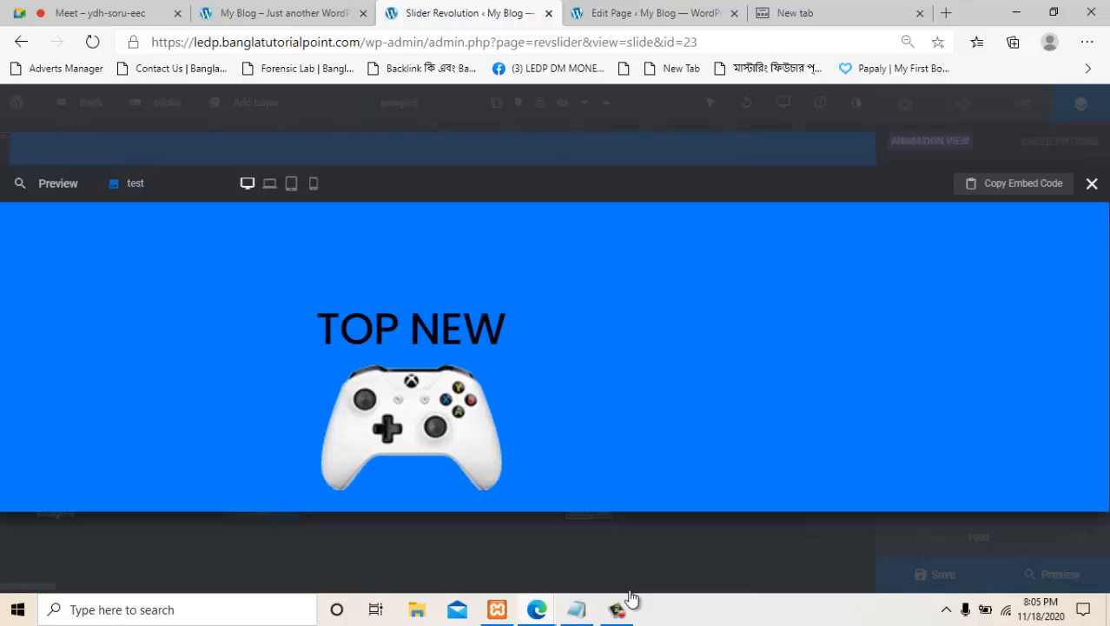
{"action": "key", "text": "Escape"}
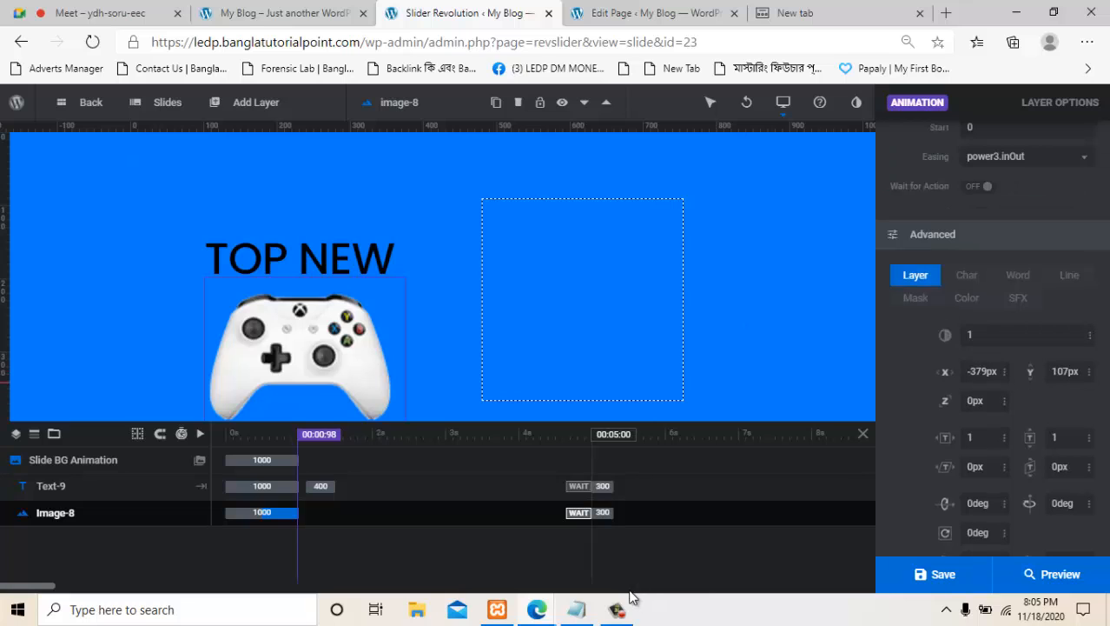
Move the controller image to the right of the headline, at about X 72px and Y 0px, and set its Z offset to 24px.
{"action": "left_click_drag", "start_coordinate": [303, 353], "coordinate": [634, 274]}
{"action": "left_click", "coordinate": [976, 400]}
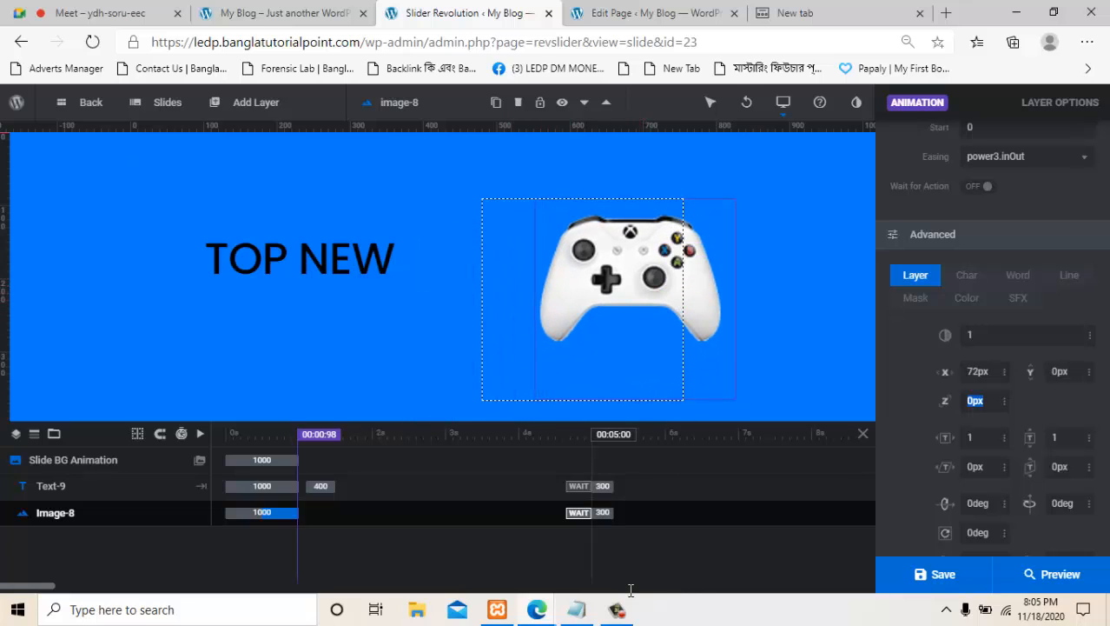
{"action": "type", "text": "40"}
{"action": "key", "text": "Up"}
{"action": "key", "text": "Up"}
{"action": "key", "text": "Up"}
{"action": "key", "text": "Up"}
{"action": "key", "text": "Up"}
{"action": "key", "text": "Up"}
{"action": "key", "text": "Up"}
{"action": "key", "text": "Up"}
{"action": "key", "text": "Up"}
{"action": "key", "text": "Up"}
{"action": "key", "text": "Up"}
{"action": "key", "text": "Up"}
{"action": "key", "text": "Up"}
{"action": "key", "text": "Up"}
{"action": "key", "text": "Up"}
{"action": "key", "text": "Up"}
{"action": "key", "text": "Up"}
{"action": "key", "text": "Up"}
{"action": "key", "text": "Up"}
{"action": "key", "text": "Up"}
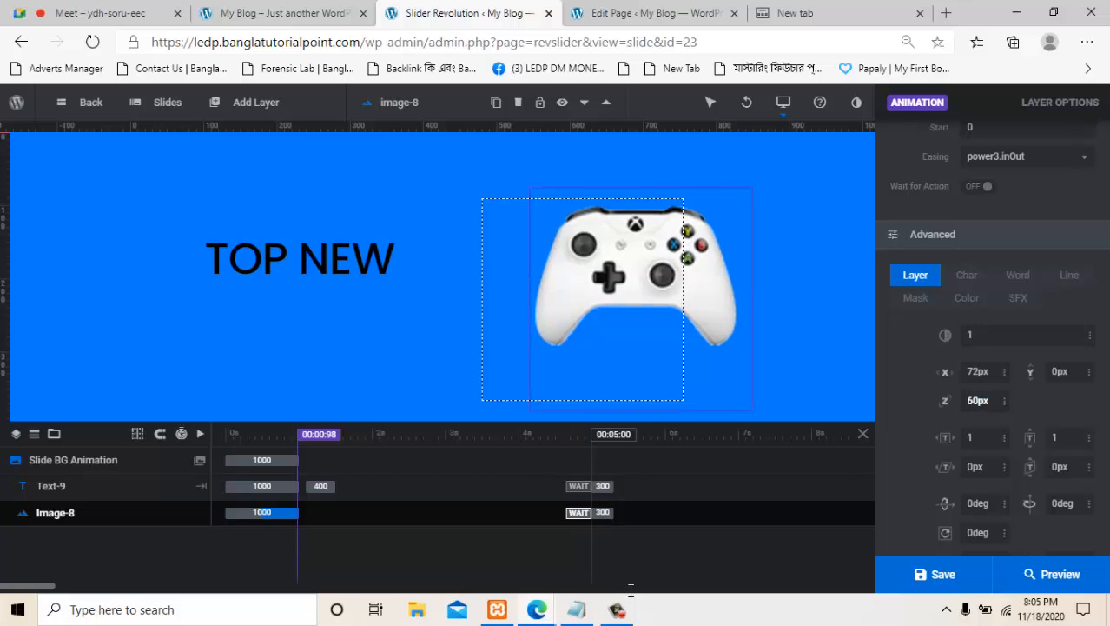
{"action": "key", "text": "Down"}
{"action": "key", "text": "Down"}
{"action": "key", "text": "Down"}
{"action": "key", "text": "Down"}
{"action": "key", "text": "Down"}
{"action": "key", "text": "Down"}
{"action": "key", "text": "Down"}
{"action": "key", "text": "Down"}
{"action": "key", "text": "Down"}
{"action": "key", "text": "Down"}
{"action": "key", "text": "Down"}
{"action": "key", "text": "Down"}
{"action": "key", "text": "Down"}
{"action": "key", "text": "Down"}
{"action": "key", "text": "Down"}
{"action": "key", "text": "Down"}
{"action": "key", "text": "Down"}
{"action": "key", "text": "Down"}
{"action": "key", "text": "Down"}
{"action": "key", "text": "Down"}
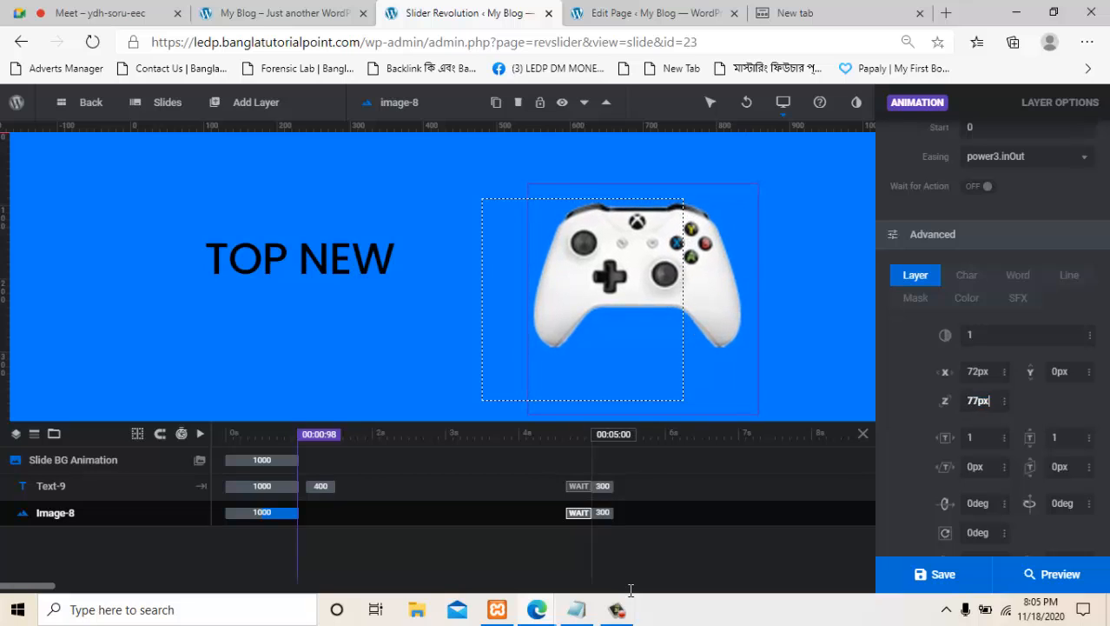
{"action": "key", "text": "Down"}
{"action": "key", "text": "Down"}
{"action": "key", "text": "Down"}
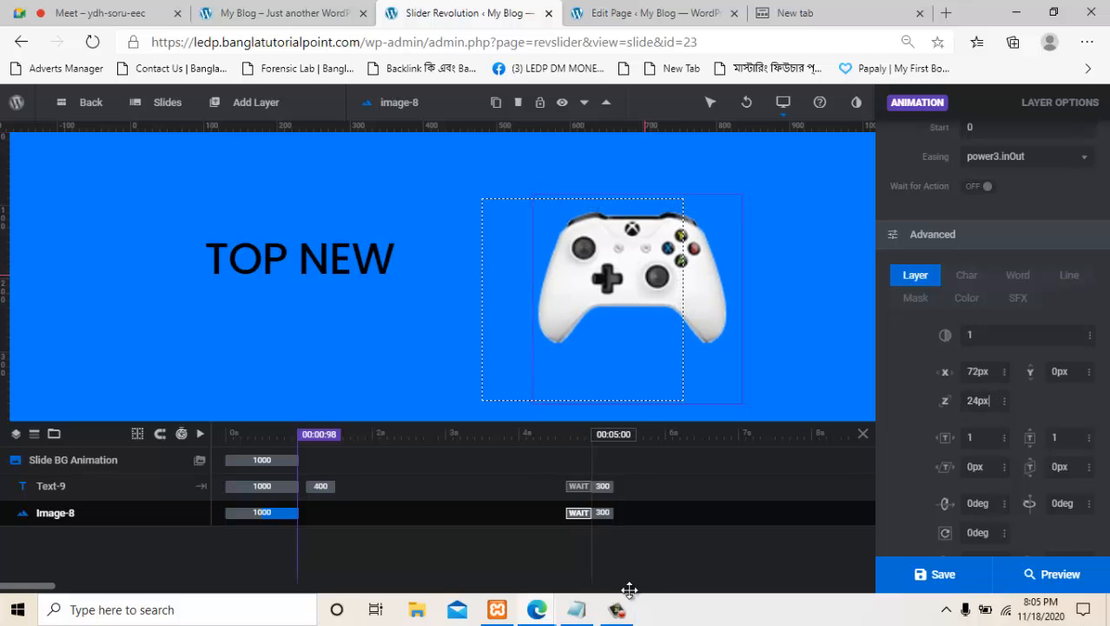
Shift the controller image to about X -18px and Y 1px with a Z offset of 16px, and preview the slider.
{"action": "mouse_move", "coordinate": [645, 275]}
{"action": "left_mouse_down"}
{"action": "mouse_move", "coordinate": [387, 328]}
{"action": "mouse_move", "coordinate": [410, 332]}
{"action": "mouse_move", "coordinate": [581, 276]}
{"action": "left_mouse_up"}
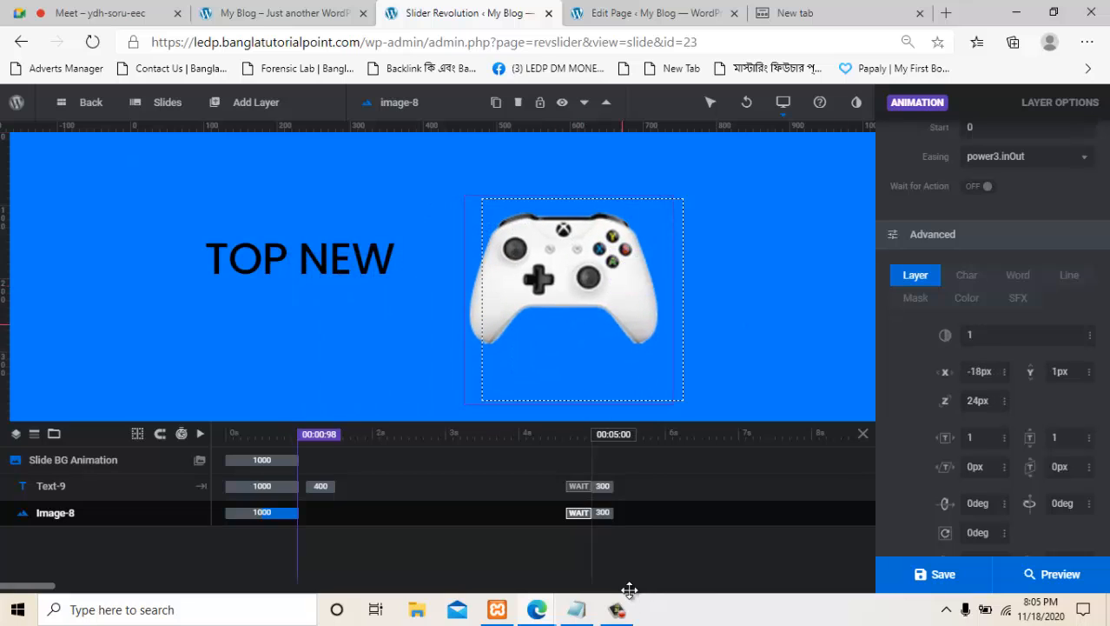
{"action": "key", "text": "Down"}
{"action": "key", "text": "Down"}
{"action": "key", "text": "Down"}
{"action": "key", "text": "Down"}
{"action": "key", "text": "Down"}
{"action": "key", "text": "Down"}
{"action": "key", "text": "Down"}
{"action": "key", "text": "Down"}
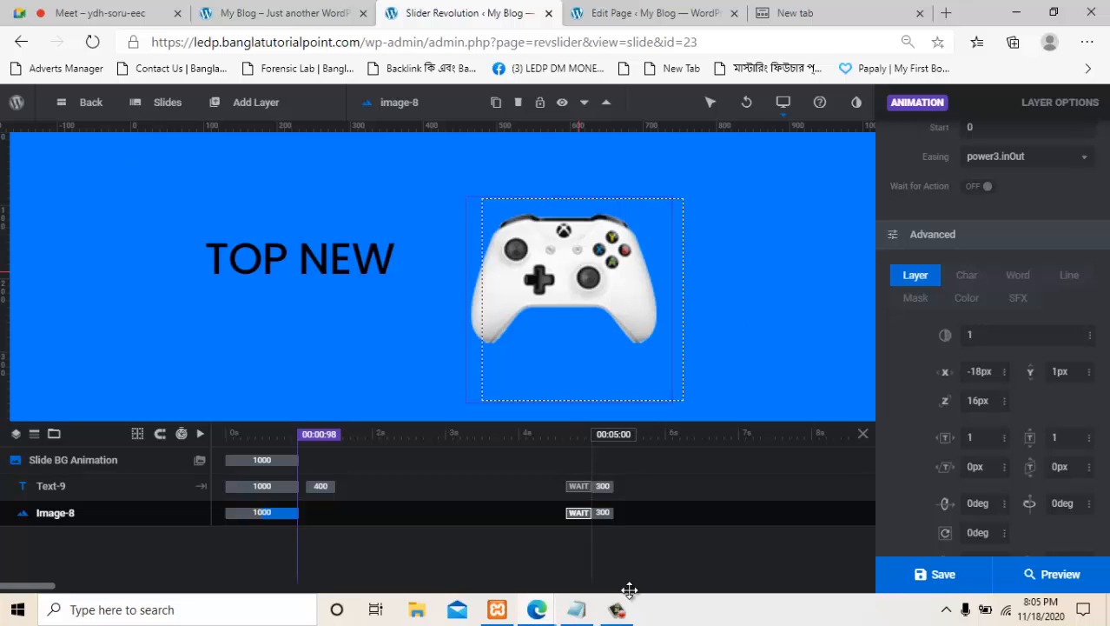
{"action": "left_click", "coordinate": [1053, 574]}
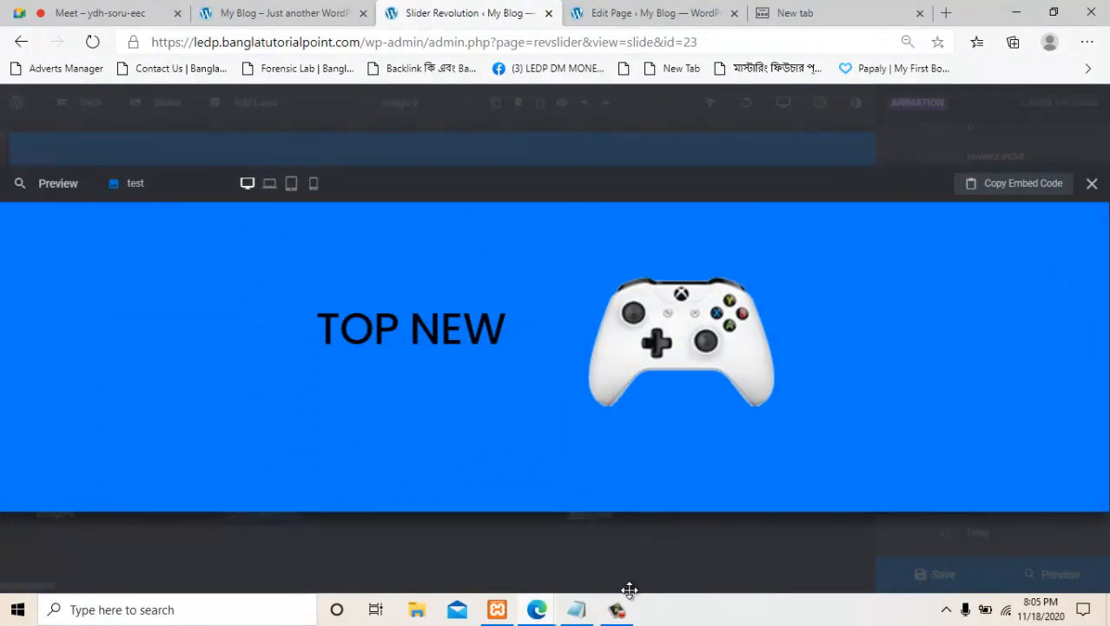
{"action": "left_click", "coordinate": [1093, 183]}
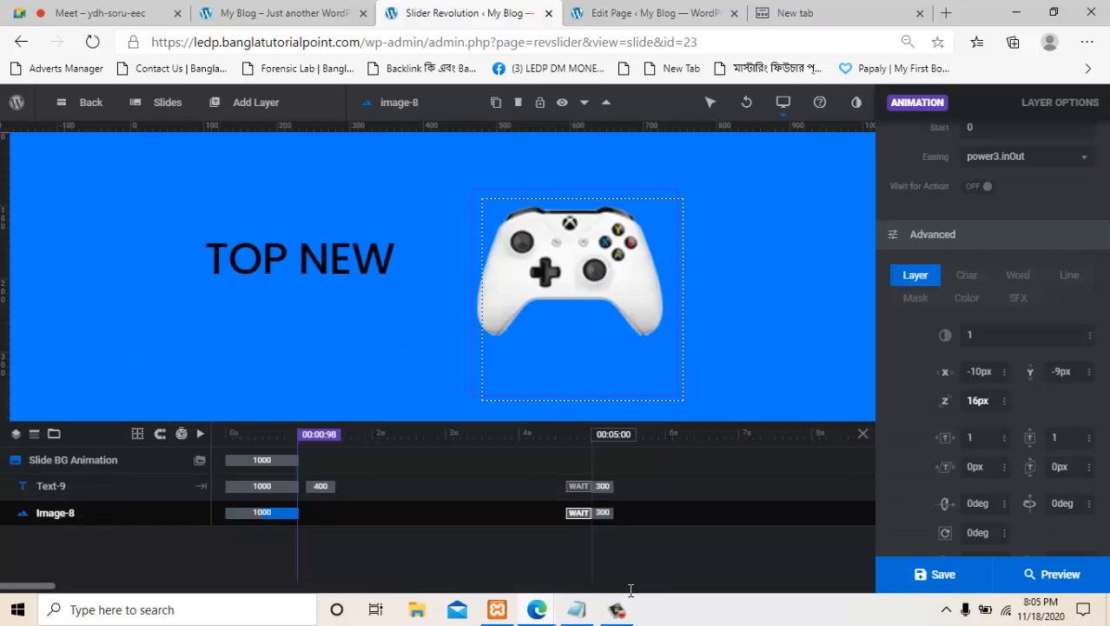
Reposition the controller image at about X -10px and Y -9px with a Z offset of 118px, save and preview the slider.
{"action": "left_click_drag", "start_coordinate": [629, 592], "coordinate": [631, 590]}
{"action": "key", "text": "Up"}
{"action": "key", "text": "Up"}
{"action": "key", "text": "Up"}
{"action": "key", "text": "Up"}
{"action": "key", "text": "Up"}
{"action": "key", "text": "Up"}
{"action": "key", "text": "Up"}
{"action": "key", "text": "Up"}
{"action": "key", "text": "Up"}
{"action": "key", "text": "Up"}
{"action": "key", "text": "Up"}
{"action": "key", "text": "Up"}
{"action": "key", "text": "Up"}
{"action": "key", "text": "Up"}
{"action": "key", "text": "Up"}
{"action": "key", "text": "Up"}
{"action": "key", "text": "Up"}
{"action": "key", "text": "Up"}
{"action": "key", "text": "Up"}
{"action": "key", "text": "Up"}
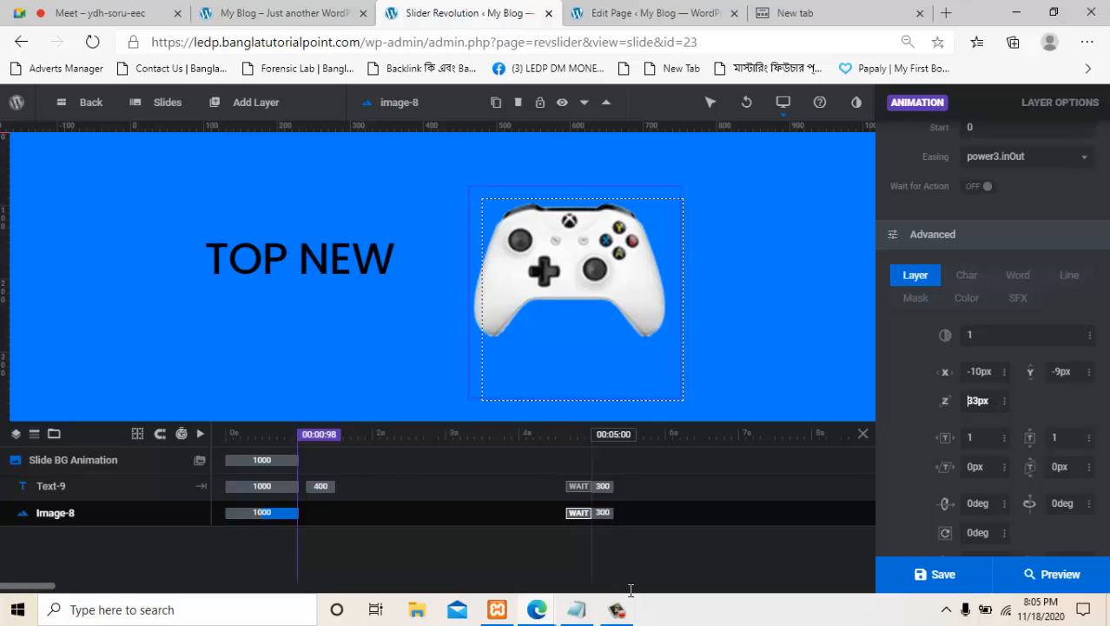
{"action": "key", "text": "Up"}
{"action": "key", "text": "Up"}
{"action": "key", "text": "Up"}
{"action": "key", "text": "Up"}
{"action": "key", "text": "Up"}
{"action": "key", "text": "Up"}
{"action": "key", "text": "Up"}
{"action": "key", "text": "Up"}
{"action": "key", "text": "Up"}
{"action": "key", "text": "Up"}
{"action": "key", "text": "Up"}
{"action": "key", "text": "Up"}
{"action": "key", "text": "Up"}
{"action": "key", "text": "Up"}
{"action": "key", "text": "Up"}
{"action": "key", "text": "Up"}
{"action": "key", "text": "Up"}
{"action": "key", "text": "Up"}
{"action": "key", "text": "Up"}
{"action": "key", "text": "Up"}
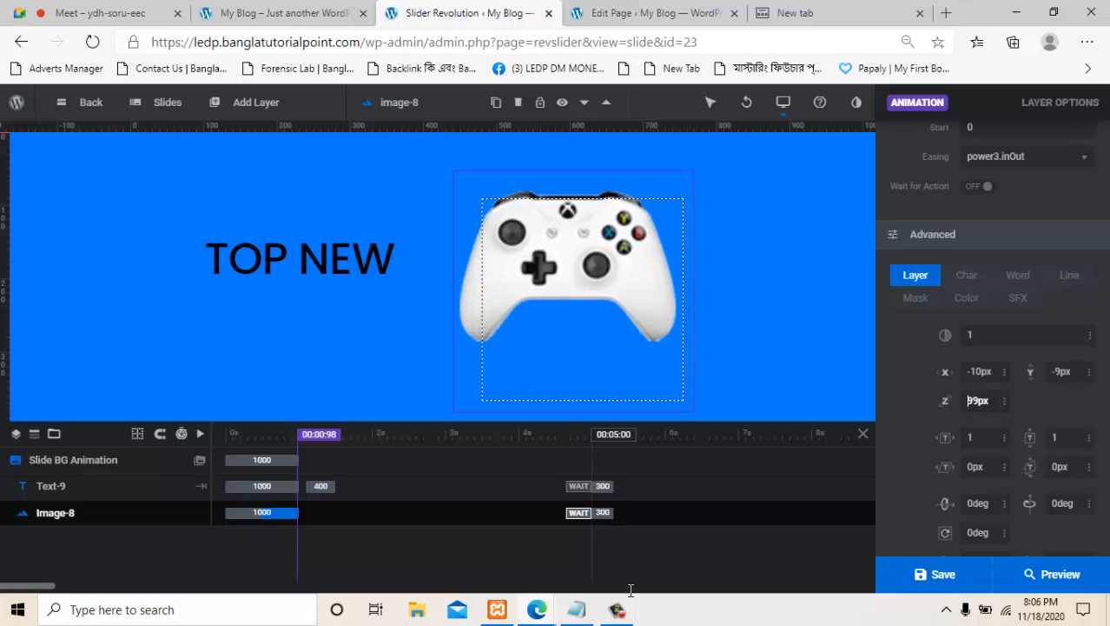
{"action": "key", "text": "Up"}
{"action": "key", "text": "Up"}
{"action": "key", "text": "Up"}
{"action": "key", "text": "Up"}
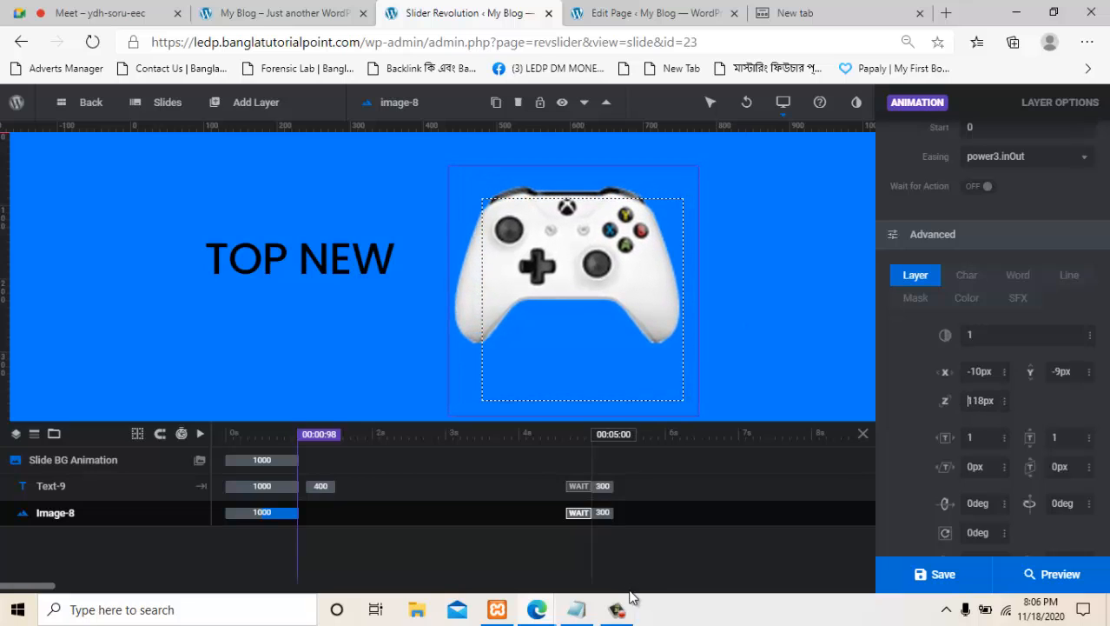
{"action": "key", "text": "ctrl+s"}
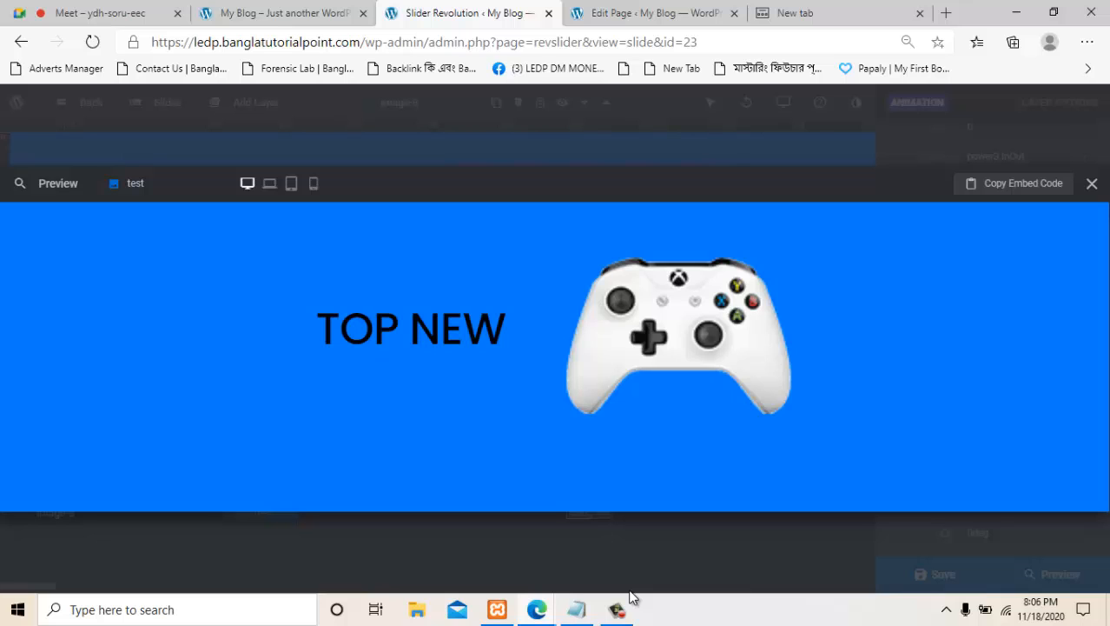
{"action": "key", "text": "Escape"}
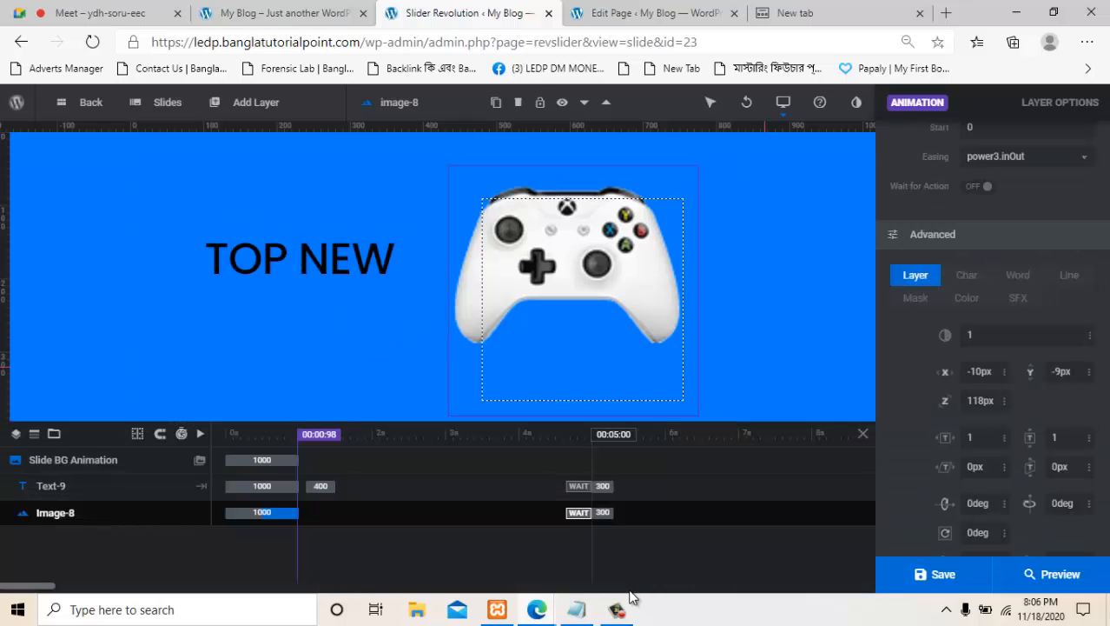
Reduce the controller image's Z offset in the Anim To keyframe to 29px.
{"action": "key", "text": "ctrl+a"}
{"action": "key", "text": "Down"}
{"action": "key", "text": "Down"}
{"action": "key", "text": "Down"}
{"action": "key", "text": "Down"}
{"action": "key", "text": "Down"}
{"action": "key", "text": "Down"}
{"action": "key", "text": "Down"}
{"action": "key", "text": "Down"}
{"action": "key", "text": "Down"}
{"action": "key", "text": "Down"}
{"action": "key", "text": "Down"}
{"action": "key", "text": "Down"}
{"action": "key", "text": "Down"}
{"action": "key", "text": "Down"}
{"action": "key", "text": "Down"}
{"action": "key", "text": "Down"}
{"action": "key", "text": "Down"}
{"action": "key", "text": "Down"}
{"action": "key", "text": "Down"}
{"action": "key", "text": "Down"}
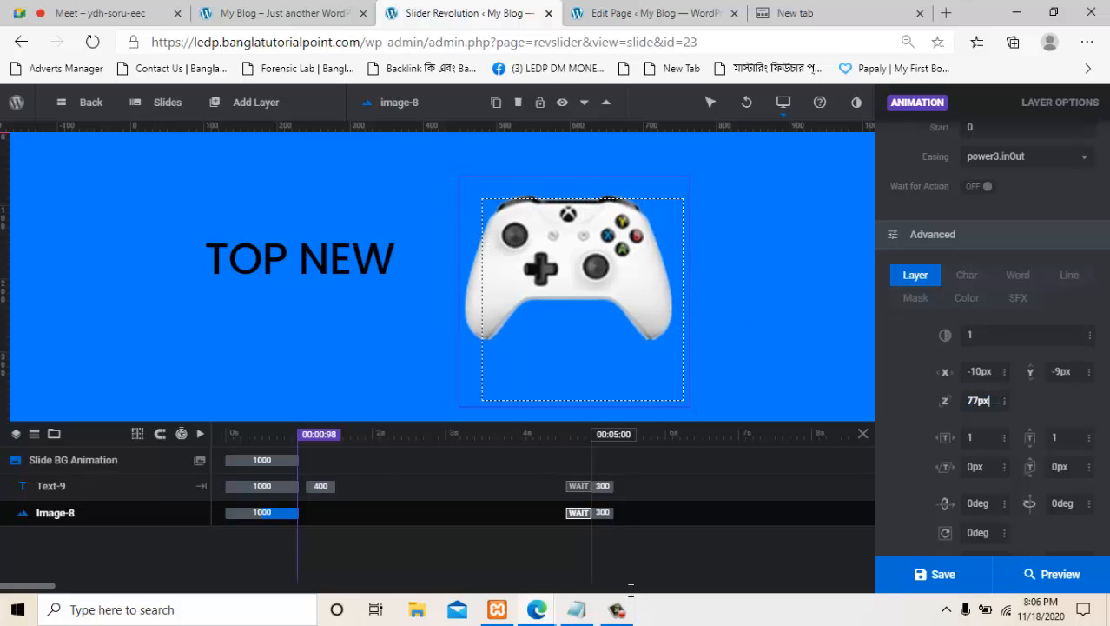
{"action": "key", "text": "Down"}
{"action": "key", "text": "Down"}
{"action": "key", "text": "Down"}
{"action": "key", "text": "Down"}
{"action": "key", "text": "Down"}
{"action": "key", "text": "Down"}
{"action": "key", "text": "Down"}
{"action": "key", "text": "Down"}
{"action": "key", "text": "Down"}
{"action": "key", "text": "Down"}
{"action": "key", "text": "Down"}
{"action": "key", "text": "Down"}
{"action": "key", "text": "Down"}
{"action": "key", "text": "Down"}
{"action": "key", "text": "Down"}
{"action": "key", "text": "Down"}
{"action": "key", "text": "Down"}
{"action": "key", "text": "Down"}
{"action": "key", "text": "Down"}
{"action": "key", "text": "Down"}
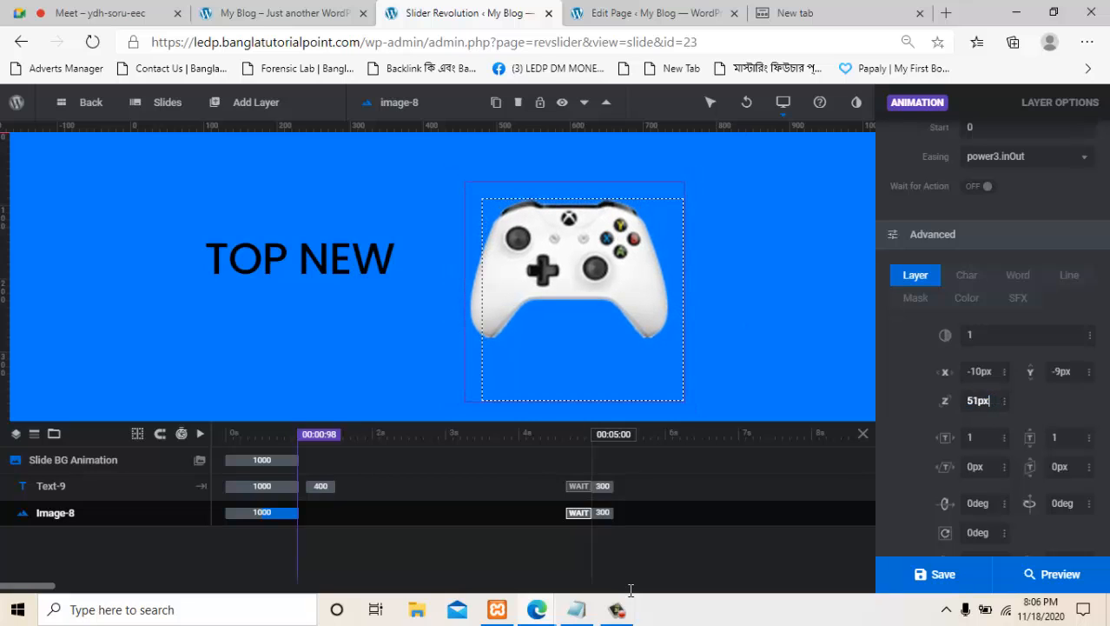
{"action": "key", "text": "Down"}
{"action": "key", "text": "Down"}
{"action": "key", "text": "Down"}
{"action": "key", "text": "Down"}
{"action": "key", "text": "Down"}
{"action": "key", "text": "Down"}
{"action": "key", "text": "Down"}
{"action": "key", "text": "Down"}
{"action": "key", "text": "Down"}
{"action": "key", "text": "Down"}
{"action": "key", "text": "Down"}
{"action": "key", "text": "Down"}
{"action": "key", "text": "Down"}
{"action": "key", "text": "Down"}
{"action": "key", "text": "Down"}
{"action": "key", "text": "Down"}
{"action": "key", "text": "Down"}
{"action": "key", "text": "Down"}
{"action": "key", "text": "Down"}
{"action": "key", "text": "Down"}
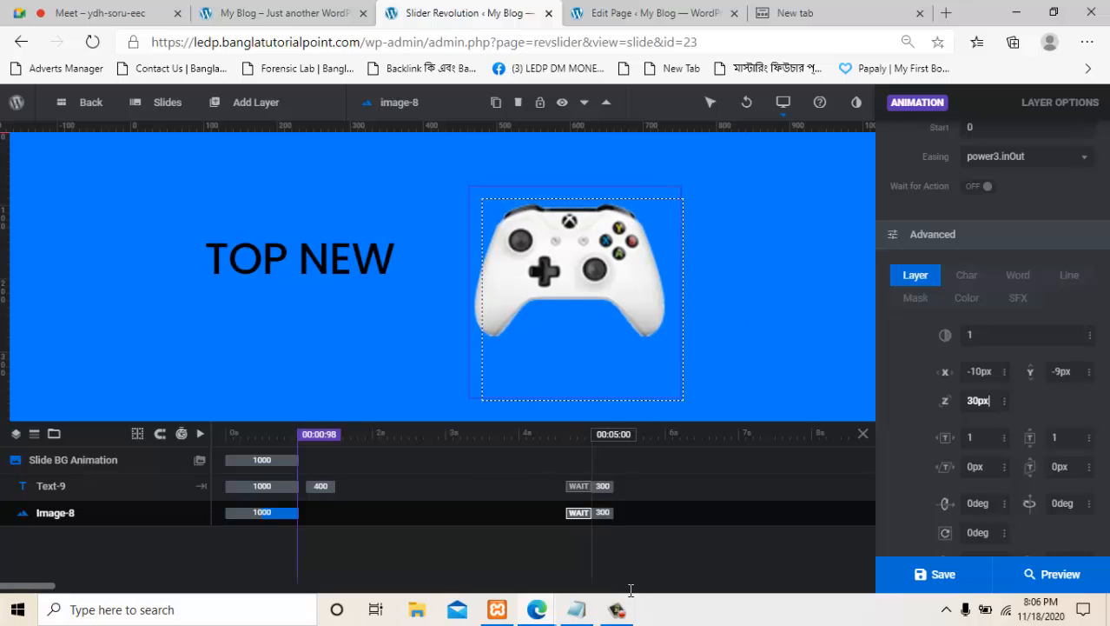
{"action": "key", "text": "Down"}
Add two new keyframes after Anim To in the controller image's animation.
{"action": "scroll", "coordinate": [993, 348], "scroll_direction": "up", "scroll_amount": 3}
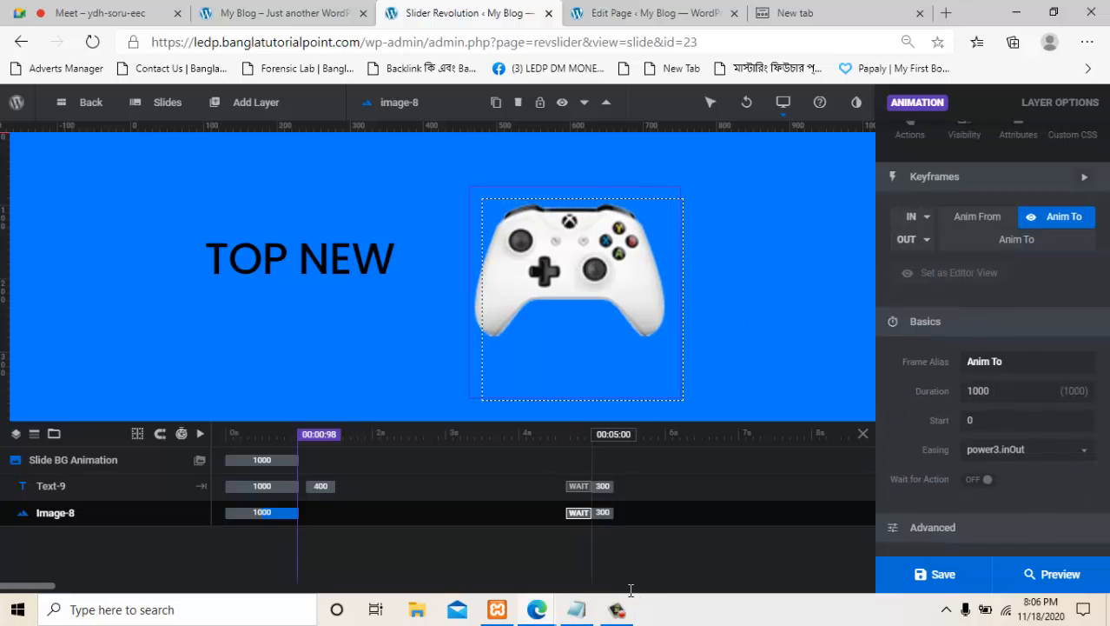
{"action": "scroll", "coordinate": [993, 348], "scroll_direction": "up", "scroll_amount": 1}
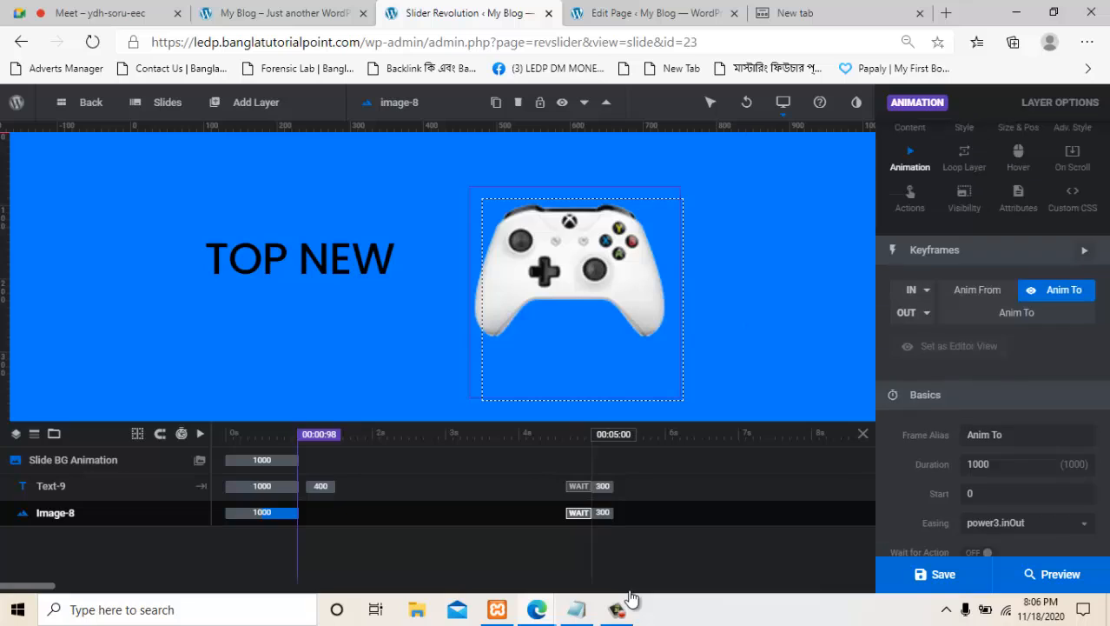
{"action": "scroll", "coordinate": [993, 348], "scroll_direction": "up", "scroll_amount": 1}
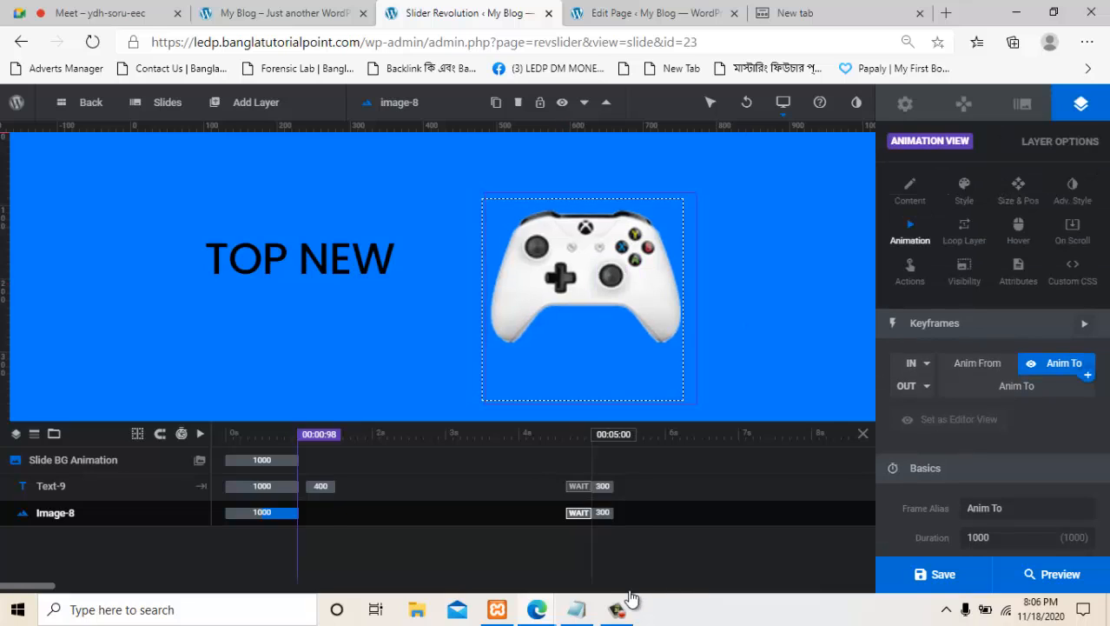
{"action": "left_click", "coordinate": [1088, 374]}
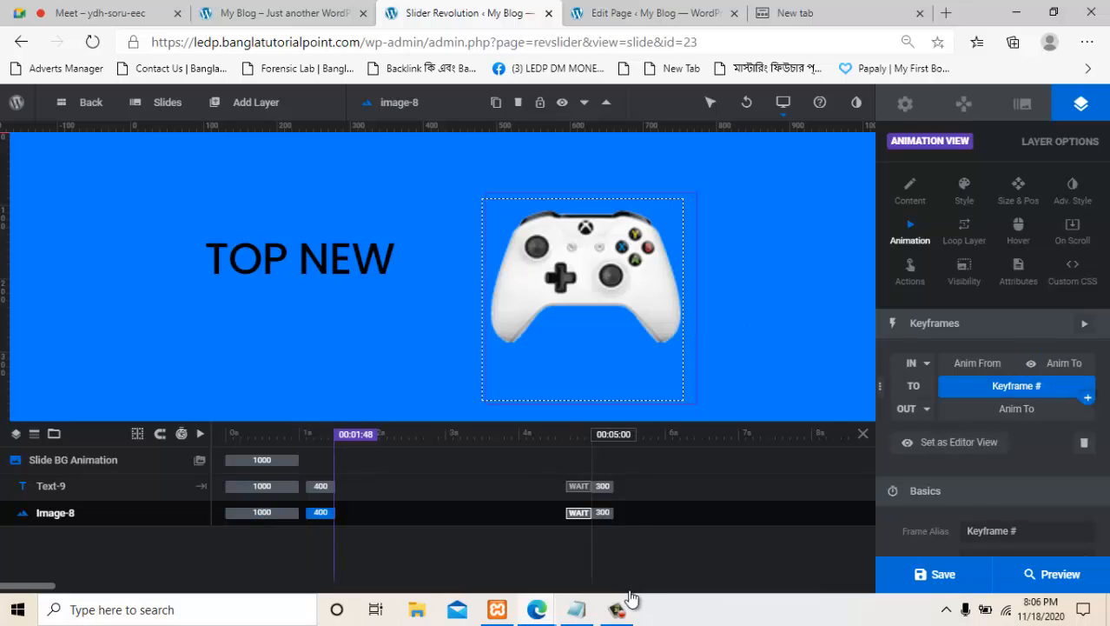
{"action": "left_click", "coordinate": [1088, 397]}
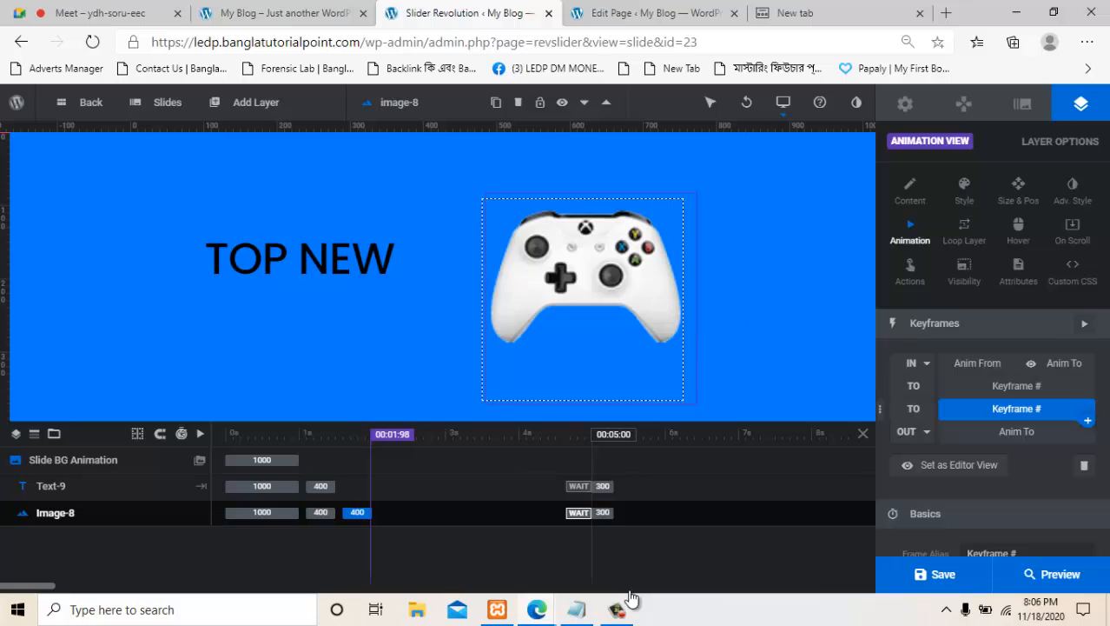
In the first added keyframe, shift the controller image horizontally to an X offset of 45px.
{"action": "left_click", "coordinate": [1017, 385]}
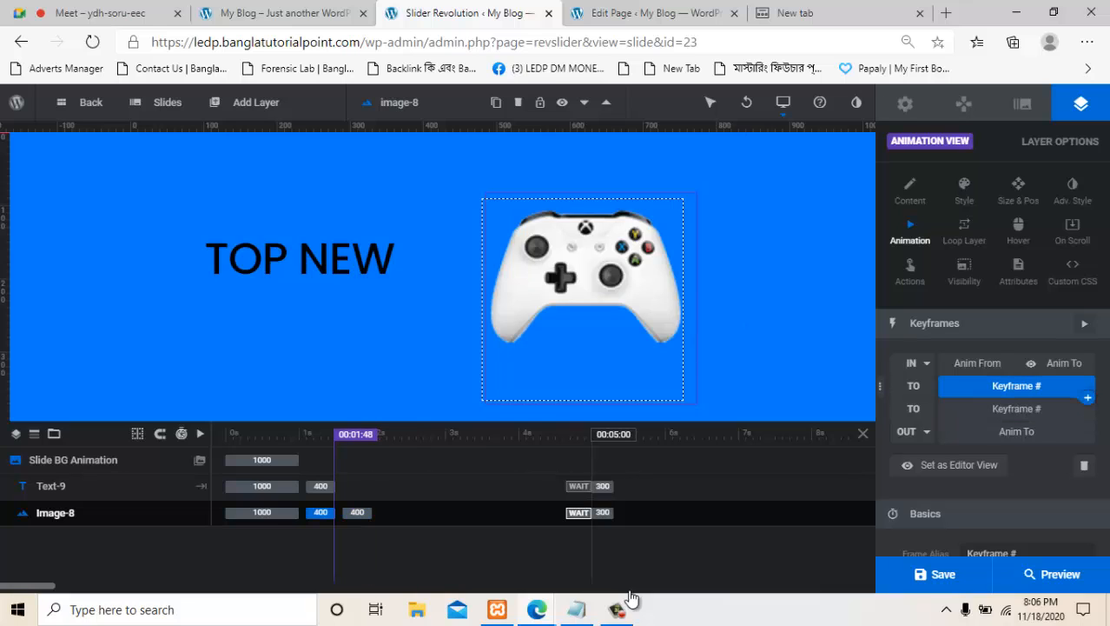
{"action": "scroll", "coordinate": [992, 347], "scroll_direction": "down", "scroll_amount": 6}
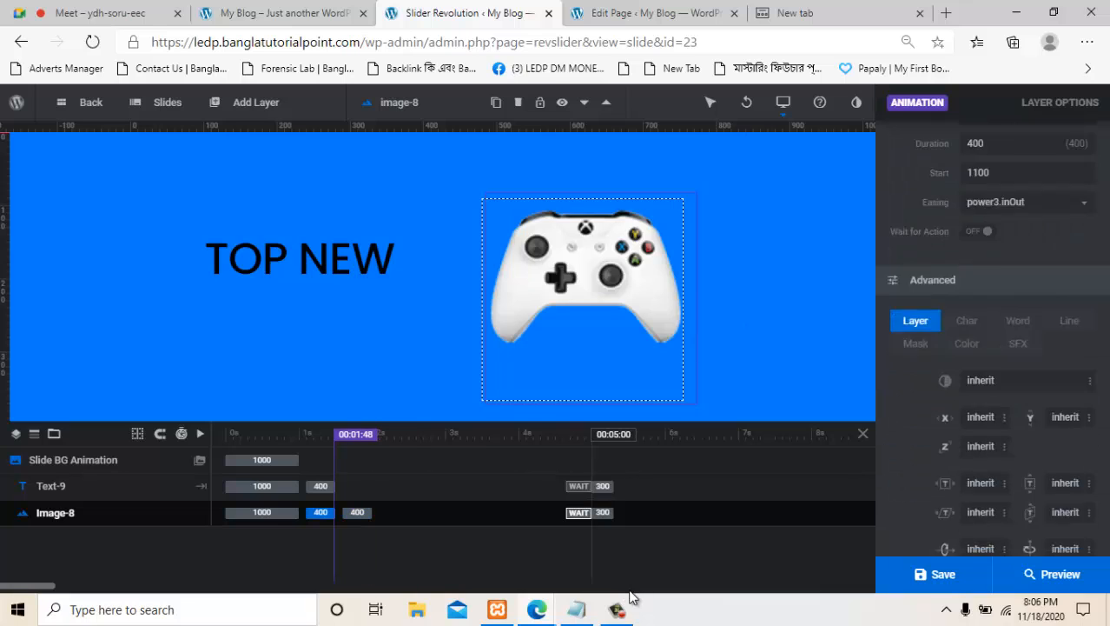
{"action": "scroll", "coordinate": [992, 348], "scroll_direction": "down", "scroll_amount": 2}
{"action": "scroll", "coordinate": [992, 347], "scroll_direction": "up", "scroll_amount": 2}
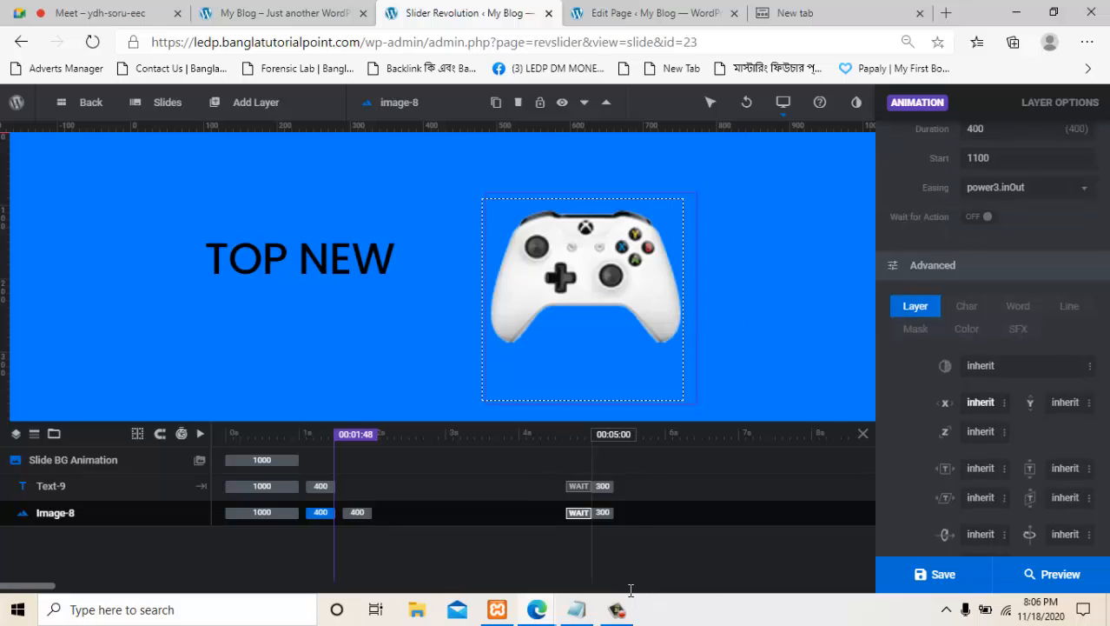
{"action": "double_click", "coordinate": [981, 403]}
{"action": "type", "text": "8px"}
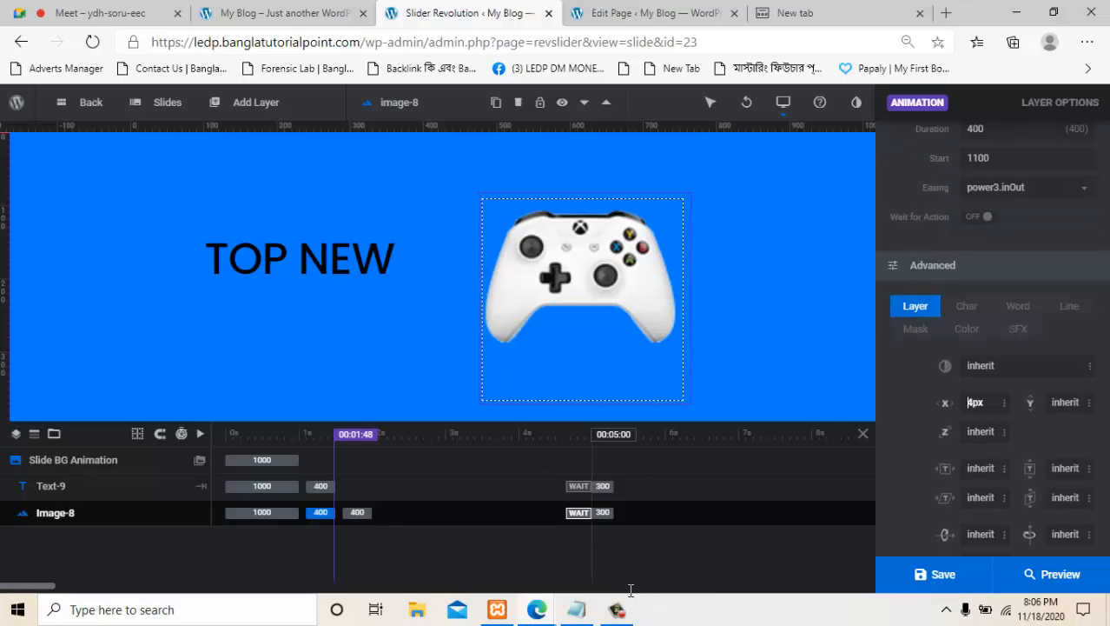
{"action": "key", "text": "Up"}
{"action": "key", "text": "Up"}
{"action": "key", "text": "Up"}
{"action": "key", "text": "Up"}
{"action": "key", "text": "Up"}
{"action": "key", "text": "Up"}
{"action": "key", "text": "Up"}
{"action": "key", "text": "Up"}
{"action": "key", "text": "Up"}
{"action": "key", "text": "Up"}
{"action": "key", "text": "Up"}
{"action": "key", "text": "Up"}
{"action": "key", "text": "Up"}
{"action": "key", "text": "Up"}
{"action": "key", "text": "Up"}
{"action": "key", "text": "Up"}
{"action": "key", "text": "Up"}
{"action": "key", "text": "Up"}
{"action": "key", "text": "Up"}
{"action": "key", "text": "Up"}
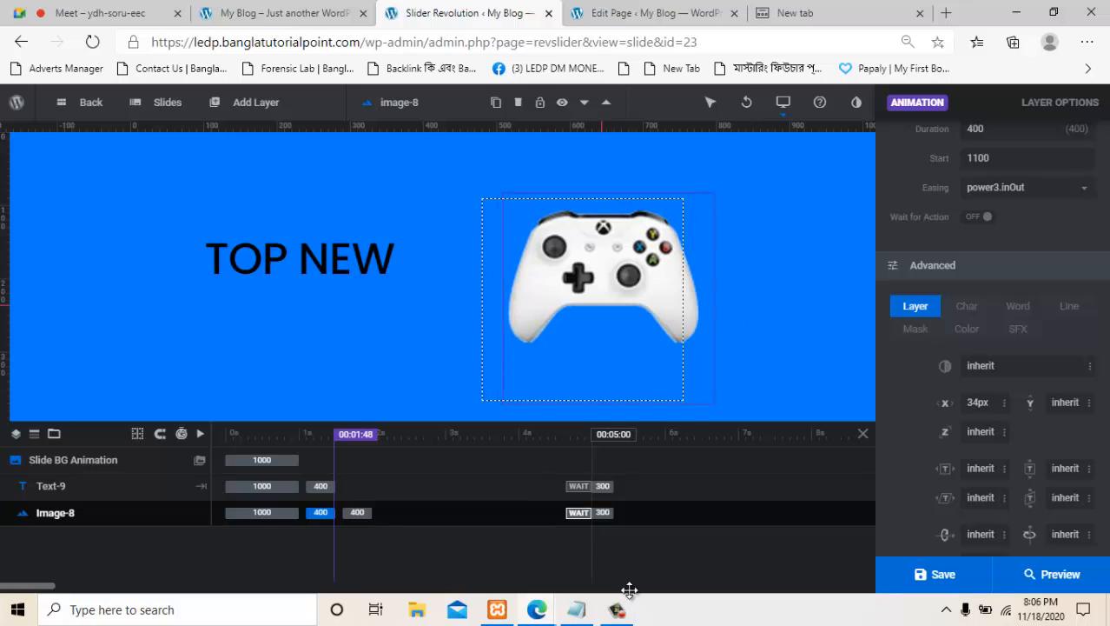
{"action": "left_click_drag", "start_coordinate": [601, 288], "coordinate": [592, 349]}
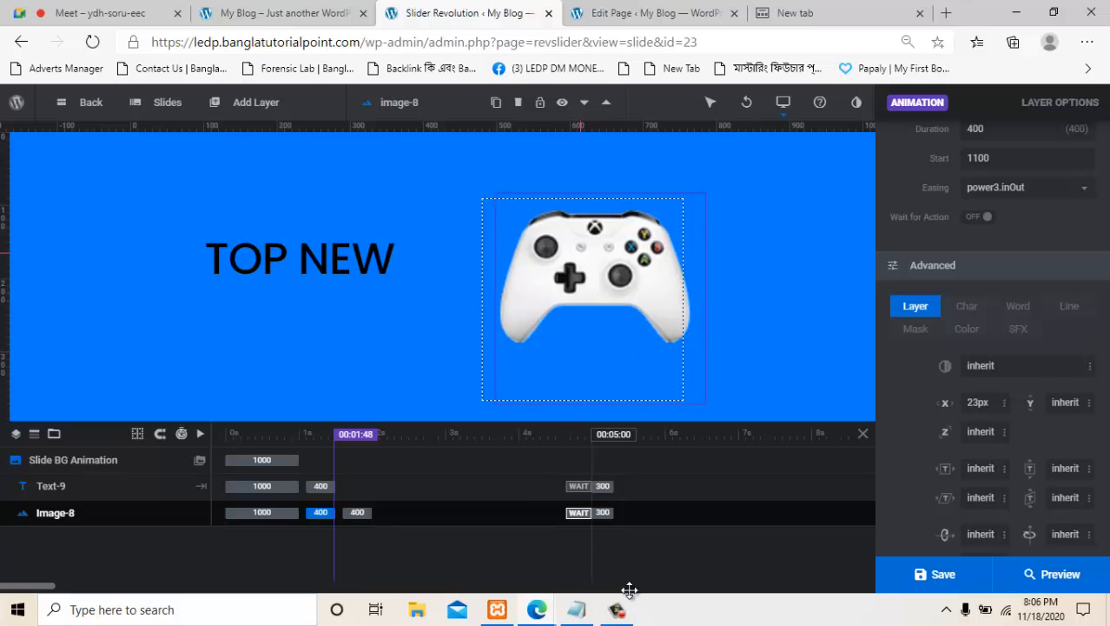
{"action": "left_click_drag", "start_coordinate": [581, 253], "coordinate": [595, 330]}
{"action": "scroll", "coordinate": [987, 432], "scroll_direction": "down", "scroll_amount": 2}
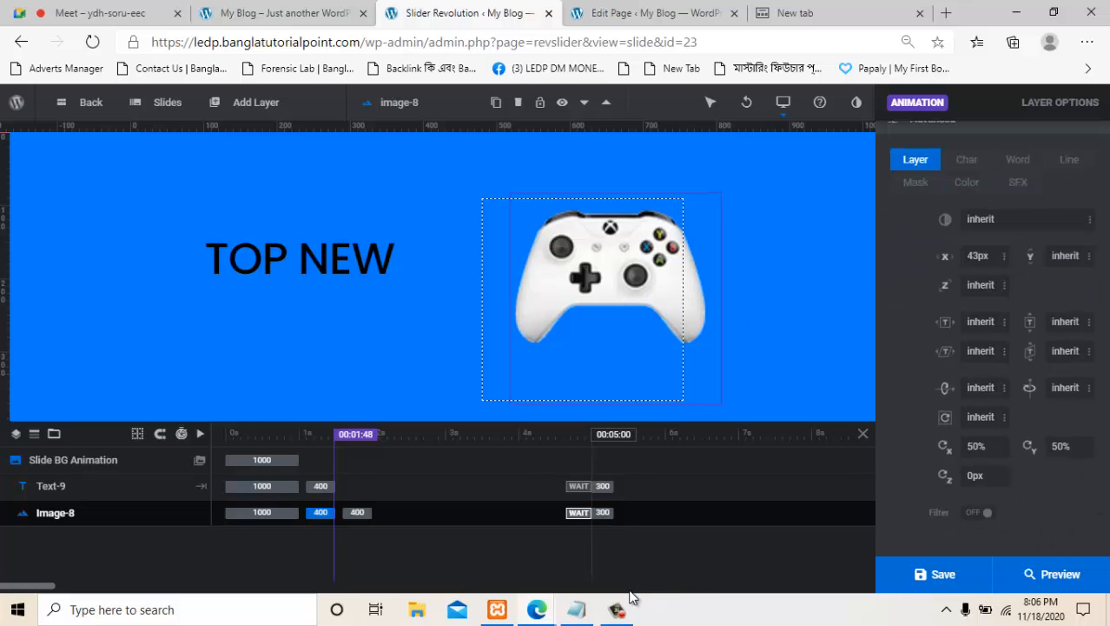
{"action": "scroll", "coordinate": [981, 498], "scroll_direction": "up", "scroll_amount": 2}
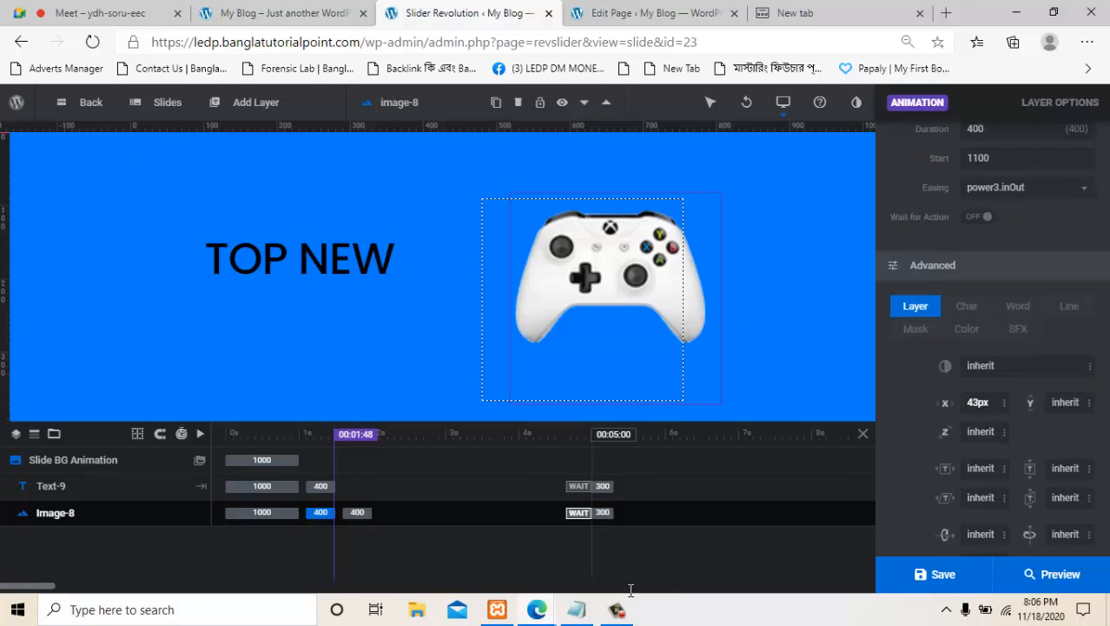
{"action": "scroll", "coordinate": [988, 403], "scroll_direction": "up", "scroll_amount": 2}
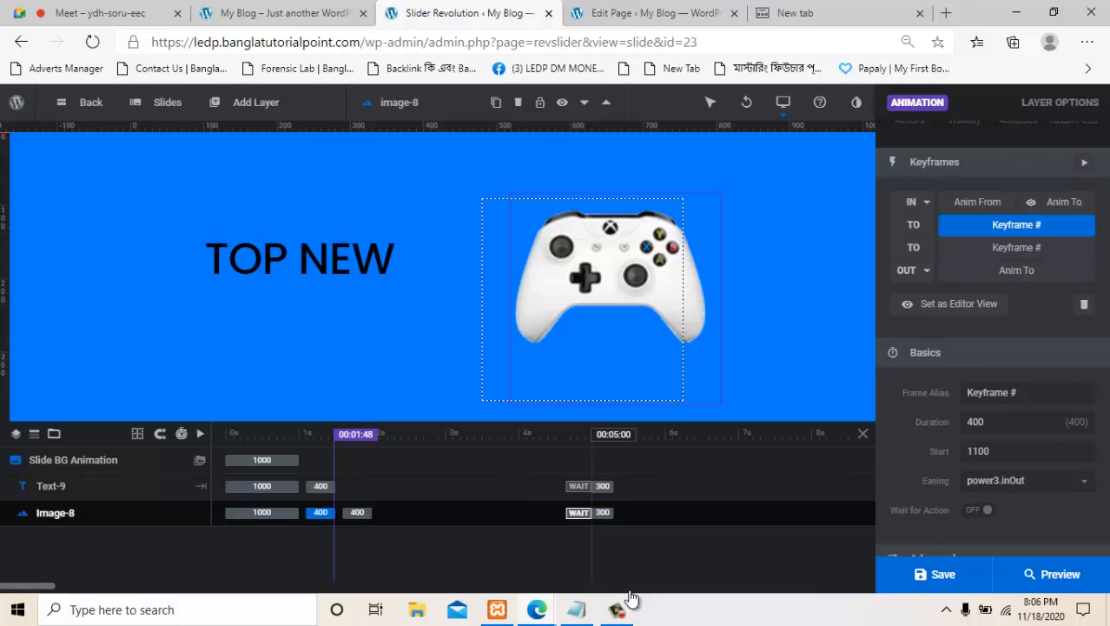
{"action": "scroll", "coordinate": [986, 398], "scroll_direction": "down", "scroll_amount": 2}
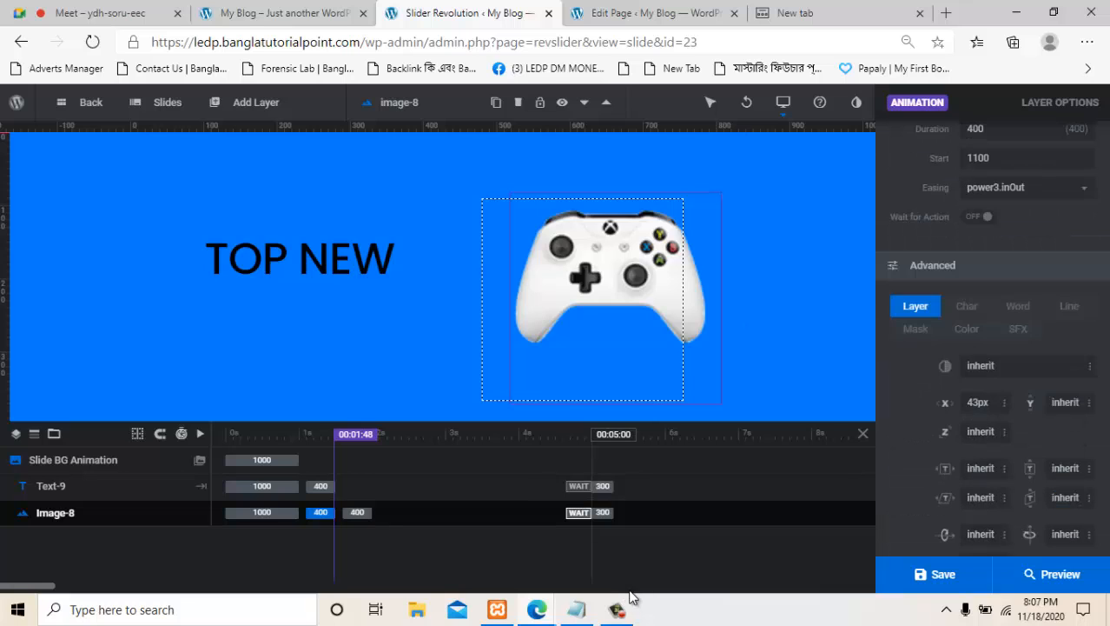
{"action": "scroll", "coordinate": [985, 398], "scroll_direction": "up", "scroll_amount": 1}
{"action": "scroll", "coordinate": [985, 398], "scroll_direction": "down", "scroll_amount": 2}
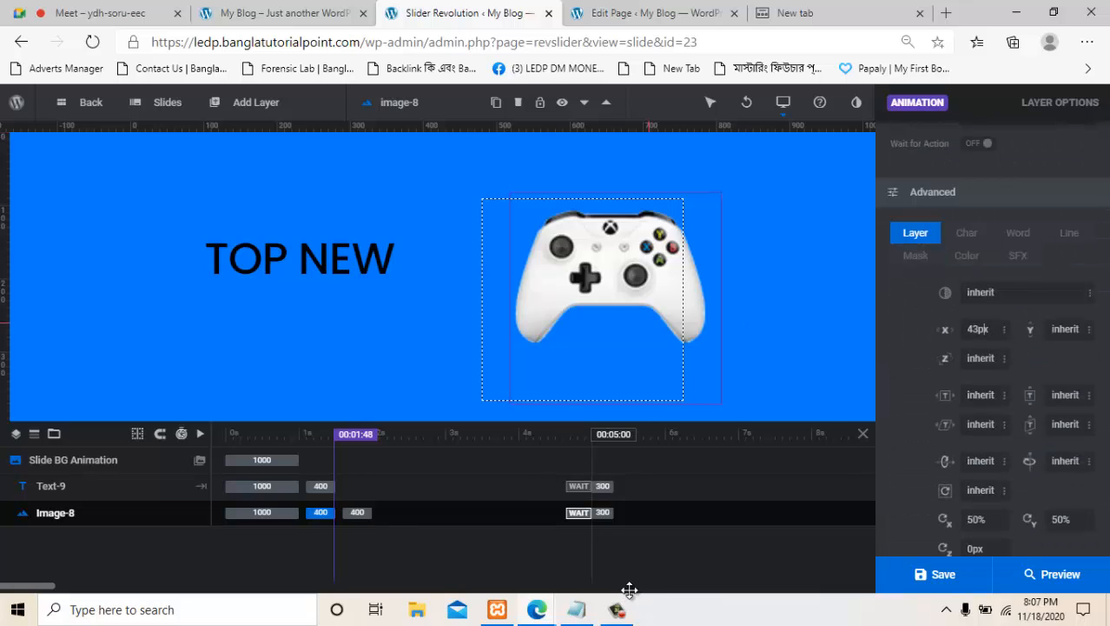
{"action": "key", "text": "Up"}
{"action": "key", "text": "Up"}
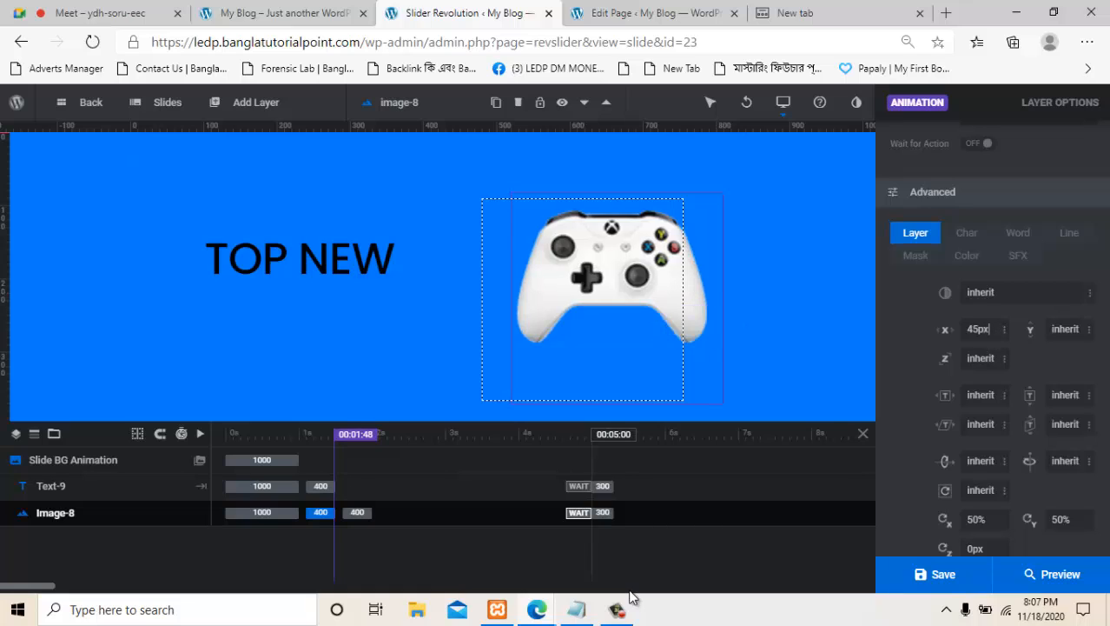
Lower the controller image in the first added keyframe, placing it at about X 7px and Y 71px.
{"action": "key", "text": "Tab"}
{"action": "key", "text": "Up"}
{"action": "key", "text": "Up"}
{"action": "key", "text": "Up"}
{"action": "key", "text": "Up"}
{"action": "key", "text": "Up"}
{"action": "key", "text": "Up"}
{"action": "key", "text": "Up"}
{"action": "key", "text": "Up"}
{"action": "key", "text": "Up"}
{"action": "key", "text": "Up"}
{"action": "key", "text": "Up"}
{"action": "key", "text": "Up"}
{"action": "key", "text": "Up"}
{"action": "key", "text": "Up"}
{"action": "key", "text": "Up"}
{"action": "key", "text": "Up"}
{"action": "key", "text": "Up"}
{"action": "key", "text": "Up"}
{"action": "key", "text": "Up"}
{"action": "key", "text": "Up"}
{"action": "key", "text": "Up"}
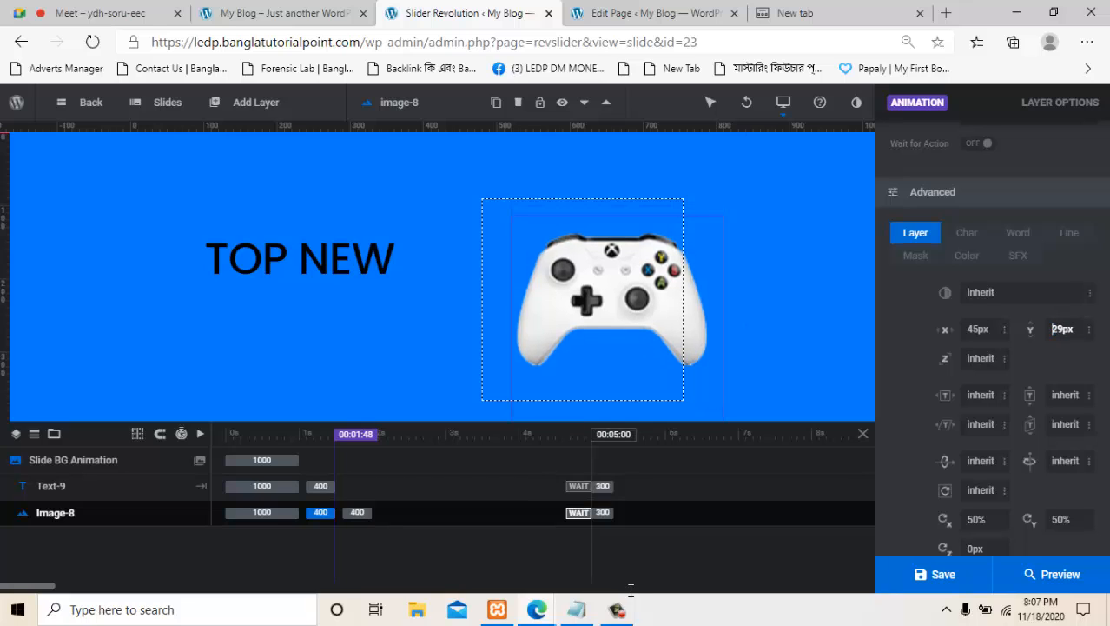
{"action": "key", "text": "Up"}
{"action": "key", "text": "Up"}
{"action": "key", "text": "Up"}
{"action": "key", "text": "Up"}
{"action": "key", "text": "Up"}
{"action": "key", "text": "Up"}
{"action": "key", "text": "Up"}
{"action": "key", "text": "Up"}
{"action": "key", "text": "Up"}
{"action": "key", "text": "Up"}
{"action": "key", "text": "Up"}
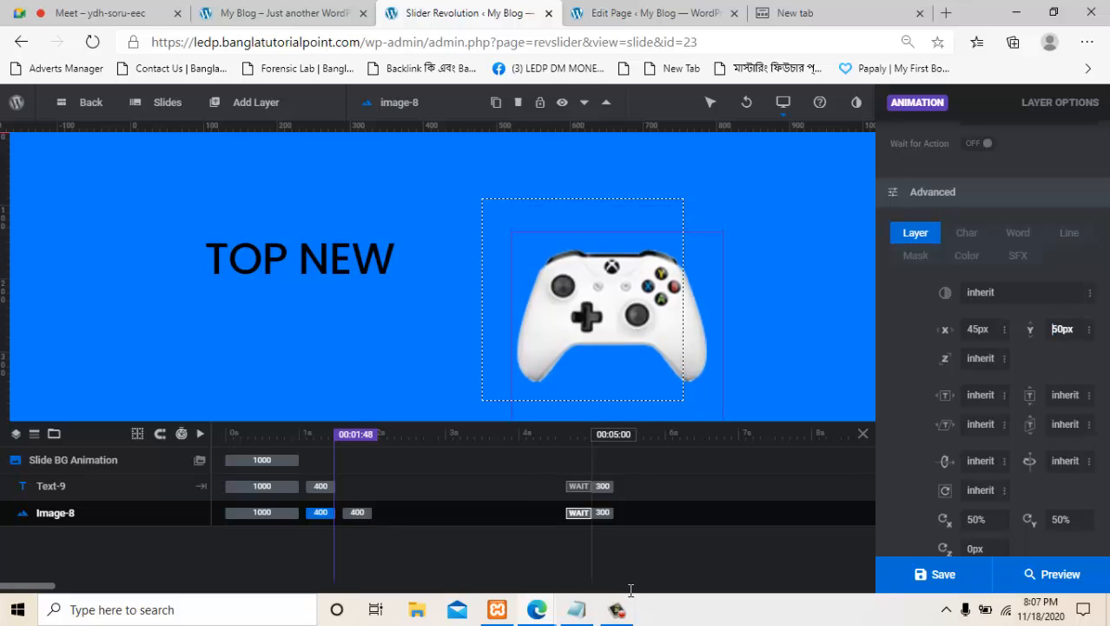
{"action": "key", "text": "Up"}
{"action": "key", "text": "Up"}
{"action": "key", "text": "Up"}
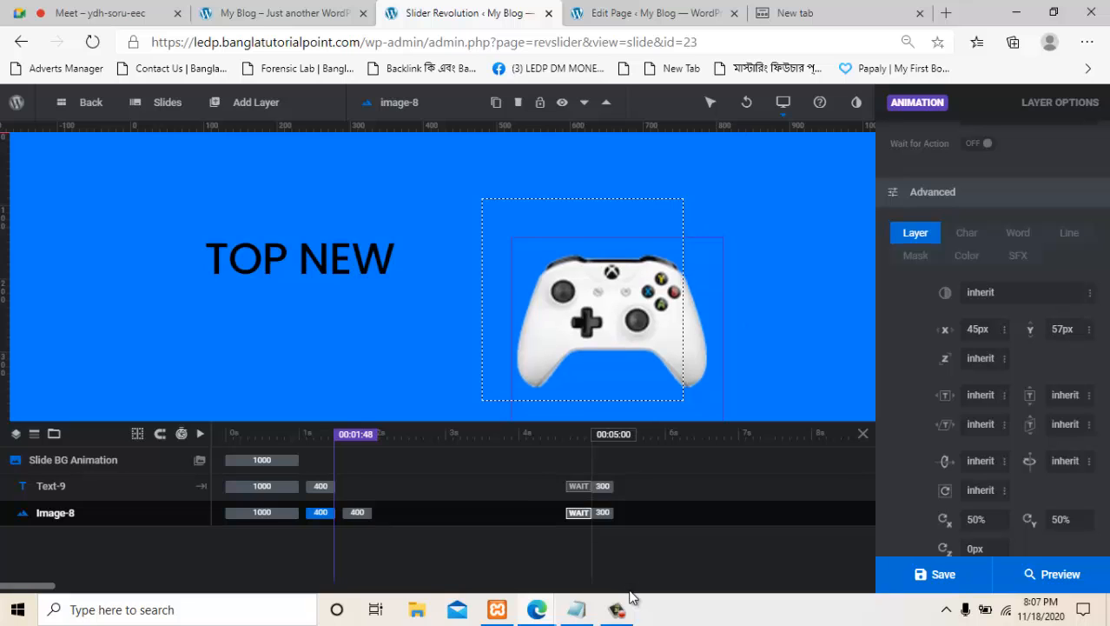
{"action": "mouse_move", "coordinate": [647, 317]}
{"action": "left_mouse_down"}
{"action": "mouse_move", "coordinate": [620, 309]}
{"action": "mouse_move", "coordinate": [622, 279]}
{"action": "mouse_move", "coordinate": [621, 327]}
{"action": "left_mouse_up"}
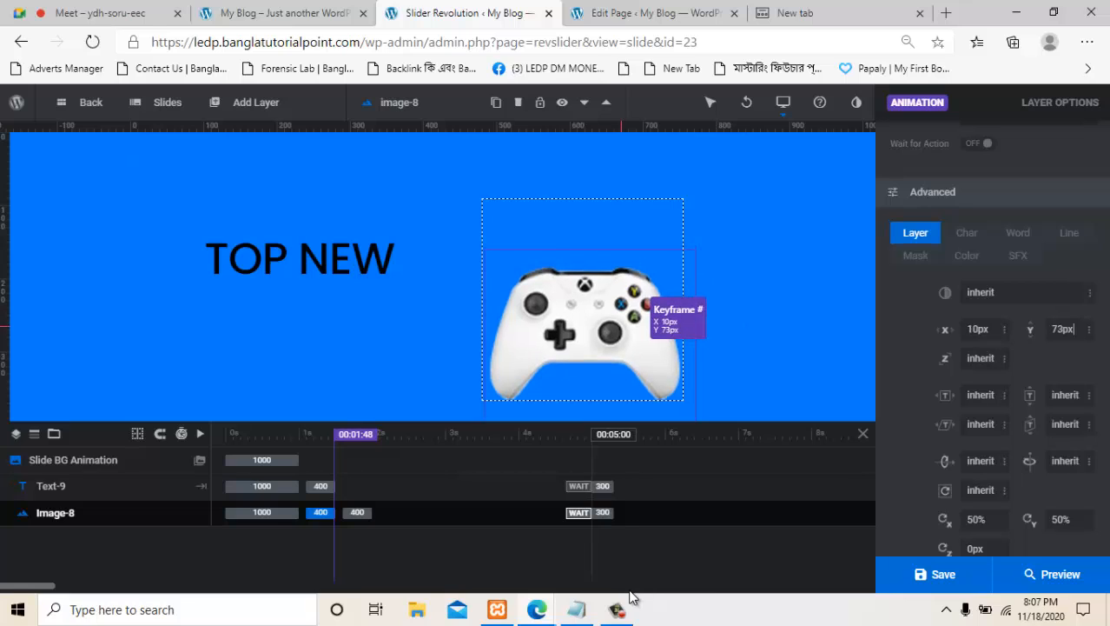
{"action": "left_click_drag", "start_coordinate": [621, 328], "coordinate": [619, 326]}
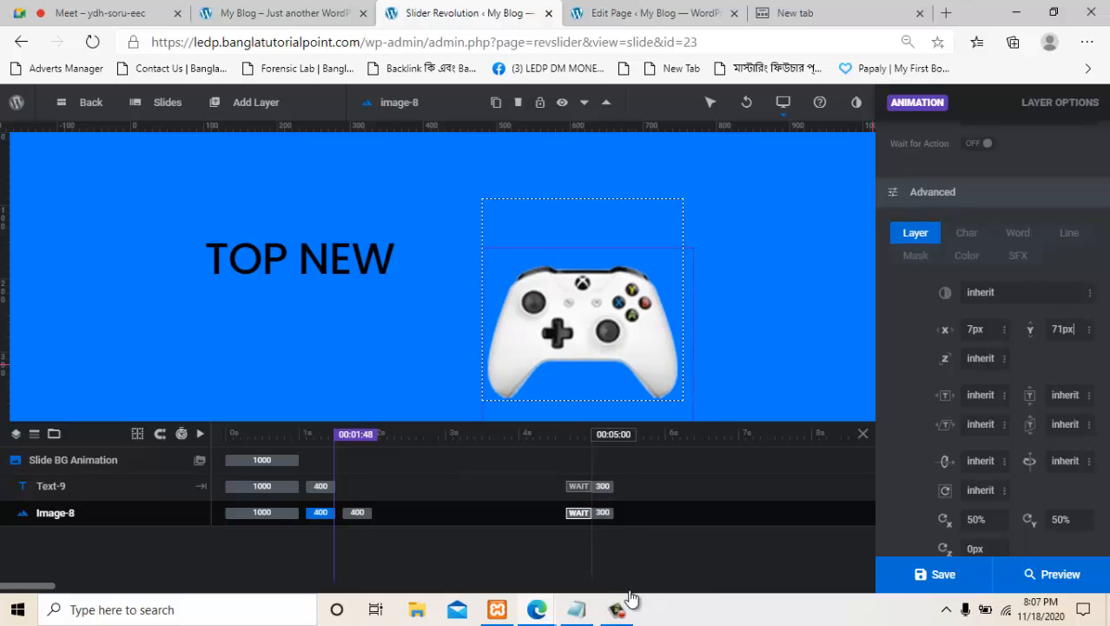
Try horizontal scales of 0.1 and 0.05 for the controller image in this keyframe, ending with a mirrored -0.35.
{"action": "scroll", "coordinate": [993, 348], "scroll_direction": "down", "scroll_amount": 1}
{"action": "scroll", "coordinate": [993, 348], "scroll_direction": "up", "scroll_amount": 1}
{"action": "key", "text": "Tab"}
{"action": "type", "text": "0.1"}
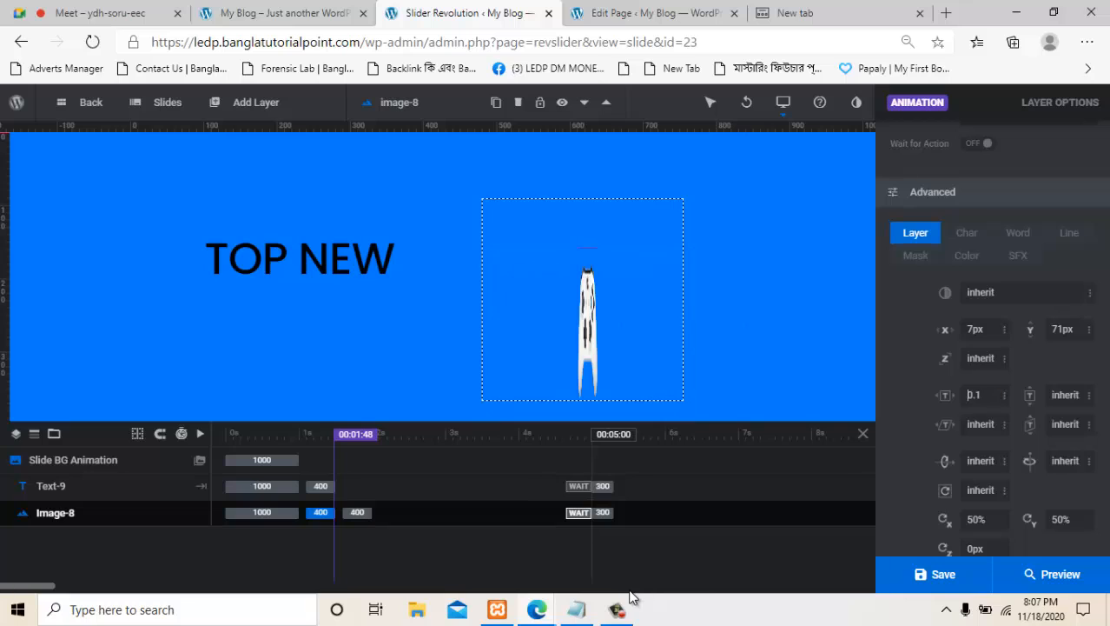
{"action": "key", "text": "BackSpace"}
{"action": "key", "text": "BackSpace"}
{"action": "key", "text": "BackSpace"}
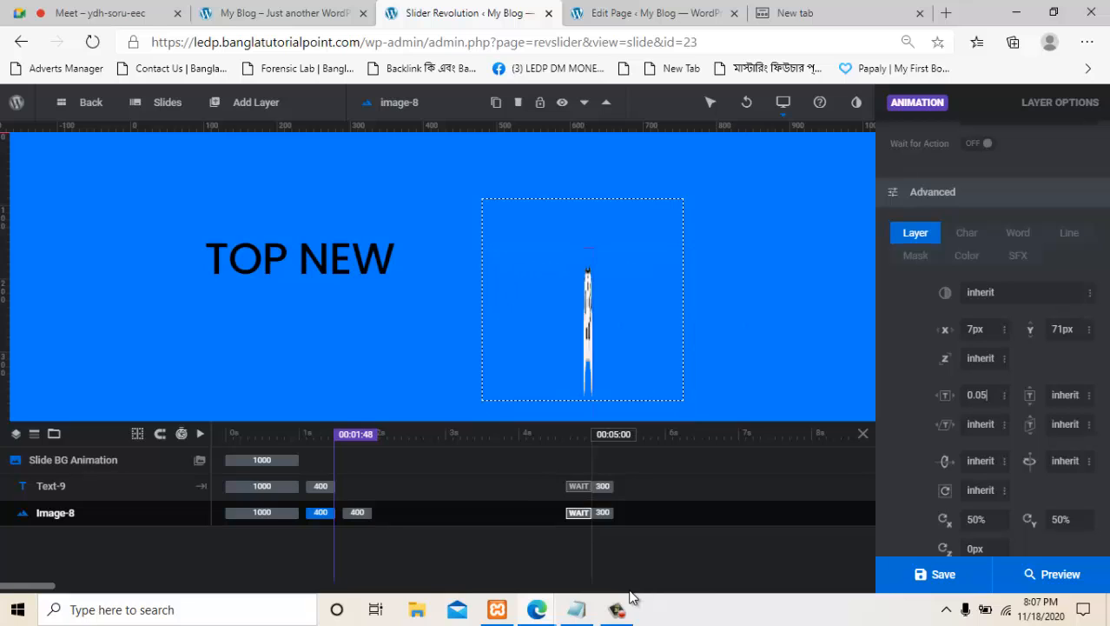
{"action": "type", "text": "-0.35"}
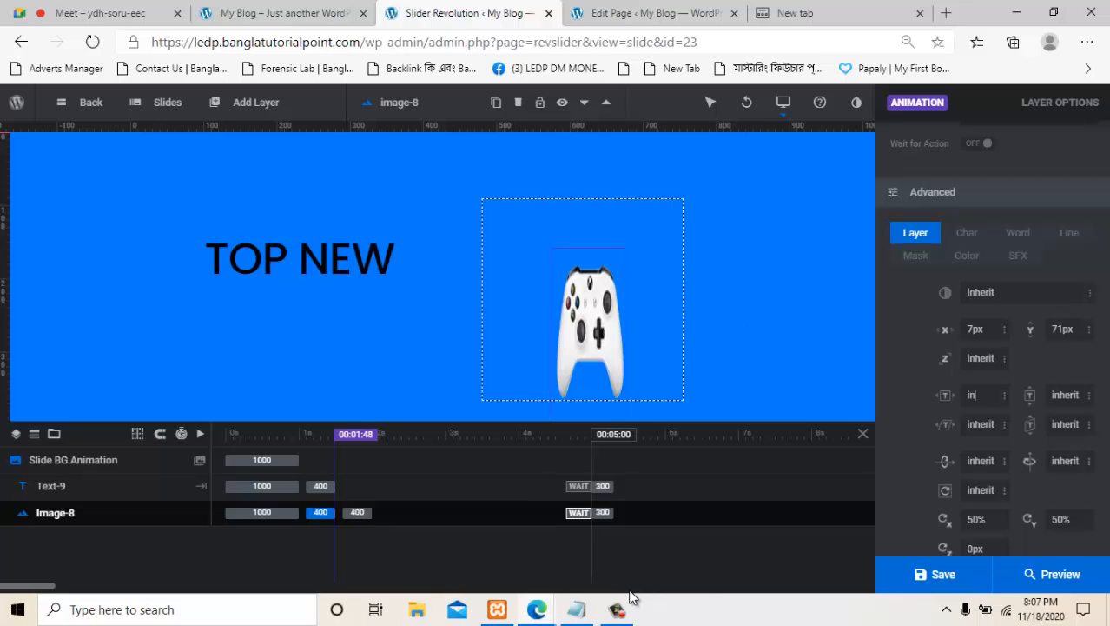
Move the controller image in the Anim To keyframe to about X 17px and Y 101px, and preview the slider.
{"action": "key", "text": "Tab"}
{"action": "key", "text": "shift+Tab"}
{"action": "key", "text": "shift+Tab"}
{"action": "type", "text": "1"}
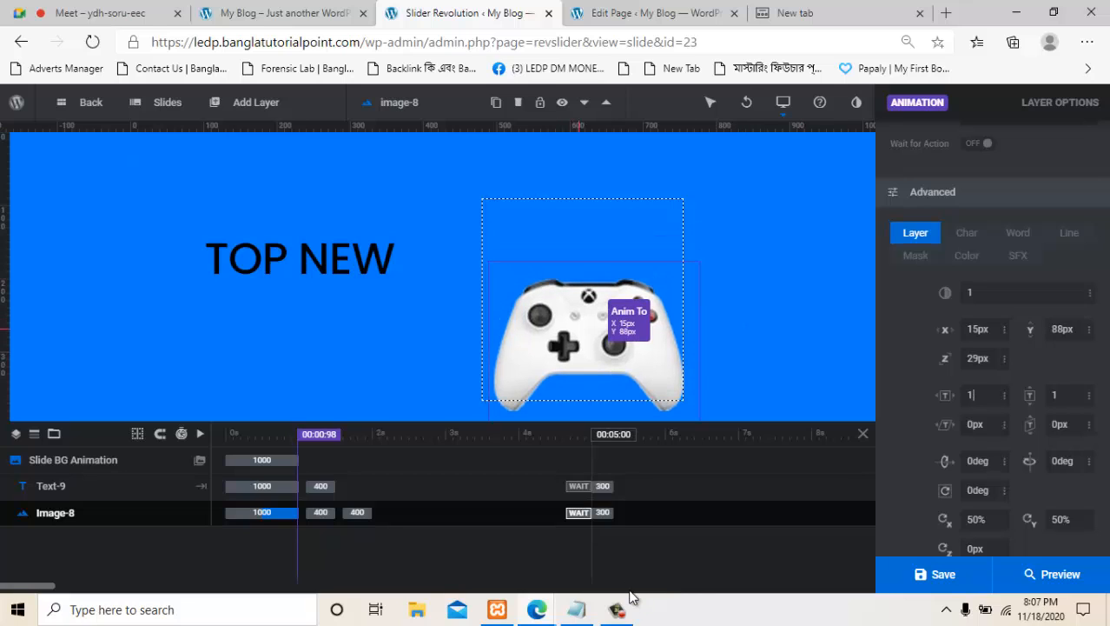
{"action": "left_click", "coordinate": [1052, 574]}
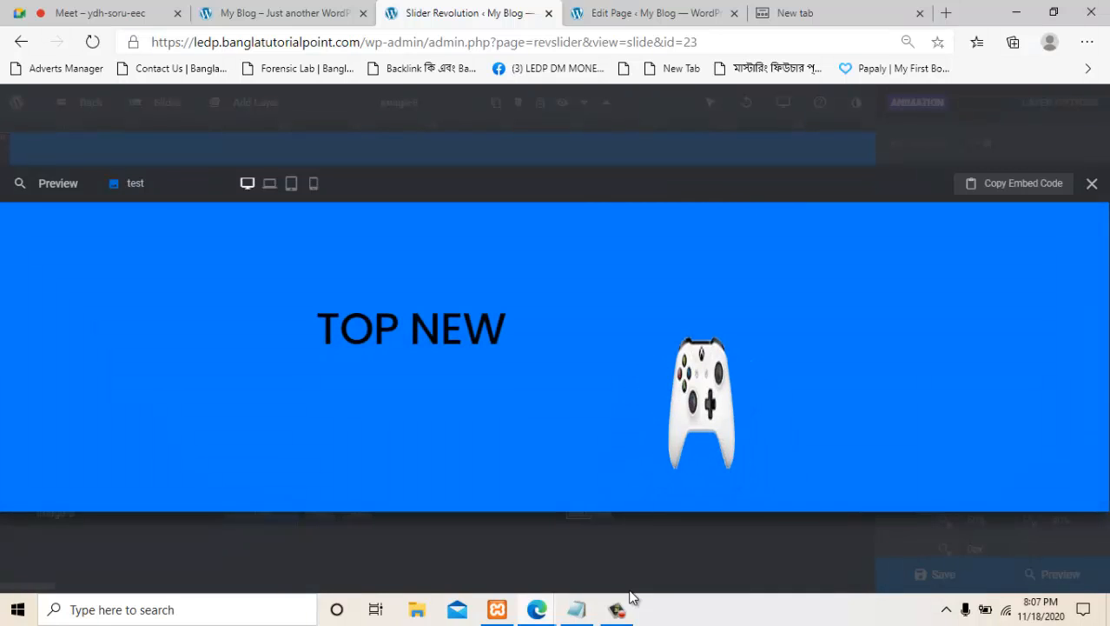
{"action": "key", "text": "Escape"}
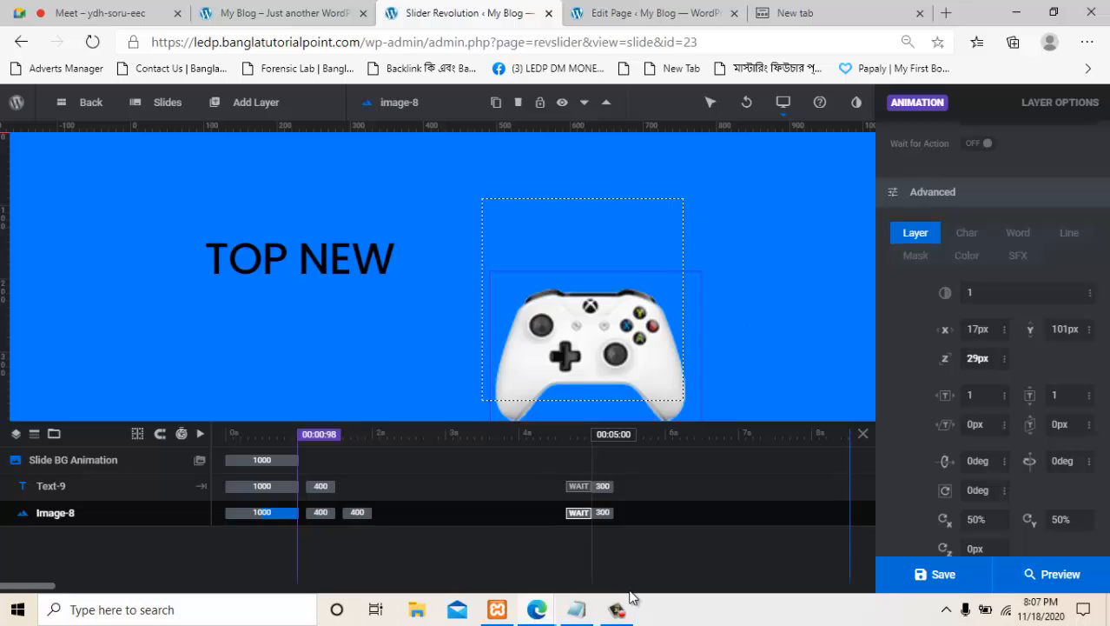
Set the controller image's horizontal scale in the Anim To keyframe to 0.95.
{"action": "scroll", "coordinate": [992, 358], "scroll_direction": "down", "scroll_amount": 1}
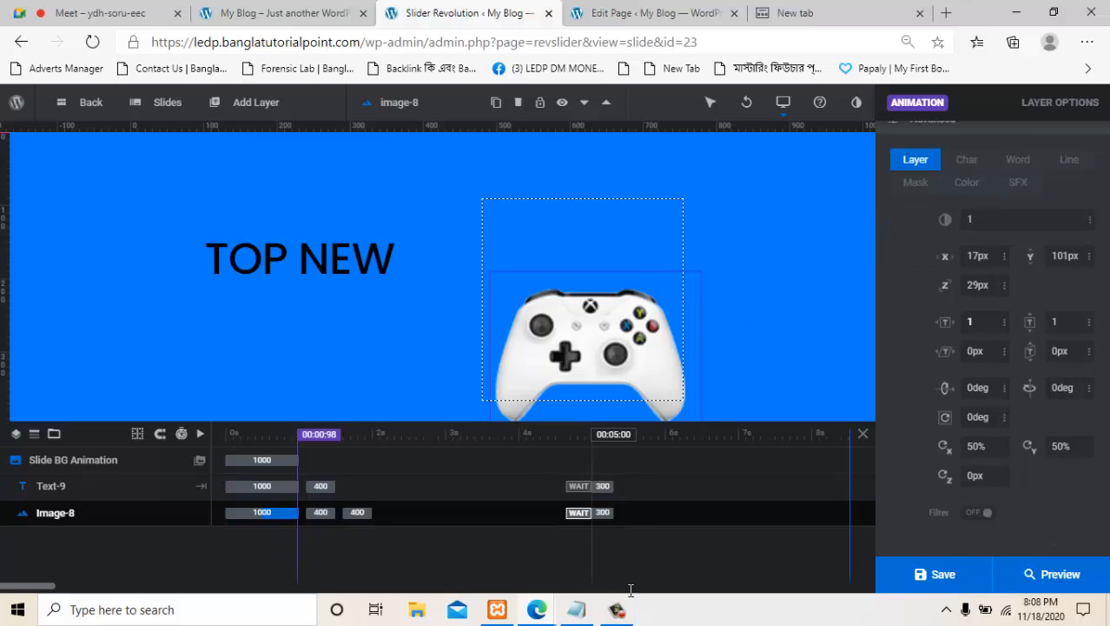
{"action": "double_click", "coordinate": [971, 322]}
{"action": "type", "text": "0.95"}
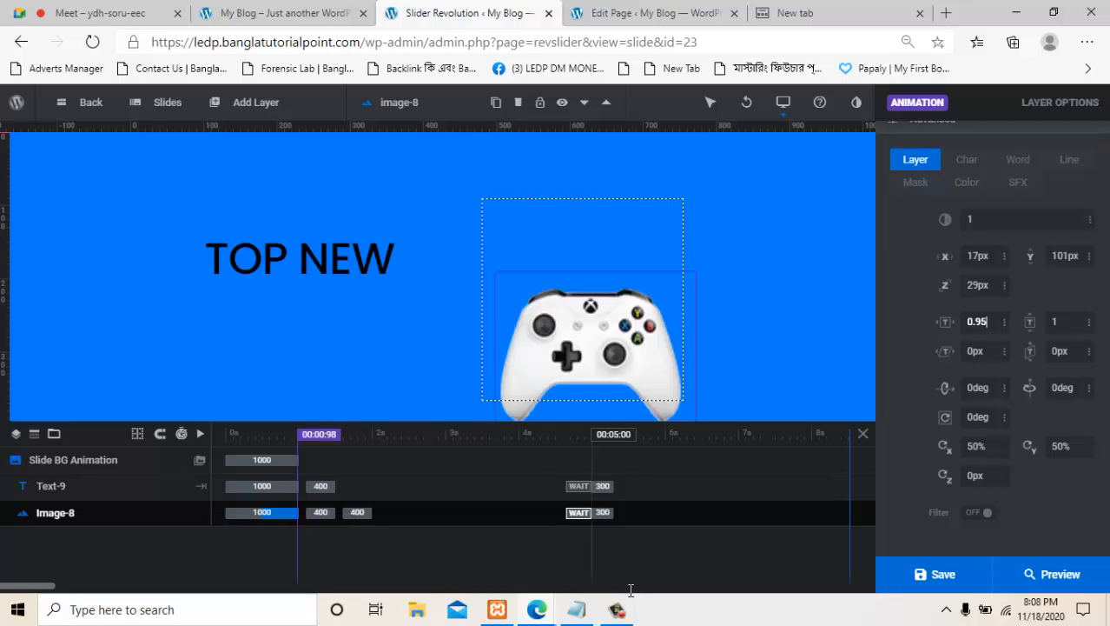
{"action": "key", "text": "Return"}
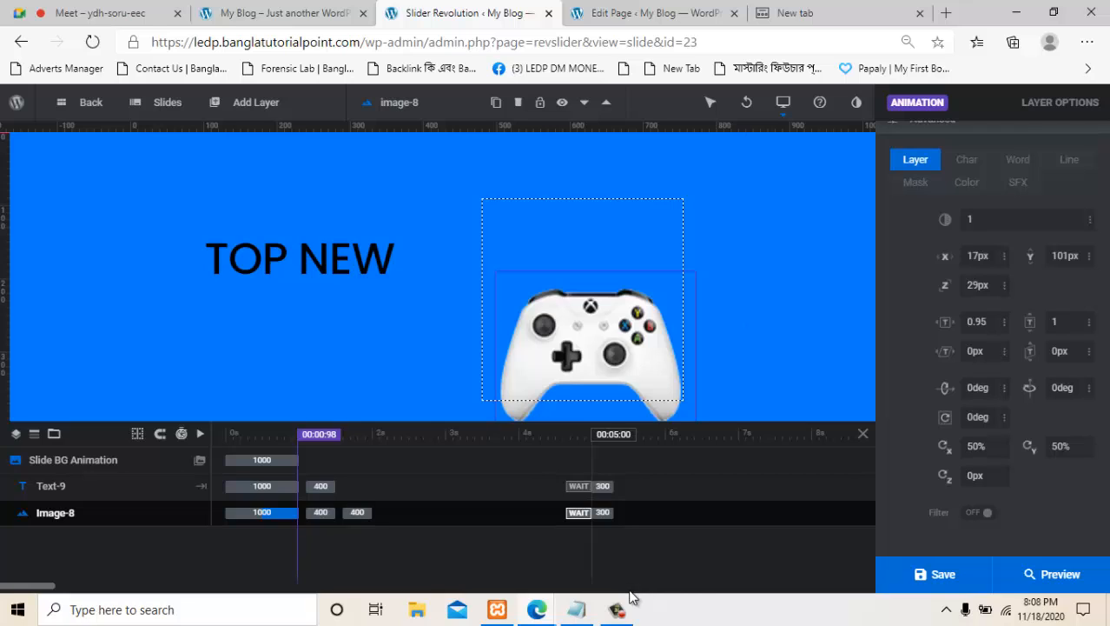
{"action": "scroll", "coordinate": [993, 348], "scroll_direction": "up", "scroll_amount": 1}
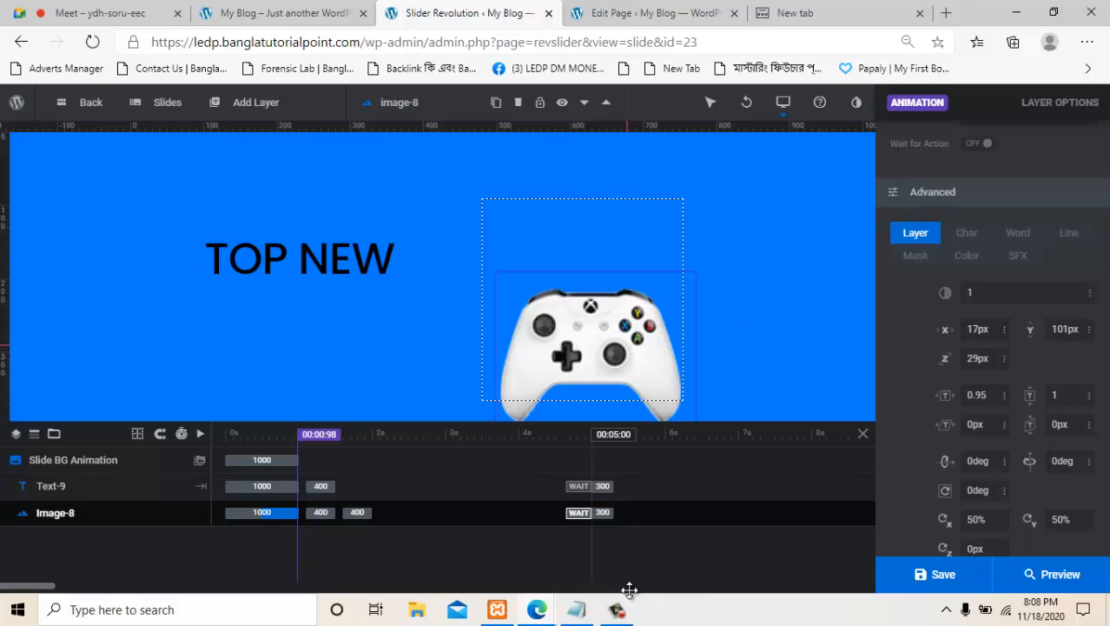
Shift the controller image in the second added keyframe toward the TOP NEW text, to about X -428px.
{"action": "scroll", "coordinate": [993, 348], "scroll_direction": "up", "scroll_amount": 2}
{"action": "scroll", "coordinate": [993, 347], "scroll_direction": "up", "scroll_amount": 3}
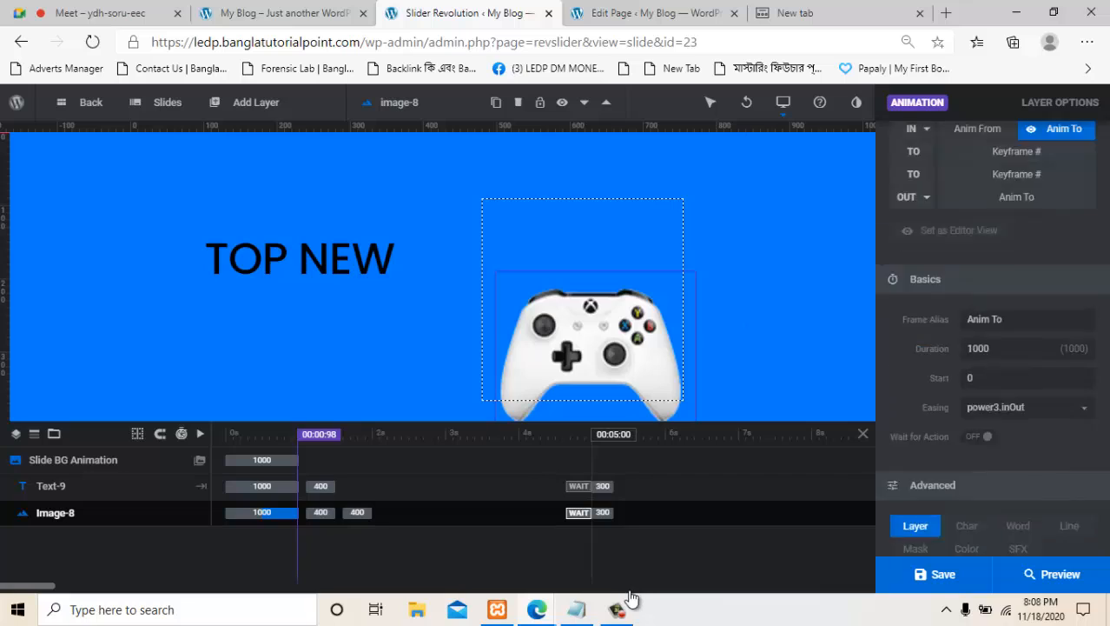
{"action": "left_click", "coordinate": [1016, 248]}
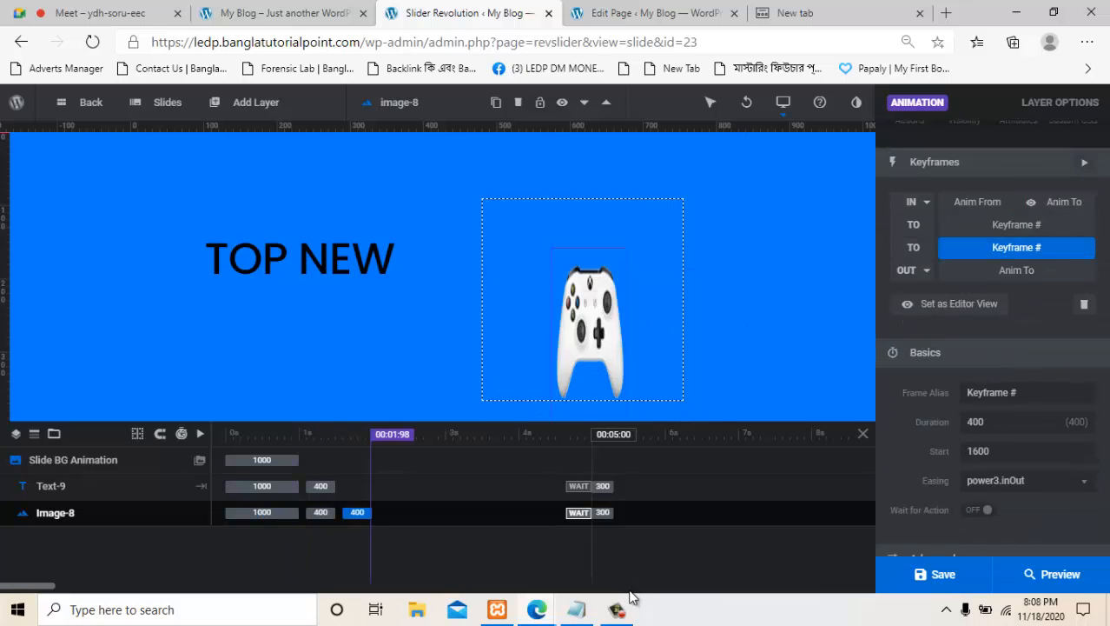
{"action": "scroll", "coordinate": [993, 348], "scroll_direction": "down", "scroll_amount": 5}
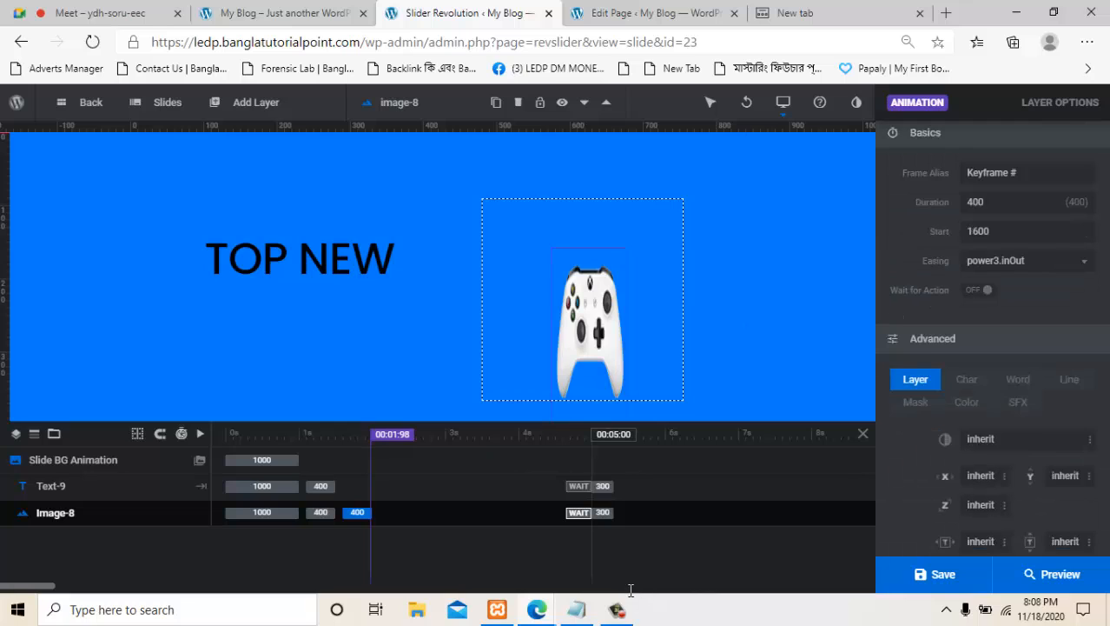
{"action": "left_click", "coordinate": [981, 330]}
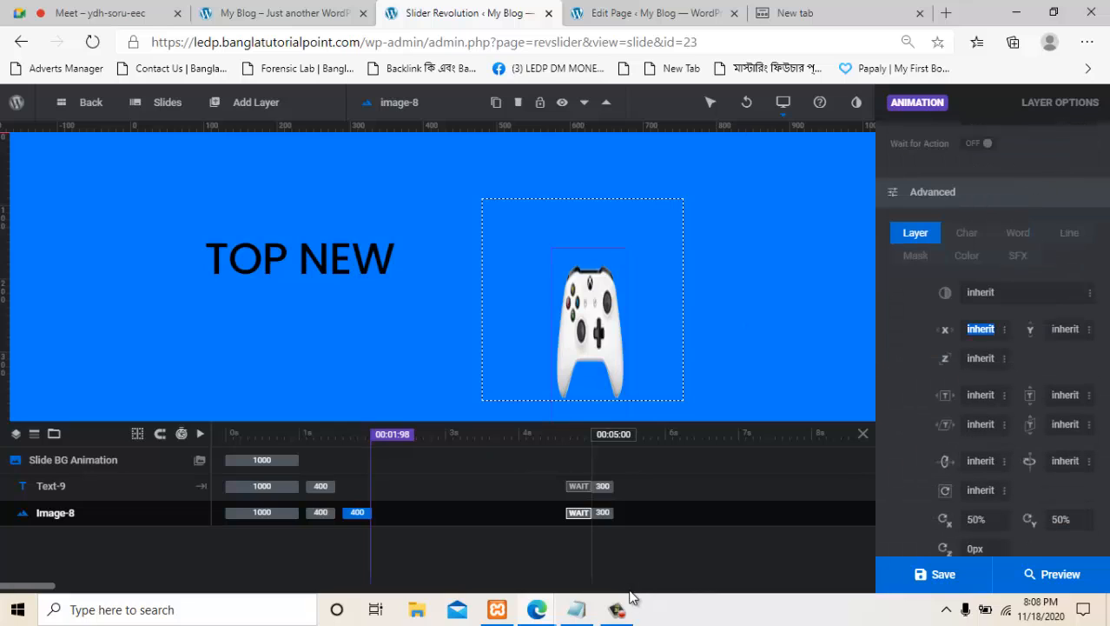
{"action": "type", "text": "3"}
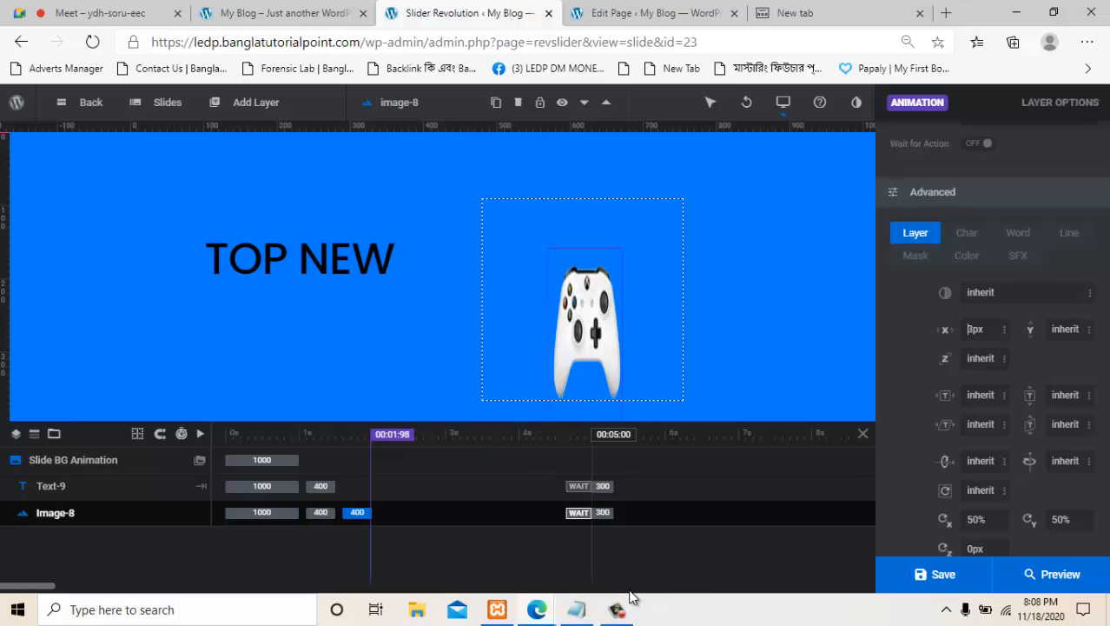
{"action": "key", "text": "BackSpace"}
{"action": "type", "text": "0"}
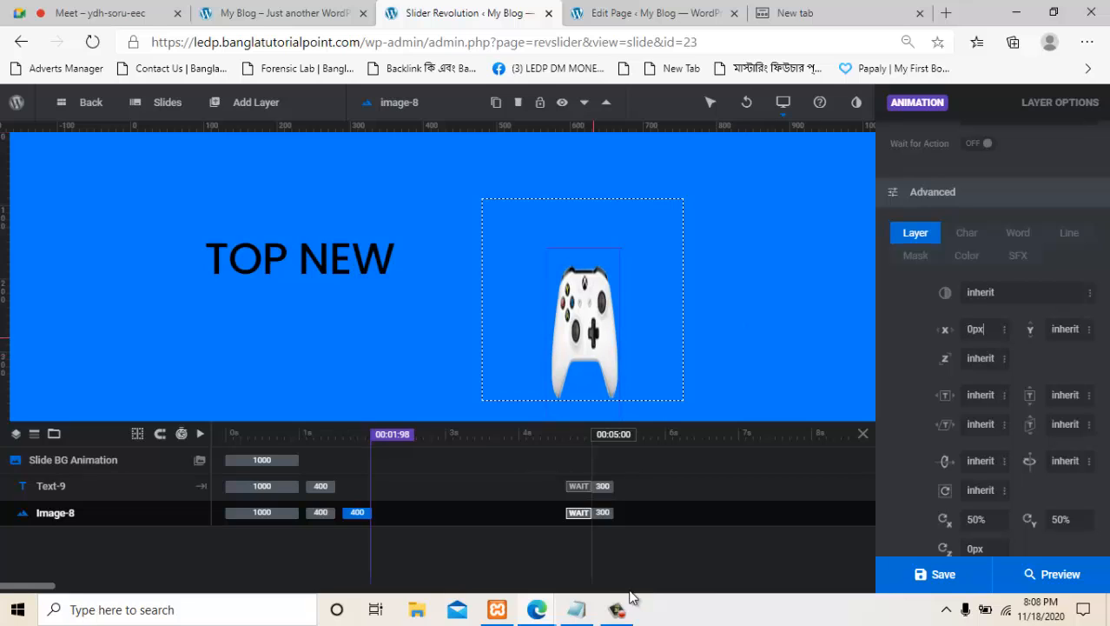
{"action": "left_click_drag", "start_coordinate": [594, 338], "coordinate": [280, 383]}
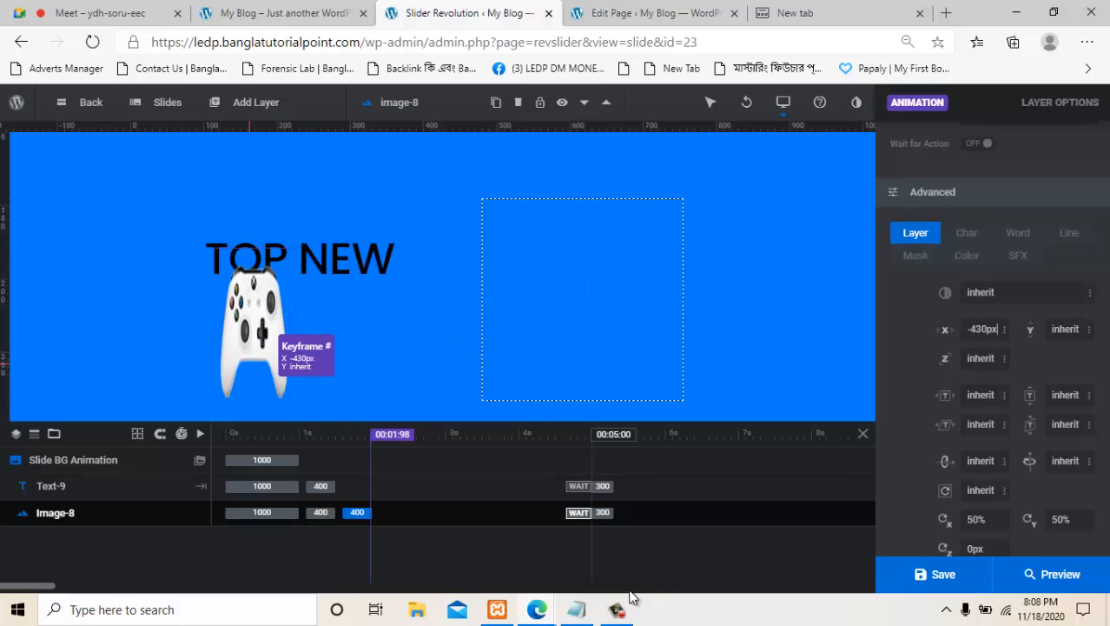
{"action": "left_click_drag", "start_coordinate": [250, 363], "coordinate": [251, 362]}
Lower the controller image in this keyframe to about X -445px and Y 108px, and preview the slider.
{"action": "left_click", "coordinate": [1065, 329]}
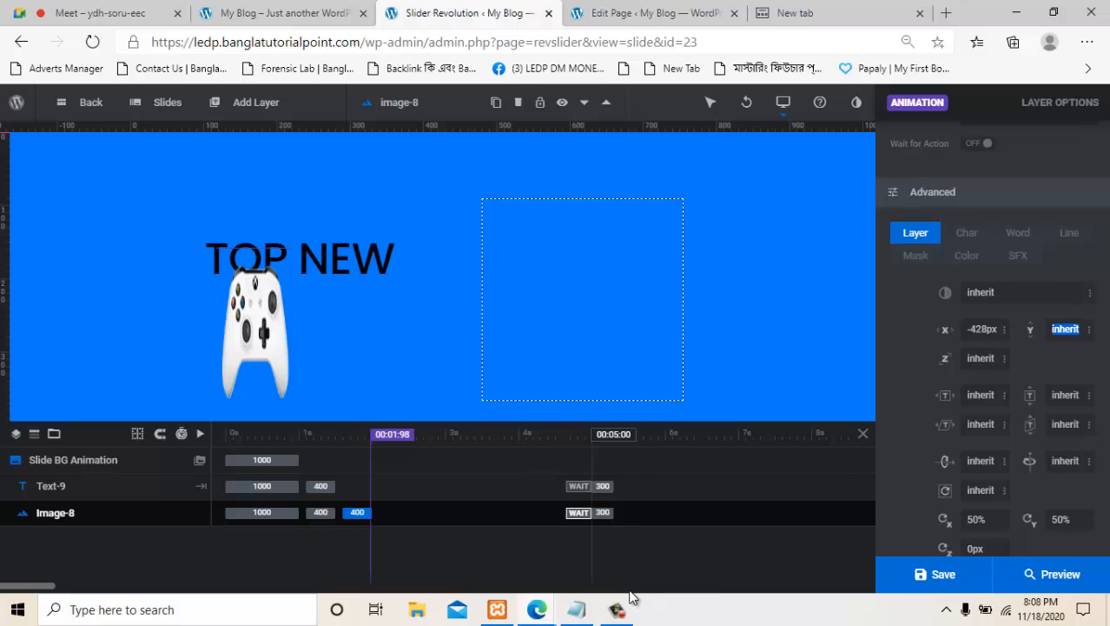
{"action": "type", "text": "-2px"}
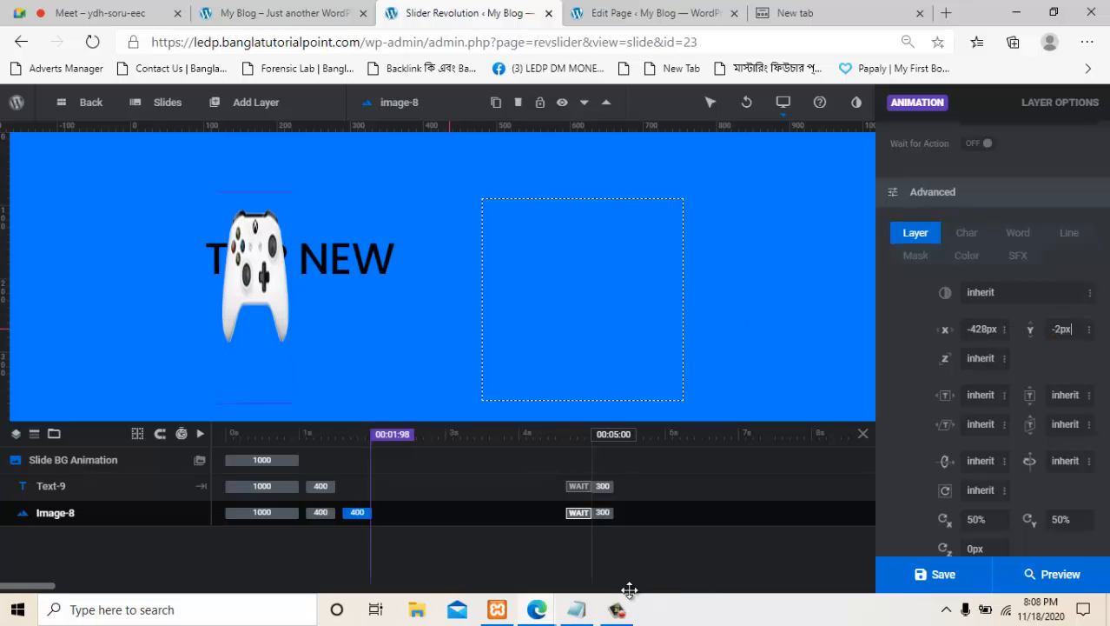
{"action": "left_click_drag", "start_coordinate": [263, 271], "coordinate": [250, 351]}
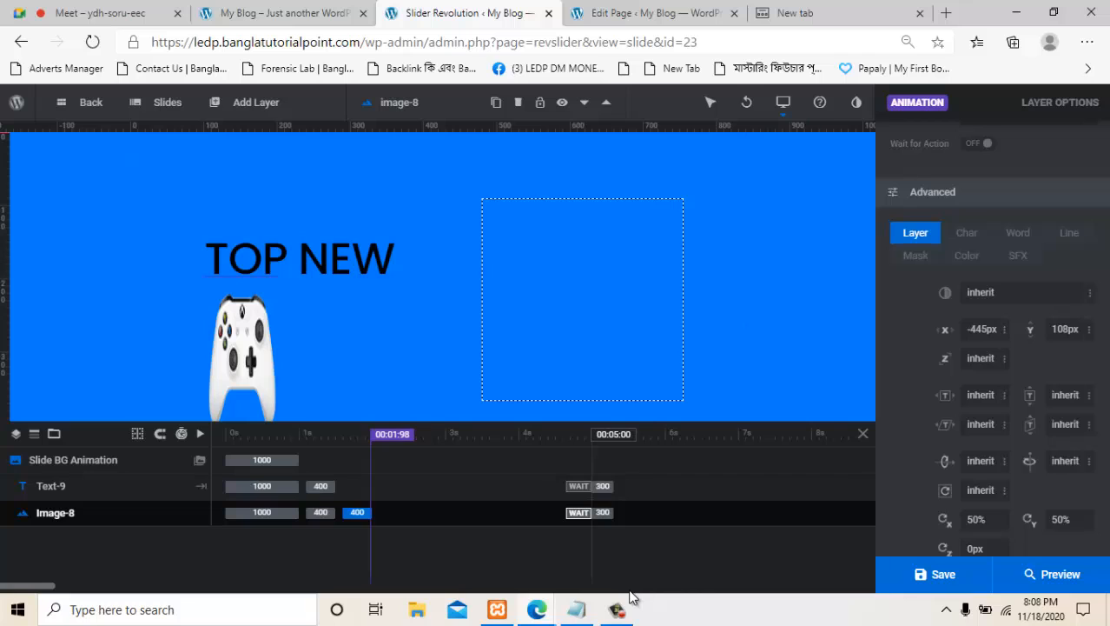
{"action": "left_click", "coordinate": [1052, 574]}
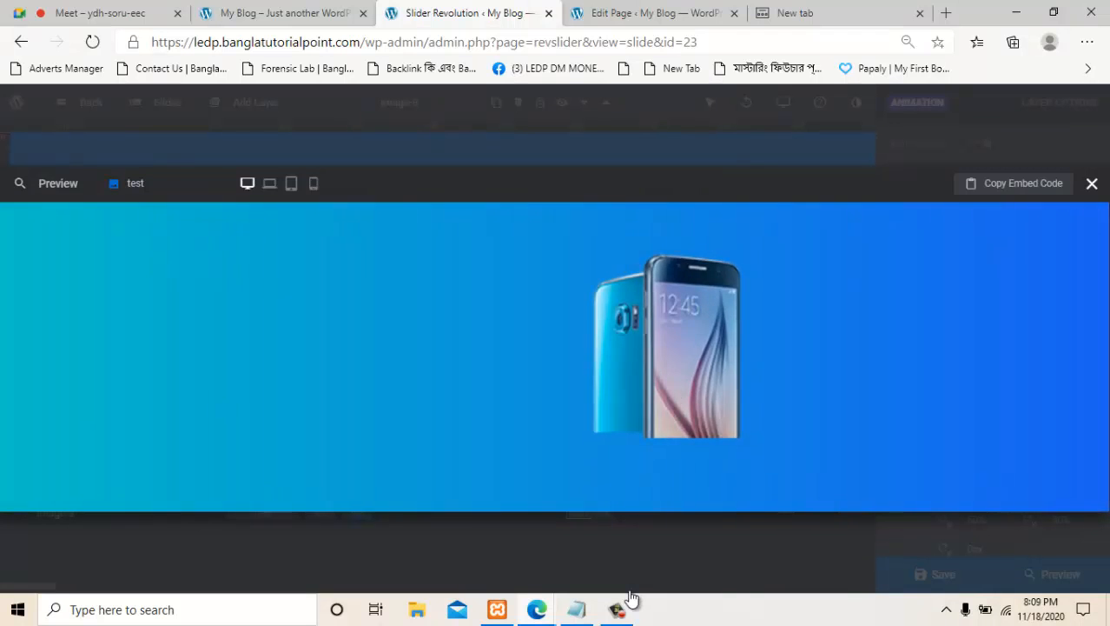
{"action": "key", "text": "Escape"}
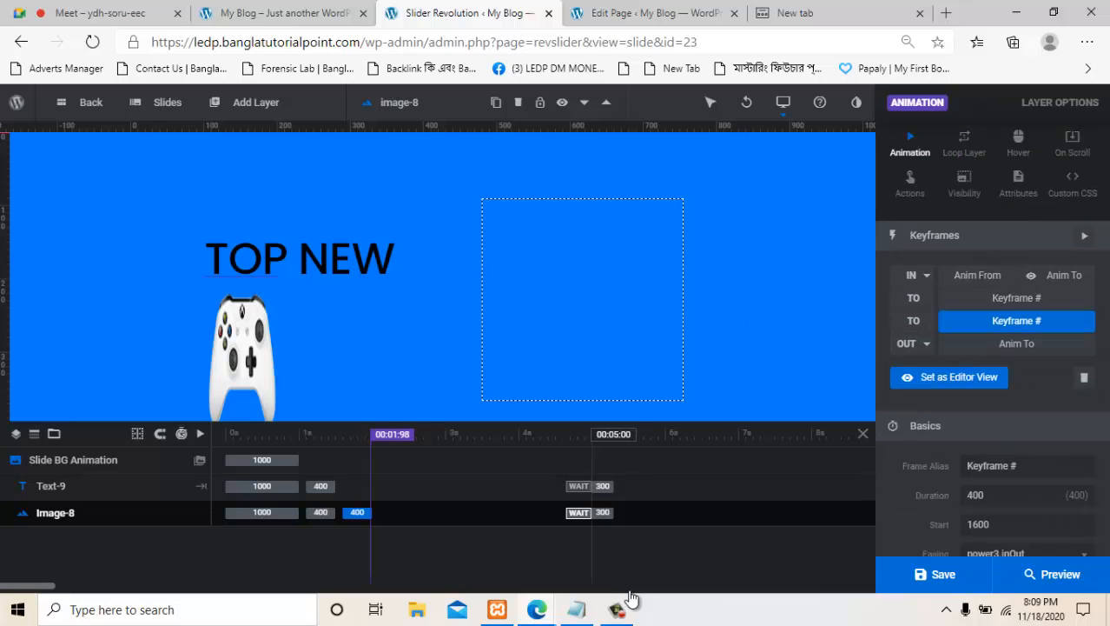
Apply the Skew from Left transition as the controller image's Out animation and preview the slider.
{"action": "left_click", "coordinate": [912, 344]}
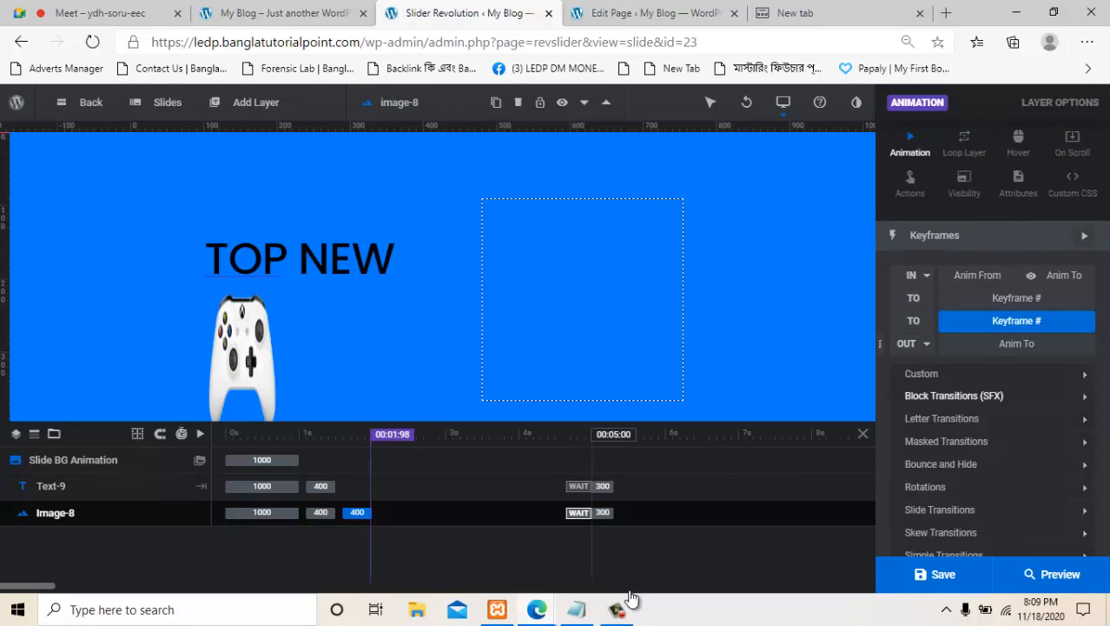
{"action": "scroll", "coordinate": [947, 402], "scroll_direction": "down", "scroll_amount": 2}
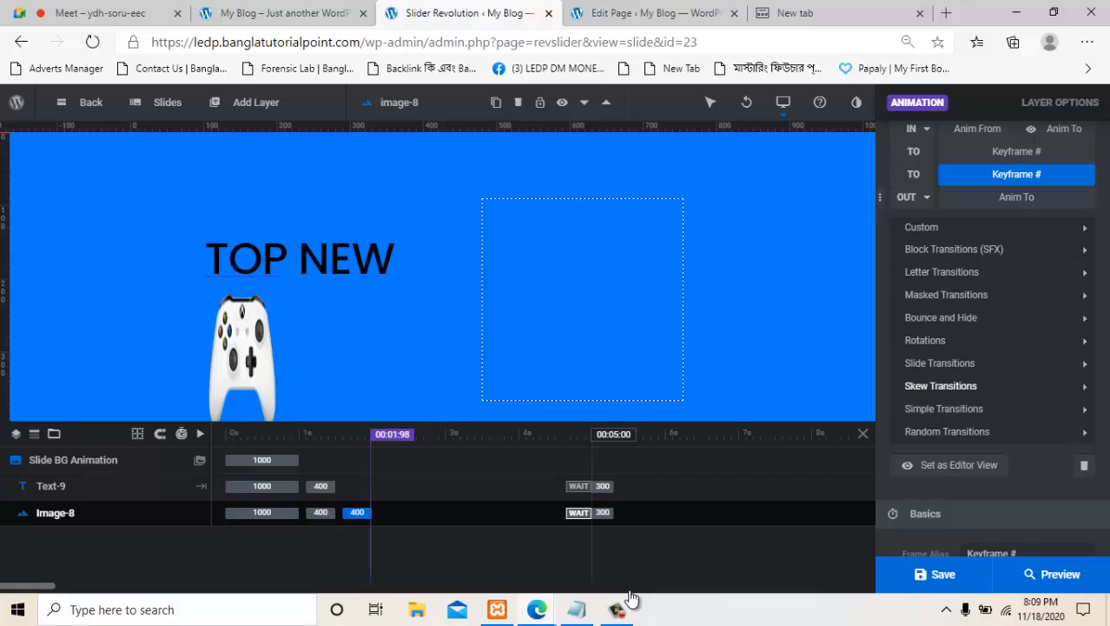
{"action": "left_click", "coordinate": [941, 386]}
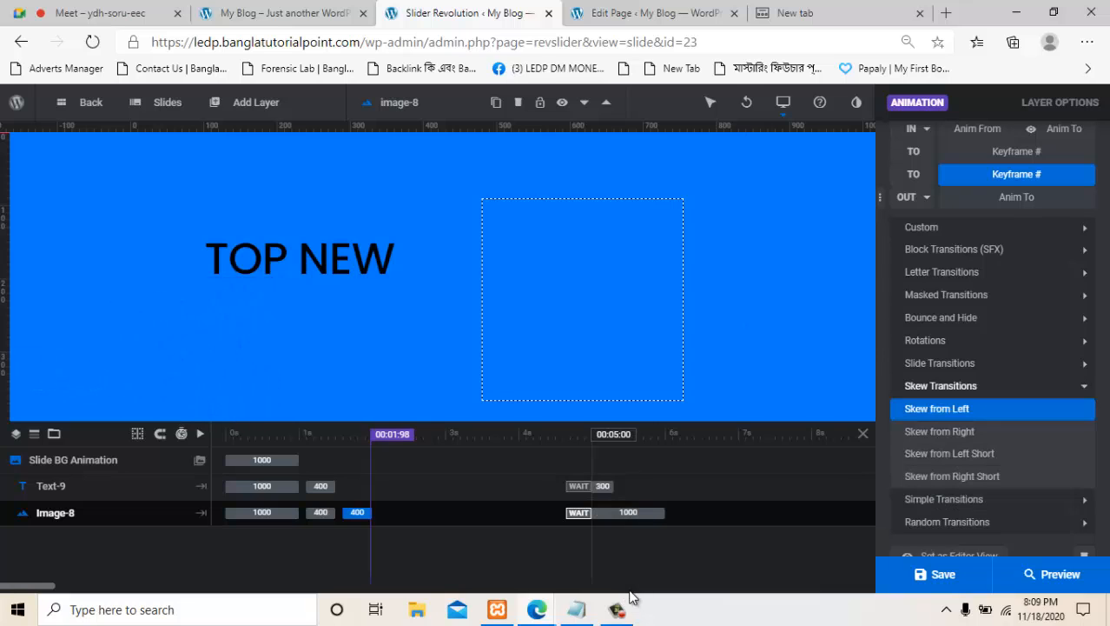
{"action": "left_click", "coordinate": [938, 408]}
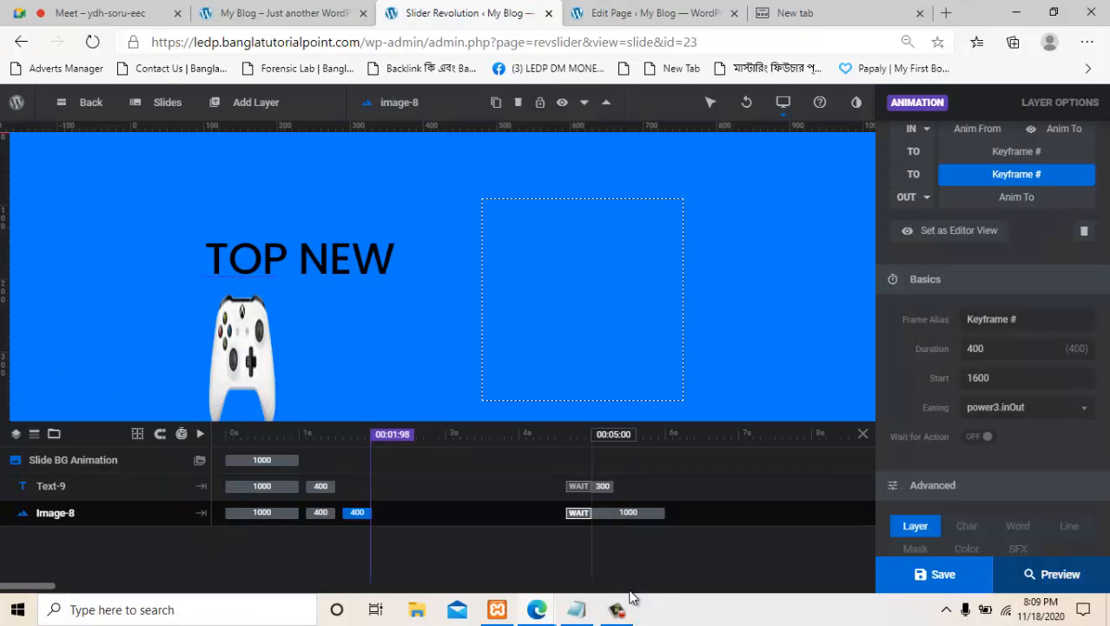
{"action": "left_click", "coordinate": [1051, 573]}
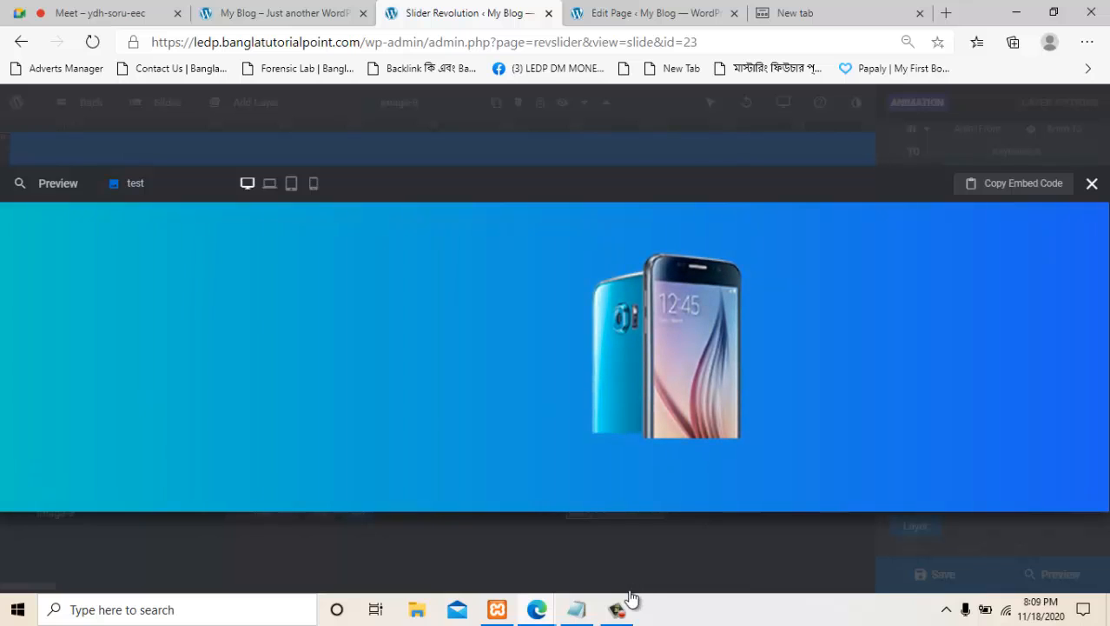
{"action": "key", "text": "Escape"}
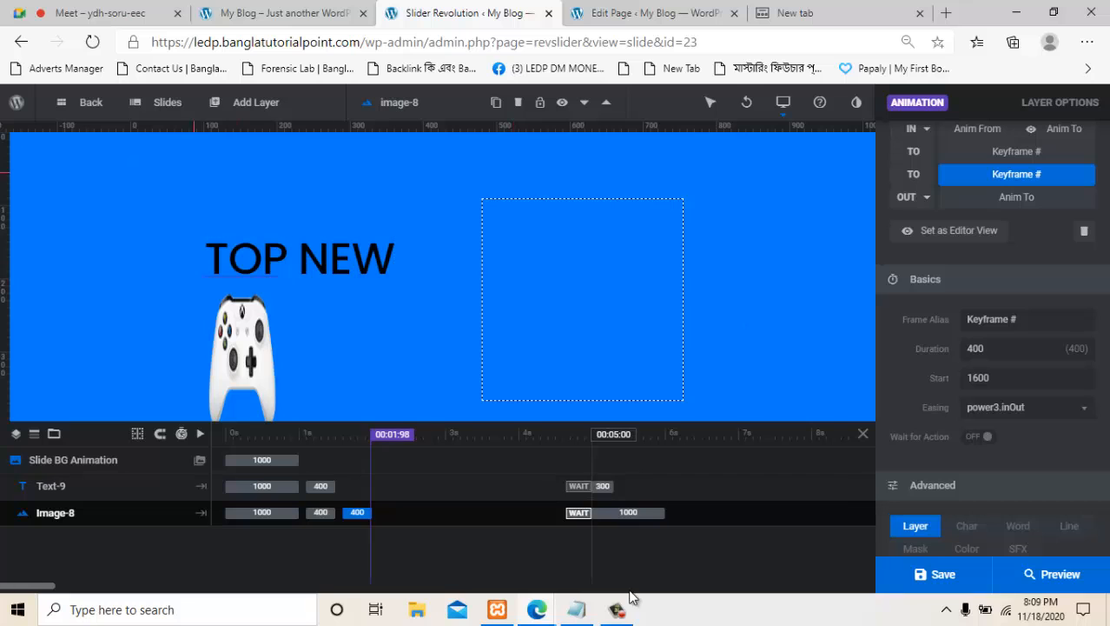
Save the slider and open slide #2 for editing.
{"action": "mouse_move", "coordinate": [252, 103]}
{"action": "left_click", "coordinate": [935, 575]}
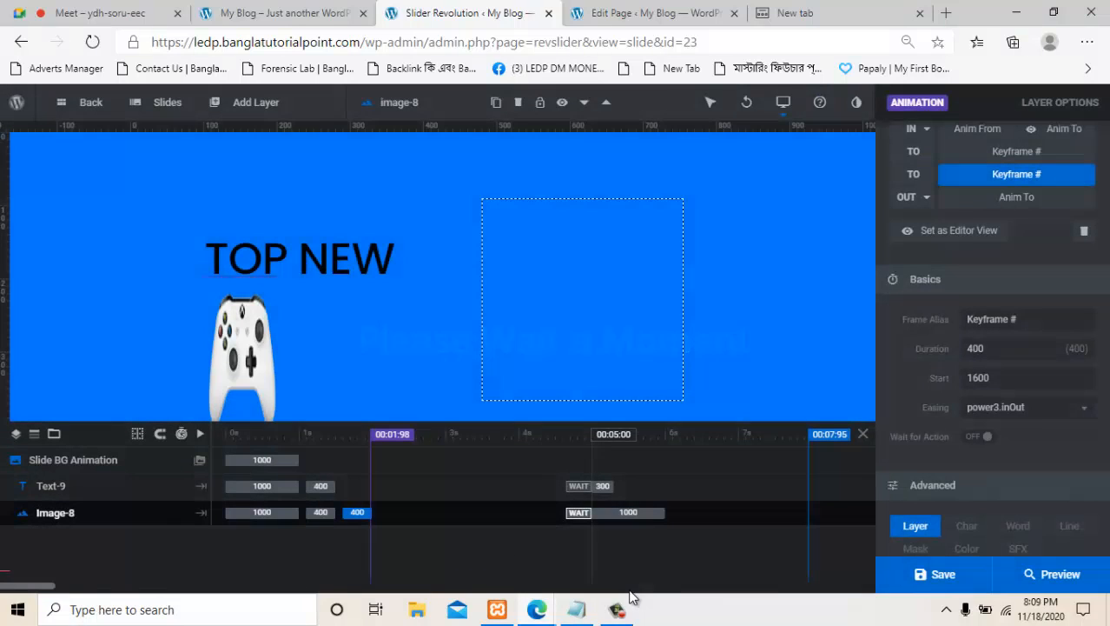
{"action": "mouse_move", "coordinate": [168, 102]}
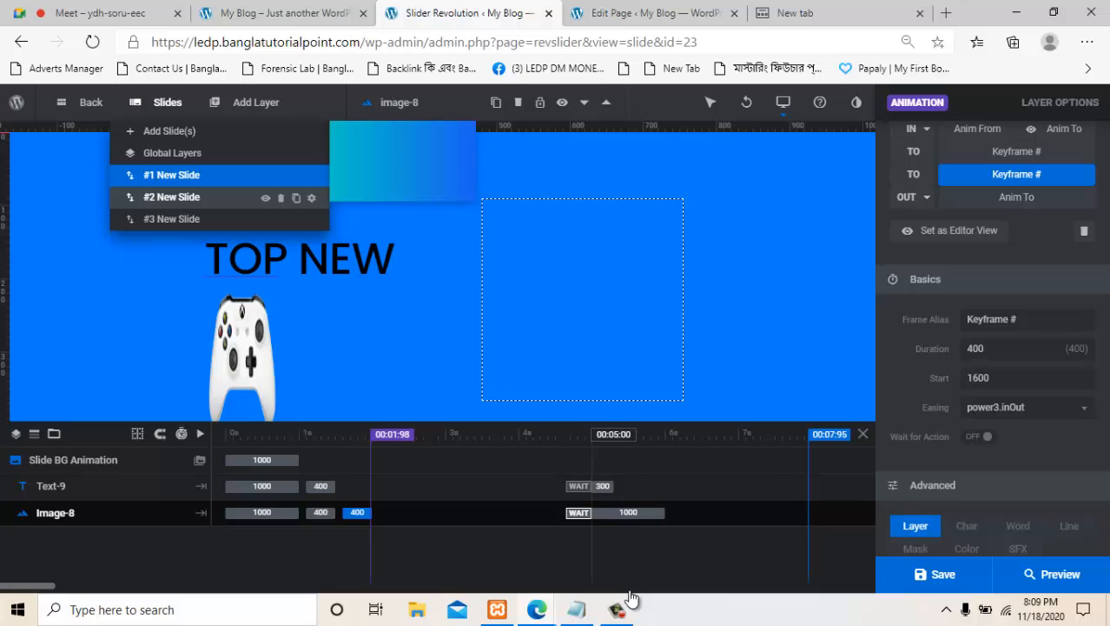
{"action": "left_click", "coordinate": [171, 198]}
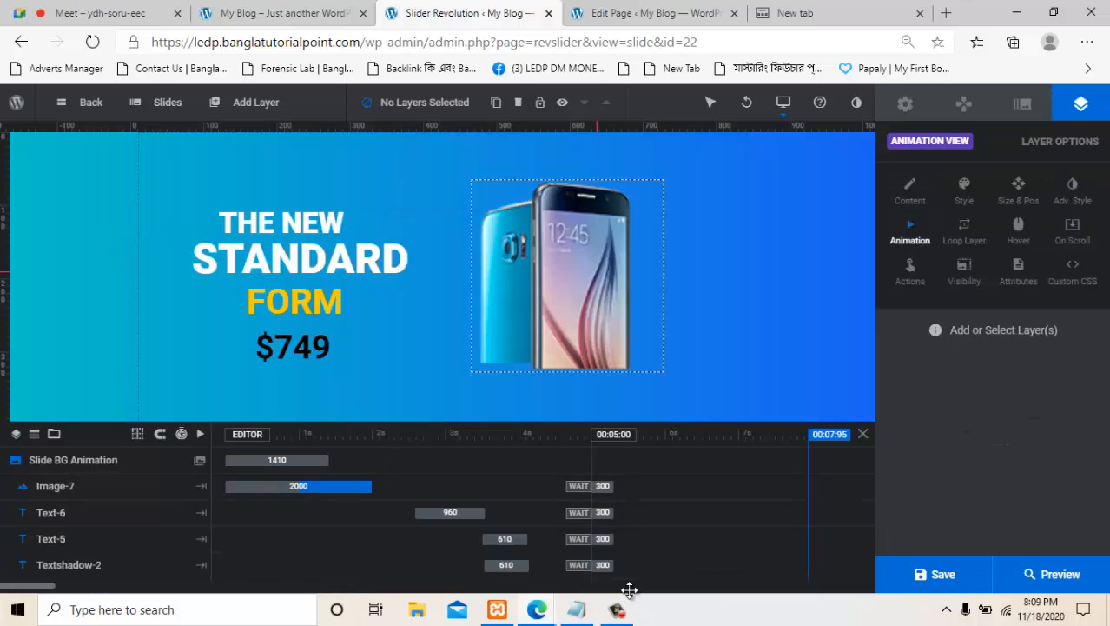
Add two keyframes after the Anim To keyframe of the phone image.
{"action": "left_click", "coordinate": [578, 261]}
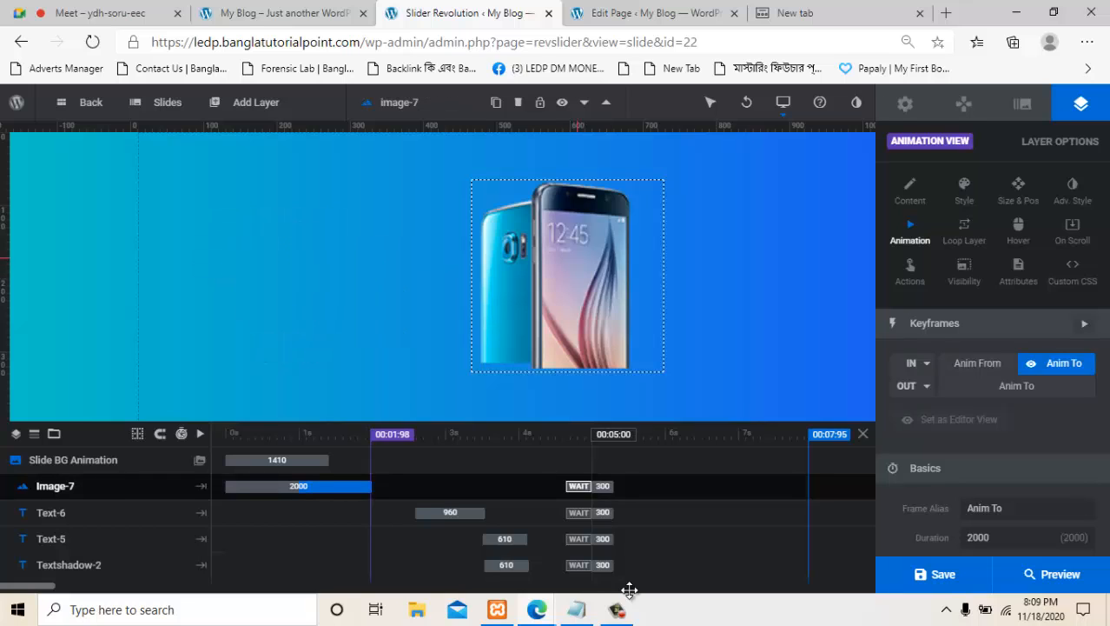
{"action": "left_click", "coordinate": [743, 269]}
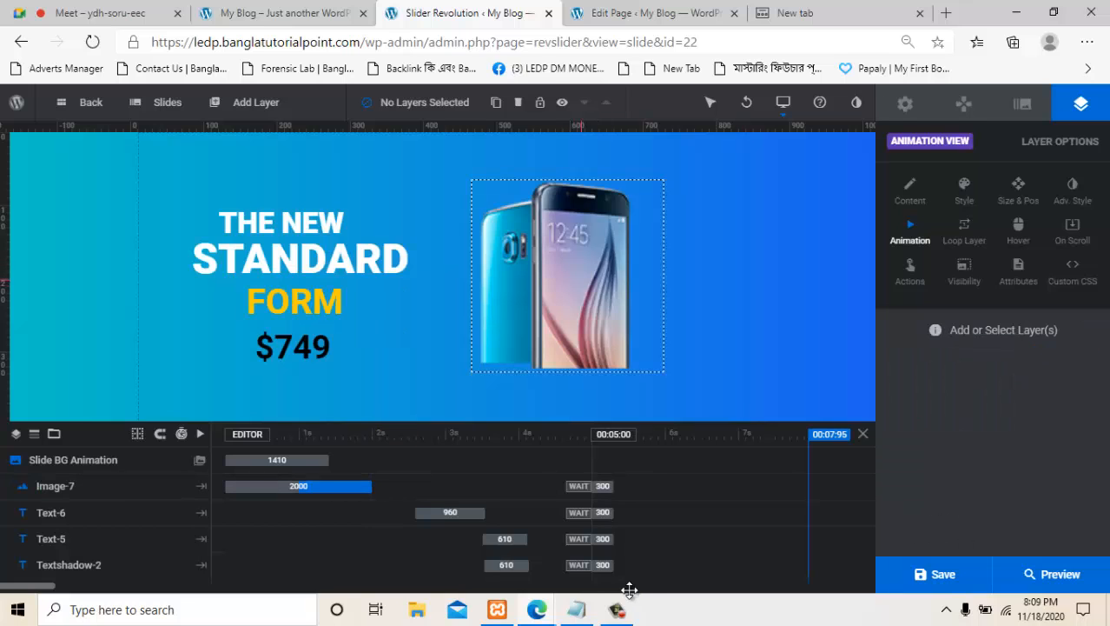
{"action": "left_click", "coordinate": [579, 278]}
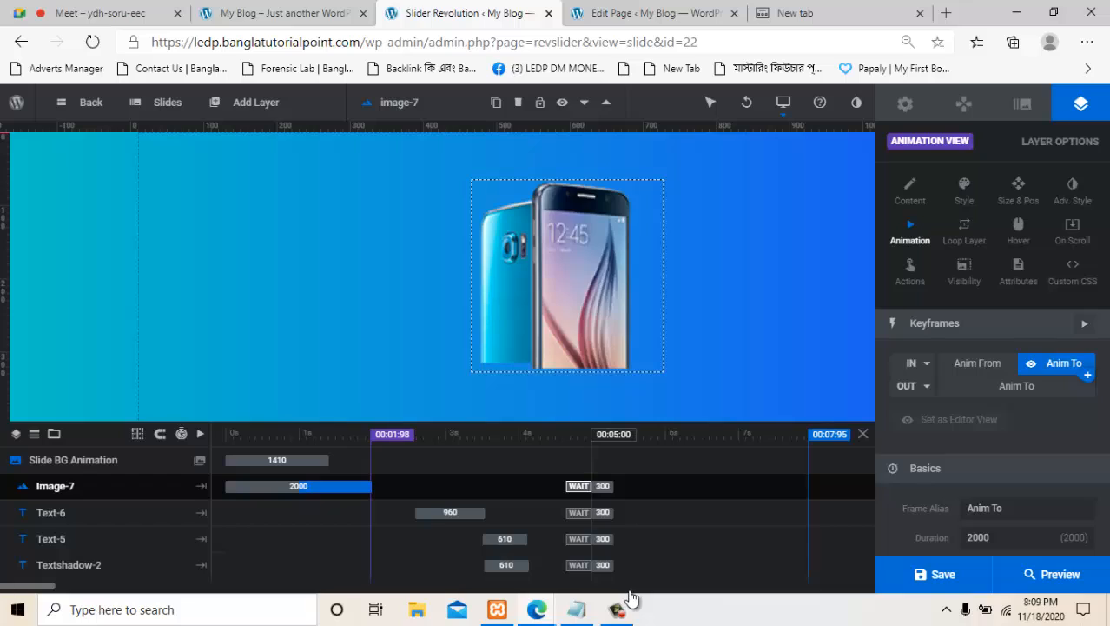
{"action": "left_click", "coordinate": [1087, 376]}
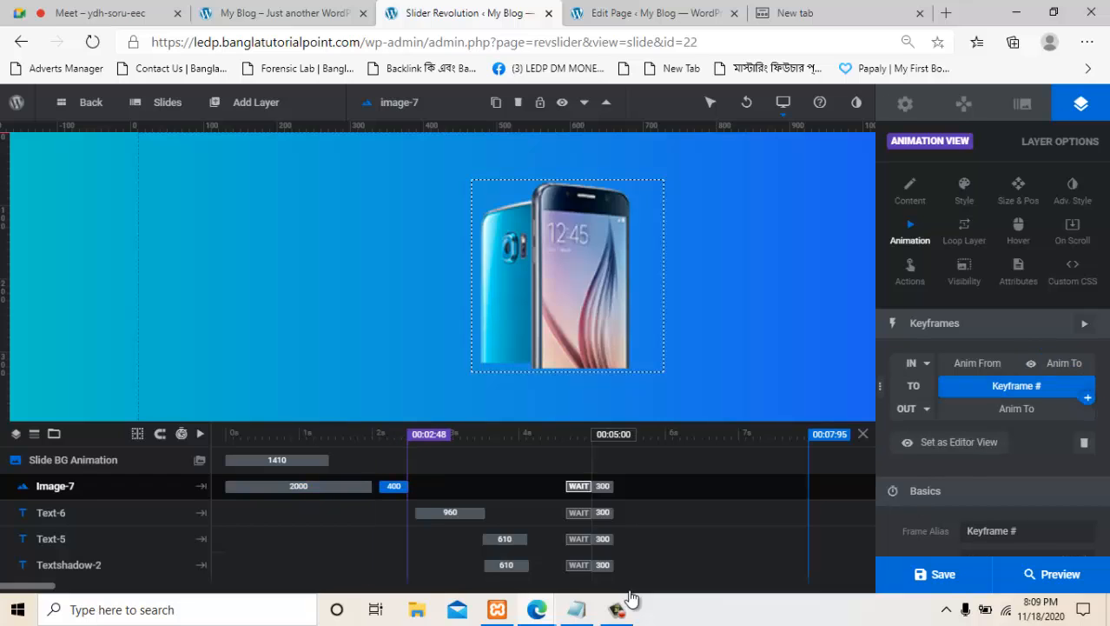
{"action": "left_click", "coordinate": [1087, 397]}
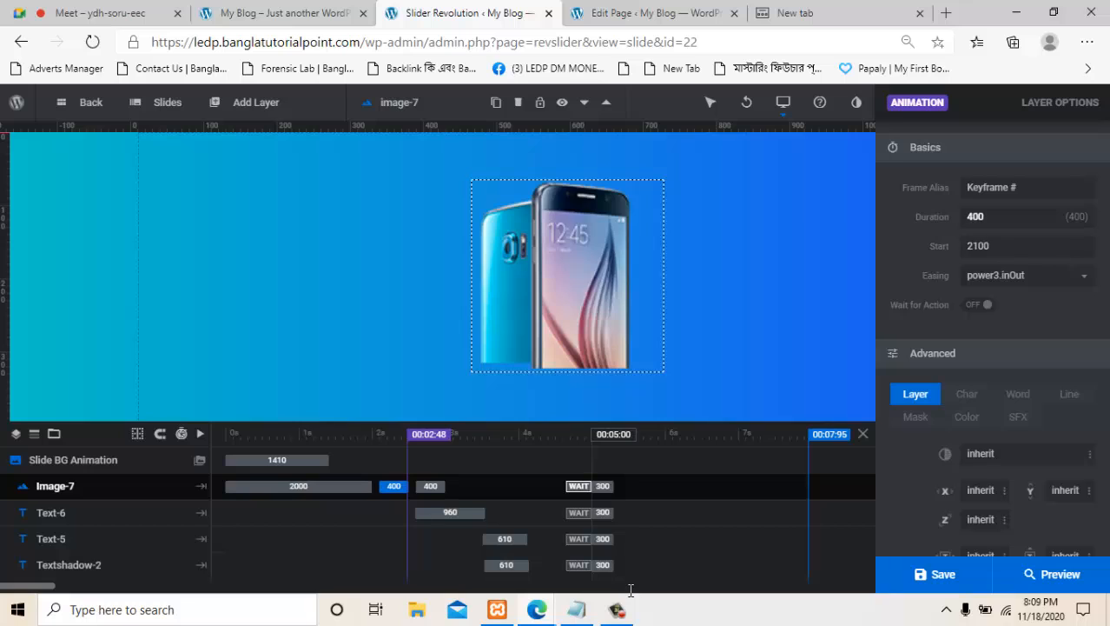
Set the phone image's X to 4px in the first added keyframe and lower its Anim To position to about X 6px, Y 65px.
{"action": "scroll", "coordinate": [981, 374], "scroll_direction": "down", "scroll_amount": 1}
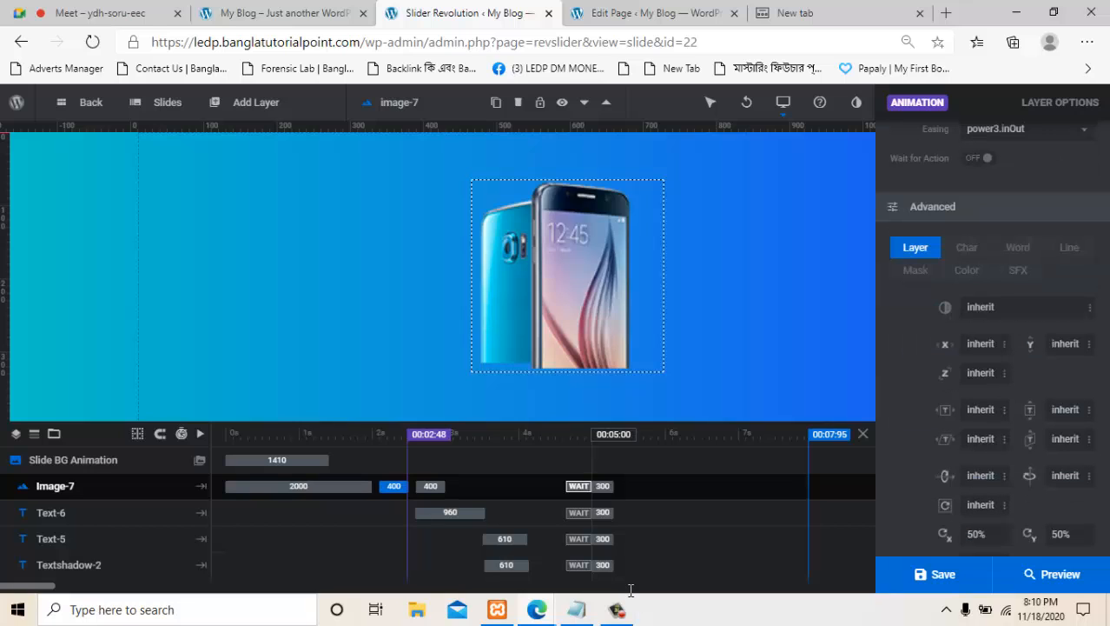
{"action": "left_click", "coordinate": [981, 344]}
{"action": "type", "text": "4"}
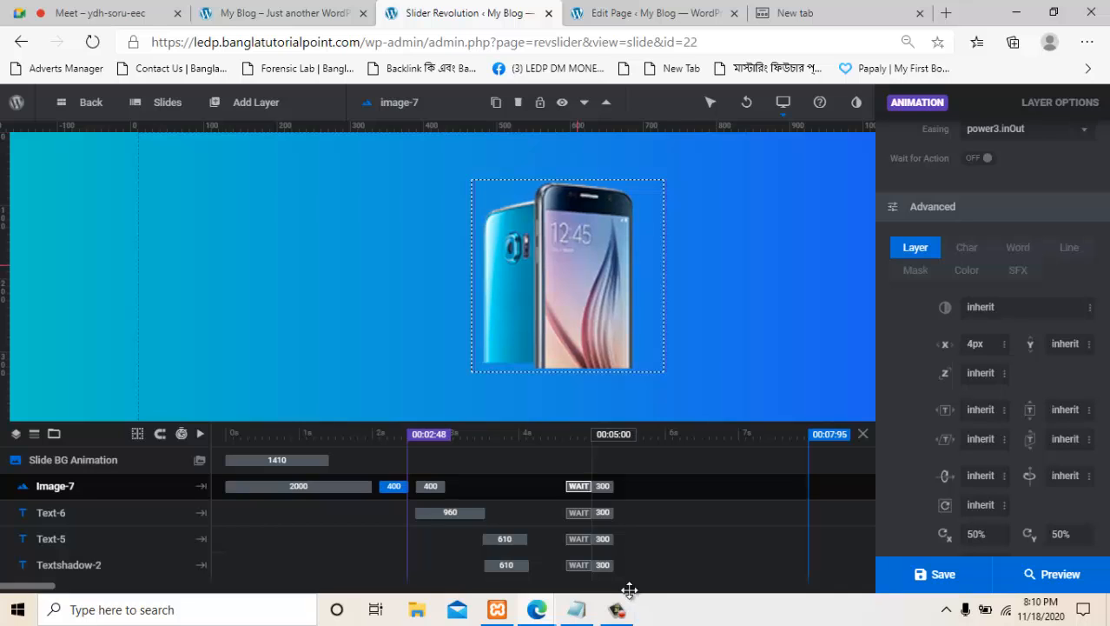
{"action": "mouse_move", "coordinate": [576, 264]}
{"action": "left_mouse_down"}
{"action": "mouse_move", "coordinate": [574, 322]}
{"action": "mouse_move", "coordinate": [582, 312]}
{"action": "left_mouse_up"}
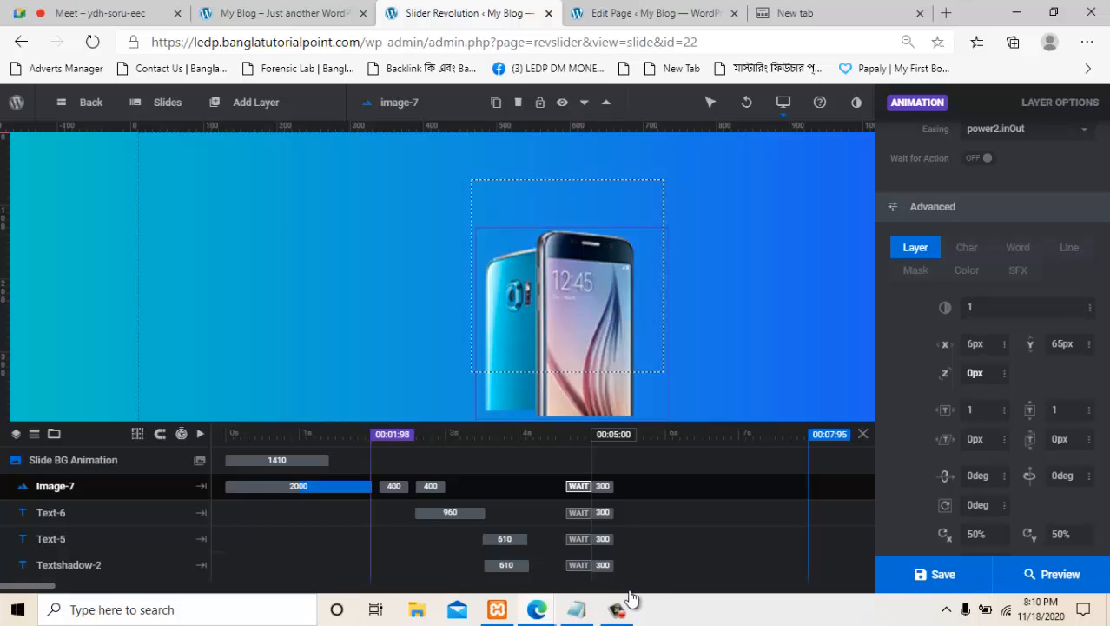
Adjust the phone image's X in the second added keyframe and move its Anim To position to about X -115px, Y 61px.
{"action": "scroll", "coordinate": [993, 339], "scroll_direction": "up", "scroll_amount": 2}
{"action": "scroll", "coordinate": [993, 340], "scroll_direction": "down", "scroll_amount": 2}
{"action": "scroll", "coordinate": [993, 340], "scroll_direction": "up", "scroll_amount": 3}
{"action": "scroll", "coordinate": [993, 340], "scroll_direction": "up", "scroll_amount": 3}
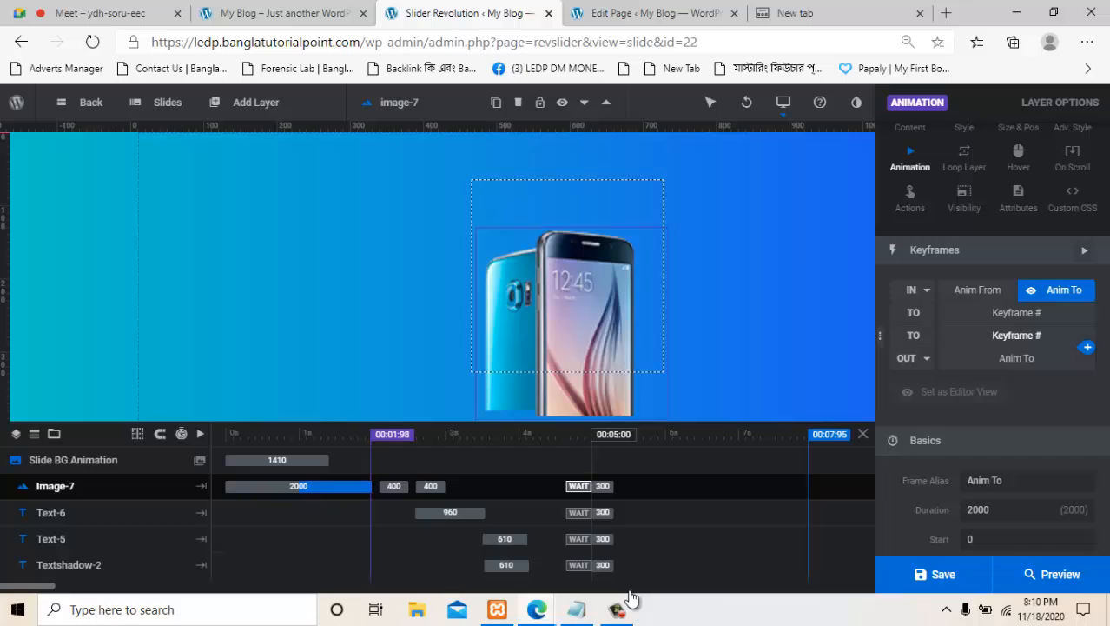
{"action": "left_click", "coordinate": [1016, 337]}
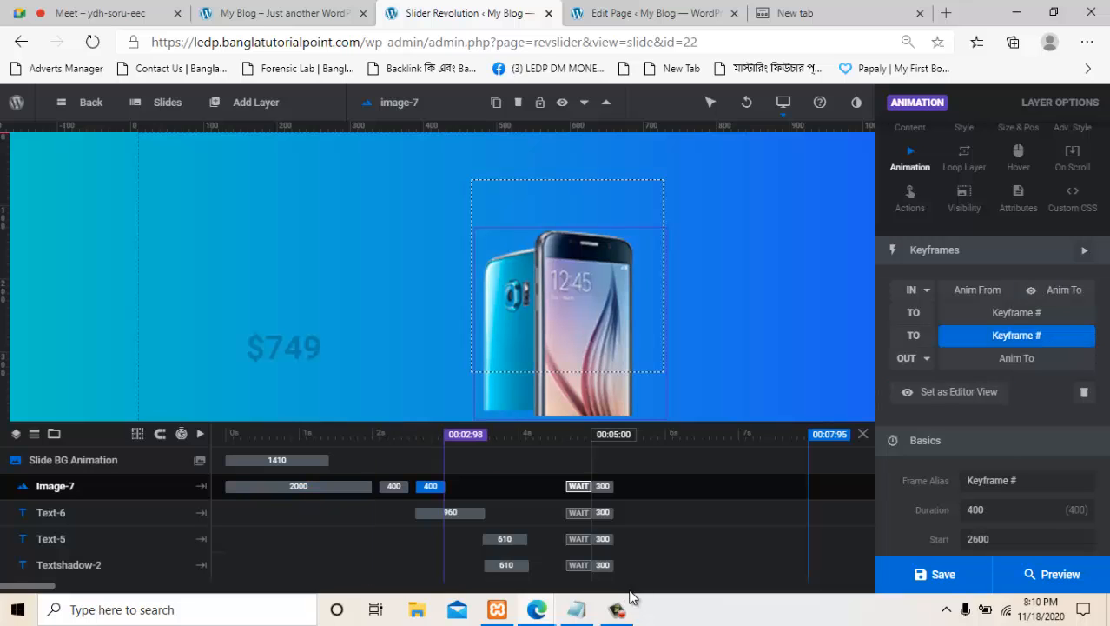
{"action": "scroll", "coordinate": [1019, 416], "scroll_direction": "down", "scroll_amount": 3}
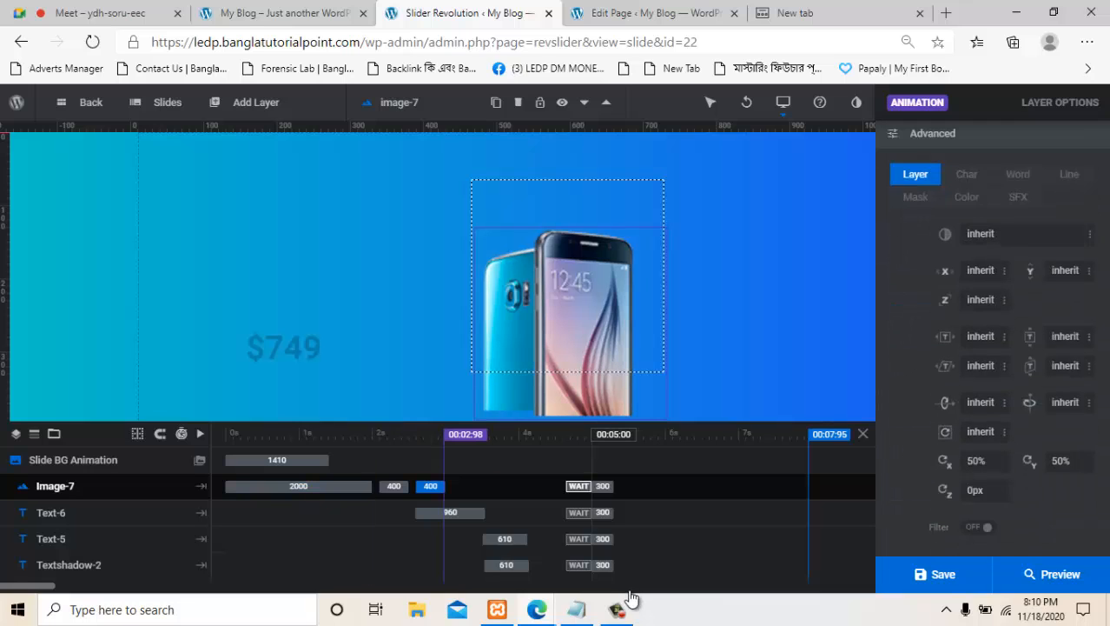
{"action": "double_click", "coordinate": [982, 271]}
{"action": "key", "text": "Up"}
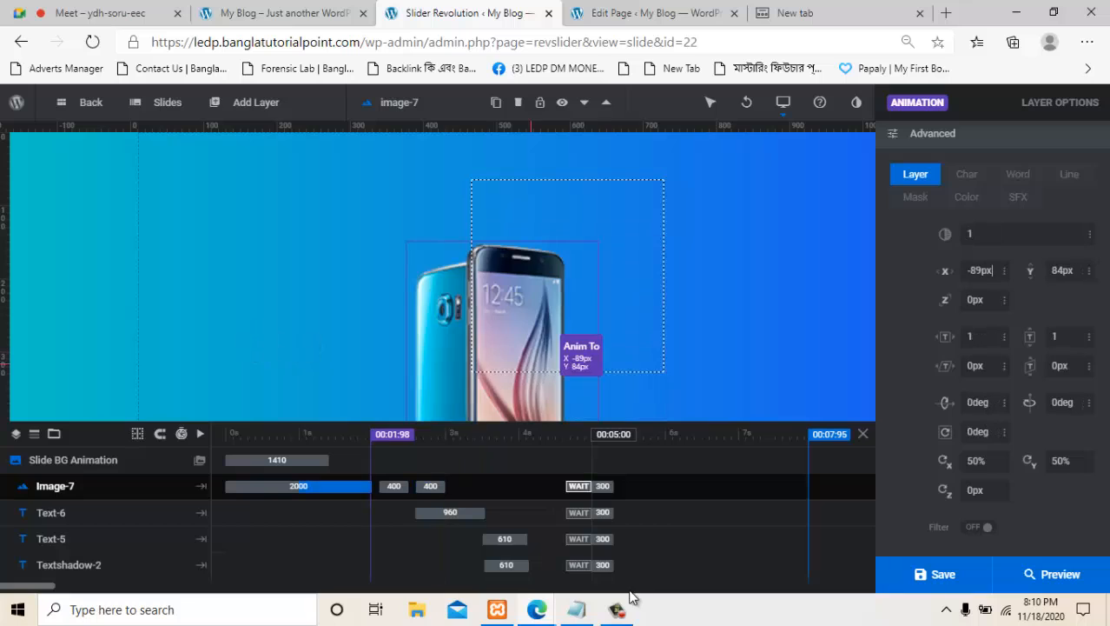
{"action": "left_click_drag", "start_coordinate": [515, 345], "coordinate": [479, 325]}
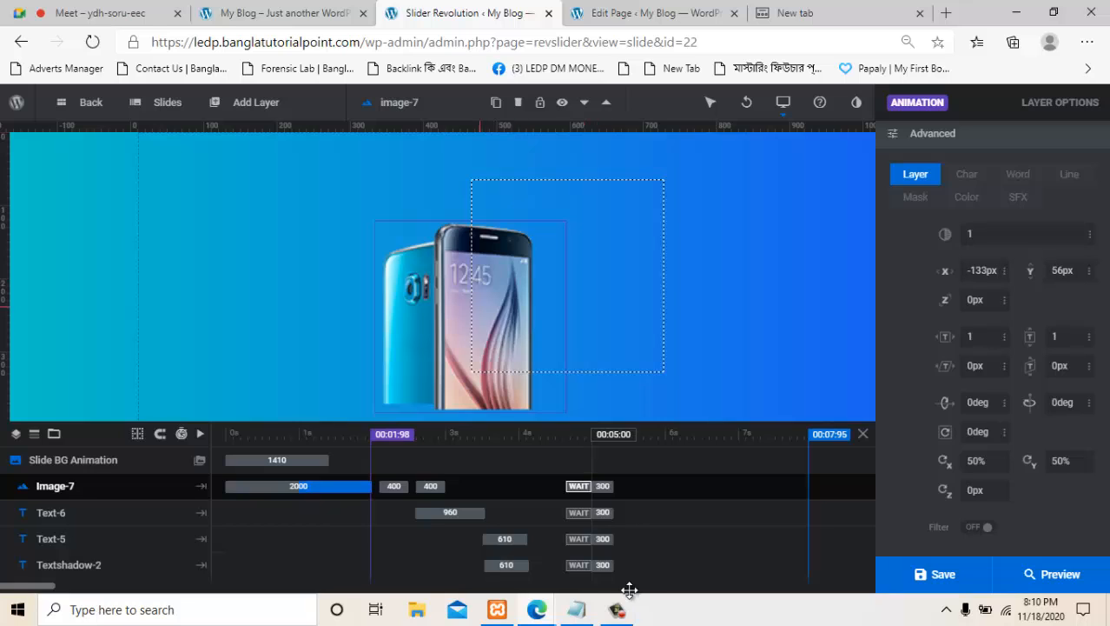
{"action": "left_click_drag", "start_coordinate": [479, 305], "coordinate": [490, 311]}
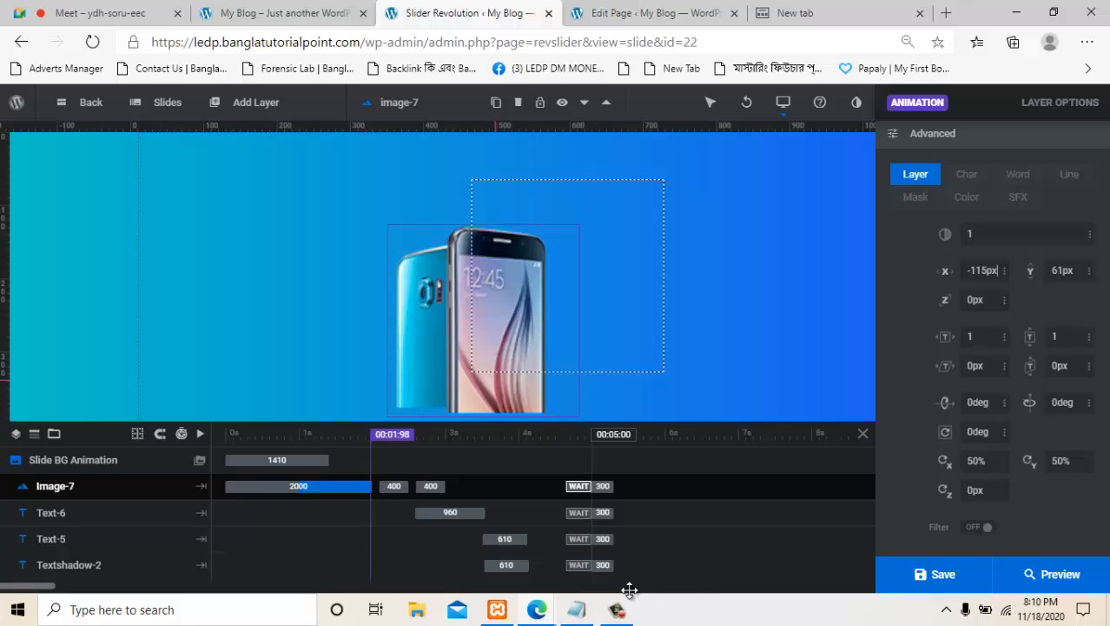
Apply the Short Slide to Left transition as the phone image's OUT animation.
{"action": "scroll", "coordinate": [985, 348], "scroll_direction": "up", "scroll_amount": 7}
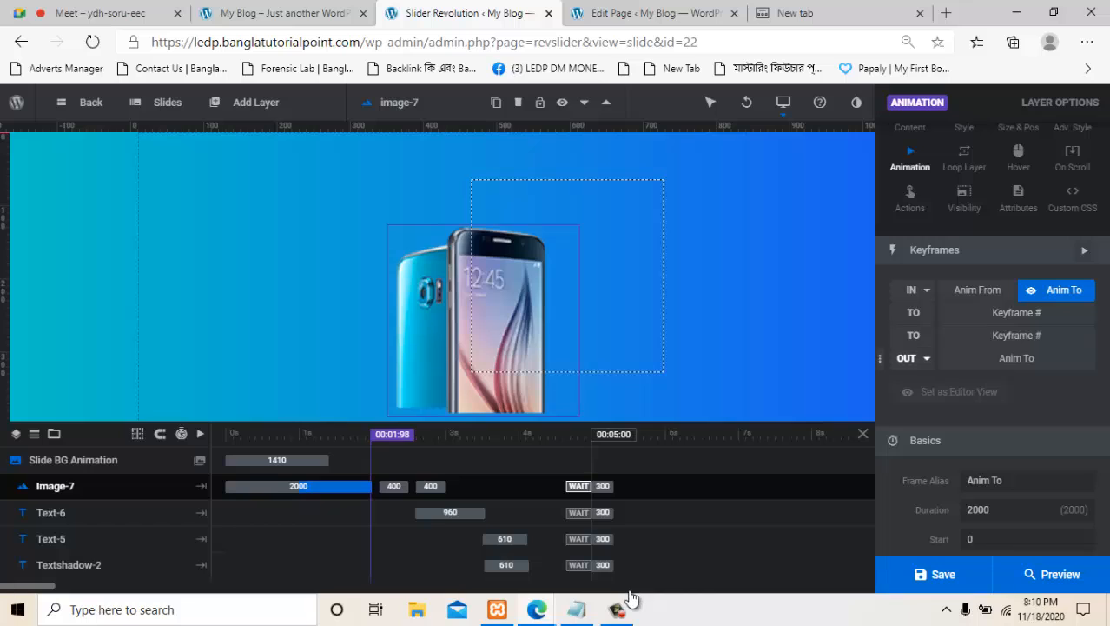
{"action": "left_click", "coordinate": [913, 358]}
{"action": "scroll", "coordinate": [991, 417], "scroll_direction": "down", "scroll_amount": 1}
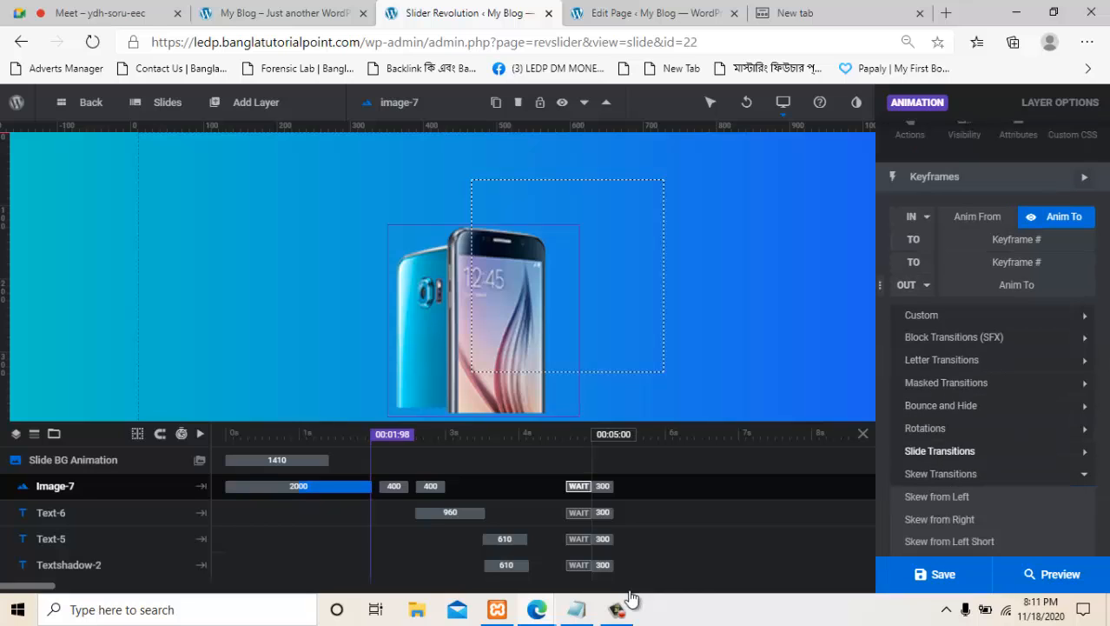
{"action": "left_click", "coordinate": [940, 451]}
{"action": "left_click", "coordinate": [942, 473]}
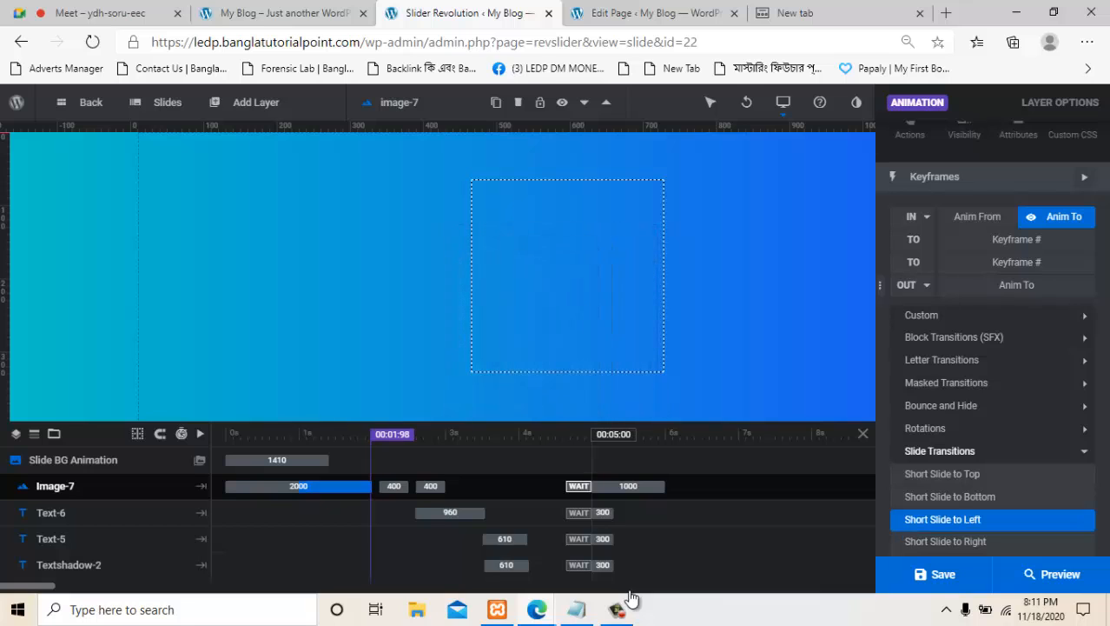
{"action": "left_click", "coordinate": [942, 520]}
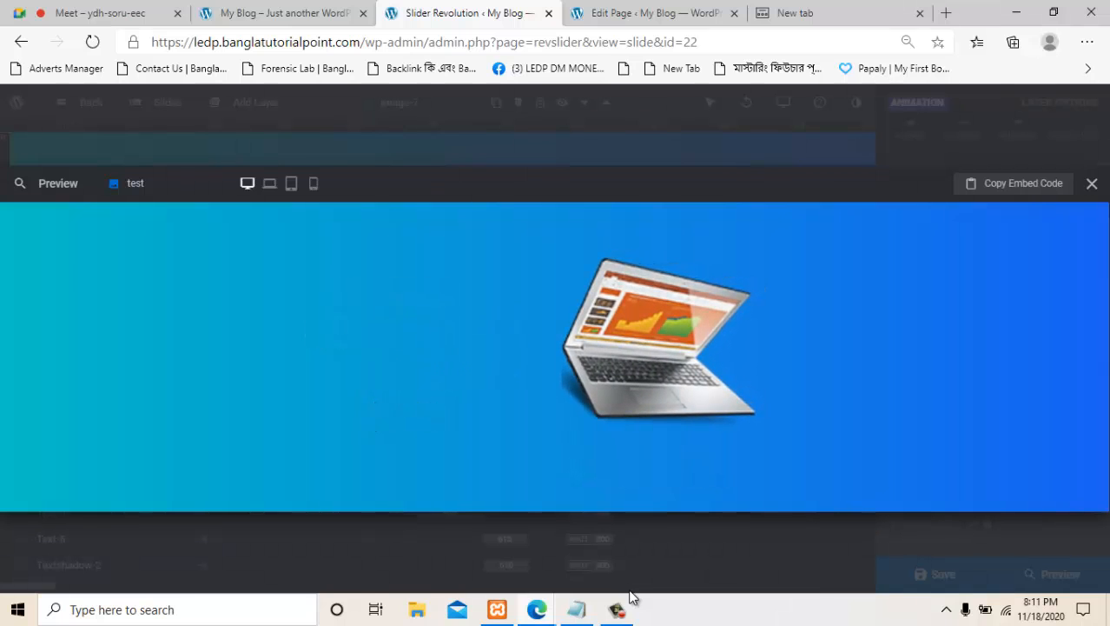
Leave the slider preview, save the slider and return to the modules overview.
{"action": "left_click", "coordinate": [1092, 184]}
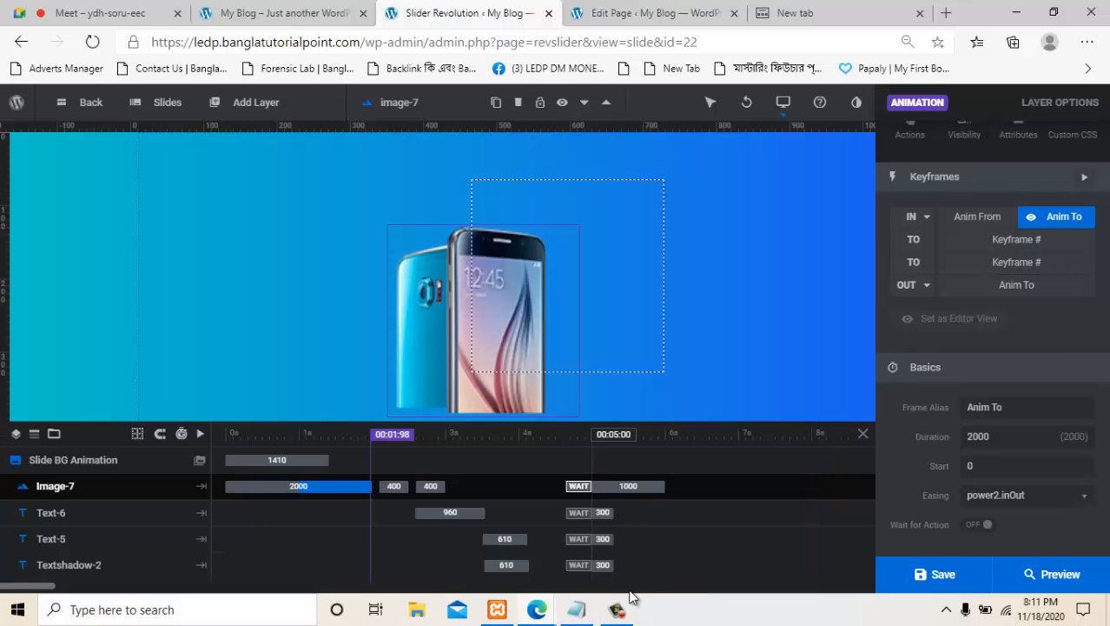
{"action": "left_click", "coordinate": [935, 574]}
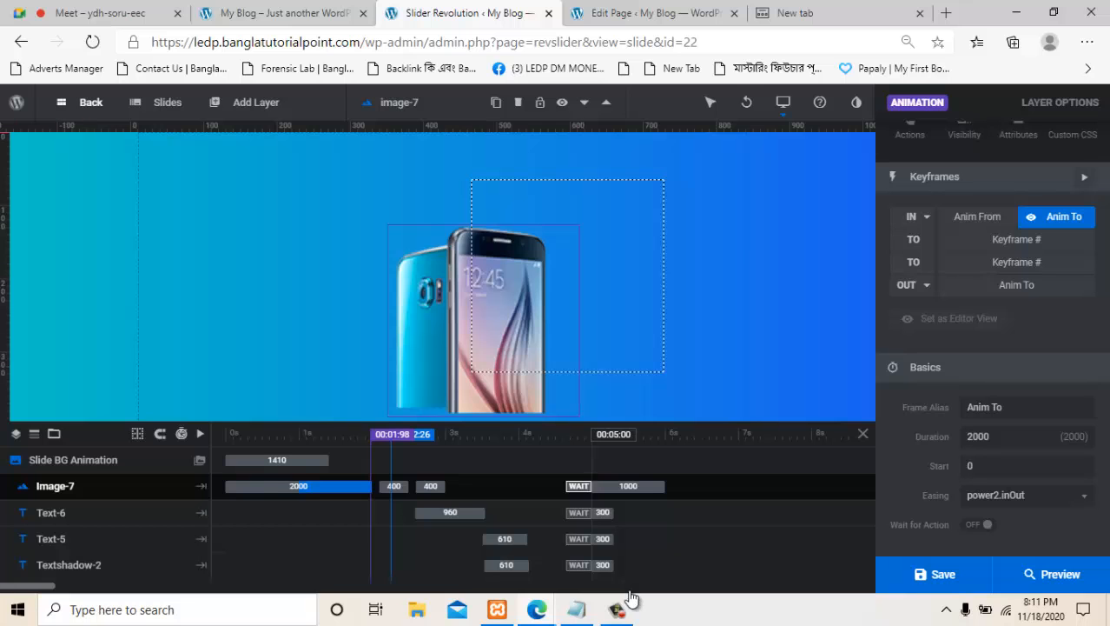
{"action": "left_click", "coordinate": [90, 102]}
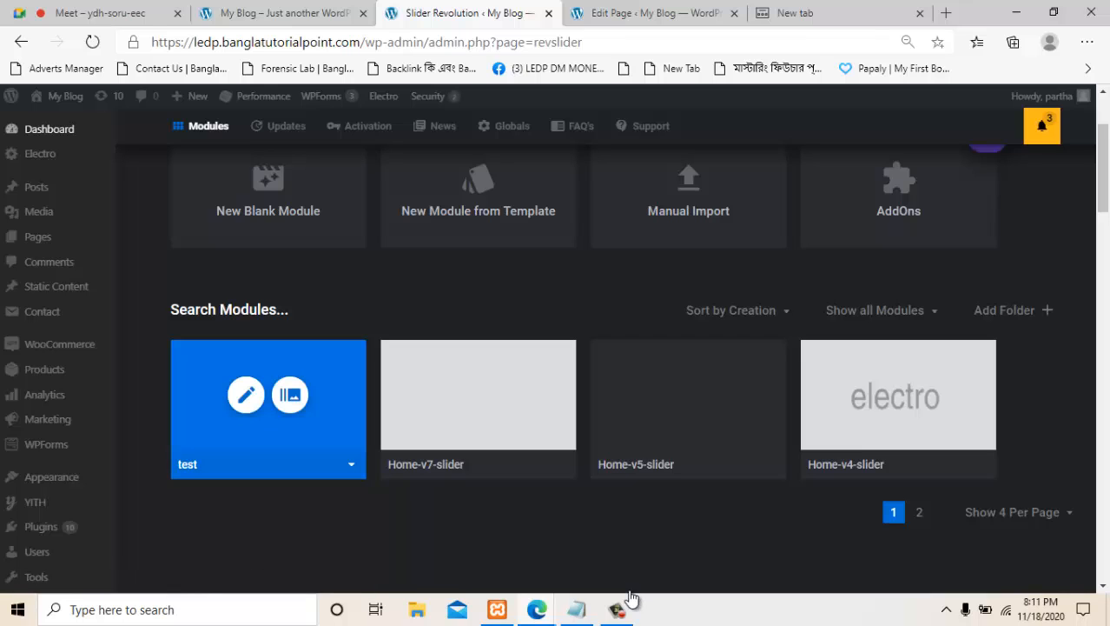
Show the embed shortcodes of the test module and close them again.
{"action": "left_click", "coordinate": [351, 464]}
{"action": "left_click", "coordinate": [351, 464]}
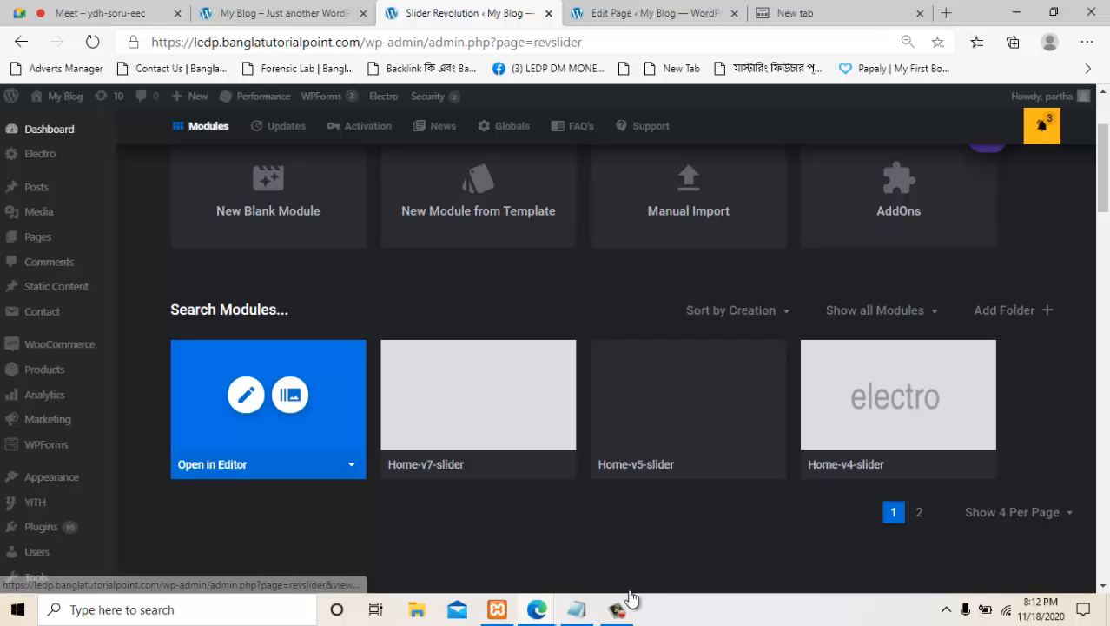
{"action": "scroll", "coordinate": [269, 365], "scroll_direction": "down", "scroll_amount": 1}
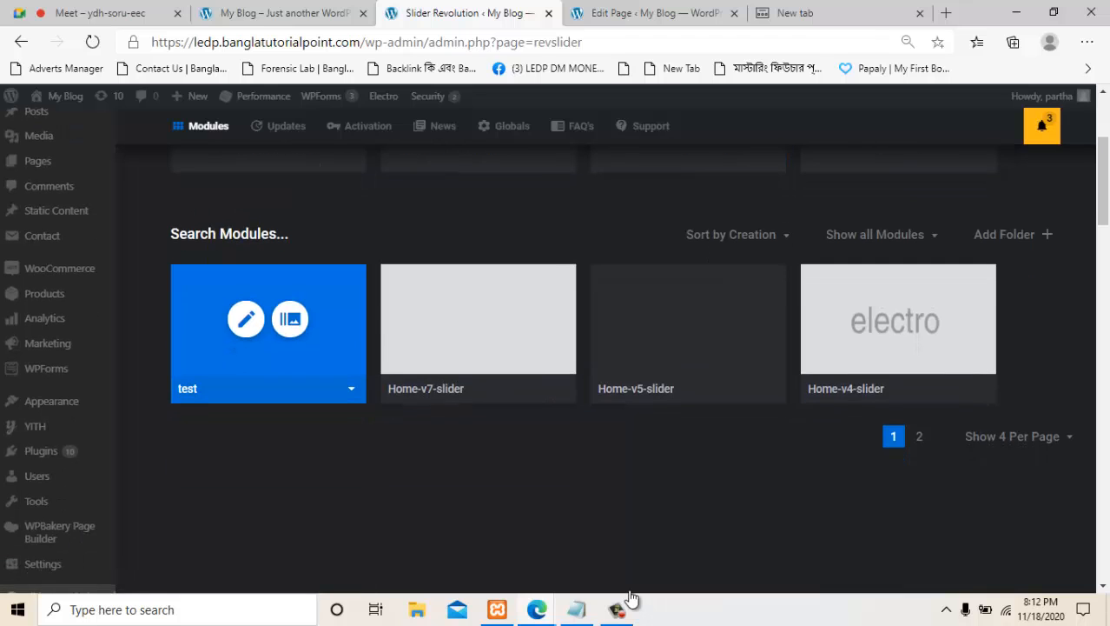
{"action": "left_click", "coordinate": [351, 389]}
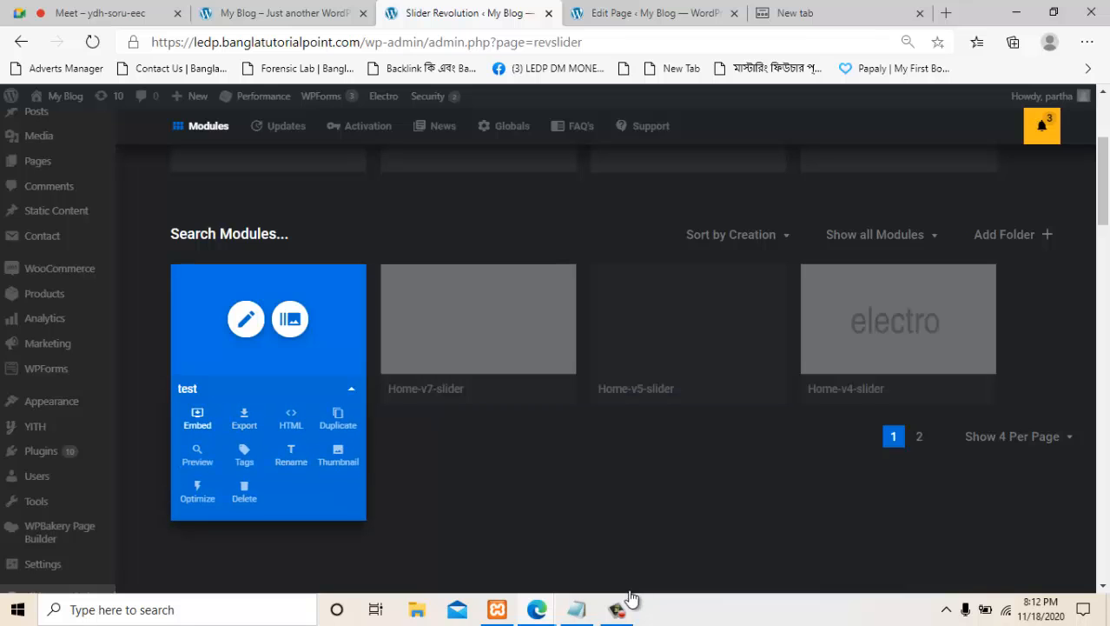
{"action": "left_click", "coordinate": [198, 419]}
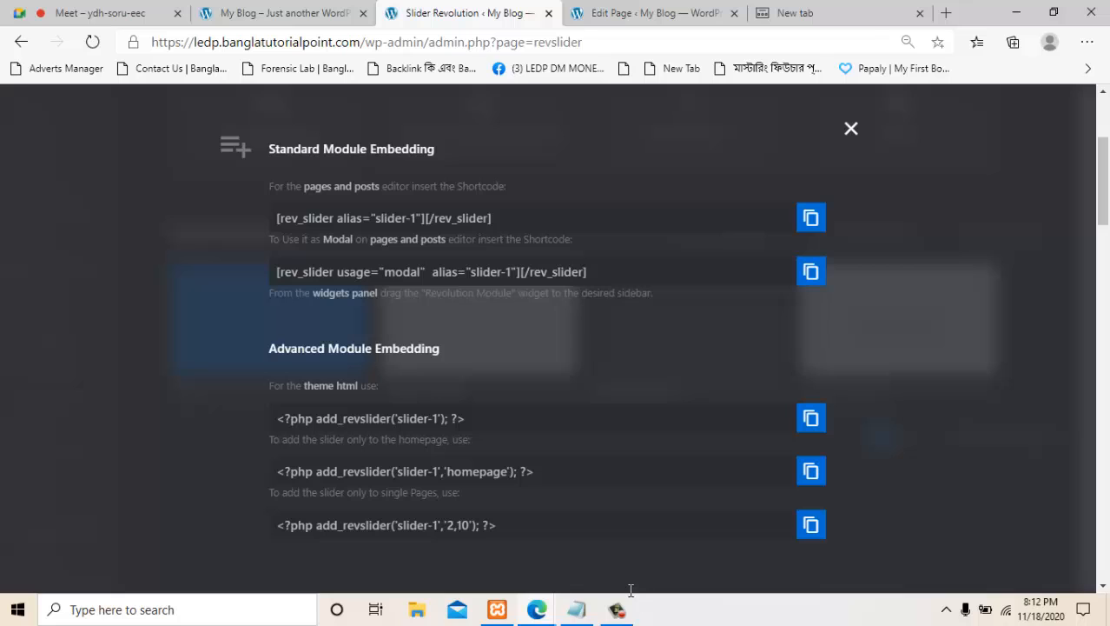
{"action": "key", "text": "Escape"}
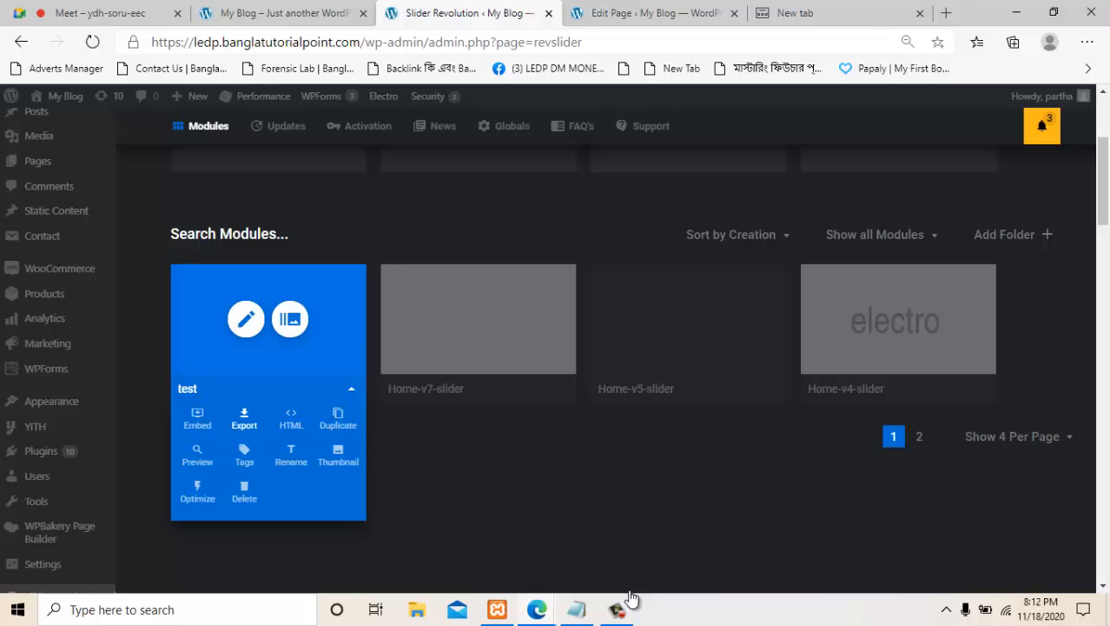
Export the test module as a zip file.
{"action": "left_click", "coordinate": [245, 418]}
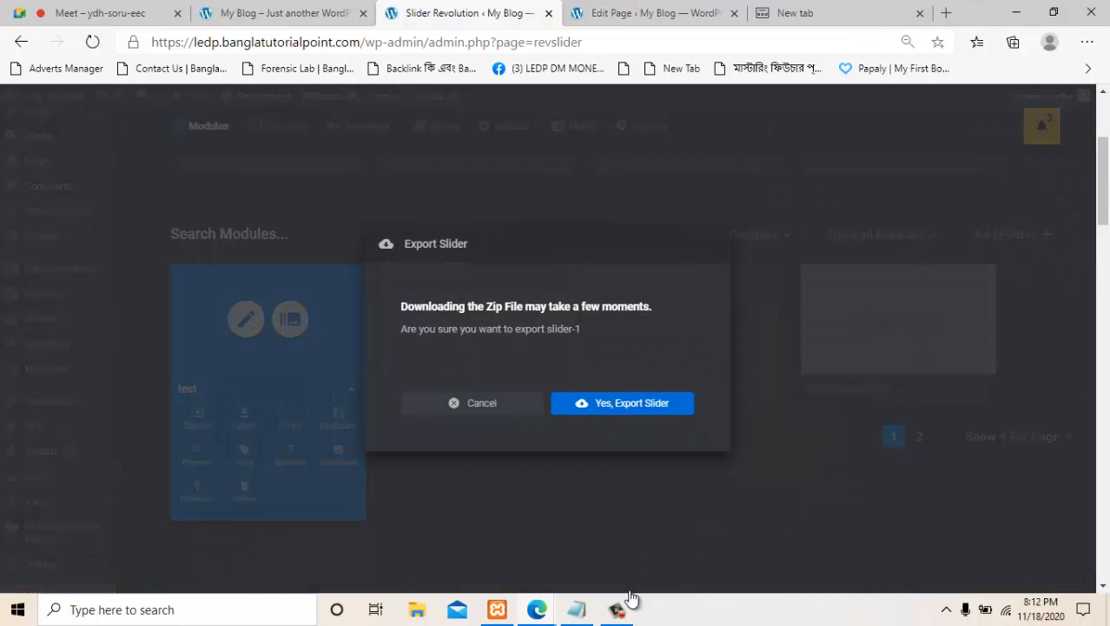
{"action": "left_click", "coordinate": [622, 402]}
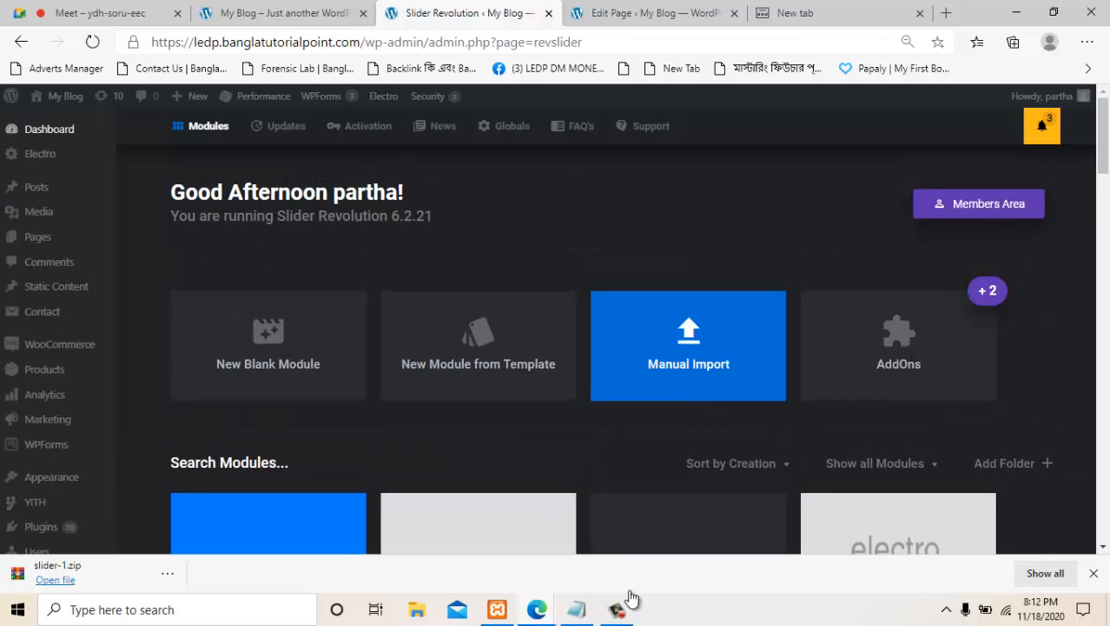
{"action": "scroll", "coordinate": [632, 598], "scroll_direction": "down", "scroll_amount": 3}
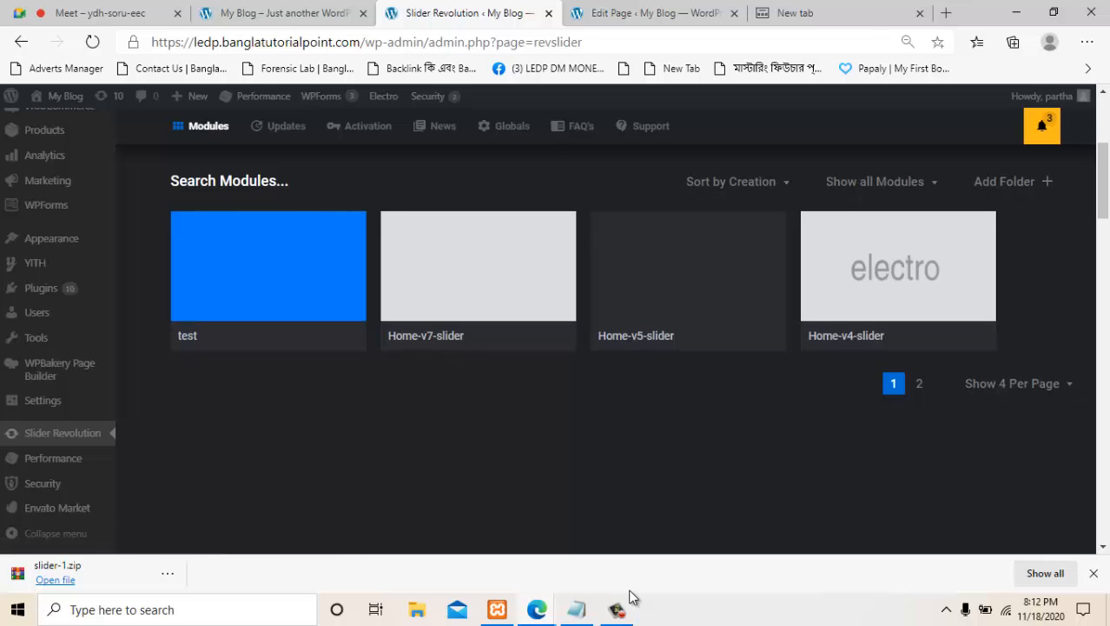
Start a manual module import and browse to the "paid wp them and plugin" folder inside "all wordpress and web source" on drive F:.
{"action": "scroll", "coordinate": [688, 321], "scroll_direction": "up", "scroll_amount": 3}
{"action": "left_click", "coordinate": [688, 274]}
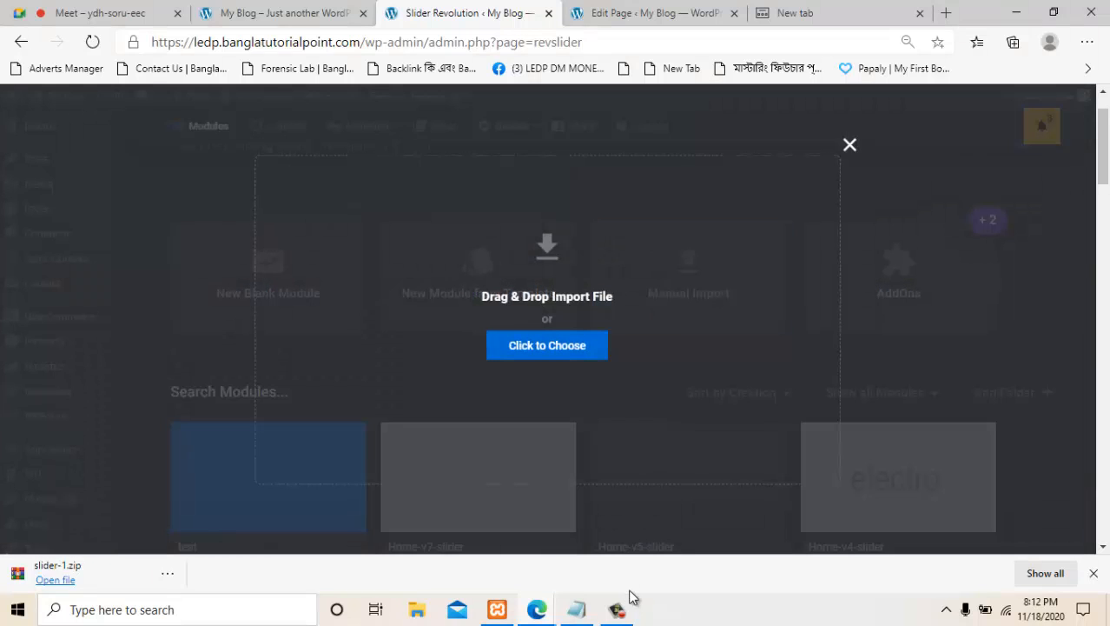
{"action": "left_click", "coordinate": [632, 598]}
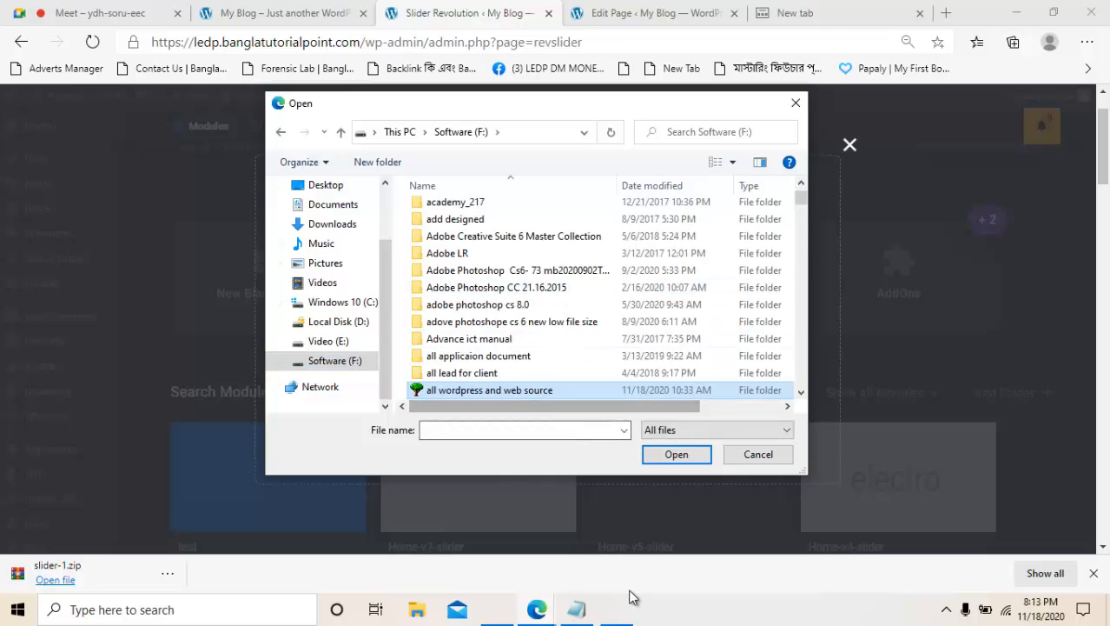
{"action": "double_click", "coordinate": [489, 390]}
{"action": "scroll", "coordinate": [489, 261], "scroll_direction": "down", "scroll_amount": 2}
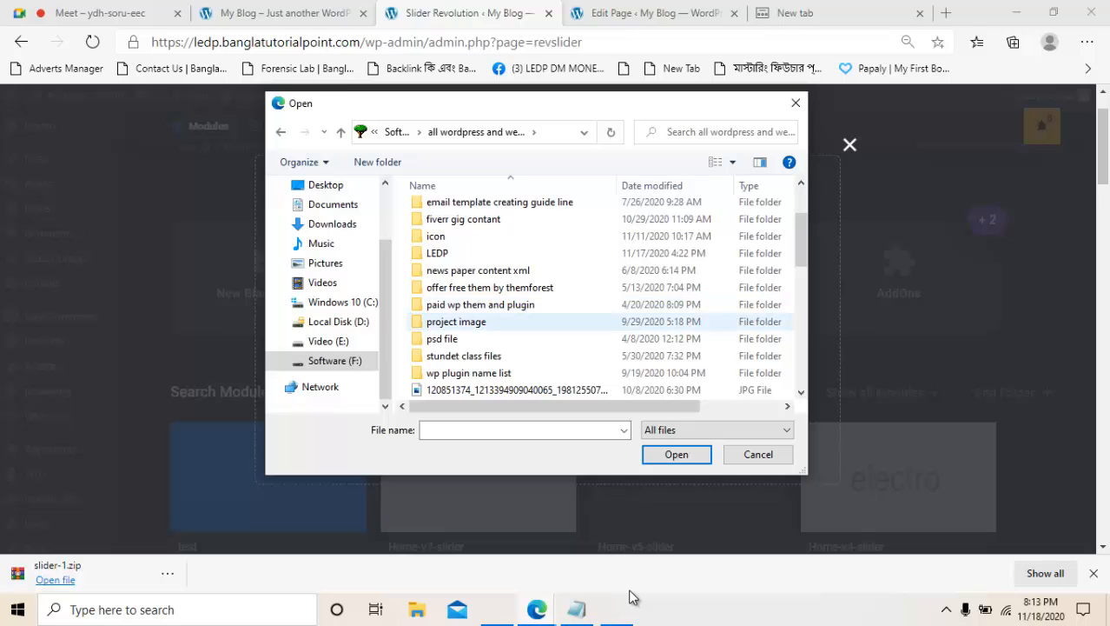
{"action": "double_click", "coordinate": [481, 304]}
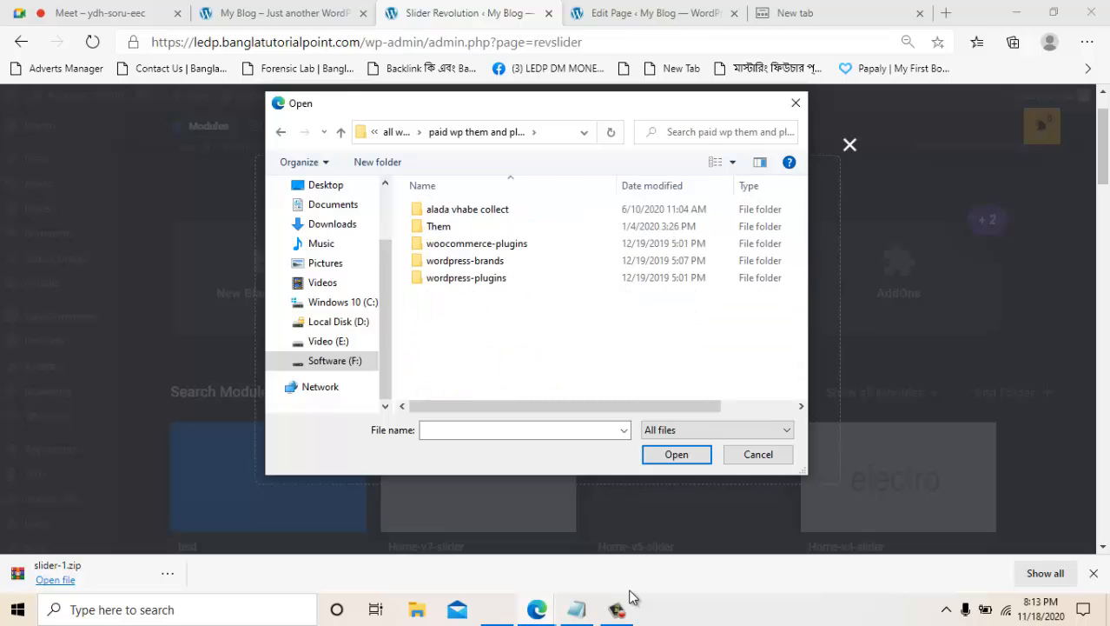
{"action": "left_click", "coordinate": [467, 278]}
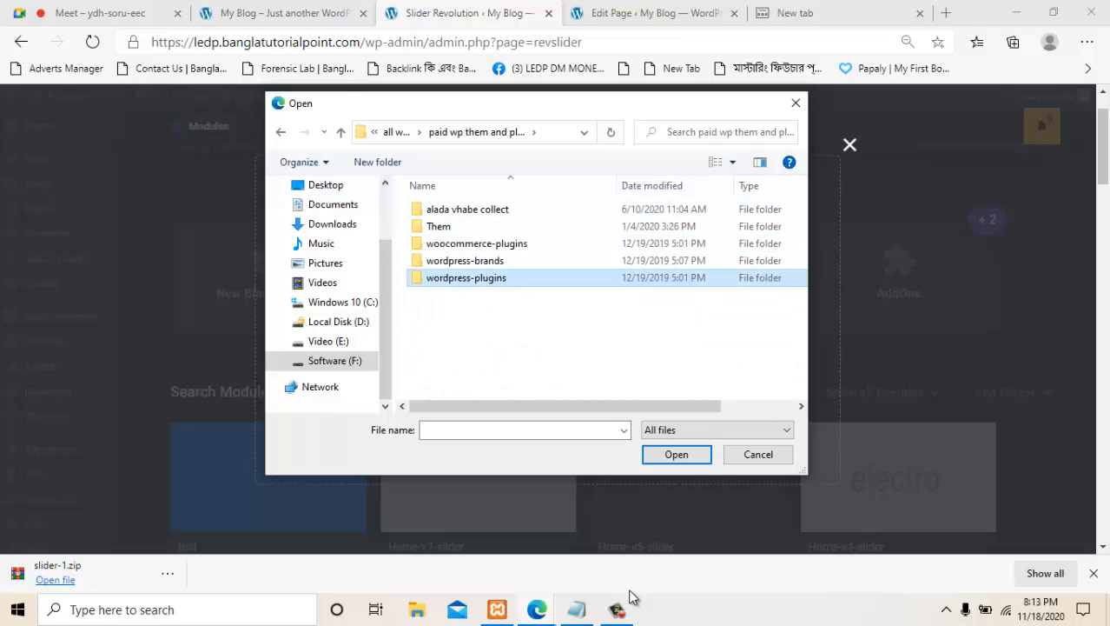
{"action": "double_click", "coordinate": [467, 278]}
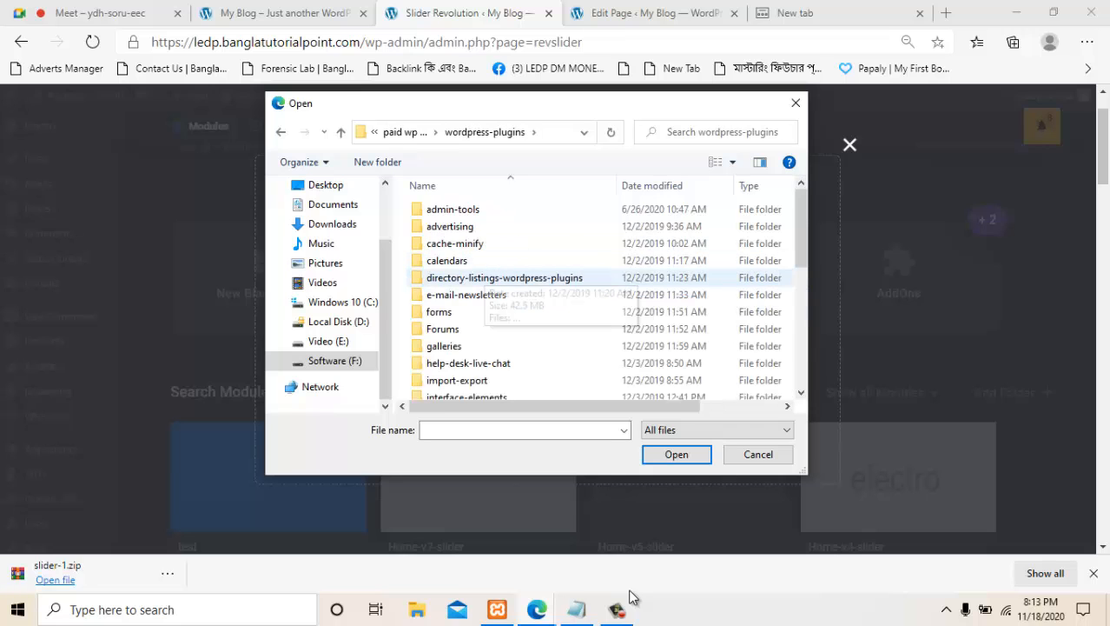
{"action": "scroll", "coordinate": [512, 300], "scroll_direction": "down", "scroll_amount": 5}
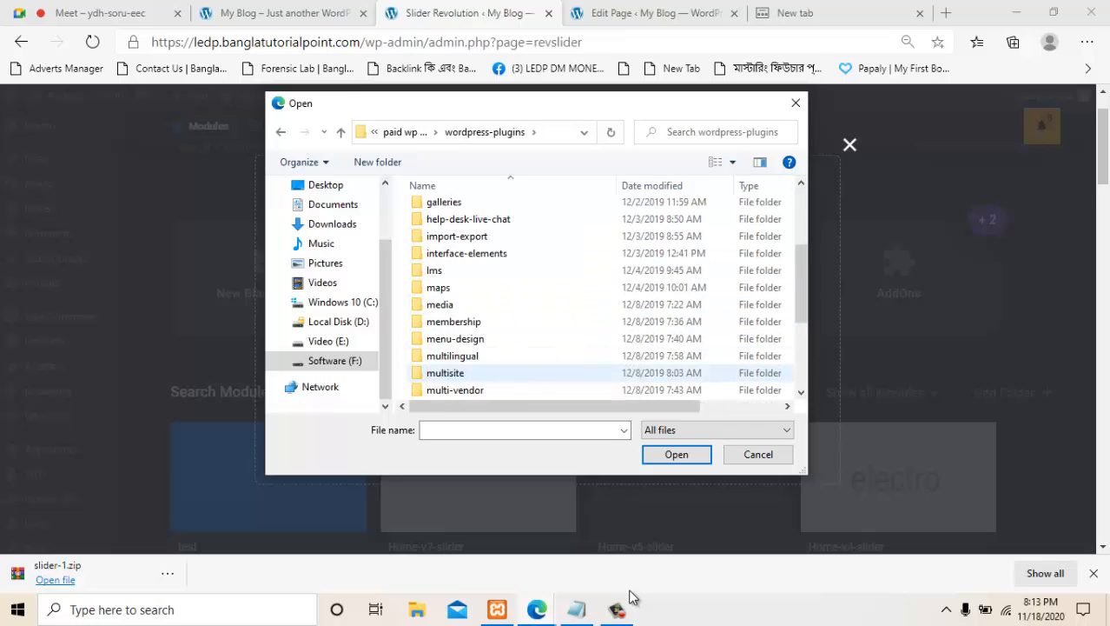
{"action": "scroll", "coordinate": [478, 373], "scroll_direction": "down", "scroll_amount": 1}
{"action": "left_click", "coordinate": [470, 355]}
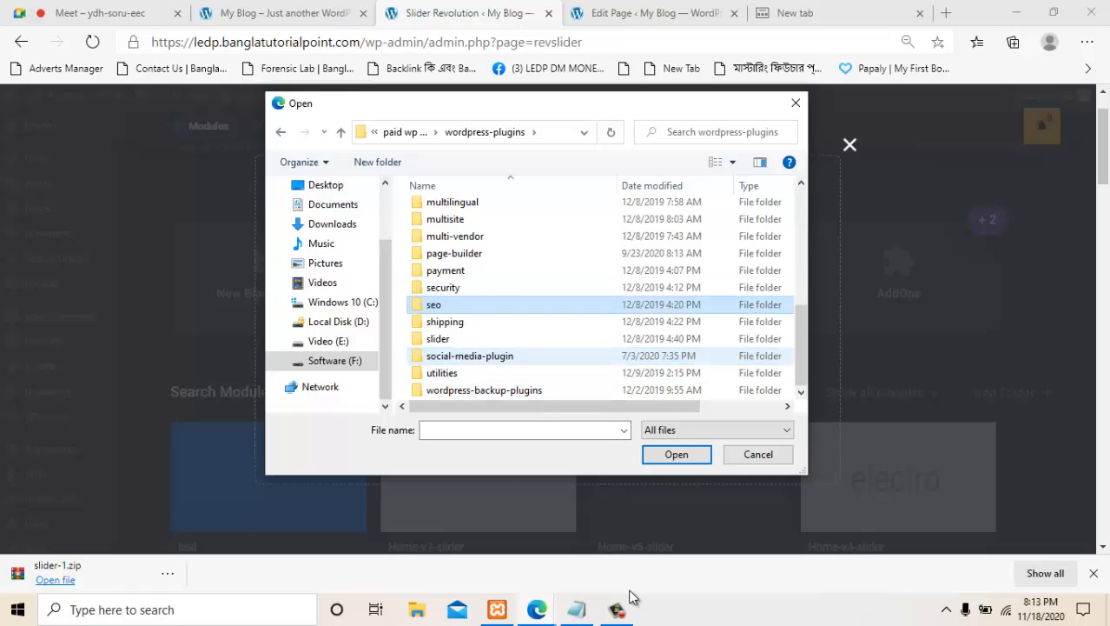
{"action": "scroll", "coordinate": [469, 295], "scroll_direction": "up", "scroll_amount": 7}
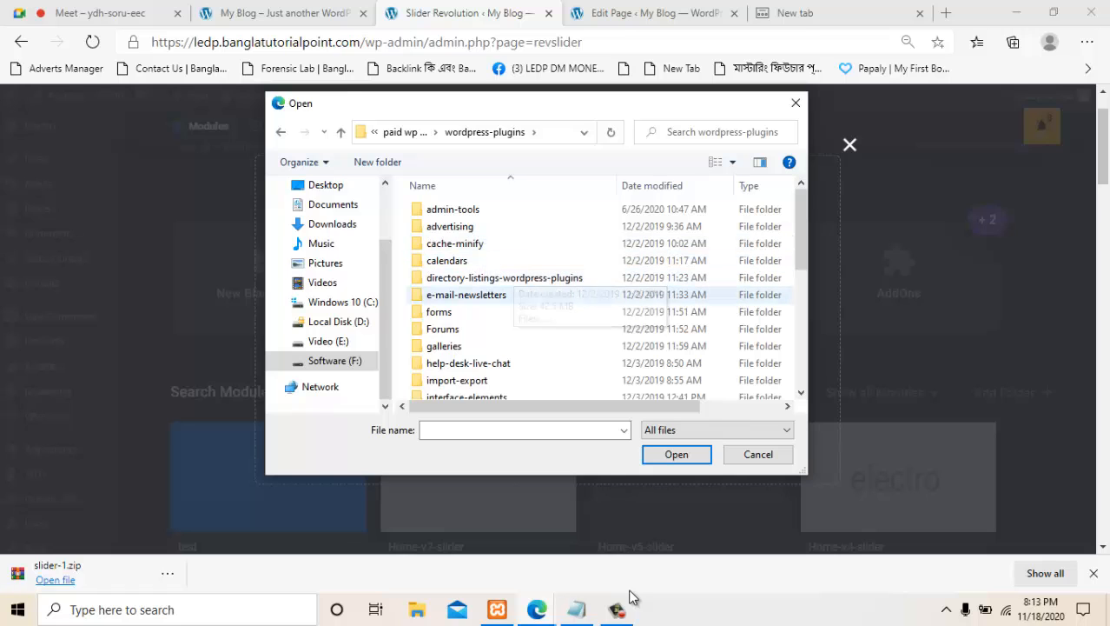
{"action": "scroll", "coordinate": [469, 291], "scroll_direction": "down", "scroll_amount": 1}
{"action": "scroll", "coordinate": [487, 295], "scroll_direction": "down", "scroll_amount": 1}
{"action": "scroll", "coordinate": [486, 295], "scroll_direction": "up", "scroll_amount": 2}
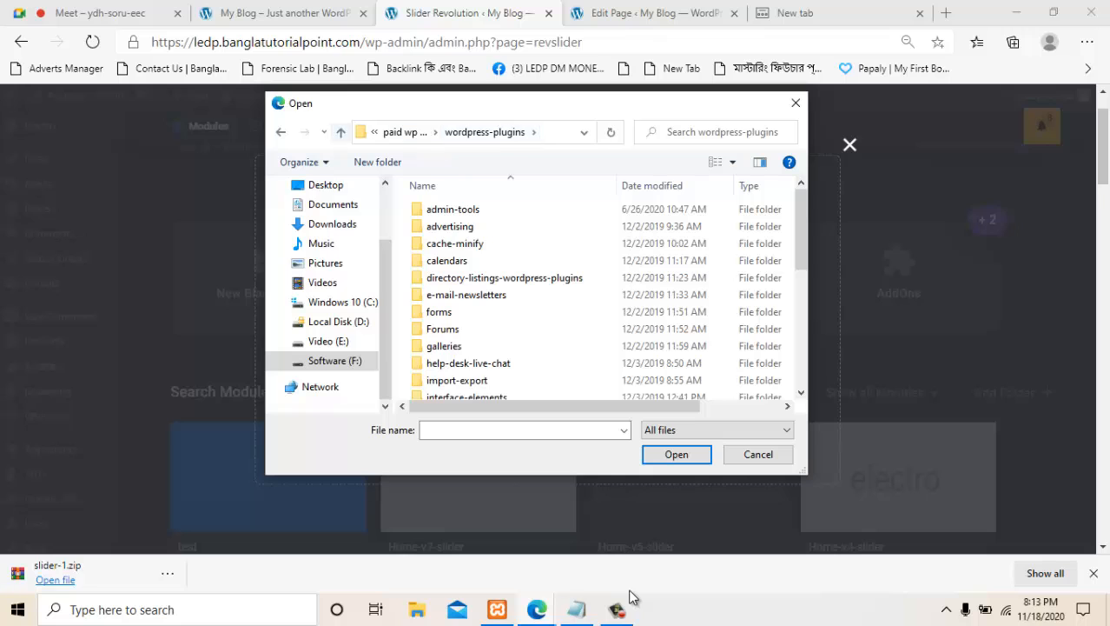
{"action": "key", "text": "alt+Up"}
{"action": "key", "text": "Home"}
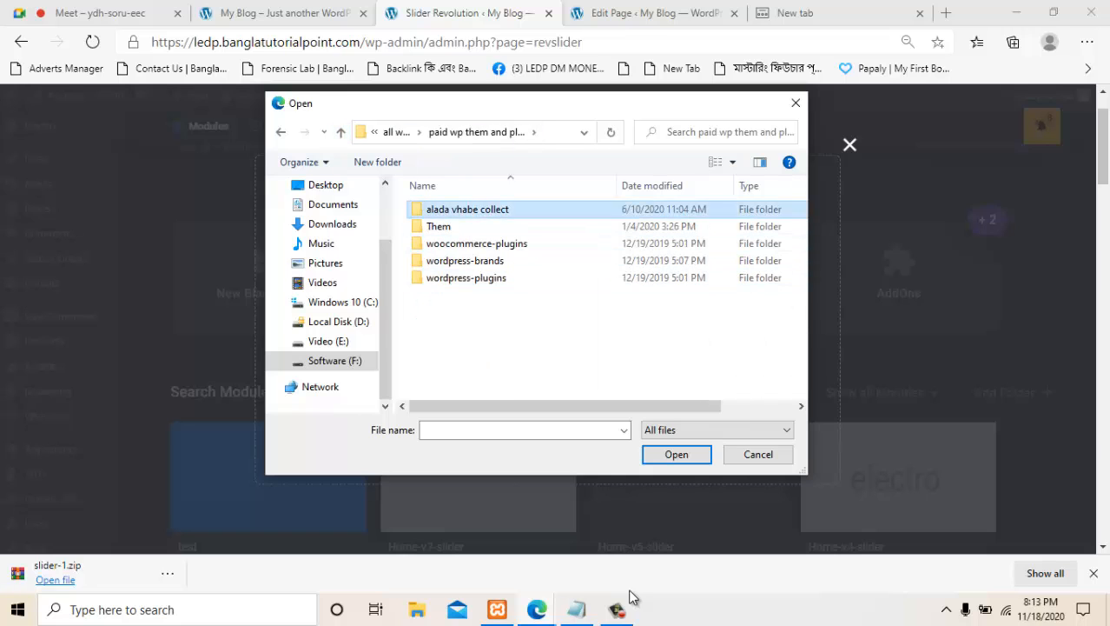
Open the sr-templates-new folder of the May-18 Revolution Slider add-ons package, inside "alada vhabe collect" and its plugin folder.
{"action": "key", "text": "Return"}
{"action": "double_click", "coordinate": [487, 209]}
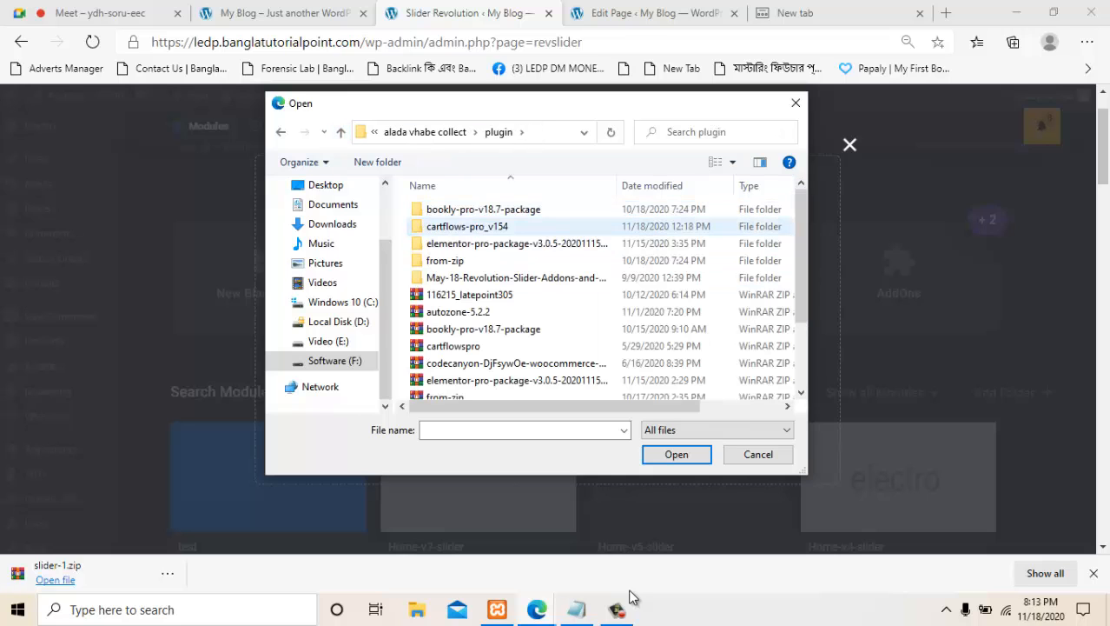
{"action": "scroll", "coordinate": [511, 317], "scroll_direction": "down", "scroll_amount": 1}
{"action": "scroll", "coordinate": [512, 330], "scroll_direction": "down", "scroll_amount": 1}
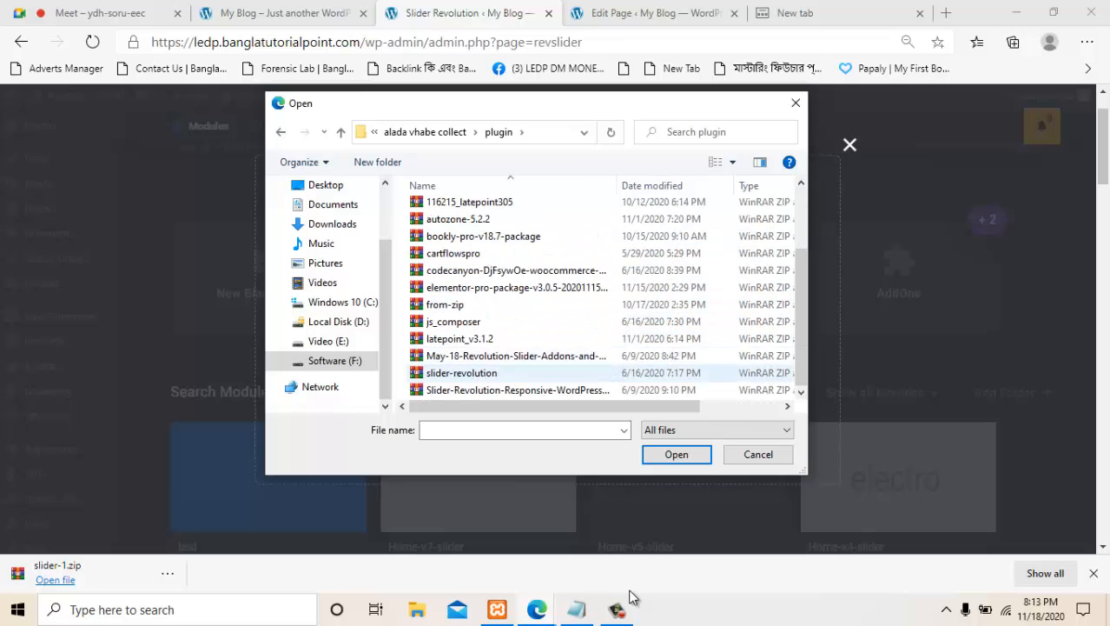
{"action": "scroll", "coordinate": [501, 371], "scroll_direction": "up", "scroll_amount": 2}
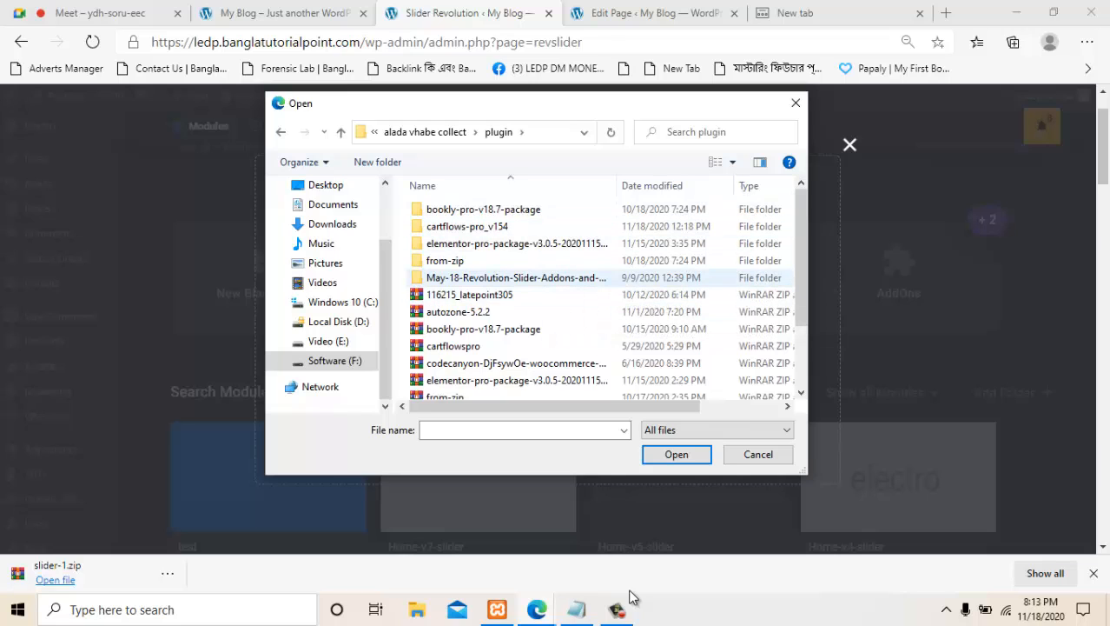
{"action": "double_click", "coordinate": [516, 278]}
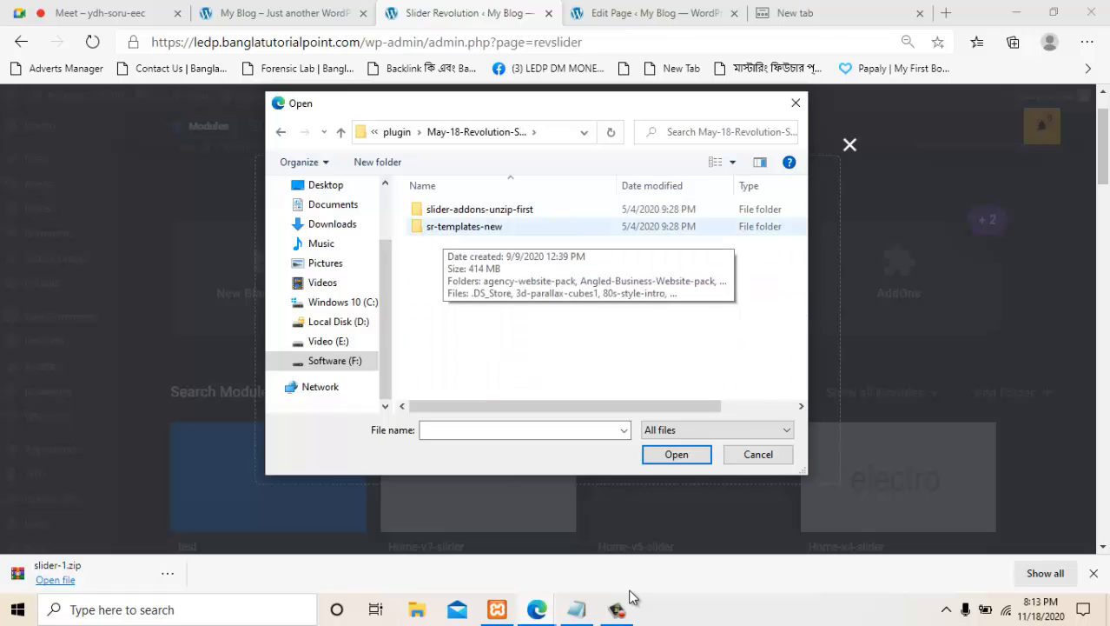
{"action": "double_click", "coordinate": [464, 226]}
Pick the classic-cars-evolution1 zip from the sr-templates-new folder and import it as a new module.
{"action": "scroll", "coordinate": [484, 321], "scroll_direction": "down", "scroll_amount": 1}
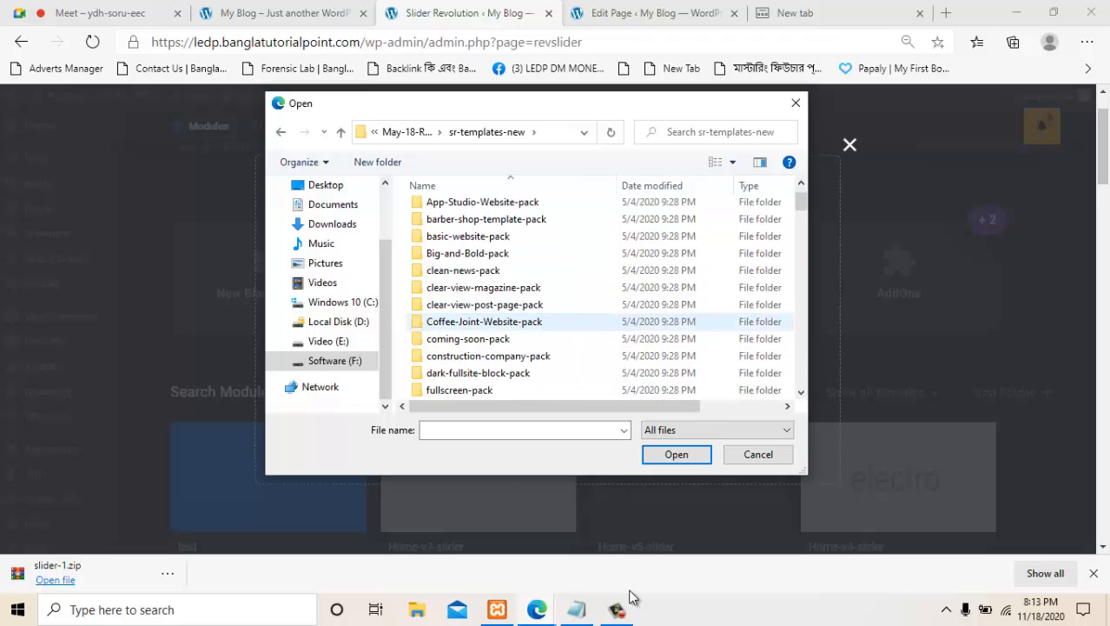
{"action": "scroll", "coordinate": [484, 322], "scroll_direction": "up", "scroll_amount": 1}
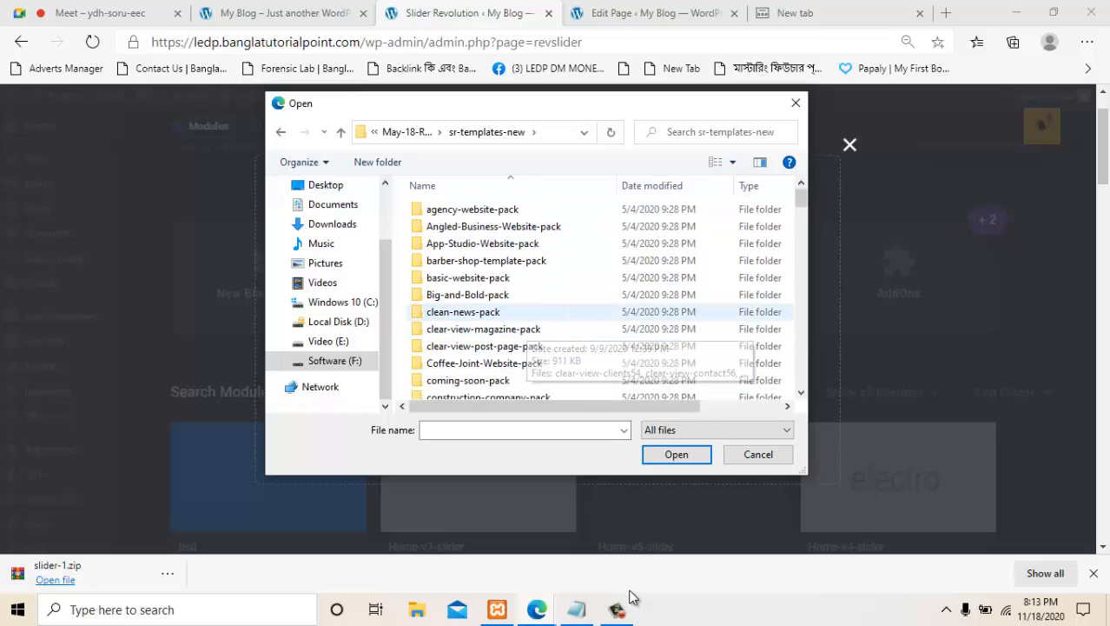
{"action": "scroll", "coordinate": [484, 322], "scroll_direction": "down", "scroll_amount": 10}
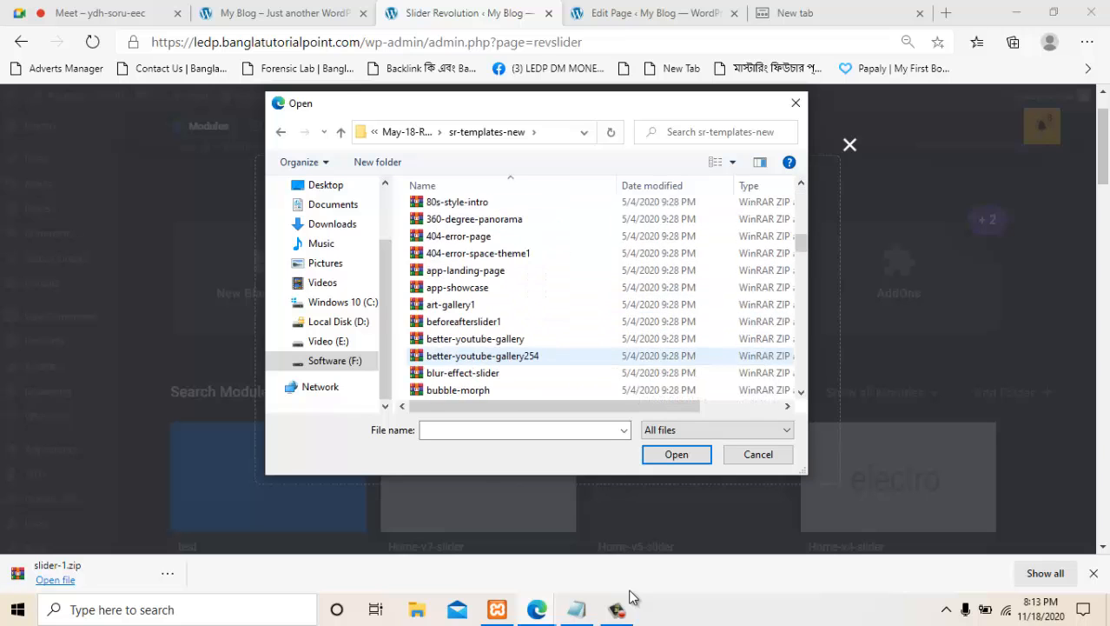
{"action": "scroll", "coordinate": [484, 322], "scroll_direction": "up", "scroll_amount": 1}
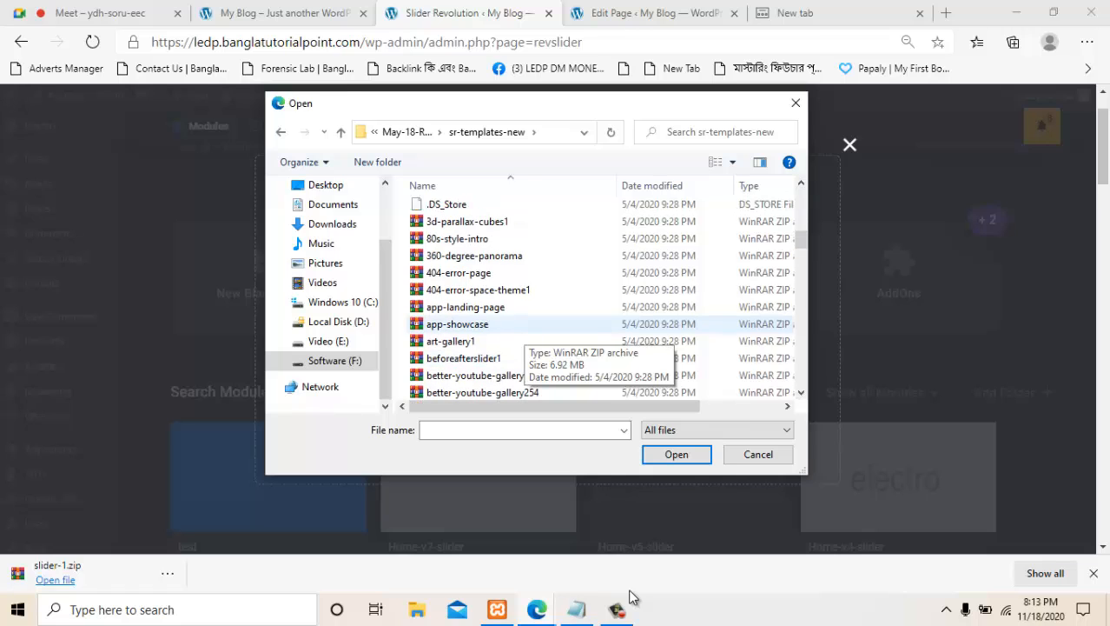
{"action": "scroll", "coordinate": [484, 321], "scroll_direction": "down", "scroll_amount": 2}
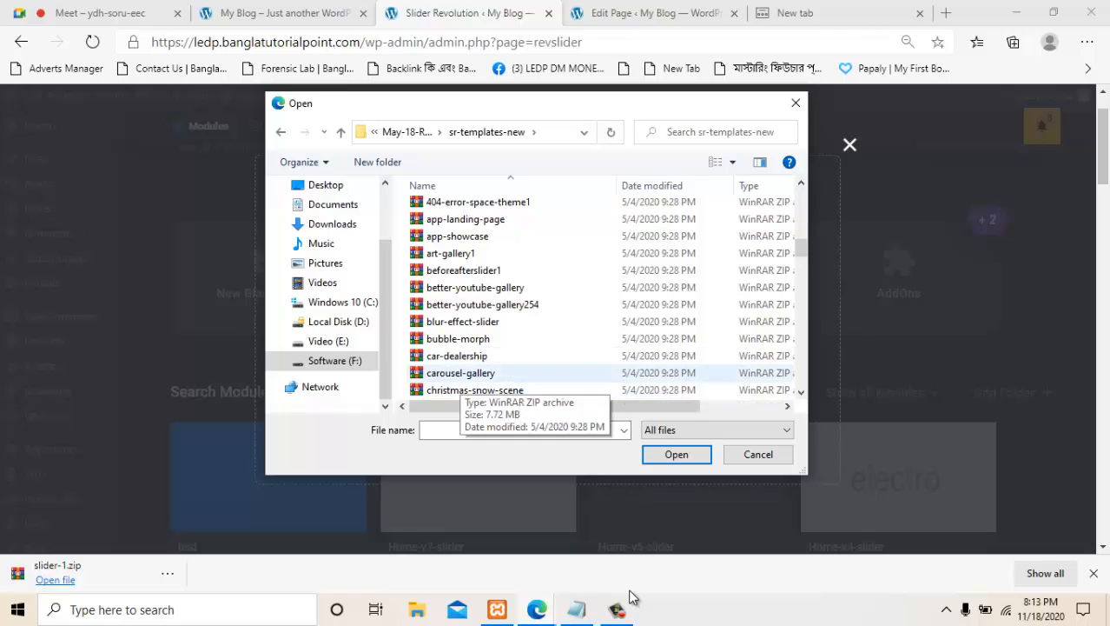
{"action": "scroll", "coordinate": [463, 356], "scroll_direction": "down", "scroll_amount": 1}
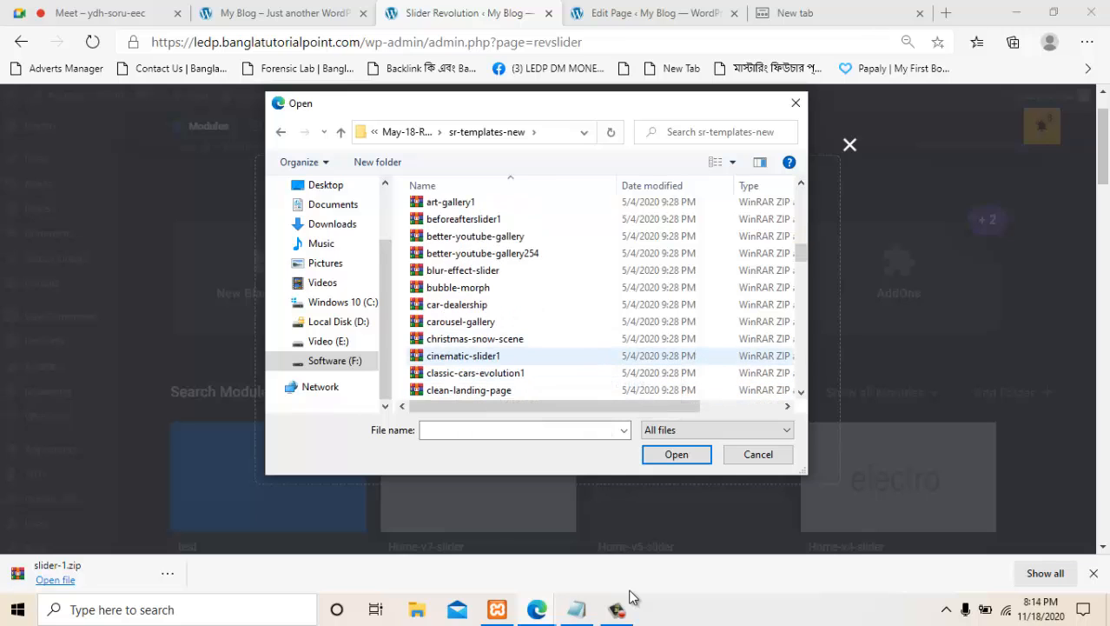
{"action": "left_click", "coordinate": [463, 355]}
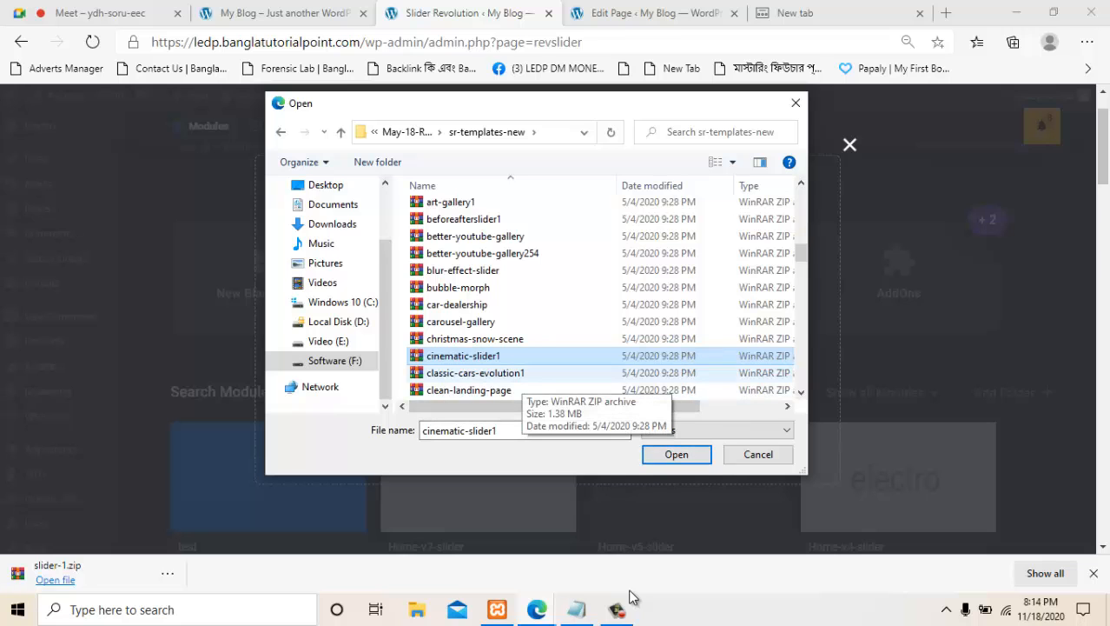
{"action": "key", "text": "Down"}
{"action": "key", "text": "Return"}
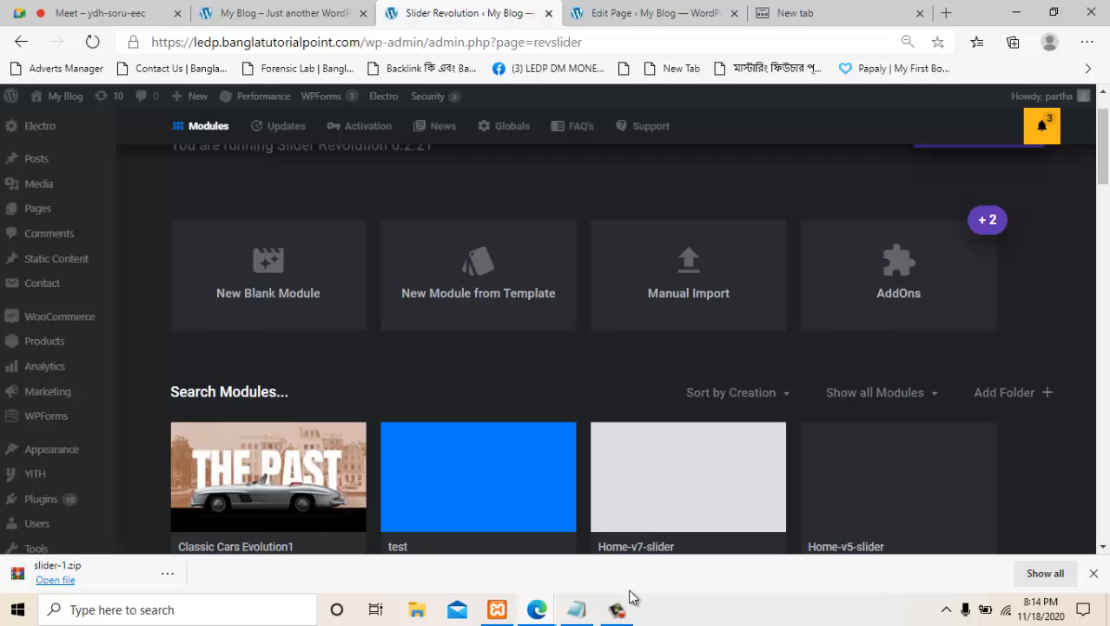
Open the imported Classic Cars Evolution1 module in the slide editor.
{"action": "scroll", "coordinate": [631, 598], "scroll_direction": "up", "scroll_amount": 1}
{"action": "scroll", "coordinate": [632, 597], "scroll_direction": "down", "scroll_amount": 3}
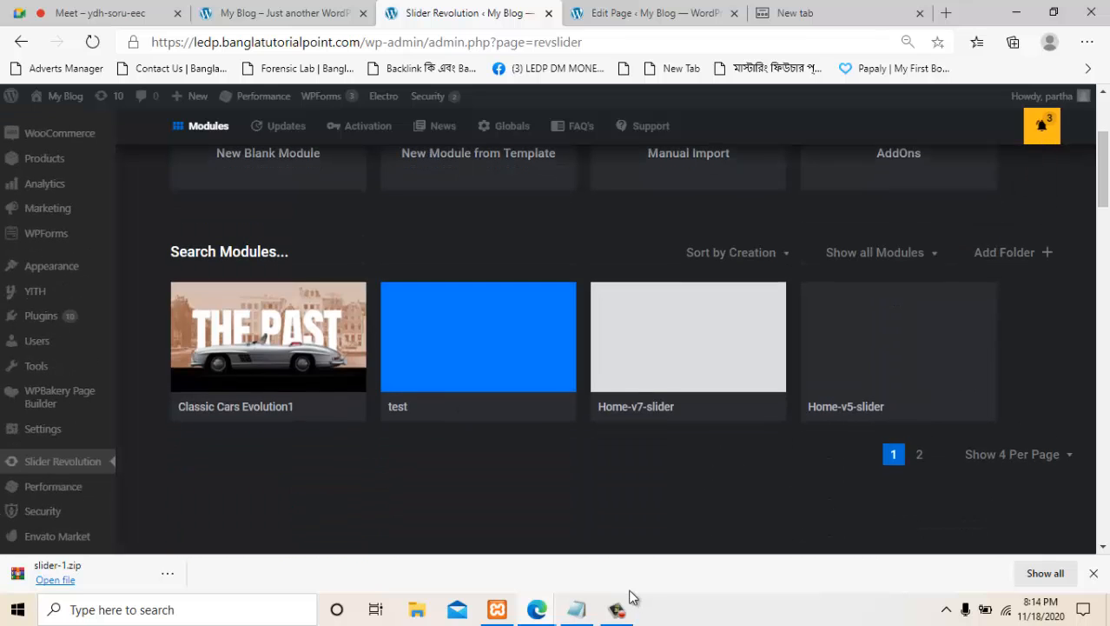
{"action": "scroll", "coordinate": [630, 590], "scroll_direction": "up", "scroll_amount": 2}
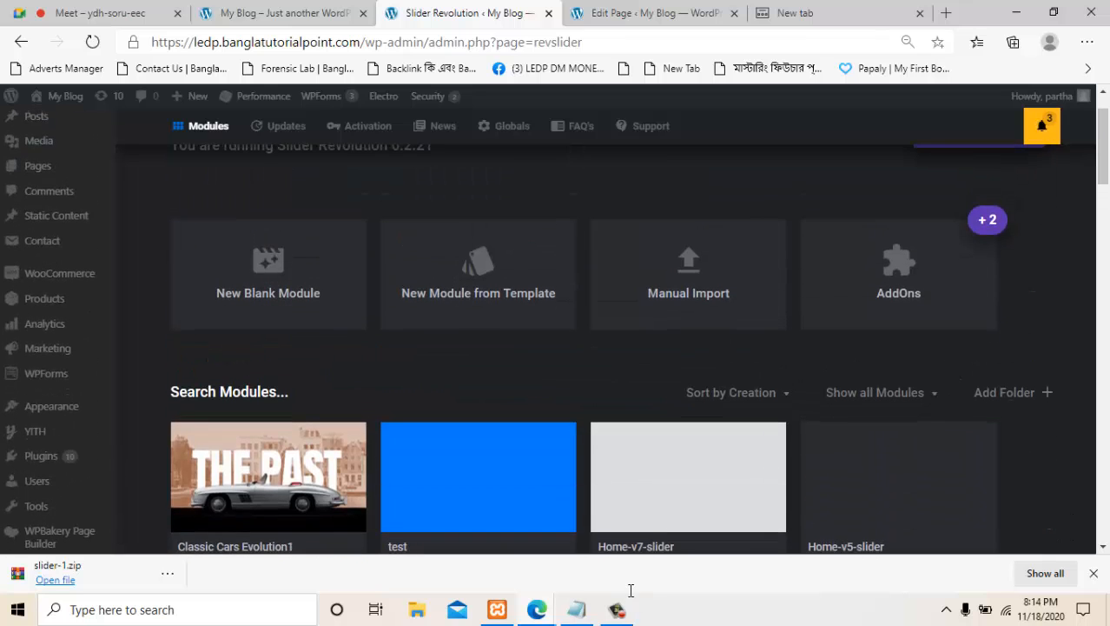
{"action": "scroll", "coordinate": [631, 598], "scroll_direction": "down", "scroll_amount": 1}
{"action": "scroll", "coordinate": [631, 598], "scroll_direction": "down", "scroll_amount": 1}
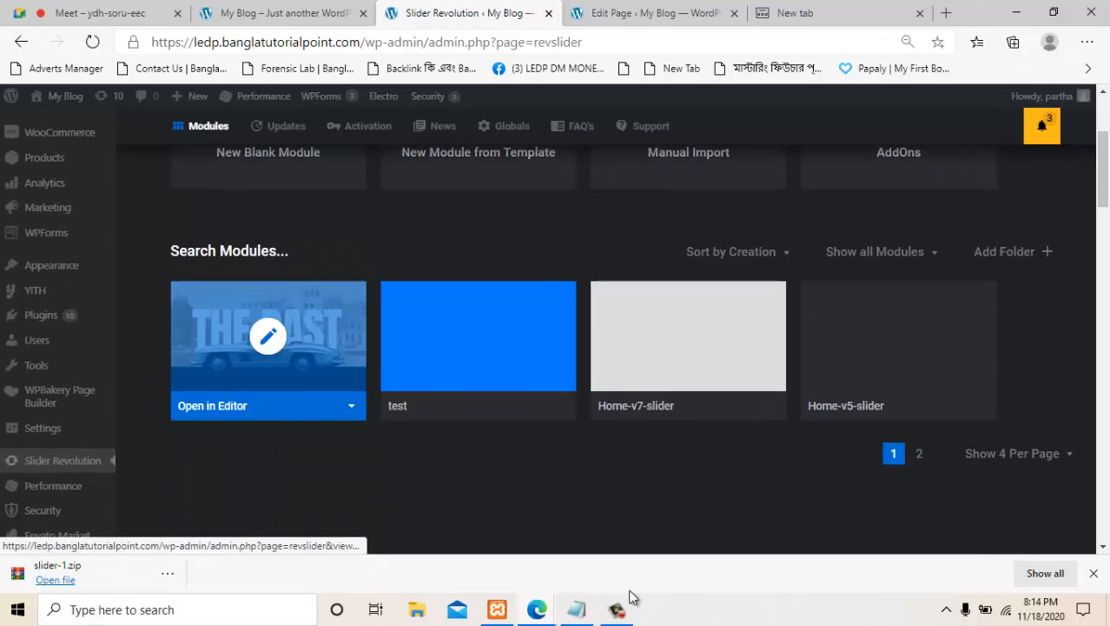
{"action": "left_click", "coordinate": [269, 336]}
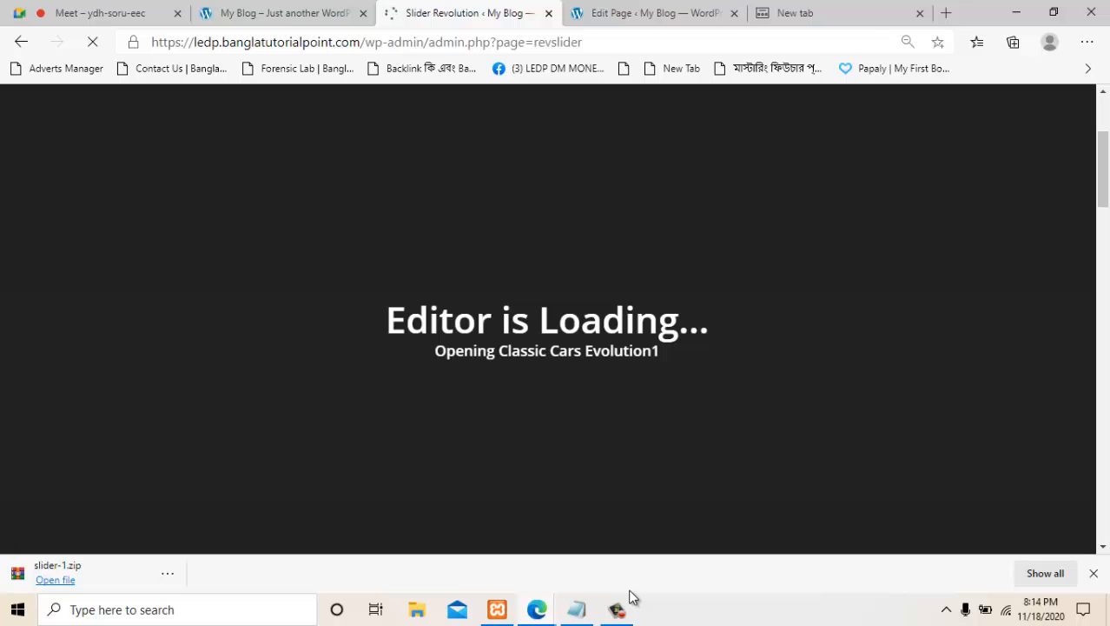
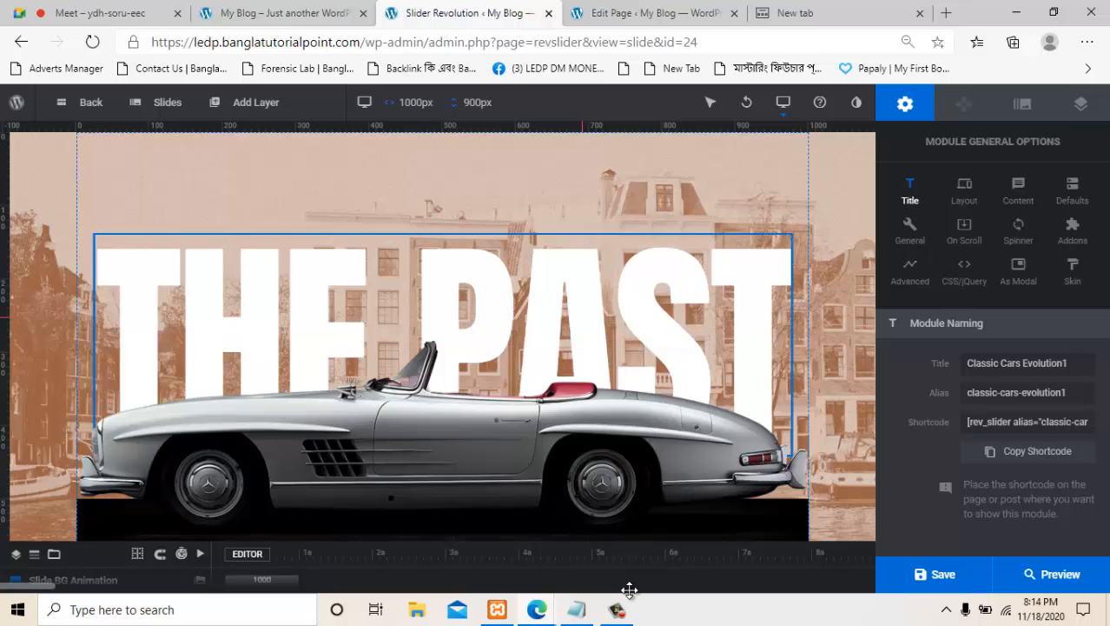
Preview the Classic Cars Evolution1 slider, close the preview, and look over its slide list and full canvas.
{"action": "left_click", "coordinate": [1052, 574]}
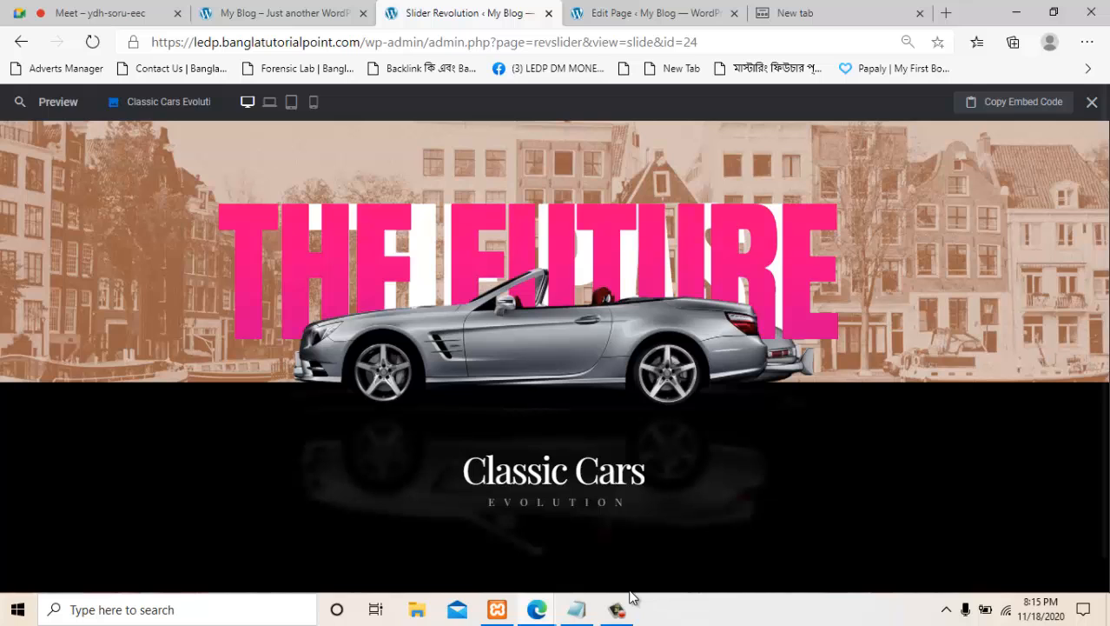
{"action": "left_click", "coordinate": [1092, 103]}
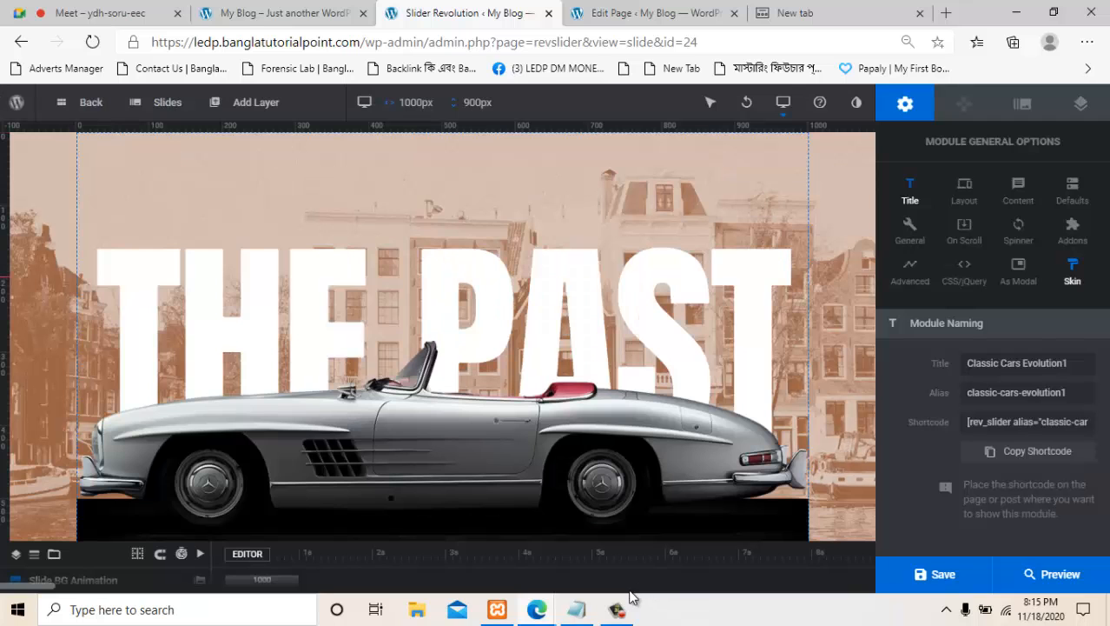
{"action": "mouse_move", "coordinate": [167, 102]}
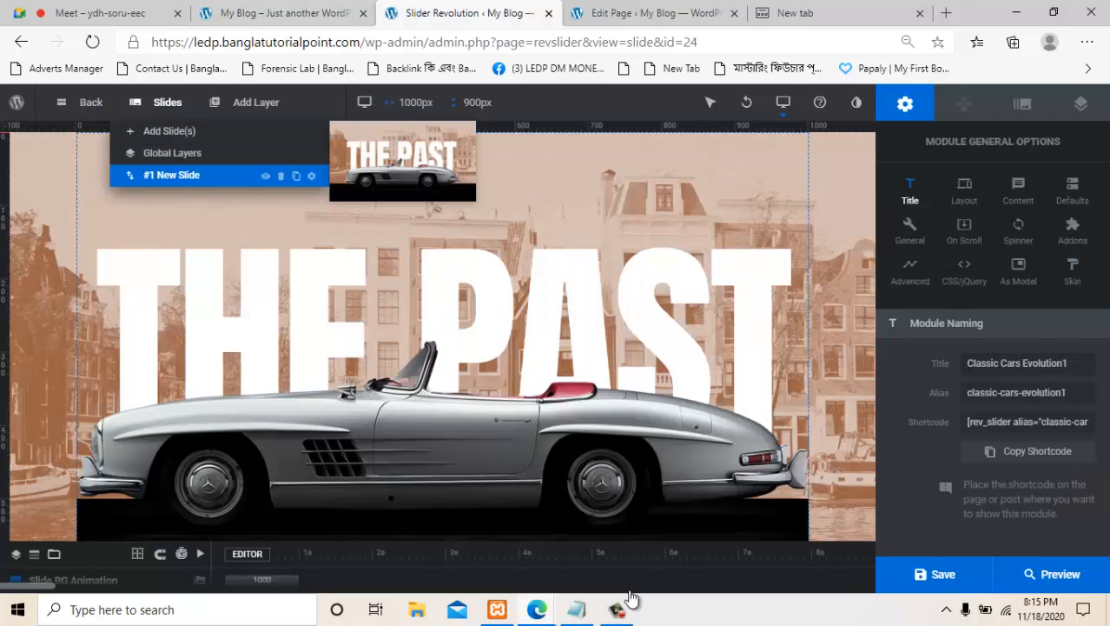
{"action": "scroll", "coordinate": [441, 330], "scroll_direction": "down", "scroll_amount": 3}
{"action": "scroll", "coordinate": [442, 330], "scroll_direction": "down", "scroll_amount": 2}
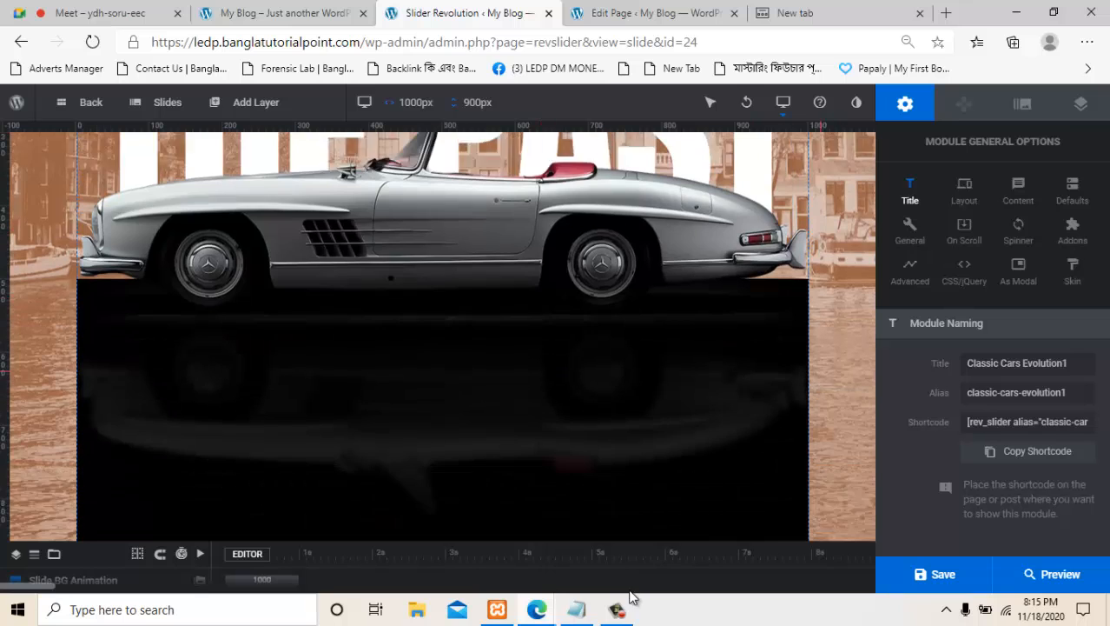
{"action": "scroll", "coordinate": [442, 330], "scroll_direction": "up", "scroll_amount": 3}
{"action": "scroll", "coordinate": [678, 382], "scroll_direction": "up", "scroll_amount": 2}
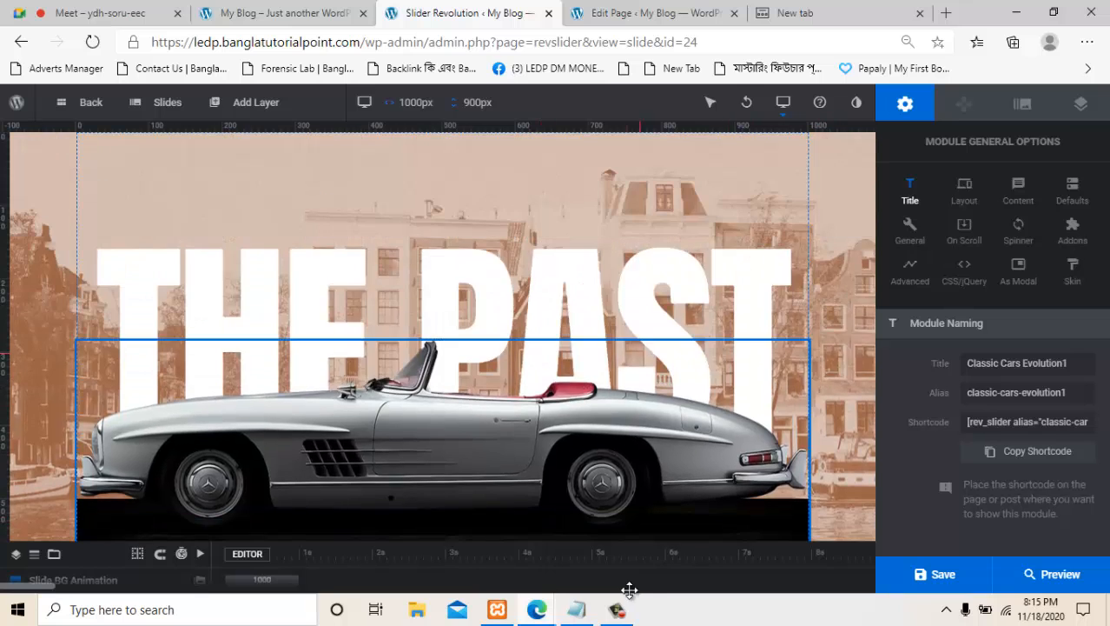
Select the "THE PAST" text layer and review its animation keyframes, duration and easing settings.
{"action": "left_click", "coordinate": [555, 287]}
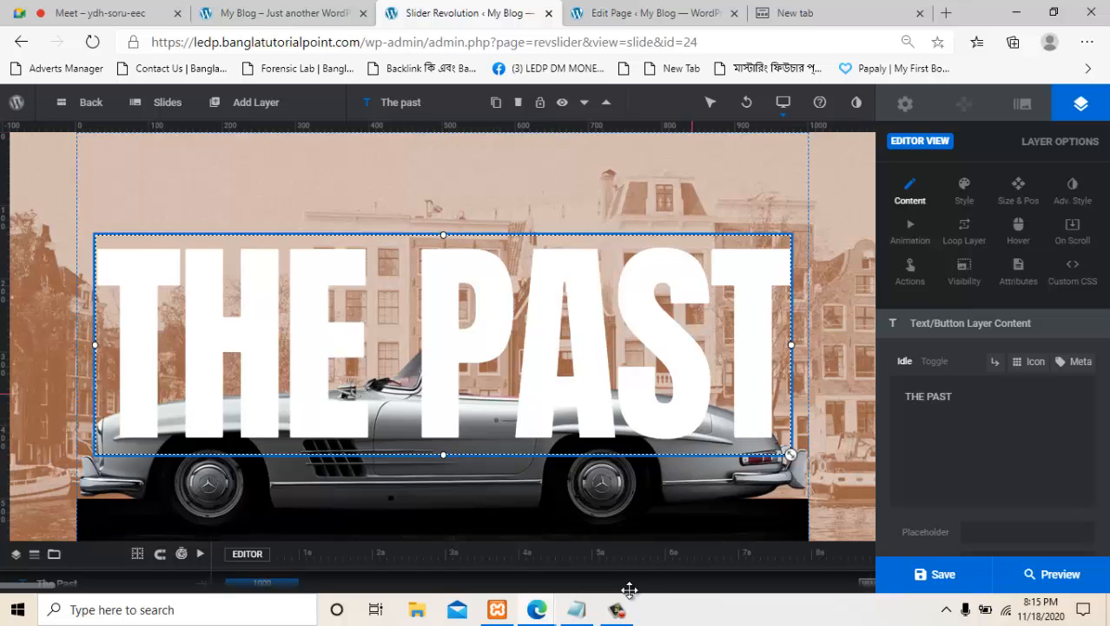
{"action": "scroll", "coordinate": [442, 330], "scroll_direction": "down", "scroll_amount": 4}
{"action": "left_click", "coordinate": [911, 233]}
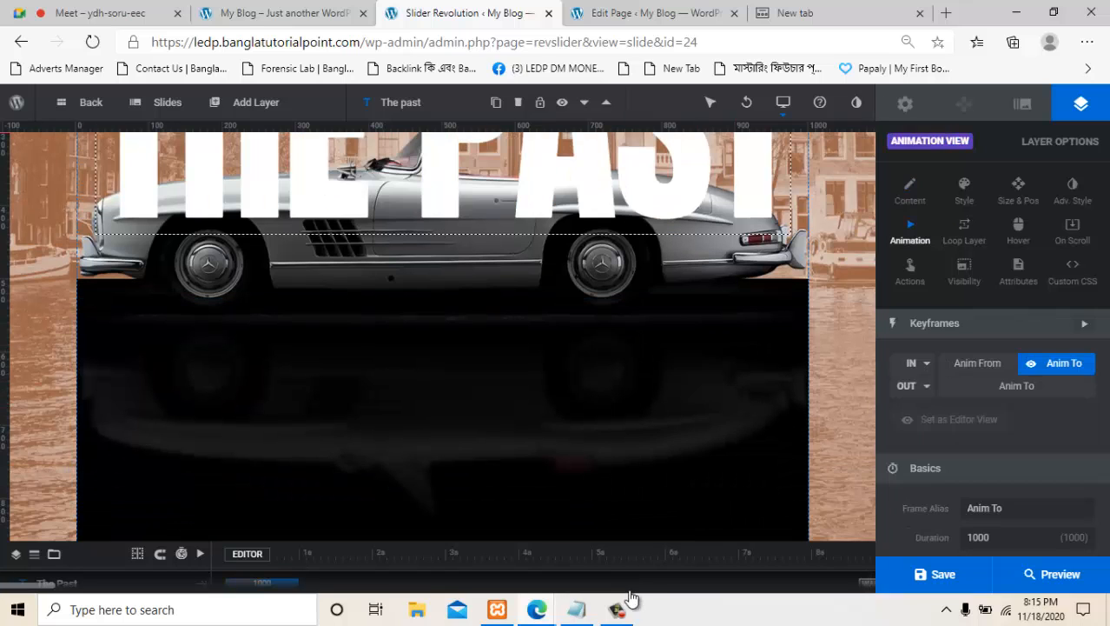
{"action": "scroll", "coordinate": [993, 348], "scroll_direction": "down", "scroll_amount": 3}
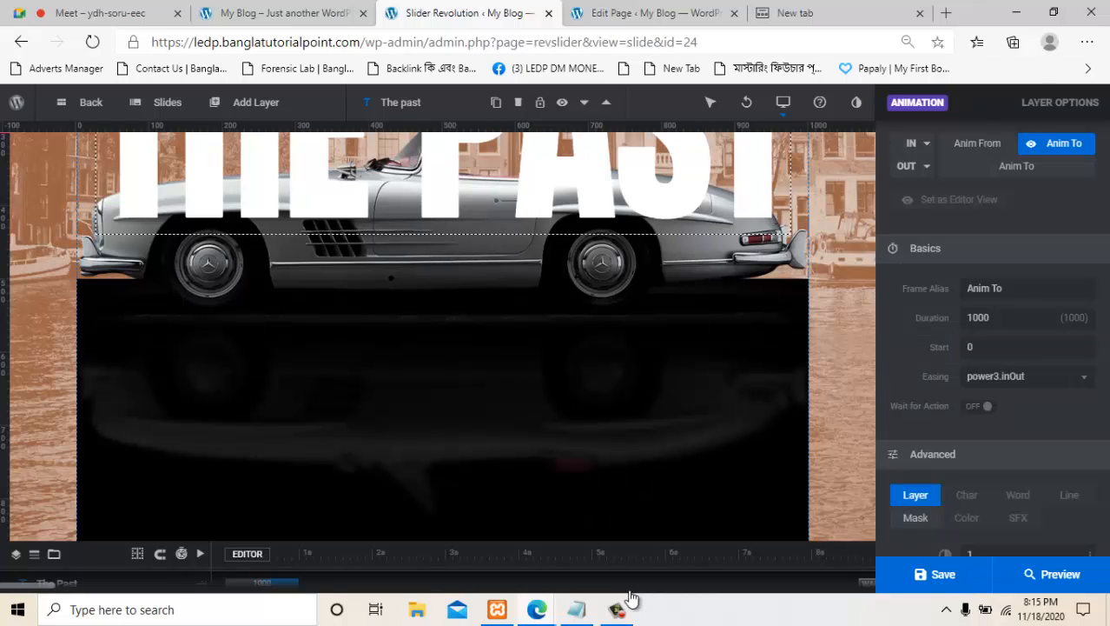
{"action": "scroll", "coordinate": [992, 348], "scroll_direction": "up", "scroll_amount": 3}
Bring up and close the image chooser of the "Before car reflection" layer, and enlarge the timeline to show the slide's layers.
{"action": "left_click", "coordinate": [531, 393]}
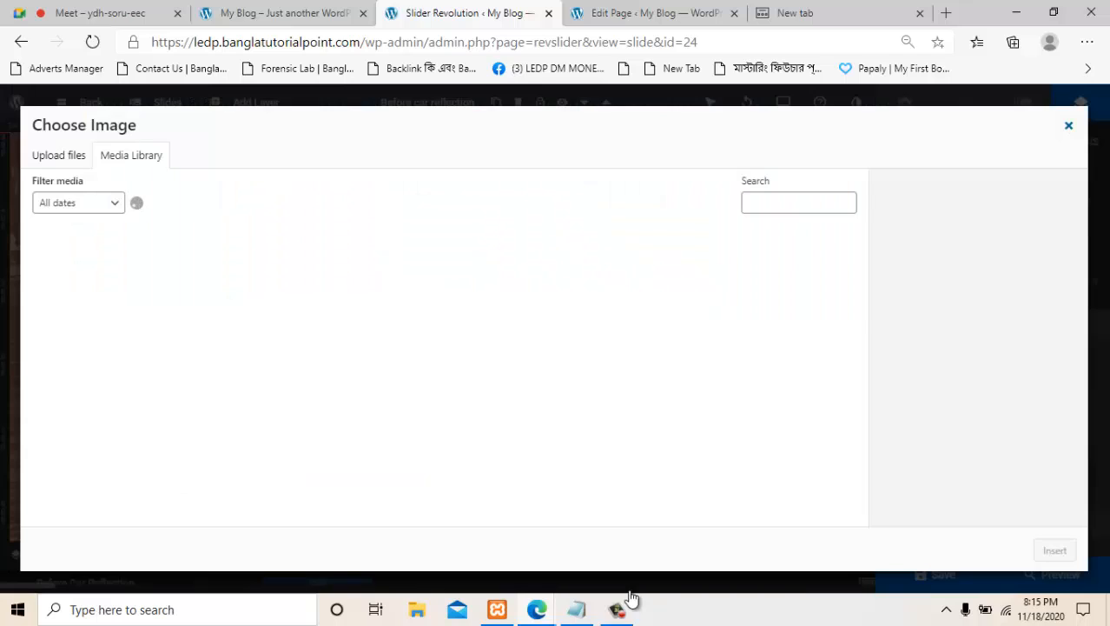
{"action": "left_click", "coordinate": [1069, 126]}
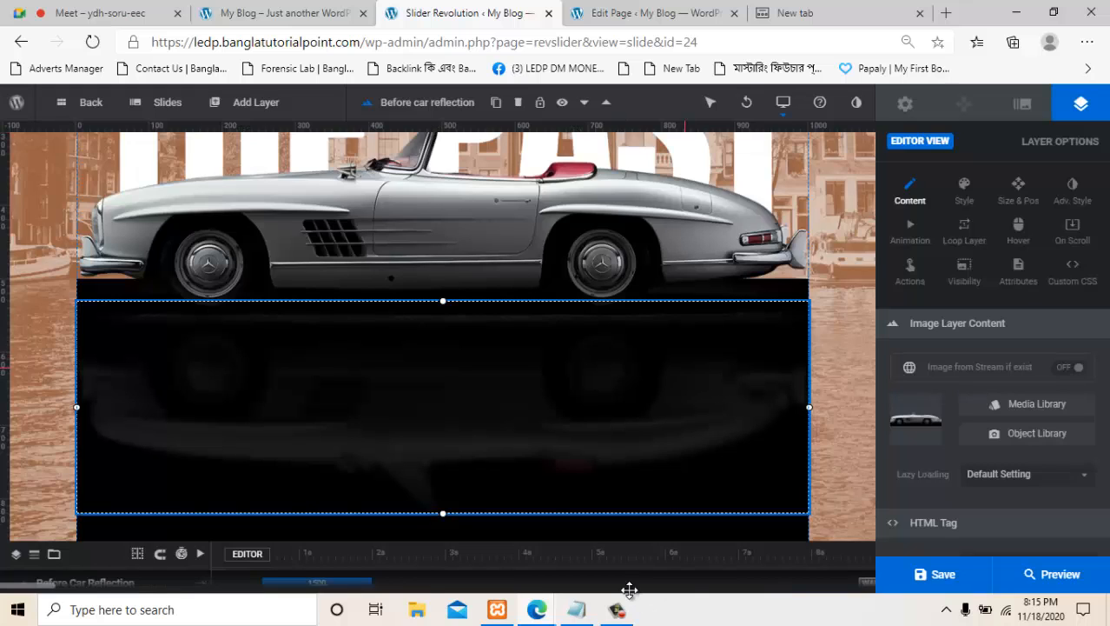
{"action": "scroll", "coordinate": [529, 324], "scroll_direction": "down", "scroll_amount": 1}
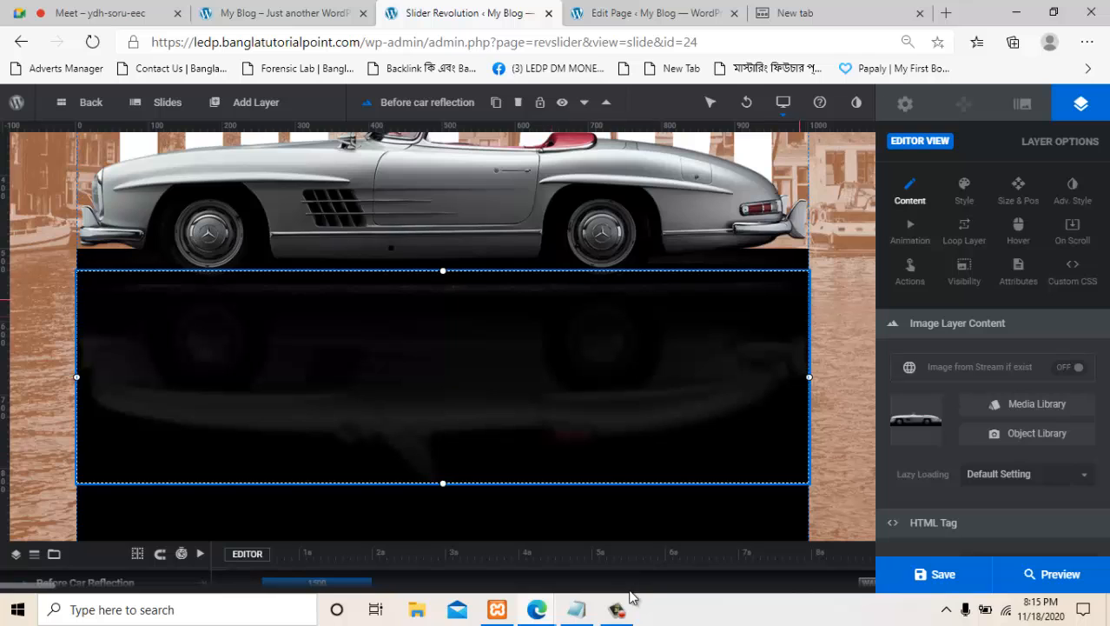
{"action": "scroll", "coordinate": [669, 389], "scroll_direction": "up", "scroll_amount": 3}
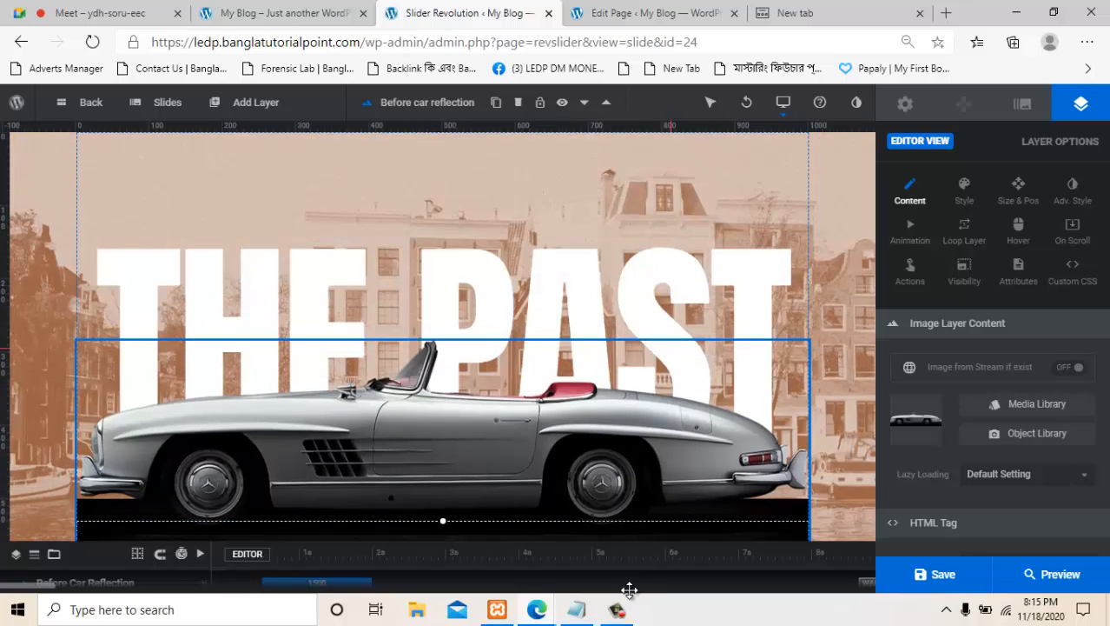
{"action": "scroll", "coordinate": [669, 388], "scroll_direction": "down", "scroll_amount": 2}
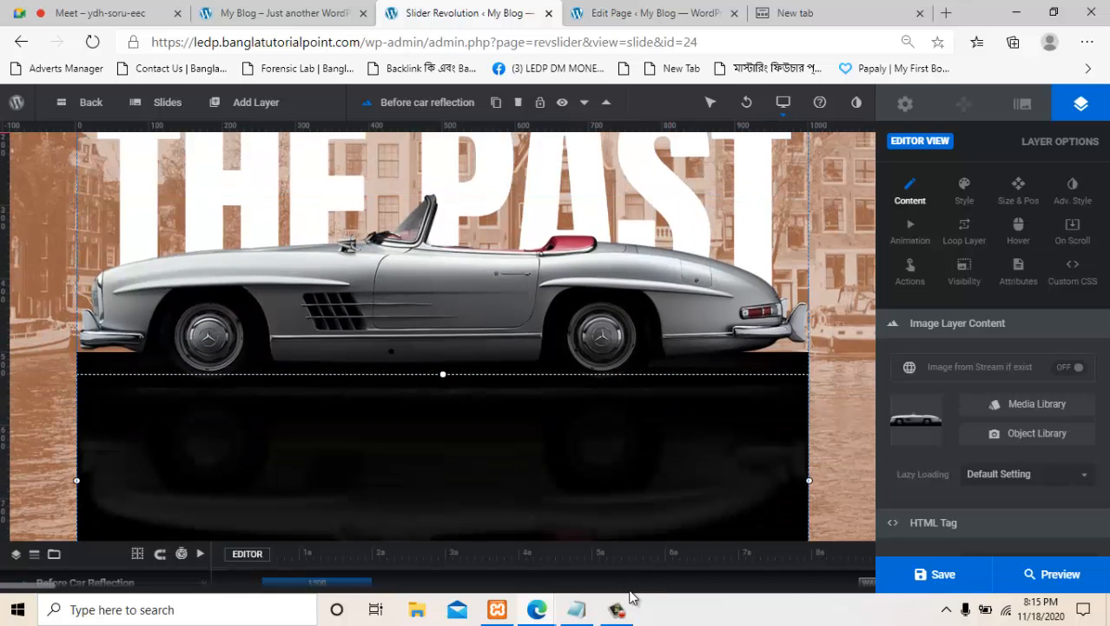
{"action": "scroll", "coordinate": [629, 591], "scroll_direction": "down", "scroll_amount": 2}
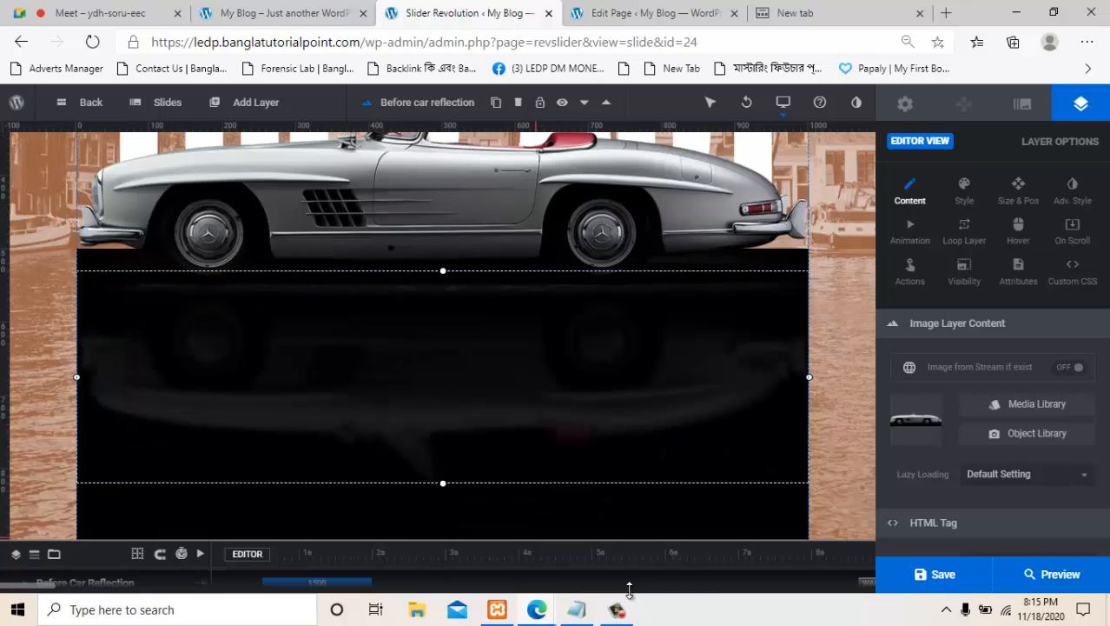
{"action": "left_click", "coordinate": [629, 591]}
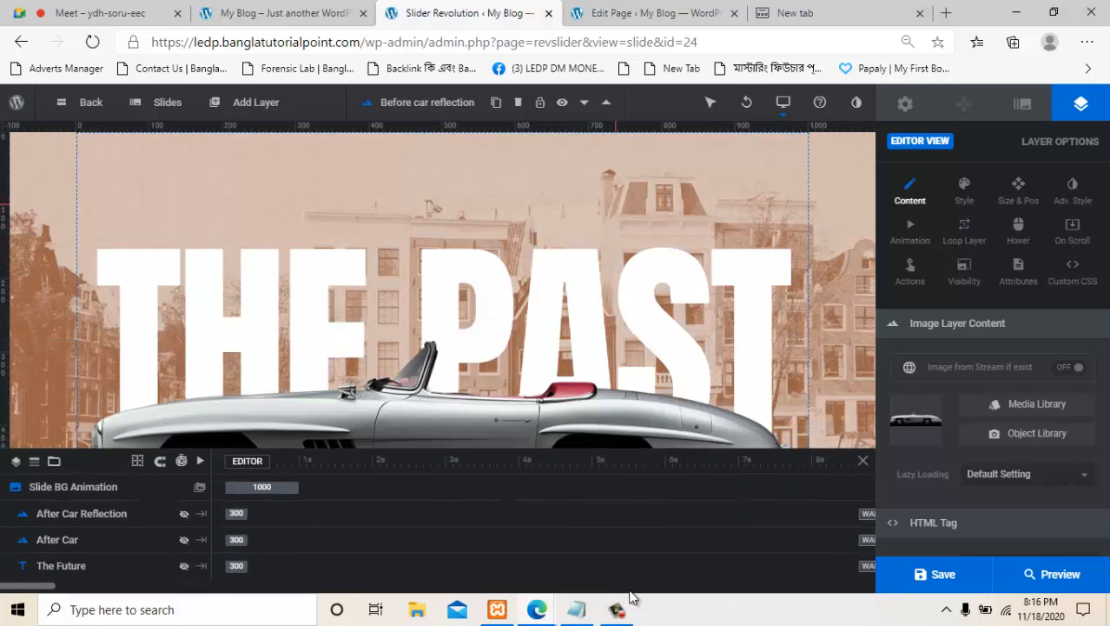
Return to the modules overview, and bring up the HTML export of Classic Cars Evolution1 and cancel it.
{"action": "left_click", "coordinate": [85, 102]}
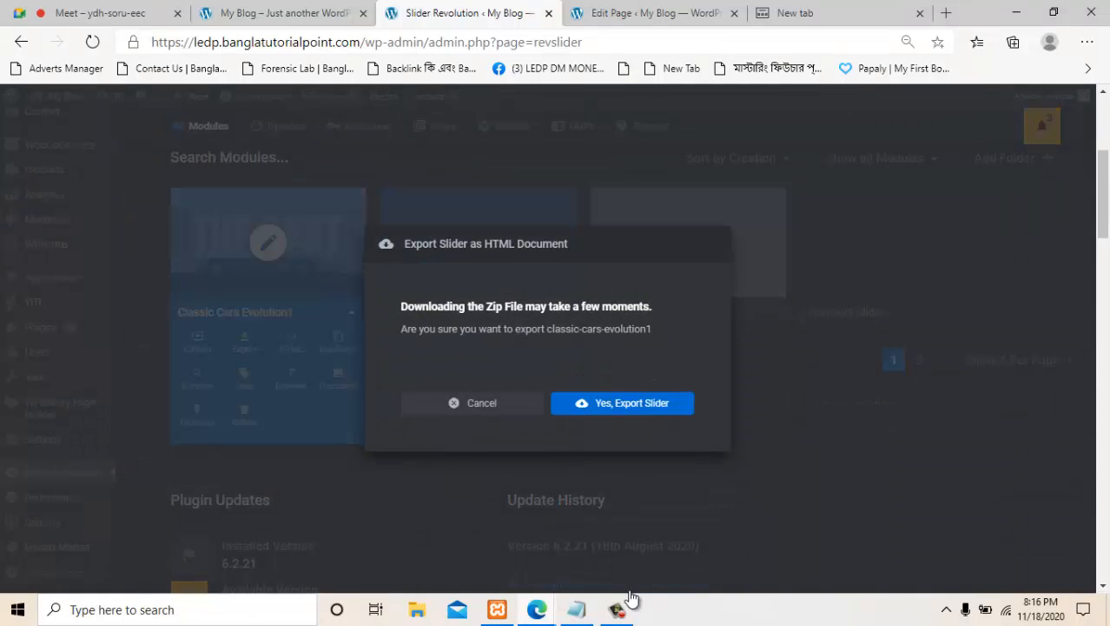
{"action": "left_click", "coordinate": [473, 403]}
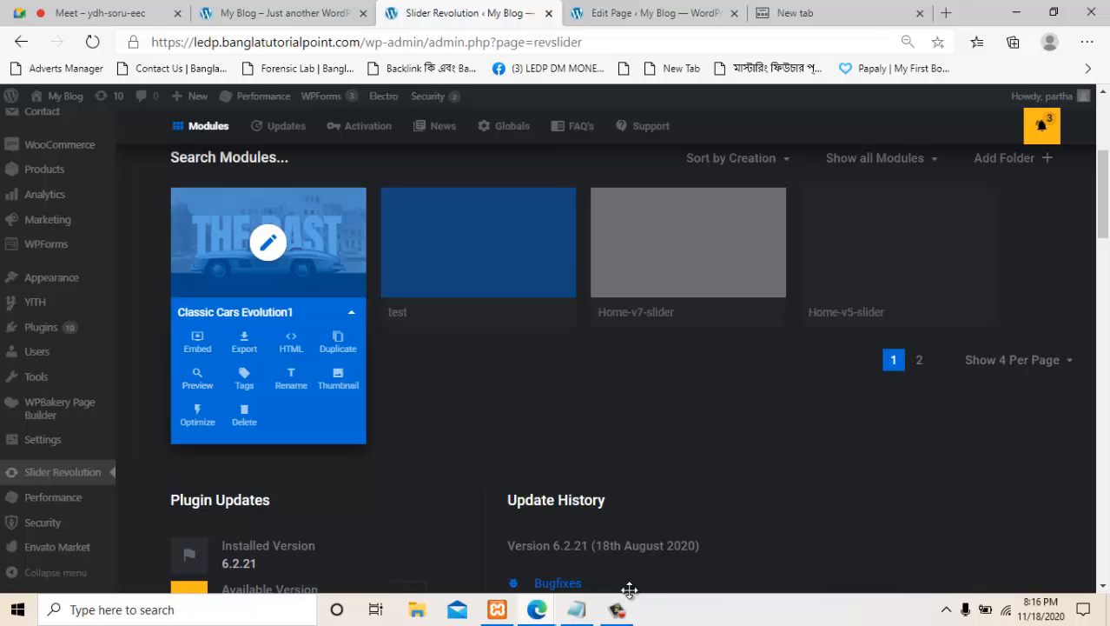
Preview the Classic Cars Evolution1 module from the overview and close the preview.
{"action": "left_click", "coordinate": [198, 378]}
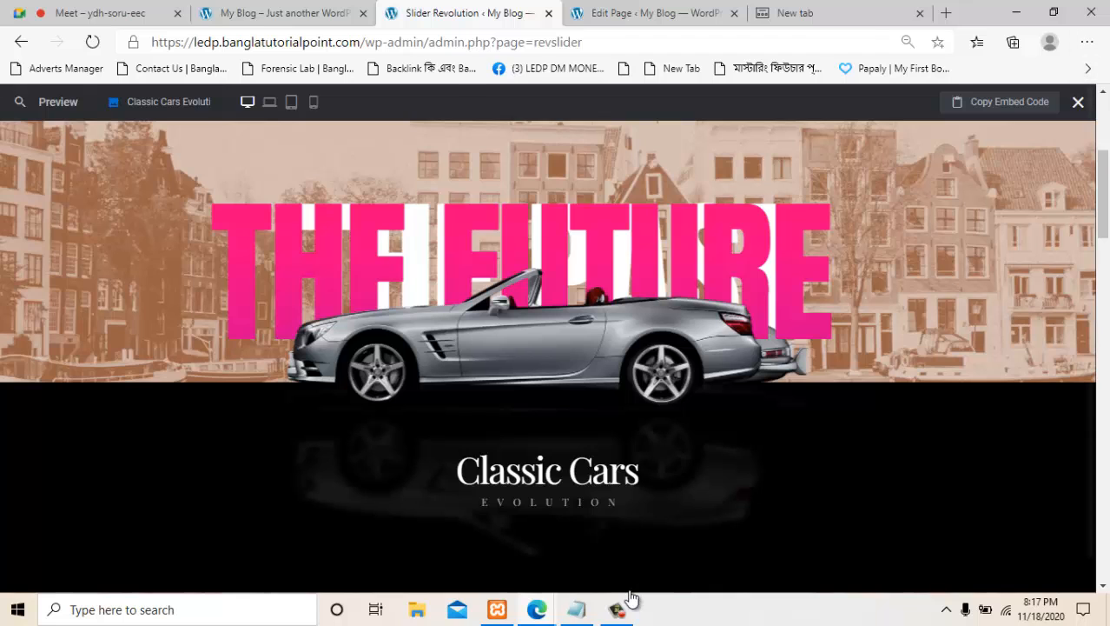
{"action": "left_click", "coordinate": [1078, 103]}
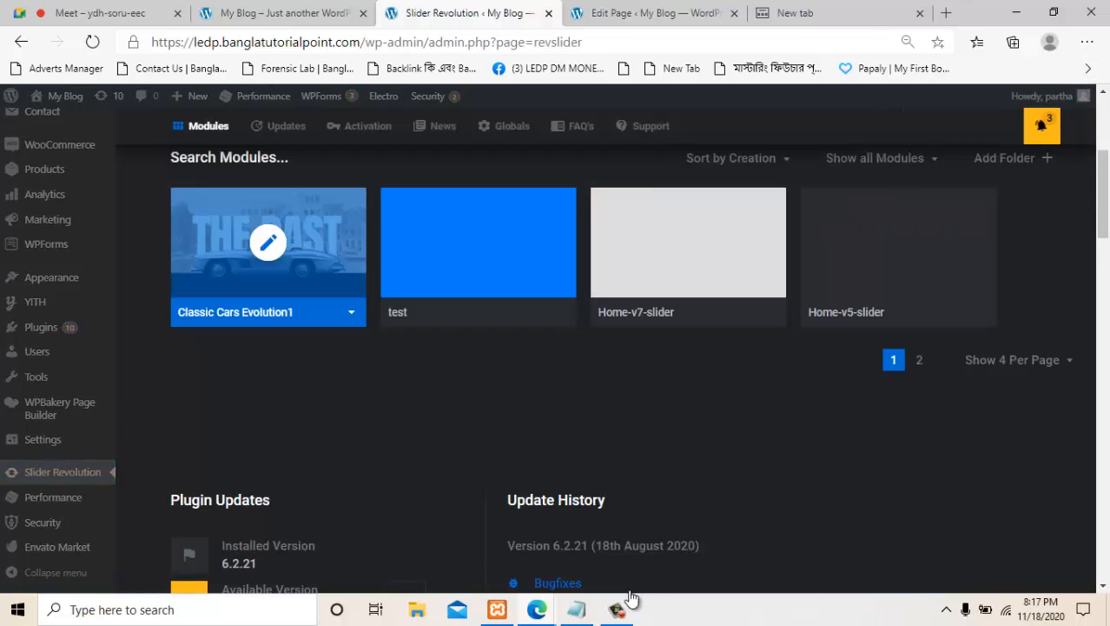
Review the file sizes and suggestions in the File Size Optimizer for Classic Cars Evolution1, and close it without saving changes.
{"action": "left_click", "coordinate": [351, 312]}
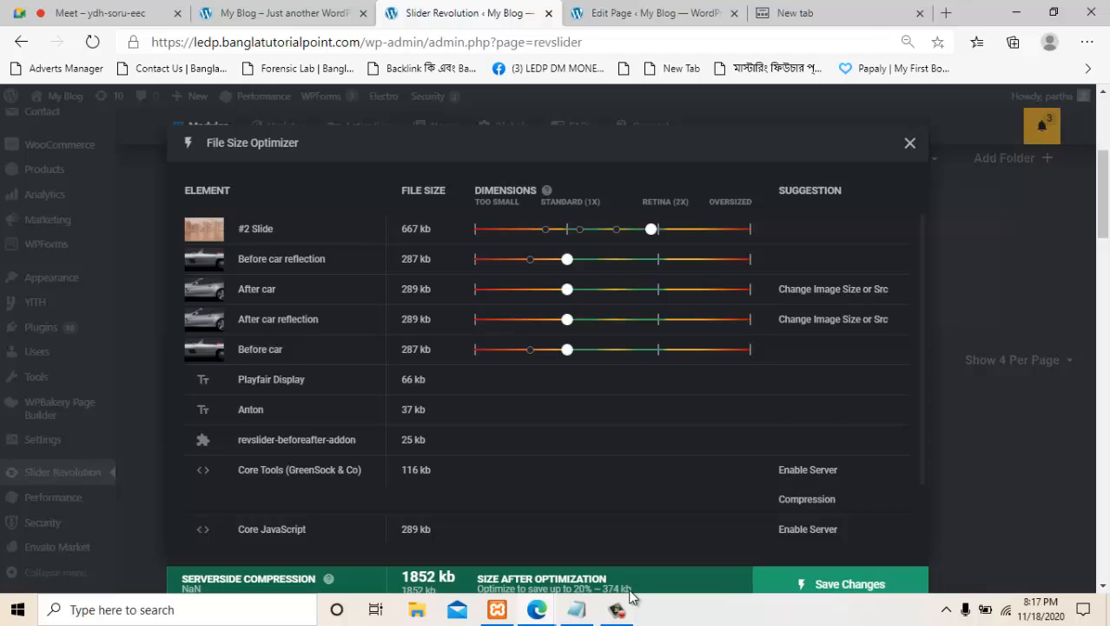
{"action": "scroll", "coordinate": [632, 593], "scroll_direction": "down", "scroll_amount": 1}
{"action": "scroll", "coordinate": [631, 593], "scroll_direction": "up", "scroll_amount": 1}
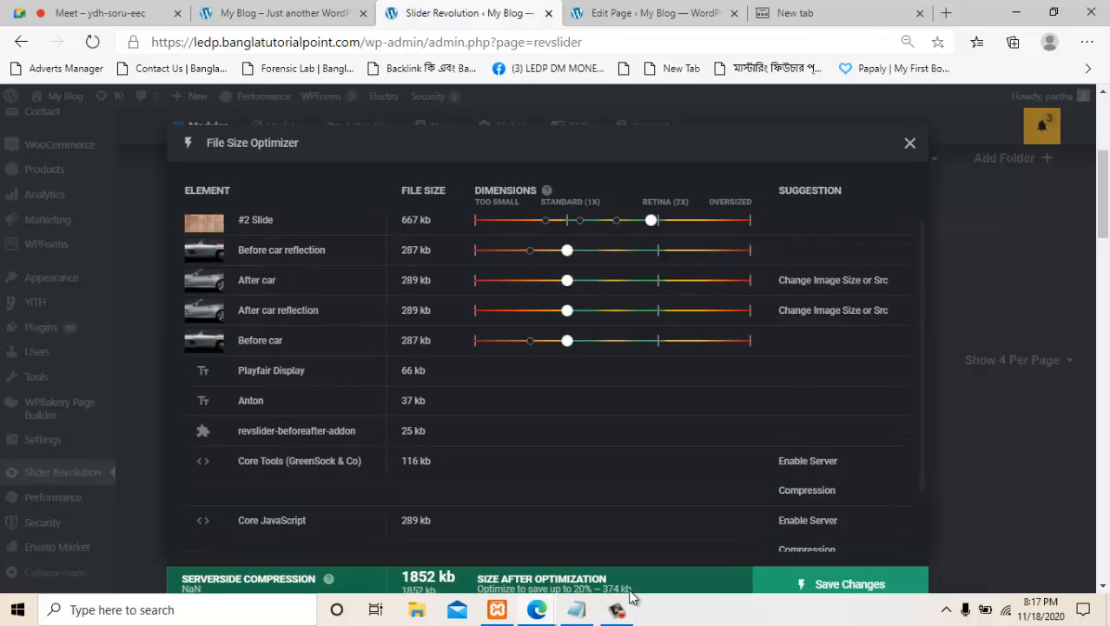
{"action": "key", "text": "Escape"}
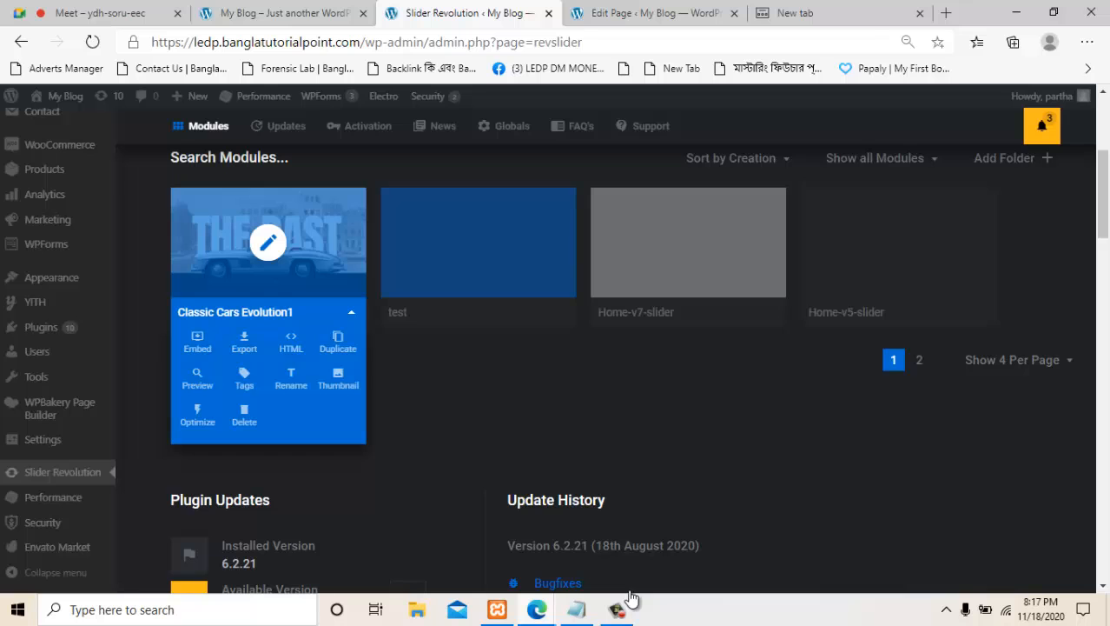
{"action": "scroll", "coordinate": [521, 486], "scroll_direction": "up", "scroll_amount": 3}
{"action": "scroll", "coordinate": [869, 348], "scroll_direction": "down", "scroll_amount": 4}
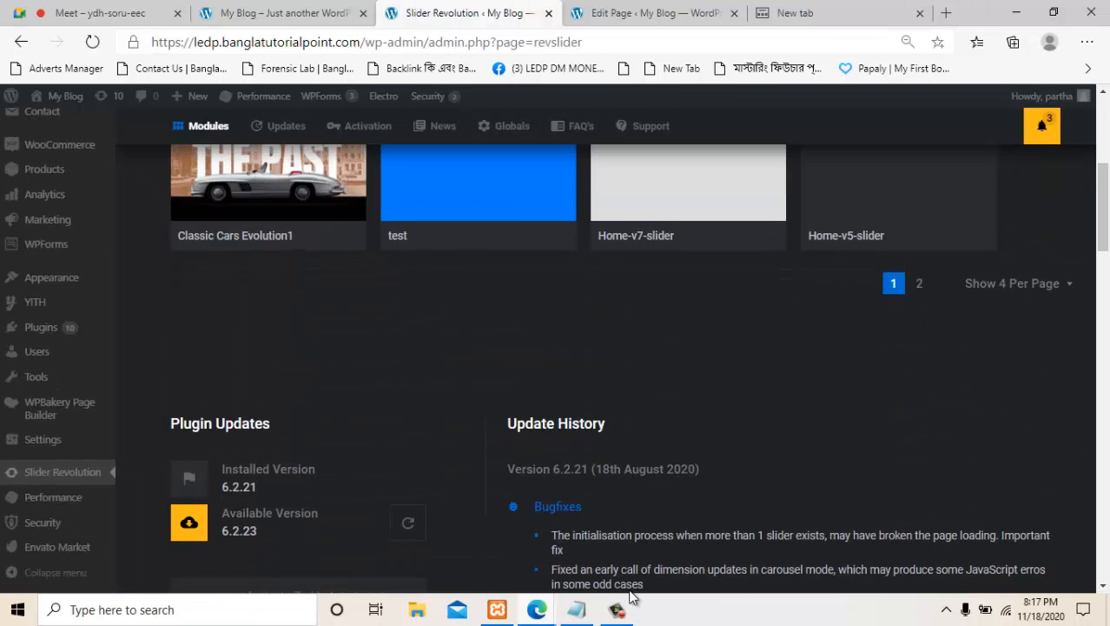
{"action": "scroll", "coordinate": [631, 592], "scroll_direction": "down", "scroll_amount": 1}
{"action": "scroll", "coordinate": [631, 592], "scroll_direction": "up", "scroll_amount": 2}
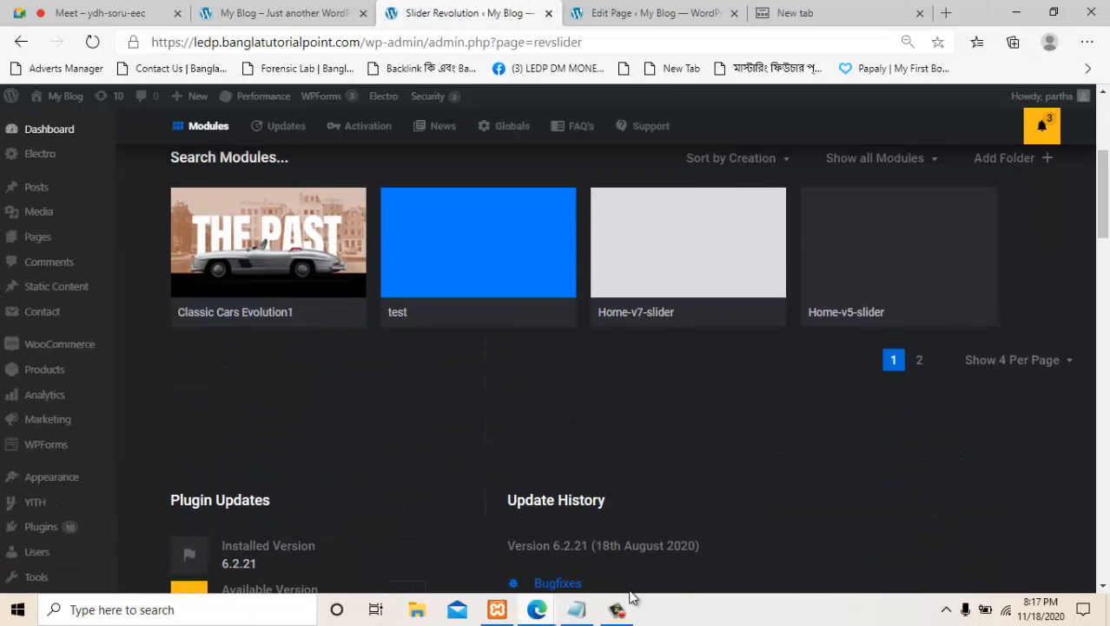
{"action": "scroll", "coordinate": [631, 596], "scroll_direction": "up", "scroll_amount": 1}
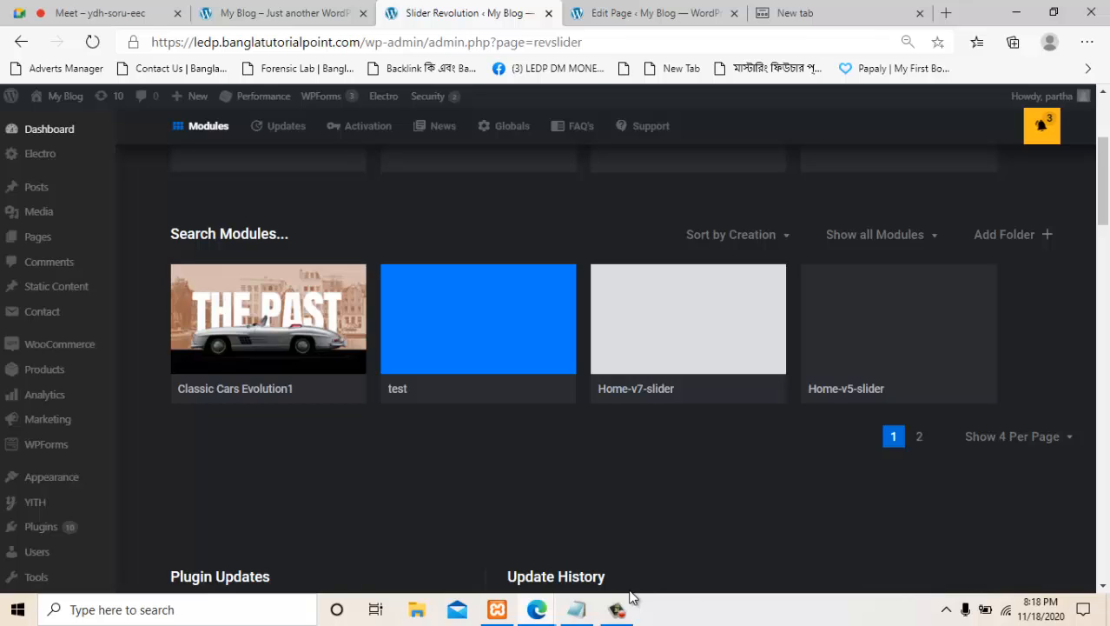
{"action": "scroll", "coordinate": [630, 591], "scroll_direction": "up", "scroll_amount": 2}
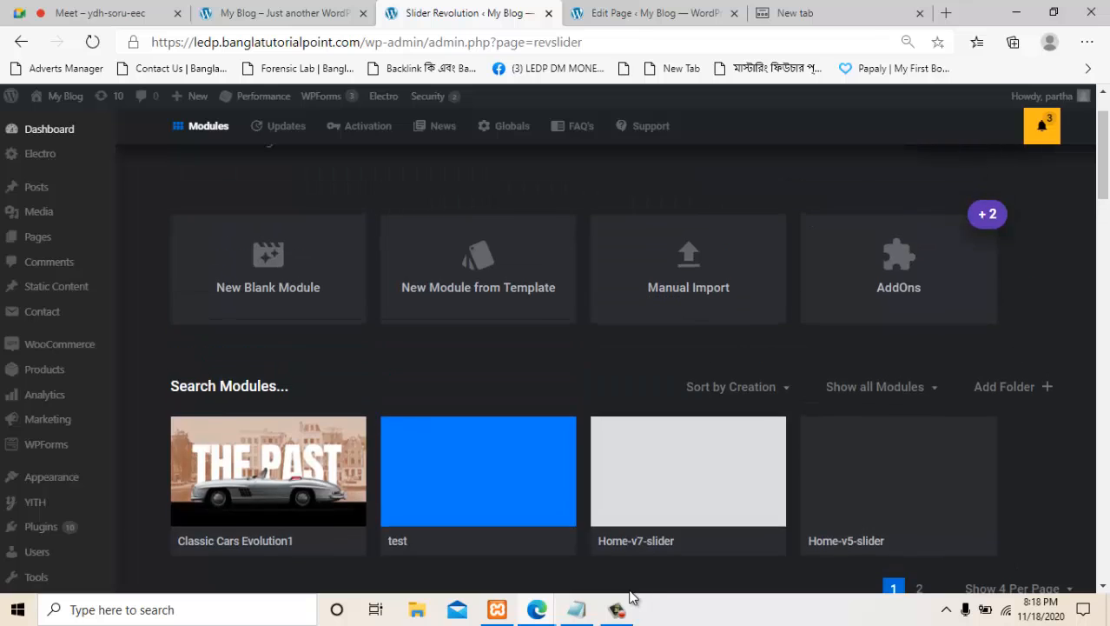
{"action": "scroll", "coordinate": [630, 592], "scroll_direction": "down", "scroll_amount": 2}
{"action": "scroll", "coordinate": [630, 591], "scroll_direction": "up", "scroll_amount": 2}
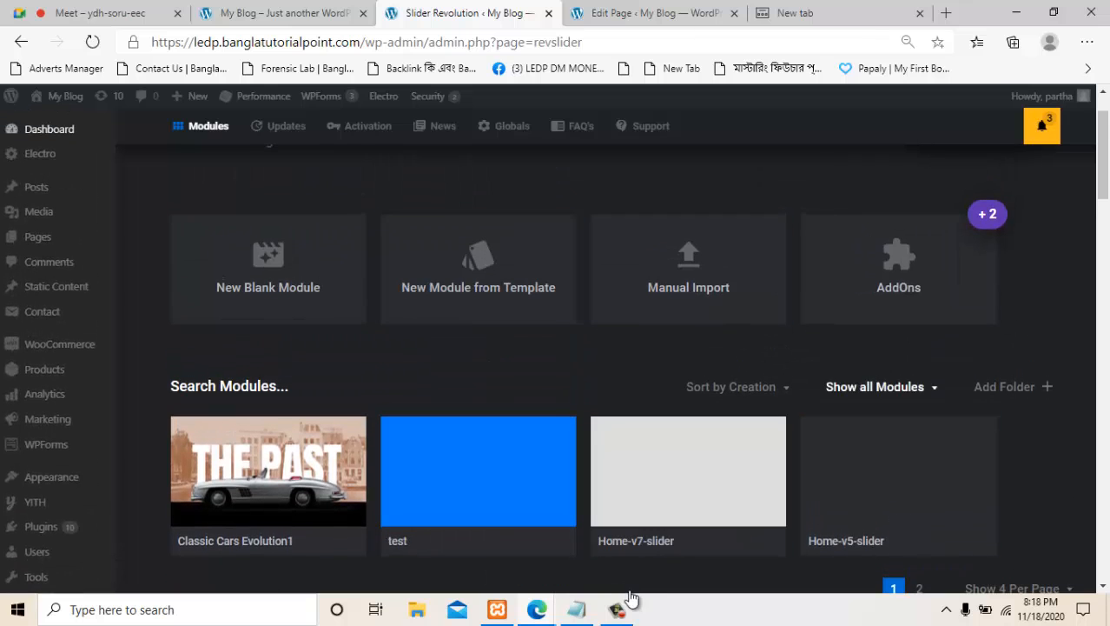
{"action": "scroll", "coordinate": [630, 594], "scroll_direction": "down", "scroll_amount": 1}
{"action": "left_click", "coordinate": [630, 595]}
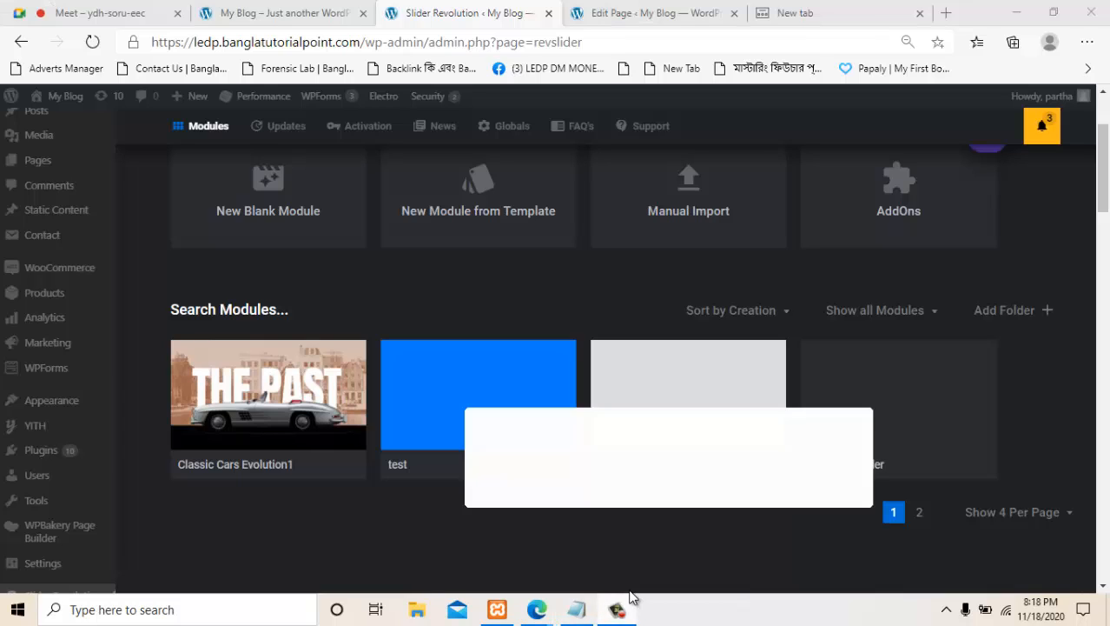